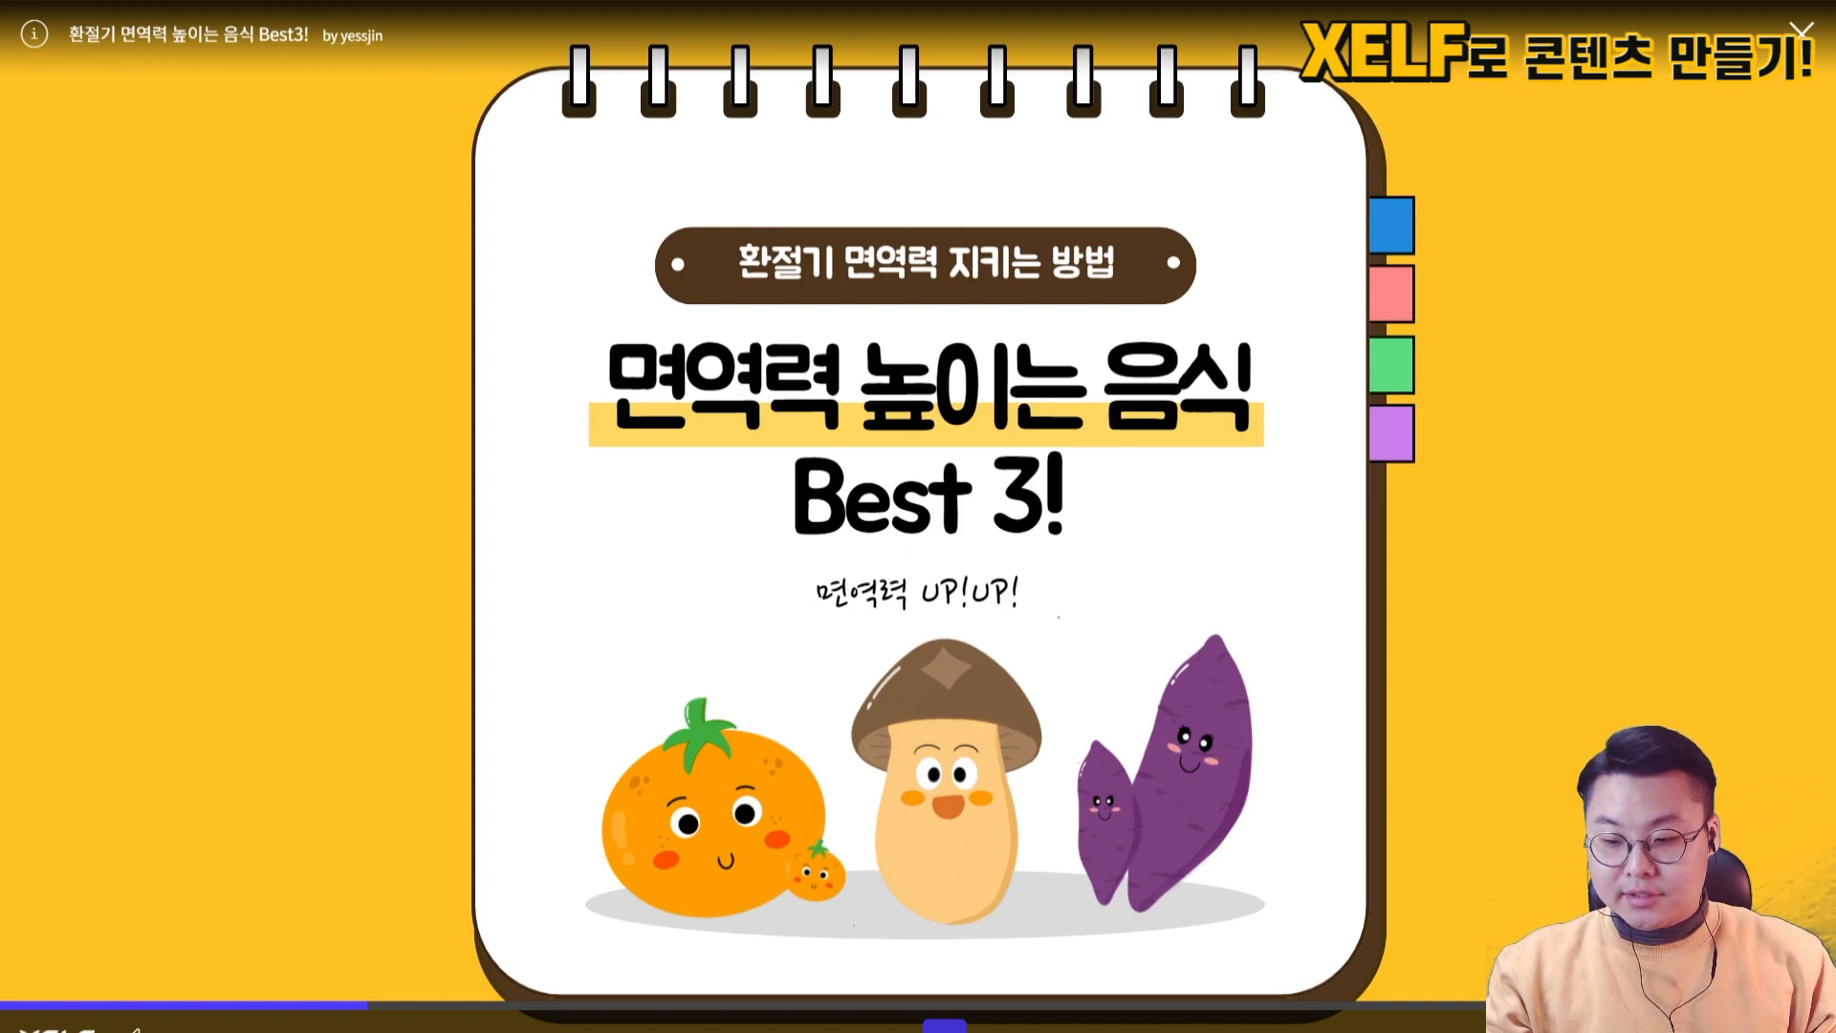
# Page through the "환절기 면역력 높이는 음식 Best3!" card-news presentation to view its food pages
pyautogui.click(945, 1027)
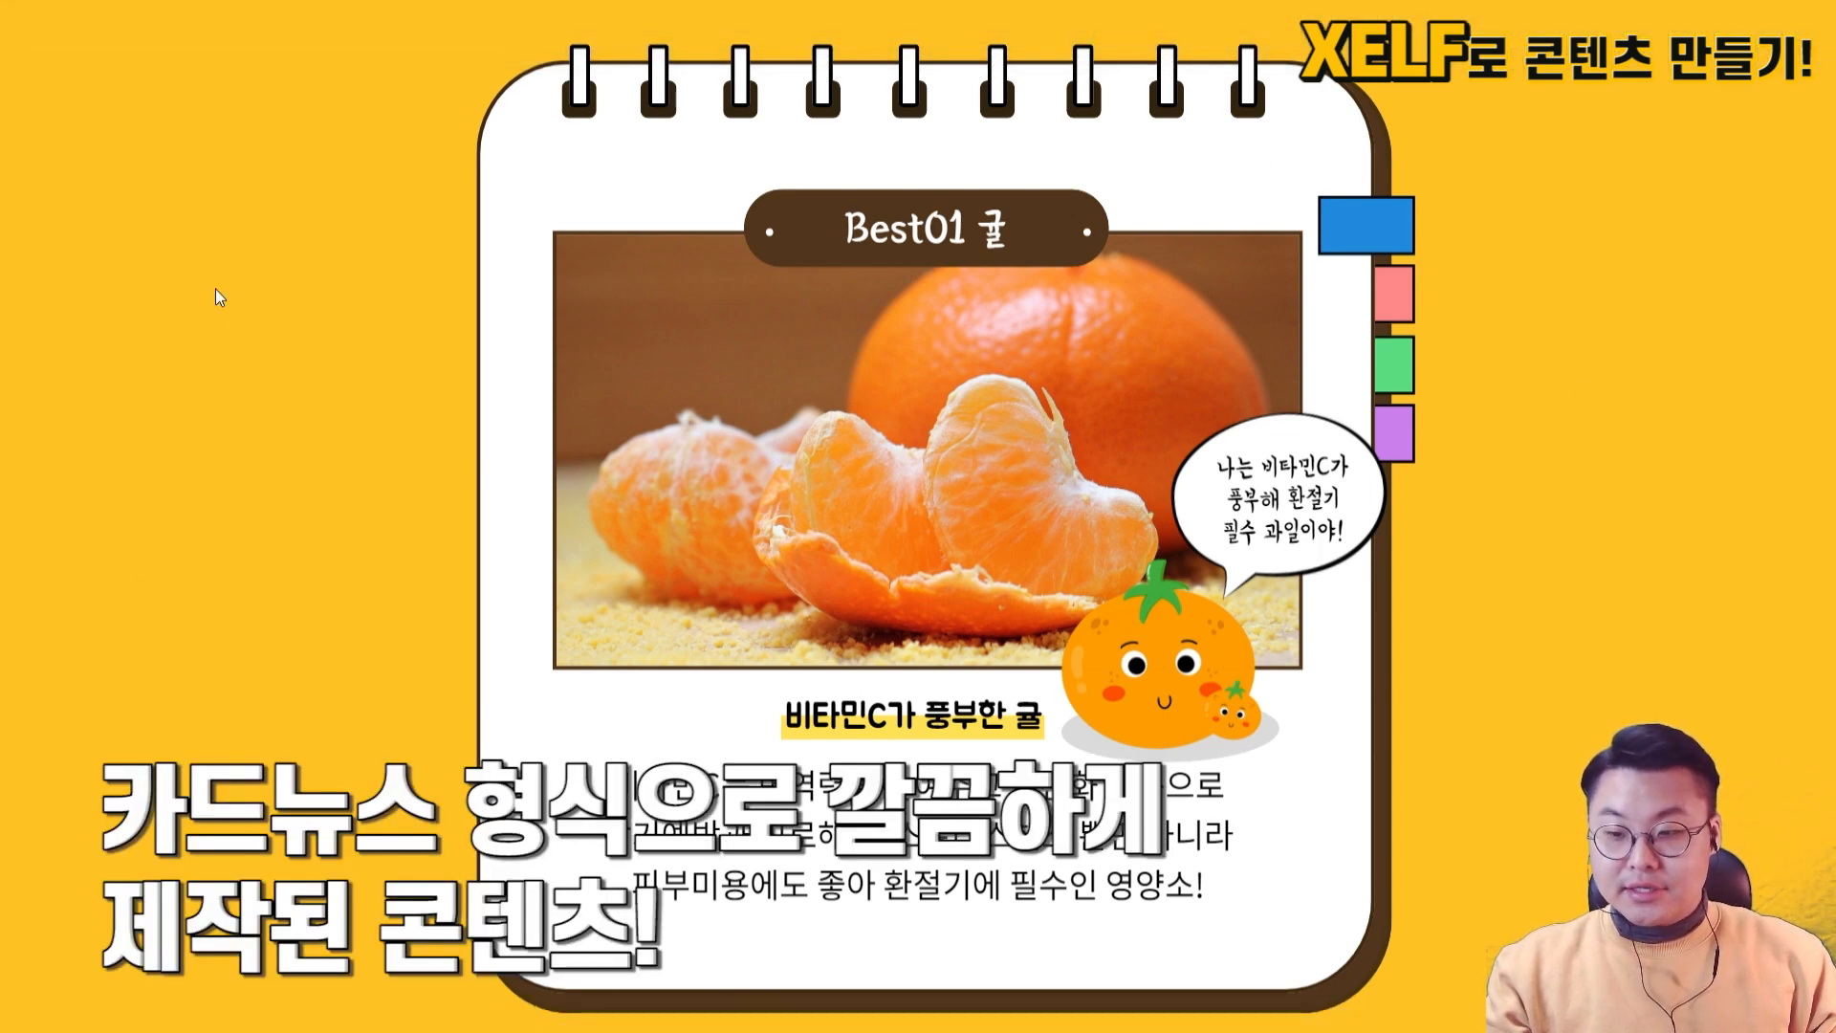
pyautogui.click(945, 1029)
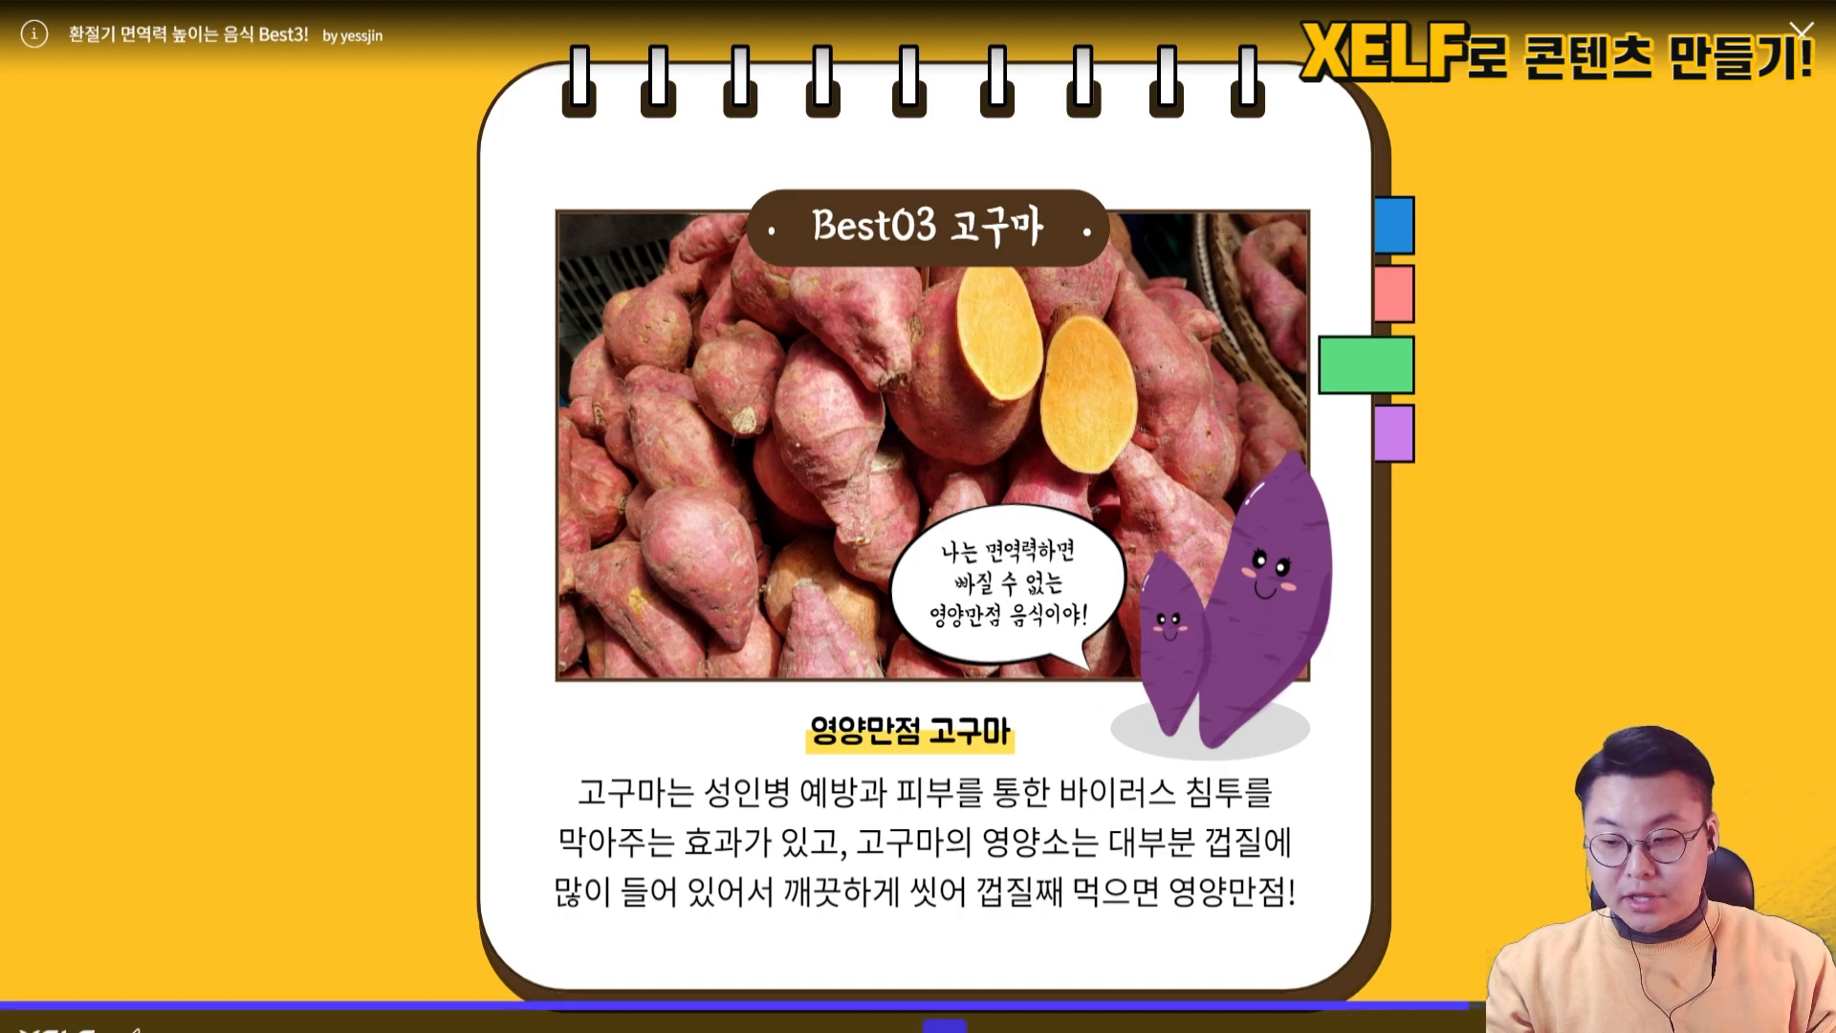
pyautogui.click(947, 1028)
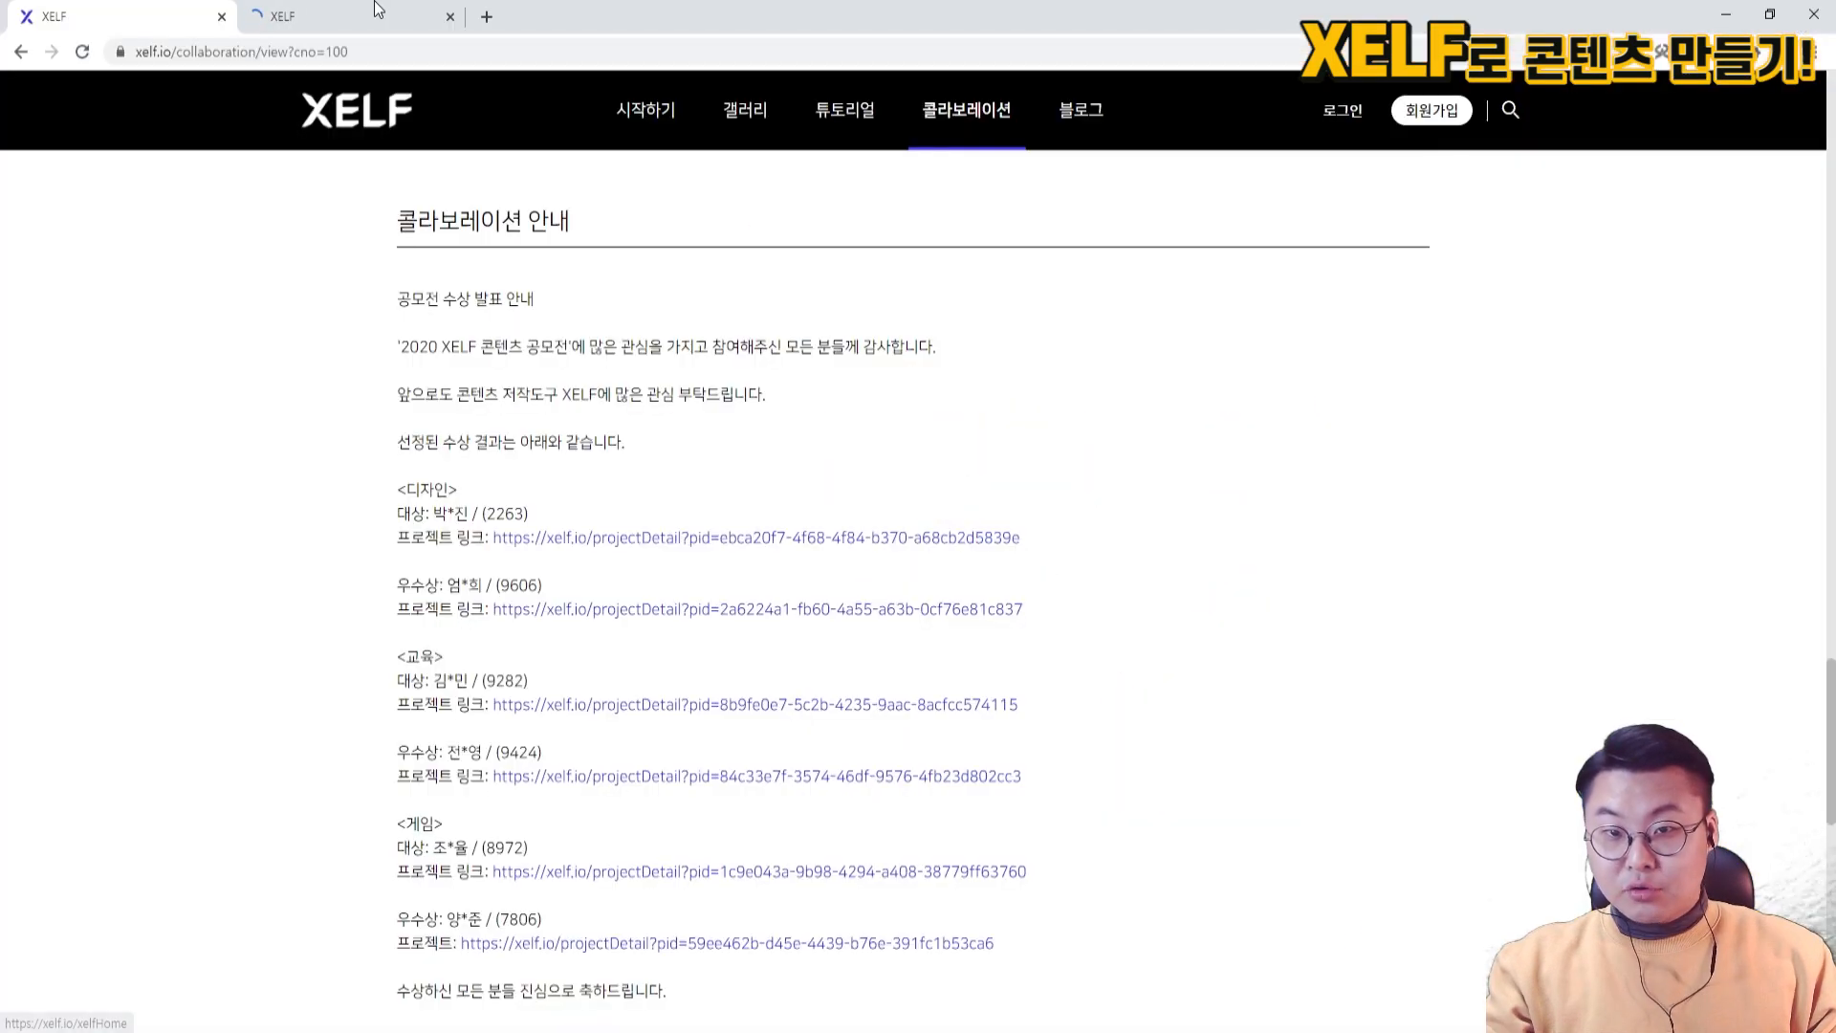
# View the "코로나 블루, 제대로 알고 계십니까?" project in full screen and try the first items of its self-diagnosis checklist
pyautogui.click(375, 4)
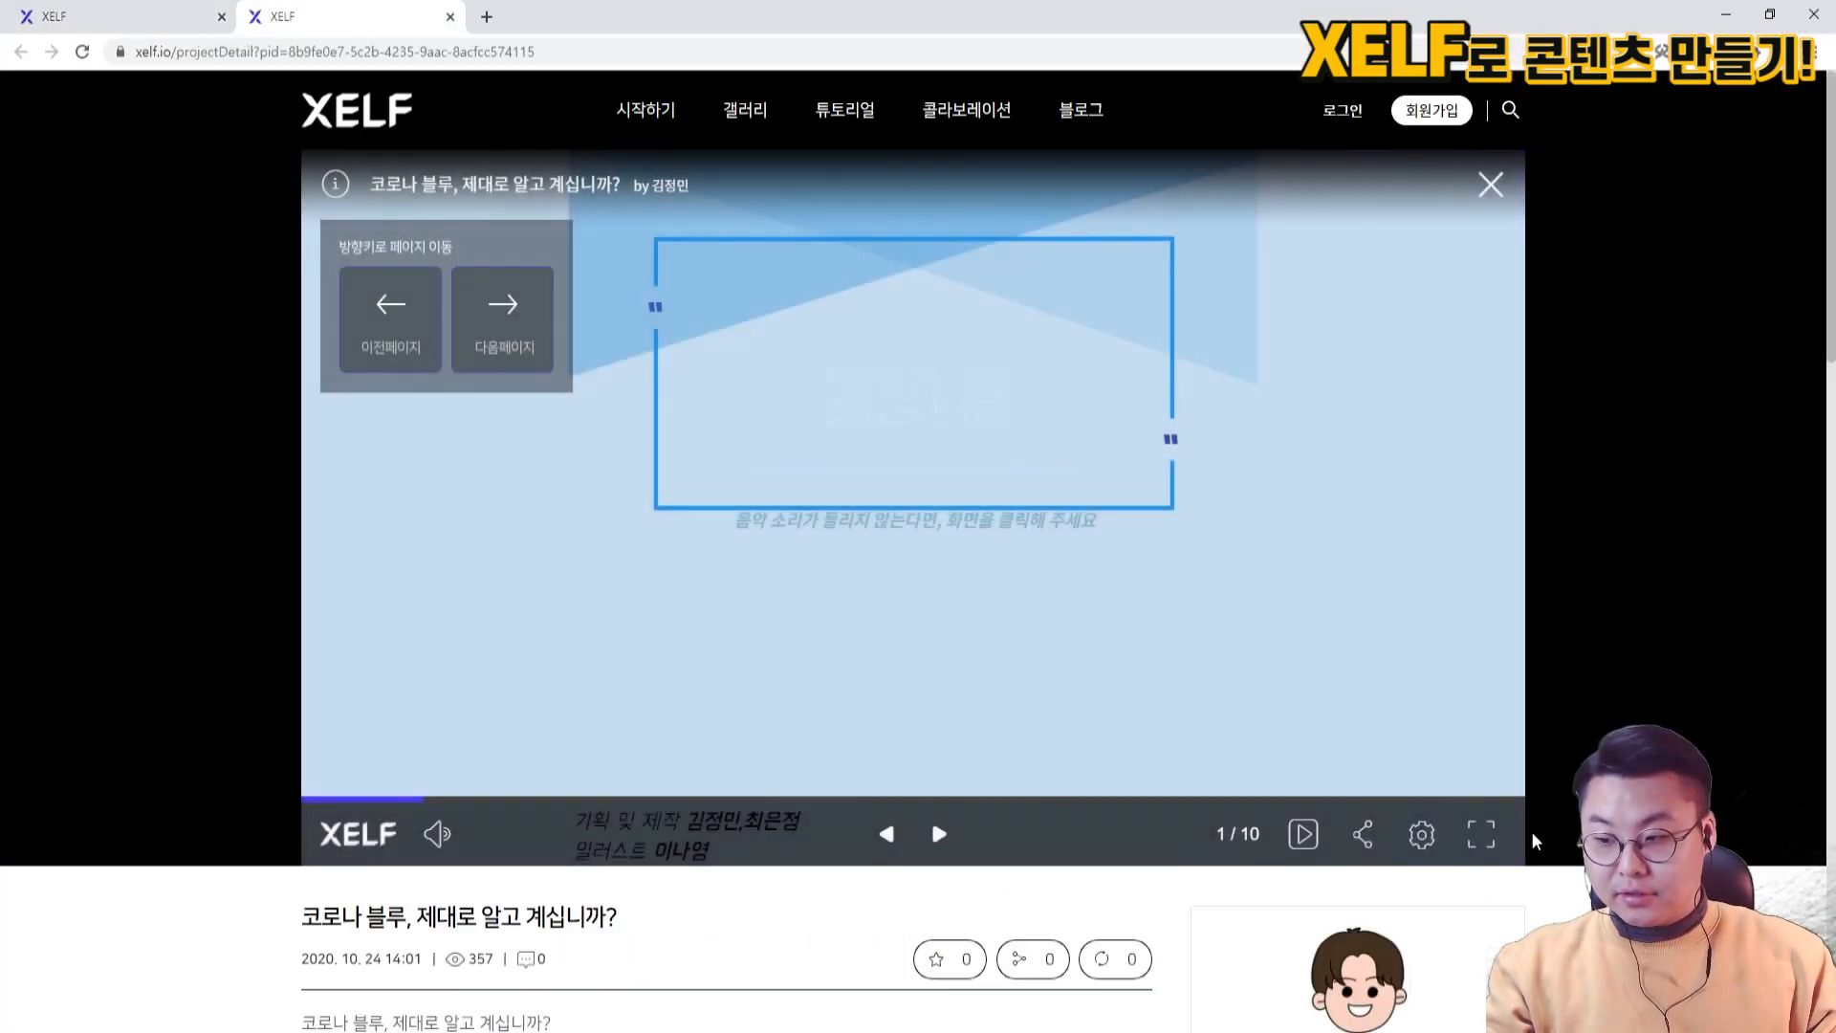
pyautogui.click(1480, 832)
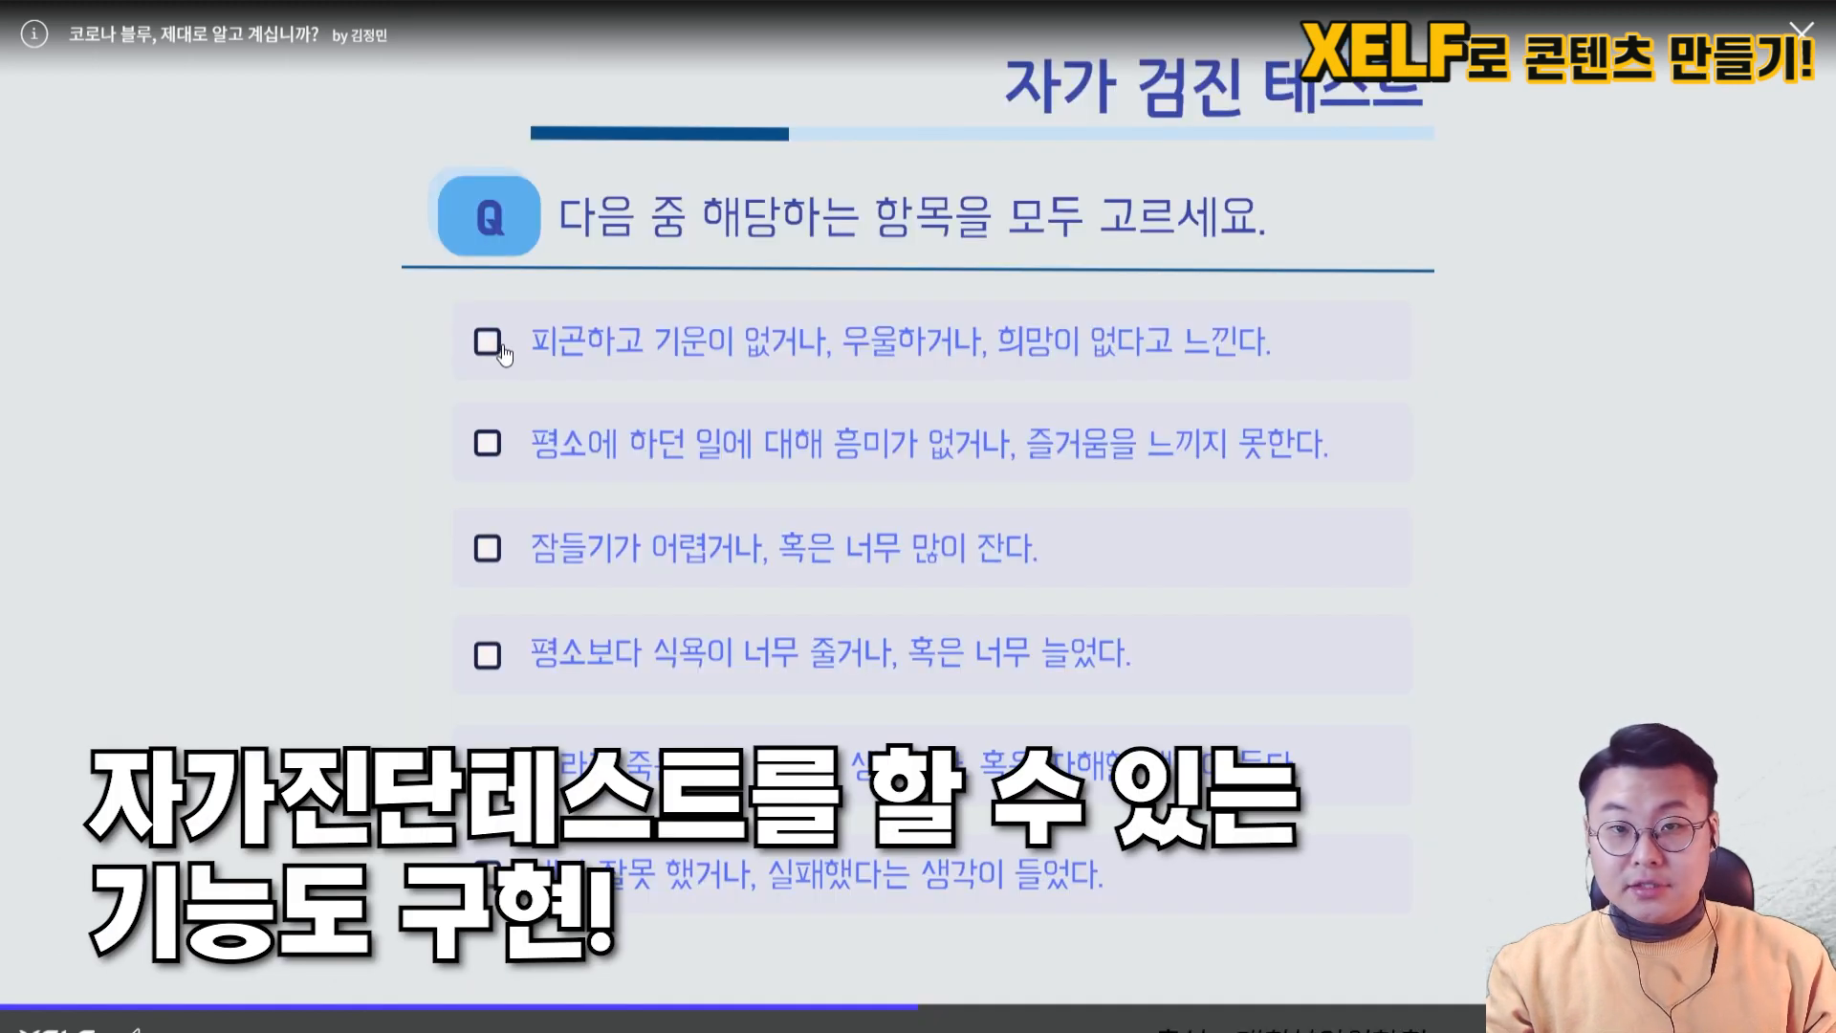
pyautogui.click(489, 344)
pyautogui.click(489, 446)
pyautogui.click(489, 550)
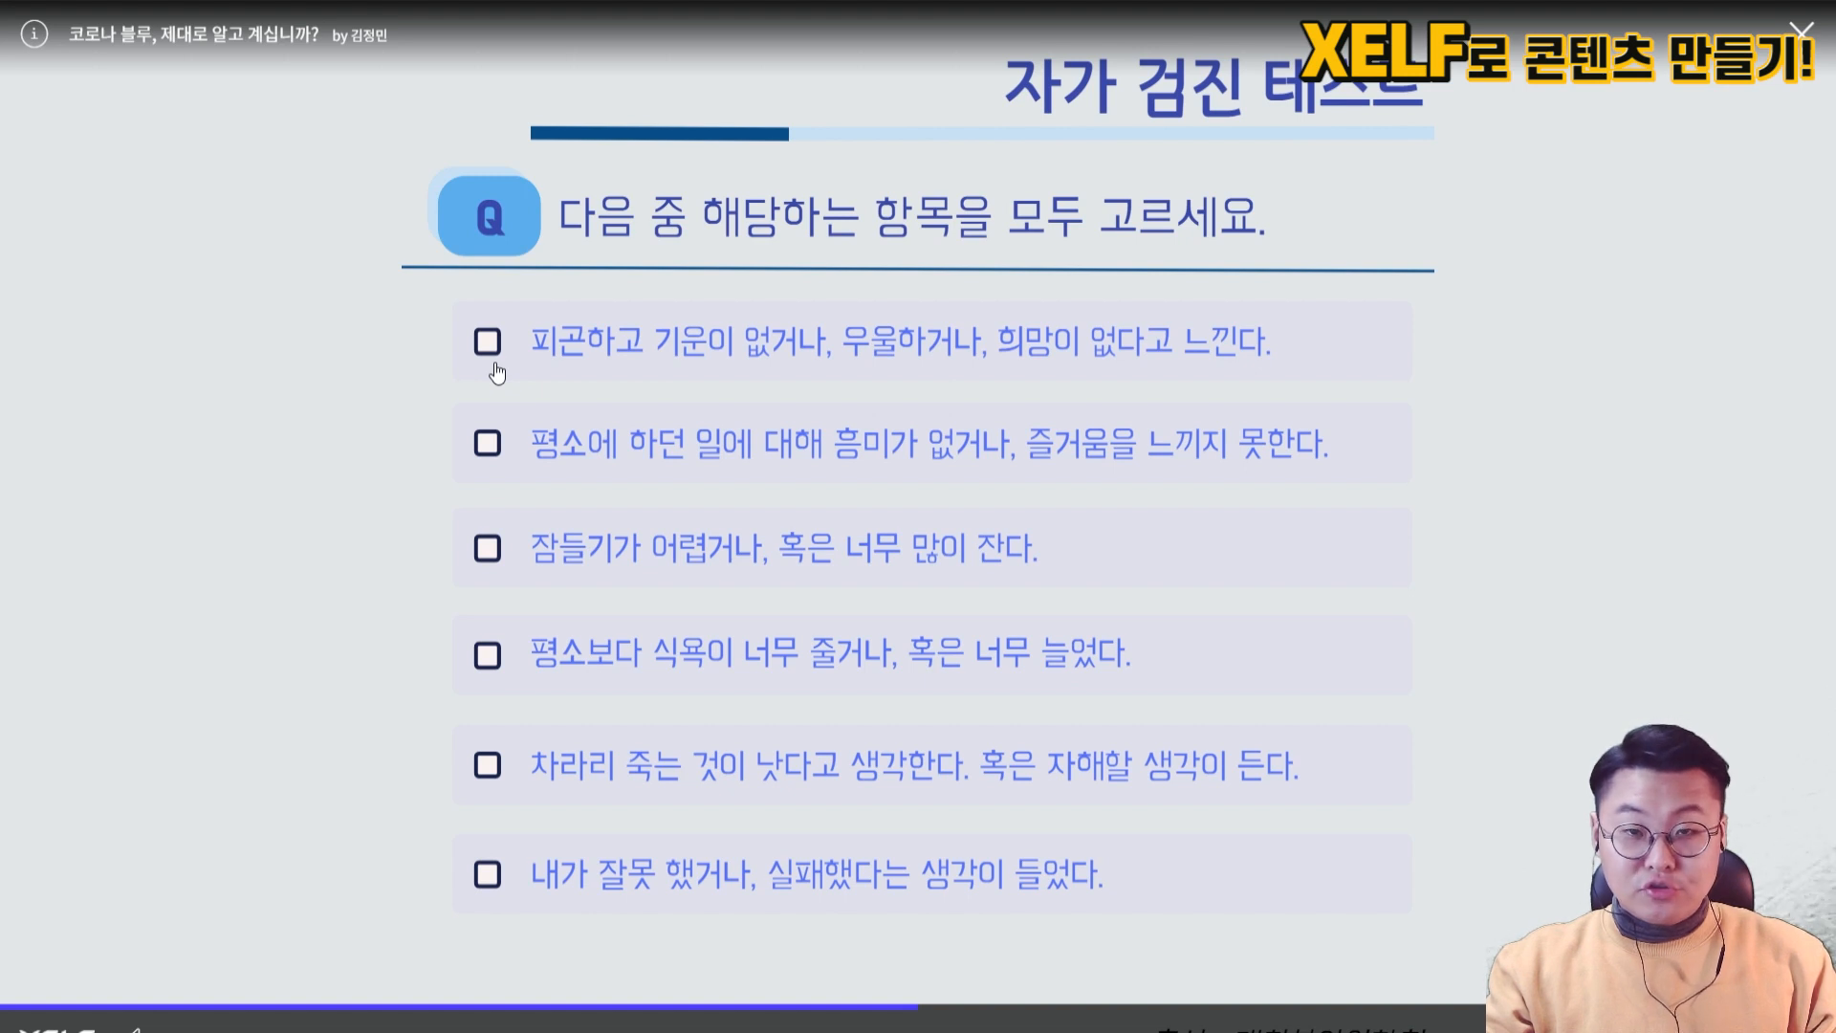
pyautogui.click(489, 344)
pyautogui.click(489, 445)
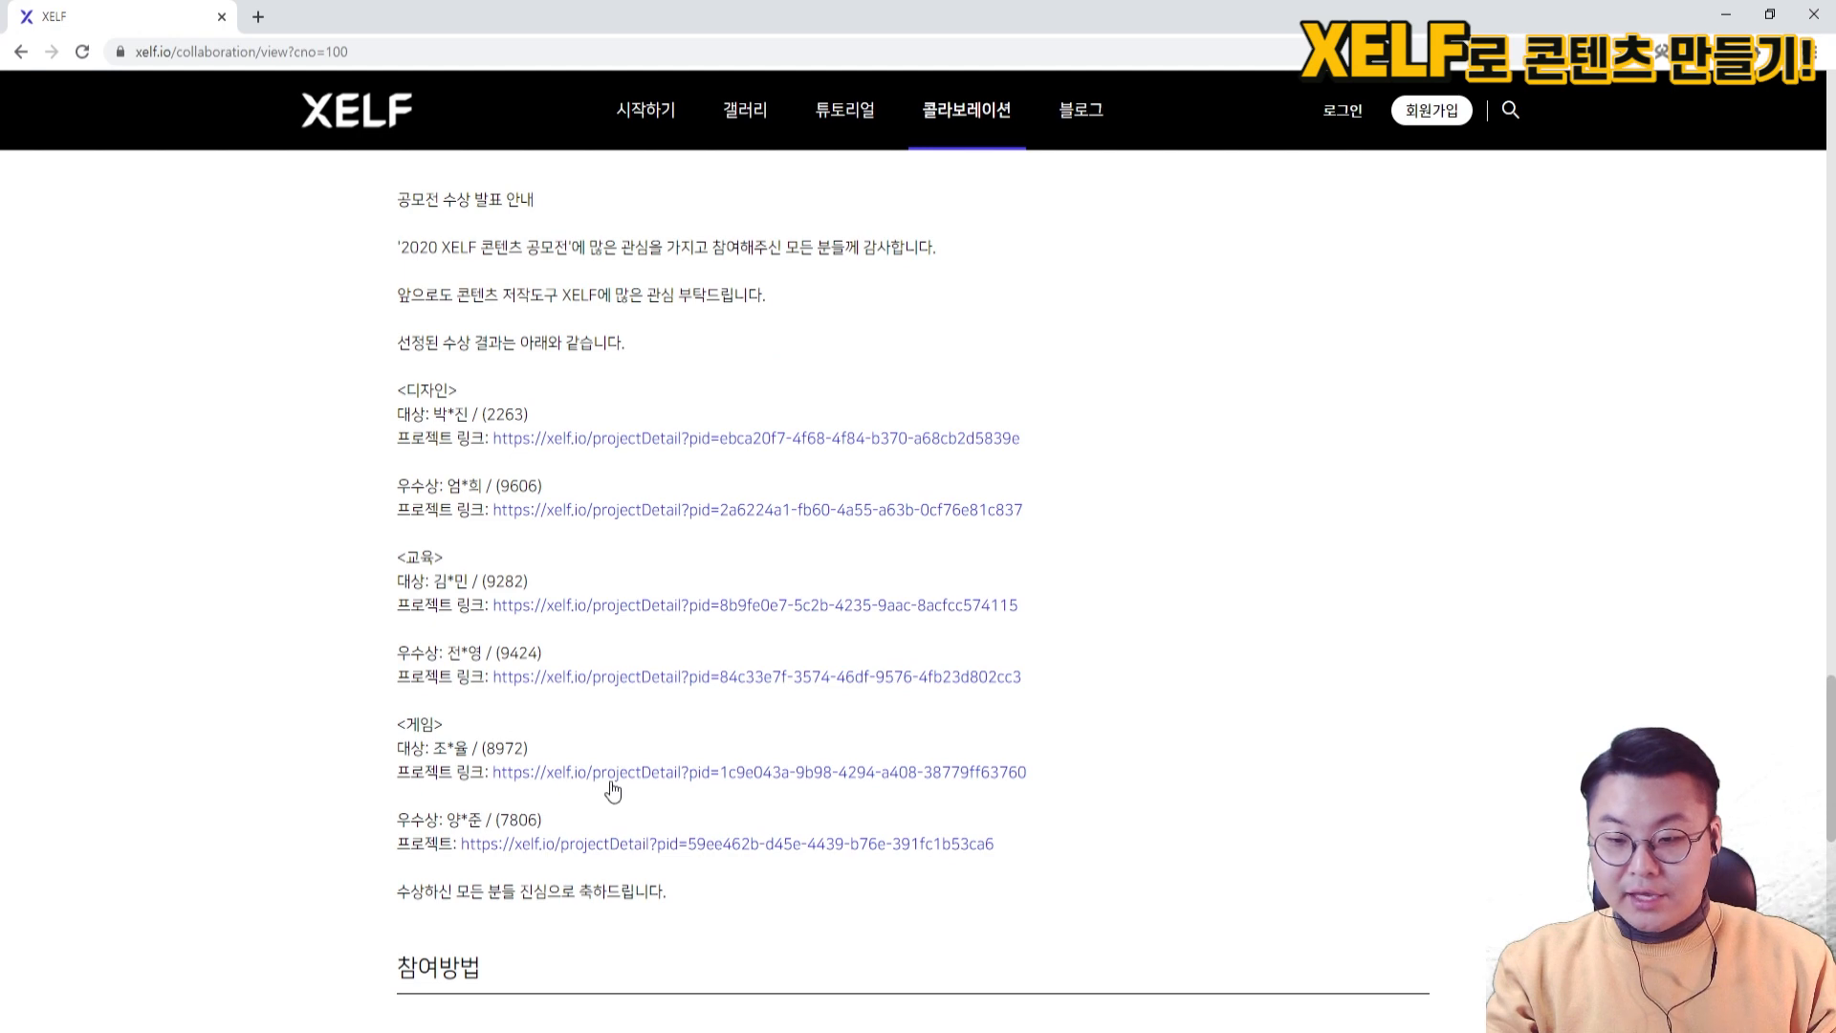
# Open the game-category grand prize project "HACK THE DATA" and start Mission 1's Connect Gateway mission
pyautogui.click(611, 781)
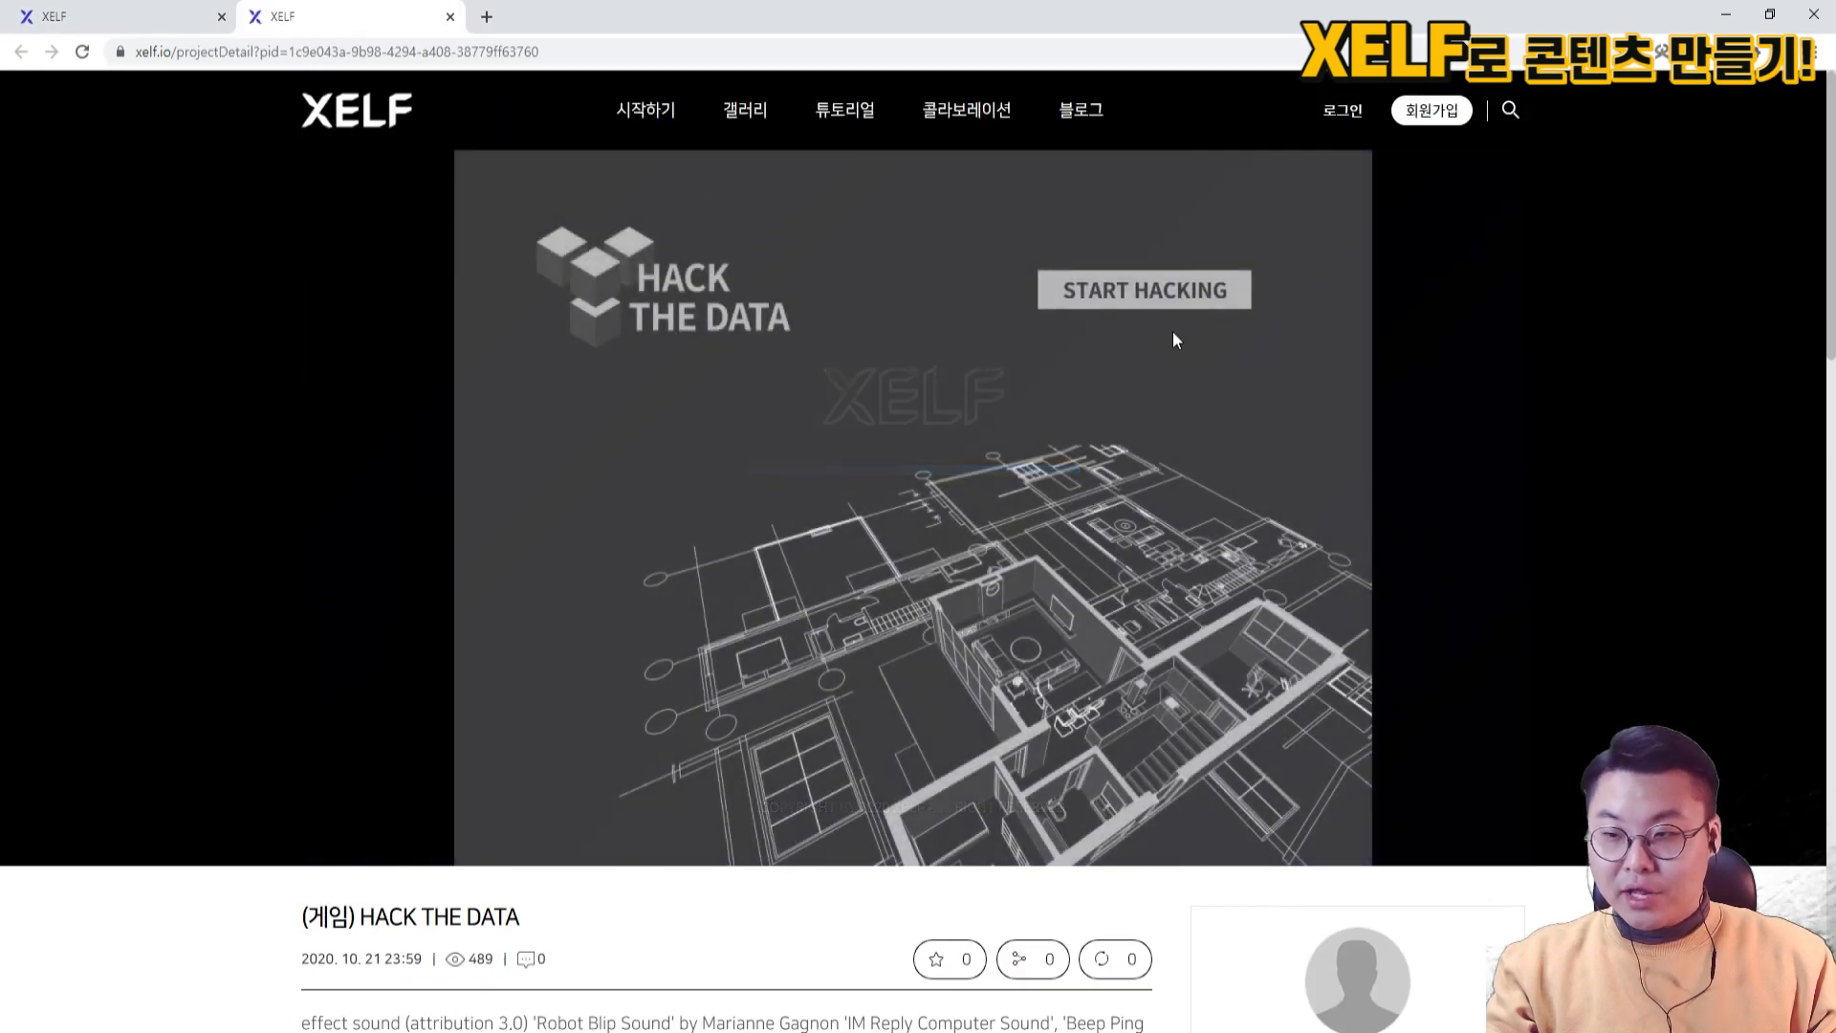
pyautogui.click(1177, 299)
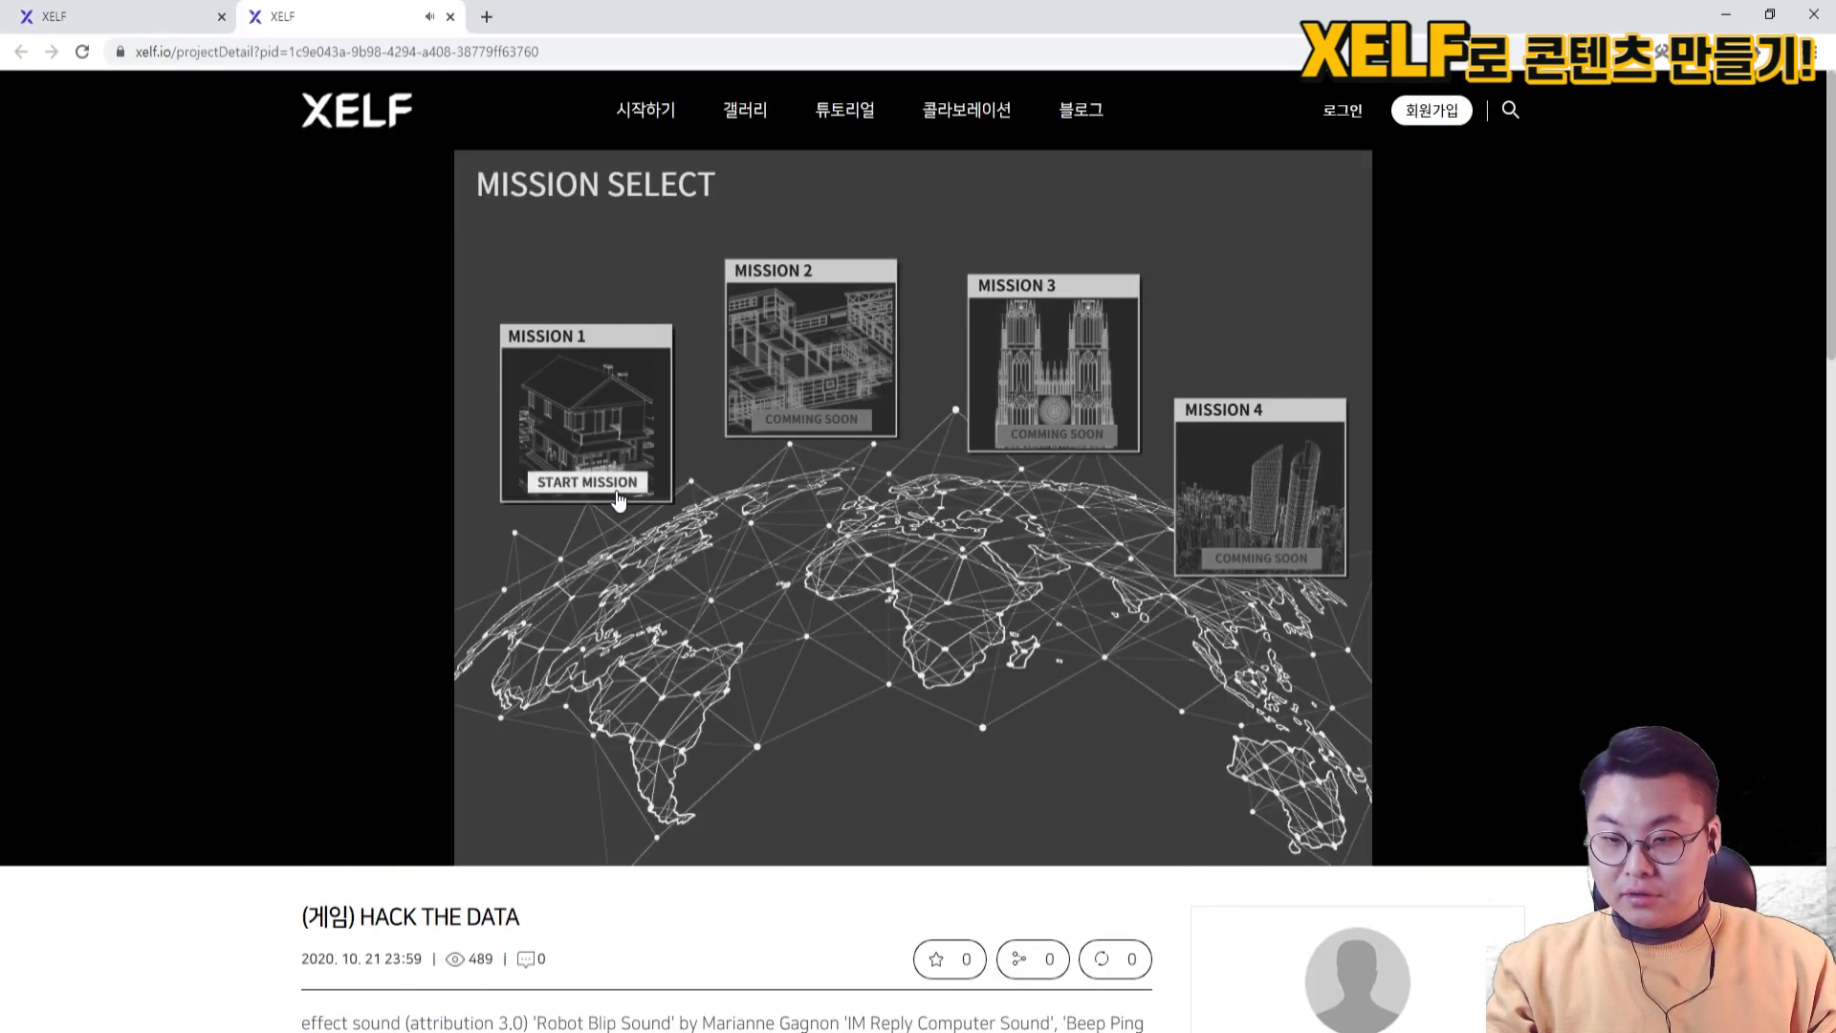
pyautogui.click(617, 492)
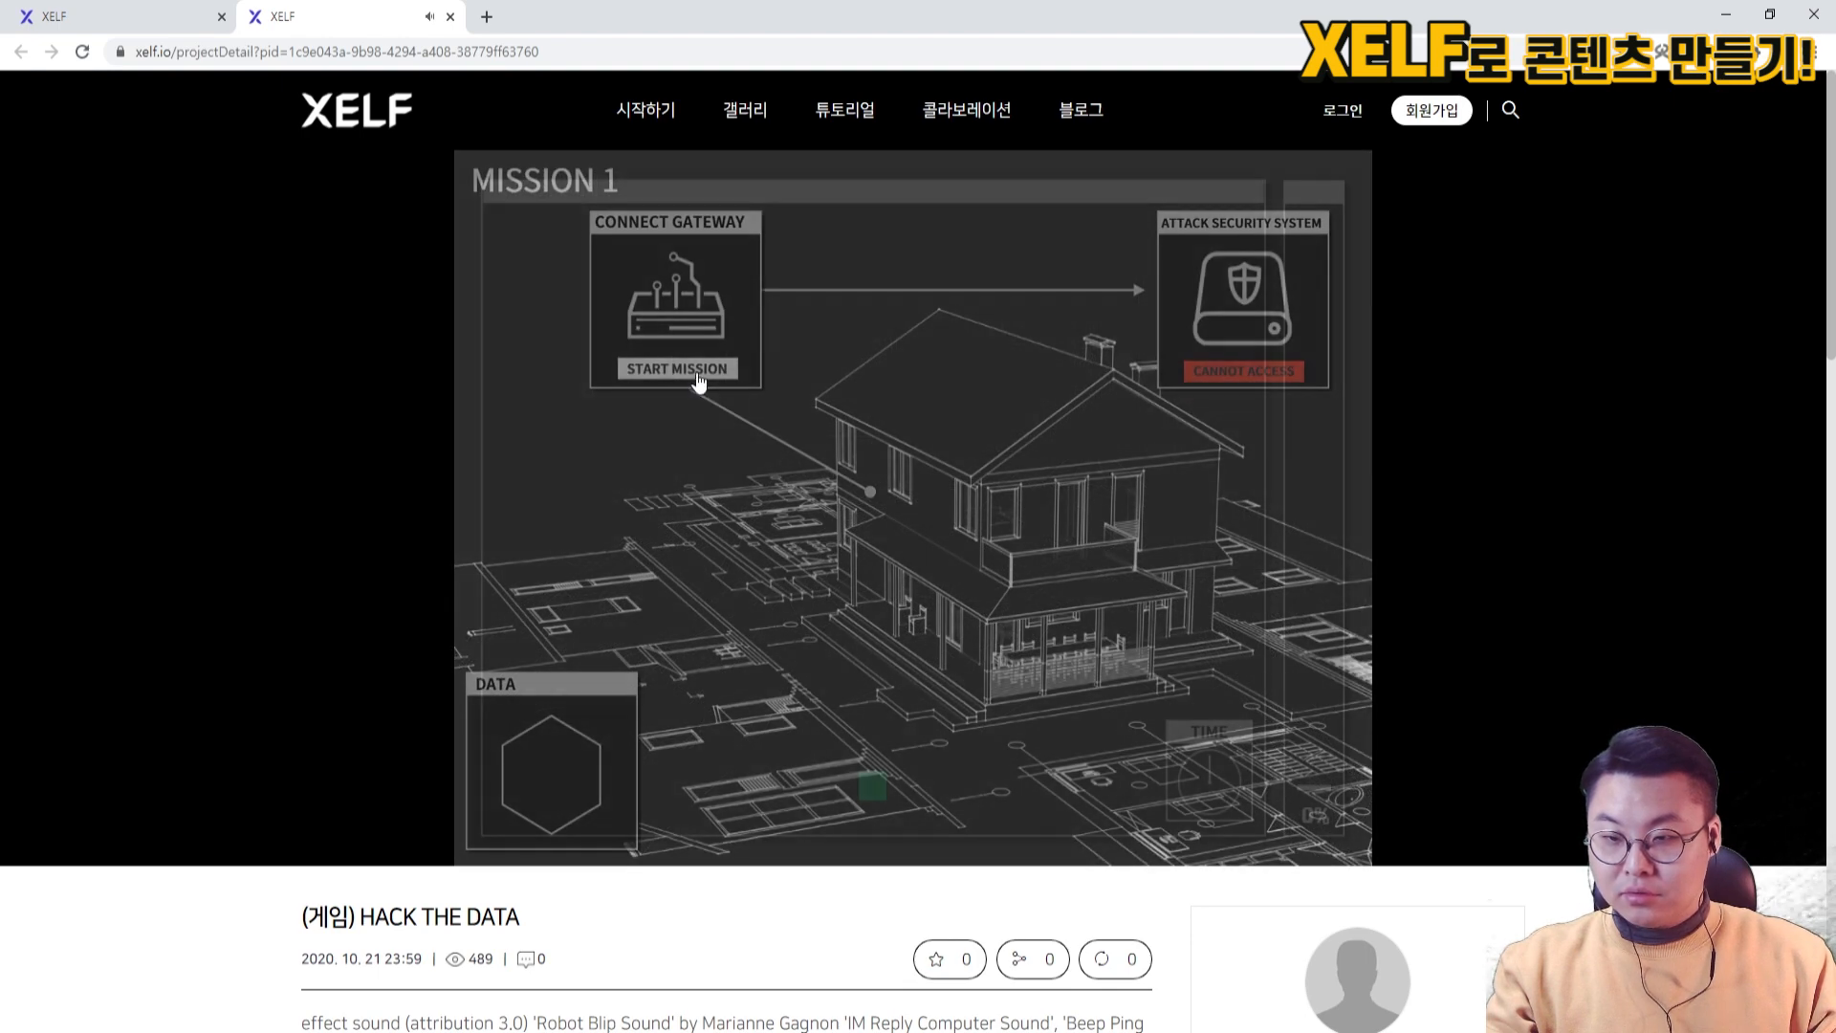
pyautogui.click(698, 379)
# Play the Connect Gateway mission by tracing paths from the green square towards the red target
pyautogui.moveTo(869, 524)
pyautogui.mouseDown()
pyautogui.moveTo(881, 258)
pyautogui.moveTo(885, 275)
pyautogui.mouseUp()
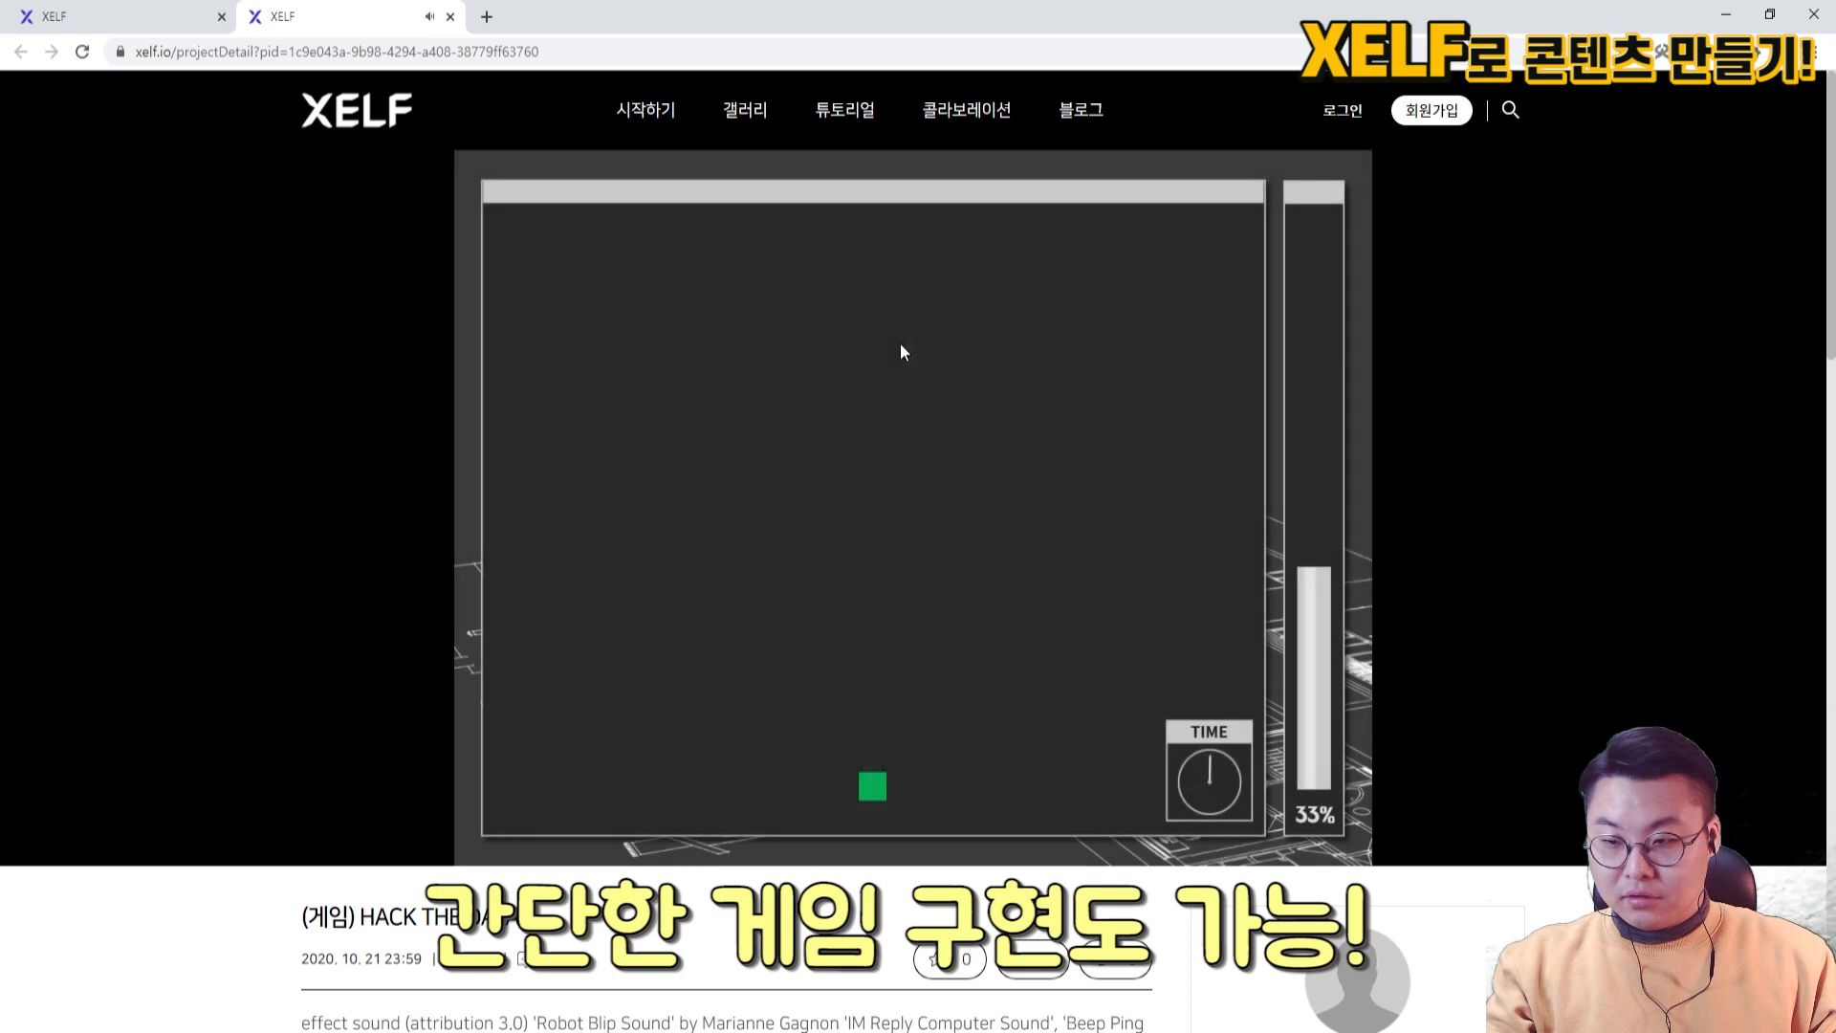
pyautogui.moveTo(885, 802); pyautogui.dragTo(844, 650)
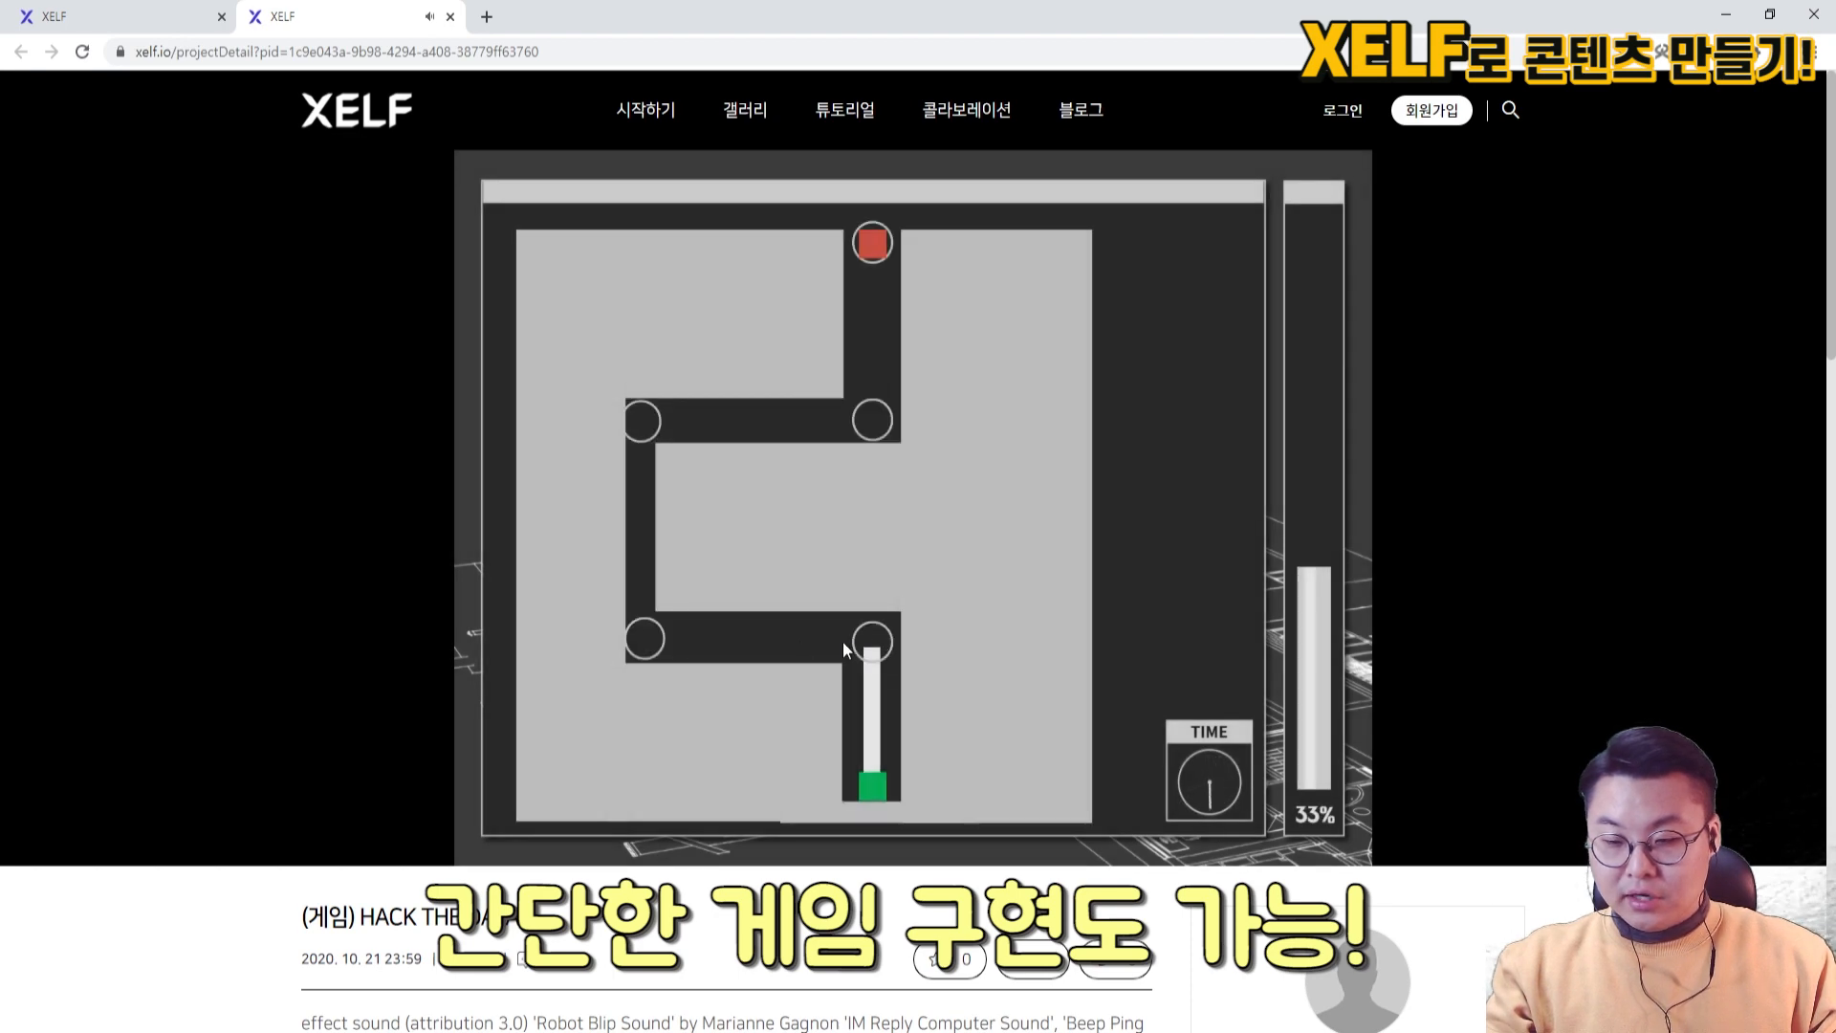
pyautogui.click(709, 699)
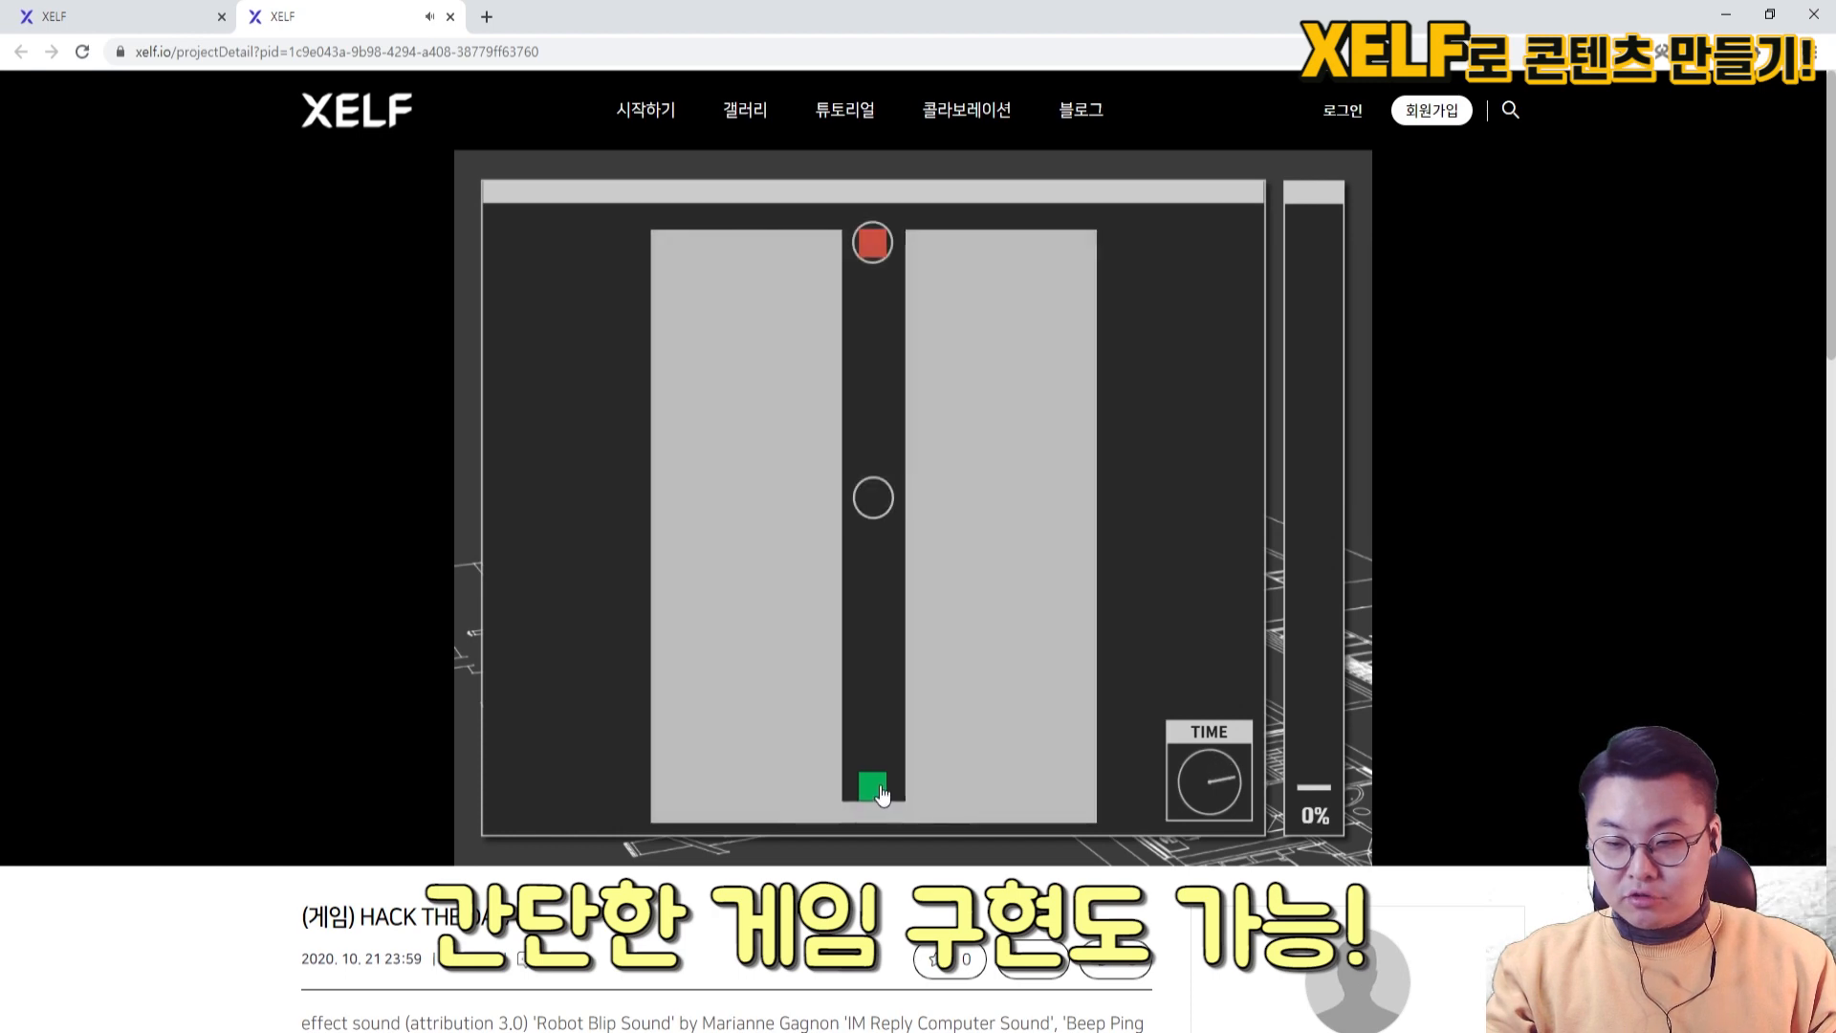
pyautogui.moveTo(875, 548); pyautogui.dragTo(878, 438)
pyautogui.click(870, 260)
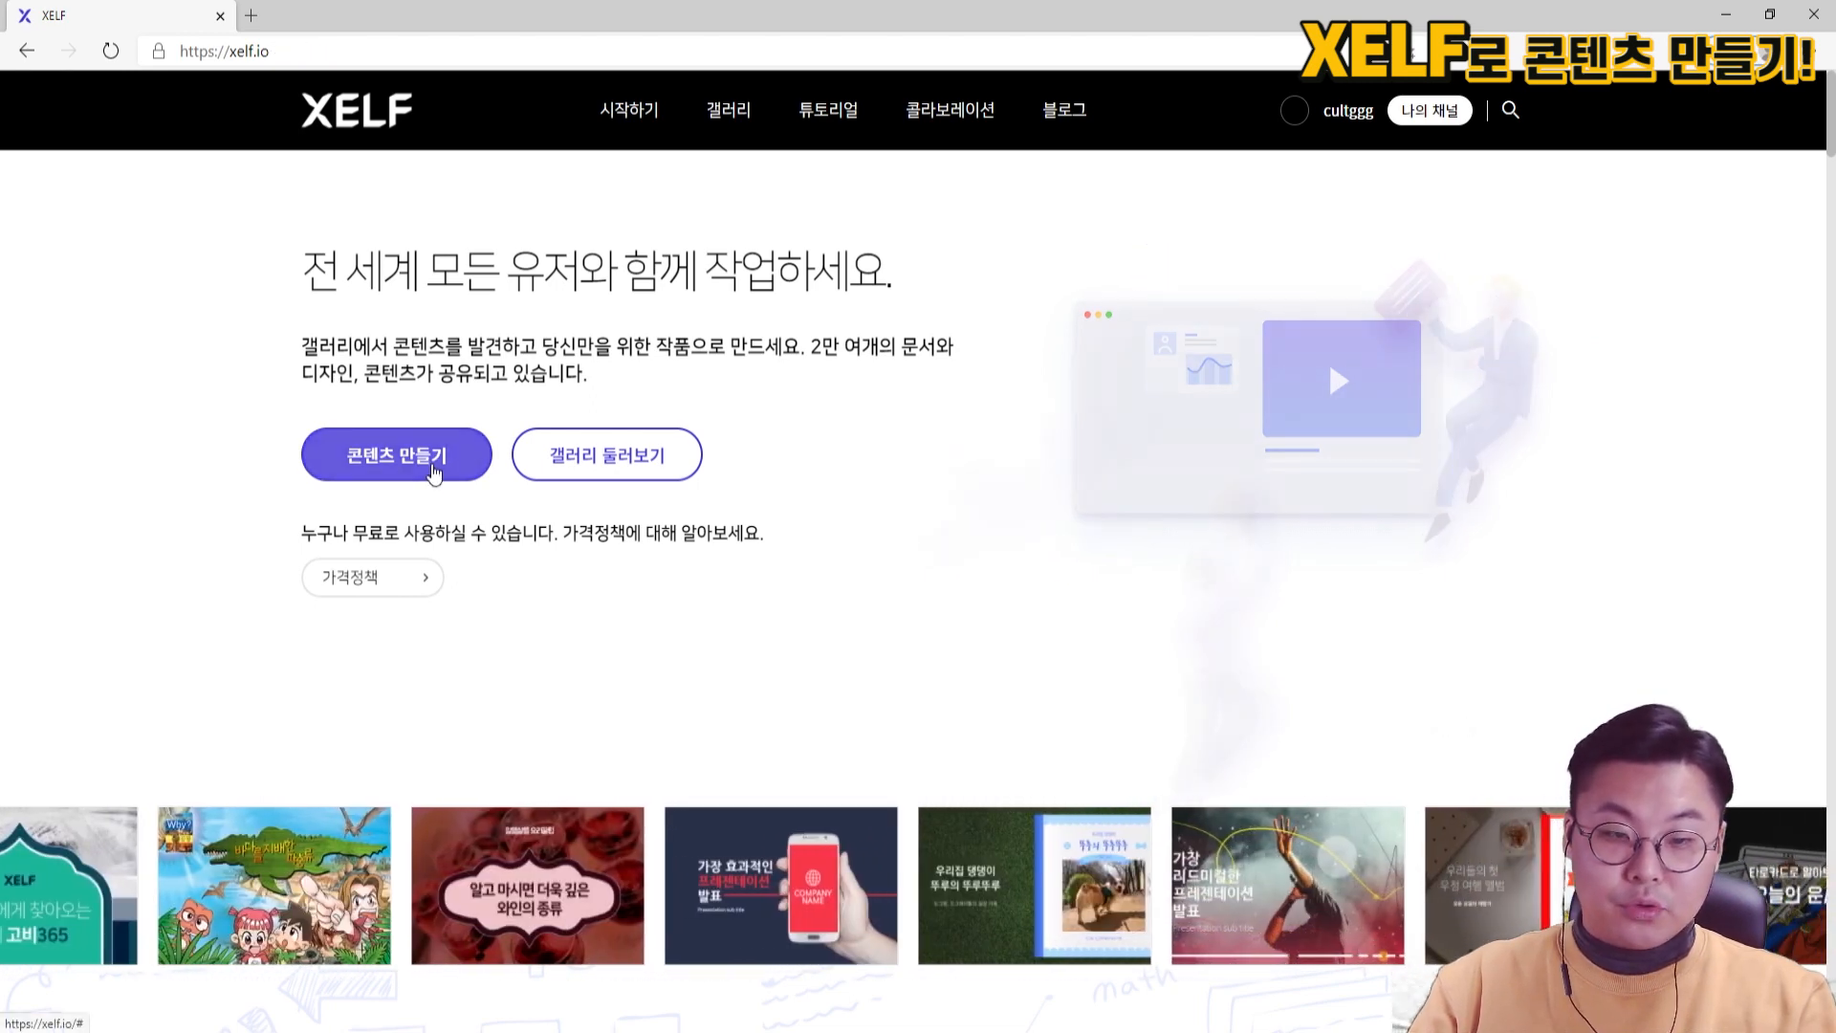
# Create a new project from My Channel titled "여러분들이 유튜브를 시작해야 하는 이유" with the Web Slide 1280 x 720 preset
pyautogui.click(432, 463)
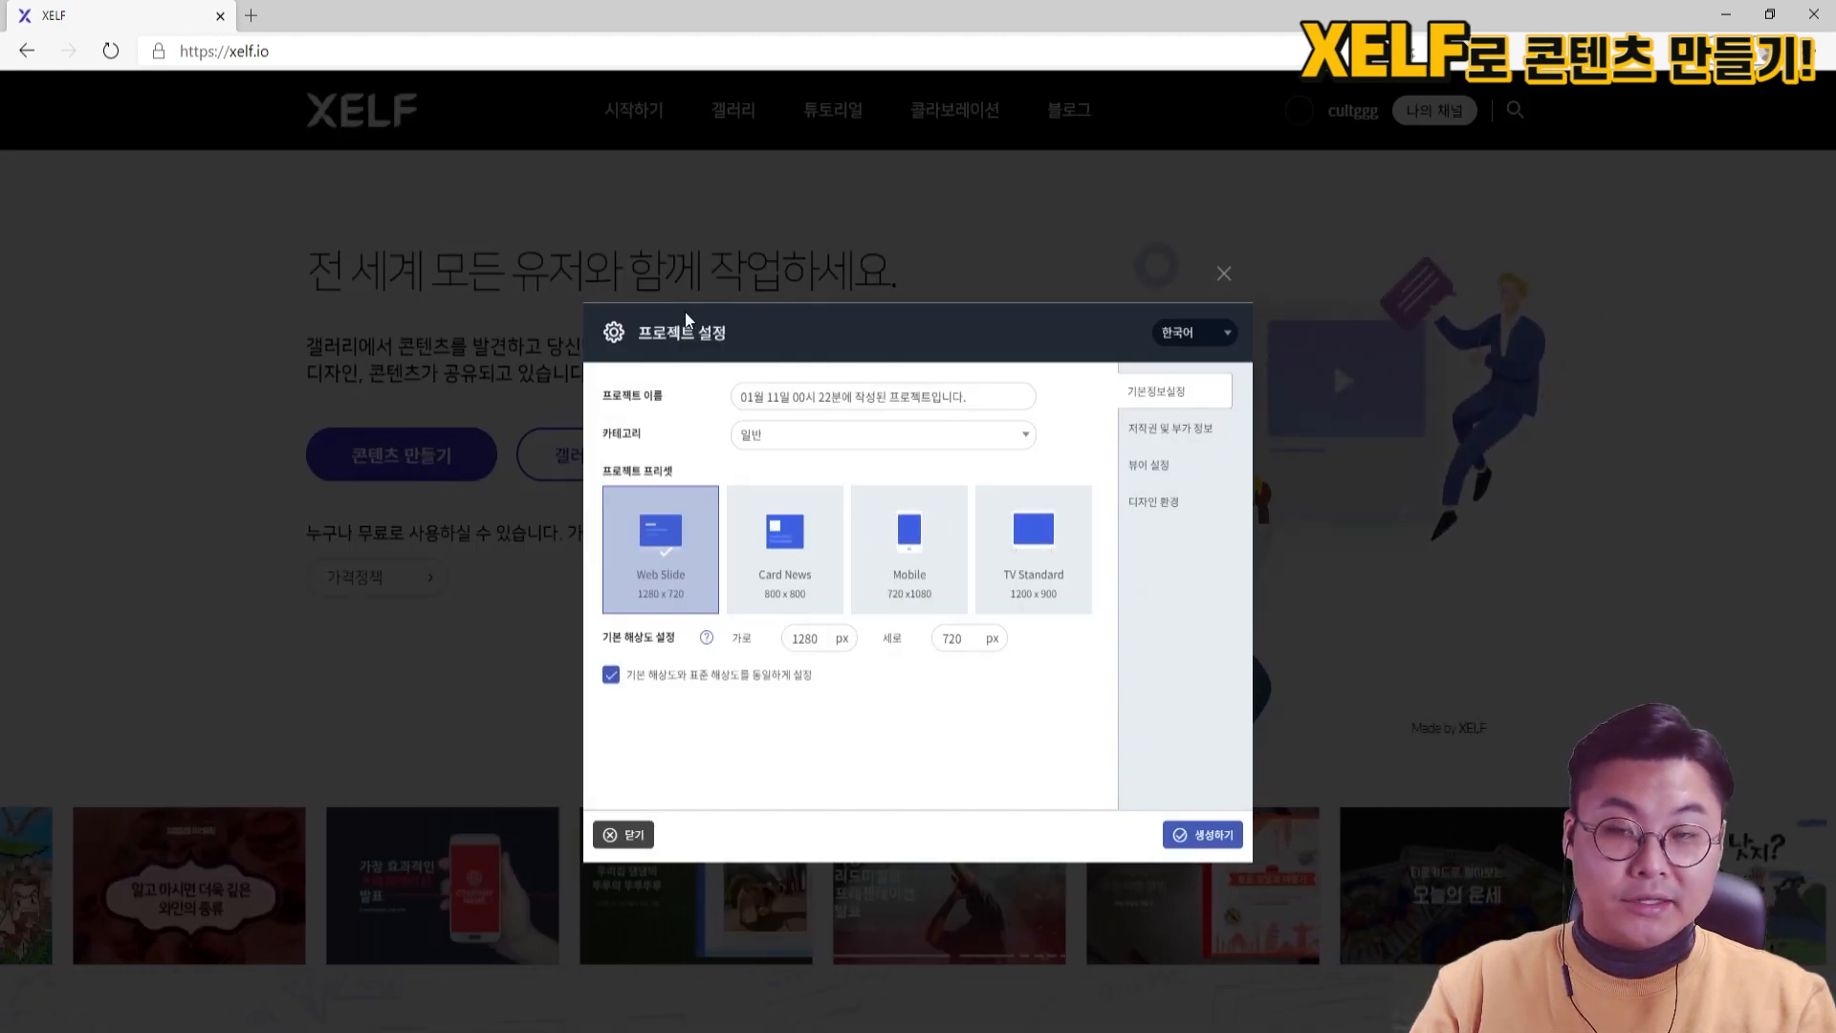
pyautogui.click(1228, 276)
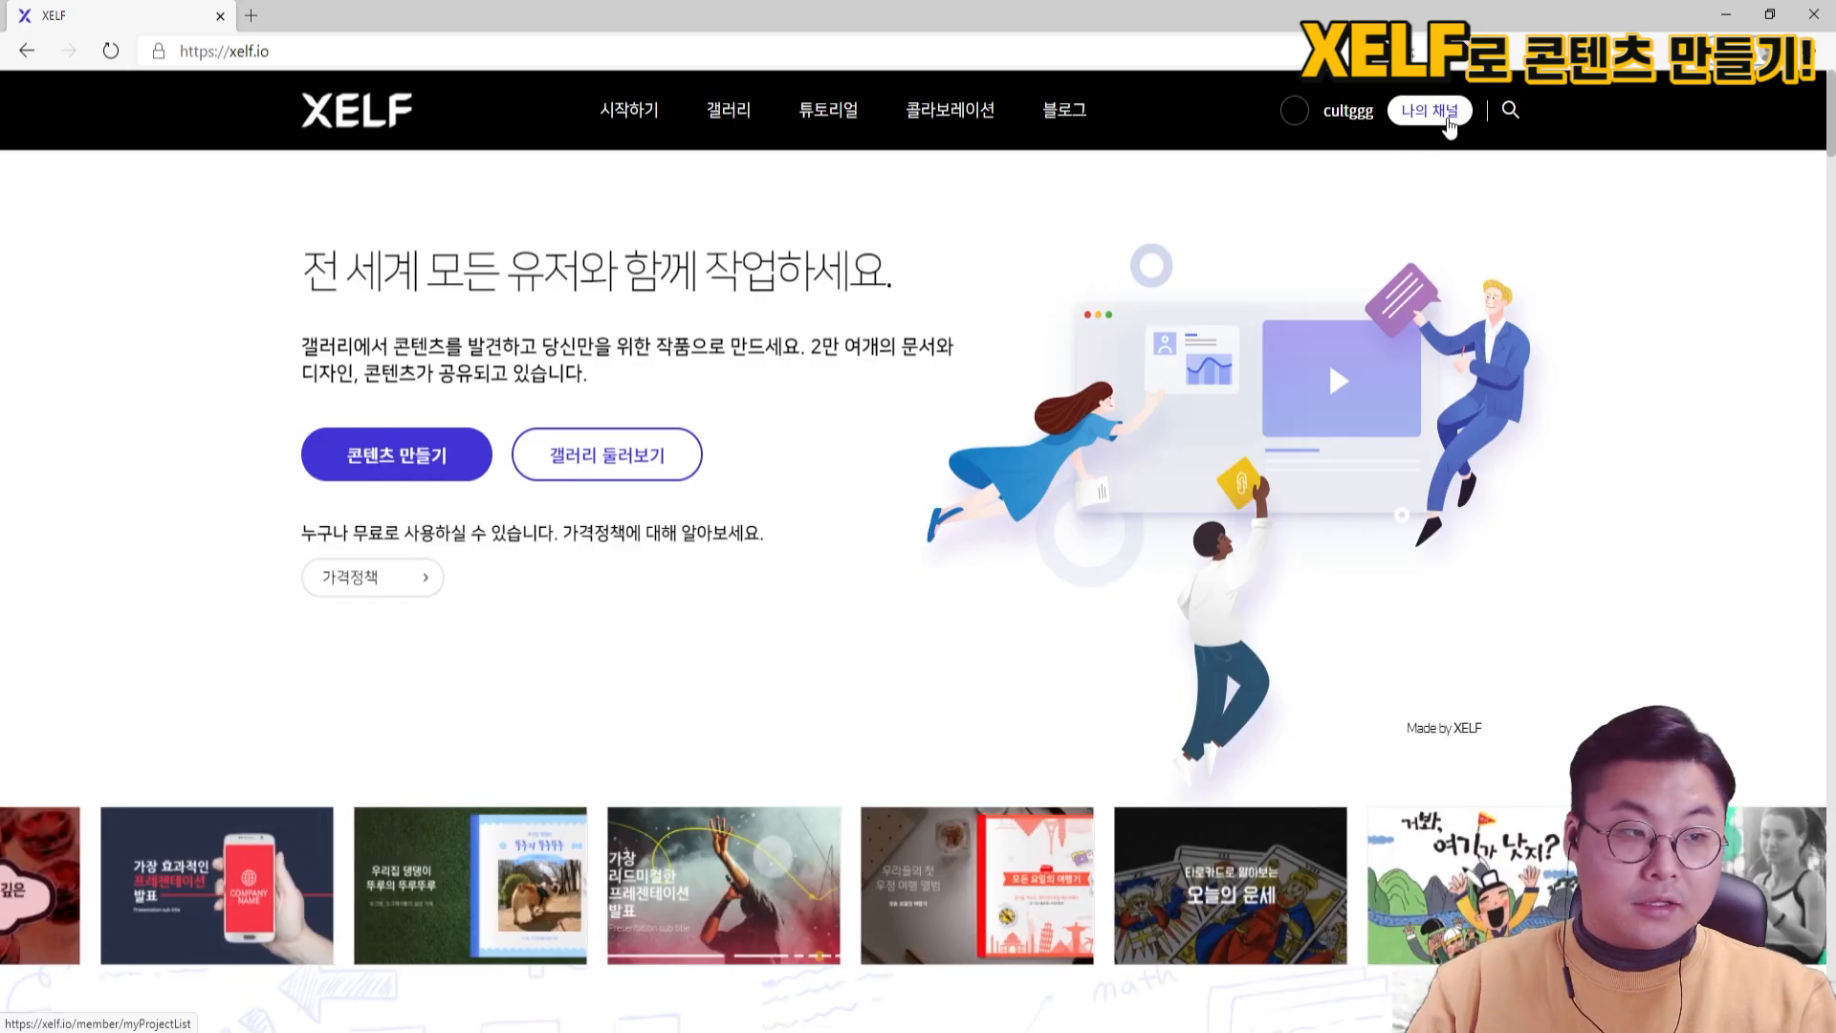
pyautogui.click(1446, 115)
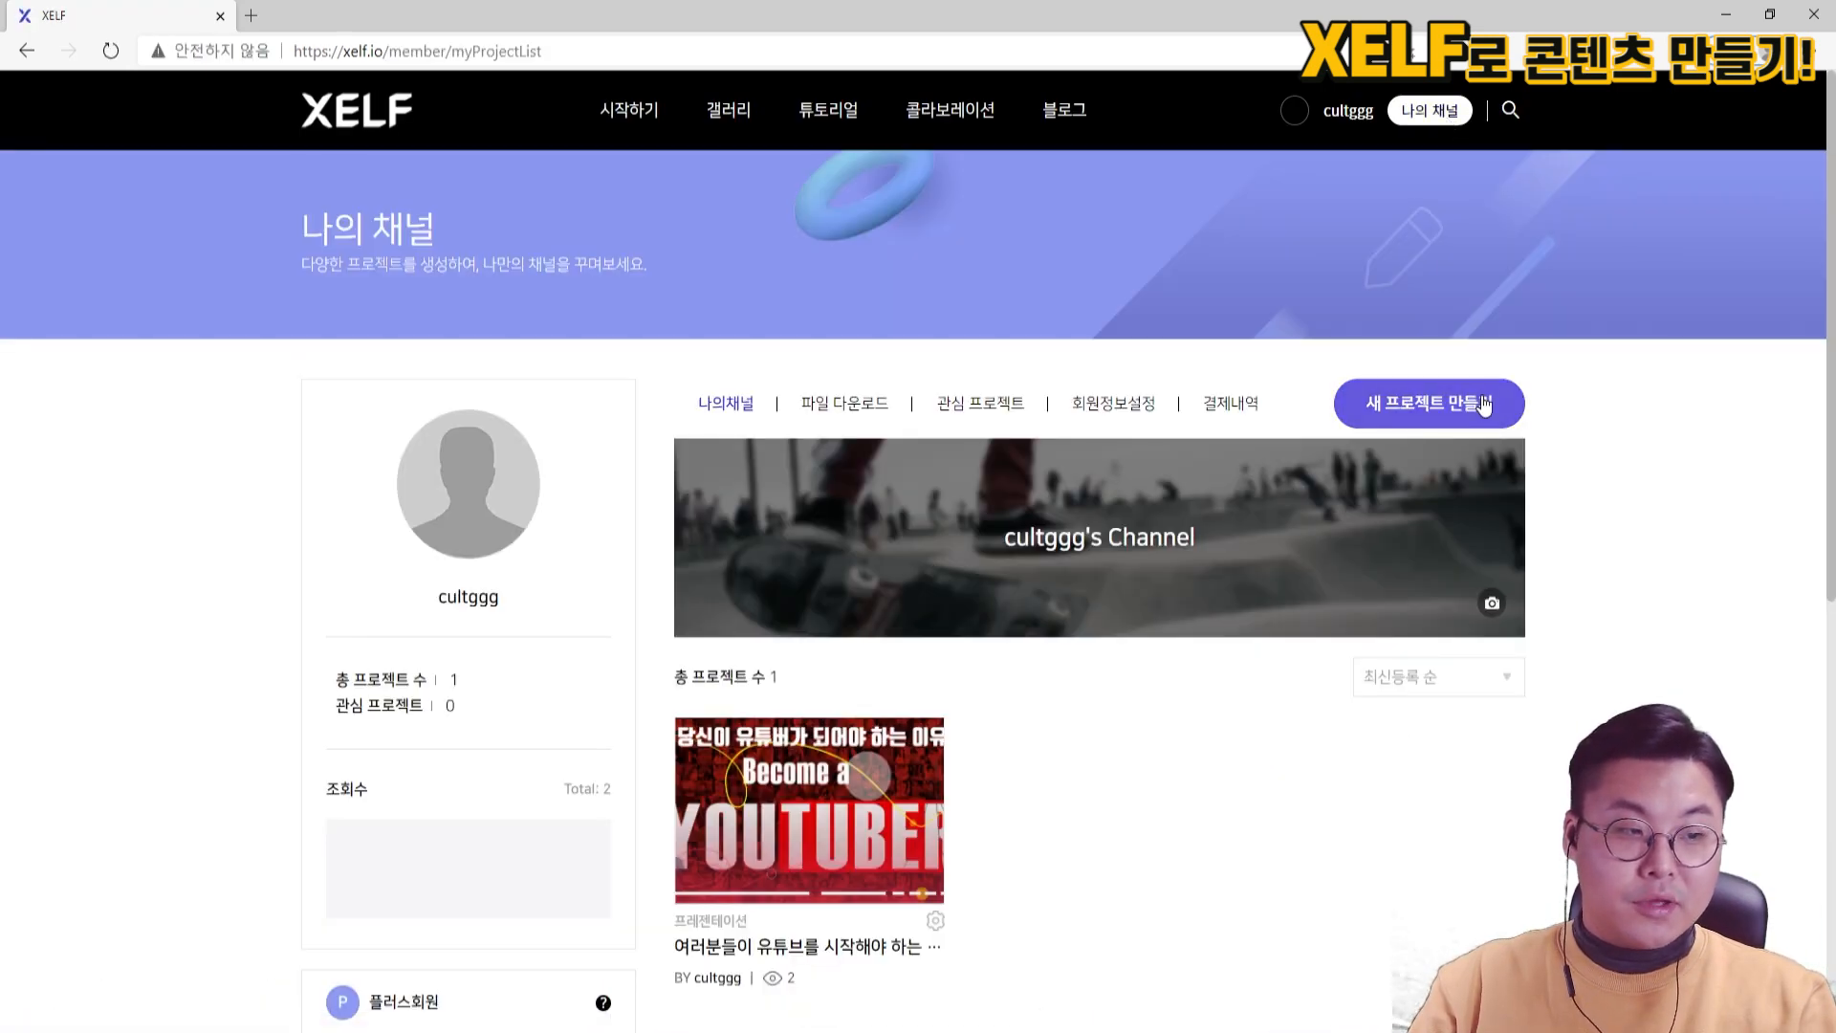
pyautogui.click(1383, 413)
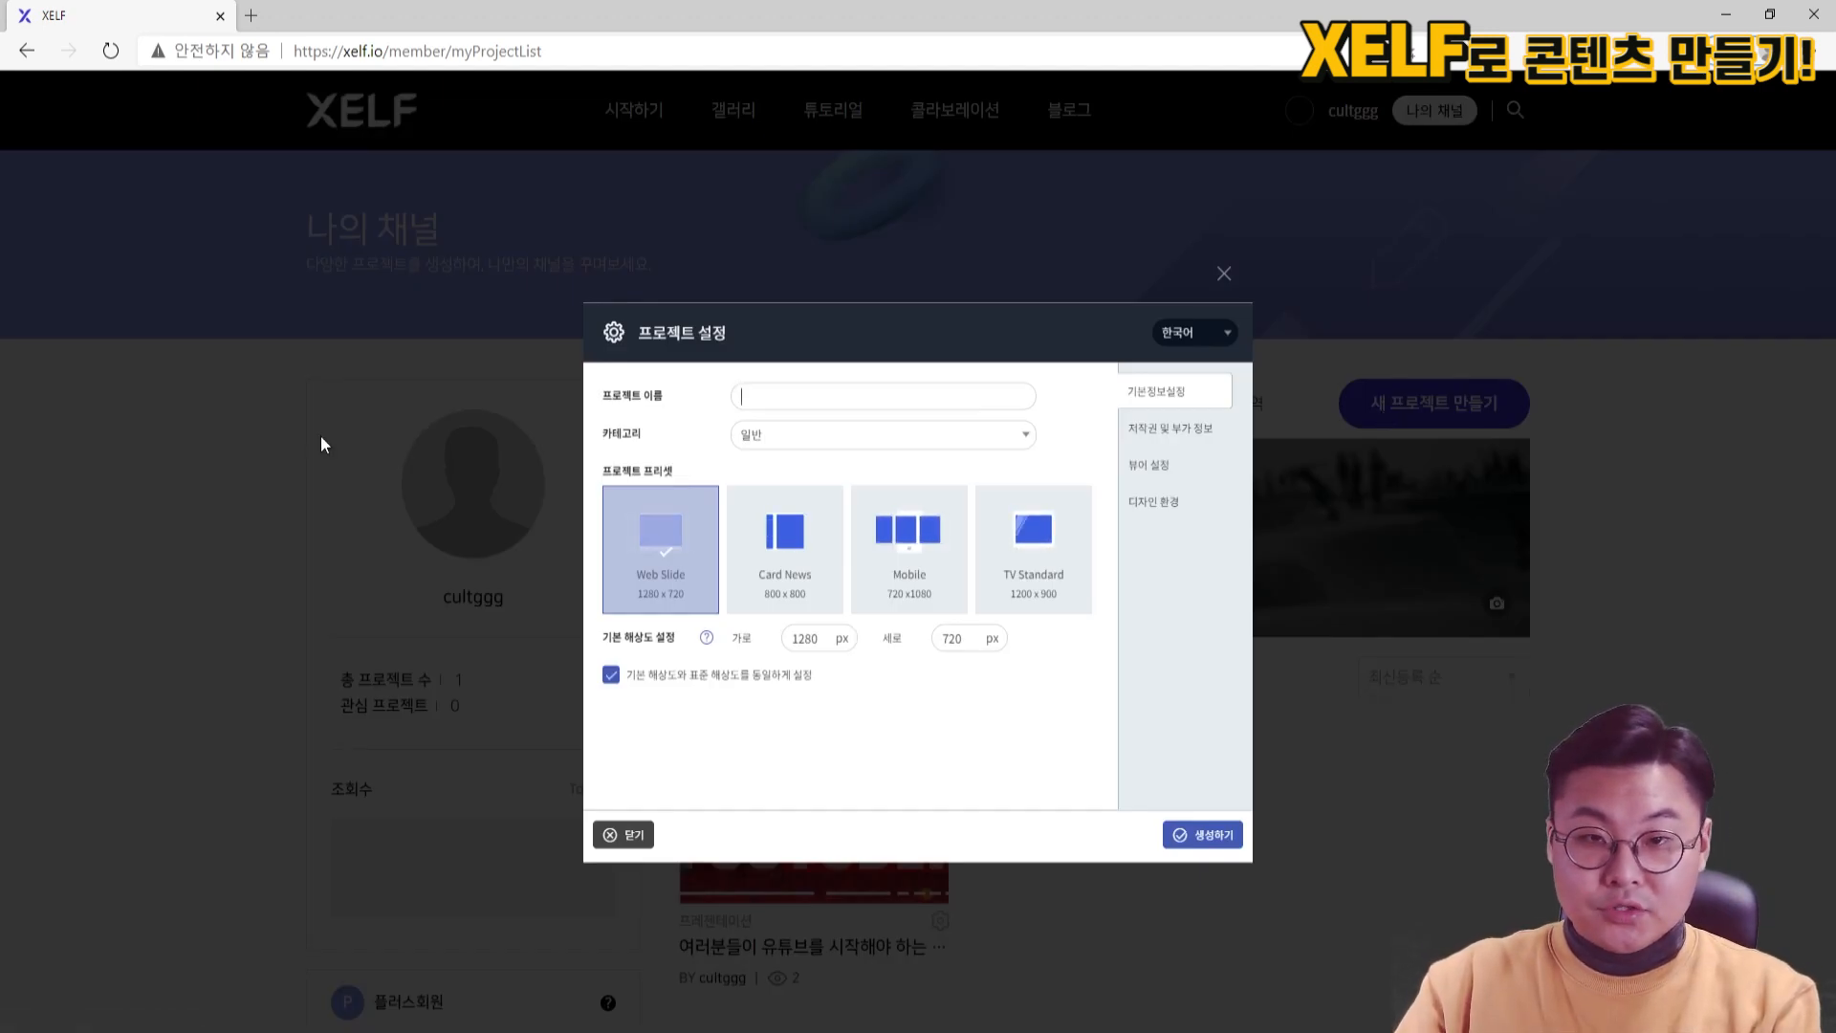
pyautogui.write('여러분들이 유튜')
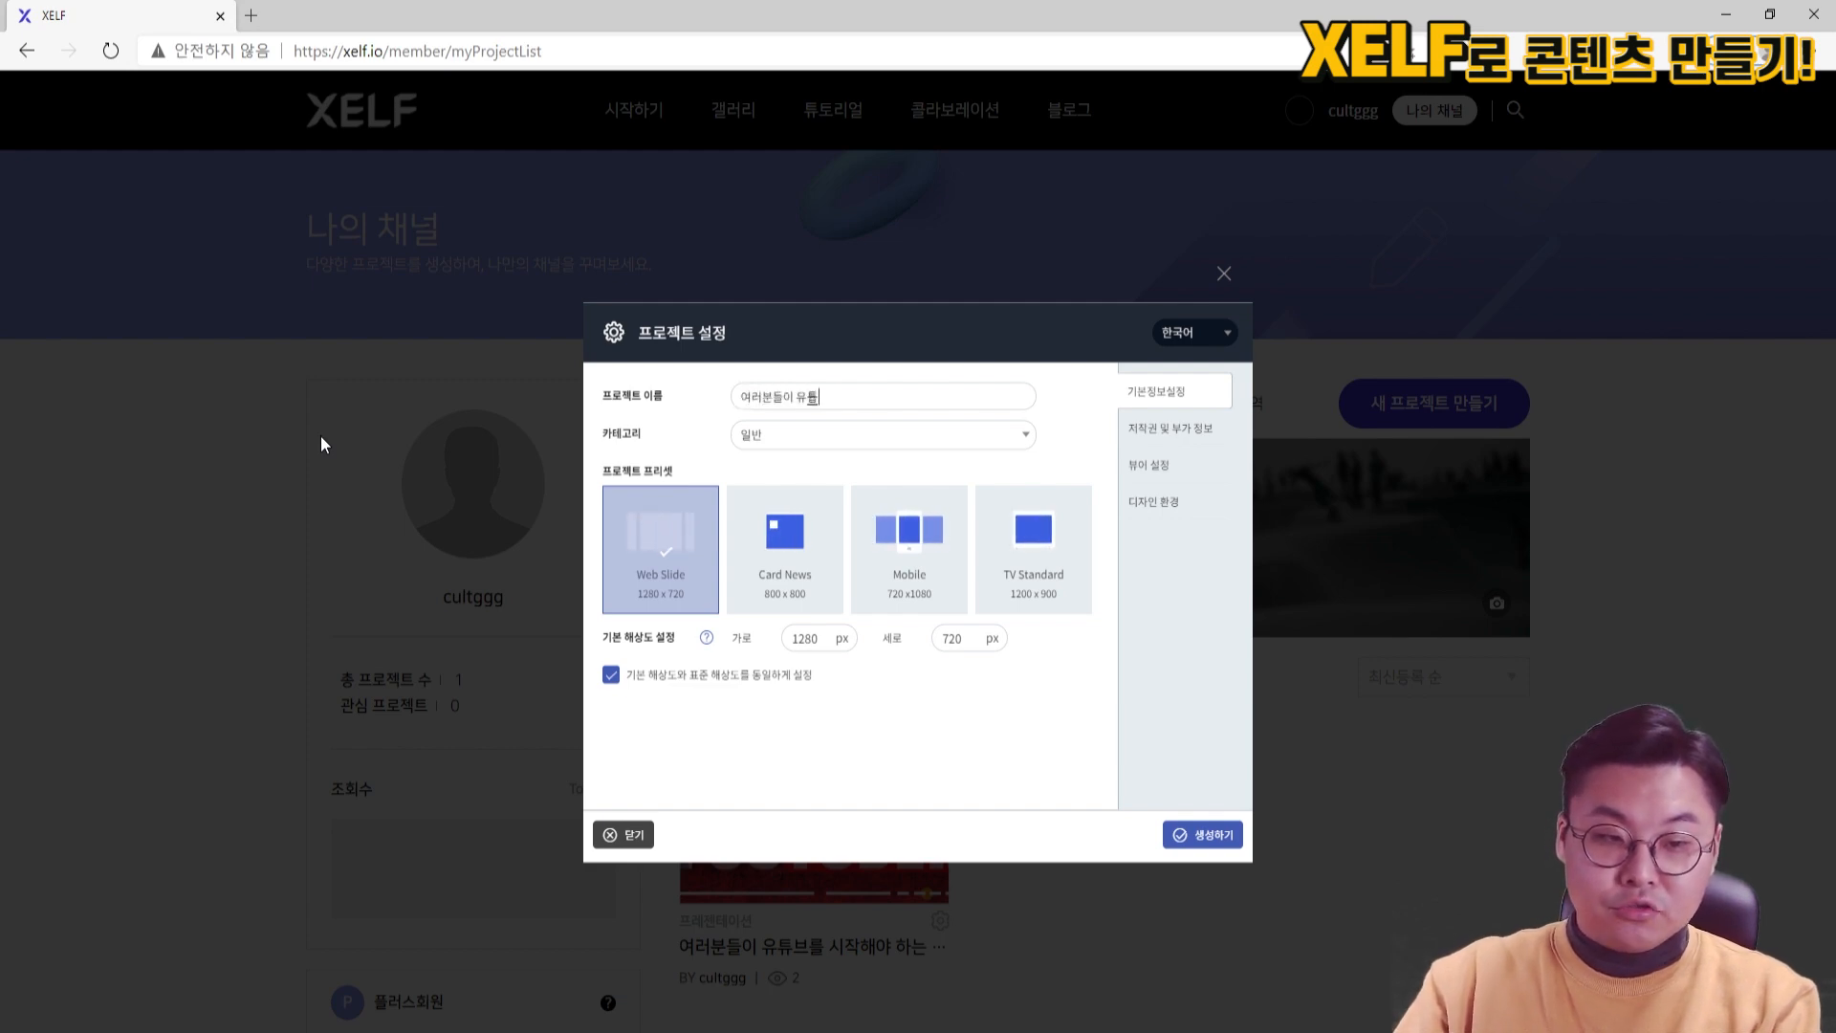
pyautogui.write('브를 시작해야 하는 ')
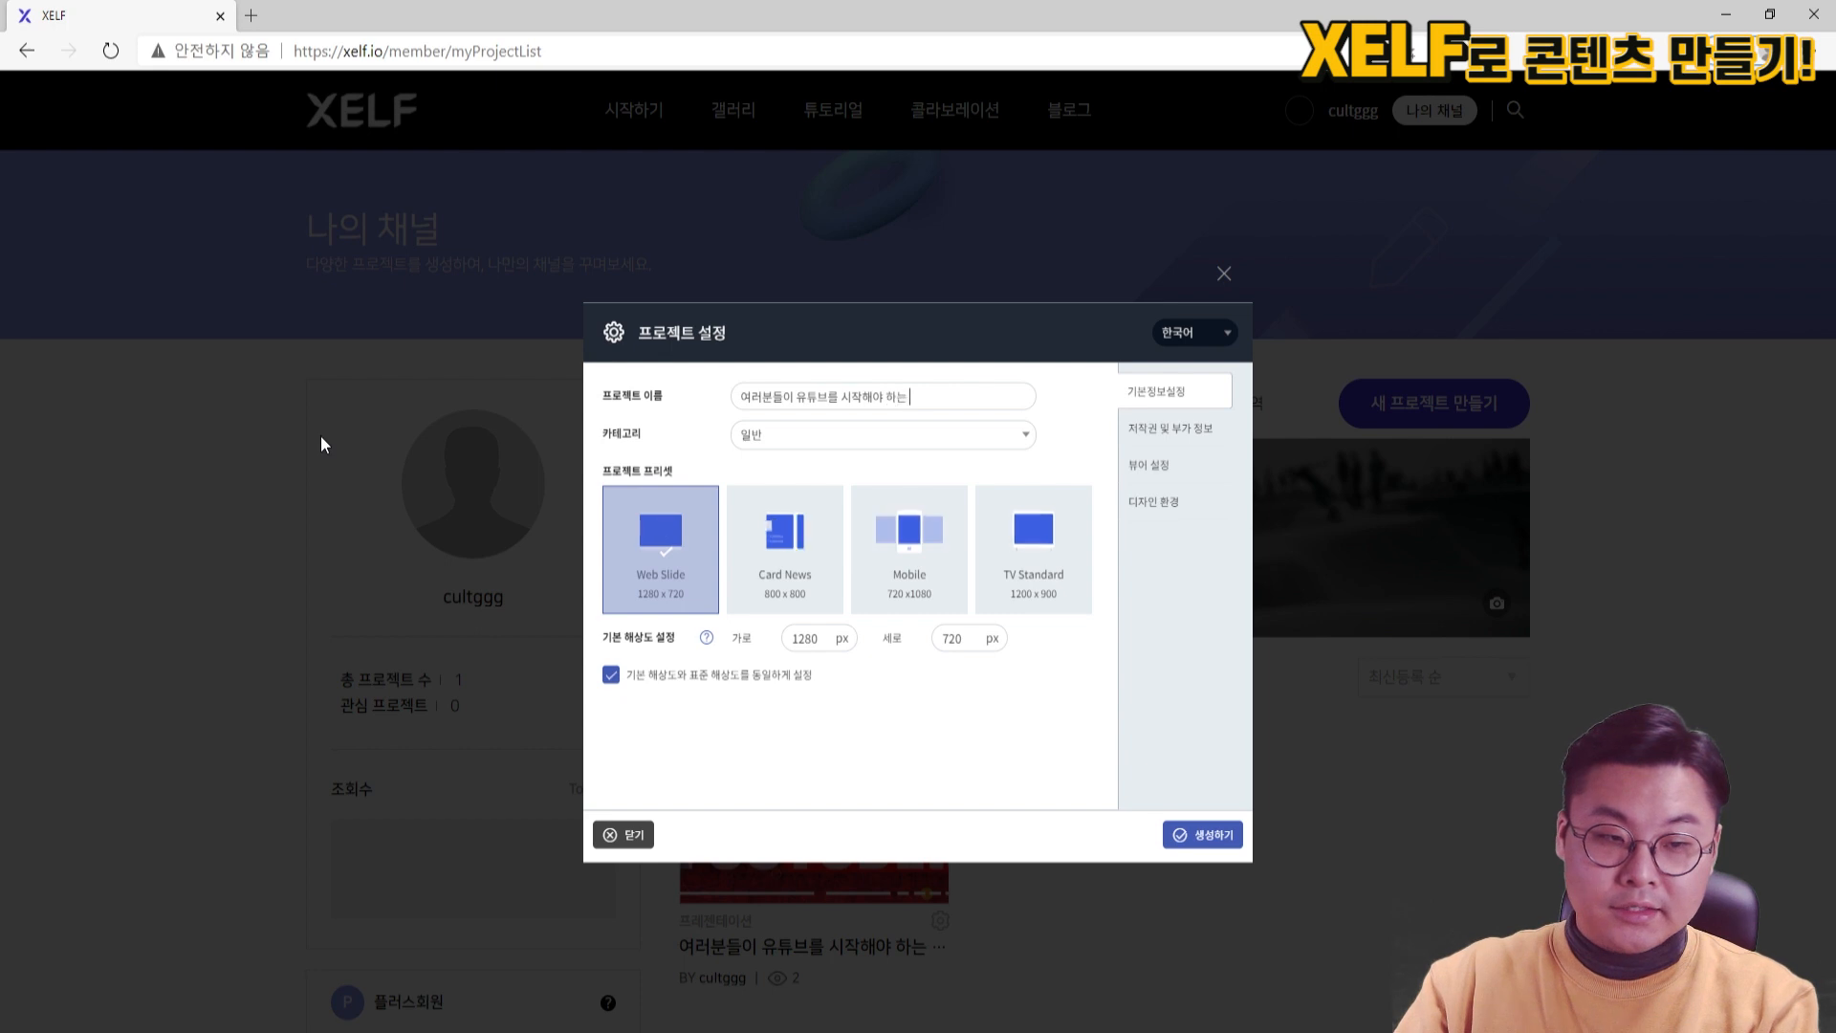
pyautogui.write('이유')
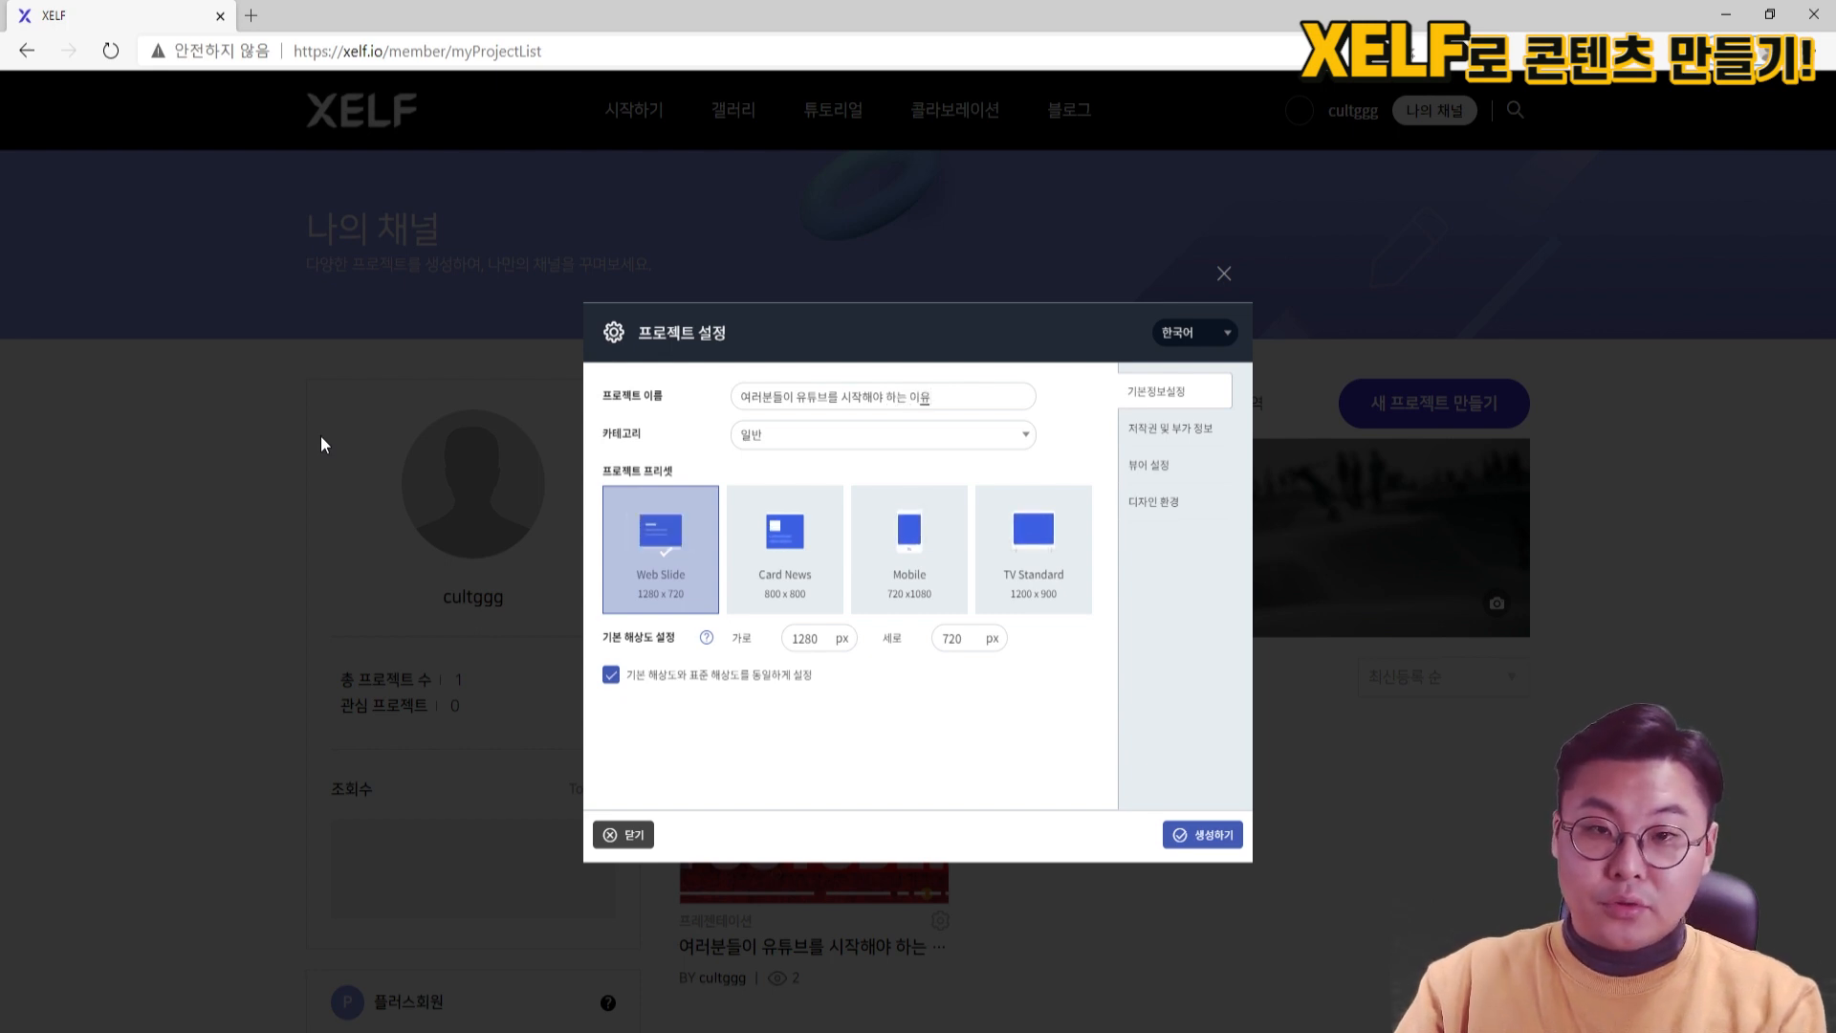
pyautogui.click(832, 755)
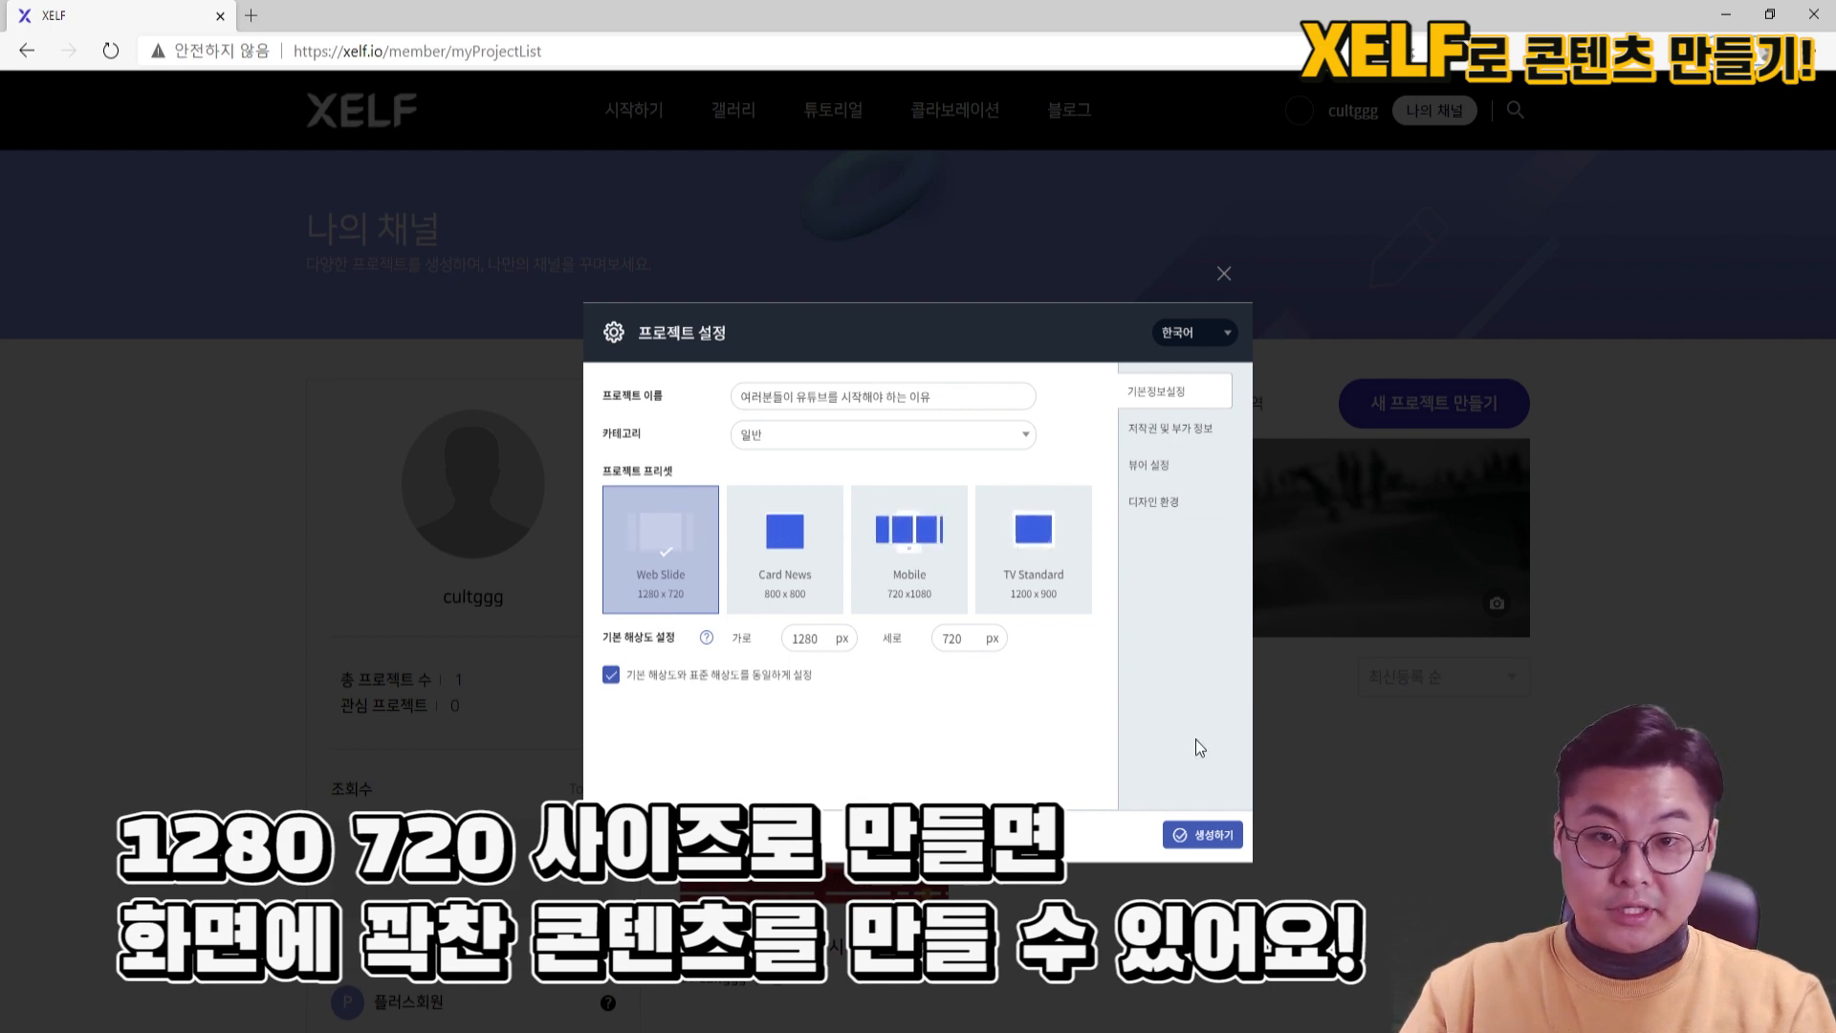
pyautogui.click(1211, 837)
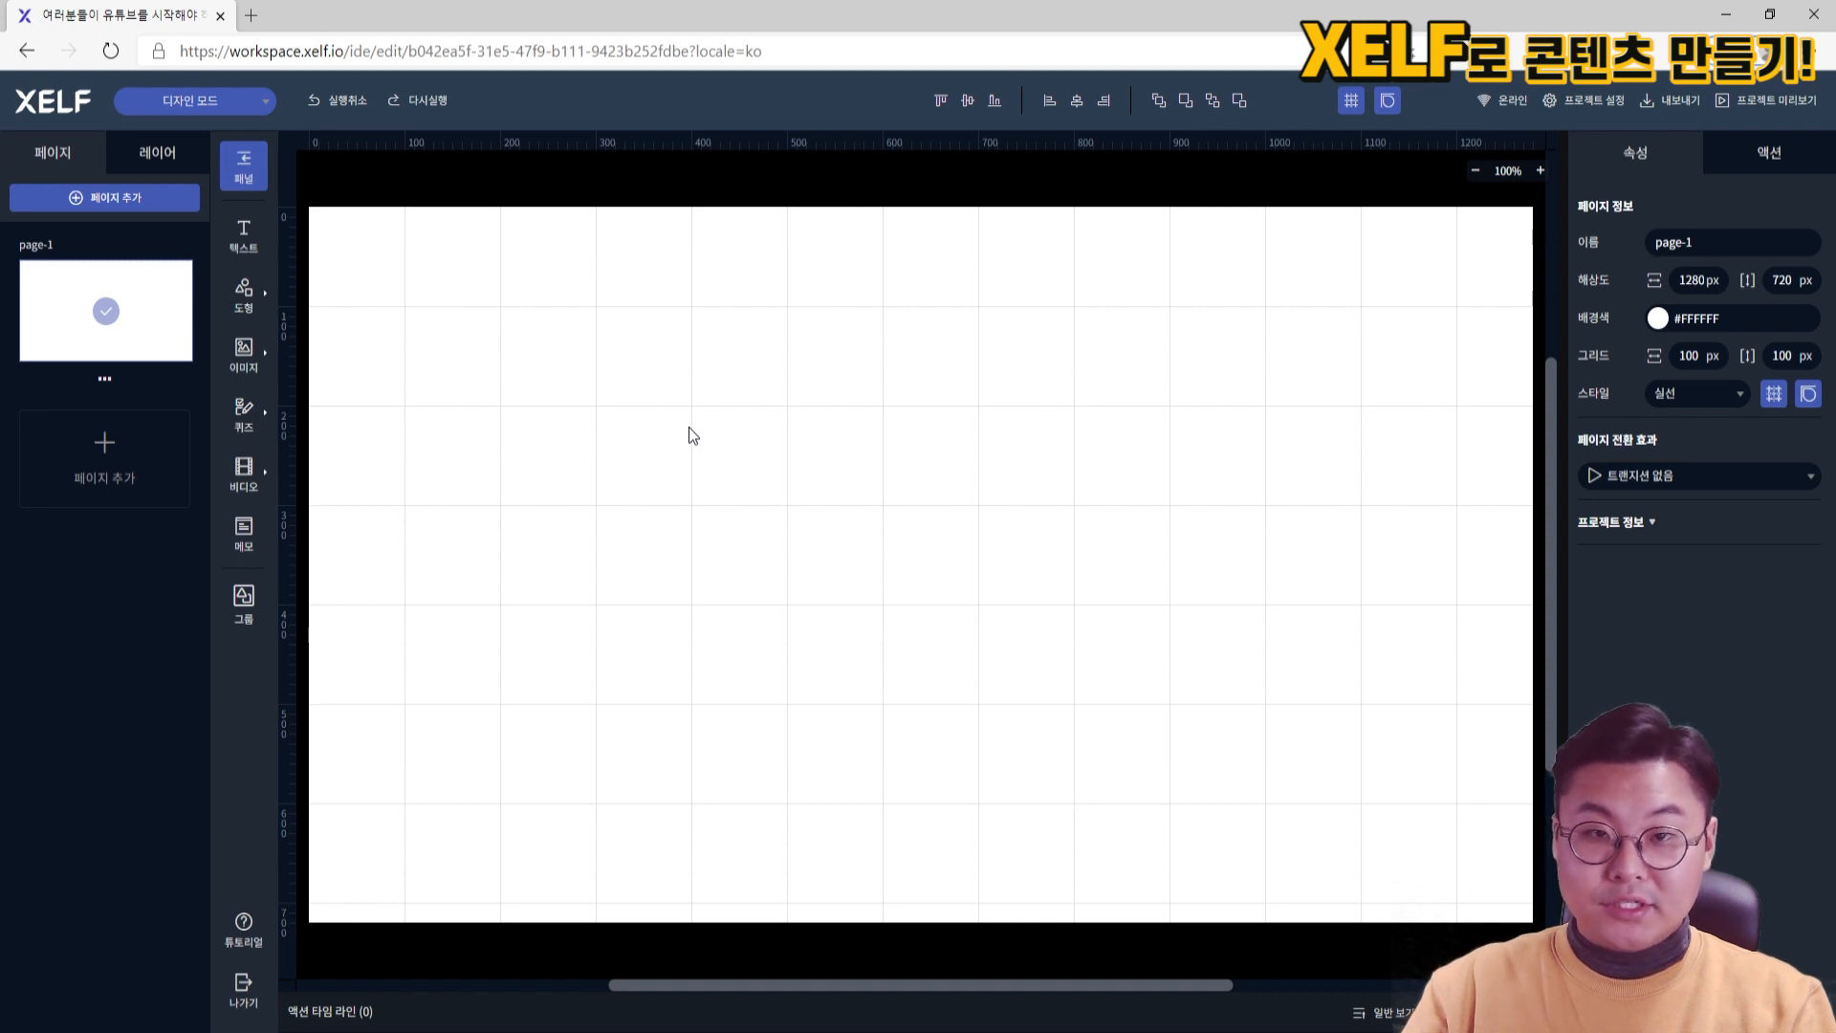
# Look over the page and layer lists, and switch the canvas grid off and back on
pyautogui.moveTo(103, 278)
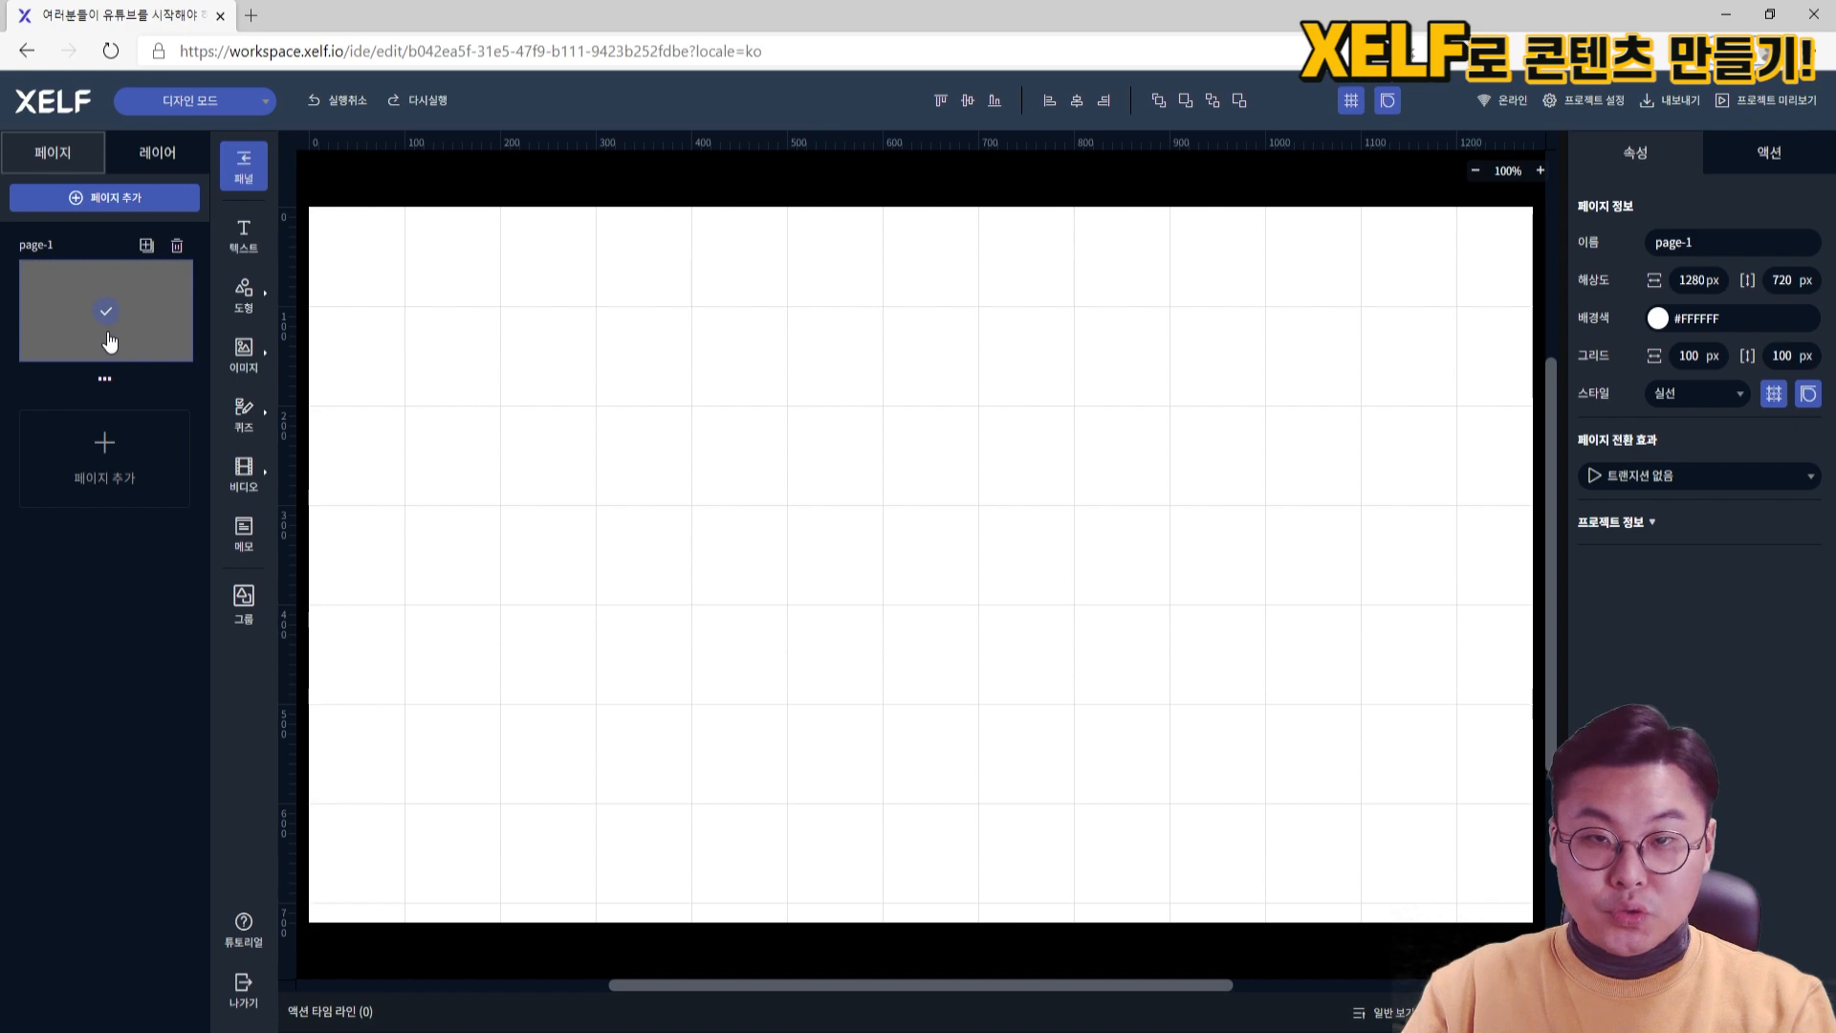
pyautogui.click(170, 169)
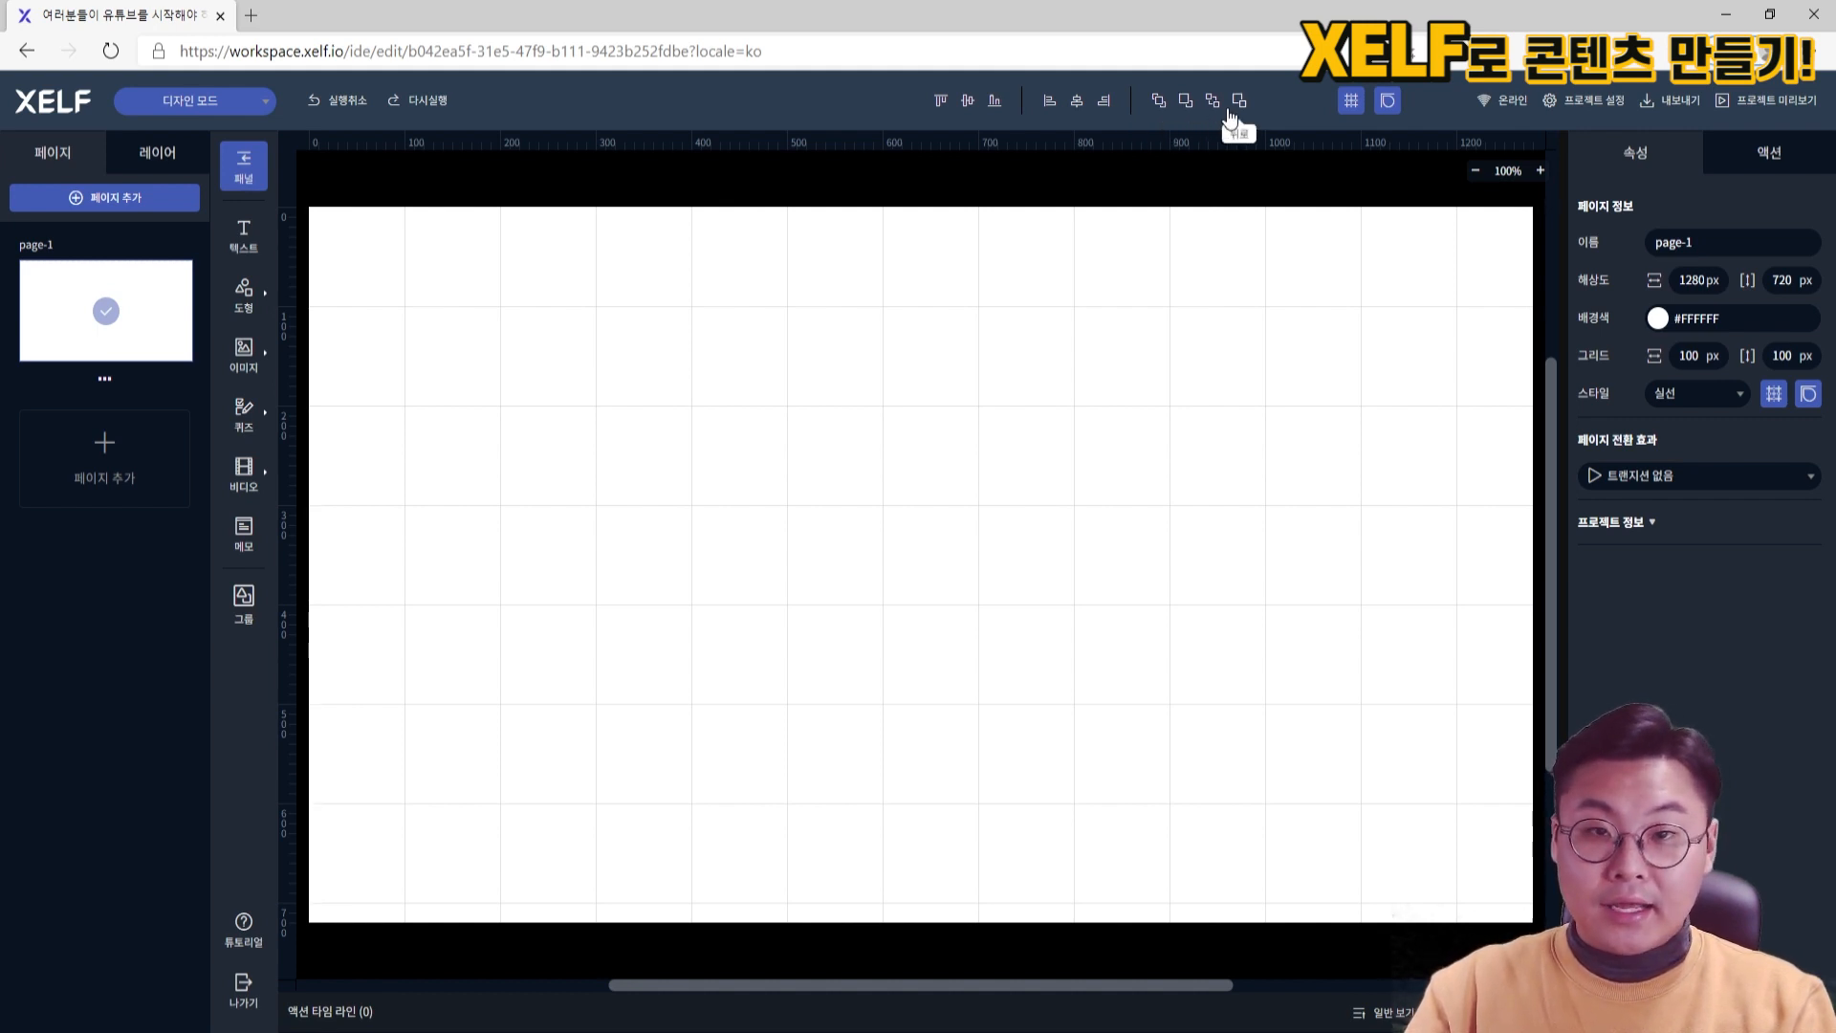
pyautogui.click(1356, 111)
pyautogui.click(1358, 114)
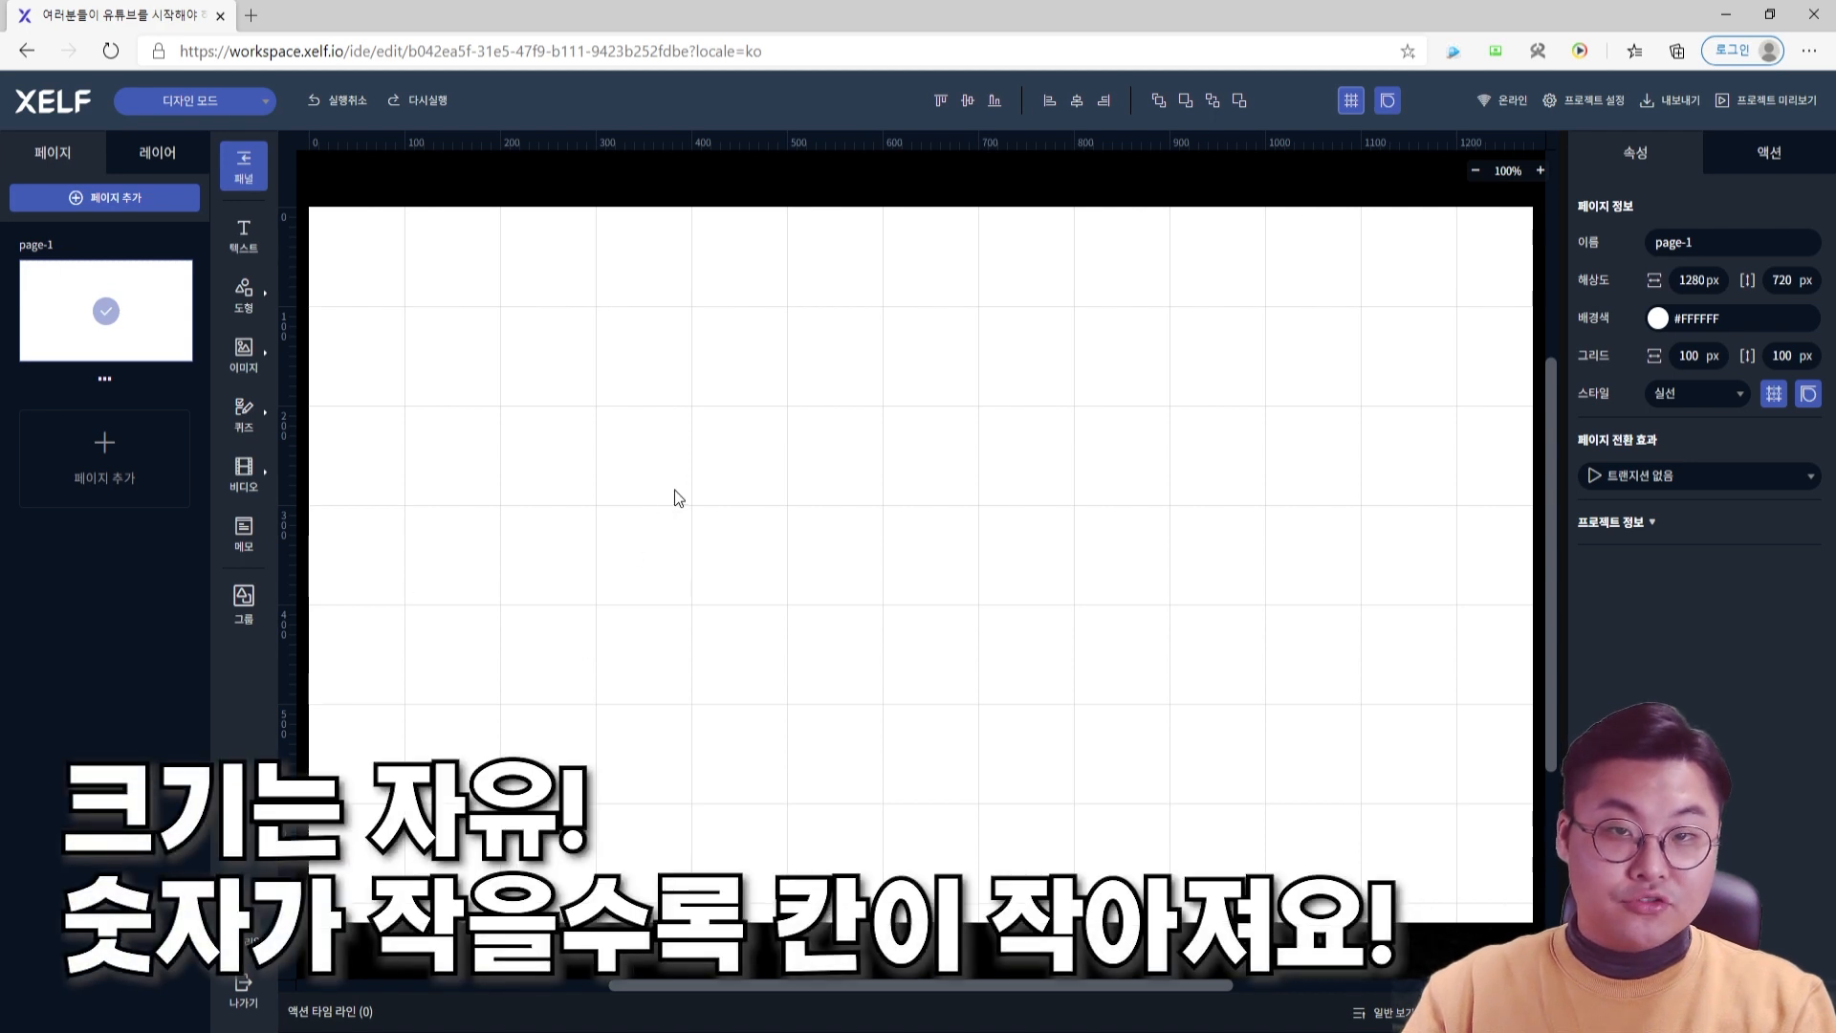
# Set page-1's grid spacing to 30 px horizontally and 30 px vertically
pyautogui.doubleClick(1688, 356)
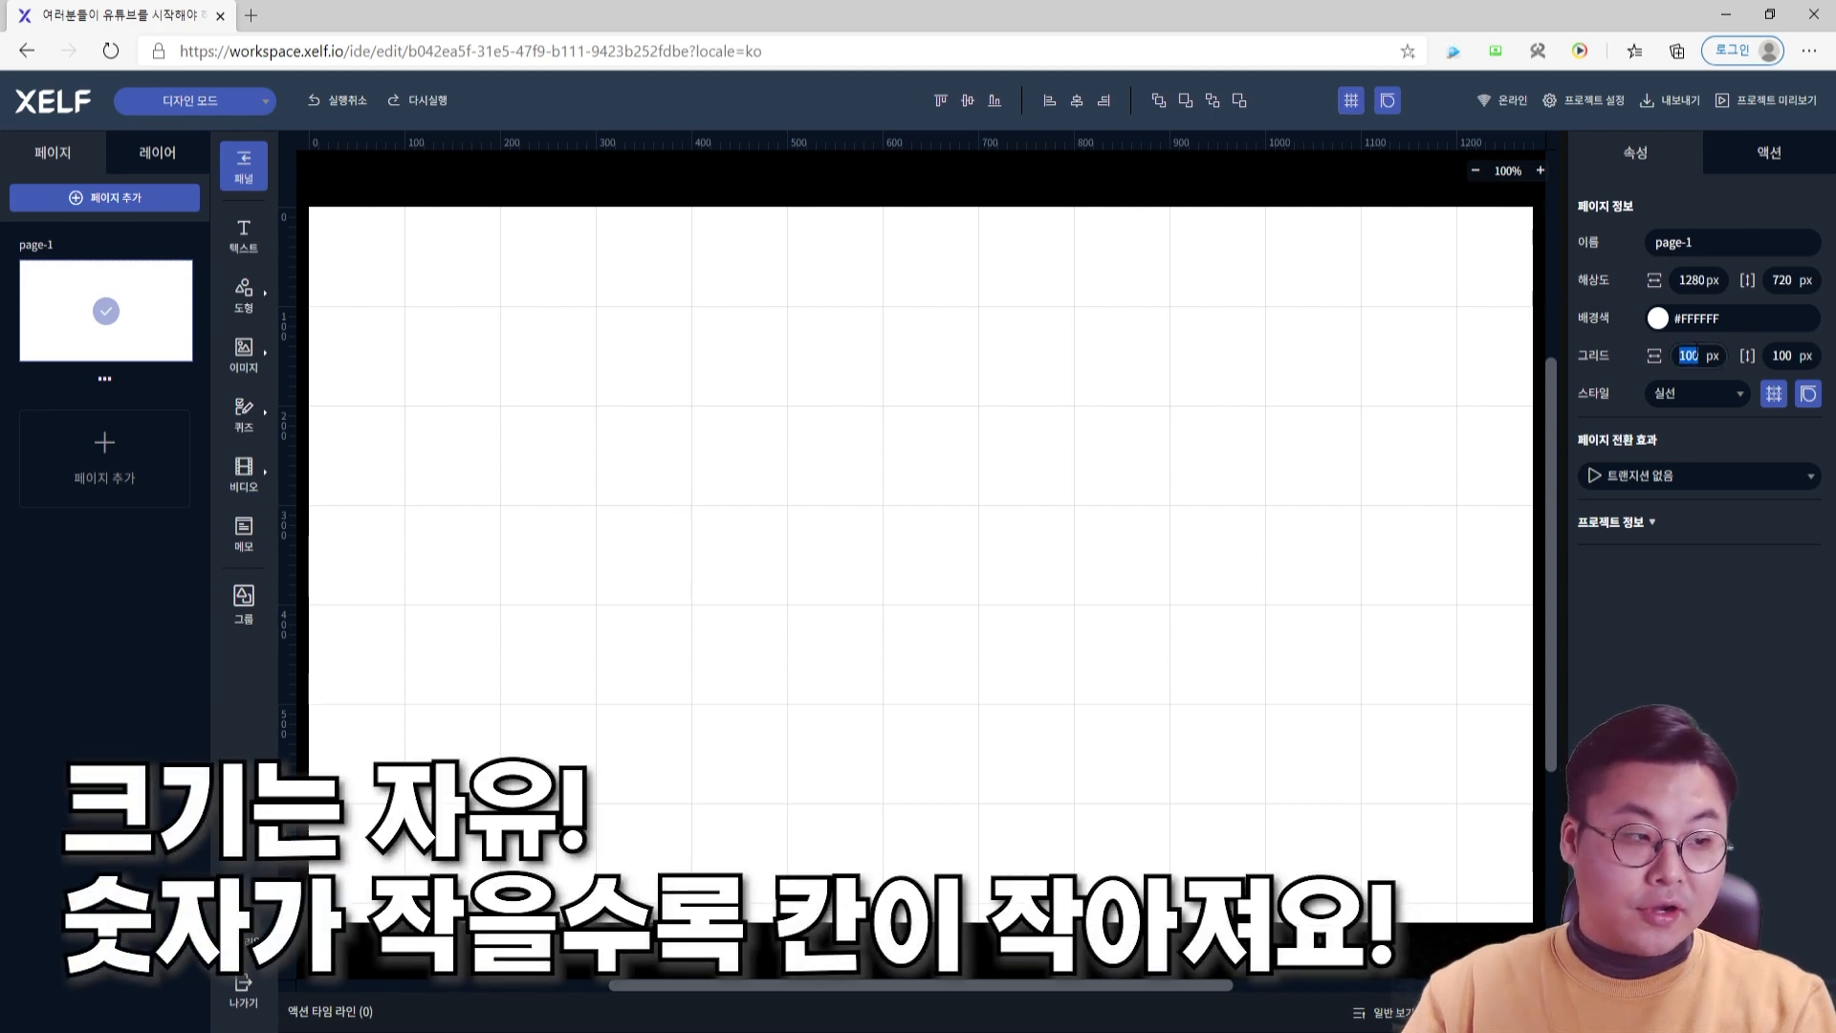
pyautogui.write('30')
pyautogui.press('Tab')
pyautogui.write('30')
pyautogui.press('Return')
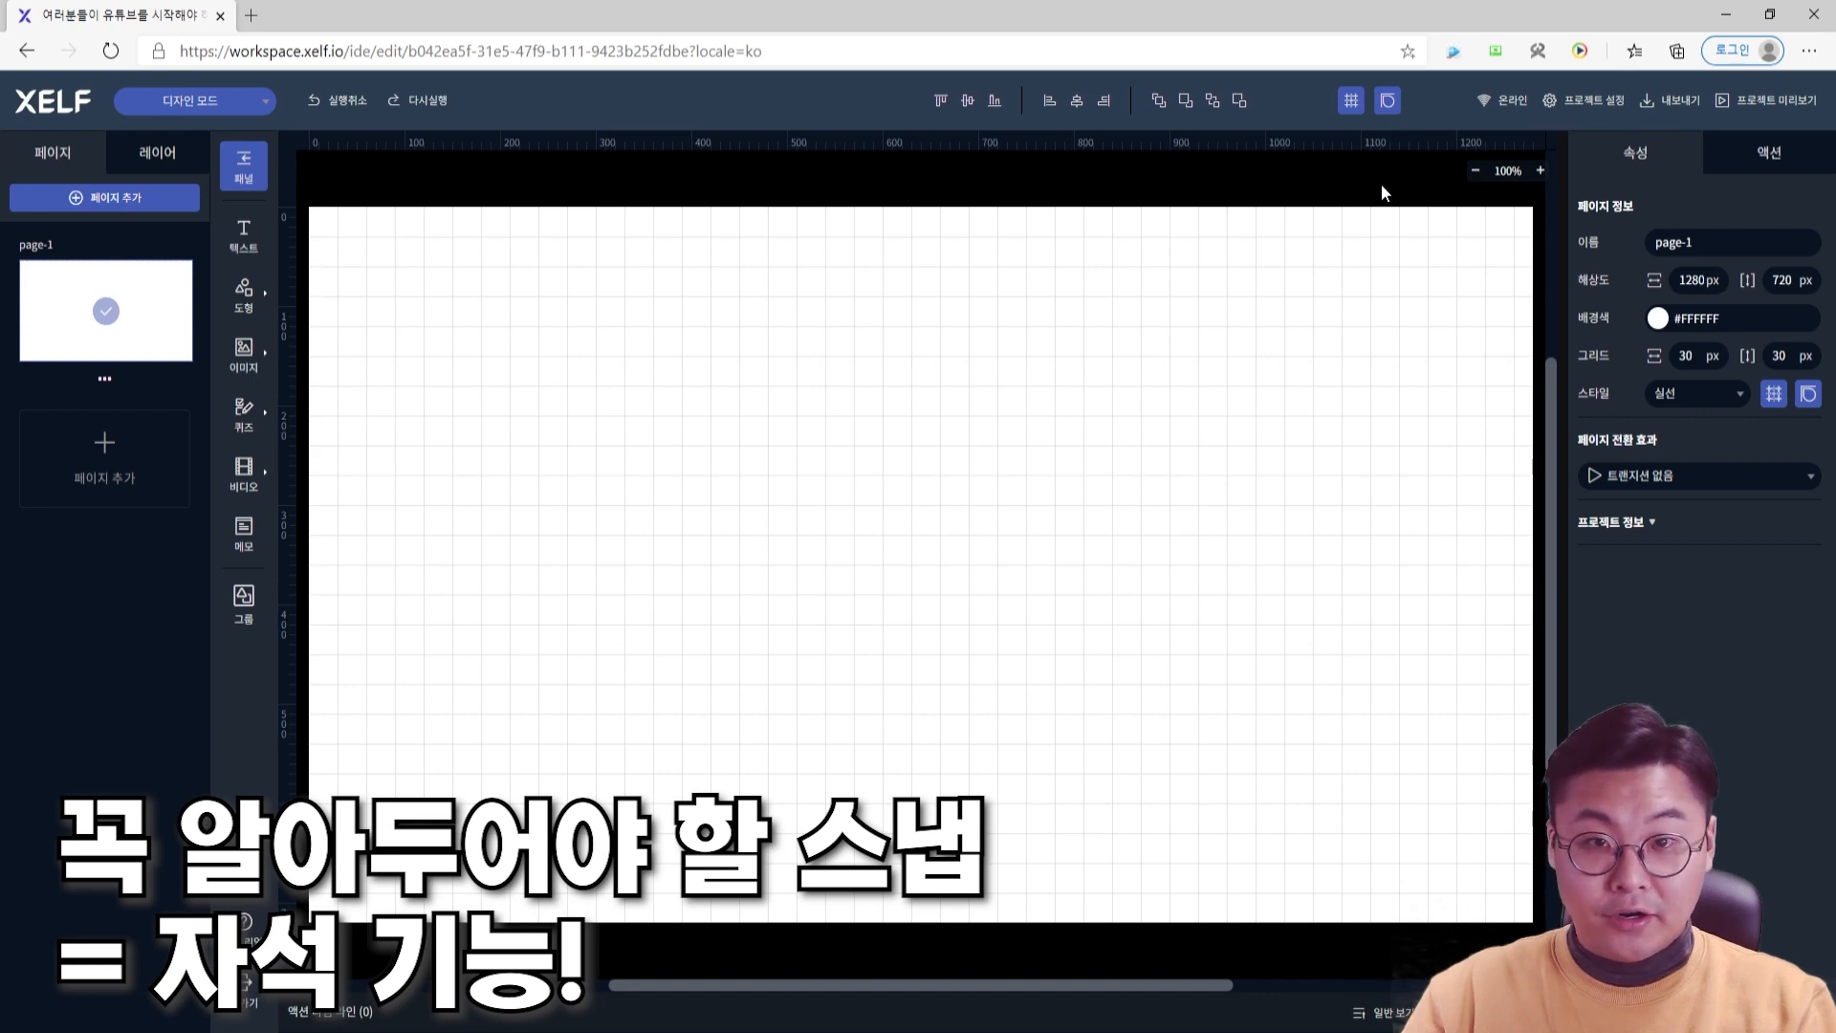
# Test snapping by moving a temporary square with snap off and on, and delete the square
pyautogui.click(244, 292)
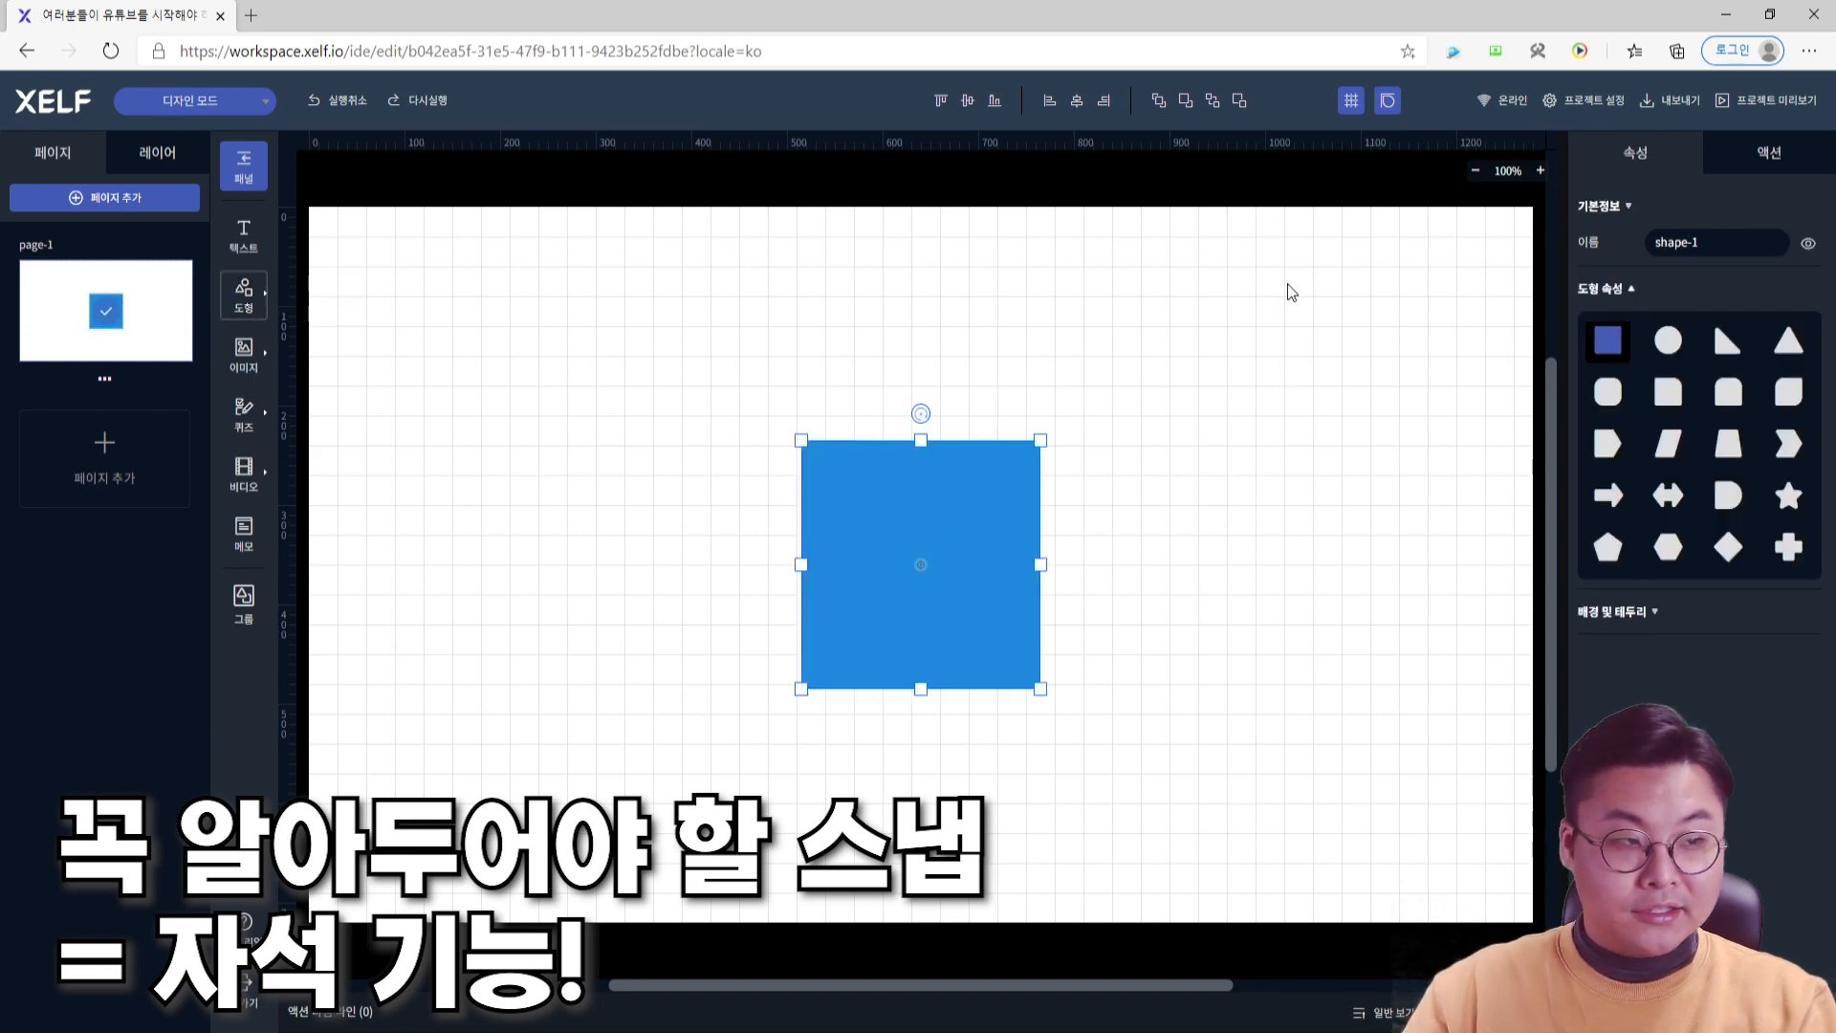
pyautogui.click(1388, 101)
pyautogui.moveTo(972, 553); pyautogui.dragTo(592, 473)
pyautogui.click(1388, 112)
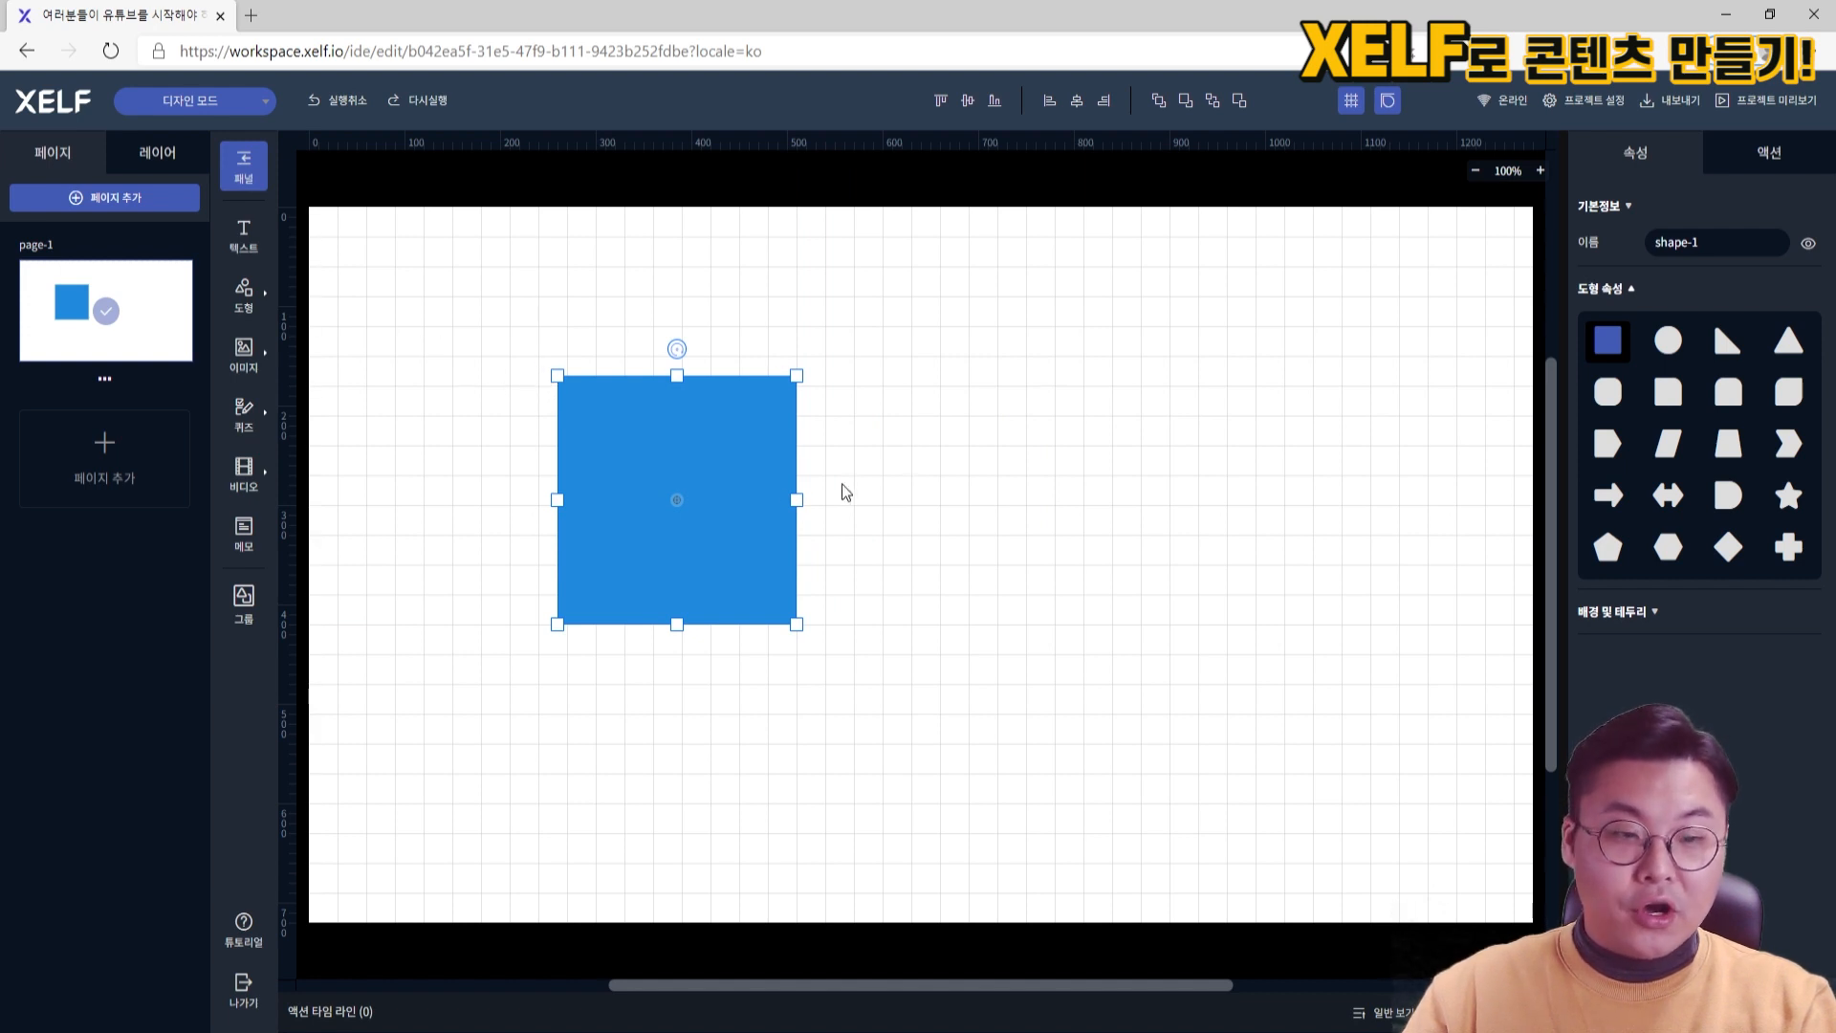
pyautogui.moveTo(661, 463); pyautogui.dragTo(473, 356)
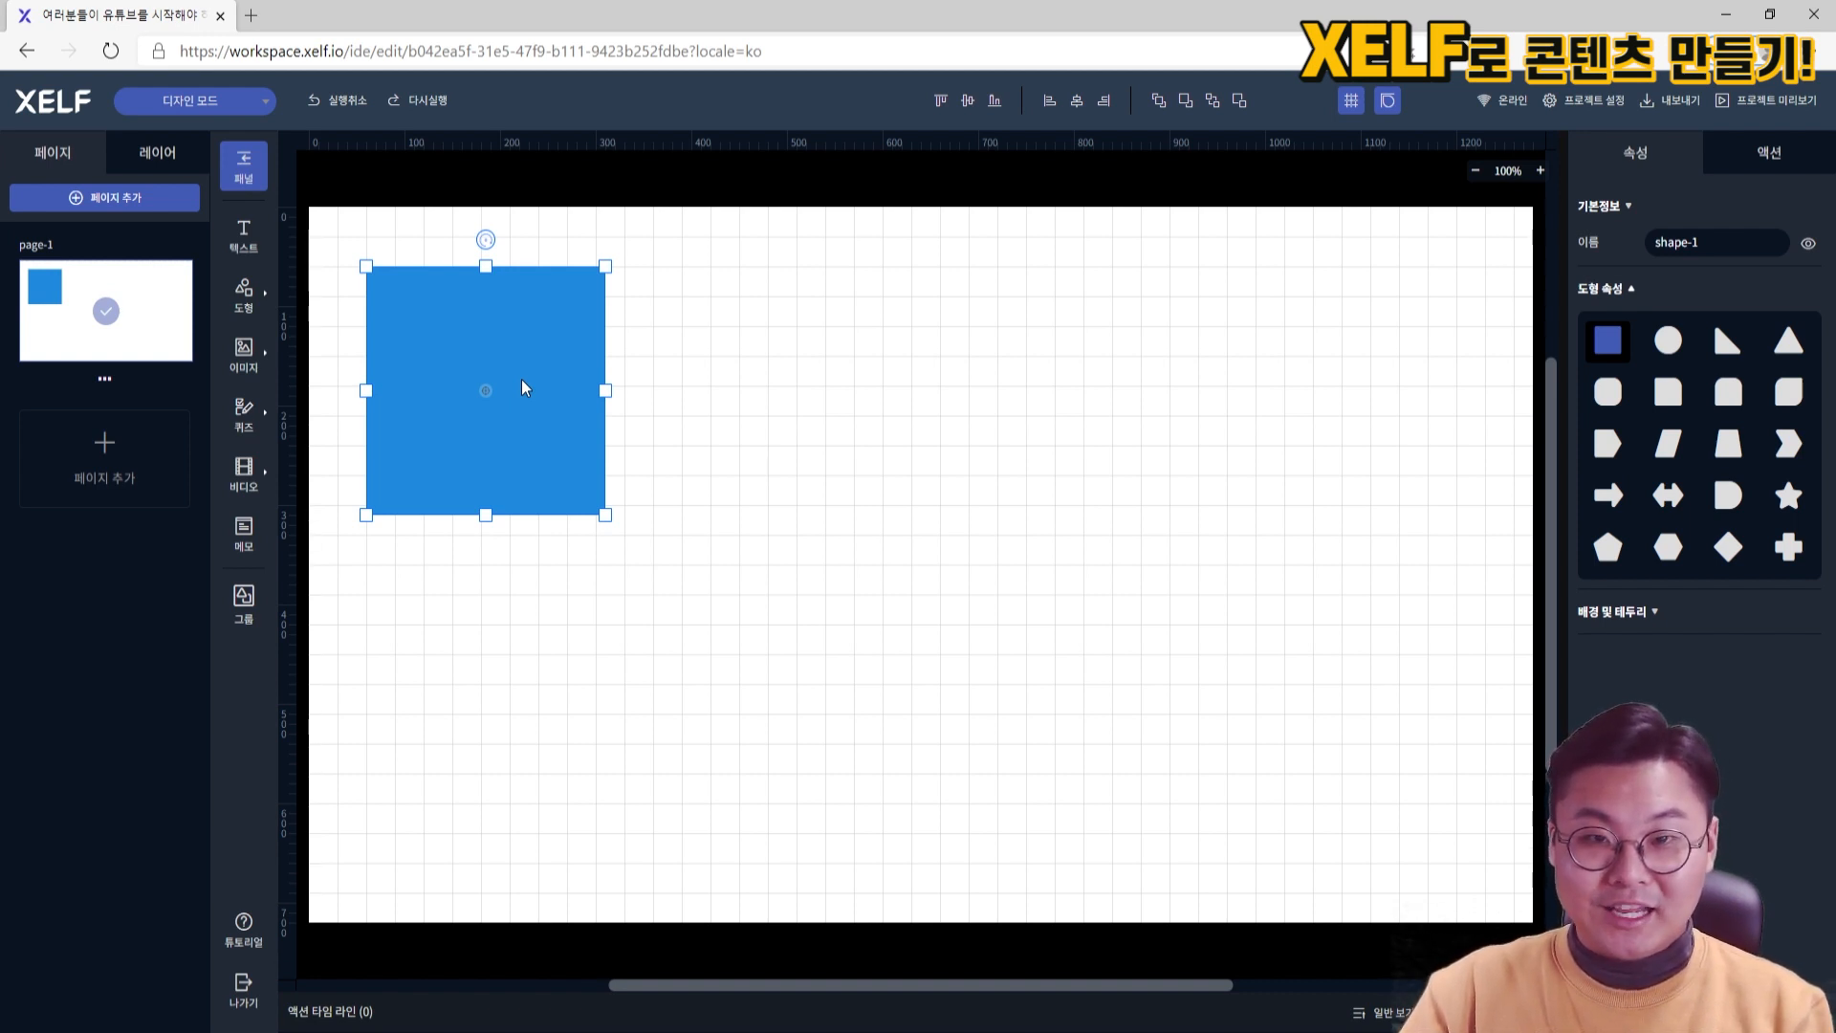
pyautogui.press('Delete')
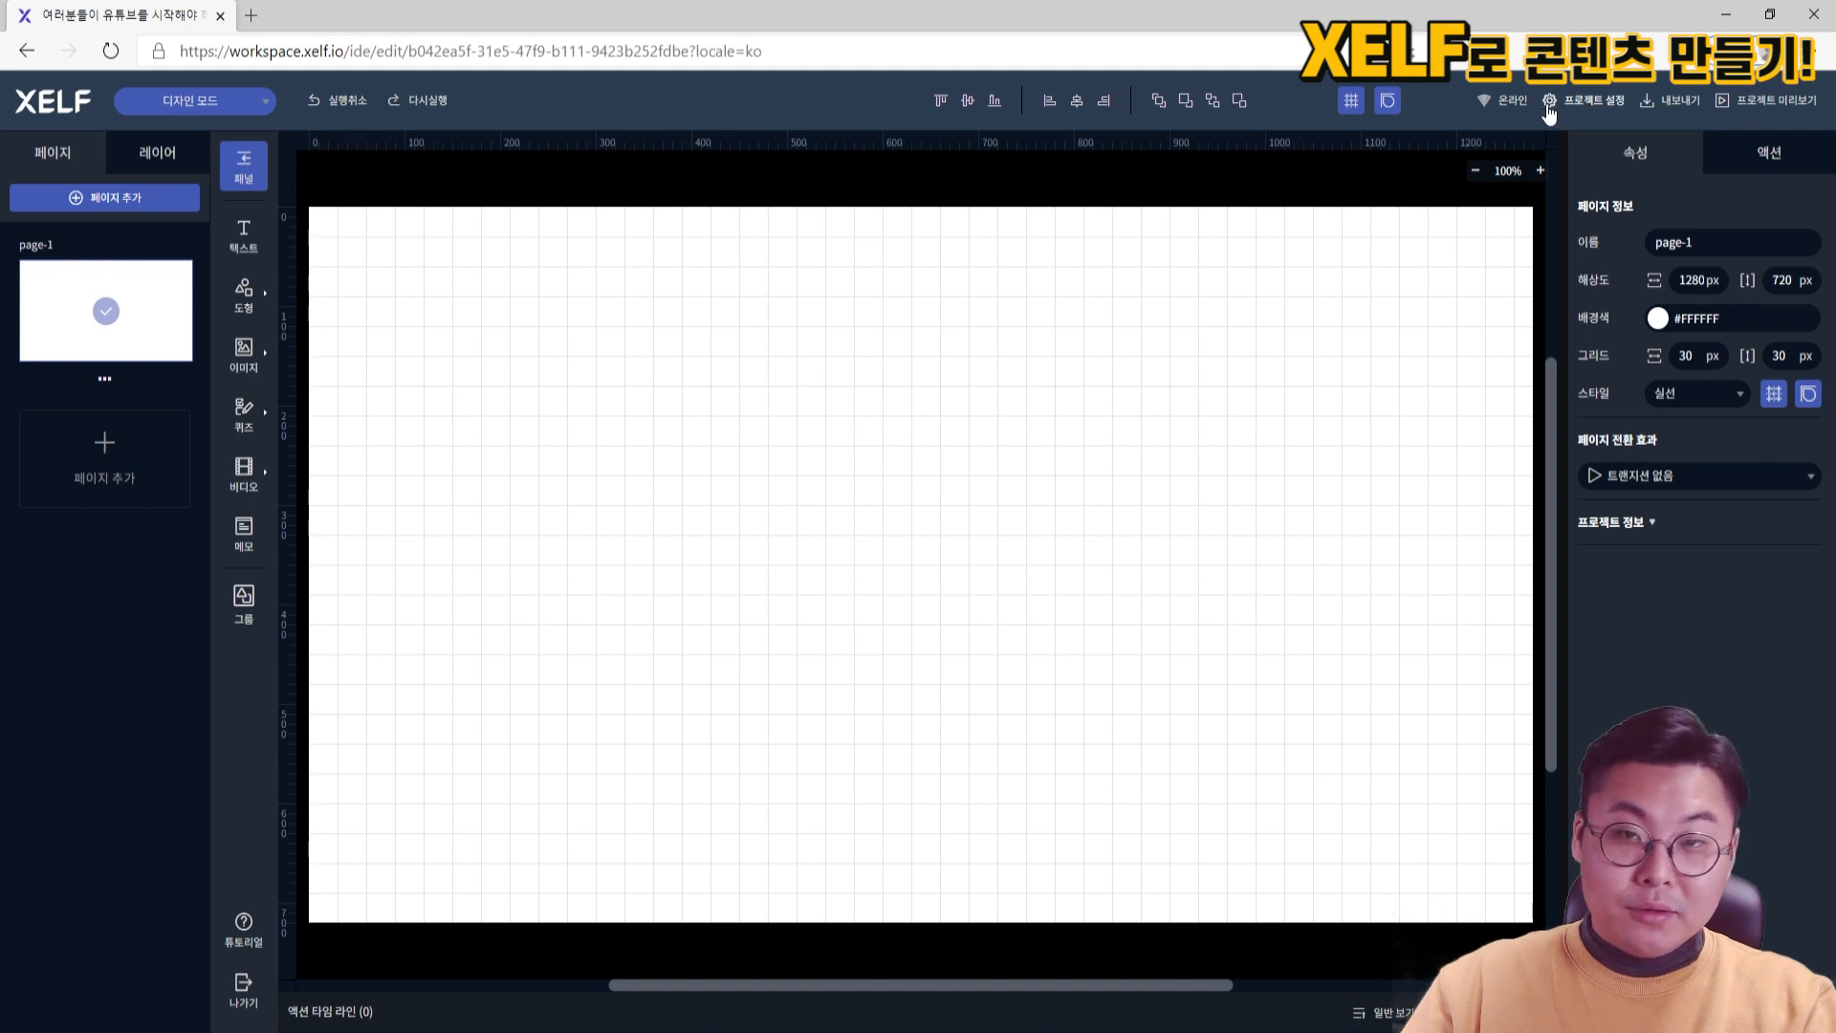
# Check the project settings and export options, and hide the page and layer list beside the canvas
pyautogui.click(1561, 98)
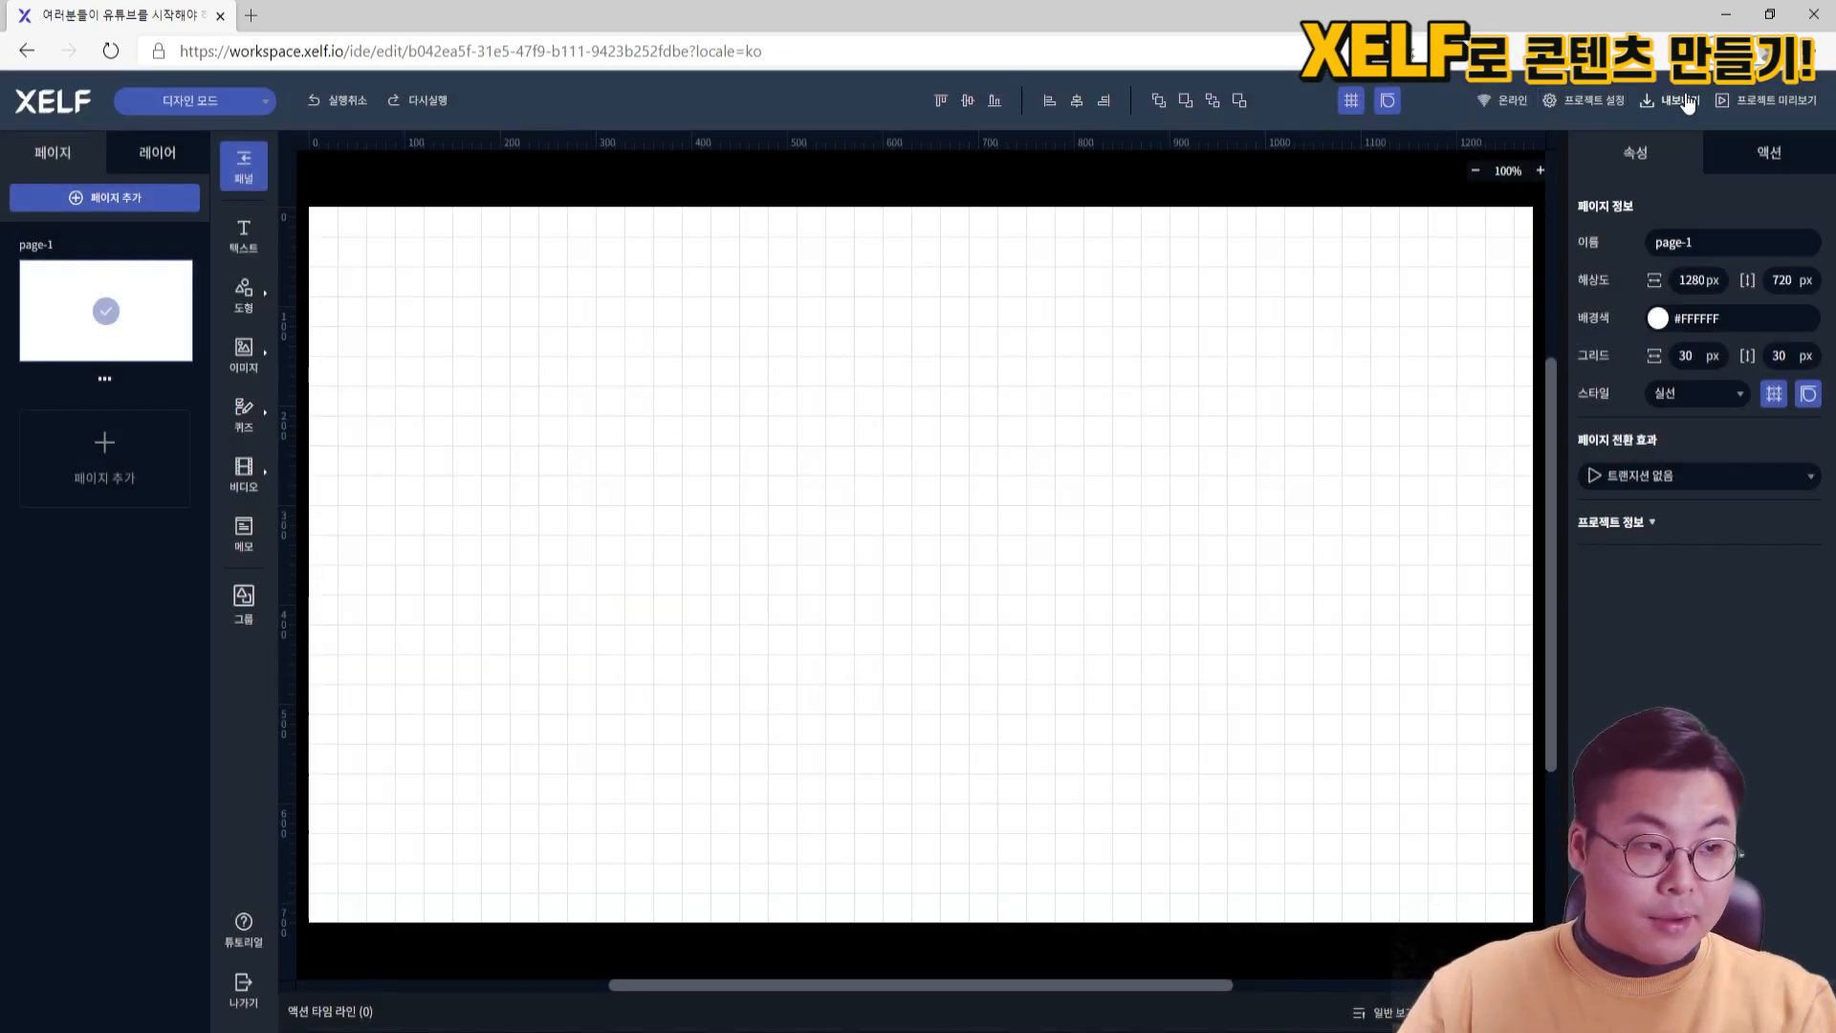
pyautogui.click(1688, 102)
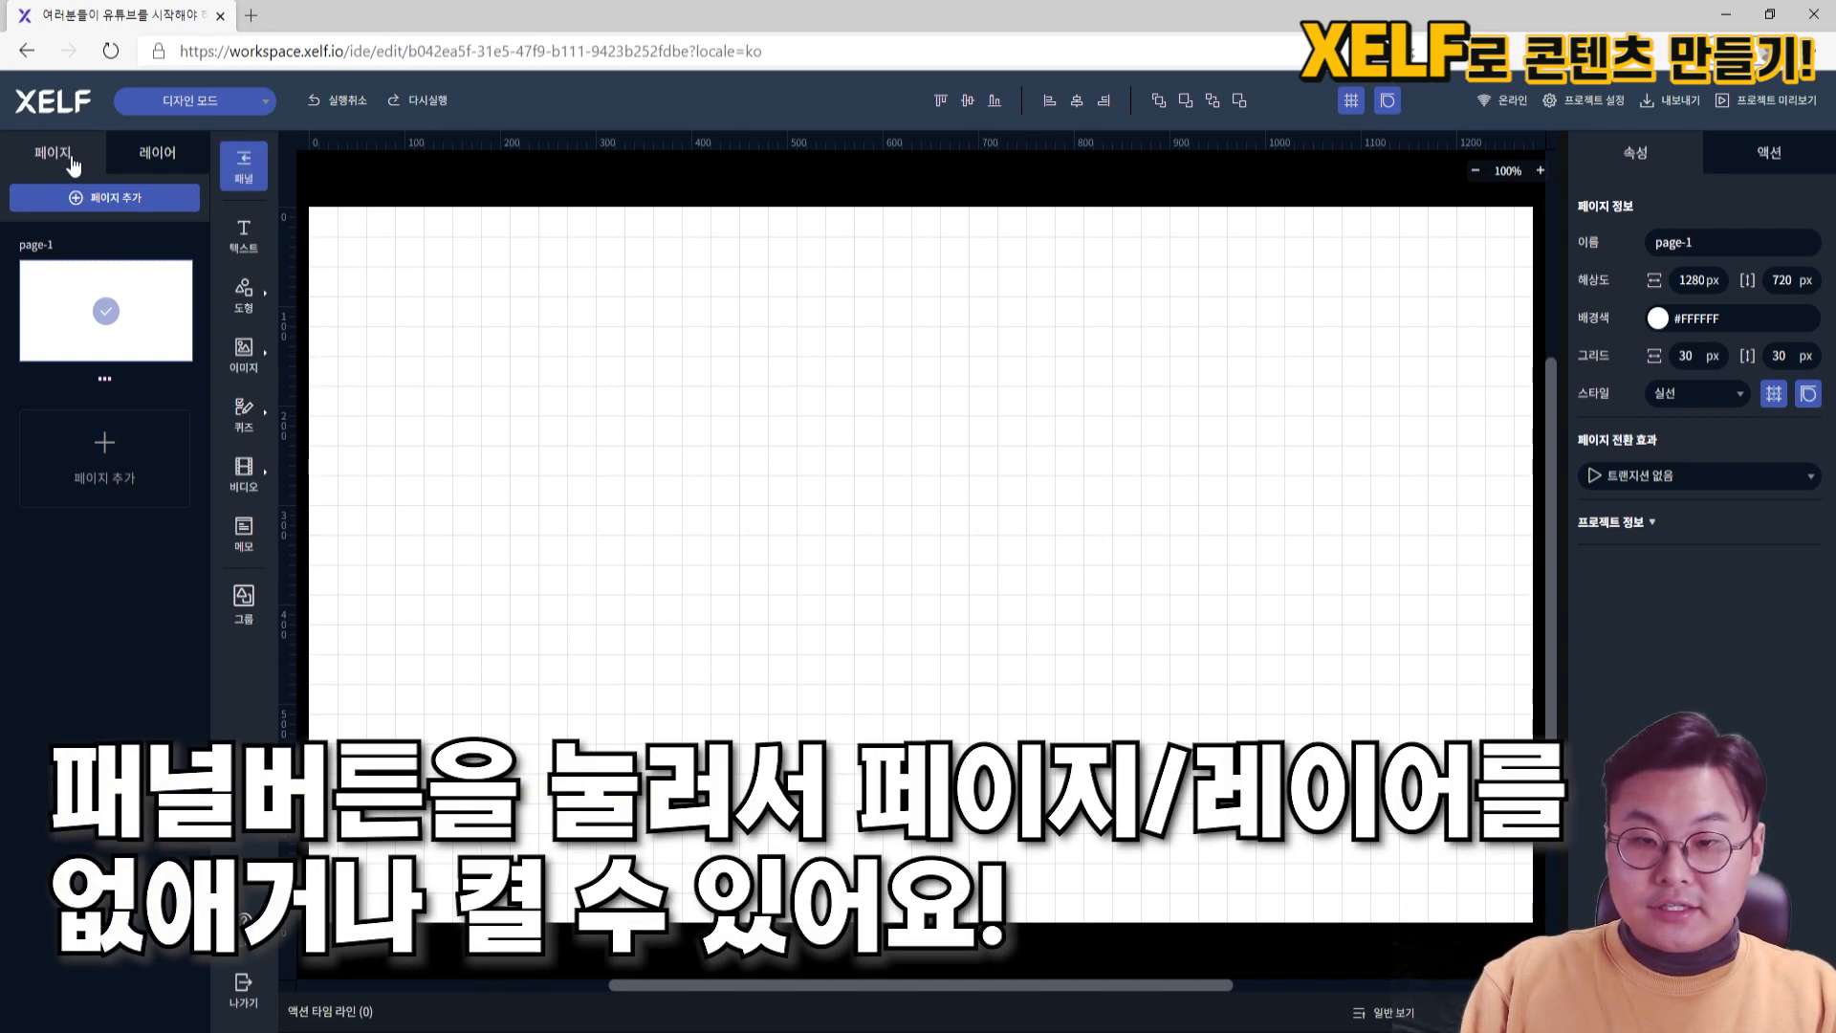
pyautogui.click(245, 167)
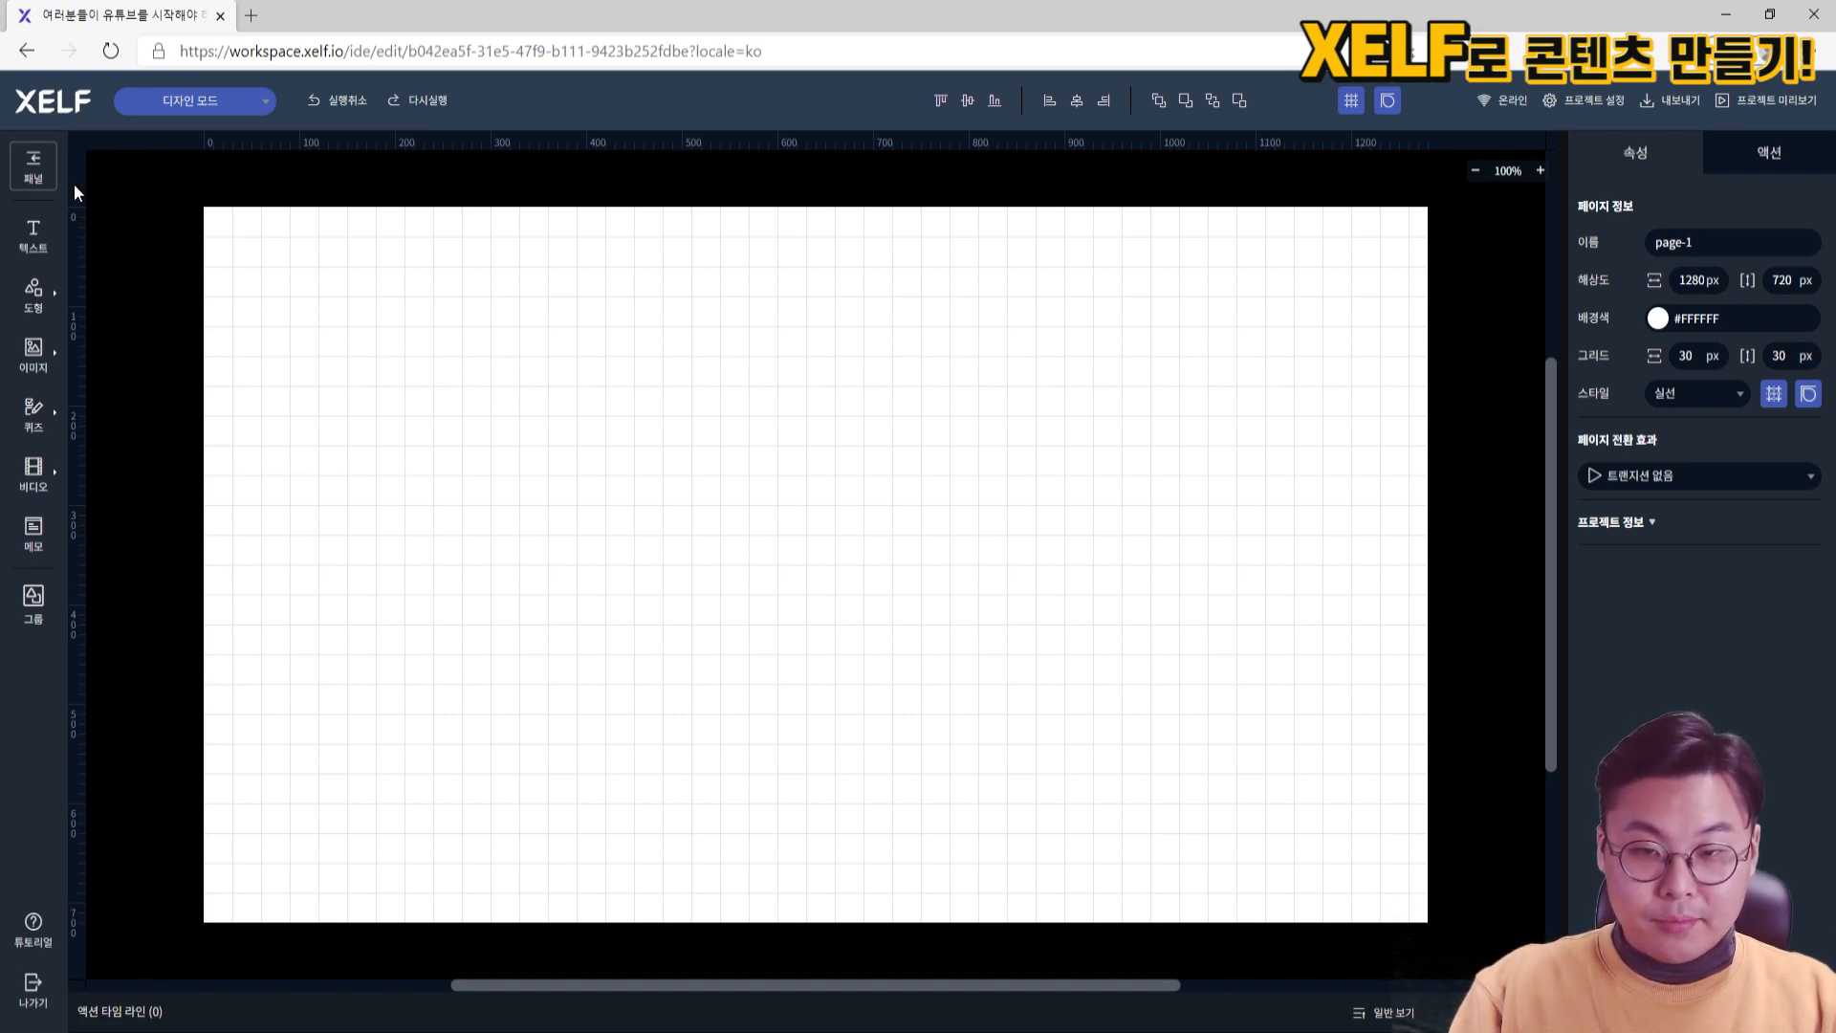
# Show the page list again and add a text box on page-1 reading "안녕하세요 반갑습니다"
pyautogui.click(42, 182)
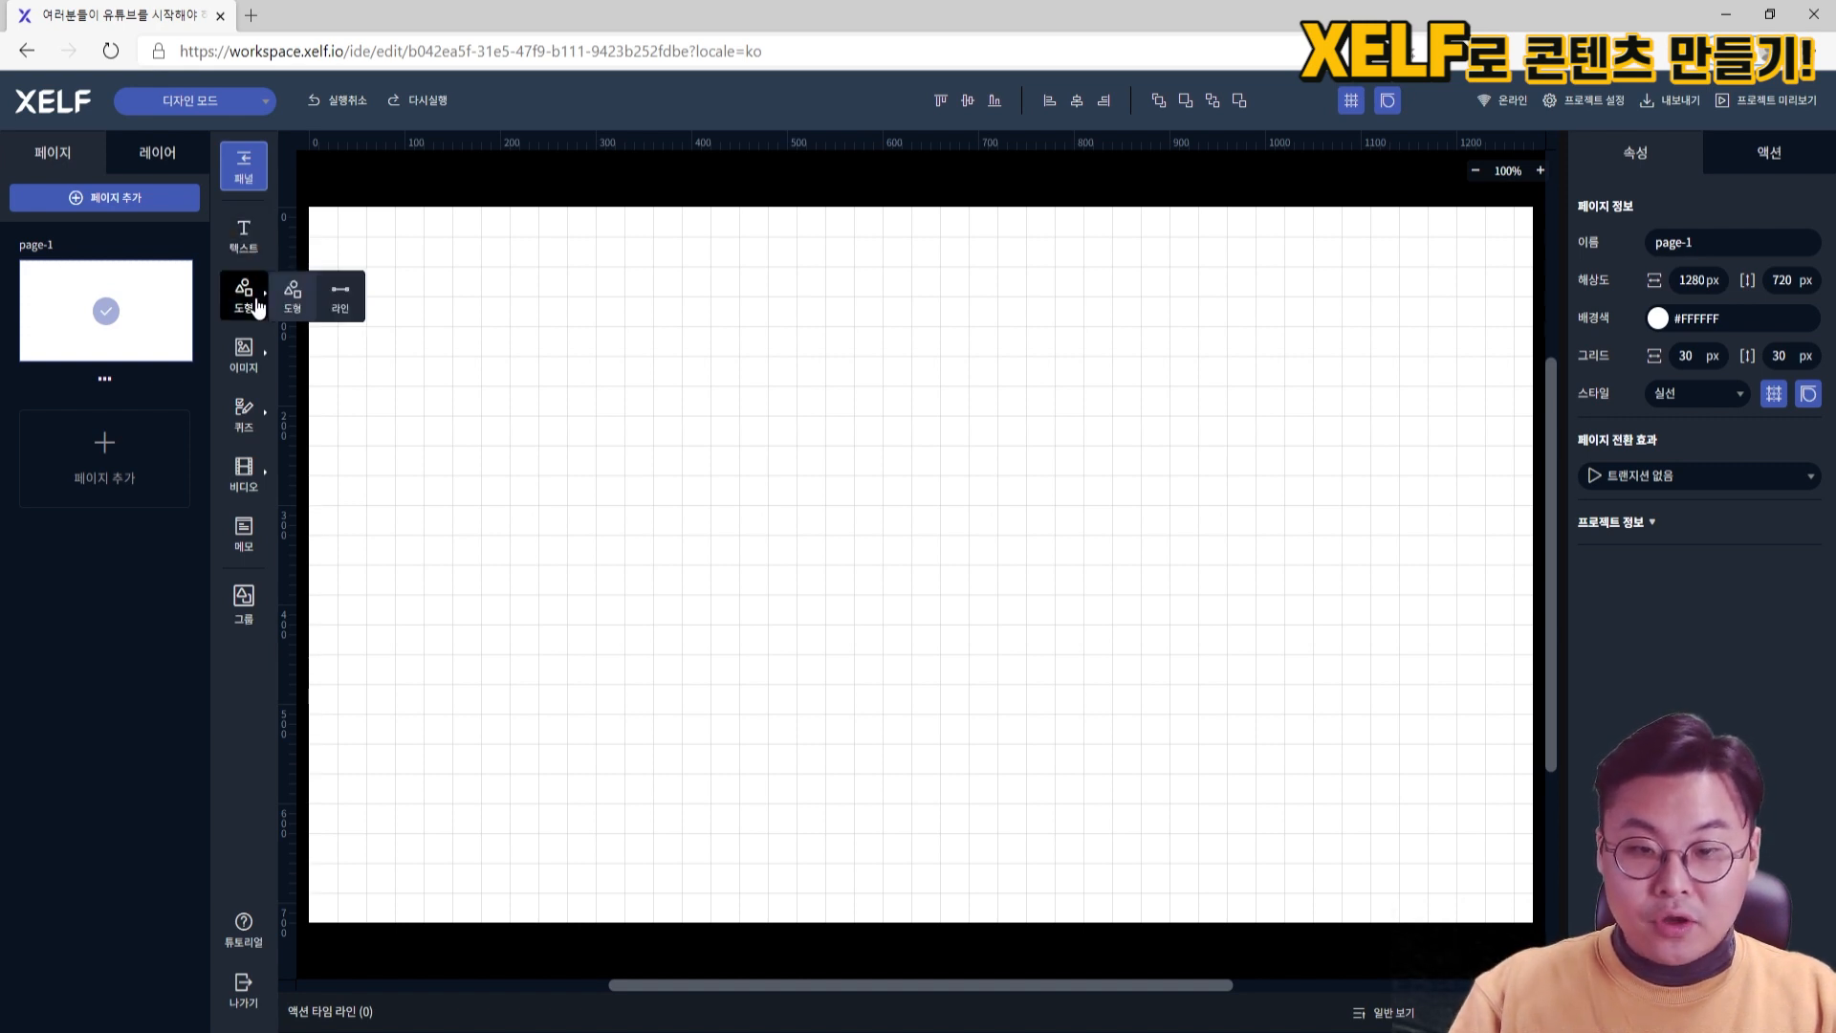
pyautogui.moveTo(256, 367)
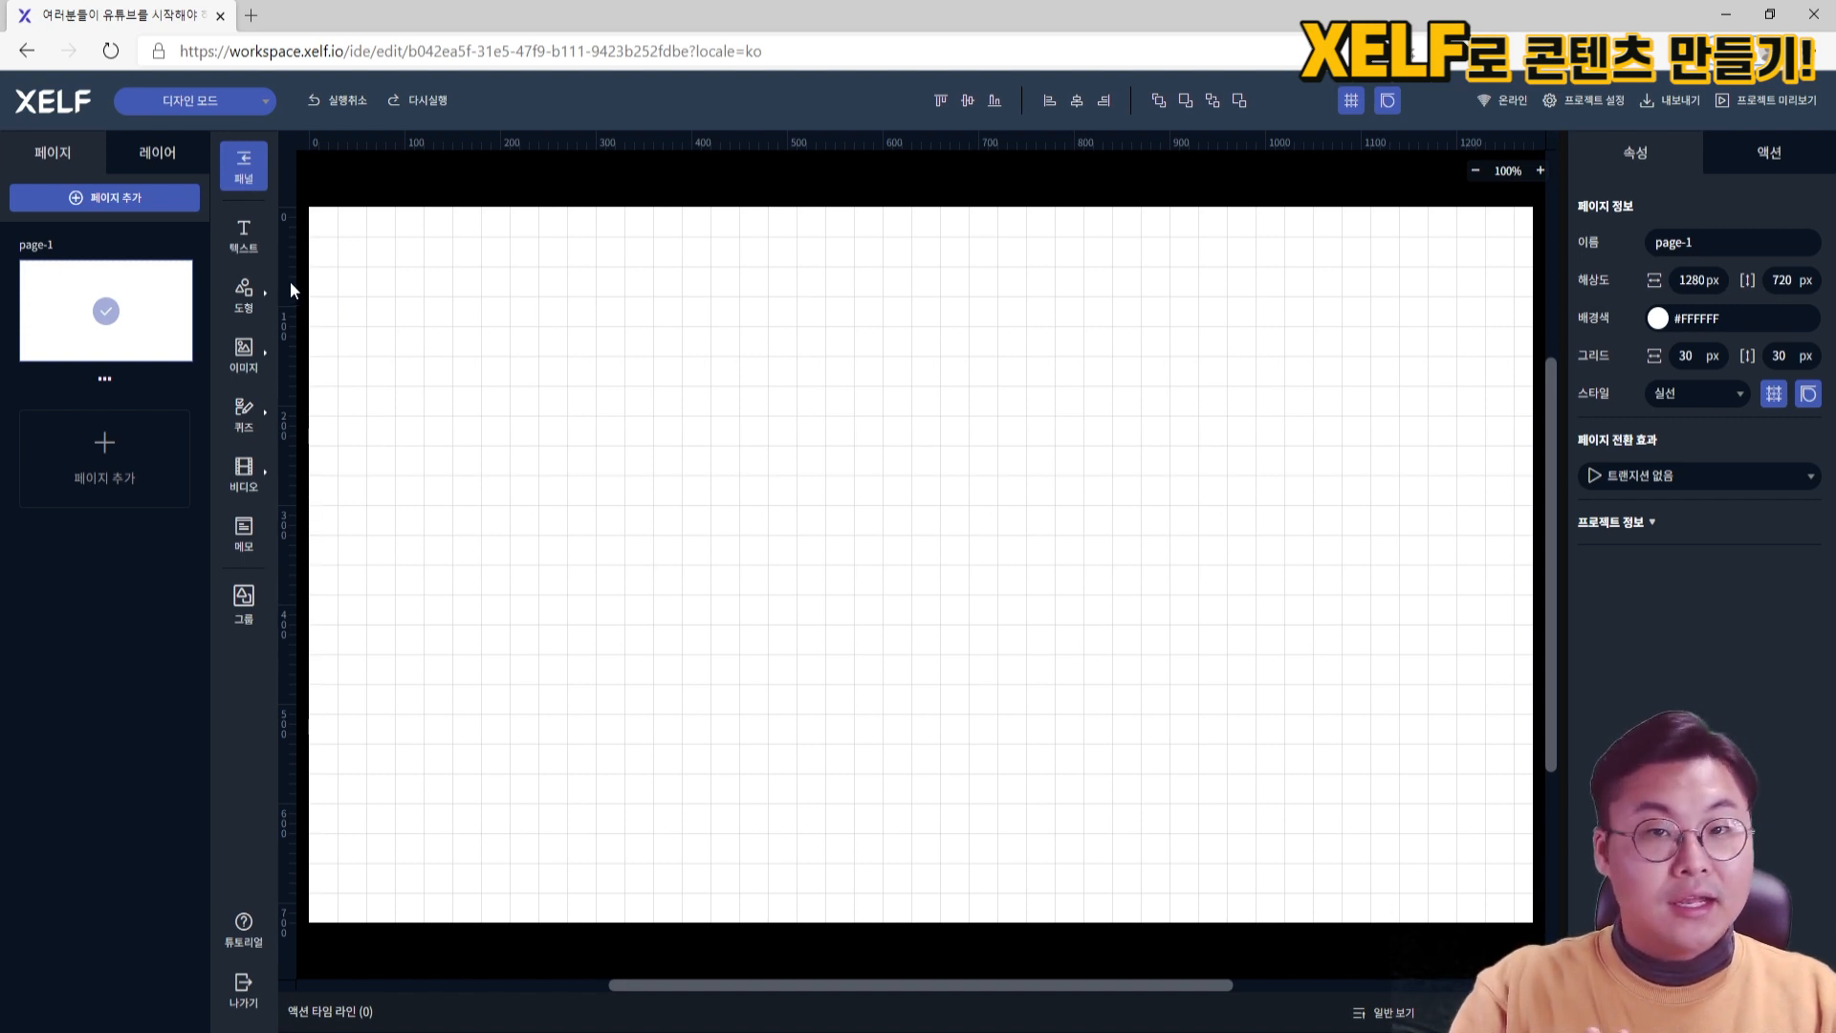
pyautogui.click(239, 239)
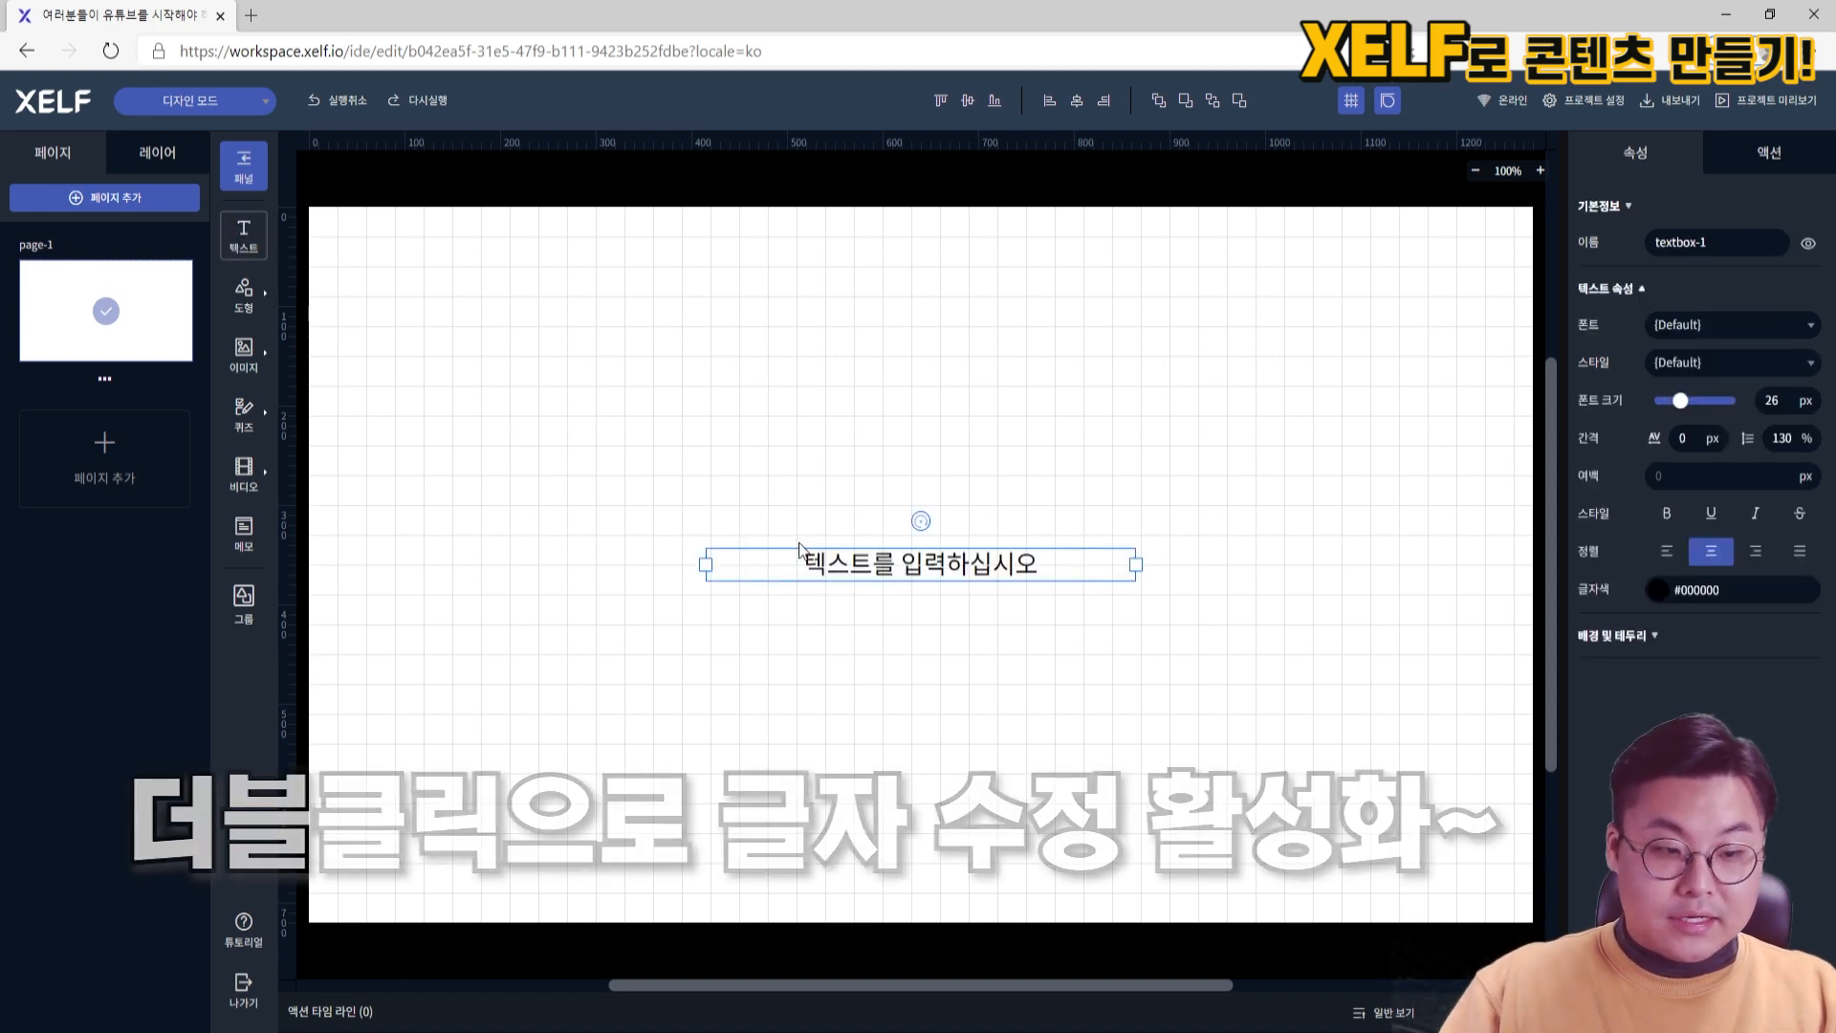
pyautogui.doubleClick(864, 572)
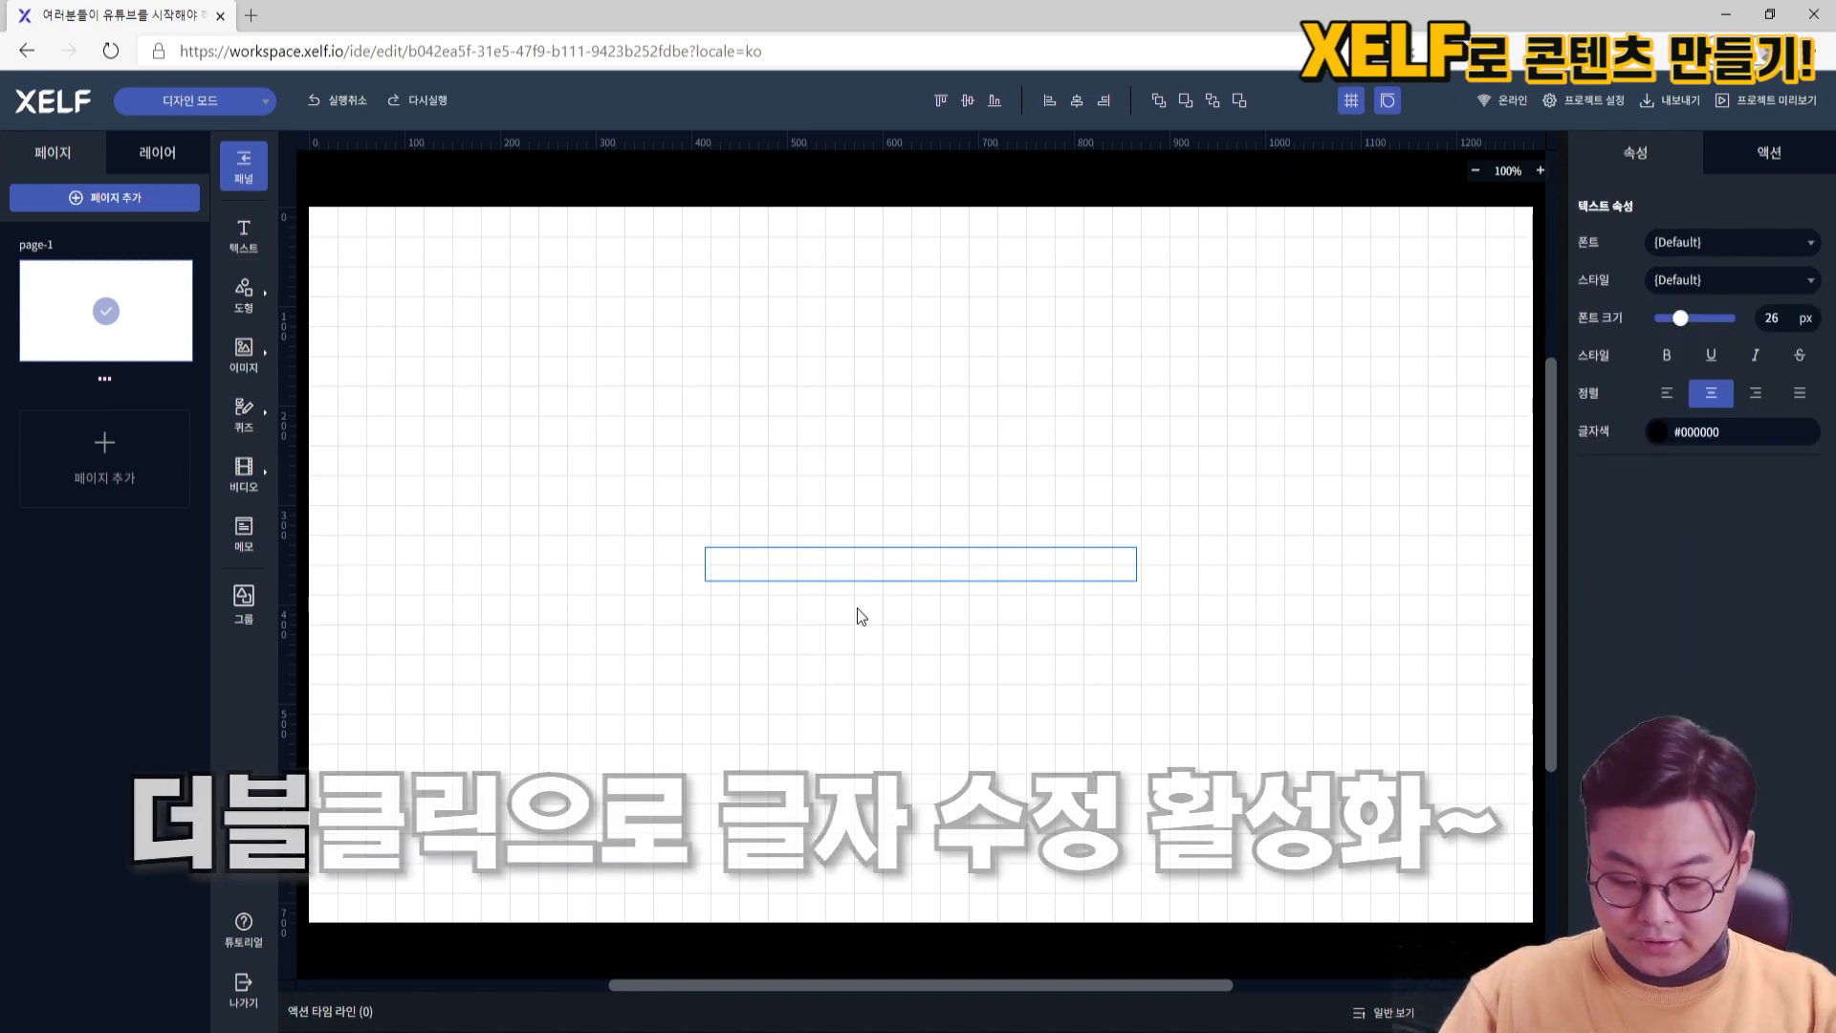
pyautogui.write('안녕하셍')
pyautogui.write('요 반갑습니다')
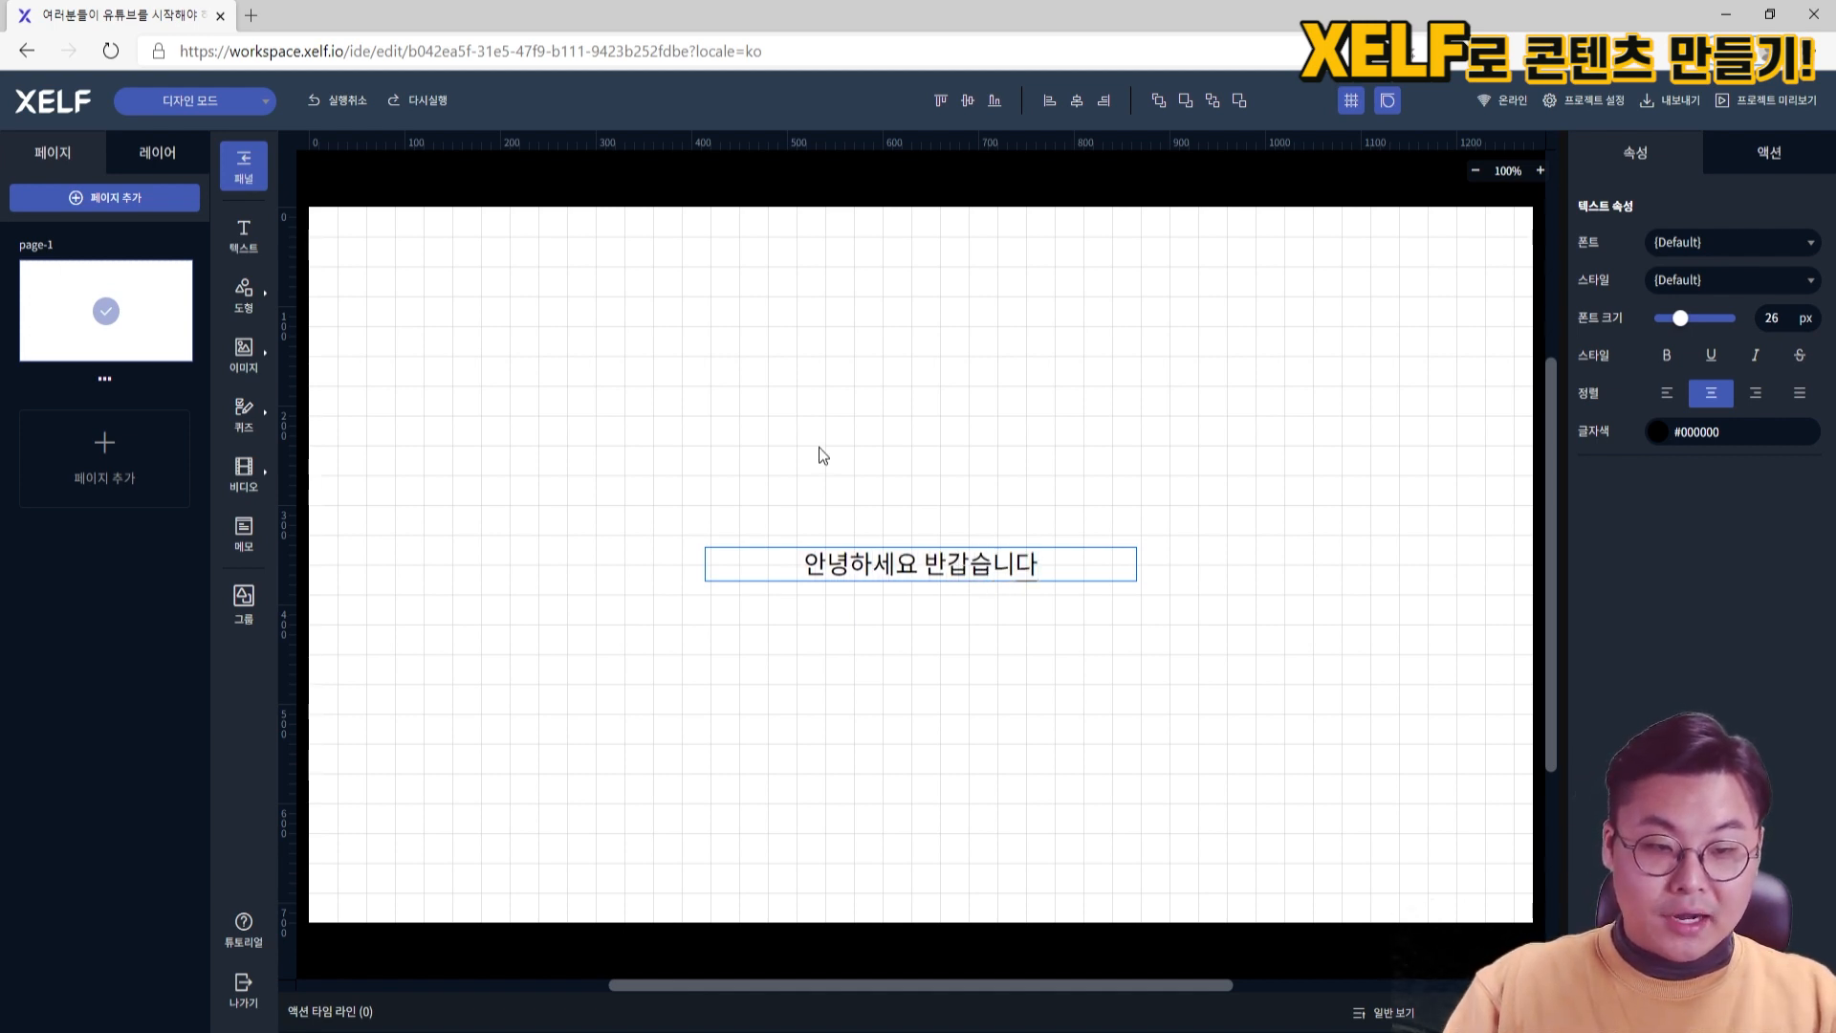
pyautogui.click(574, 464)
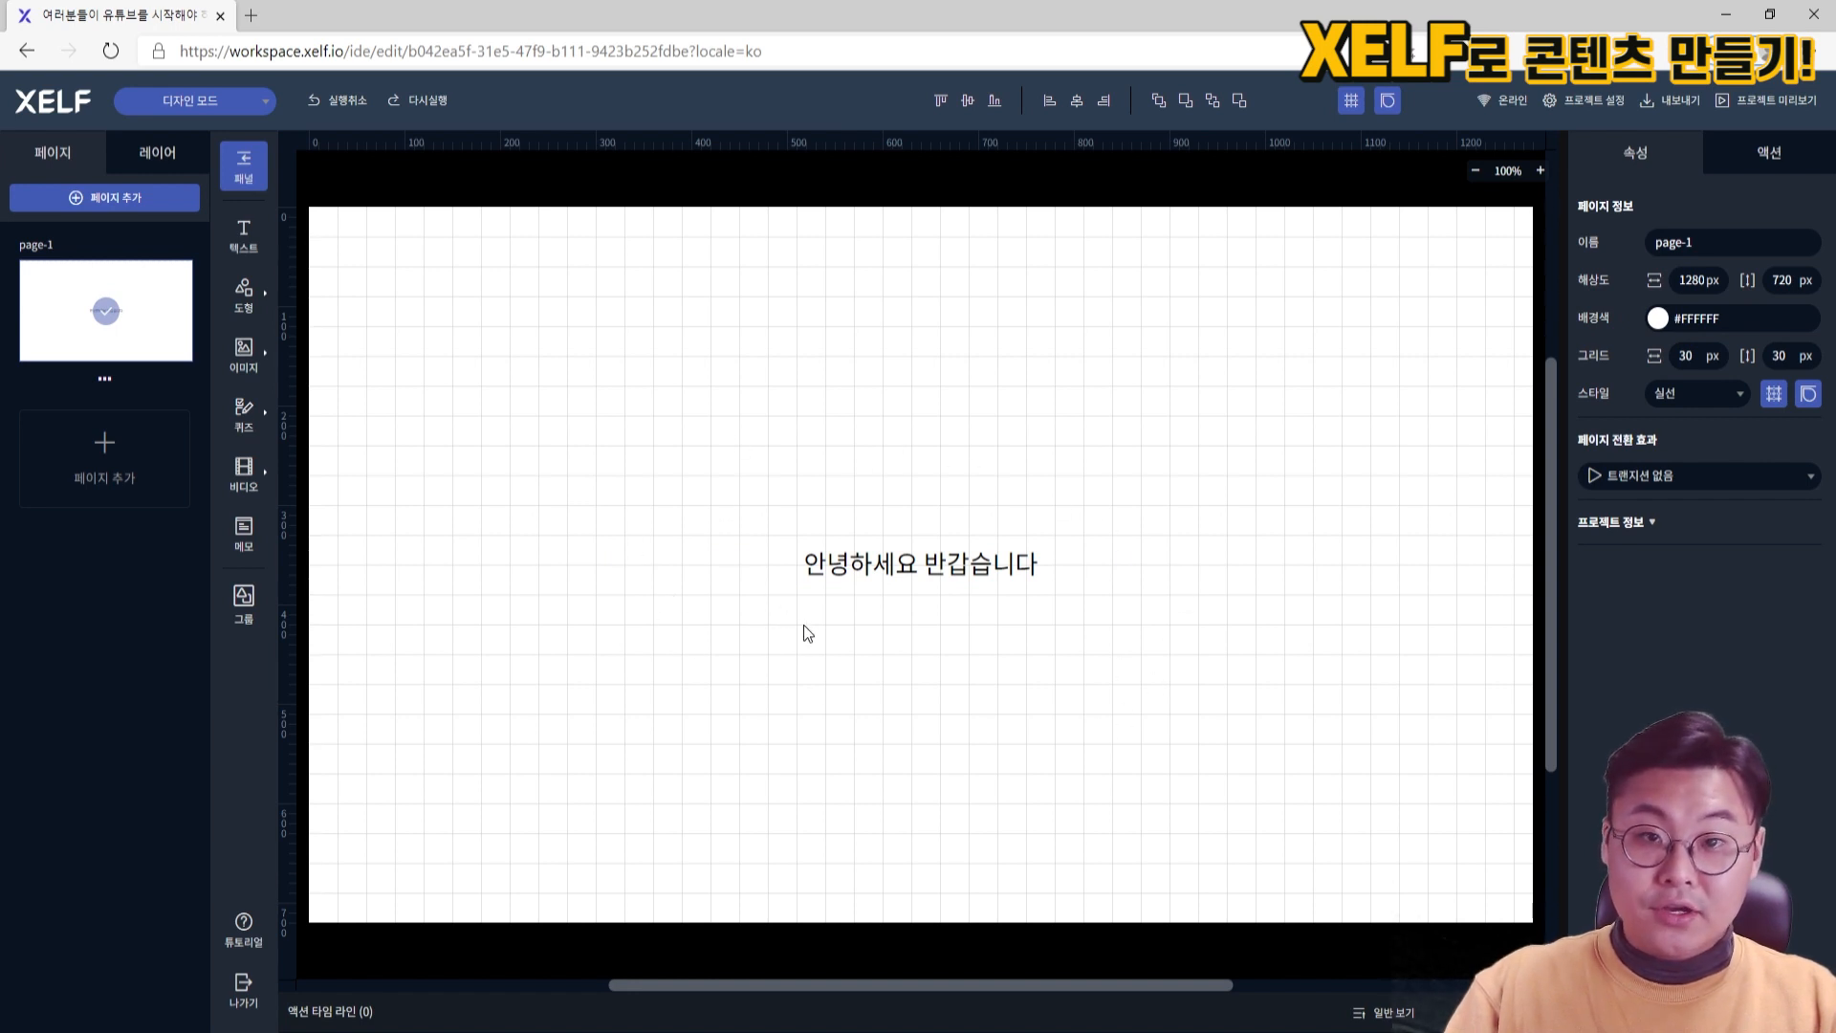
# Set the greeting text's font to 나눔바른고딕 with the Bold style
pyautogui.click(841, 565)
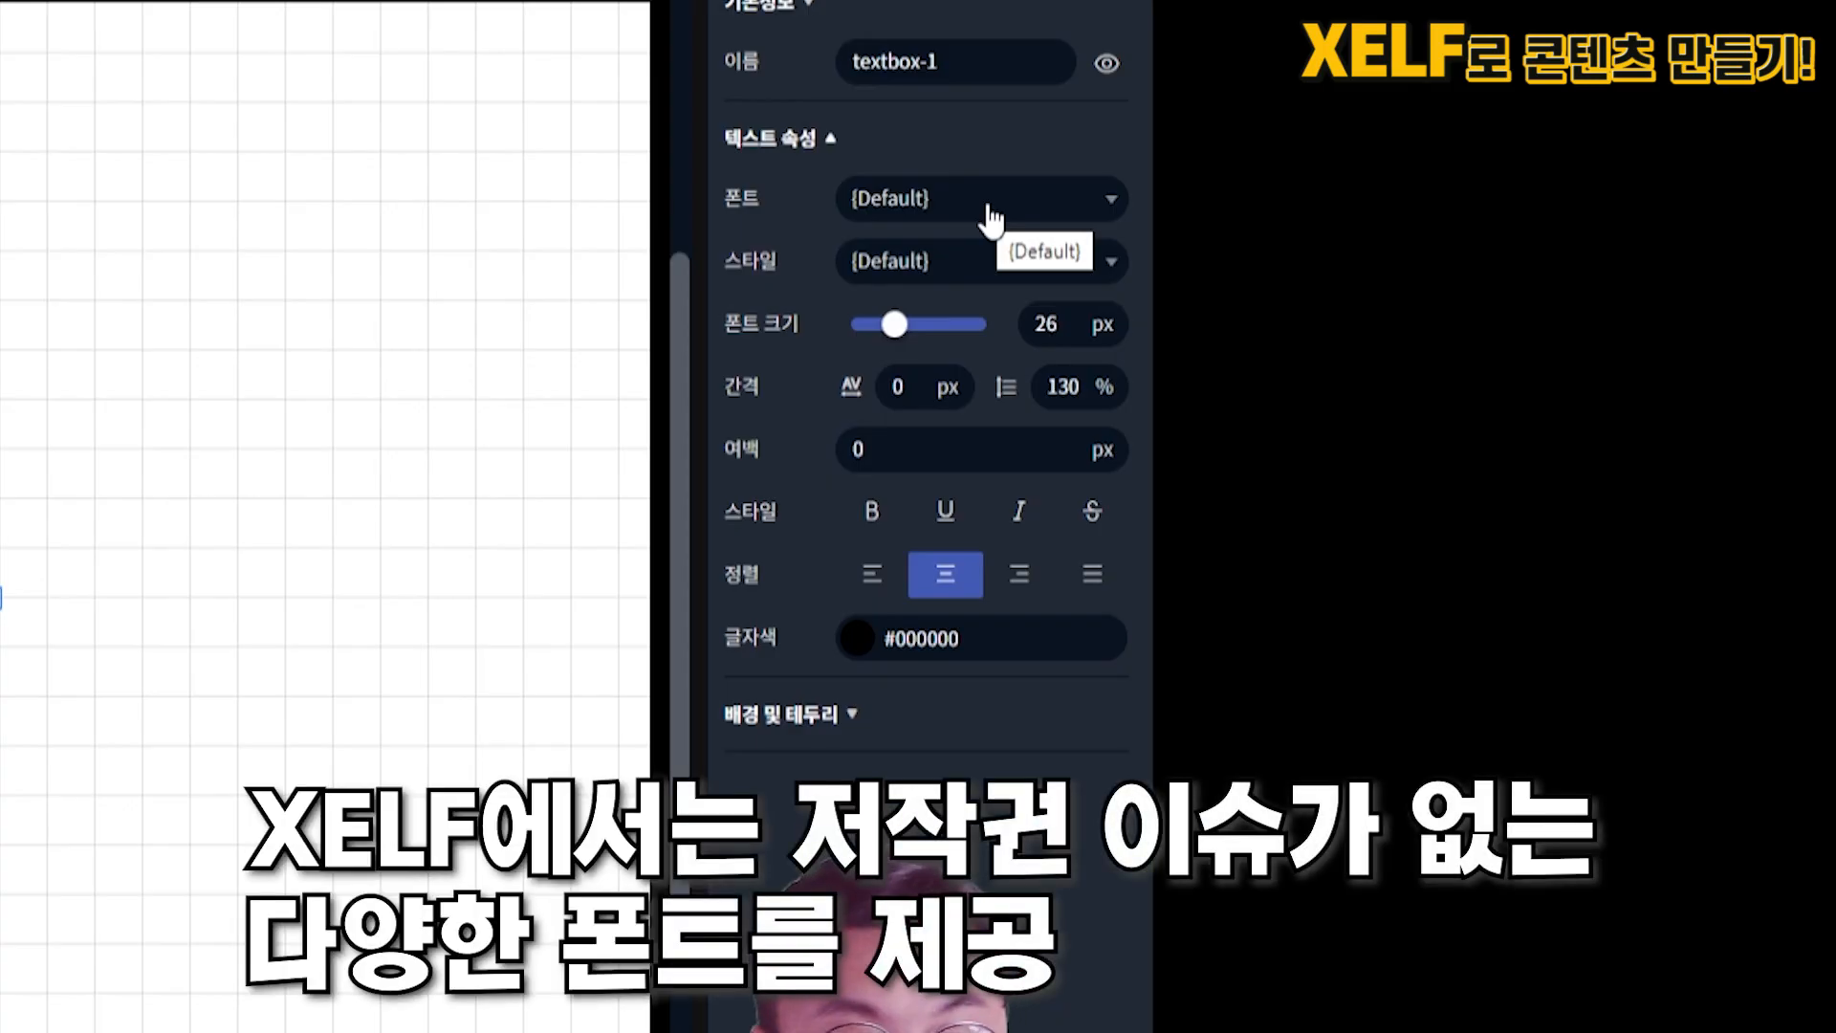
pyautogui.click(1736, 329)
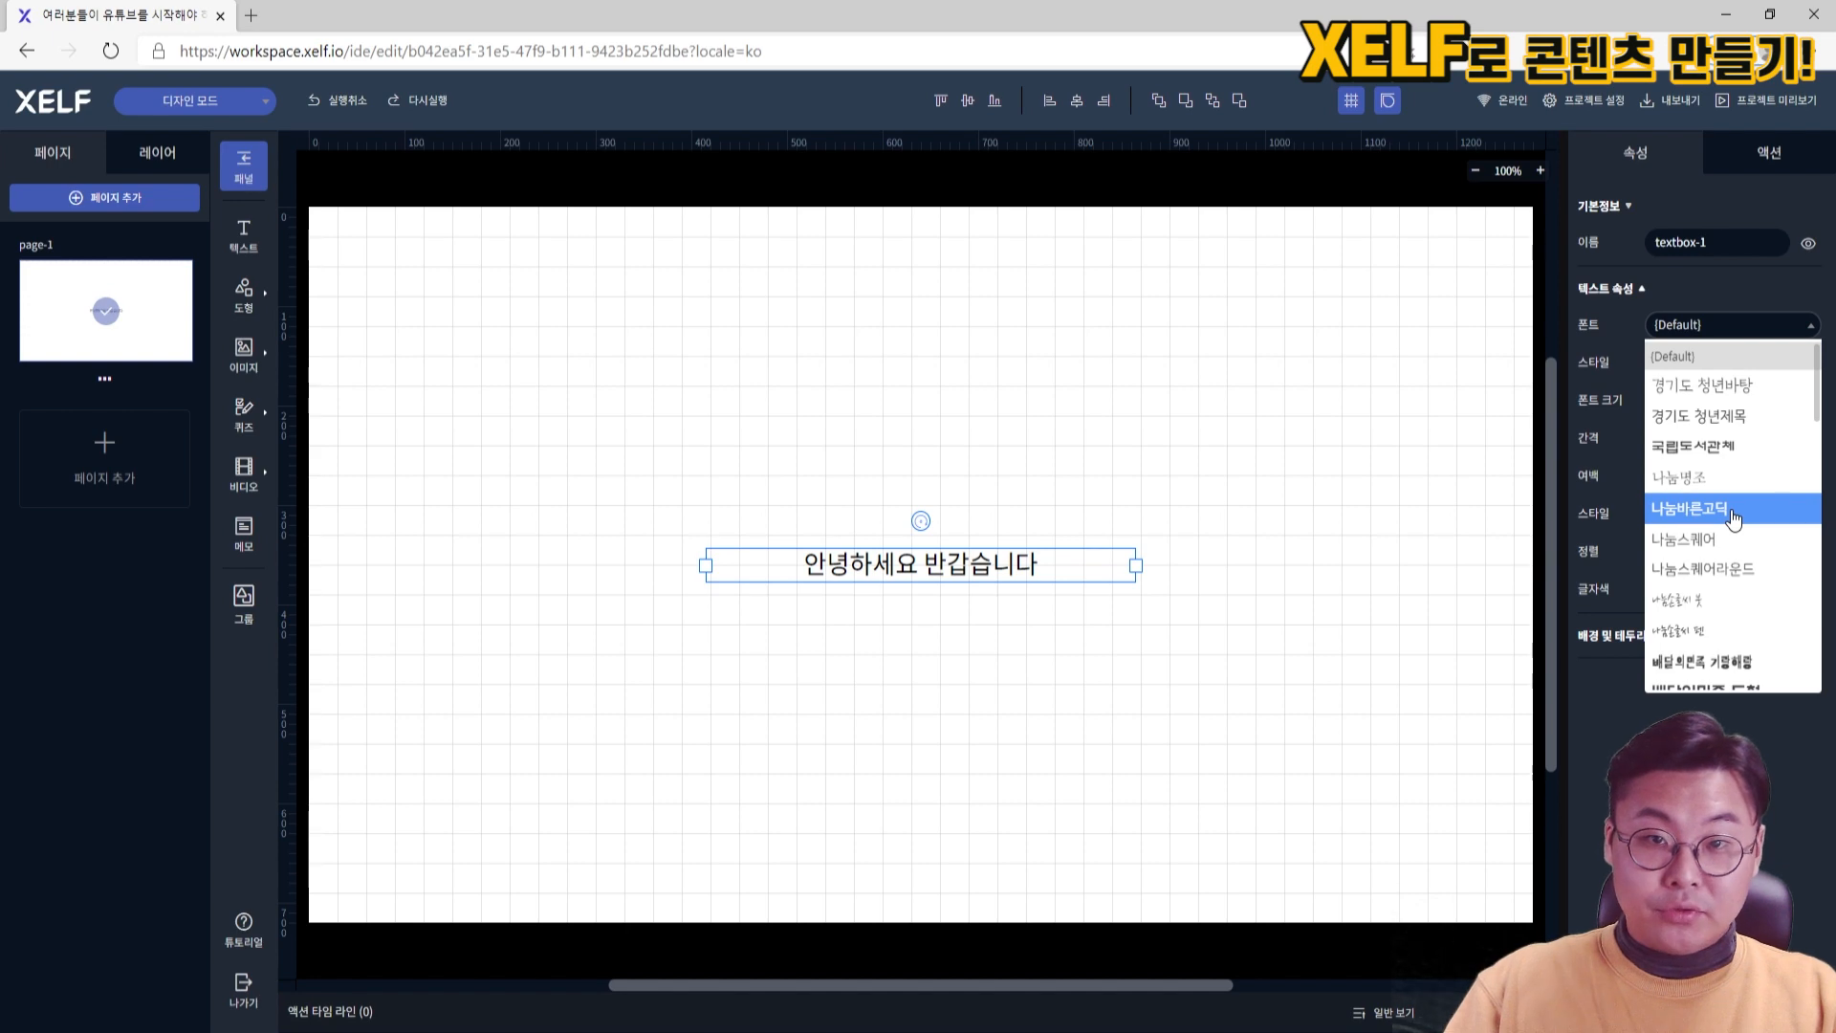
pyautogui.click(1734, 517)
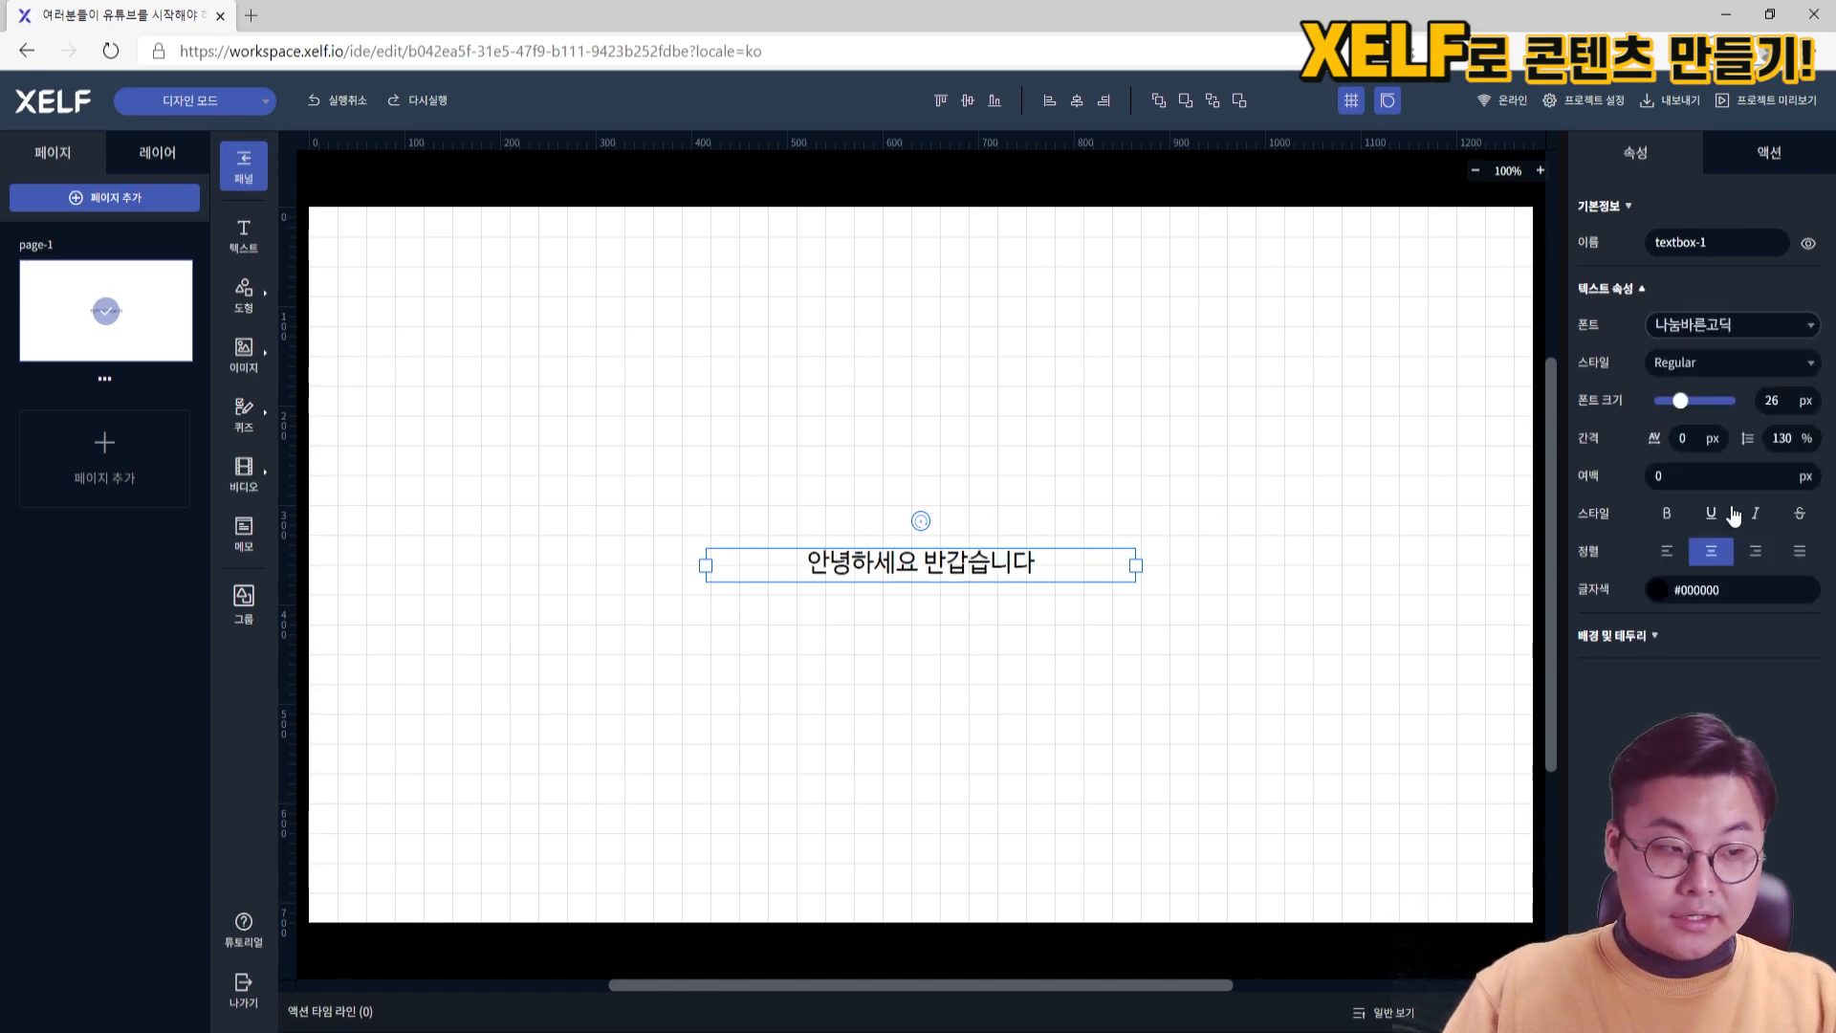
pyautogui.click(1691, 375)
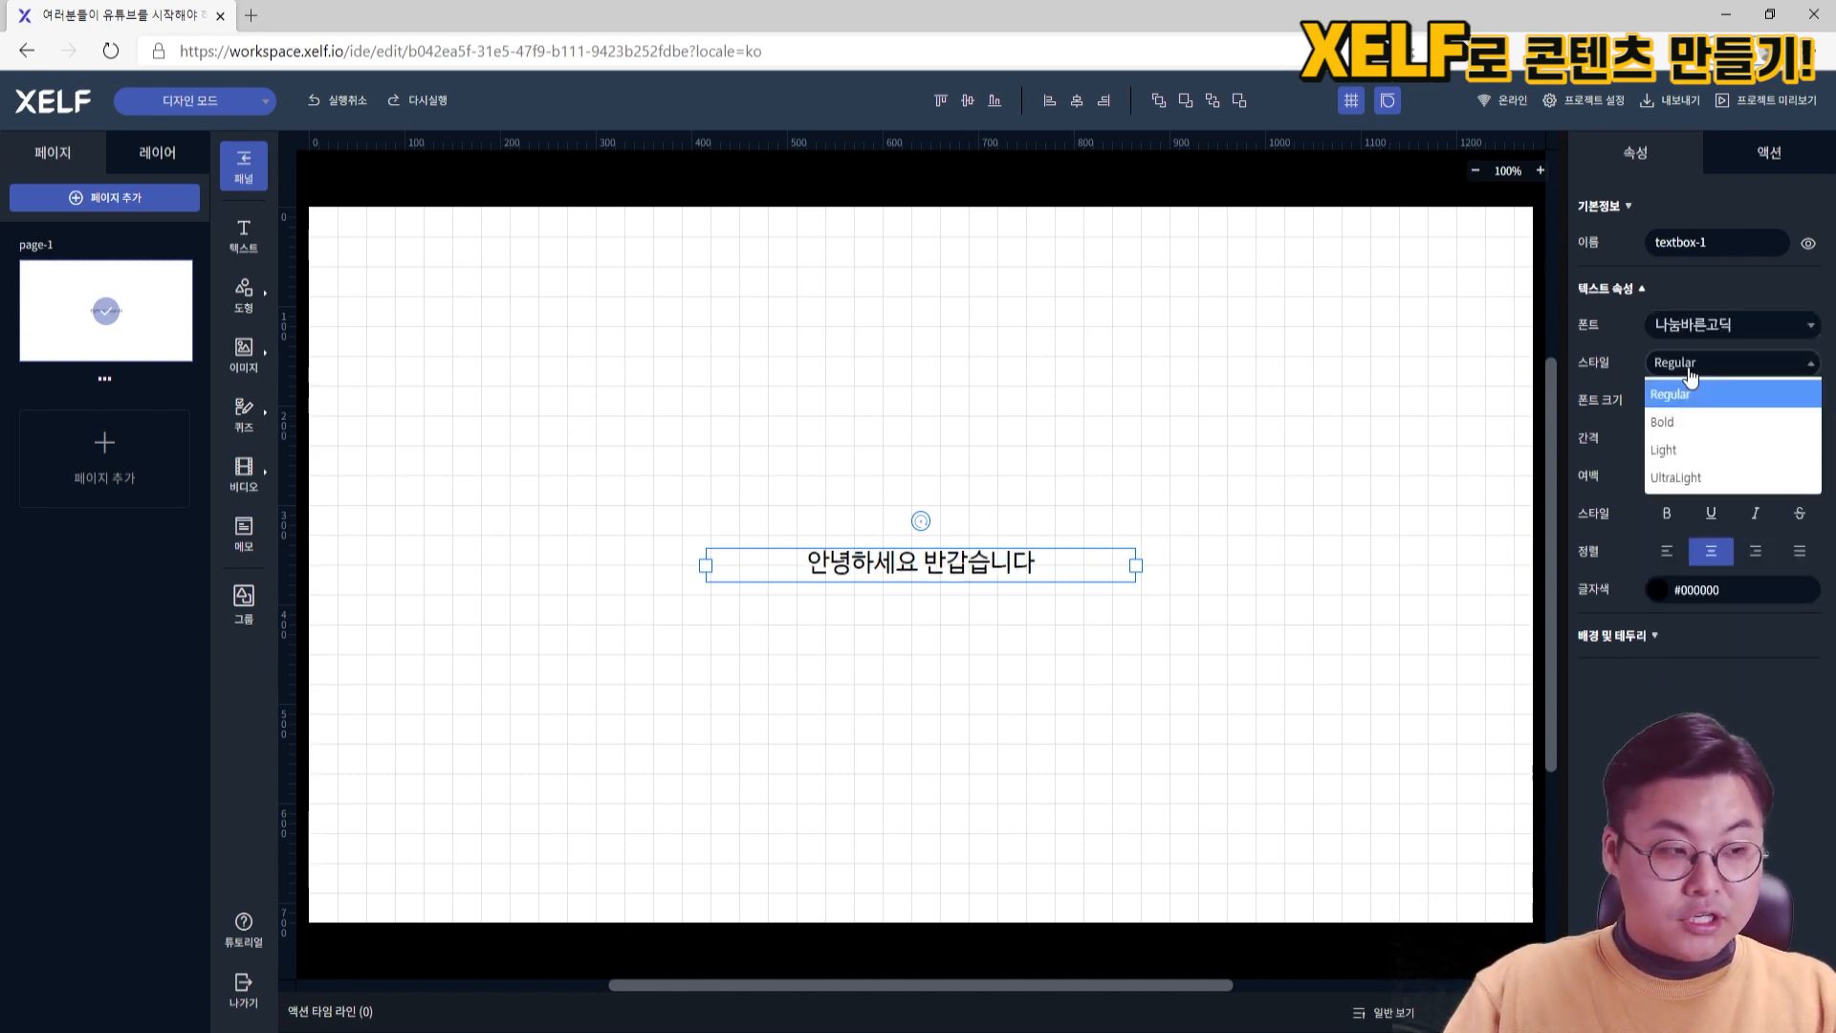
pyautogui.click(1682, 427)
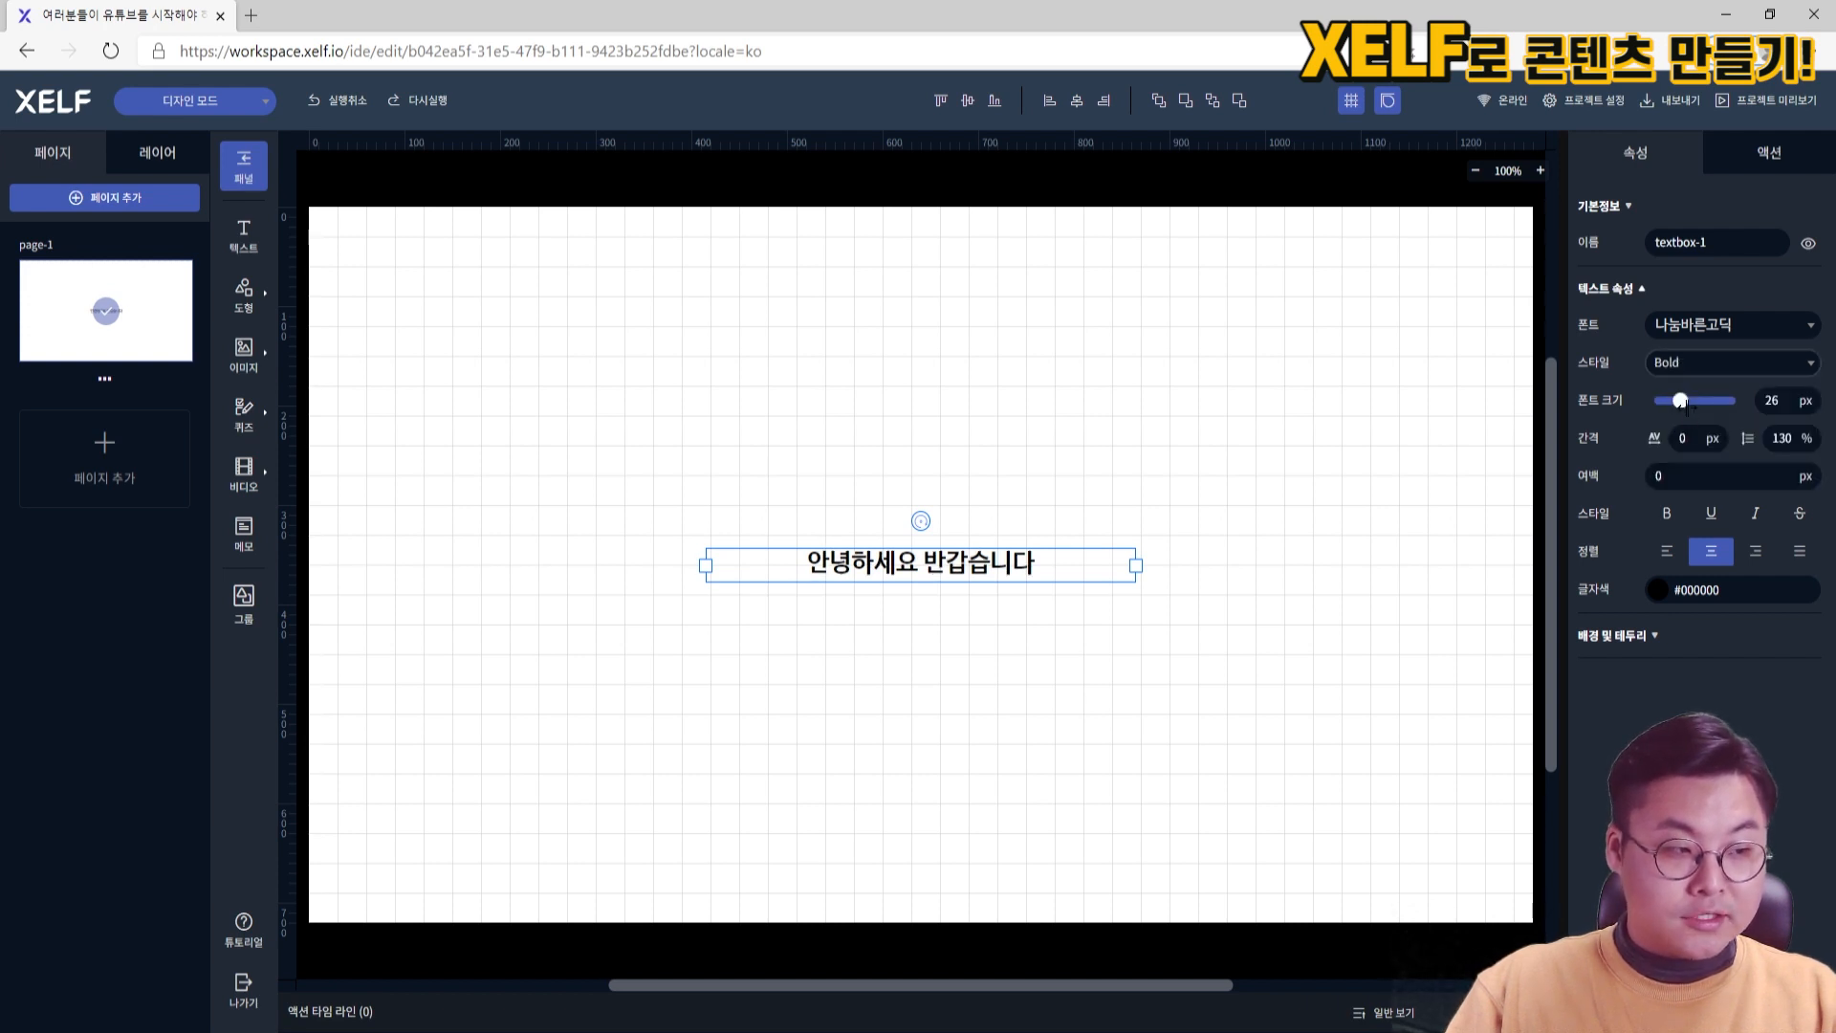
# Set the greeting text's font size to 45 px
pyautogui.moveTo(1680, 401); pyautogui.dragTo(1693, 401)
pyautogui.doubleClick(1772, 401)
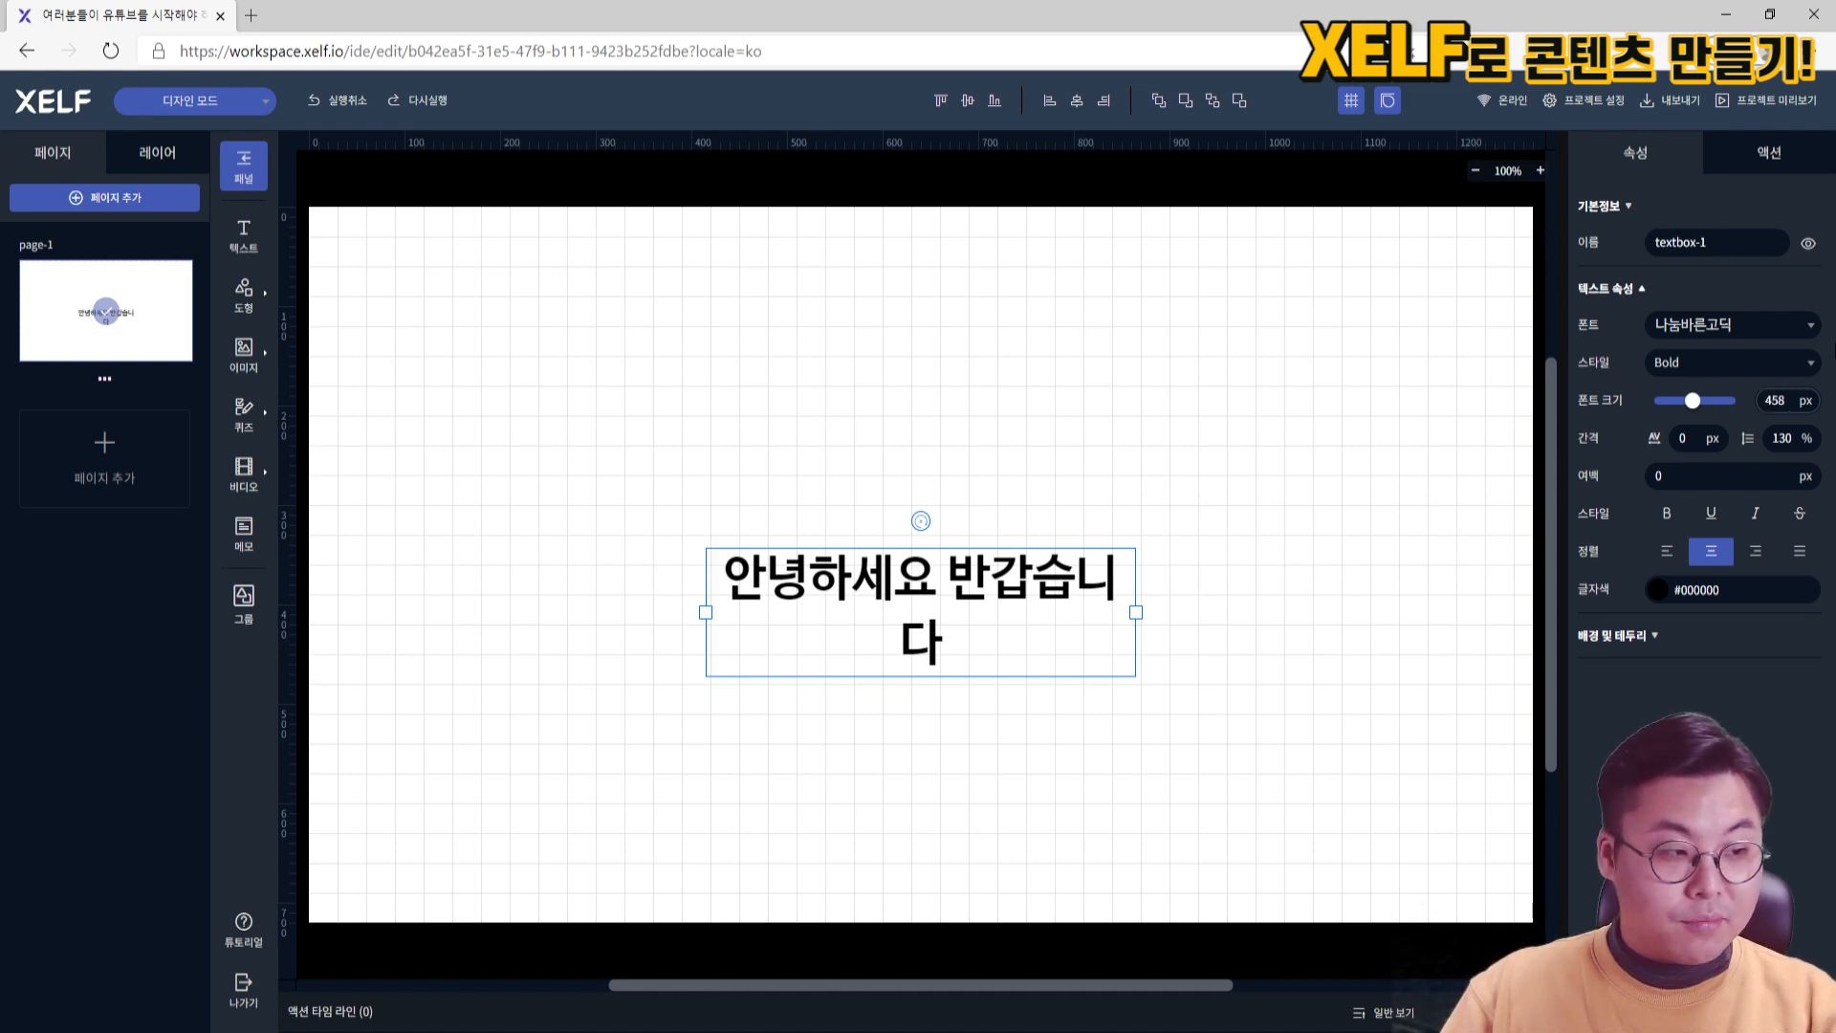
pyautogui.press('Return')
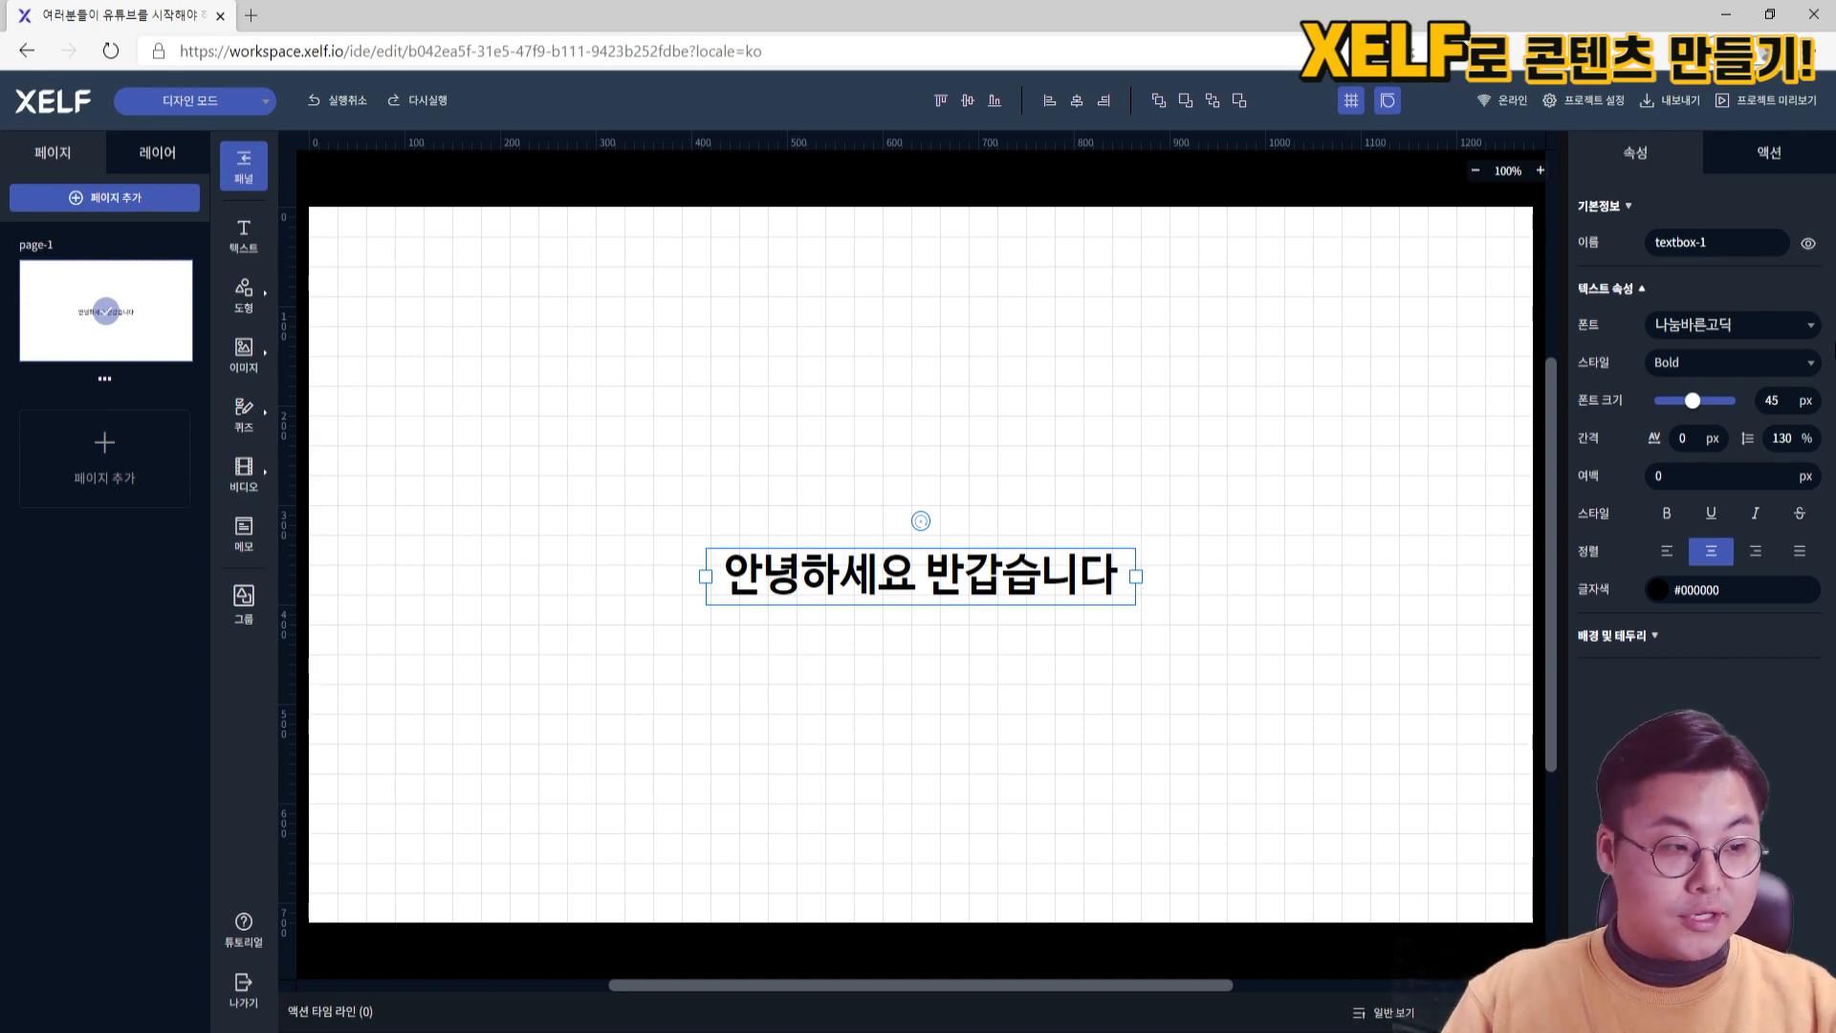
# Try a letter spacing of 10 px on the greeting text and restore it to 0 px
pyautogui.doubleClick(1682, 438)
pyautogui.press('Return')
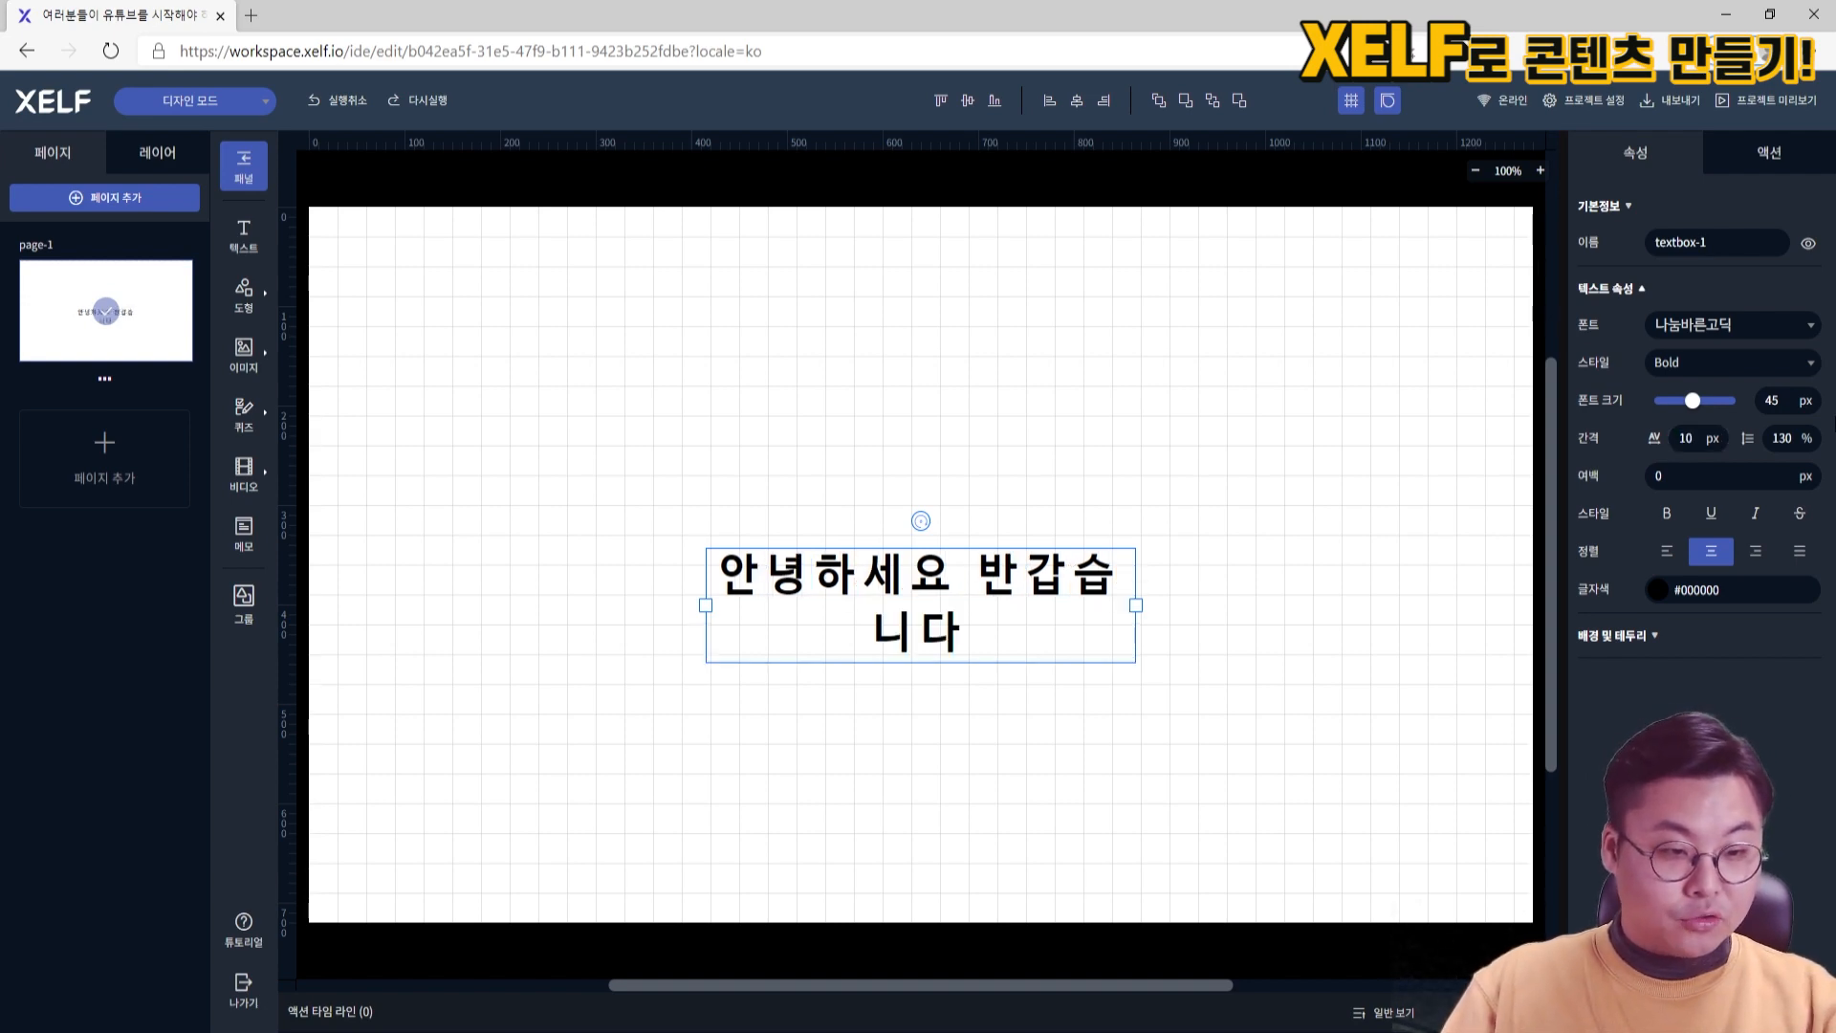
pyautogui.doubleClick(1682, 438)
pyautogui.write('0')
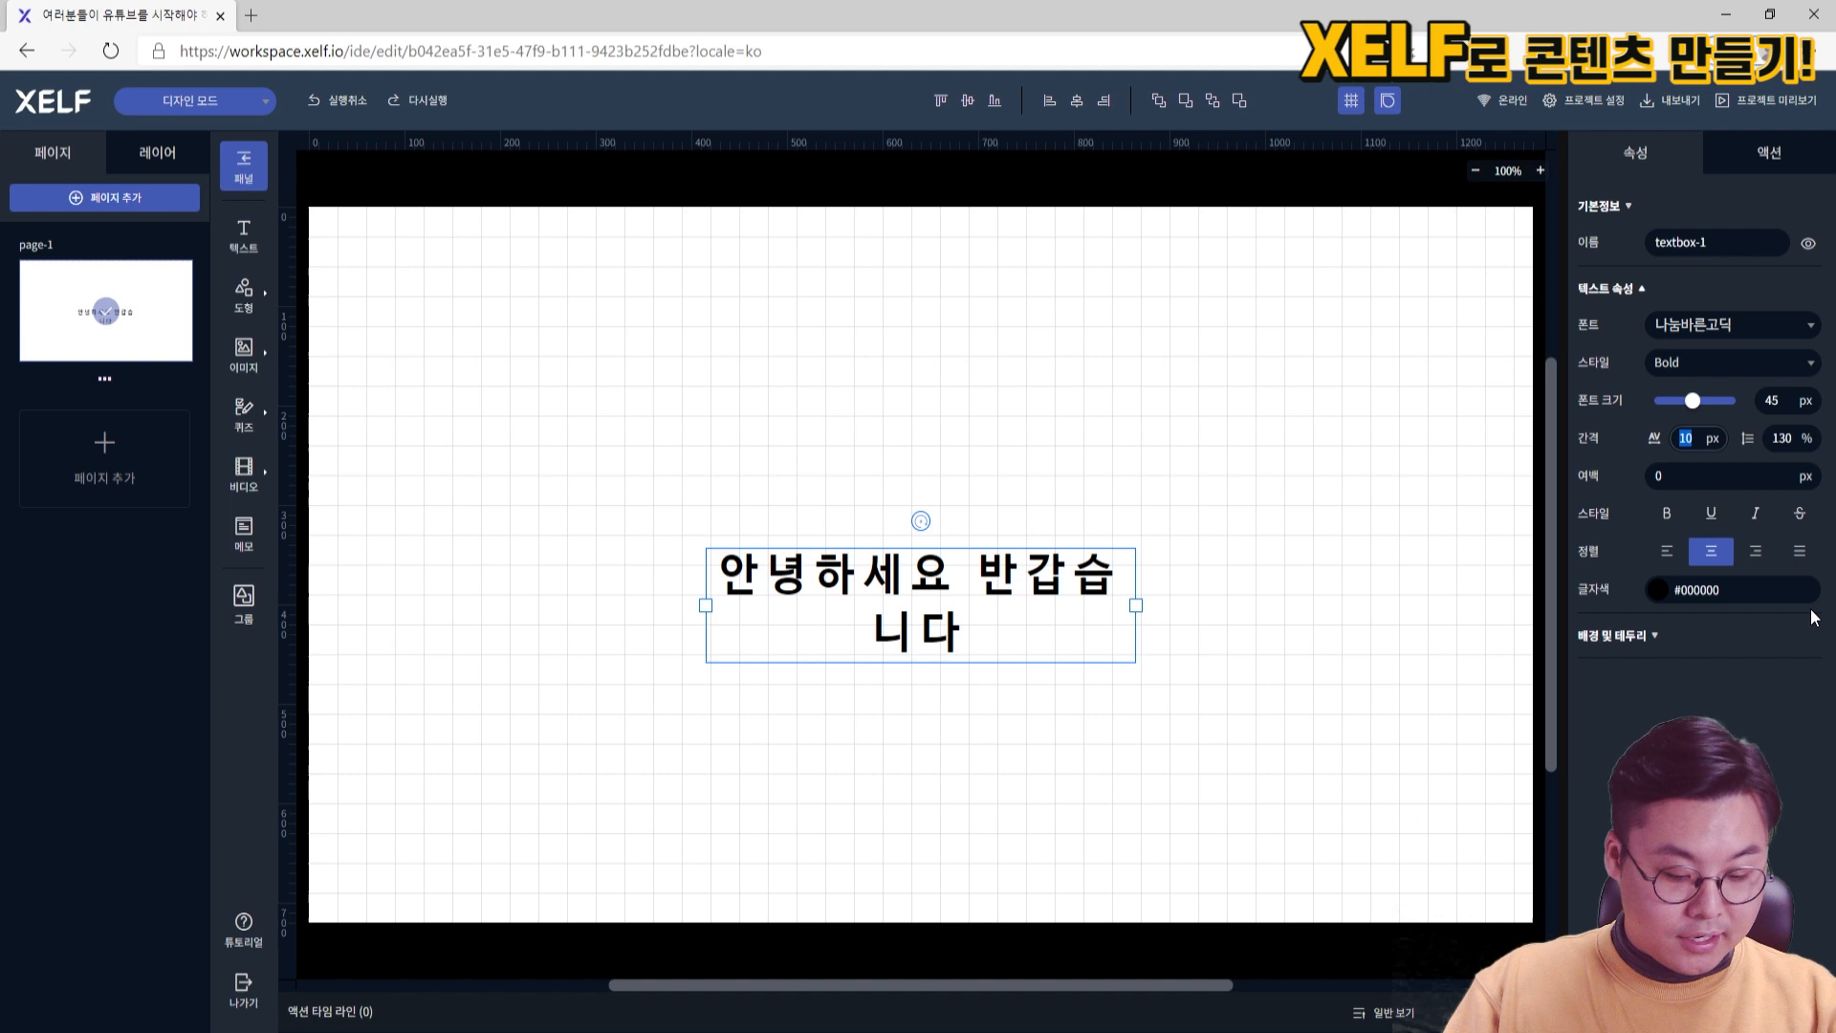
pyautogui.press('Return')
# Try underline, italic and strikethrough on the greeting text, switching each one off again
pyautogui.click(1726, 523)
pyautogui.click(1727, 524)
pyautogui.click(1755, 522)
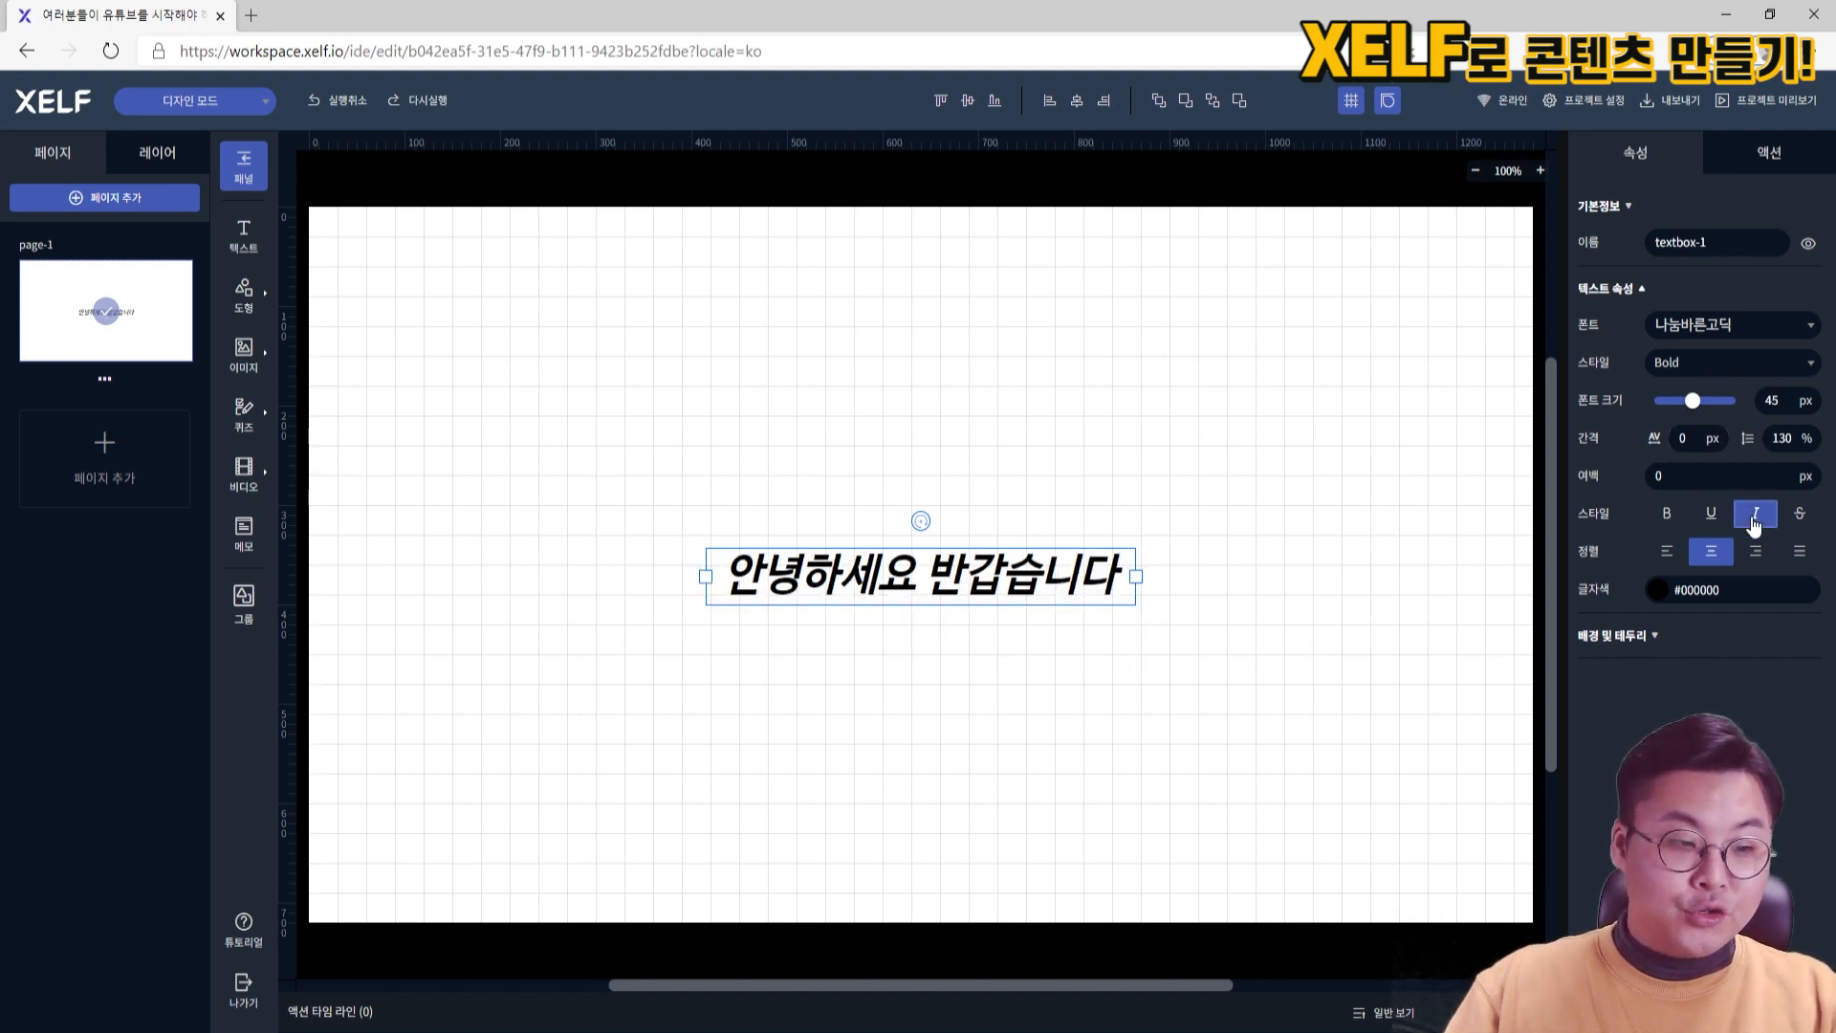
pyautogui.click(1755, 522)
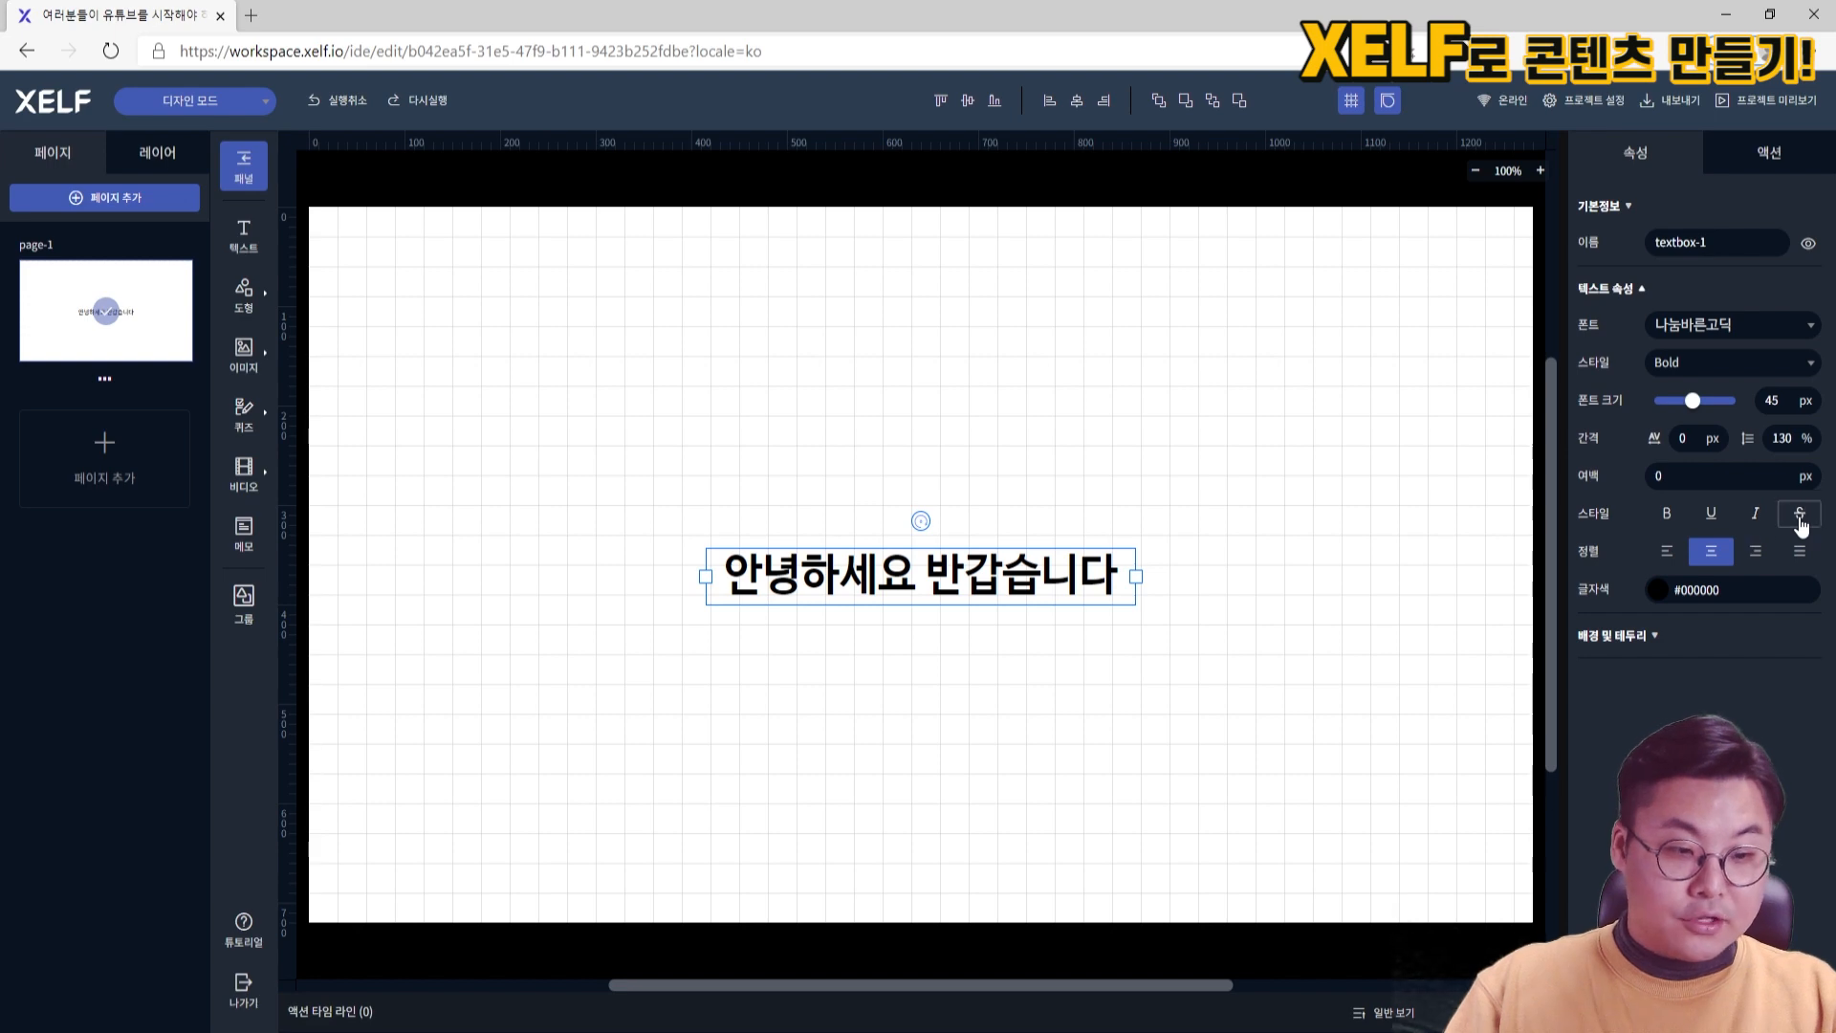
pyautogui.click(1800, 517)
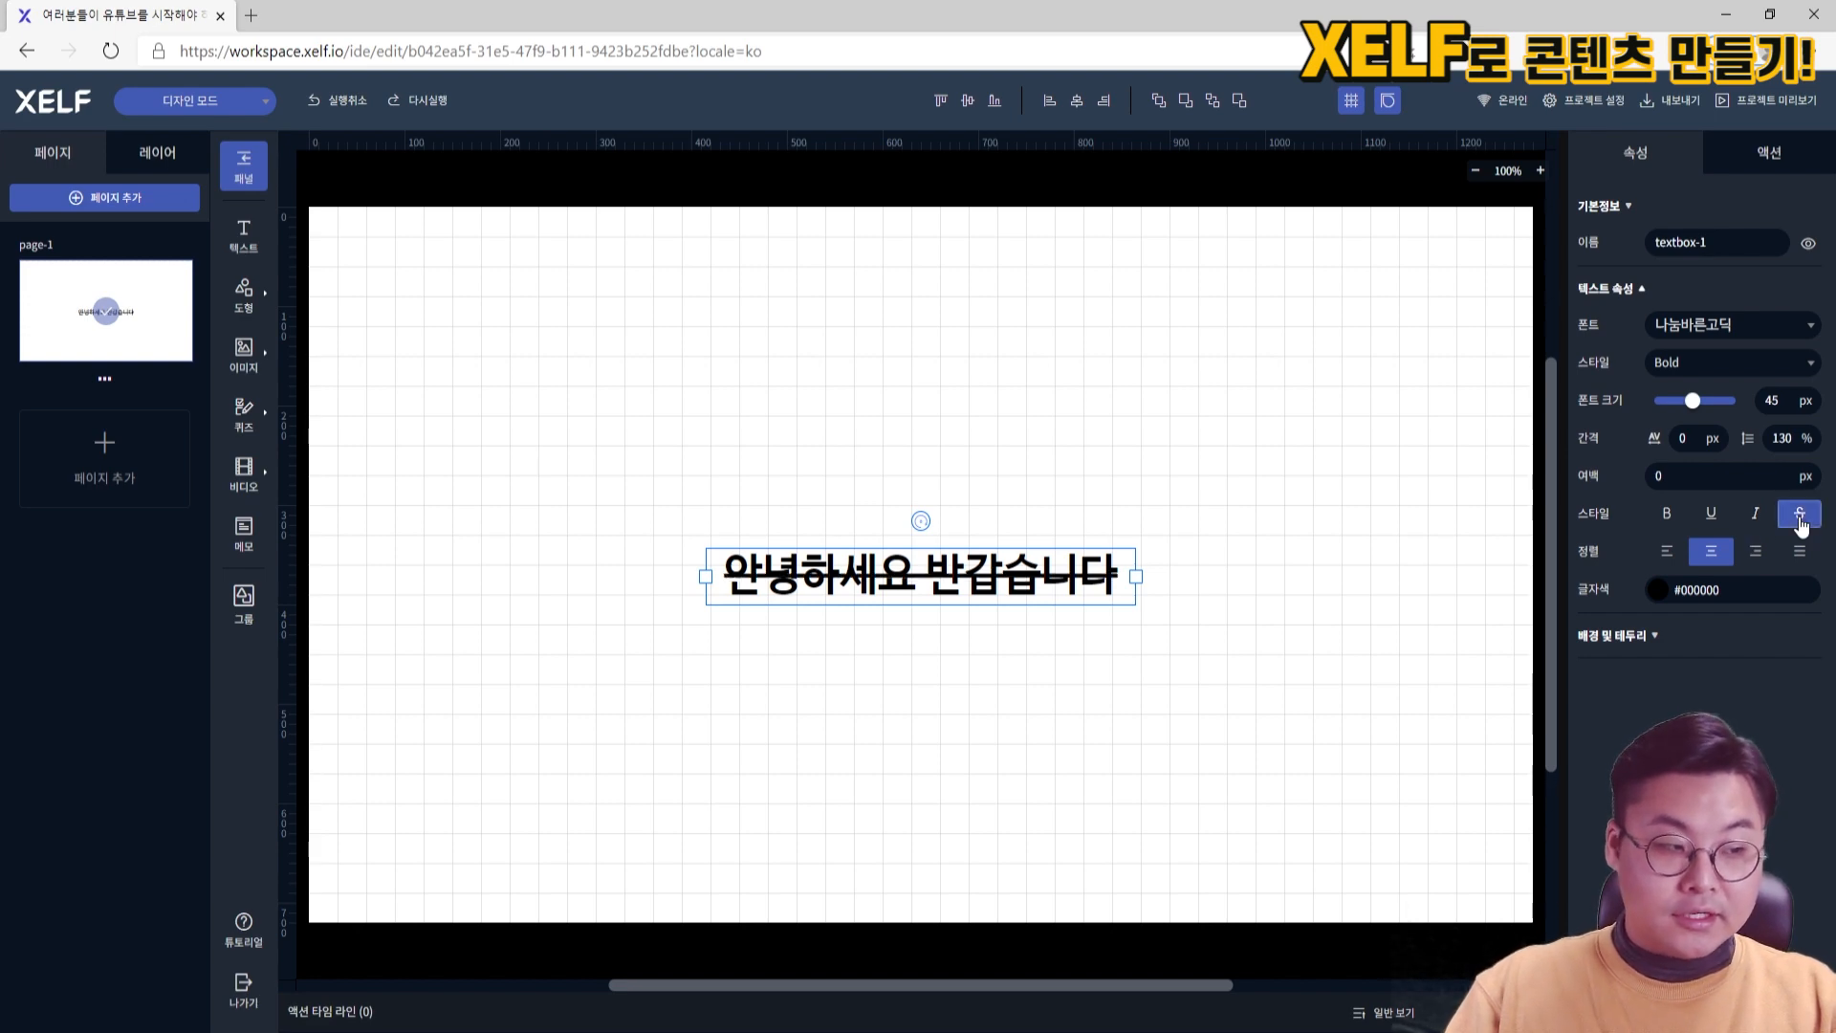
pyautogui.click(1802, 525)
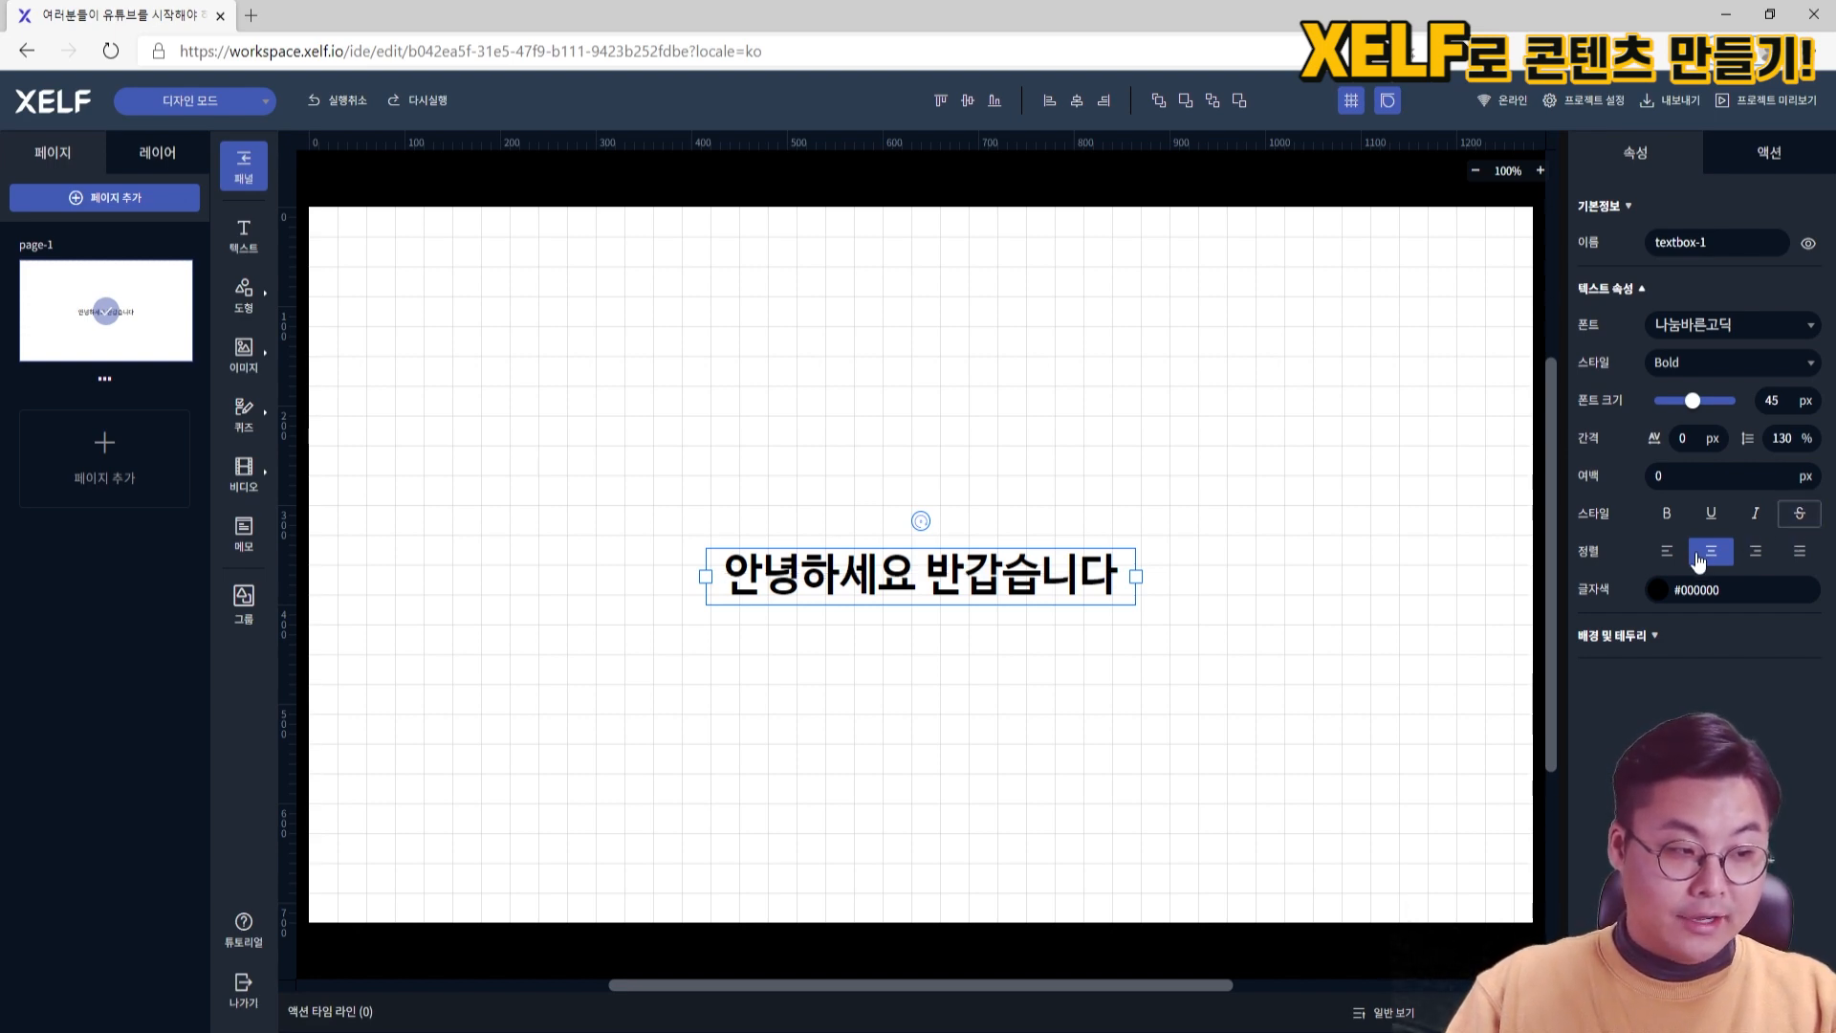
# Try the left, right and justified alignments on the greeting text and return it to centred
pyautogui.click(1667, 552)
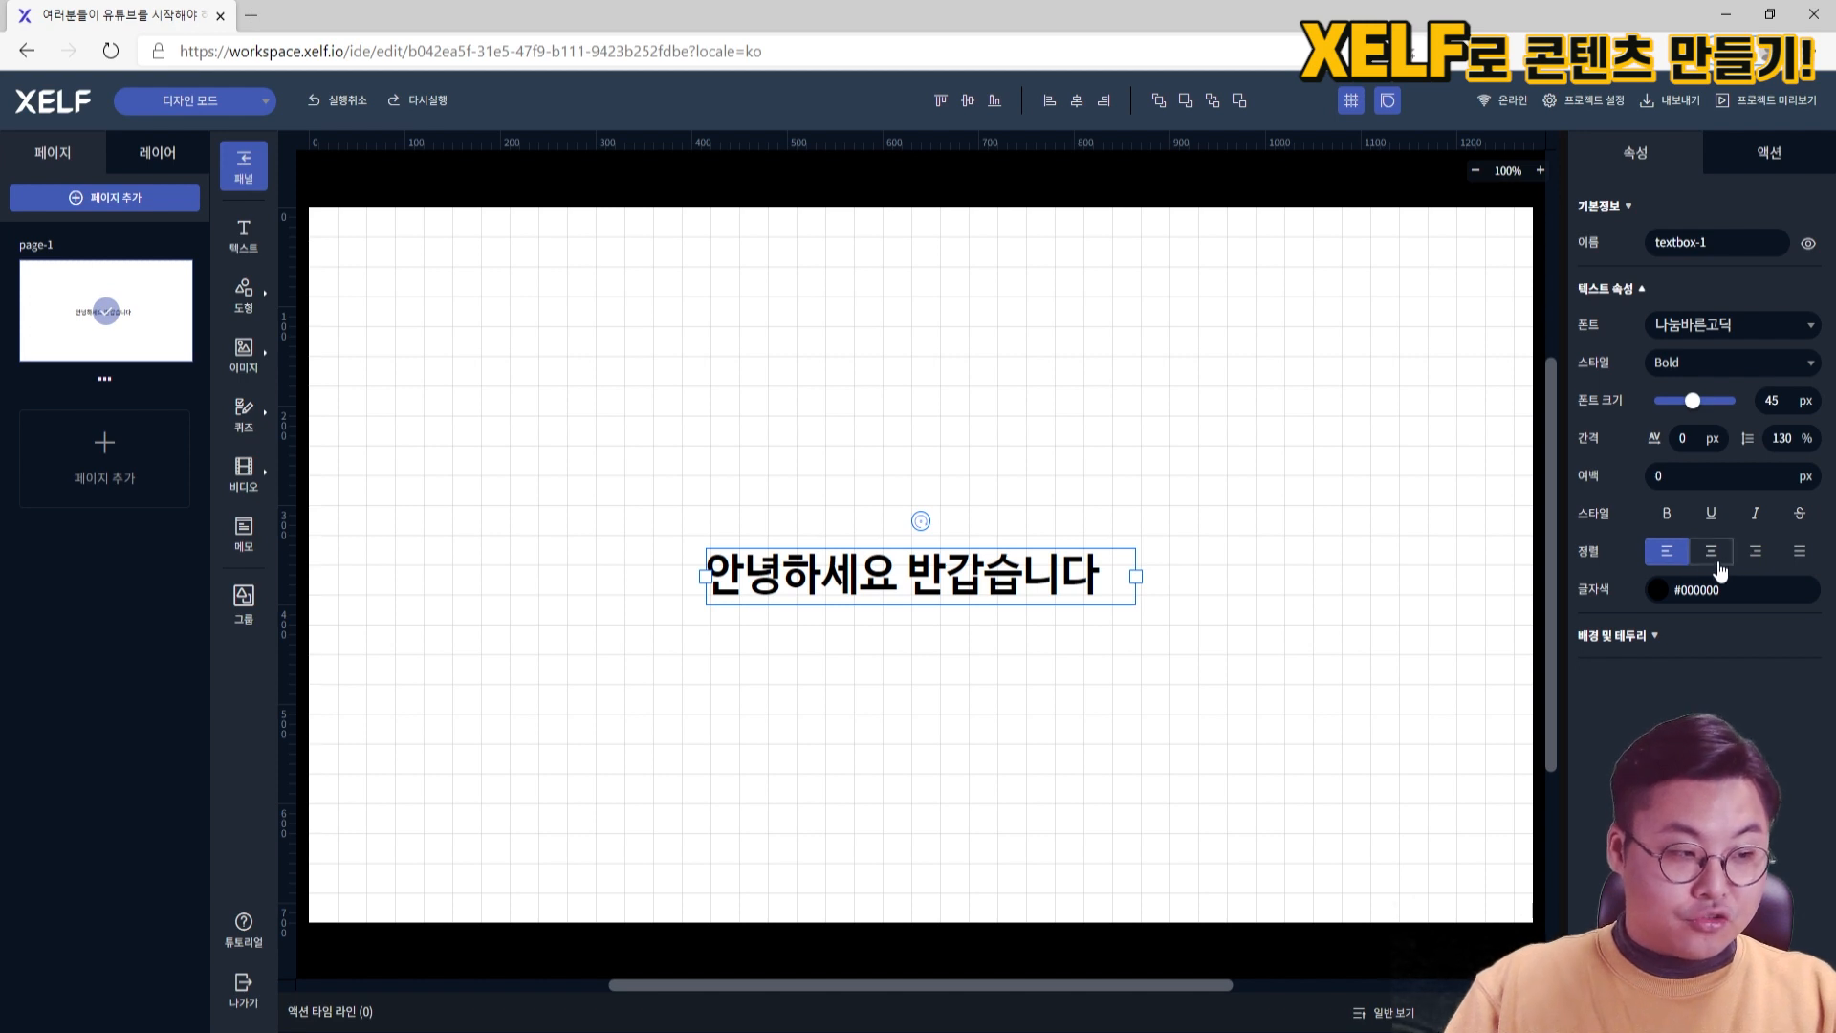
pyautogui.click(1717, 565)
pyautogui.click(1755, 559)
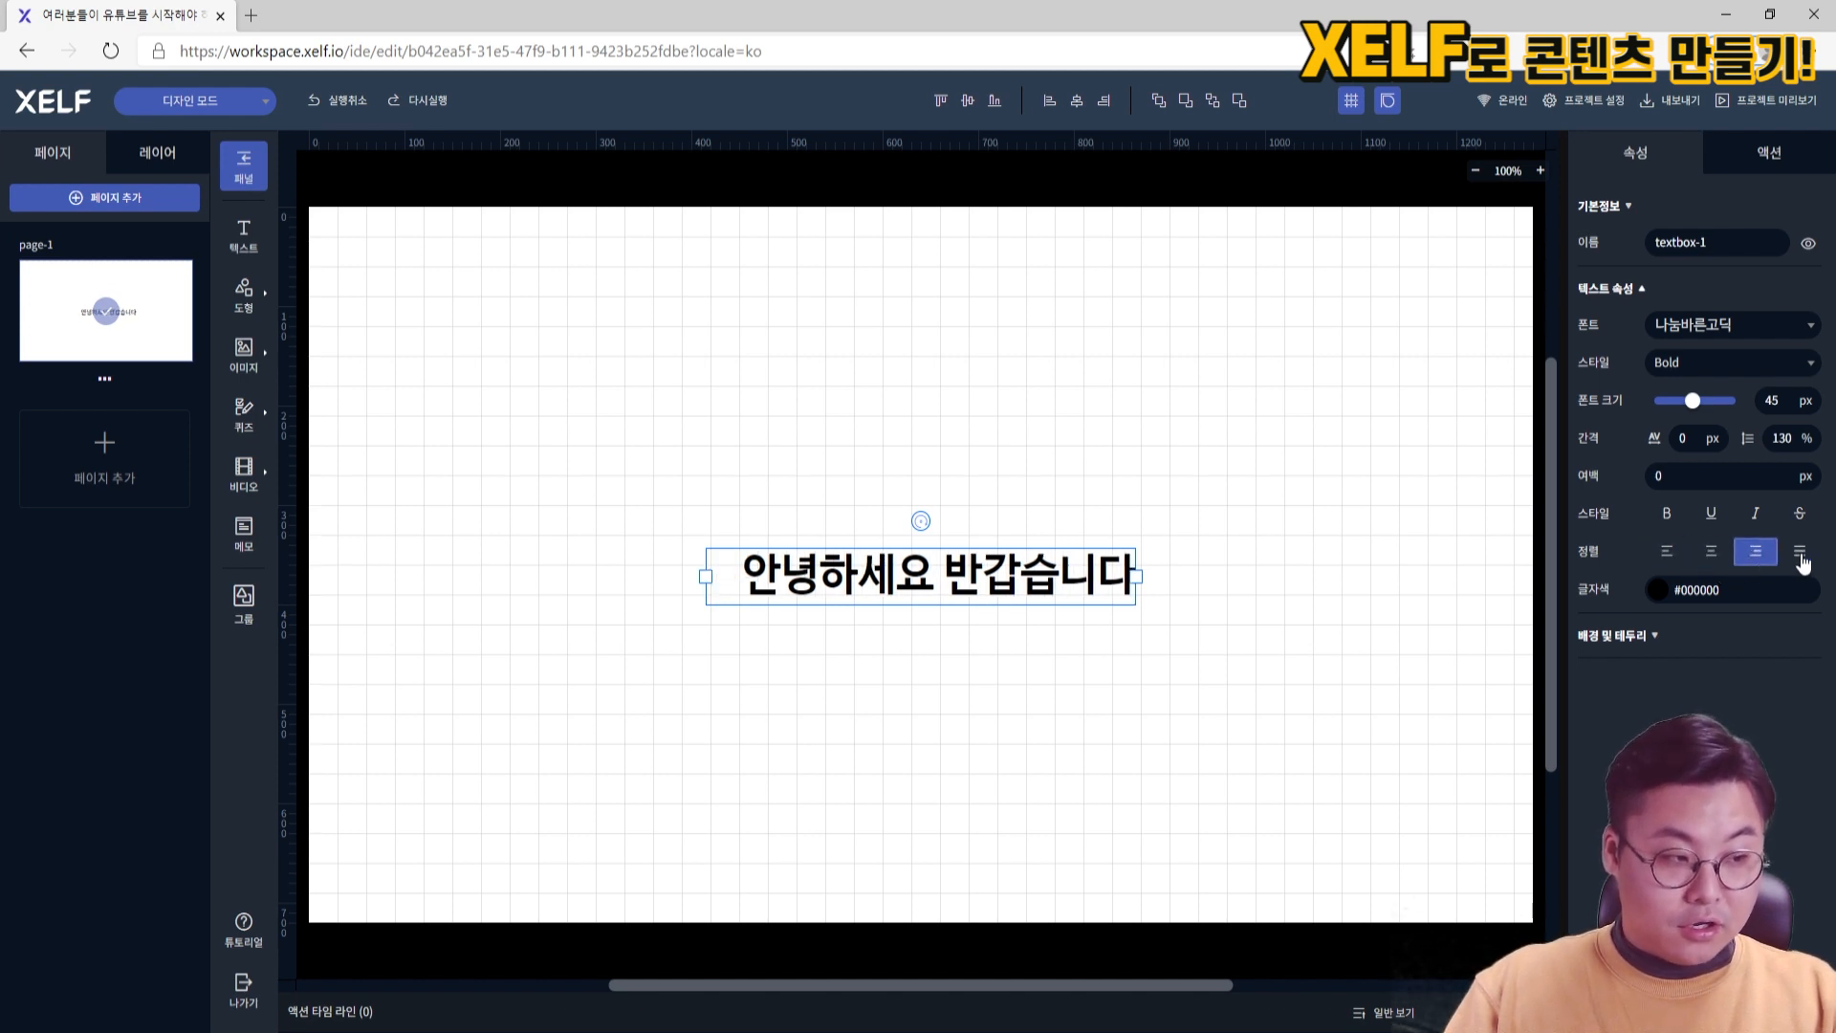
pyautogui.click(1801, 555)
pyautogui.click(1711, 552)
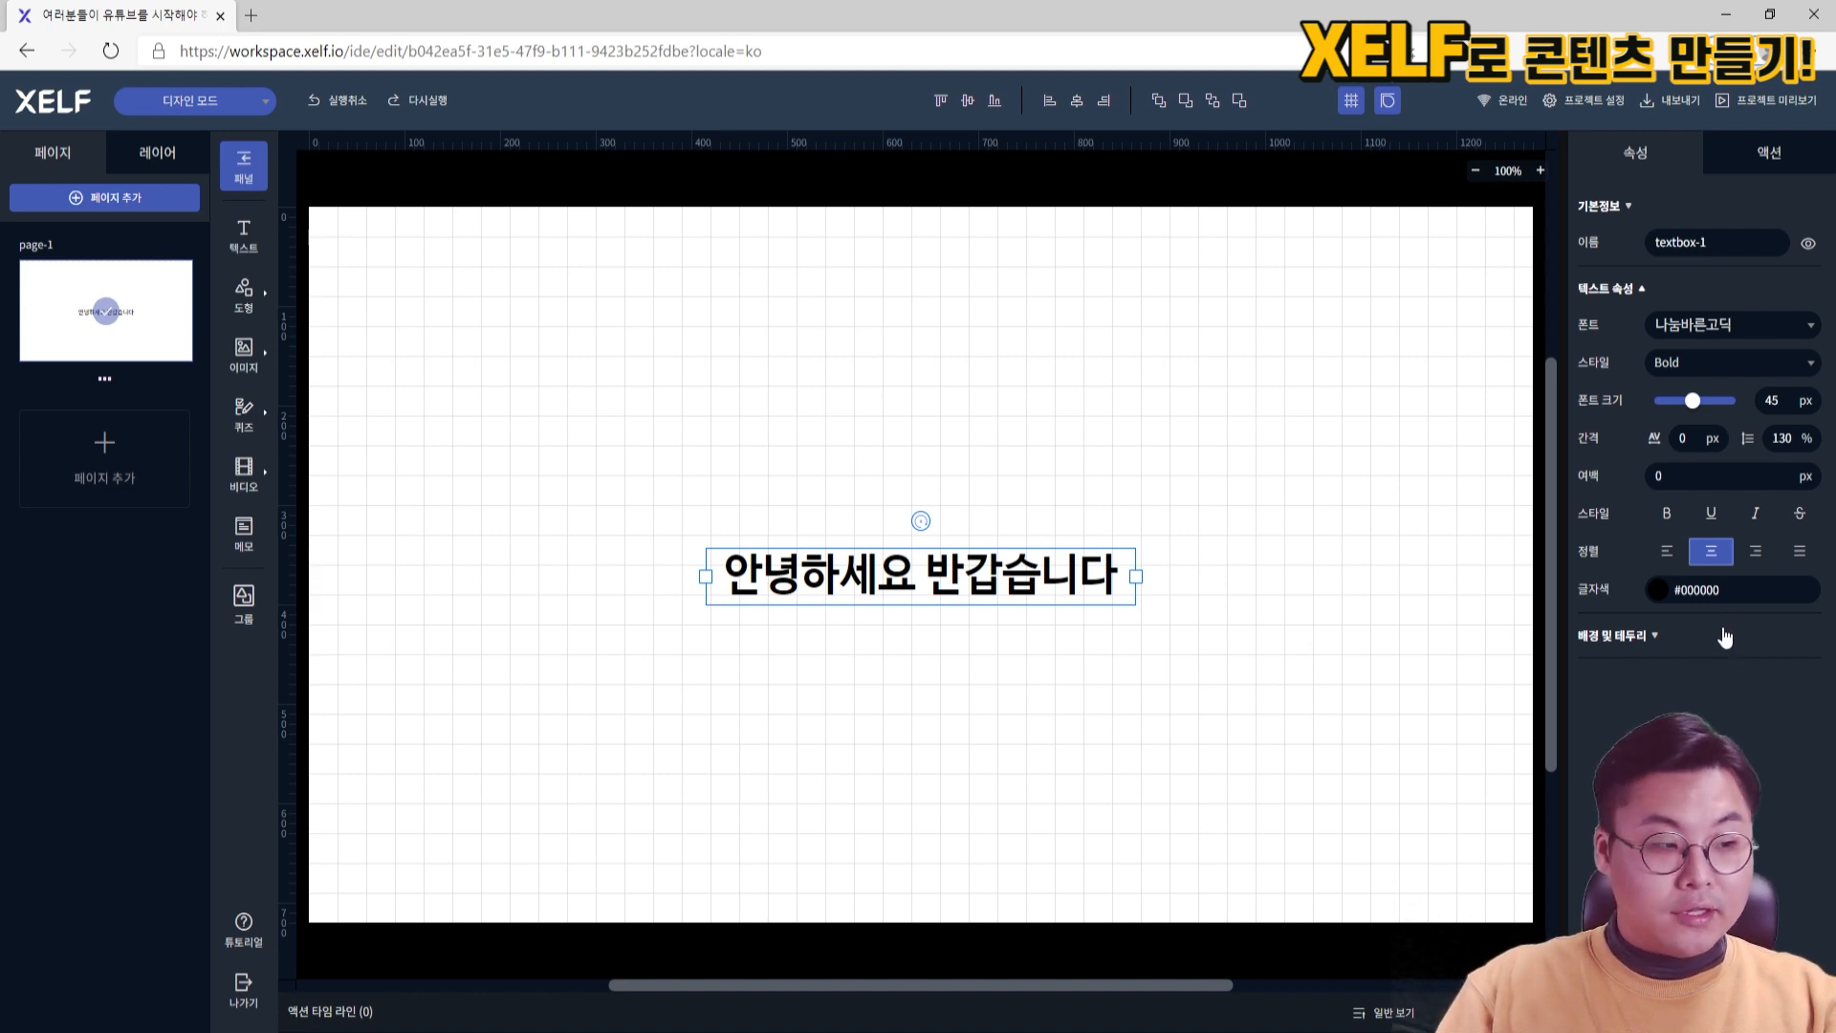
# Give the greeting text box a solid (실선) 3 px border
pyautogui.click(1726, 636)
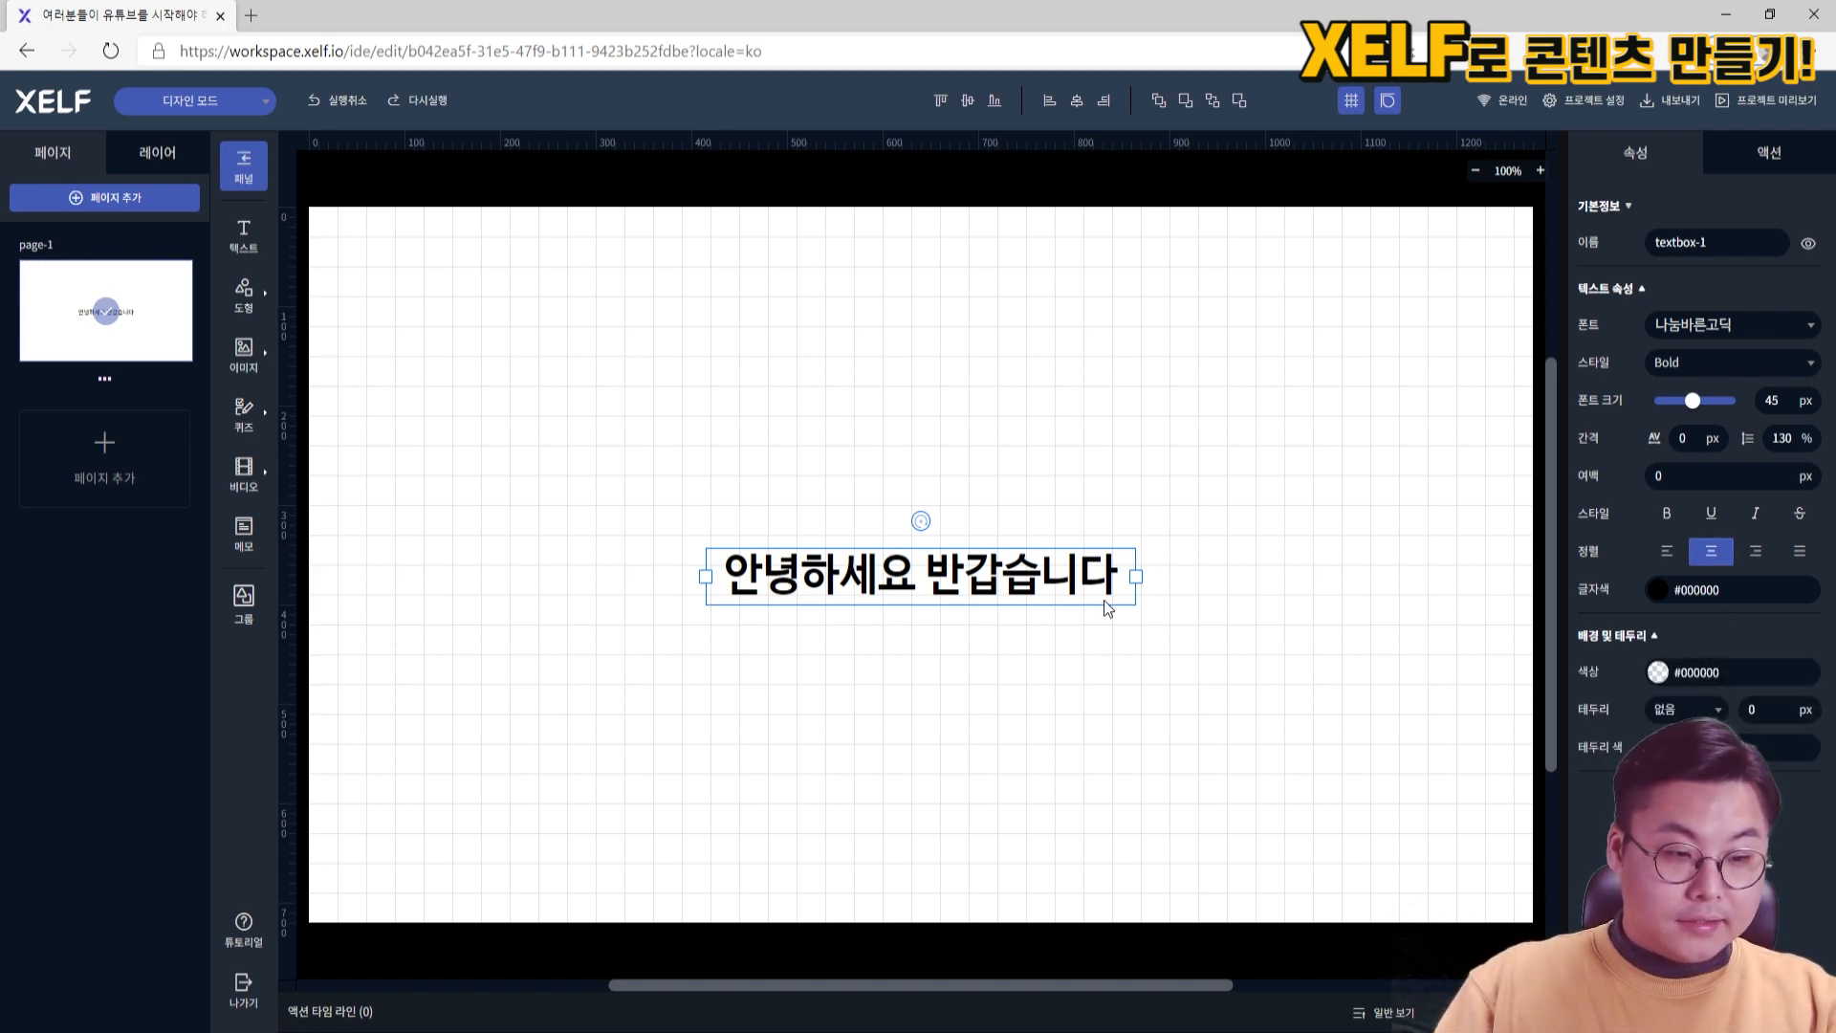
pyautogui.click(1672, 711)
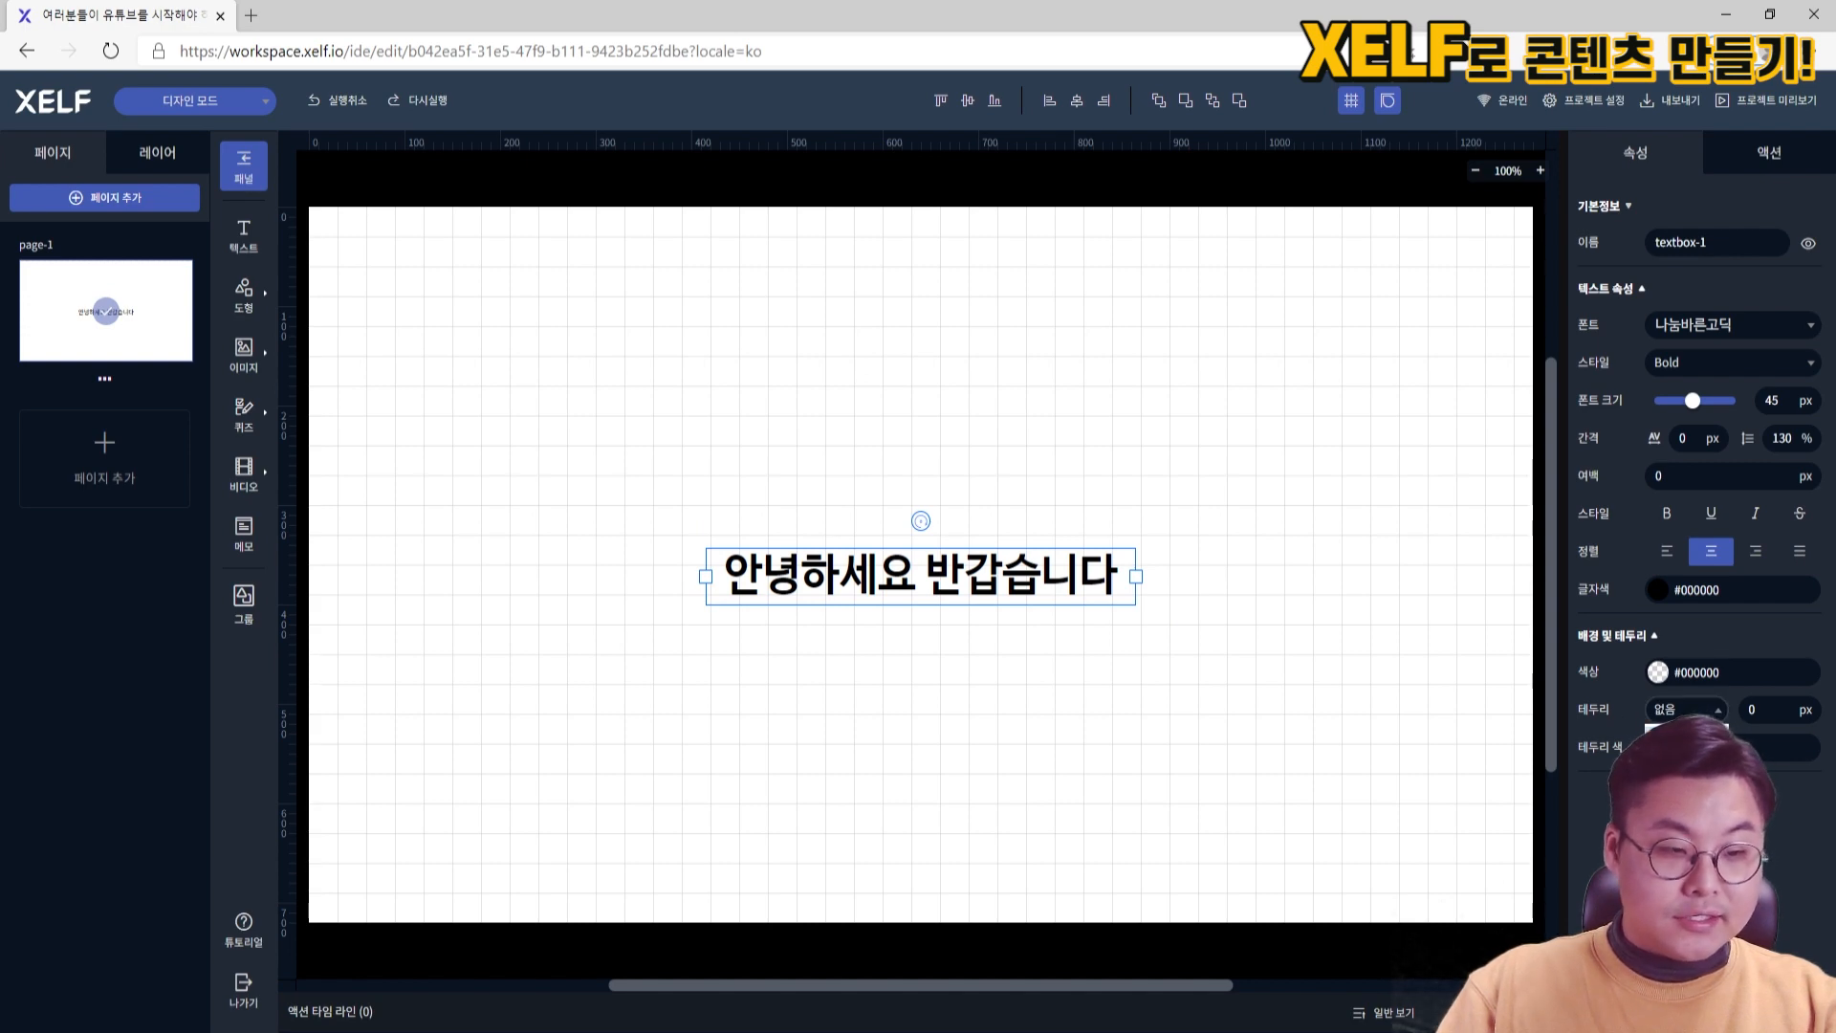
pyautogui.click(1684, 755)
pyautogui.click(1214, 604)
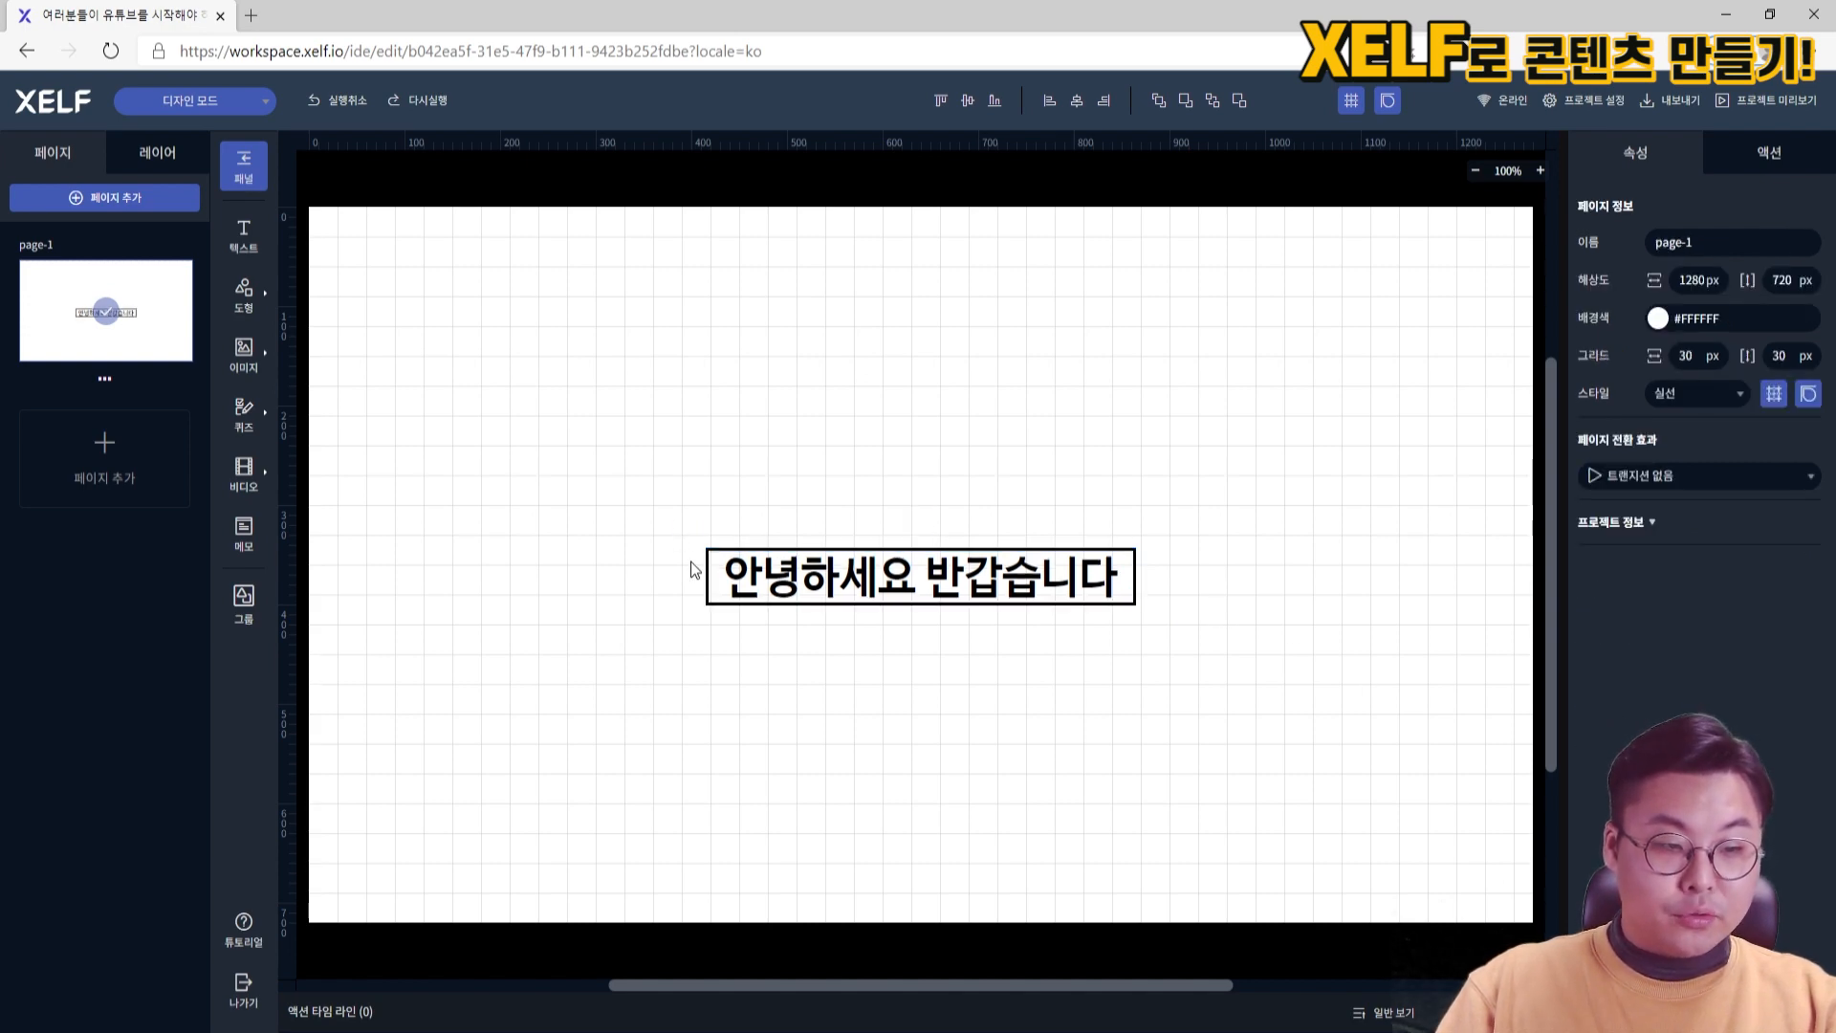
# Set the greeting text box's border colour to red (FF0000) and look at the swatch palette
pyautogui.click(918, 575)
pyautogui.click(1659, 747)
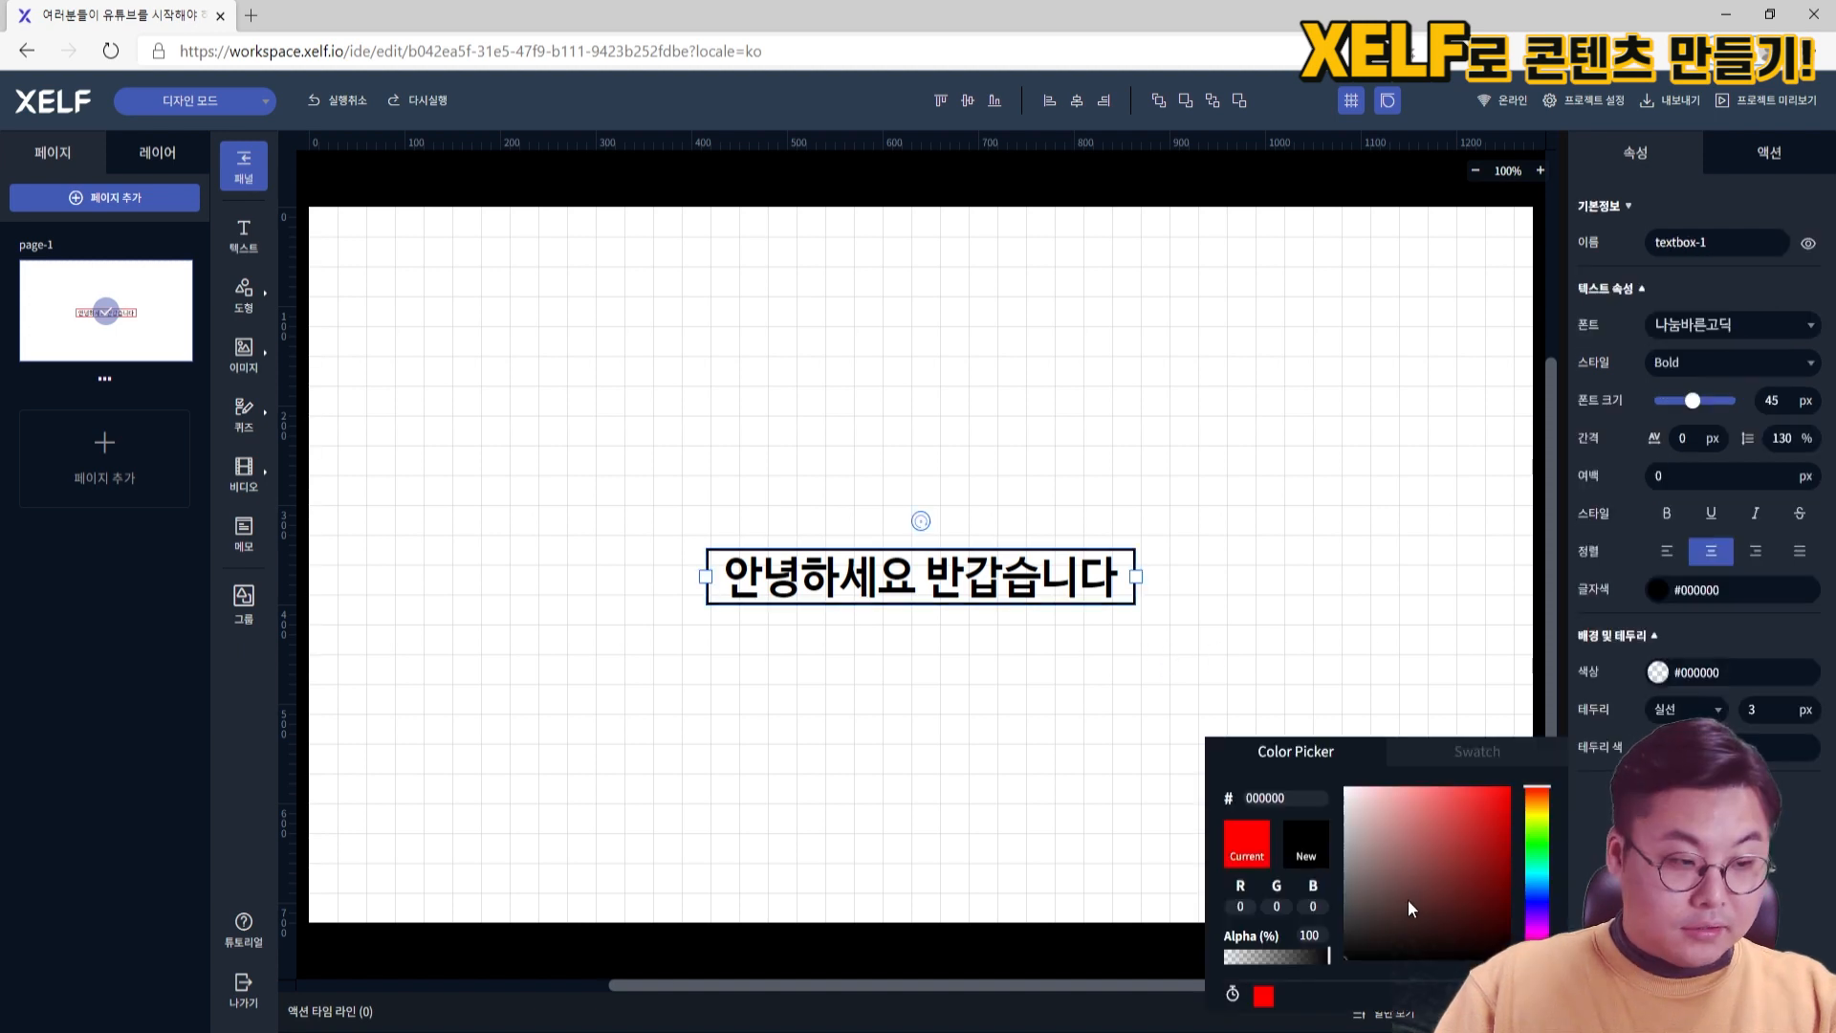
pyautogui.moveTo(1477, 831)
pyautogui.mouseDown()
pyautogui.moveTo(1528, 787)
pyautogui.moveTo(1553, 805)
pyautogui.moveTo(1554, 910)
pyautogui.moveTo(1556, 781)
pyautogui.mouseUp()
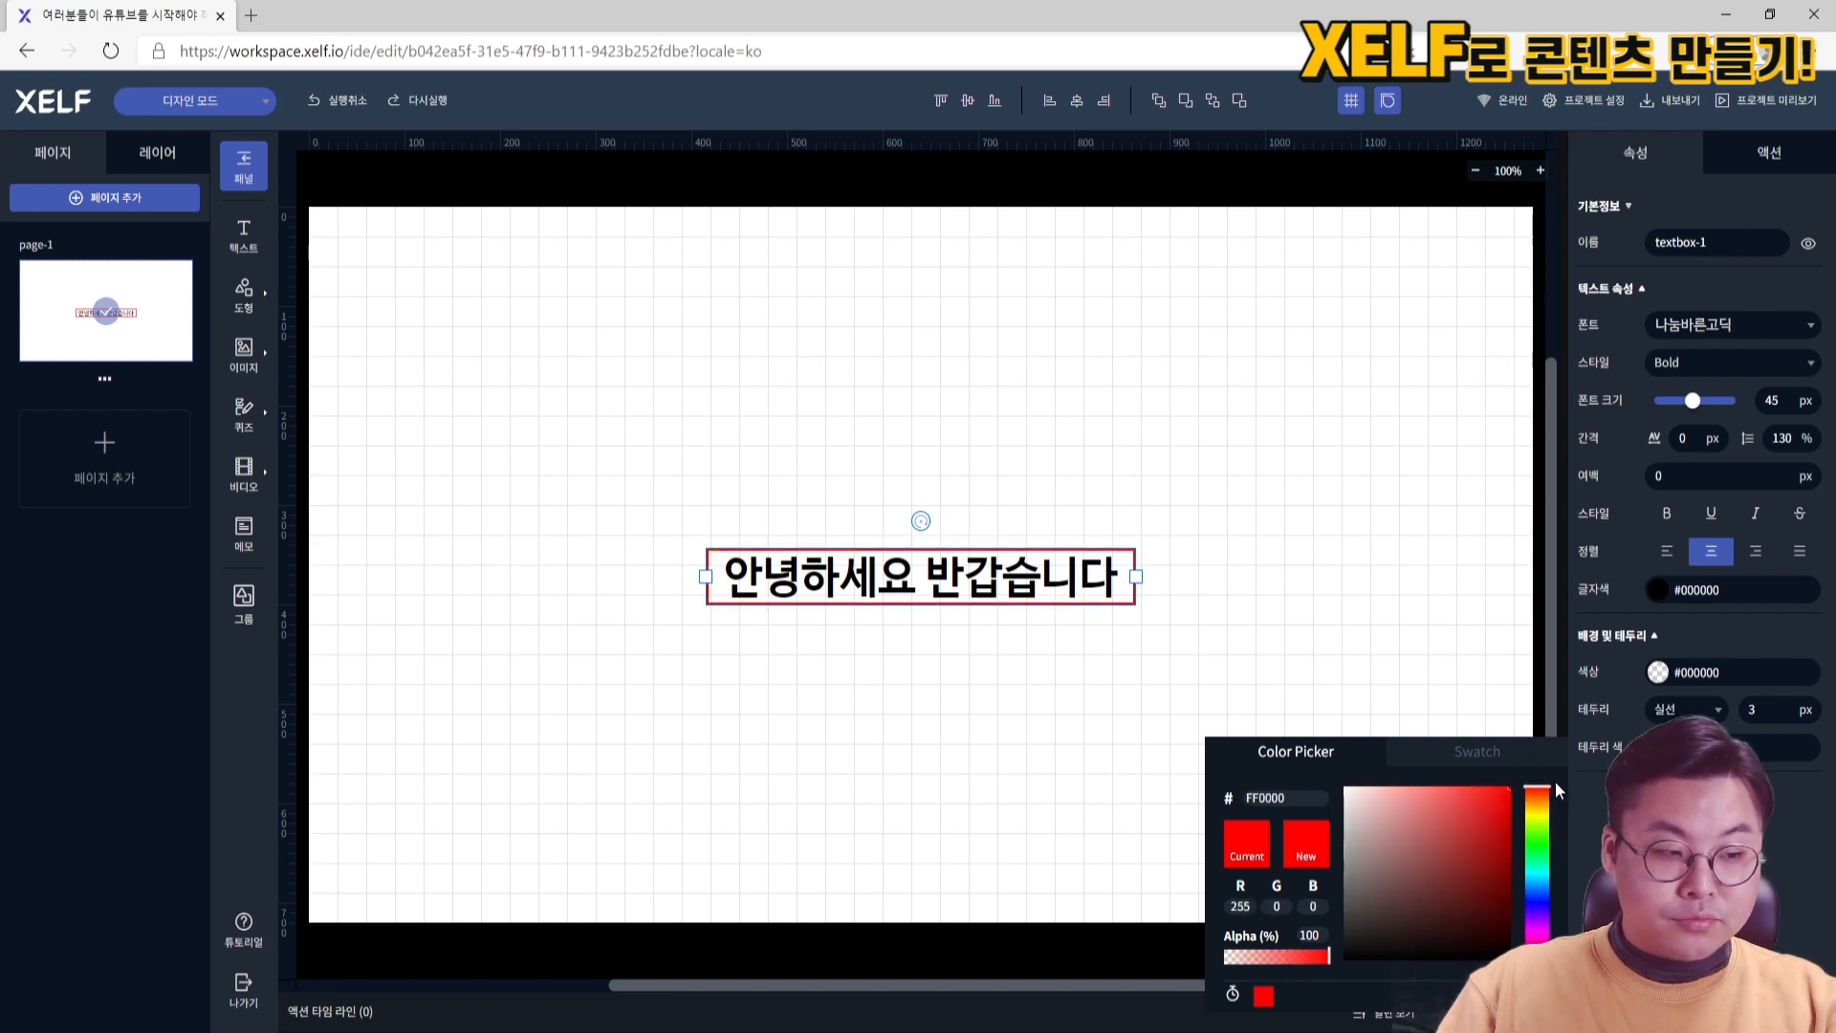
pyautogui.click(1482, 761)
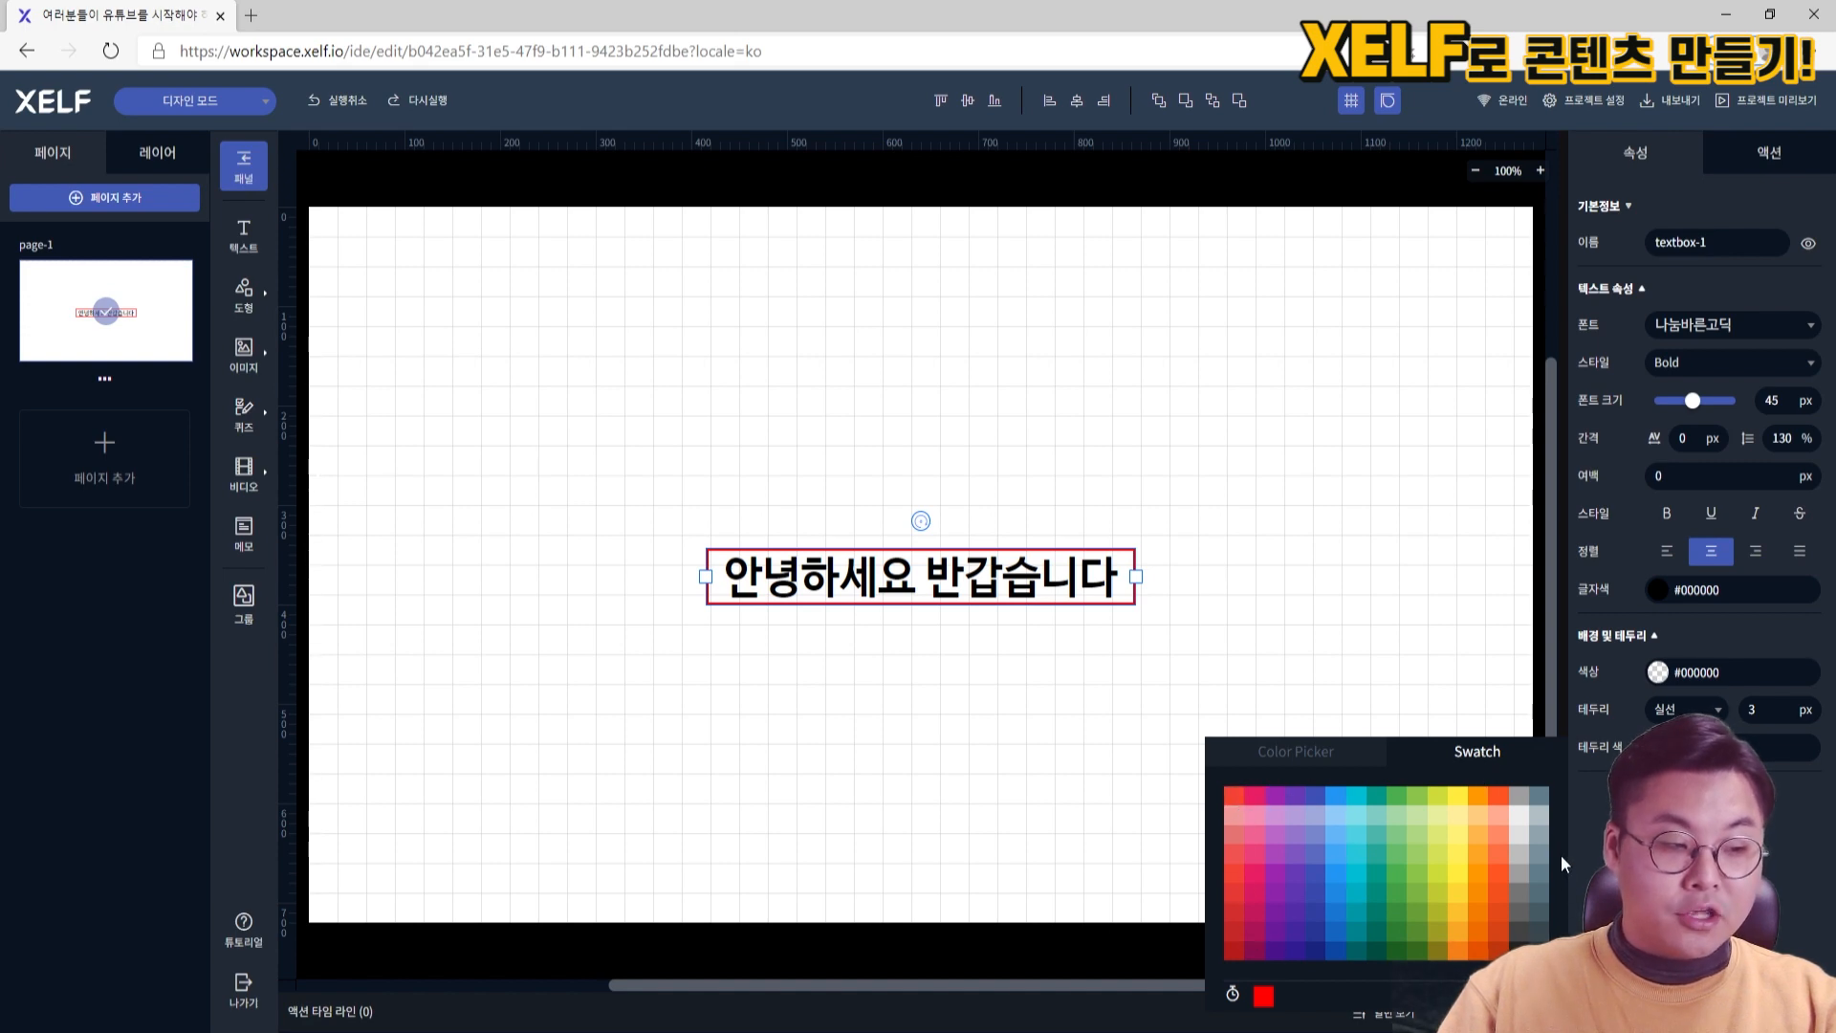
pyautogui.click(1249, 646)
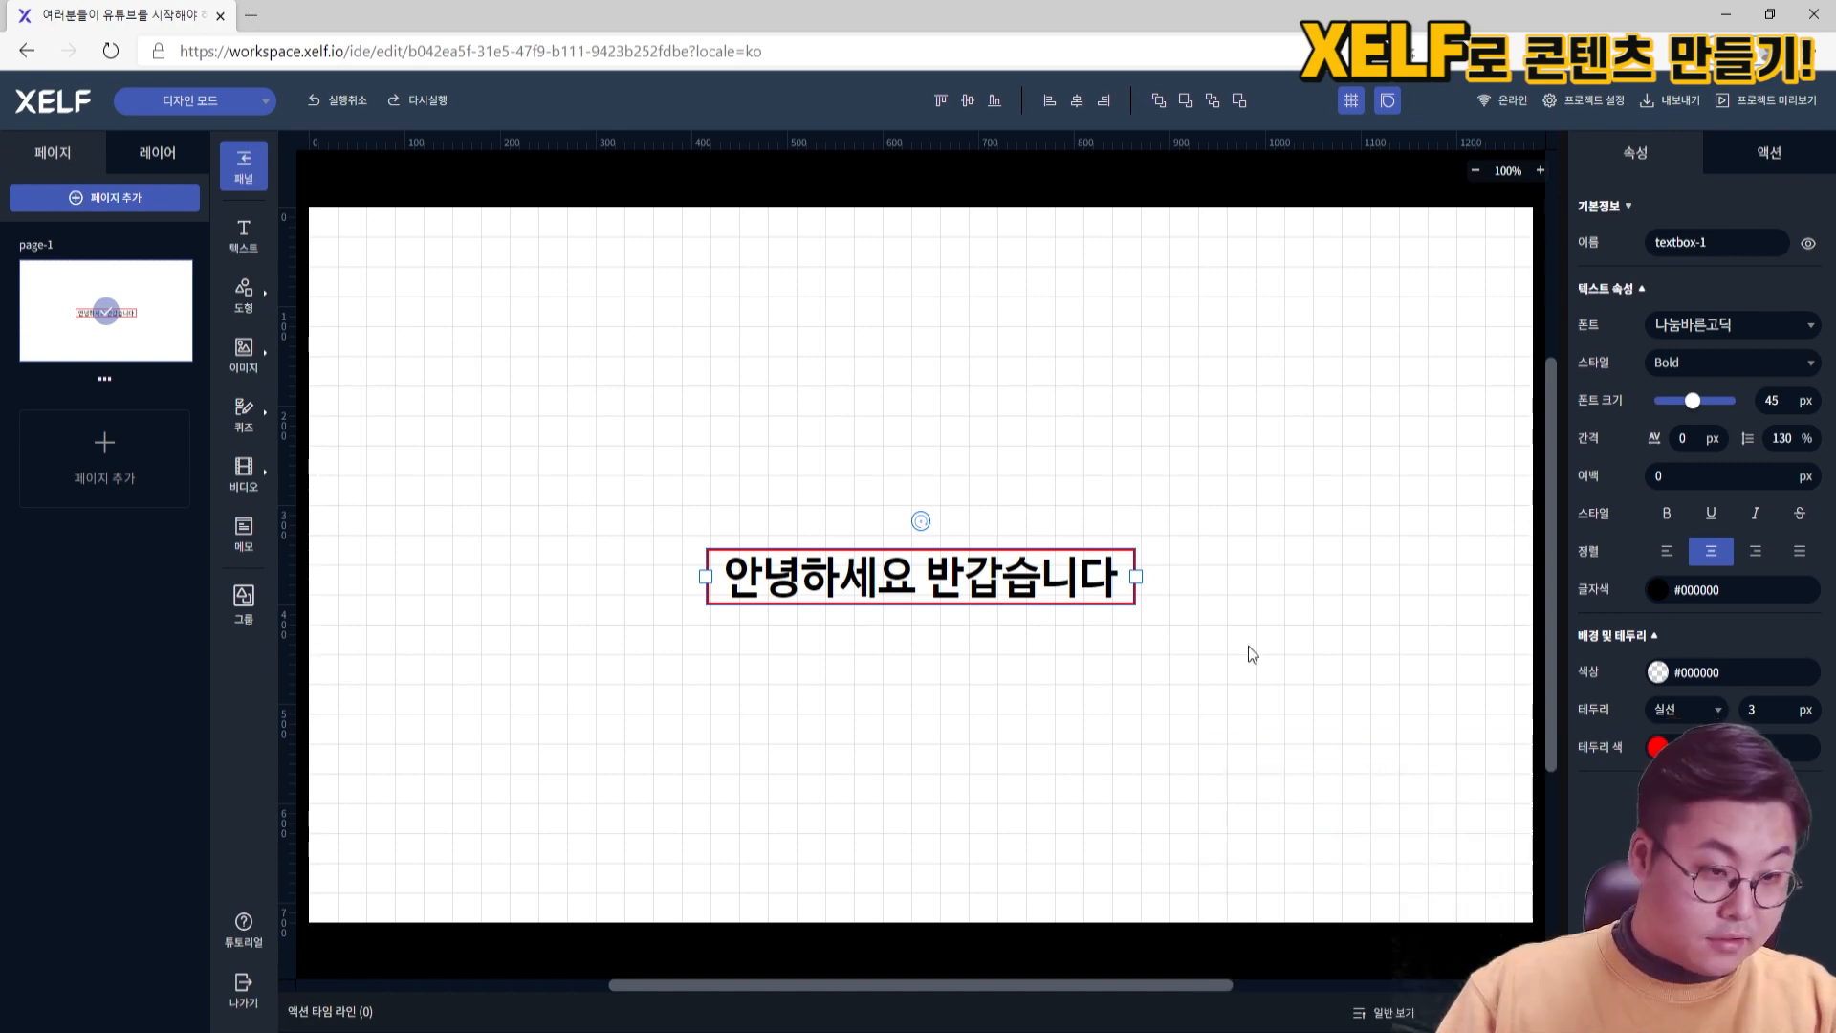
# Move the greeting text box up to the top edge area of the page
pyautogui.click(1219, 646)
pyautogui.moveTo(1009, 555); pyautogui.dragTo(984, 241)
pyautogui.click(331, 313)
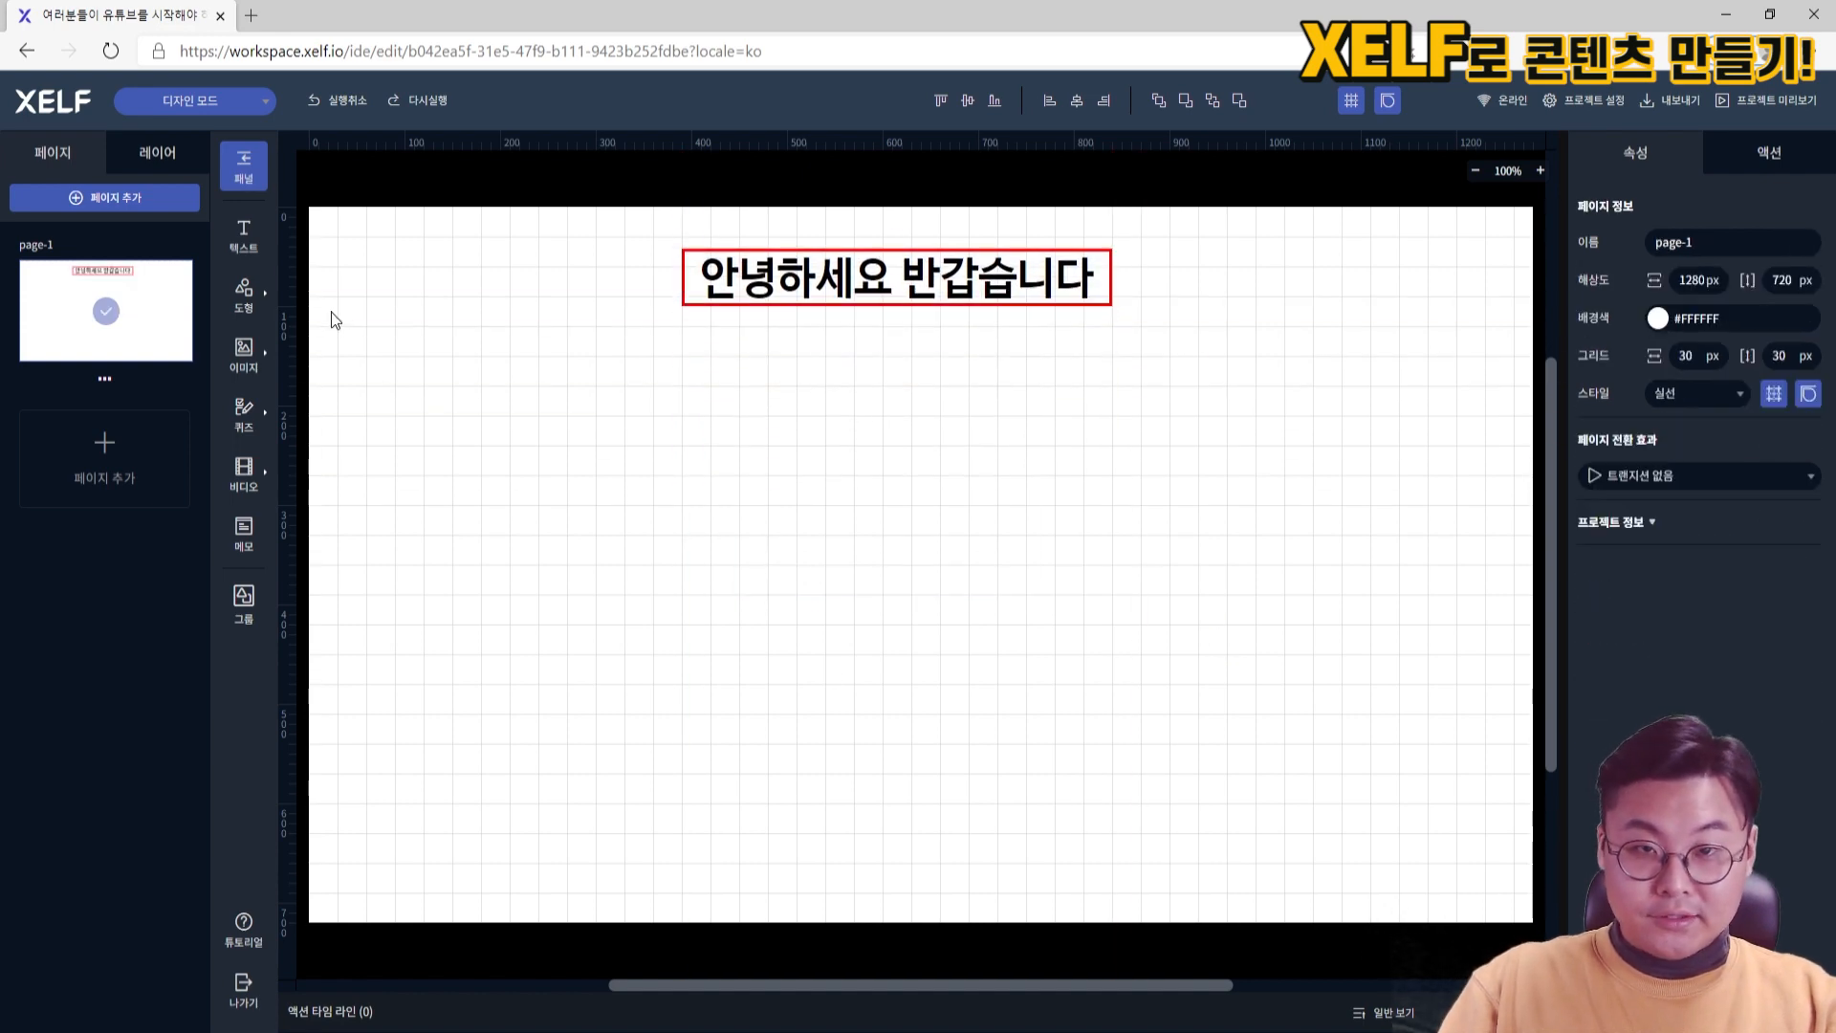
# Insert a shape in the page's left half, change it to a right-pointing arrow and enlarge it
pyautogui.click(247, 304)
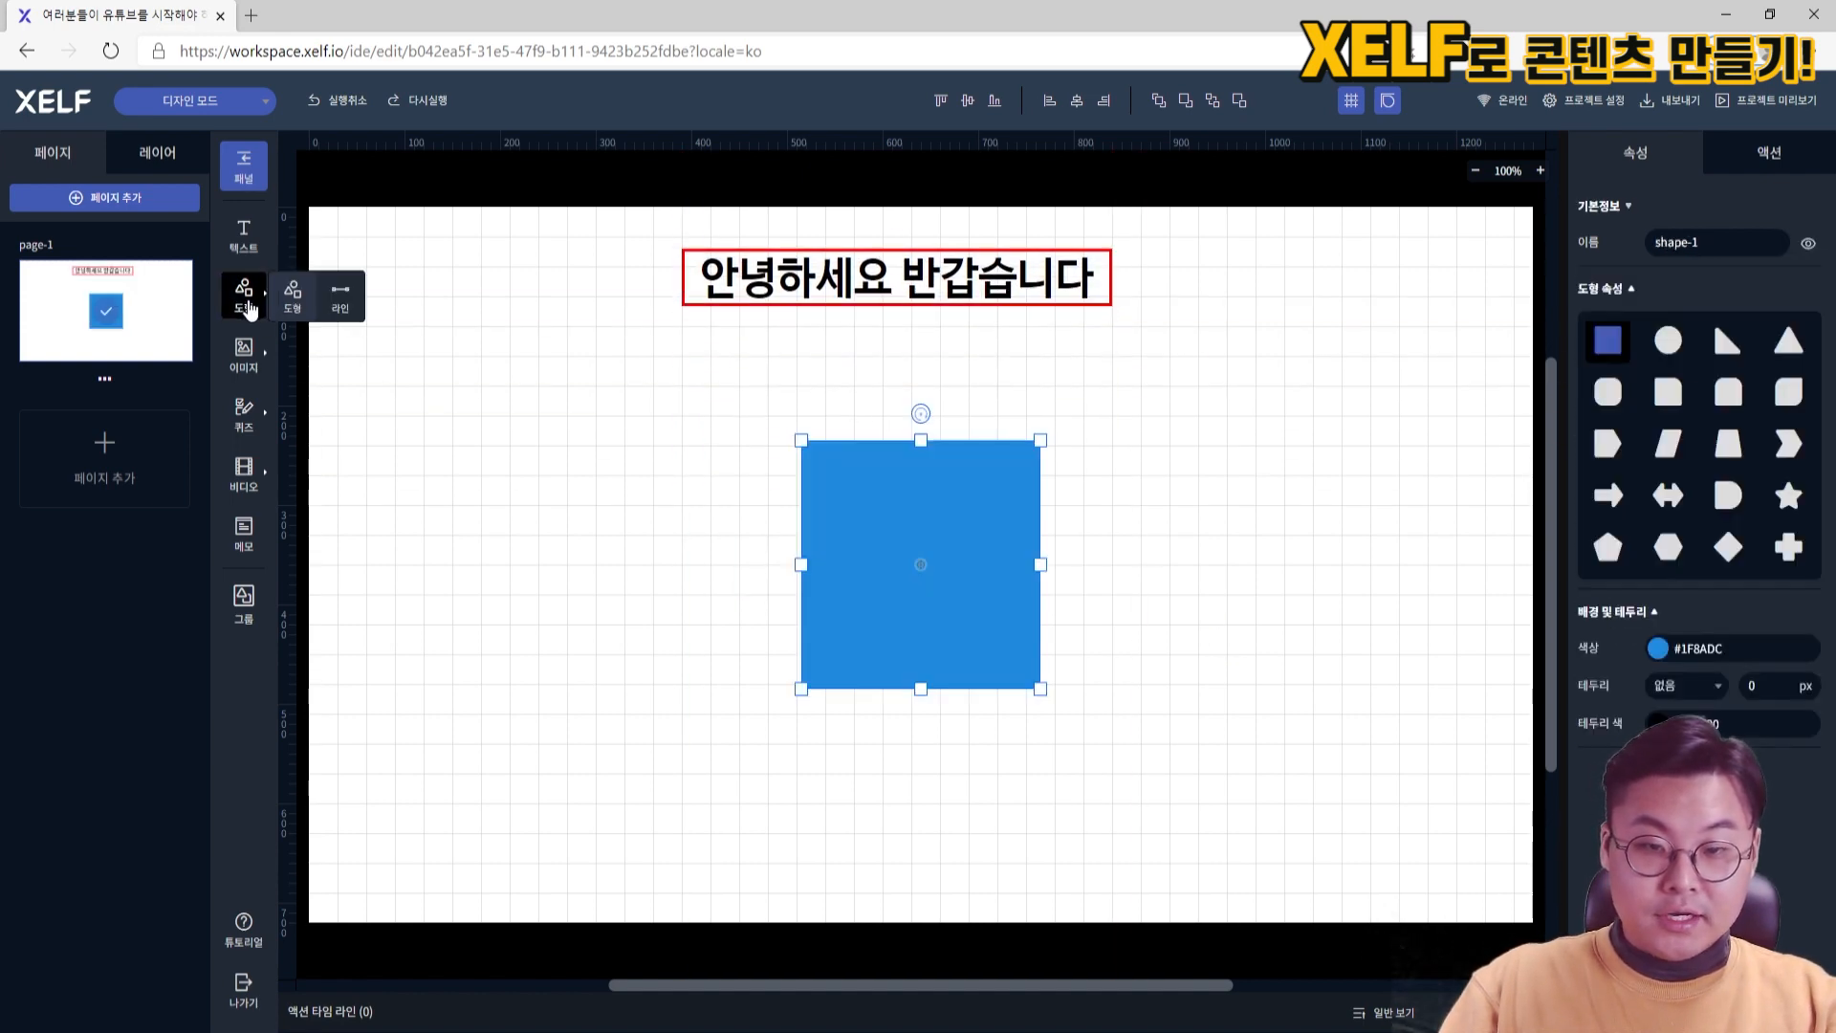
pyautogui.moveTo(839, 542); pyautogui.dragTo(440, 453)
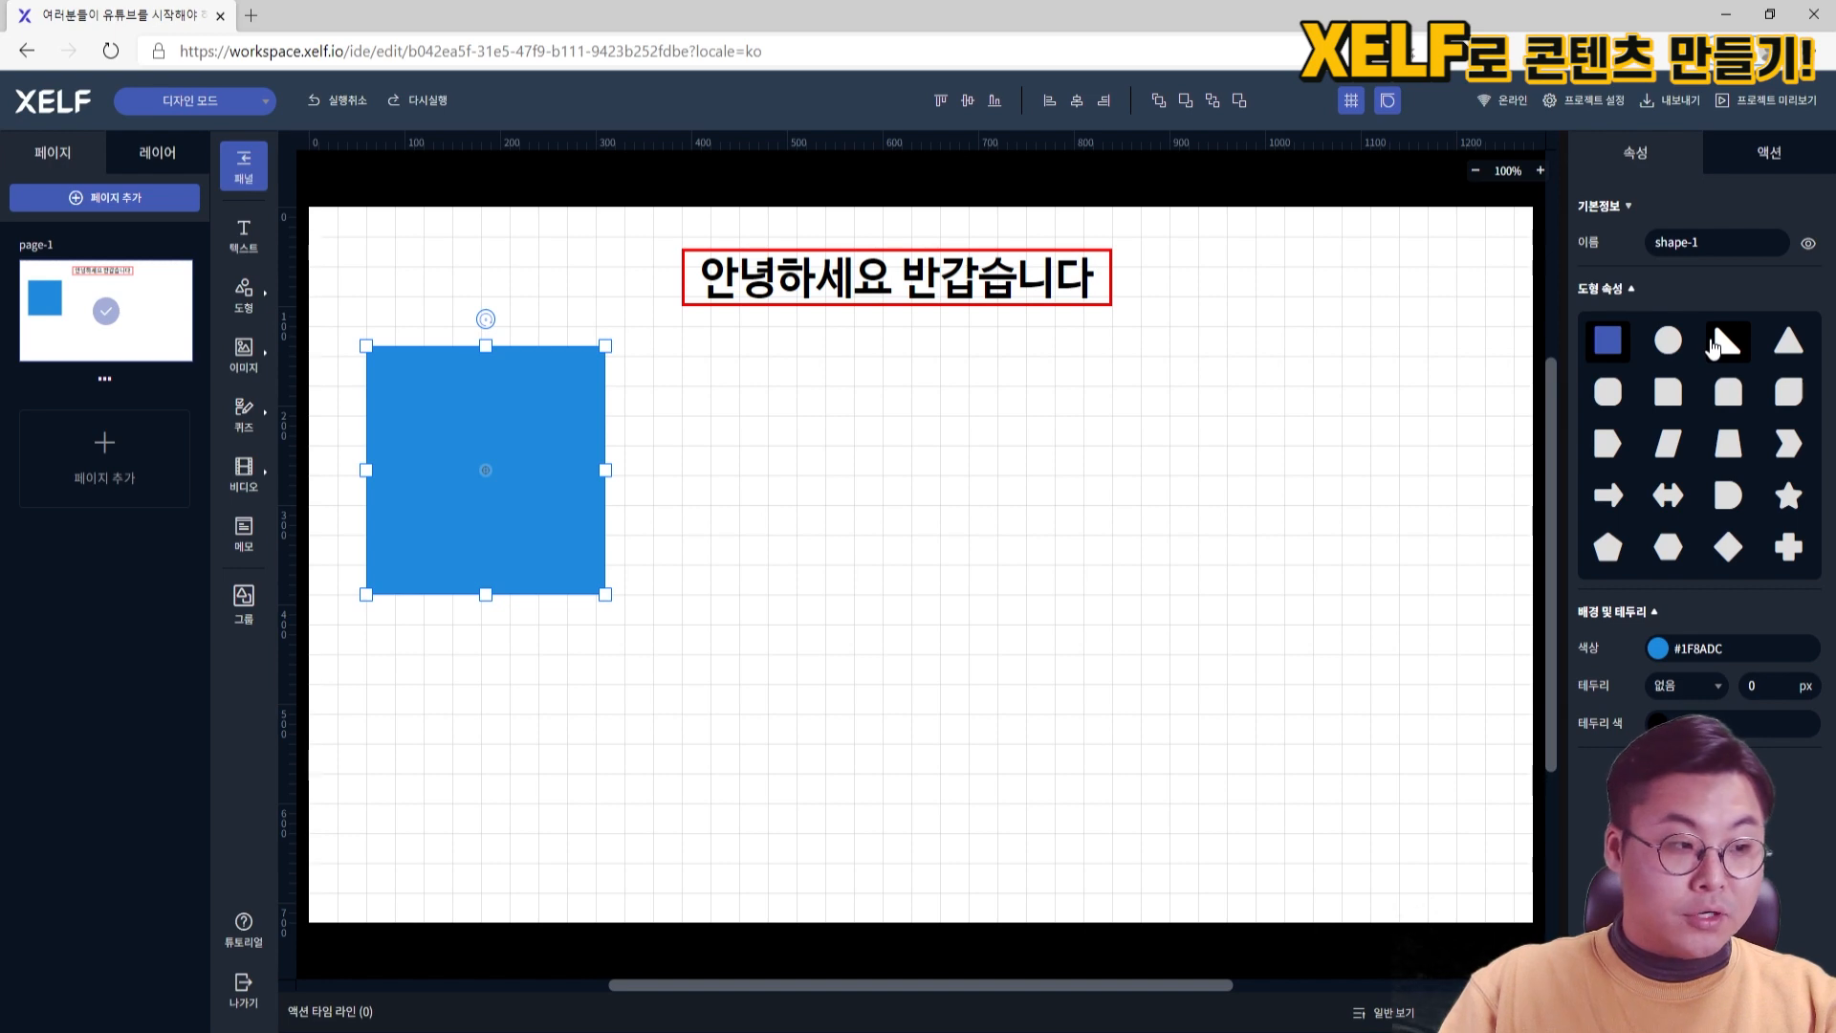
pyautogui.click(1607, 496)
pyautogui.moveTo(538, 467); pyautogui.dragTo(886, 548)
pyautogui.moveTo(633, 376); pyautogui.dragTo(709, 347)
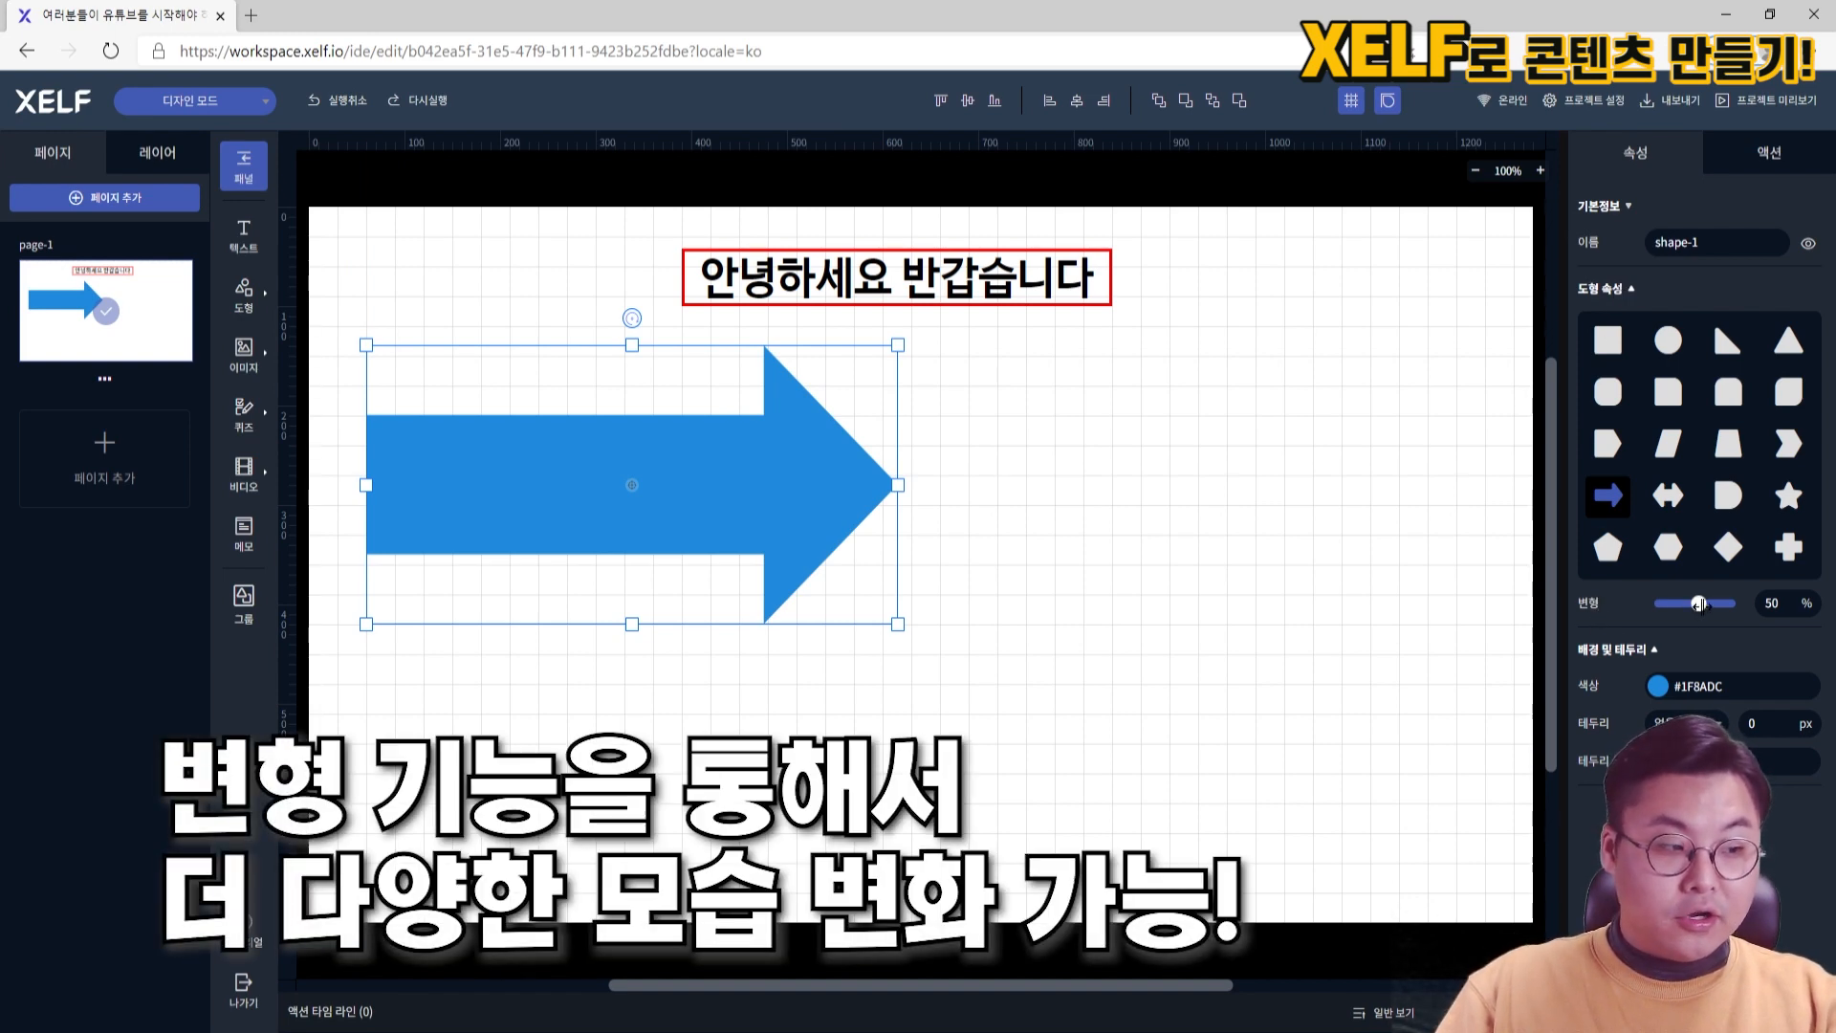
# Try a higher deformation (변형) value on the arrow and delete the arrow
pyautogui.moveTo(1700, 614)
pyautogui.mouseDown()
pyautogui.moveTo(1681, 612)
pyautogui.moveTo(1717, 603)
pyautogui.mouseUp()
pyautogui.click(1185, 521)
pyautogui.click(785, 450)
pyautogui.press('Delete')
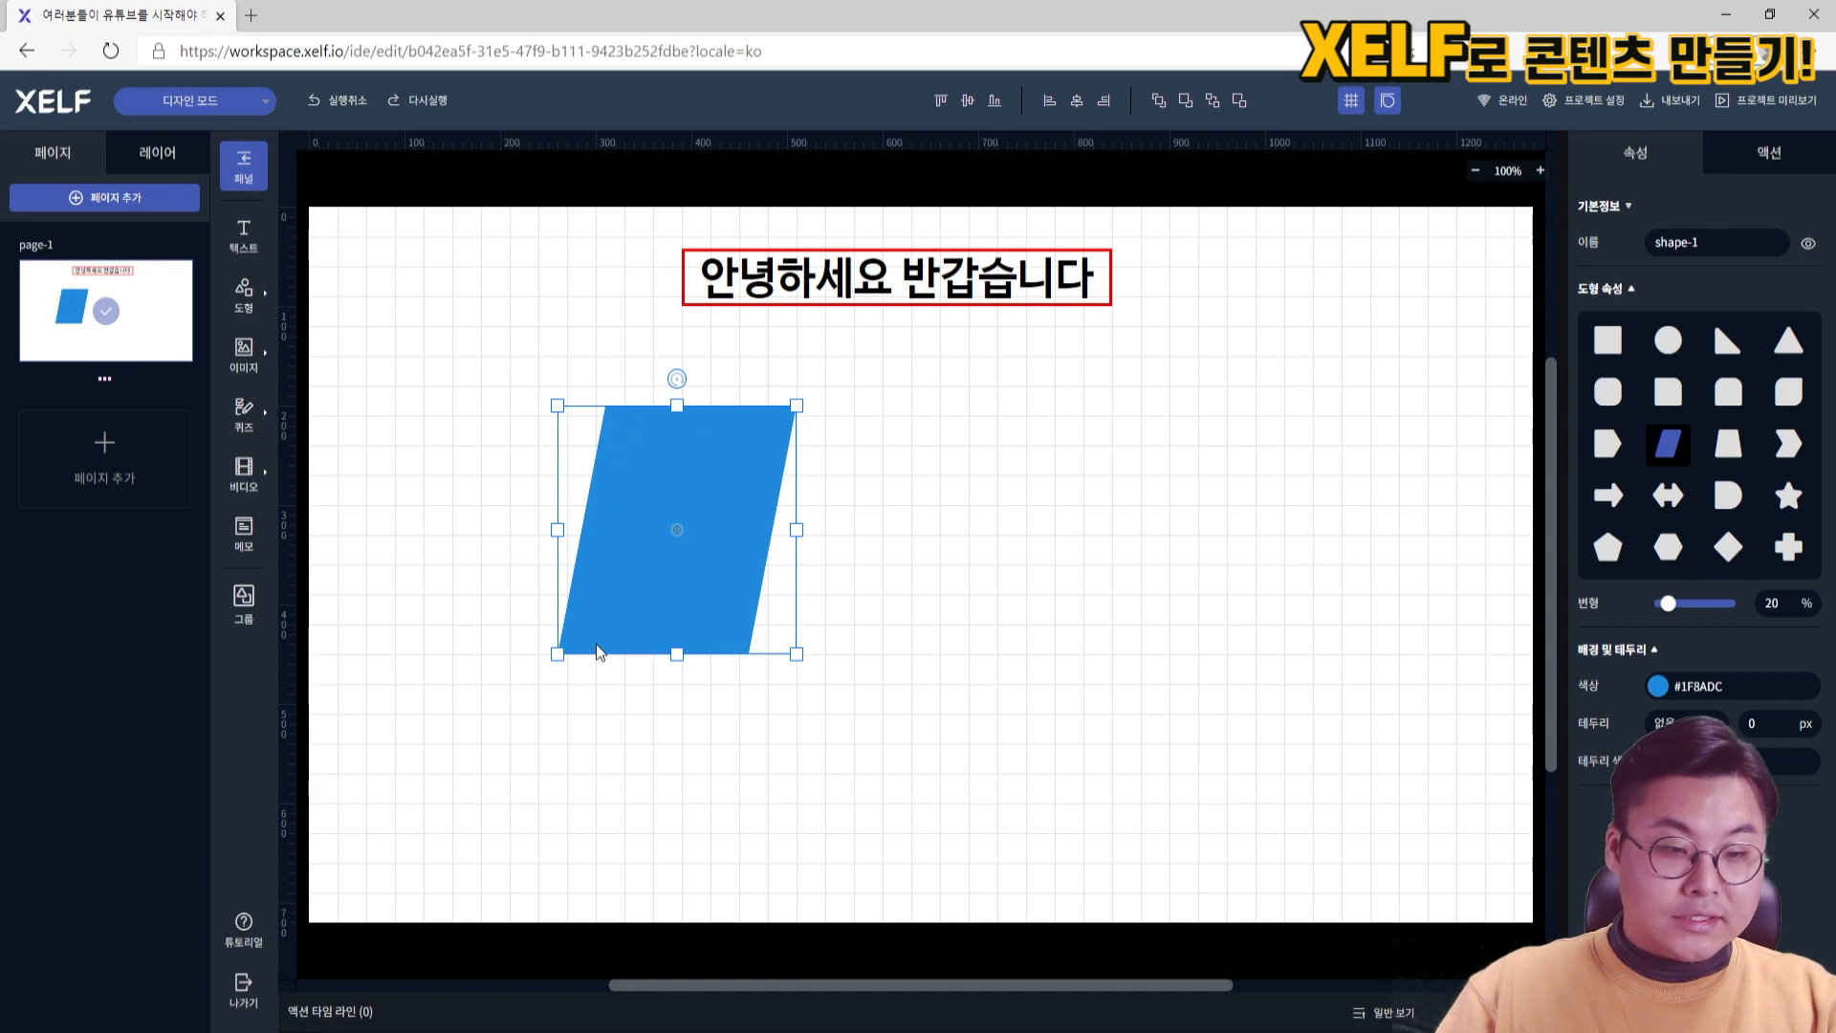
# Move the blue parallelogram toward the page's left edge, widen it and try a deformation (변형) of 43%
pyautogui.moveTo(746, 485); pyautogui.dragTo(603, 455)
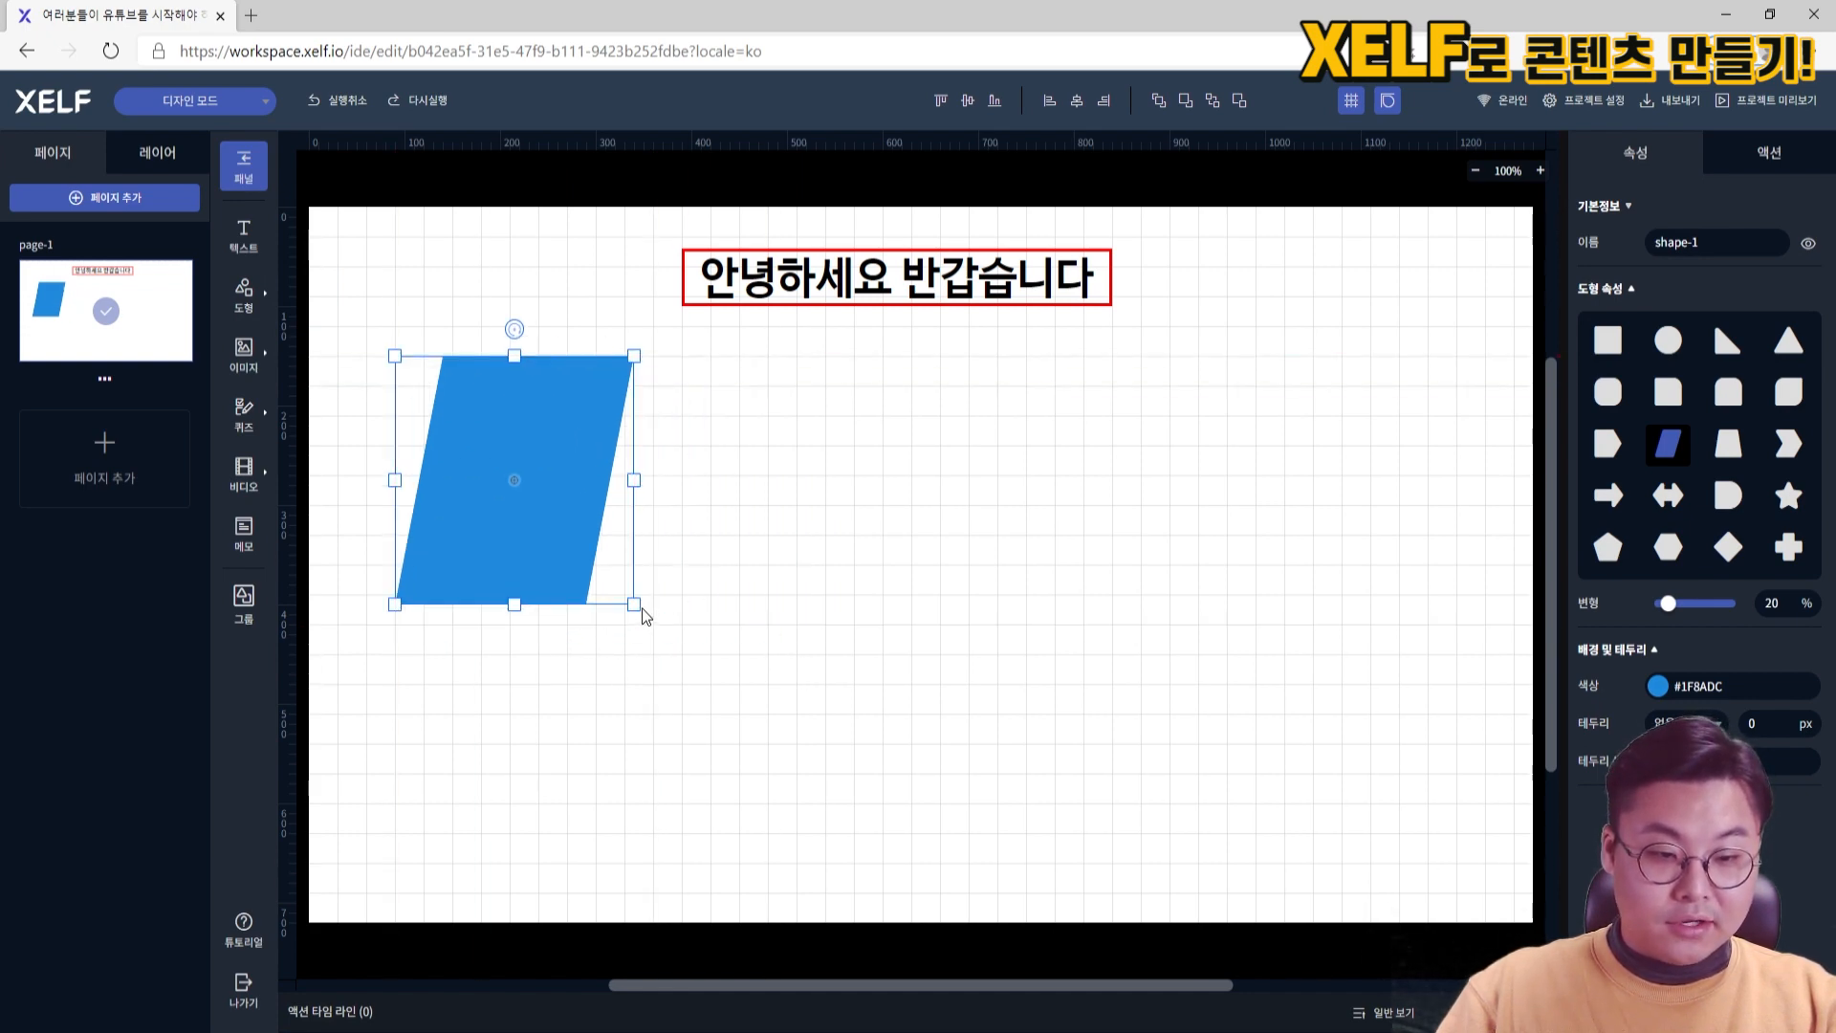
pyautogui.moveTo(635, 481); pyautogui.dragTo(771, 502)
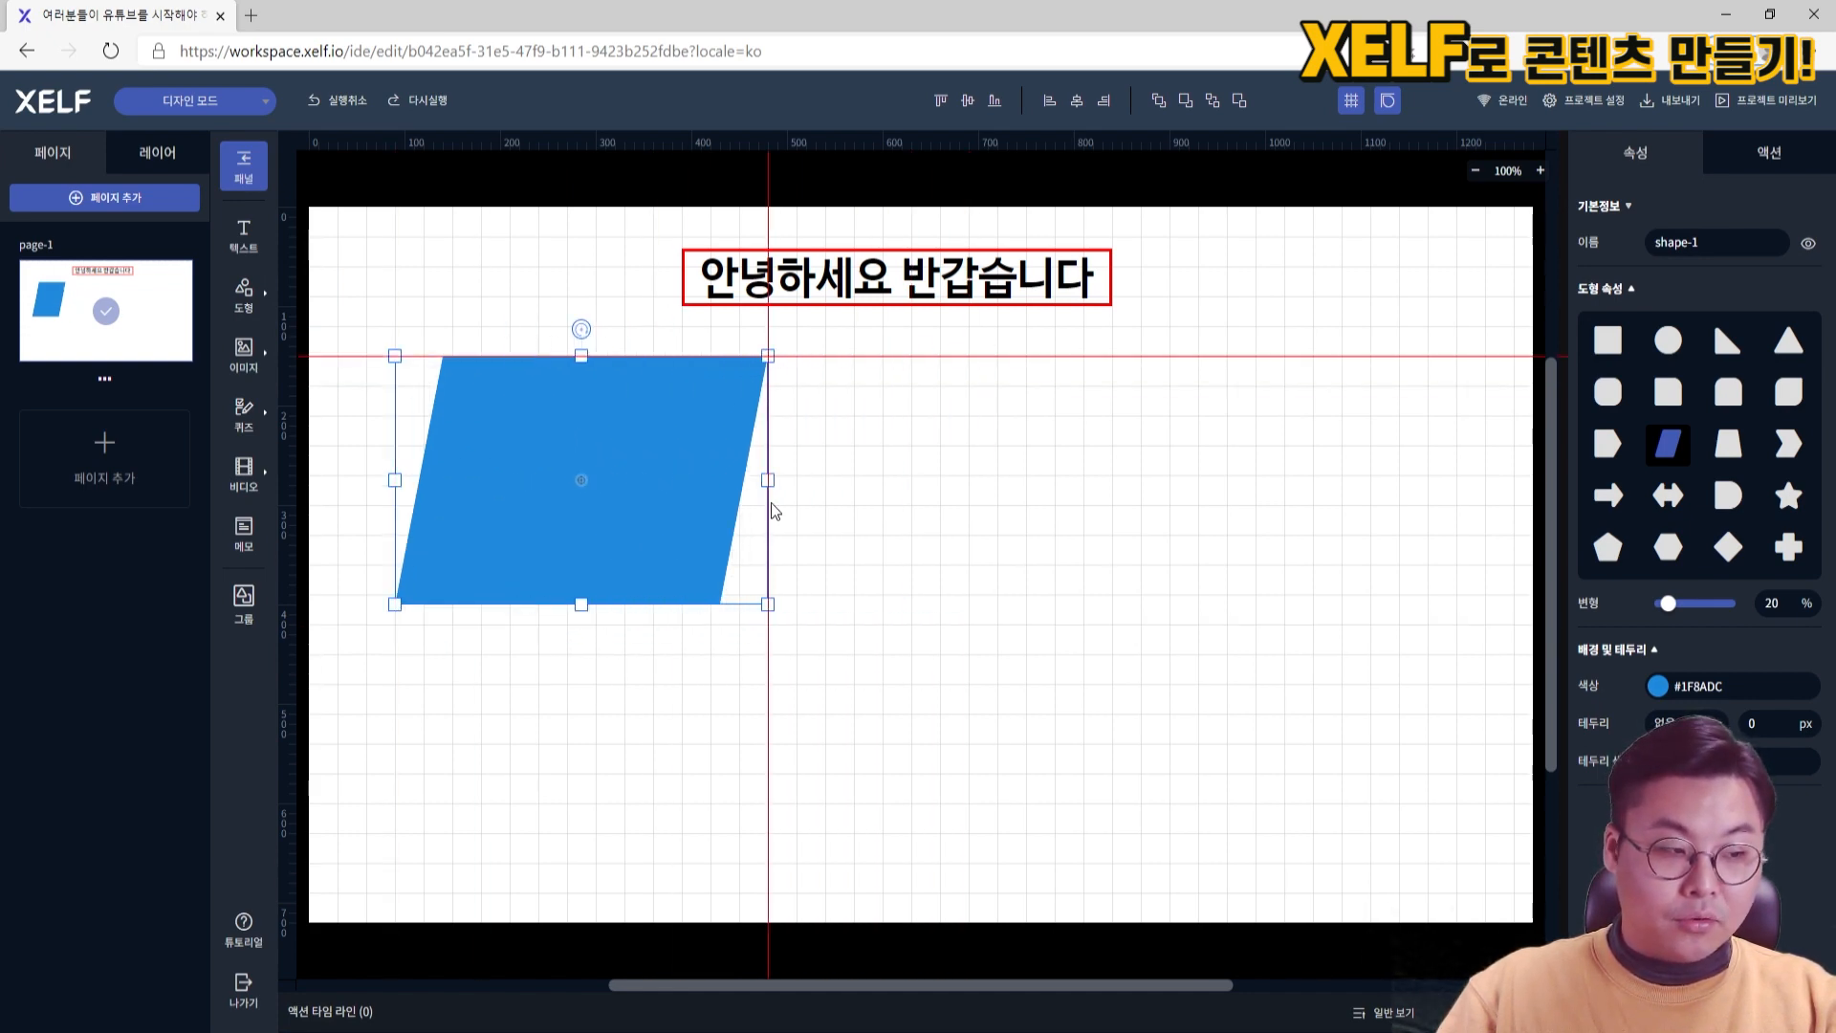
pyautogui.moveTo(1669, 604); pyautogui.dragTo(1692, 604)
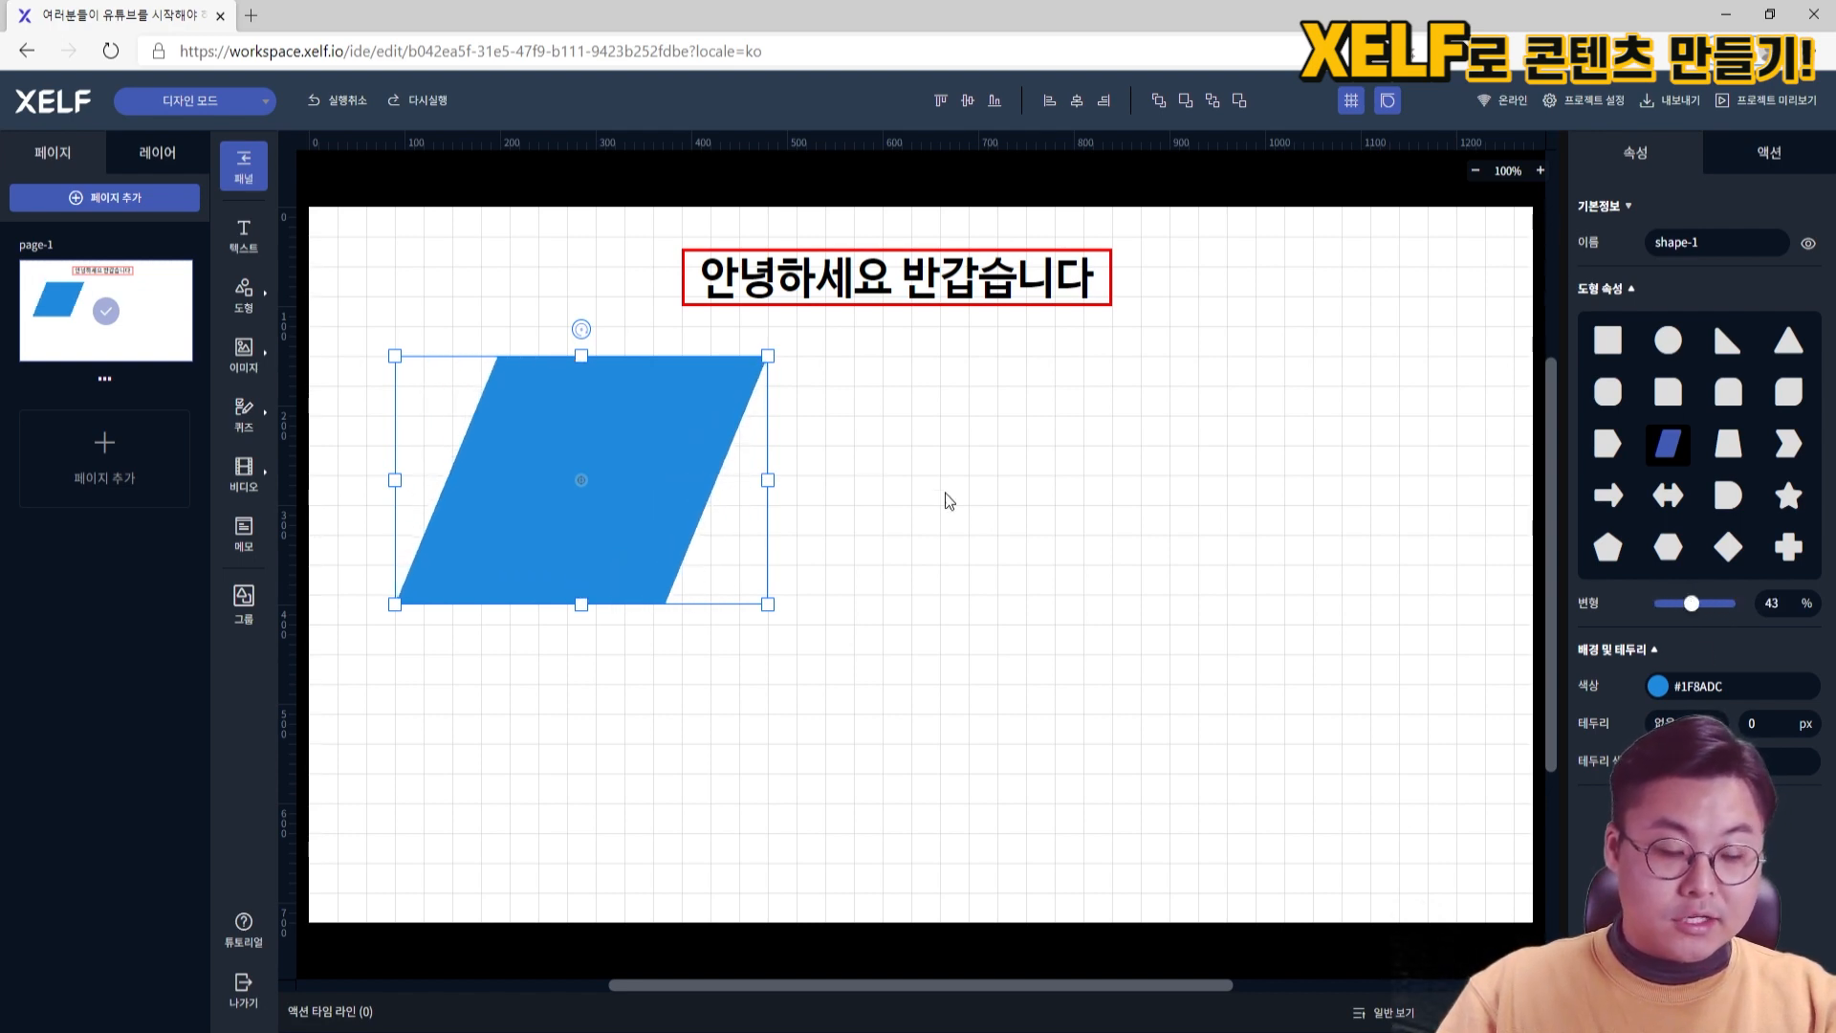
pyautogui.moveTo(768, 605)
pyautogui.mouseDown()
pyautogui.moveTo(1161, 763)
pyautogui.moveTo(1129, 705)
pyautogui.moveTo(708, 590)
pyautogui.moveTo(740, 613)
pyautogui.mouseUp()
pyautogui.moveTo(1692, 603)
pyautogui.mouseDown()
pyautogui.moveTo(1676, 604)
pyautogui.moveTo(1701, 604)
pyautogui.moveTo(1684, 638)
pyautogui.moveTo(1705, 627)
pyautogui.mouseUp()
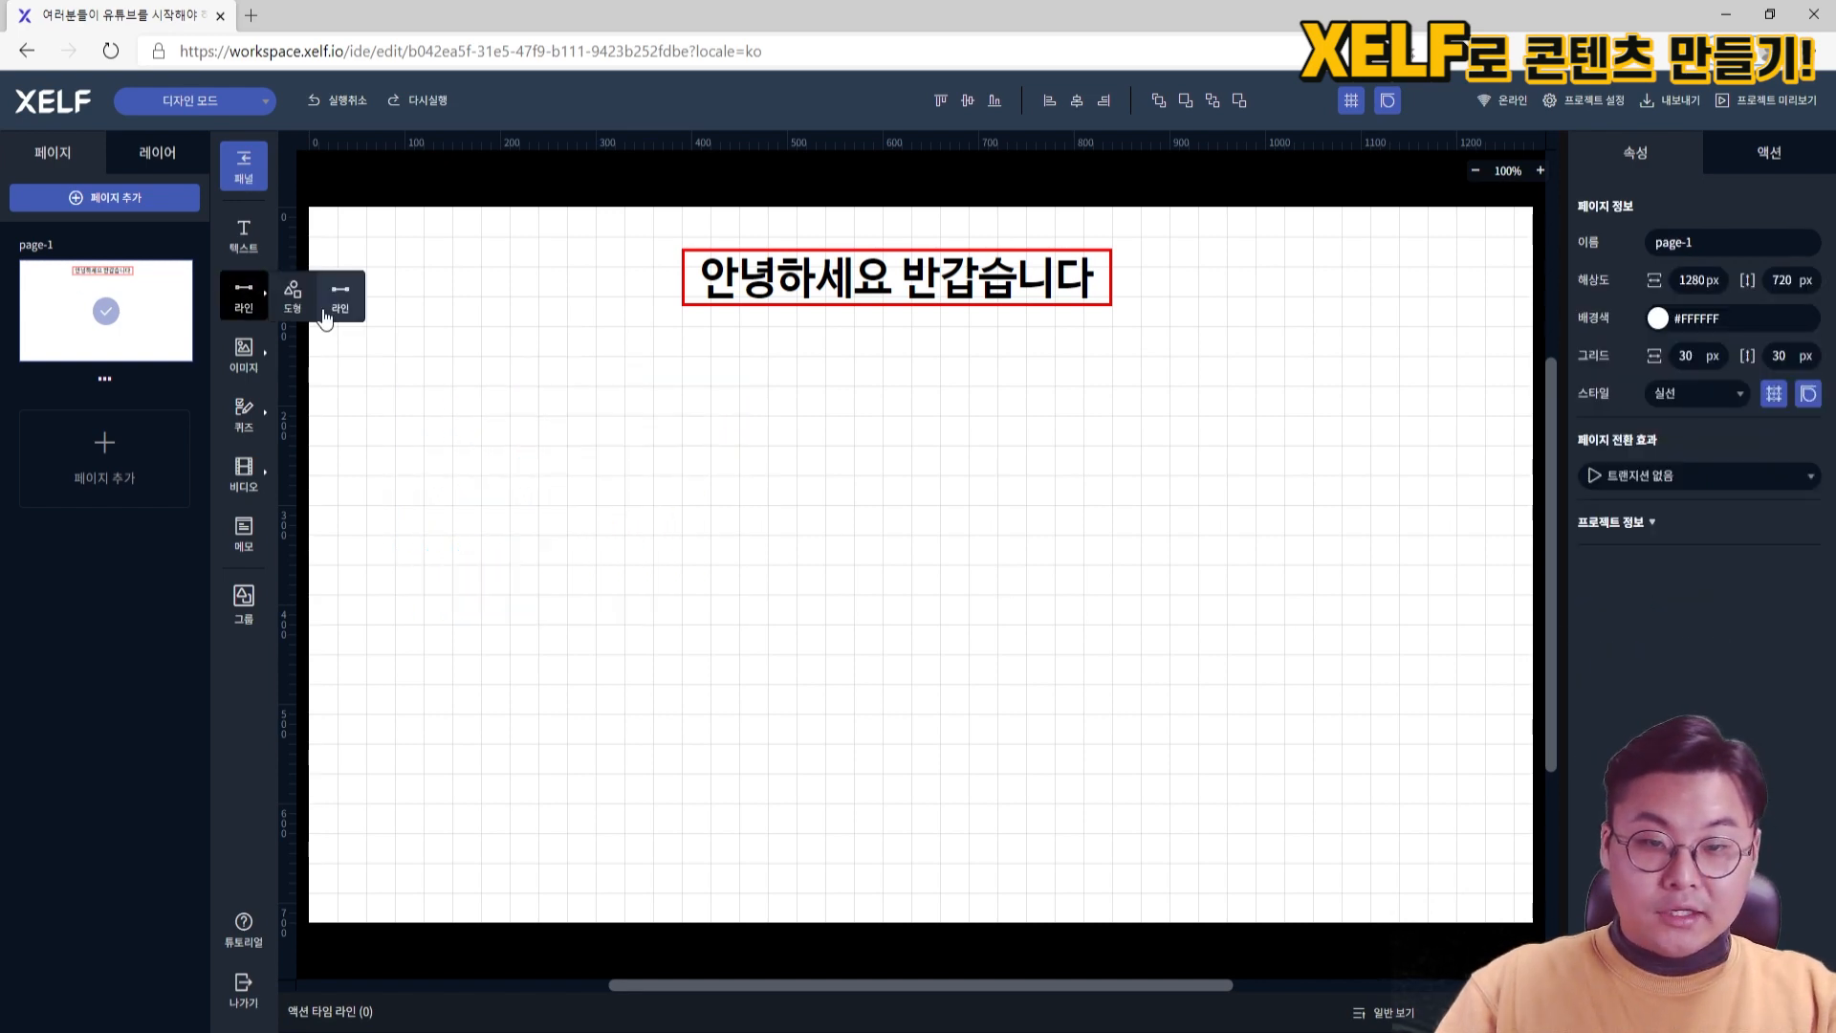
# Insert a line, shift it toward the page's left half and give its start point (시작점) an arrowhead
pyautogui.click(342, 320)
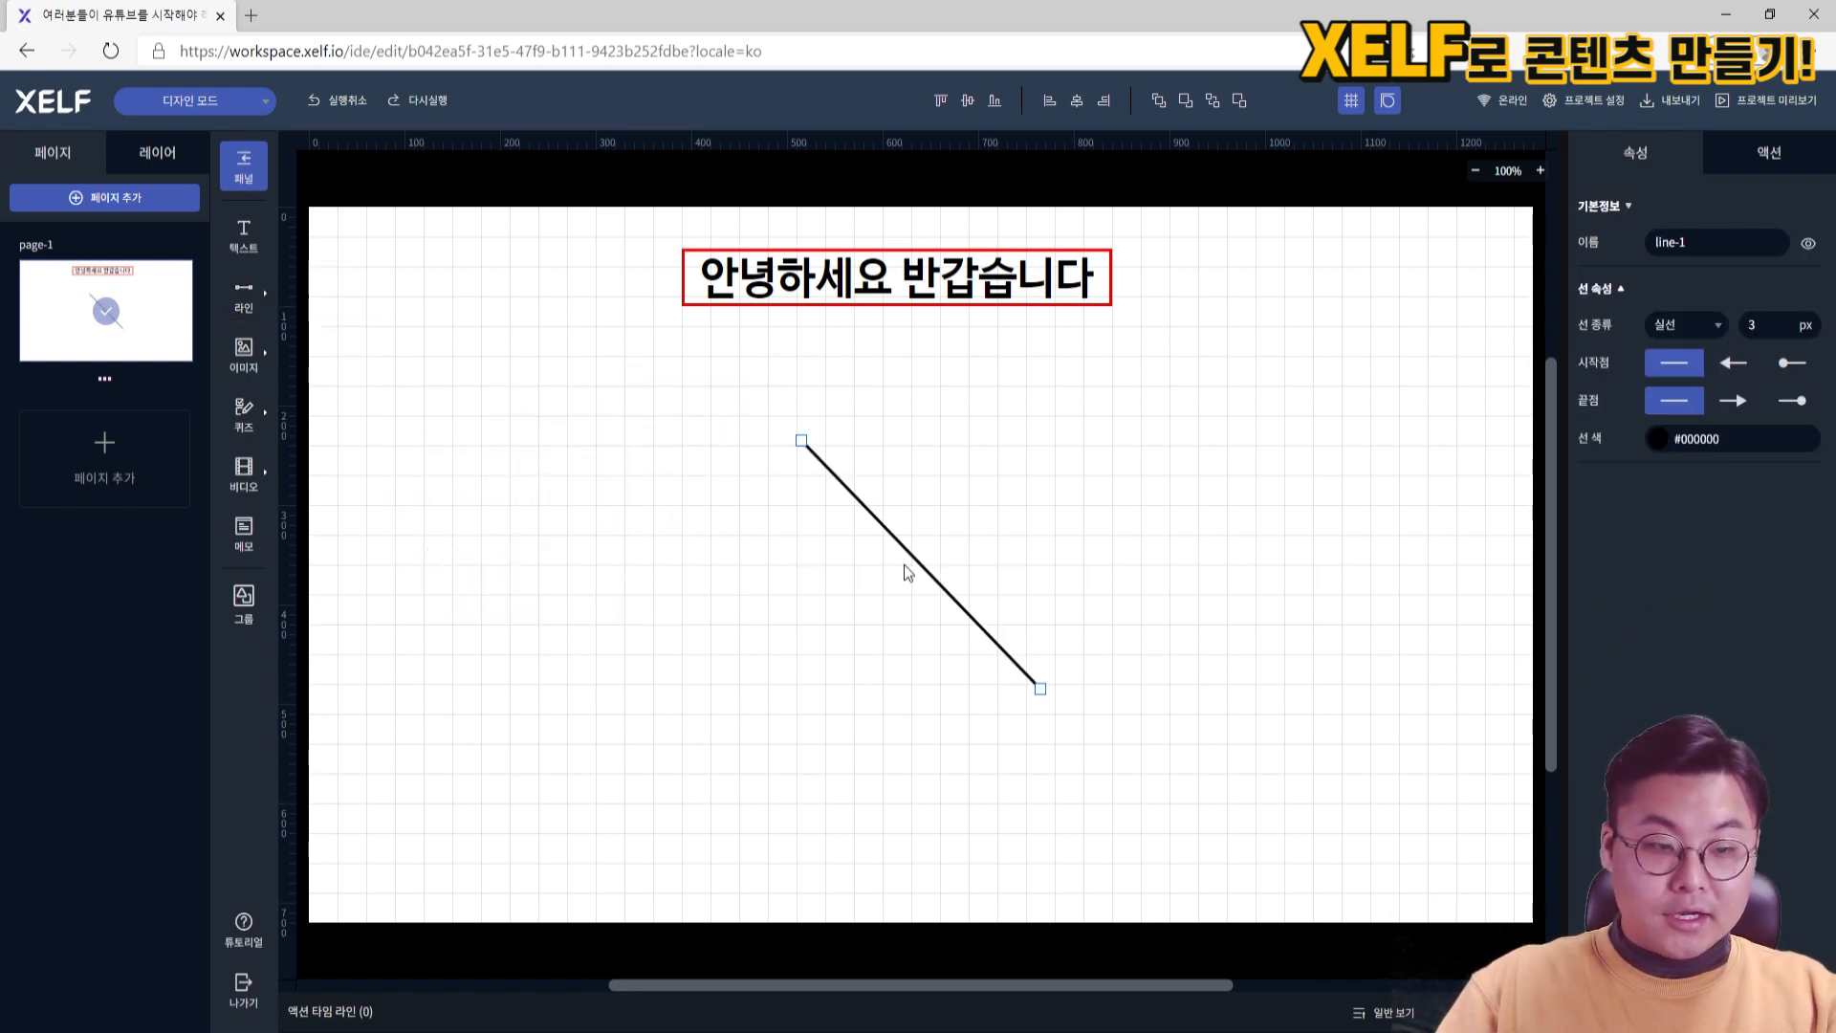
pyautogui.moveTo(908, 559); pyautogui.dragTo(705, 515)
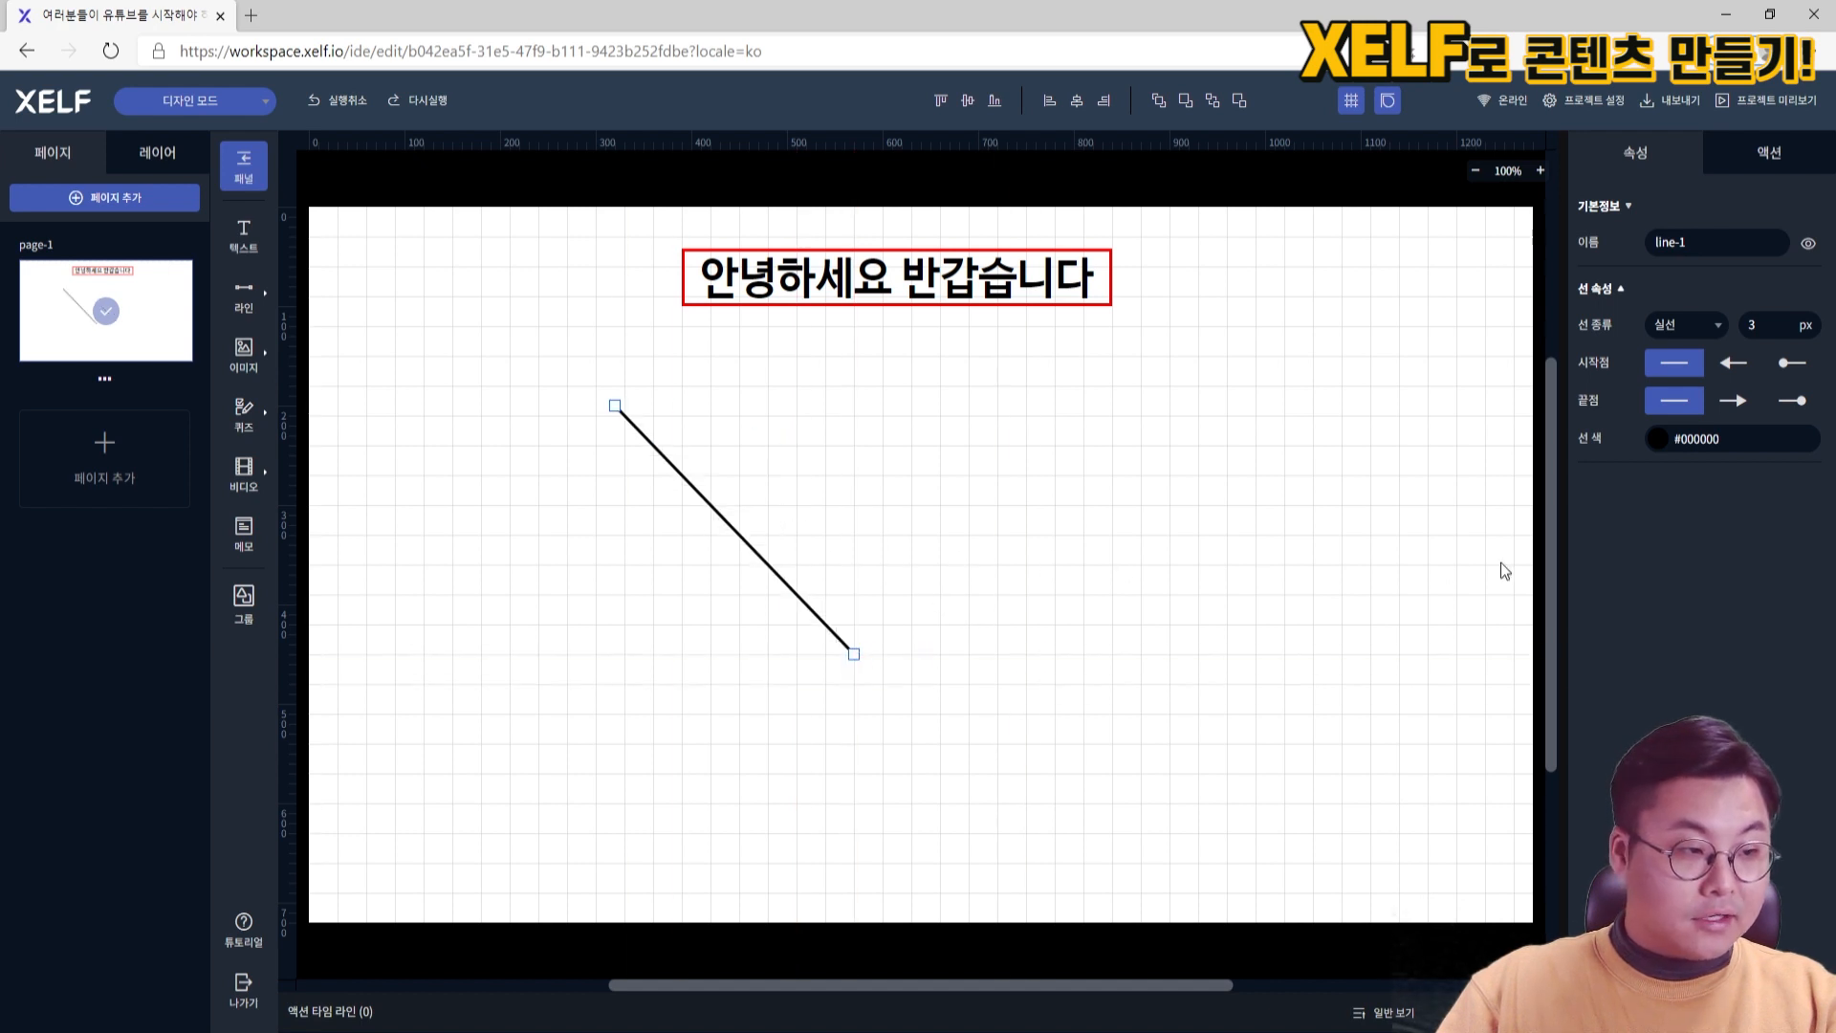
pyautogui.click(1791, 366)
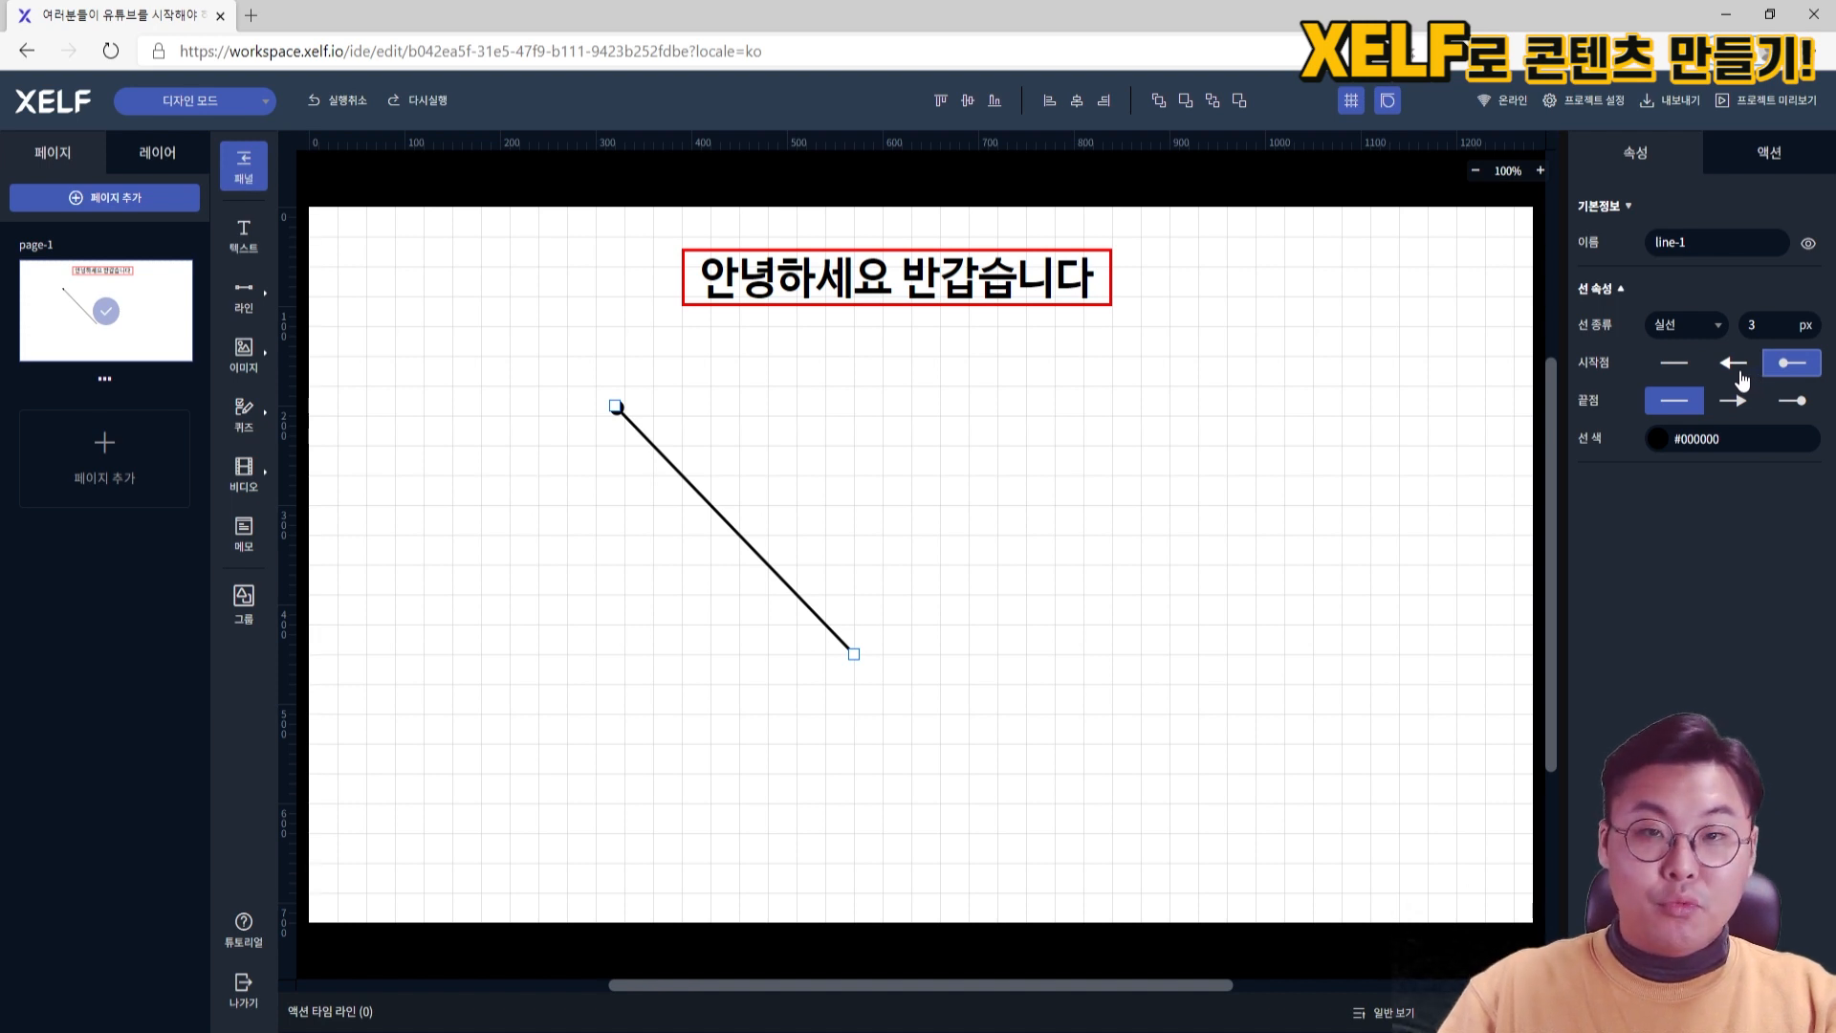
pyautogui.click(1736, 366)
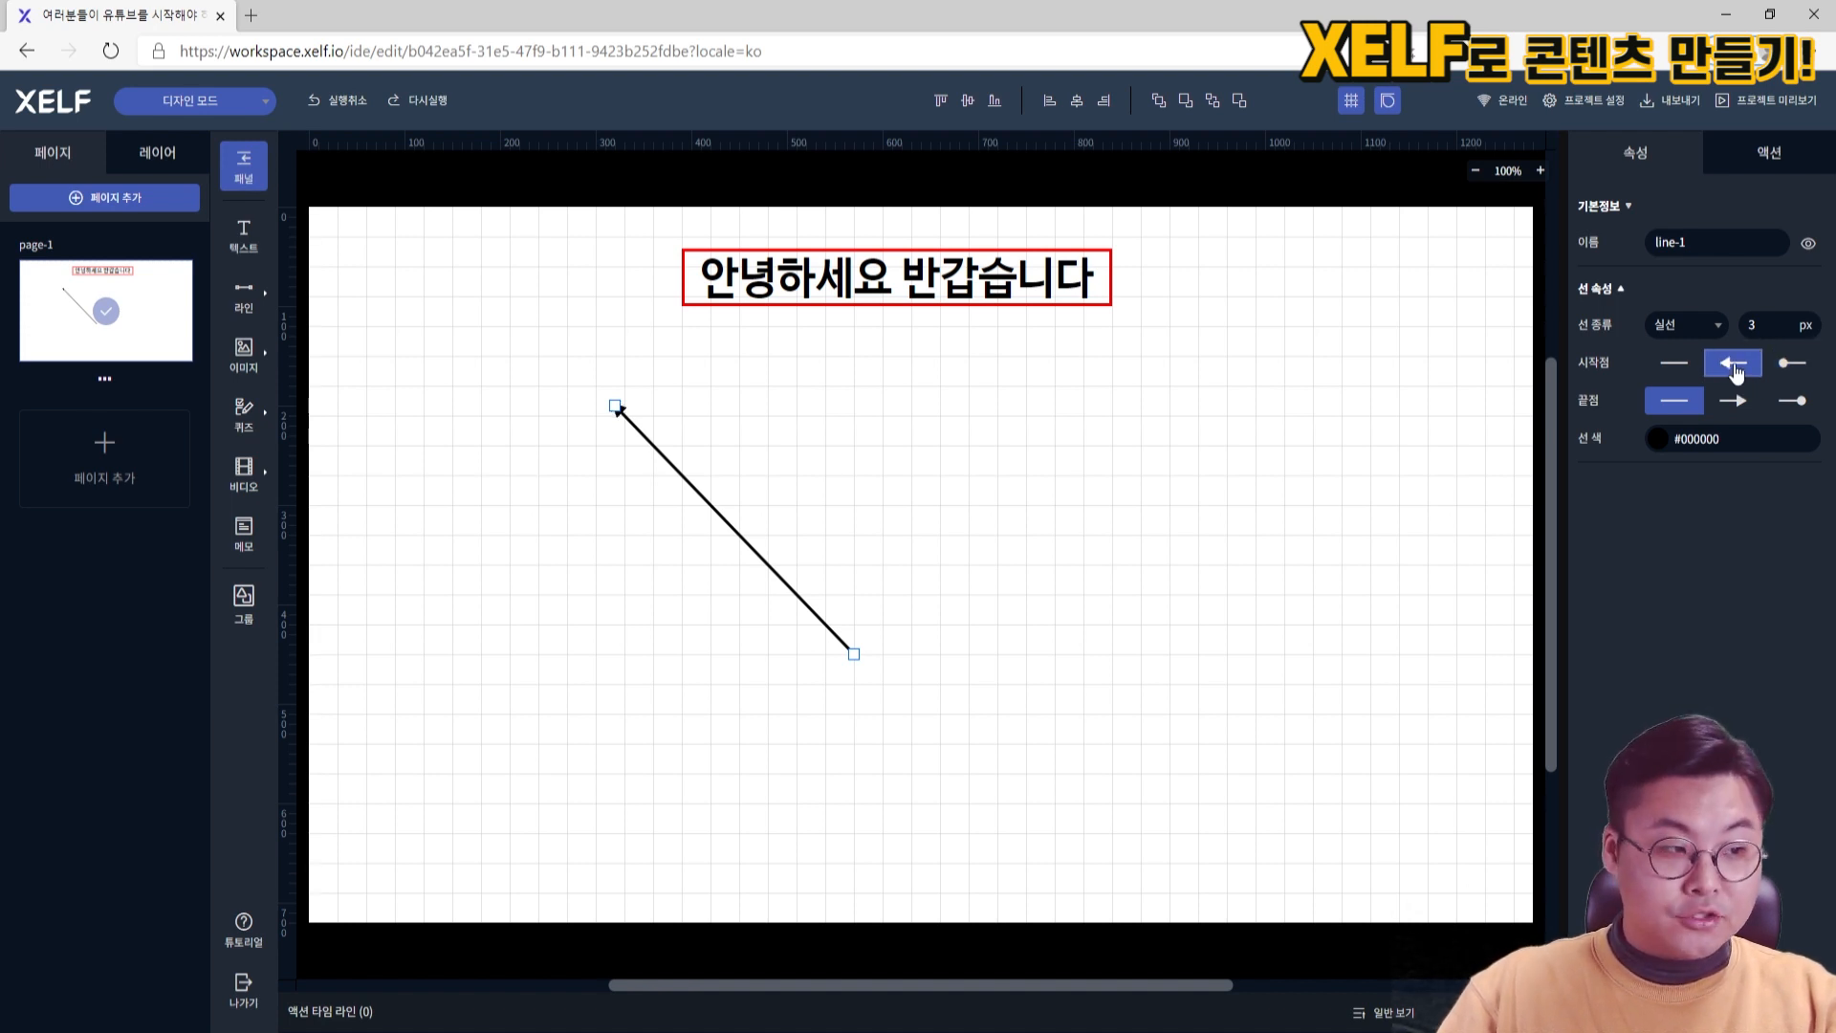
# Change the line to dotted (점선) with a 10 px thickness and move it back to the middle of the page
pyautogui.click(1706, 326)
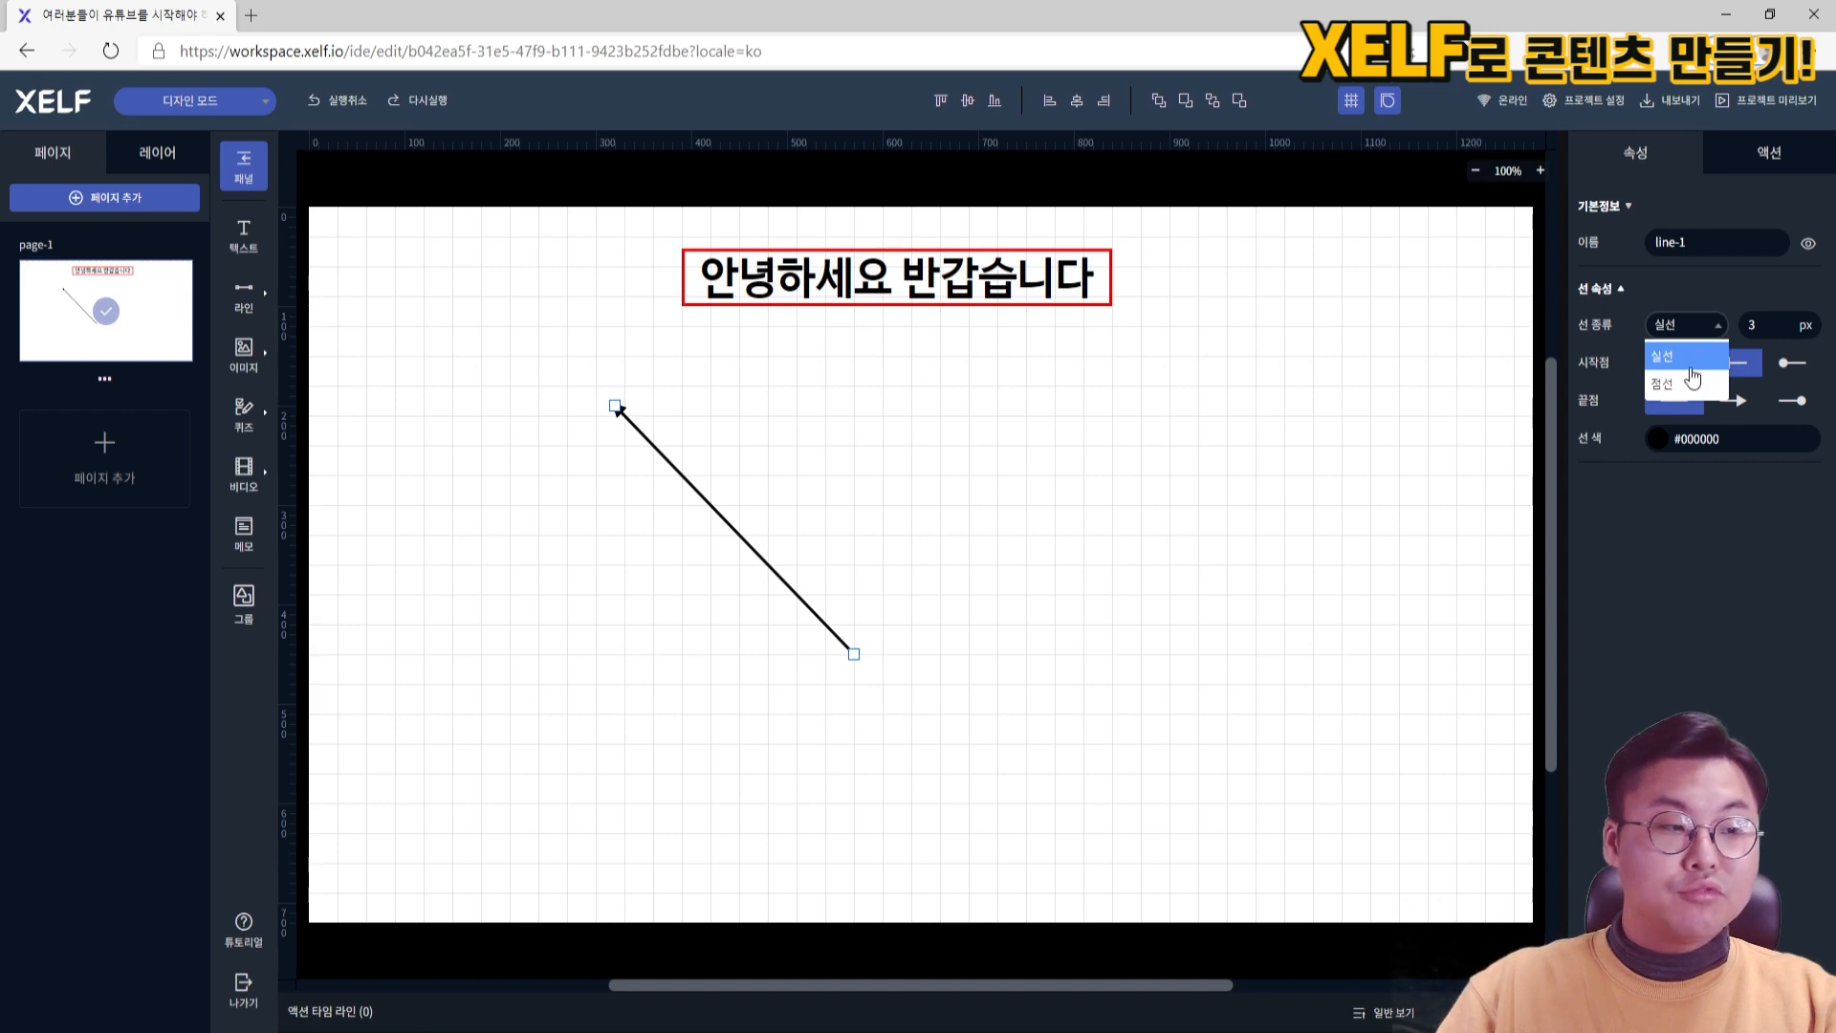
pyautogui.click(1705, 384)
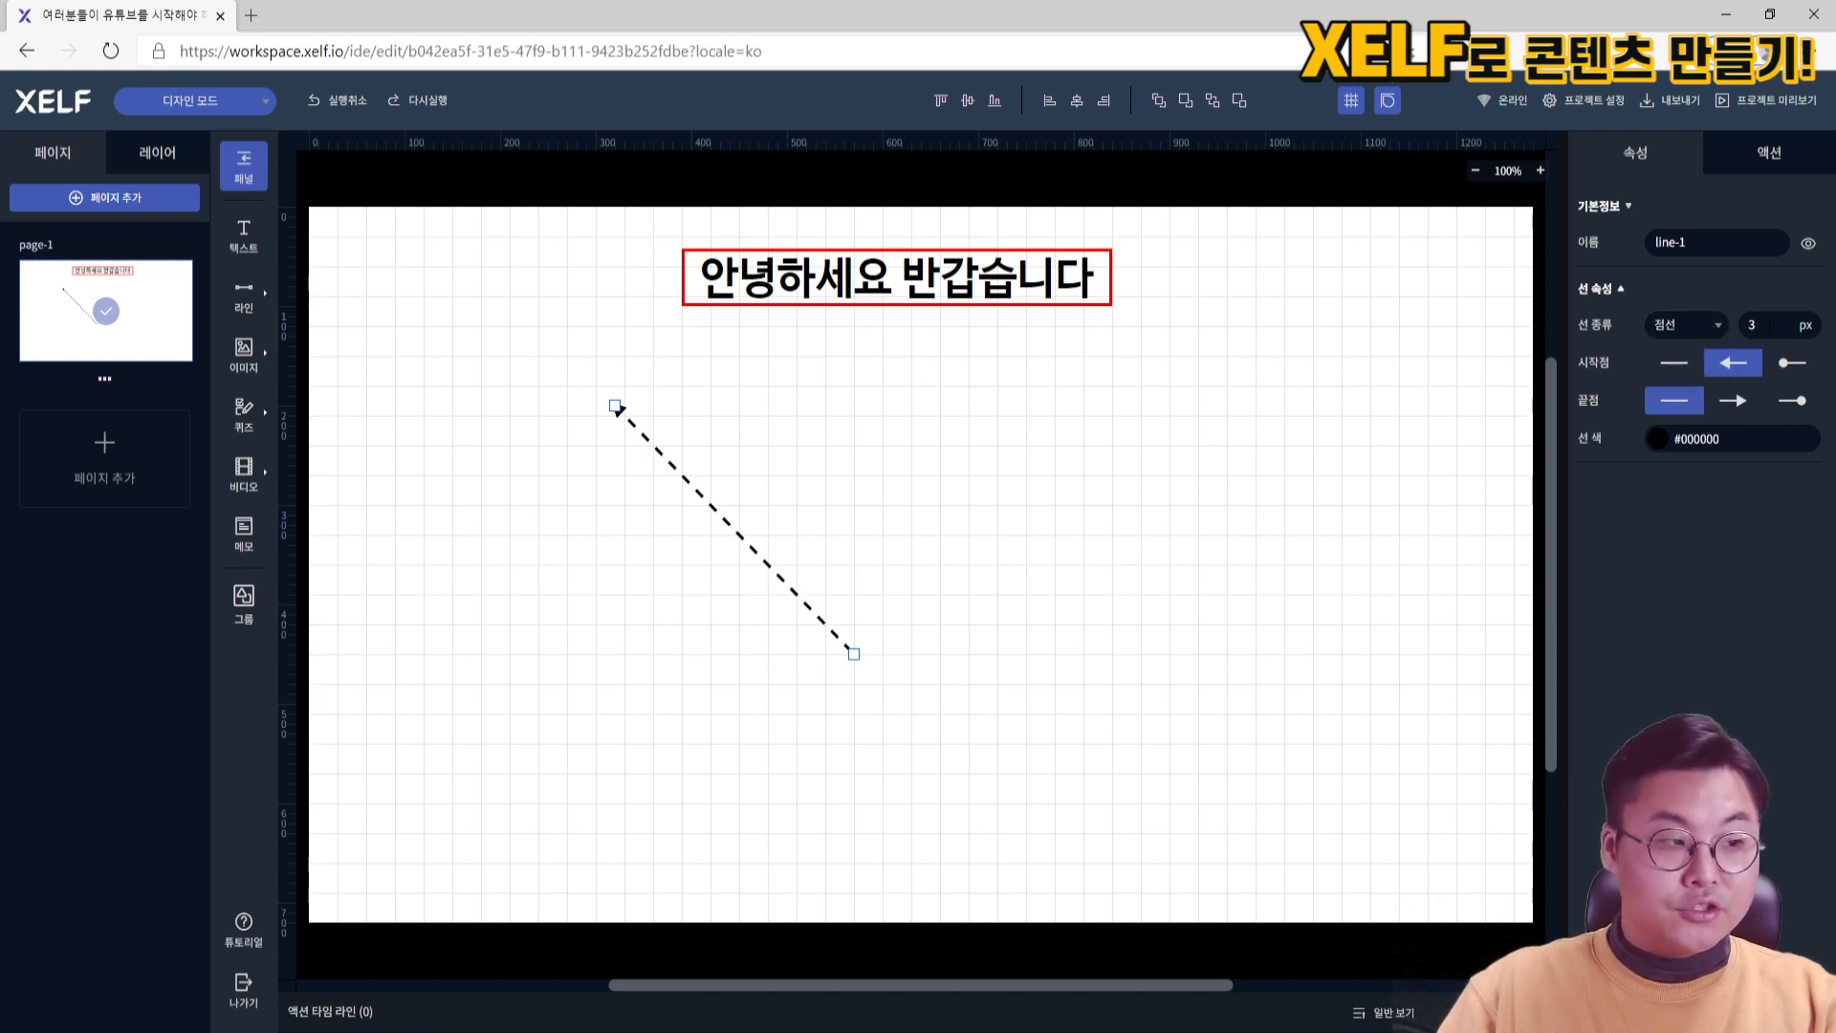
pyautogui.moveTo(842, 546); pyautogui.dragTo(1028, 581)
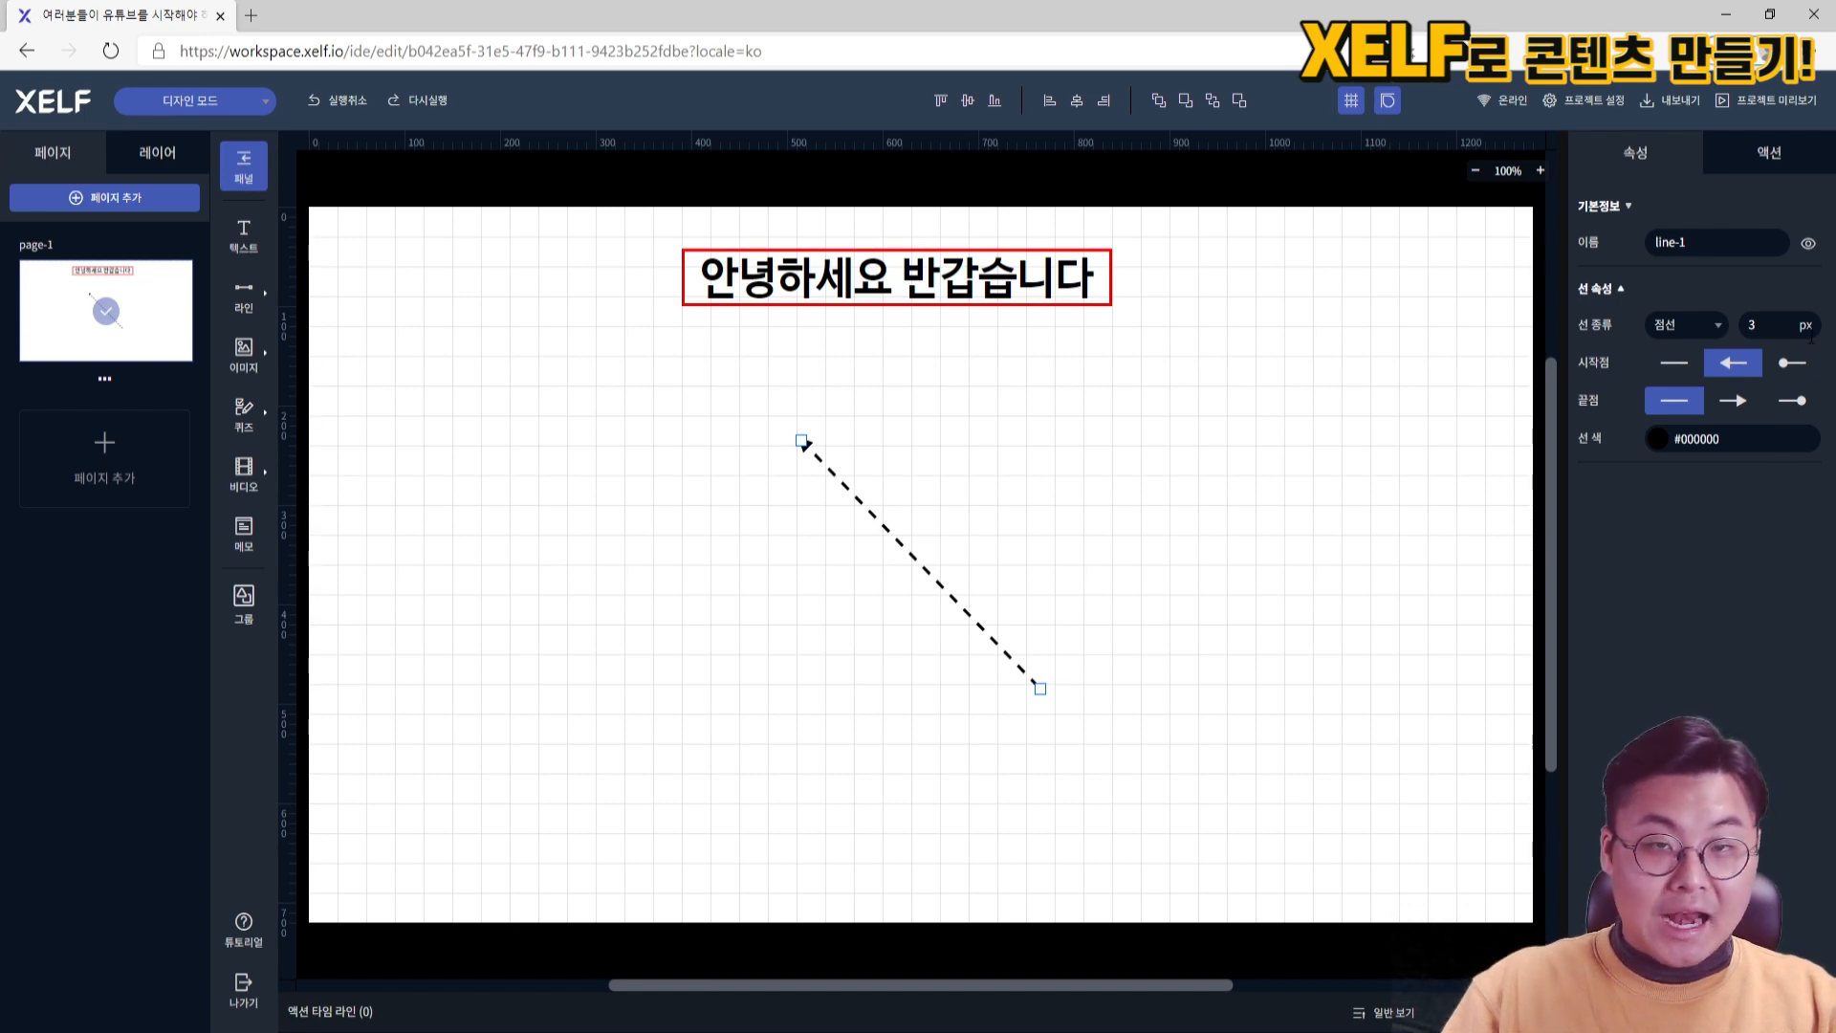
pyautogui.click(1742, 327)
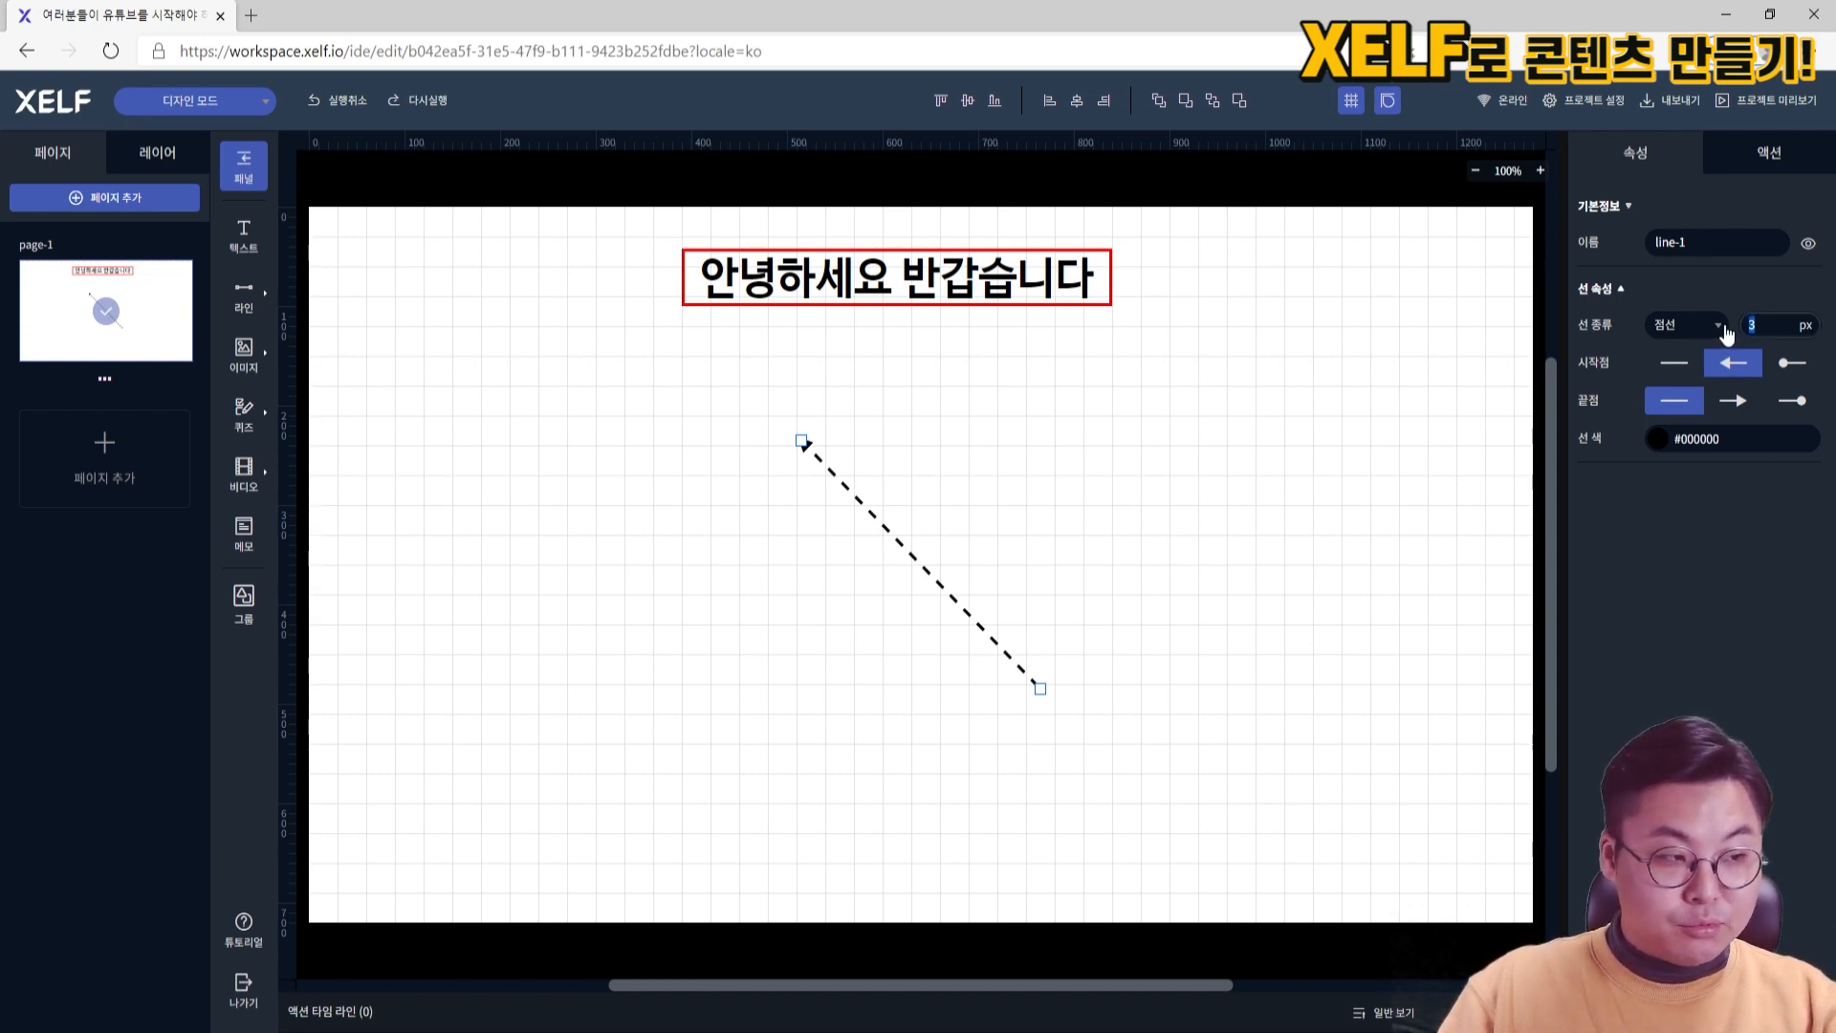
pyautogui.write('10')
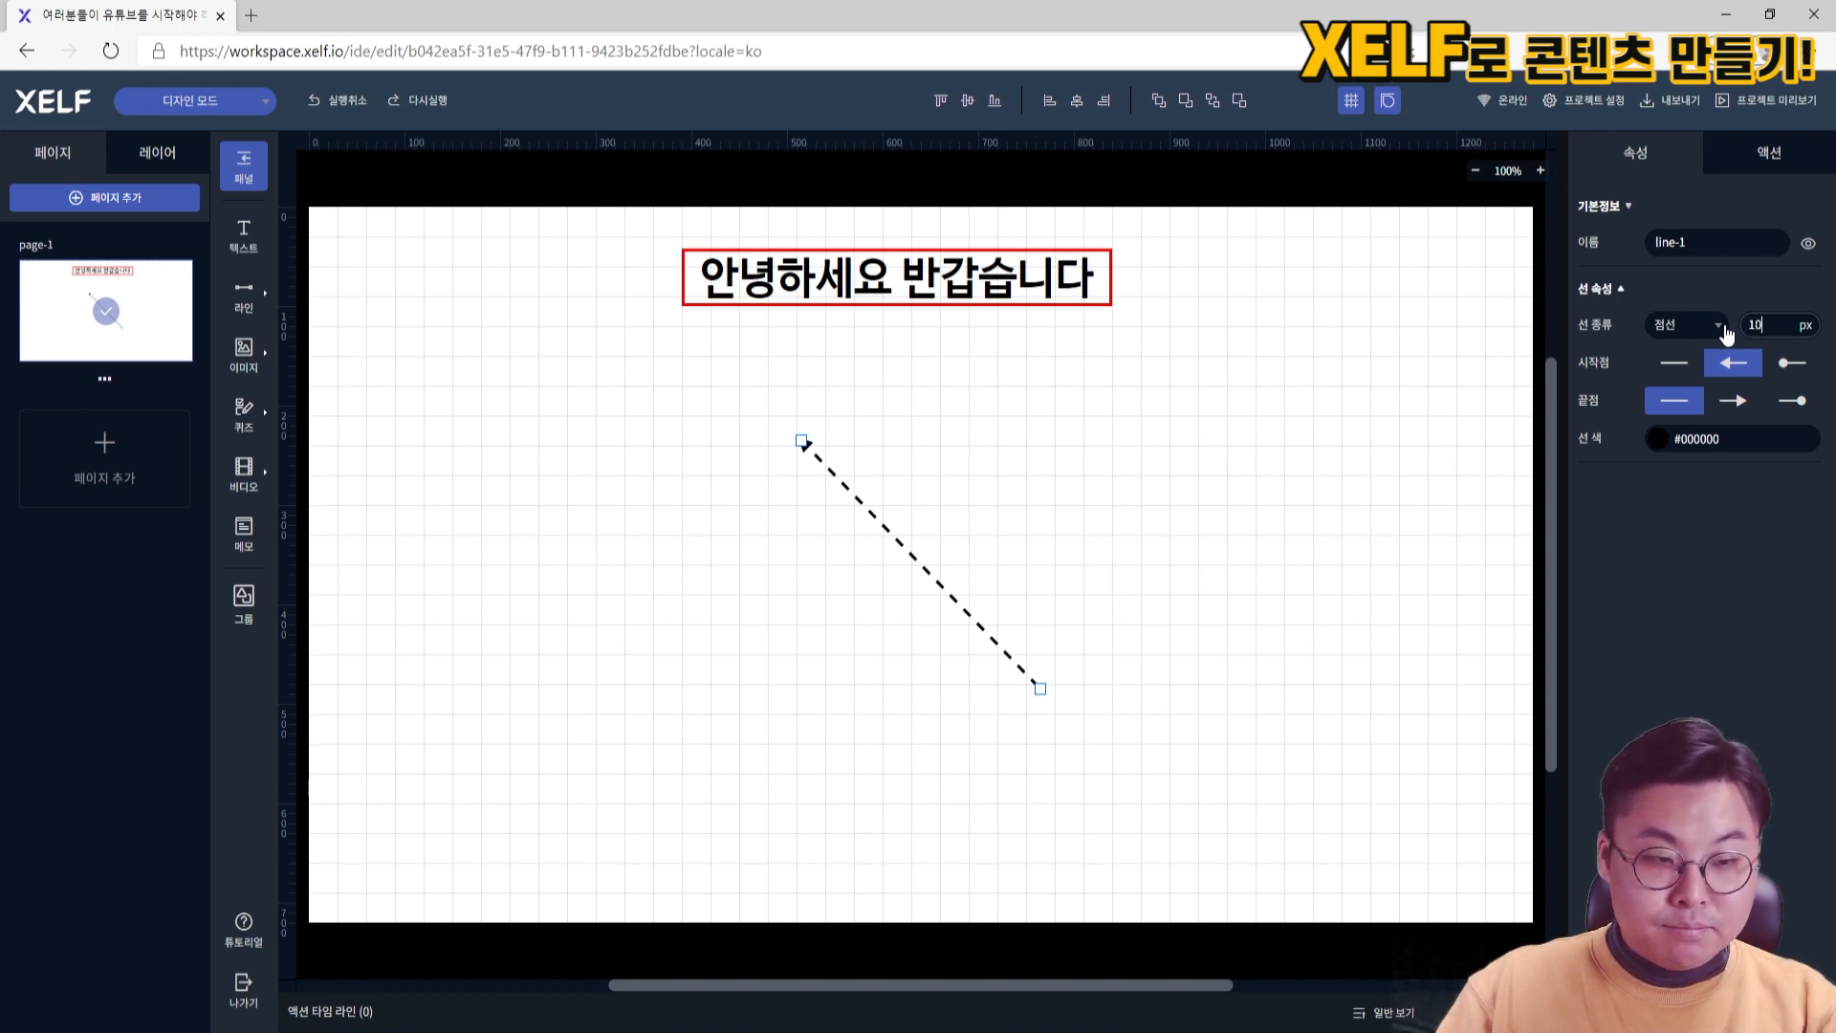
pyautogui.press('Return')
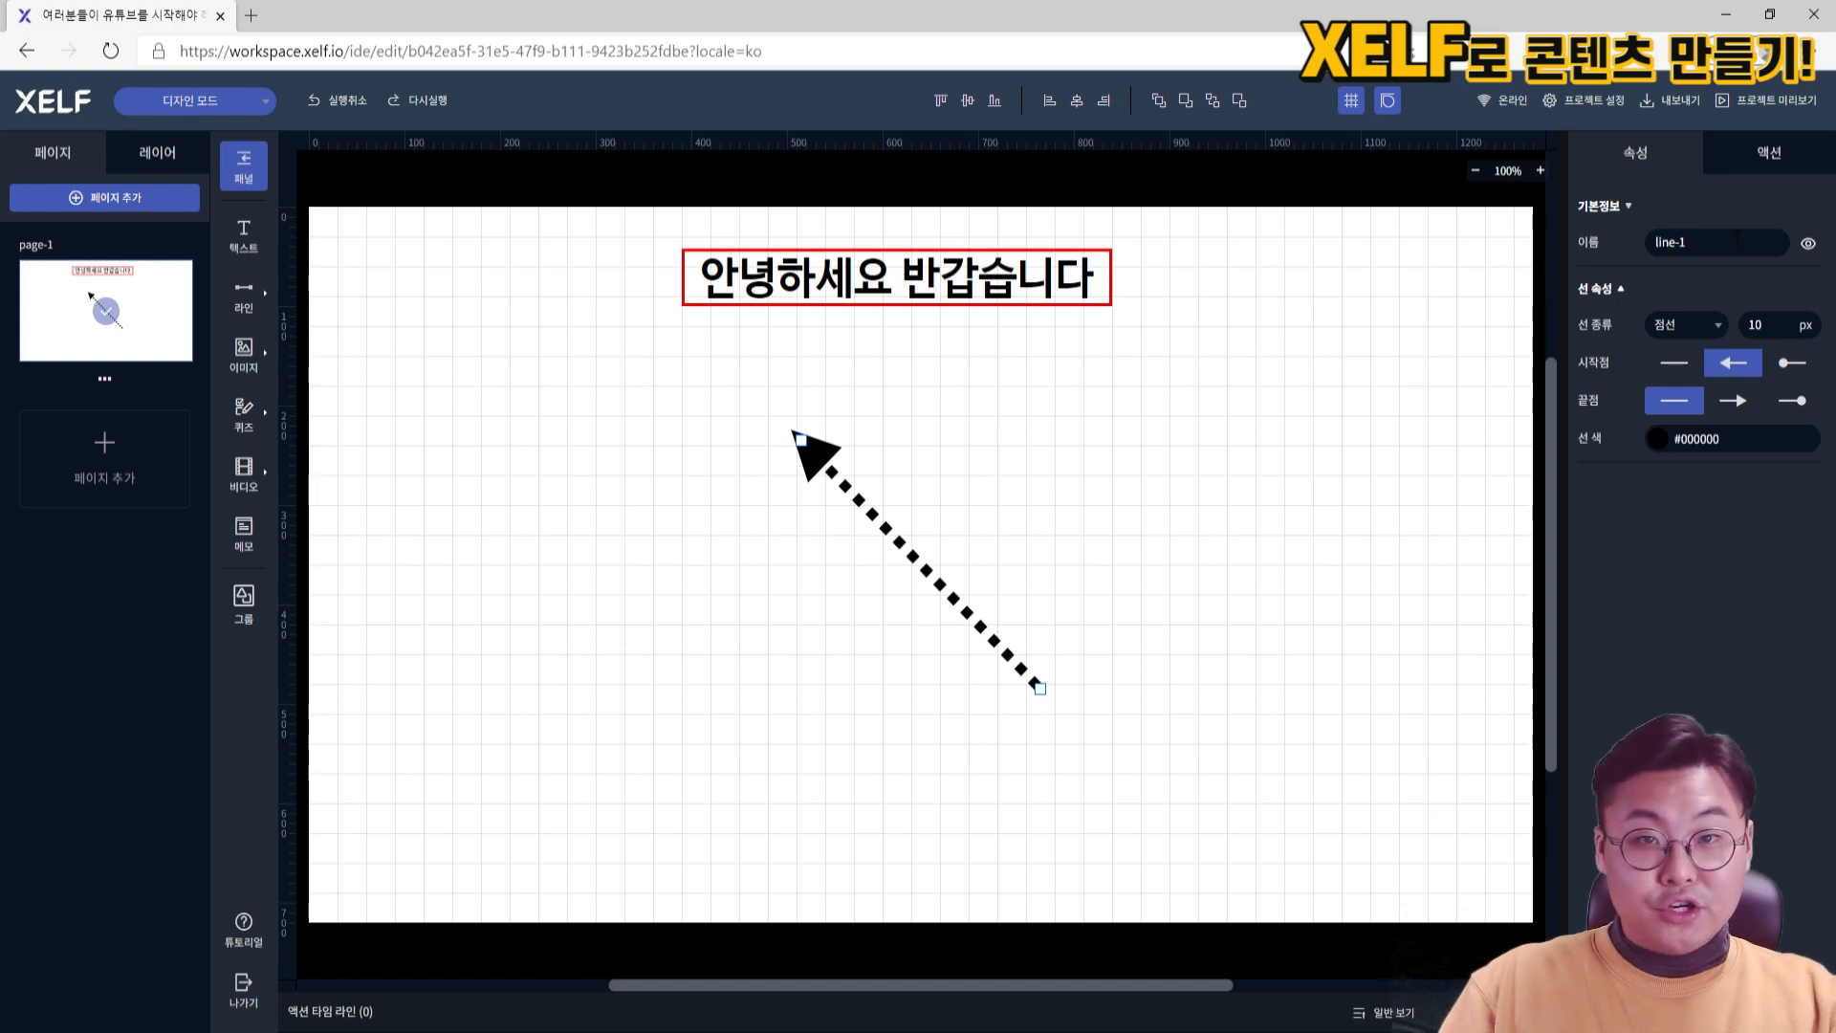
# Rename the dotted arrow line as 점선 화살표 and look at the page's layer list
pyautogui.hotkey('ctrl', 'a')
pyautogui.press('BackSpace')
pyautogui.write('점')
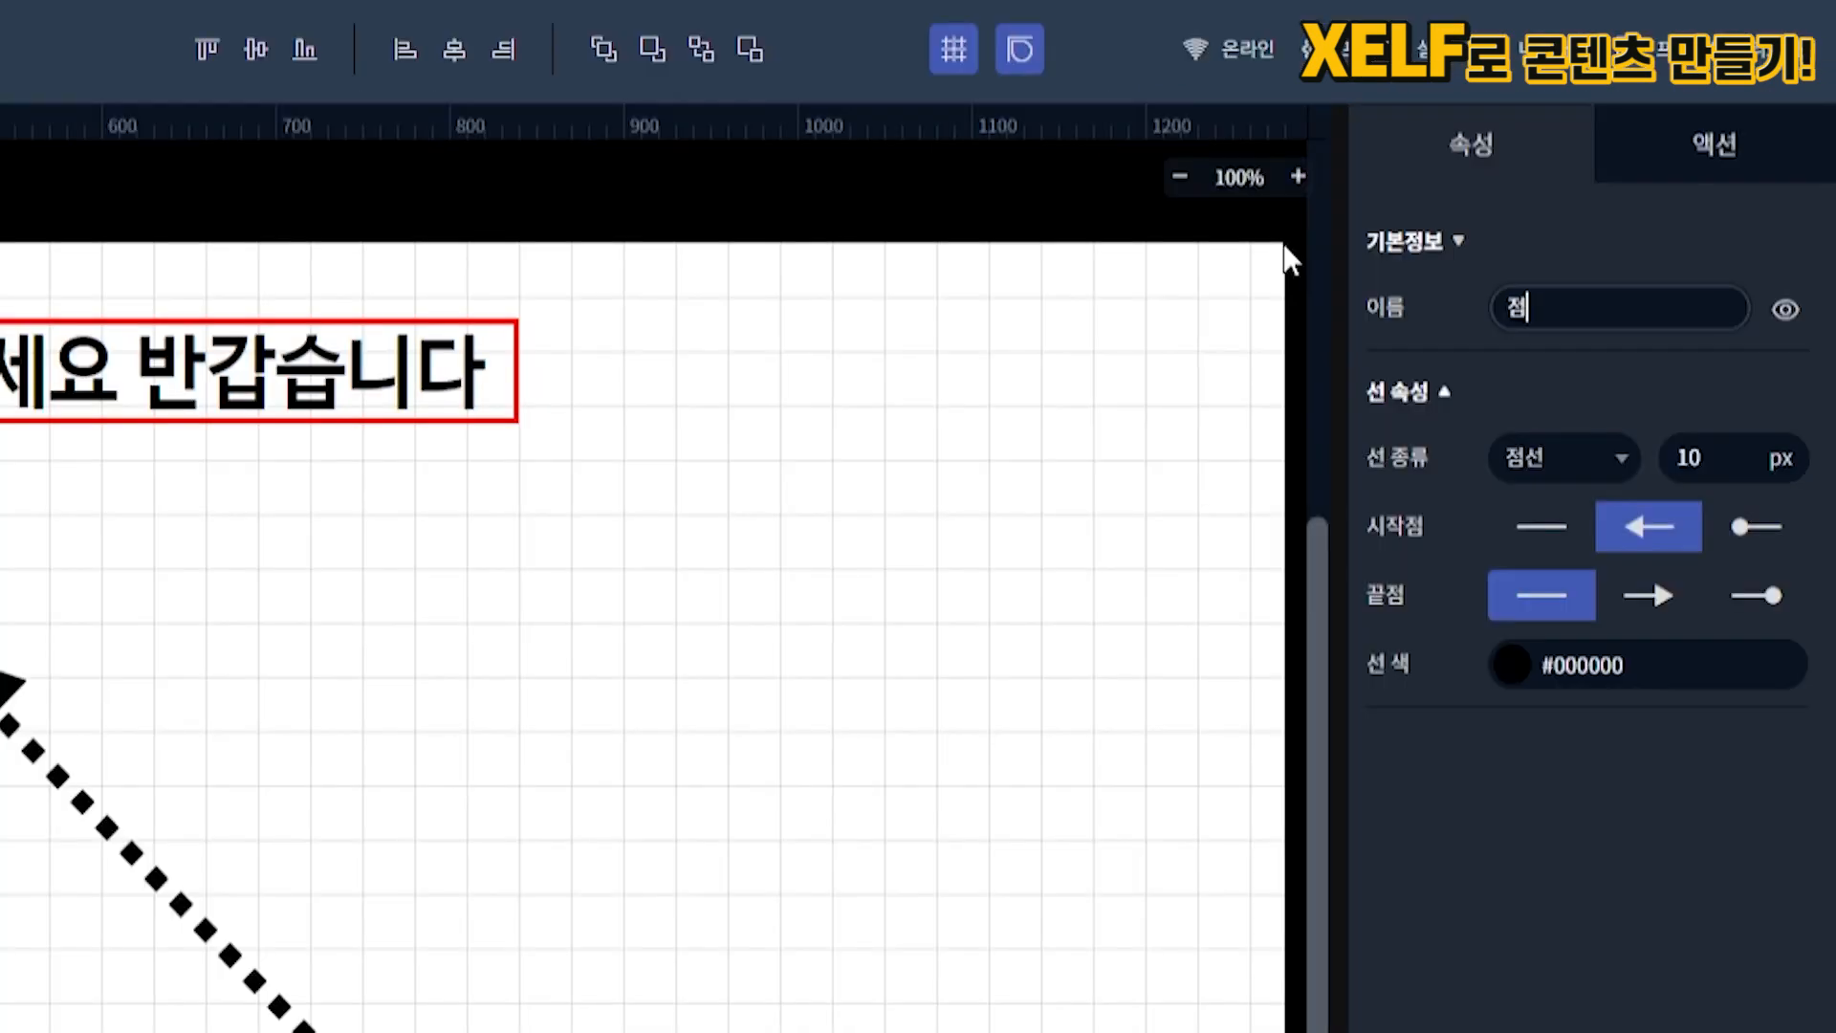
pyautogui.write('선 화살표')
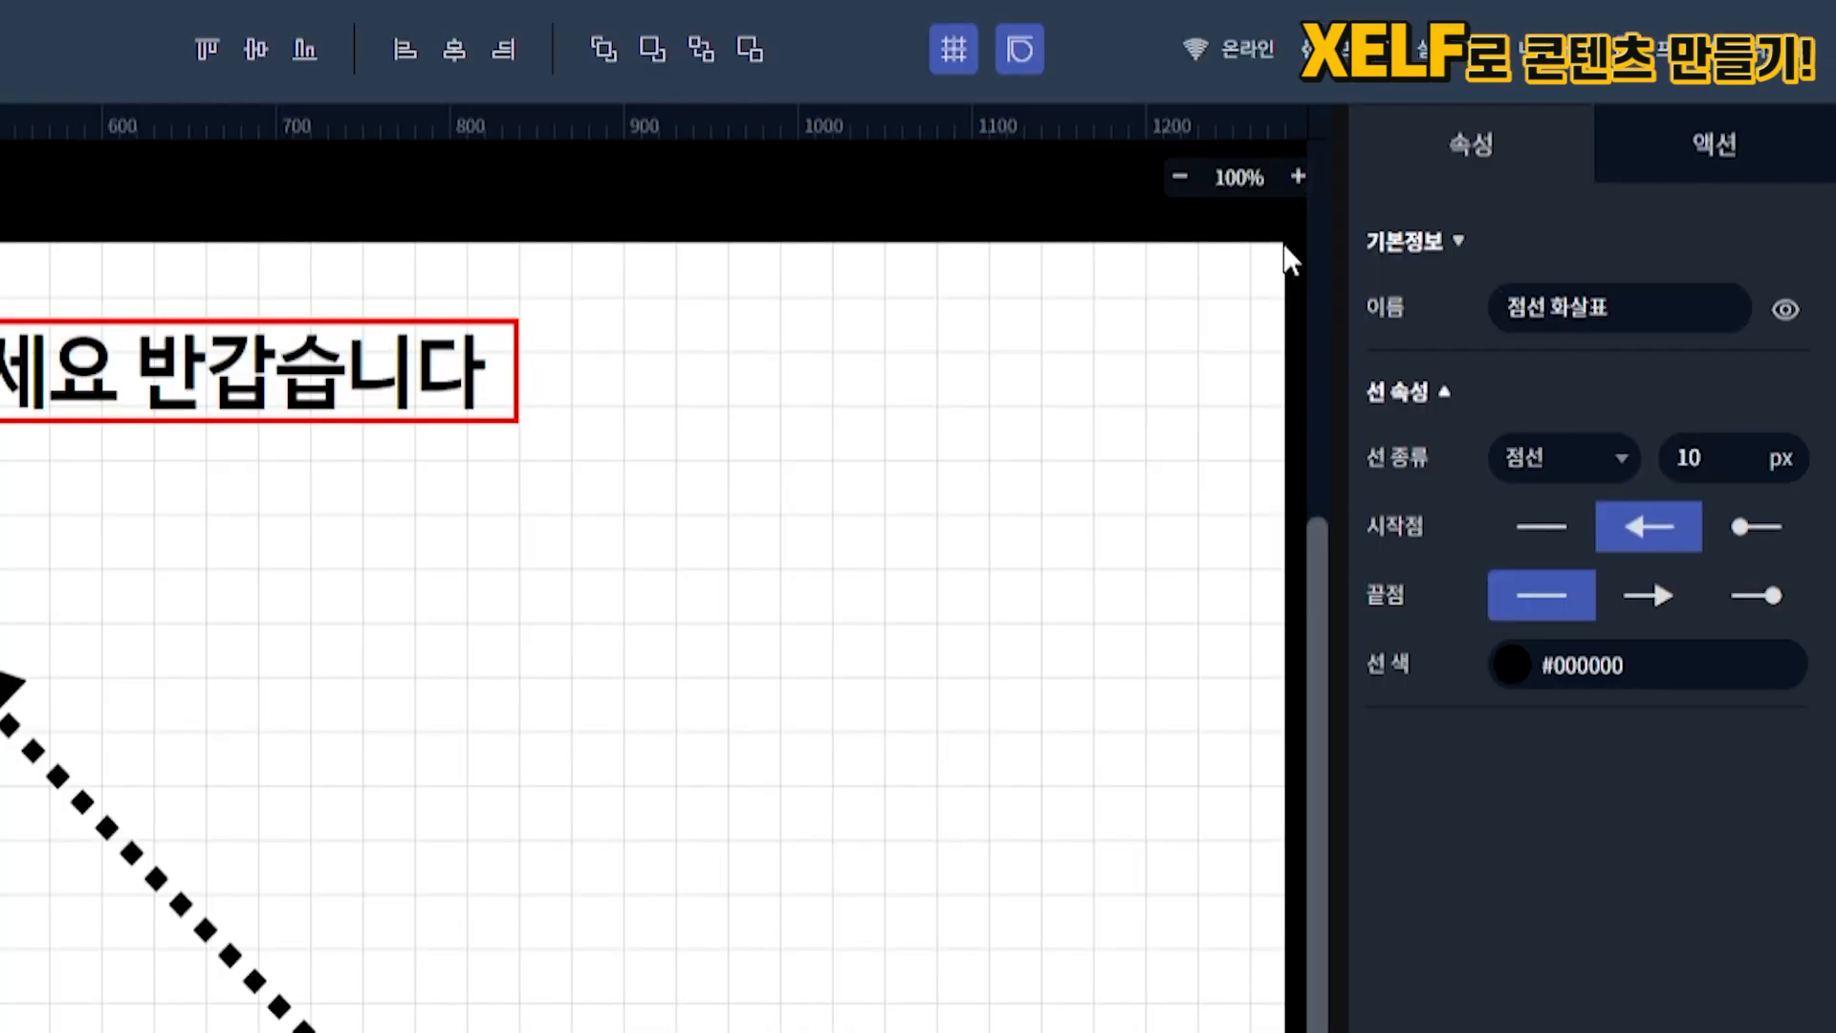
pyautogui.click(565, 594)
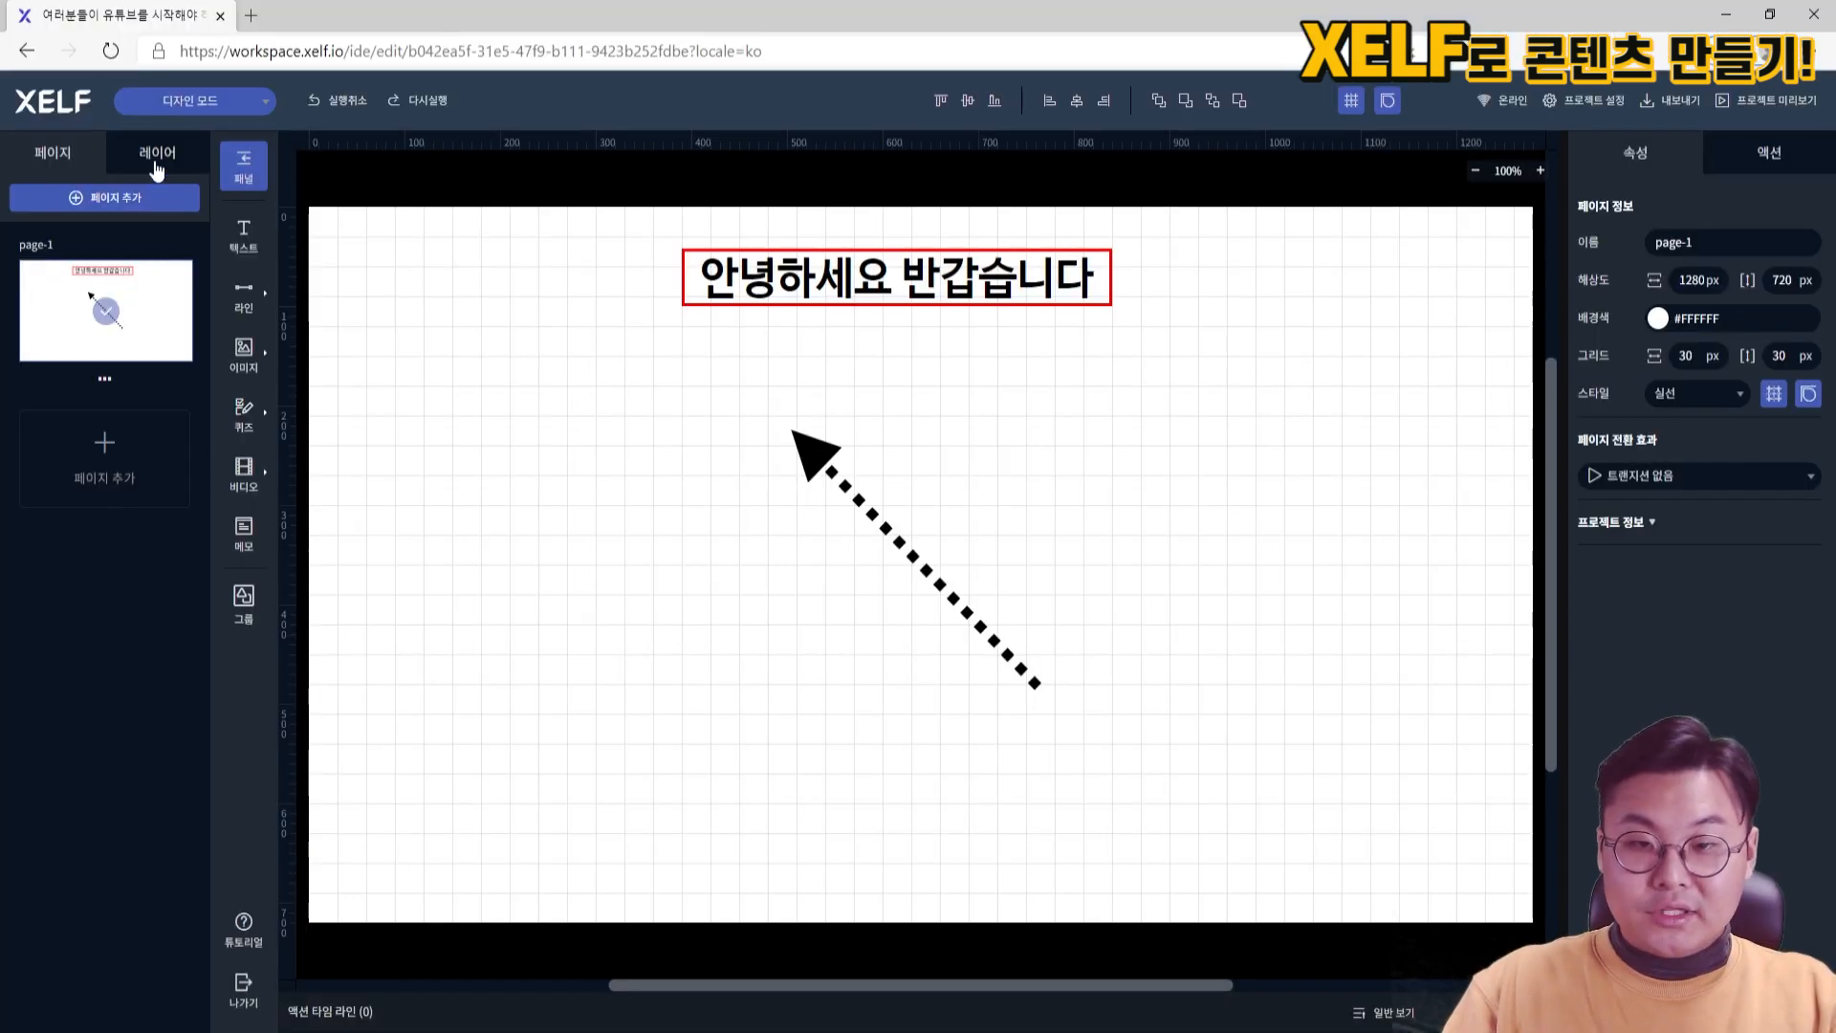
pyautogui.click(158, 156)
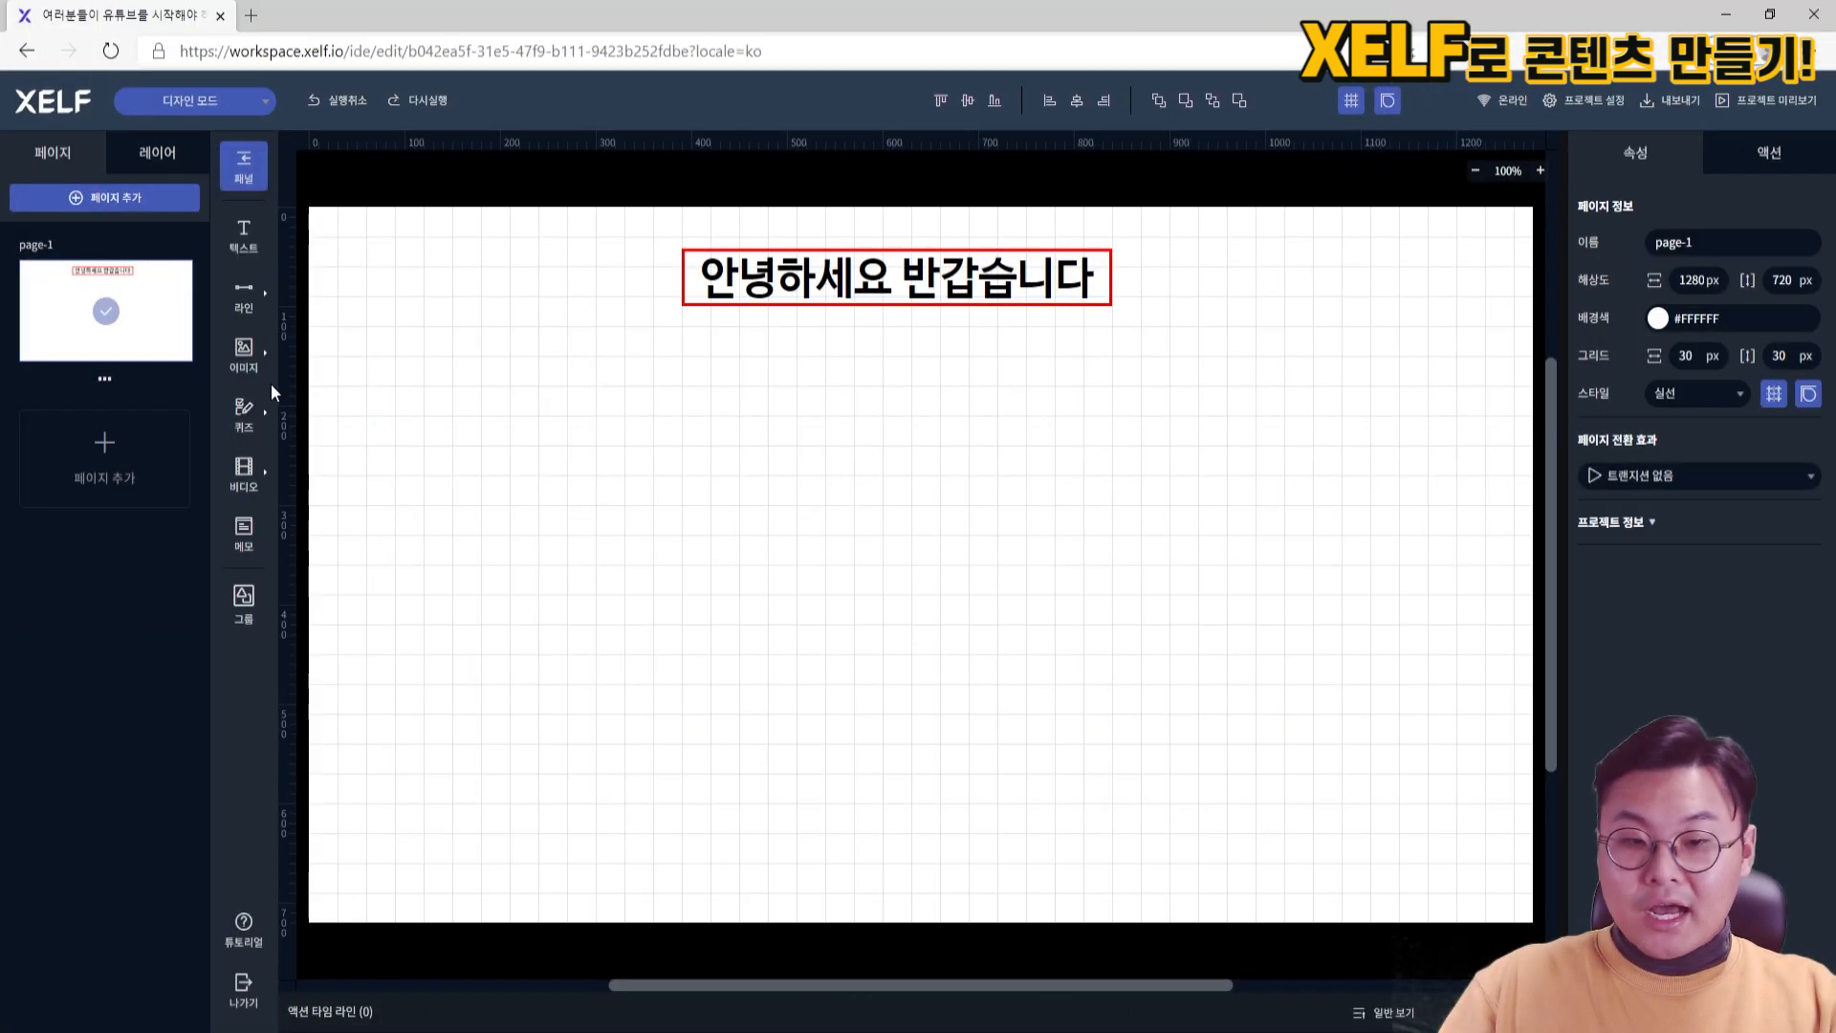
# Insert the YouTube app icon photo from the personal image library and enlarge it proportionally in the page's left half
pyautogui.click(251, 373)
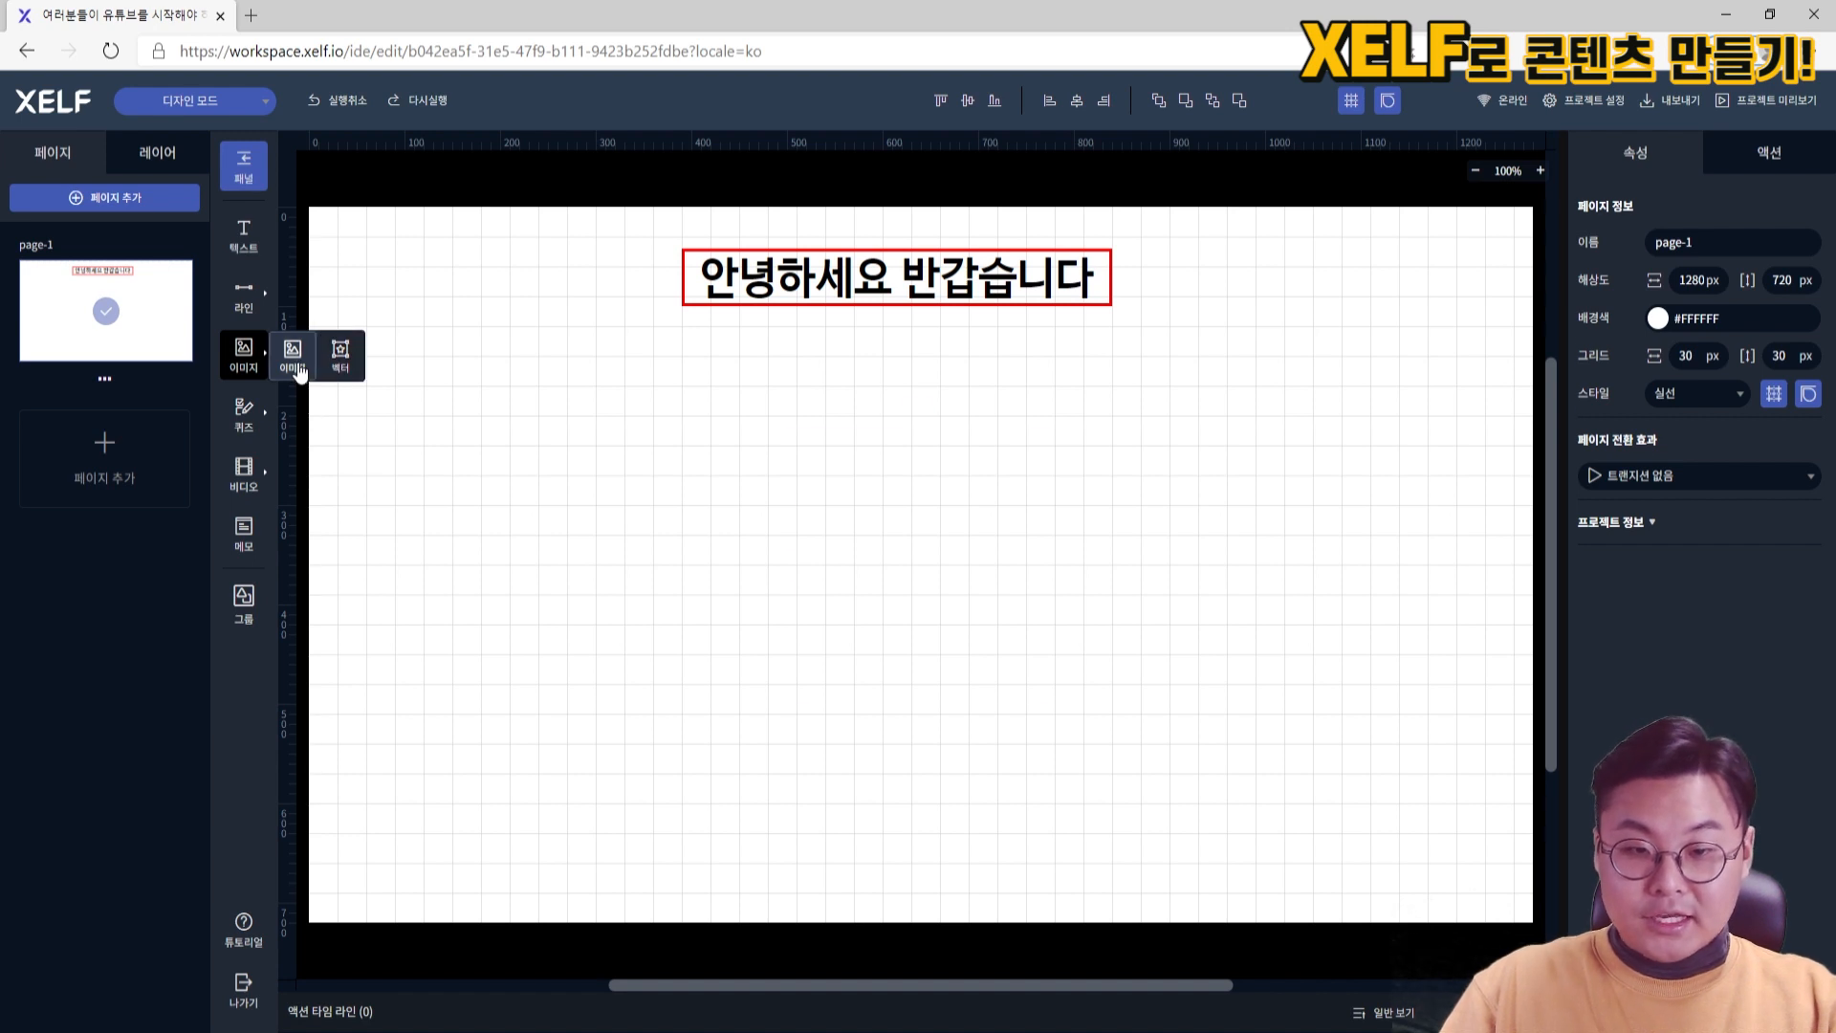
pyautogui.click(296, 369)
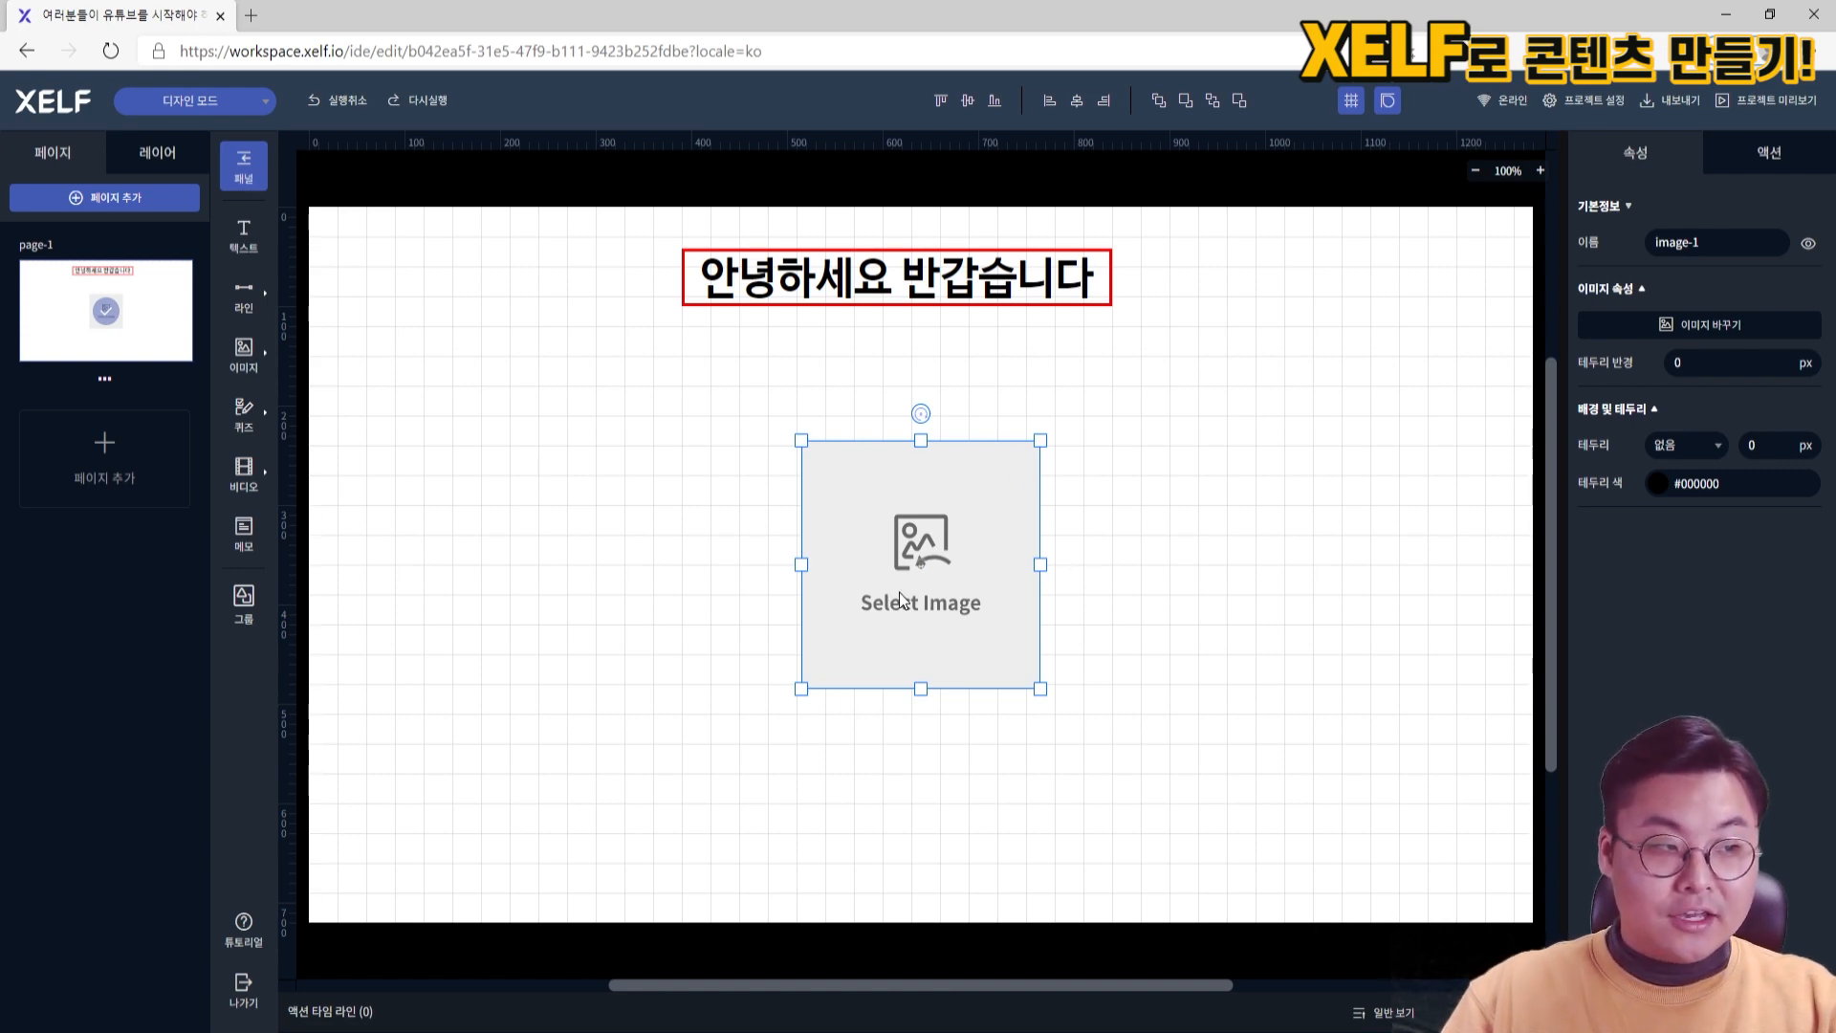
pyautogui.click(1712, 335)
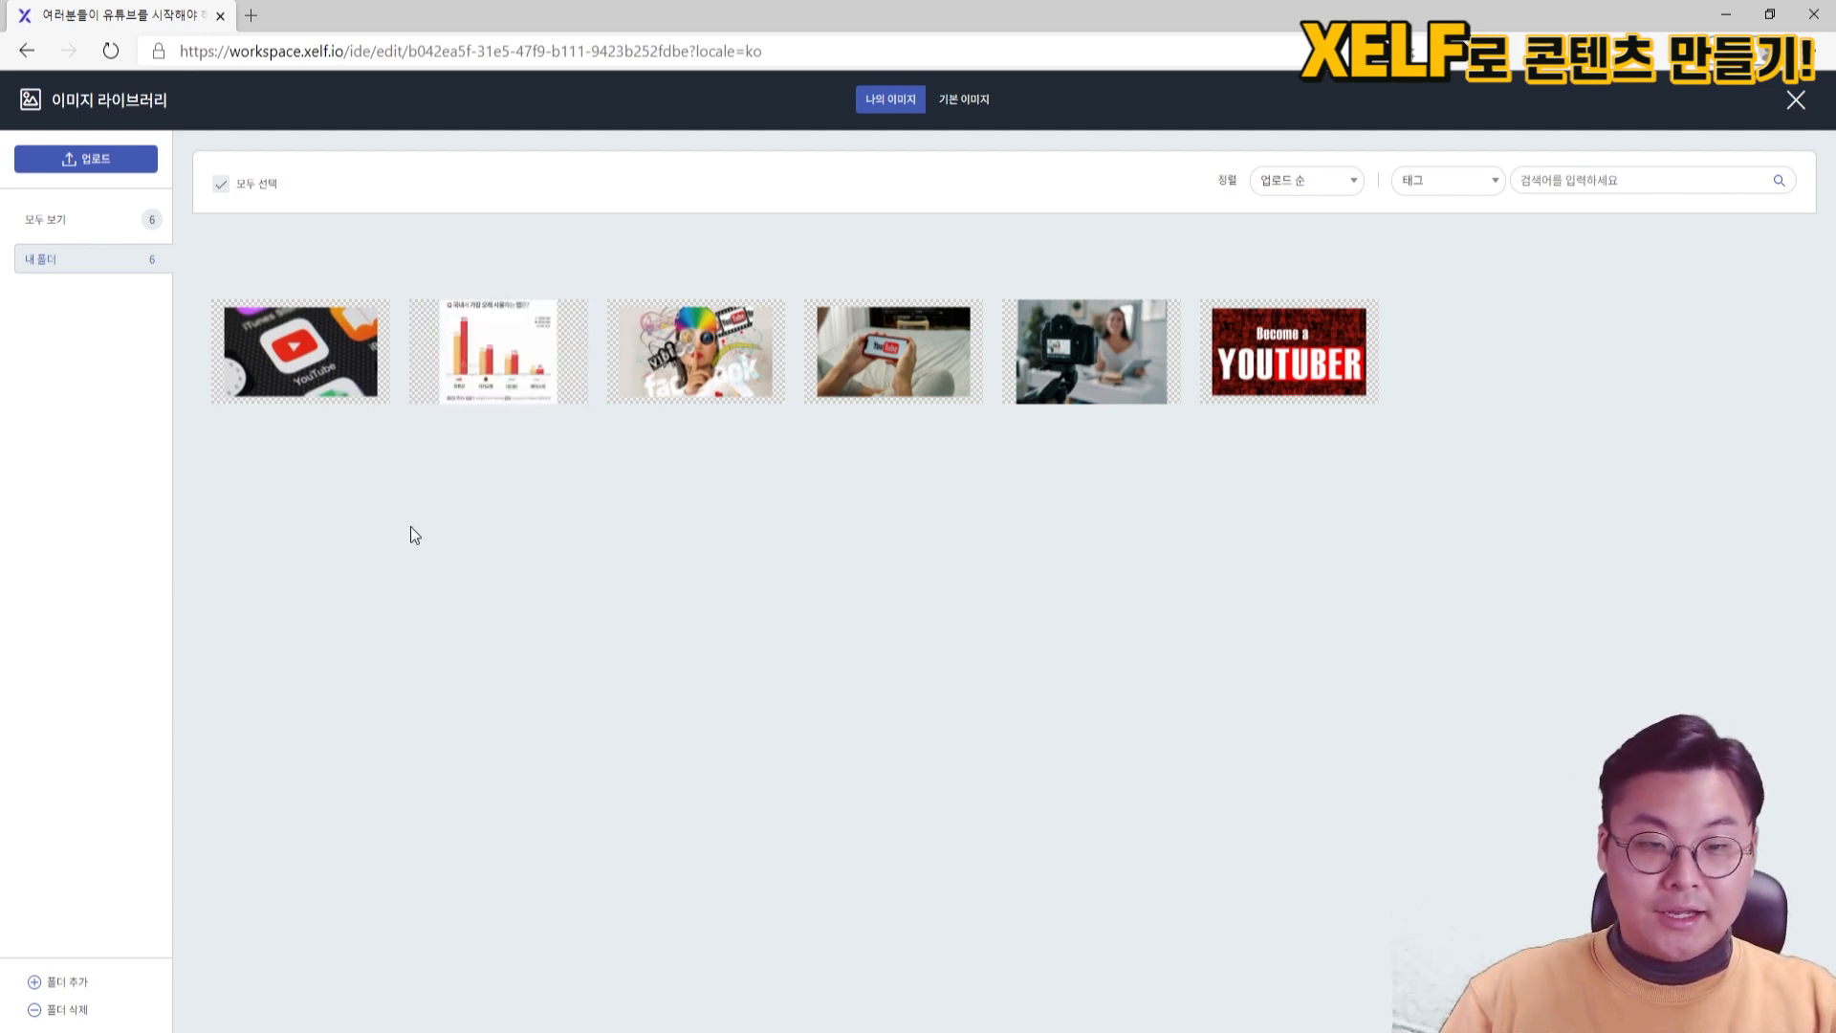
pyautogui.click(302, 354)
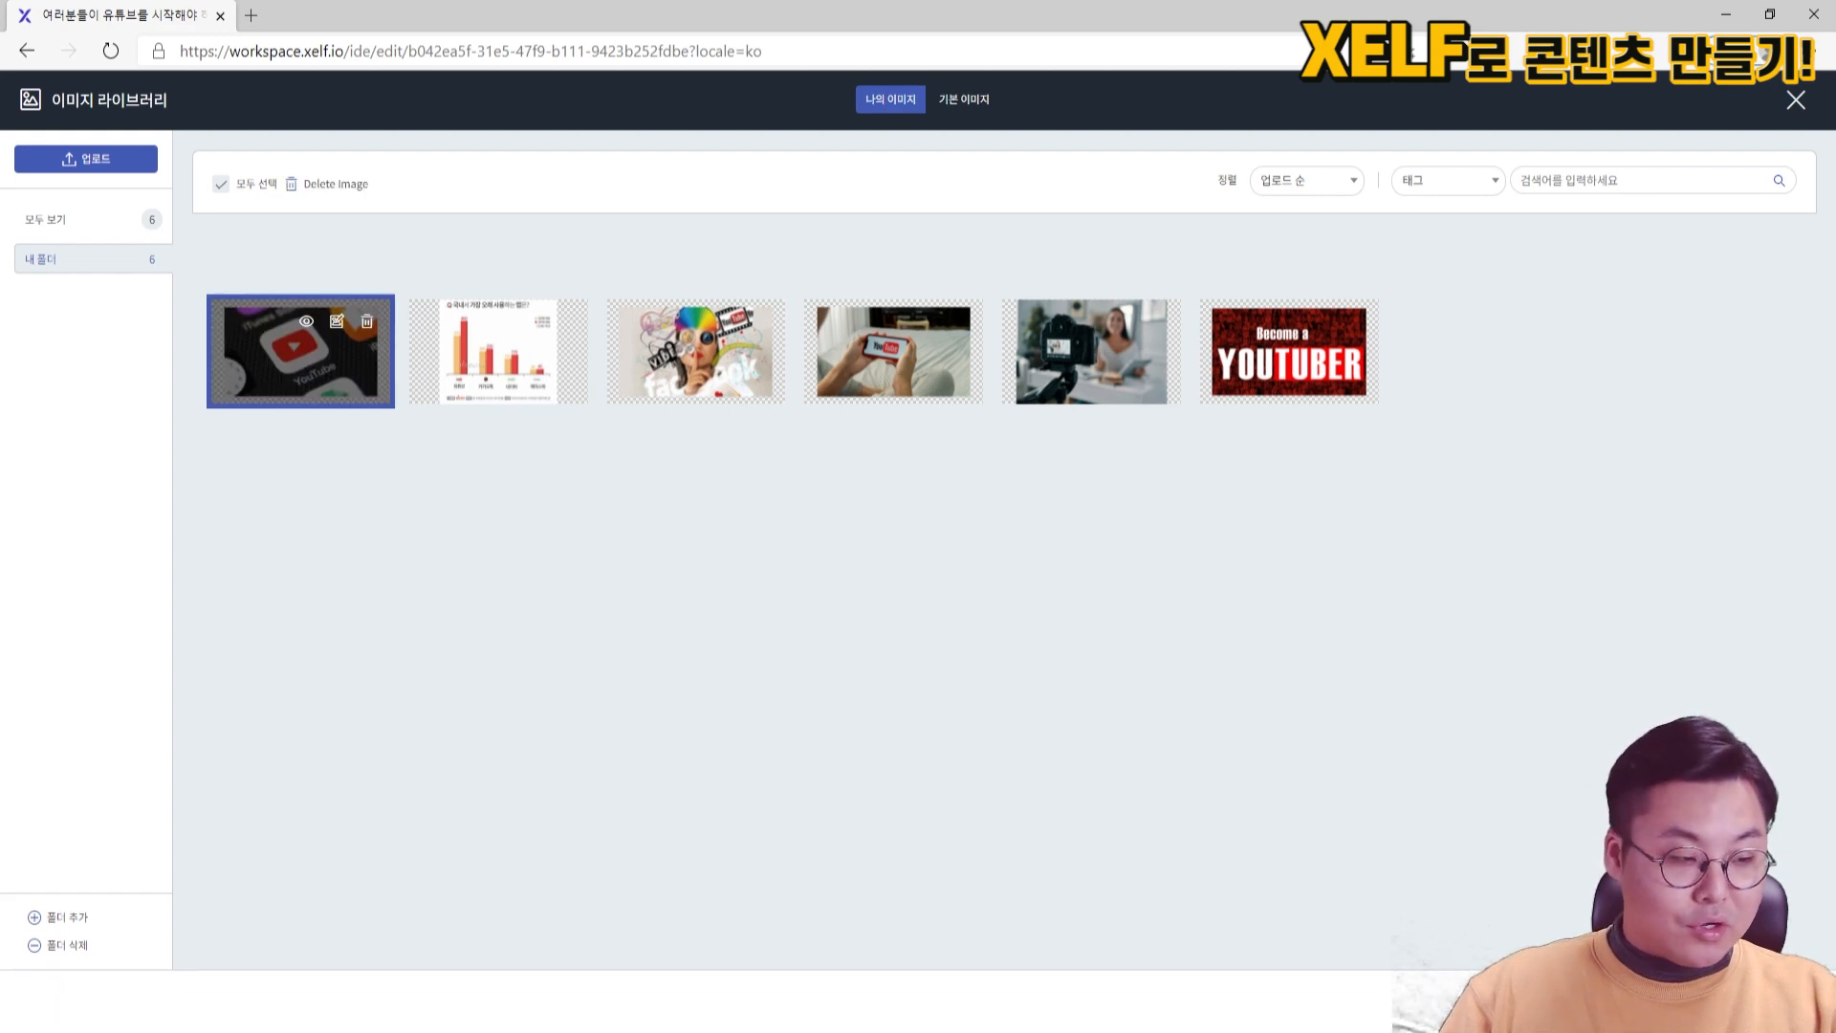
pyautogui.click(1765, 1001)
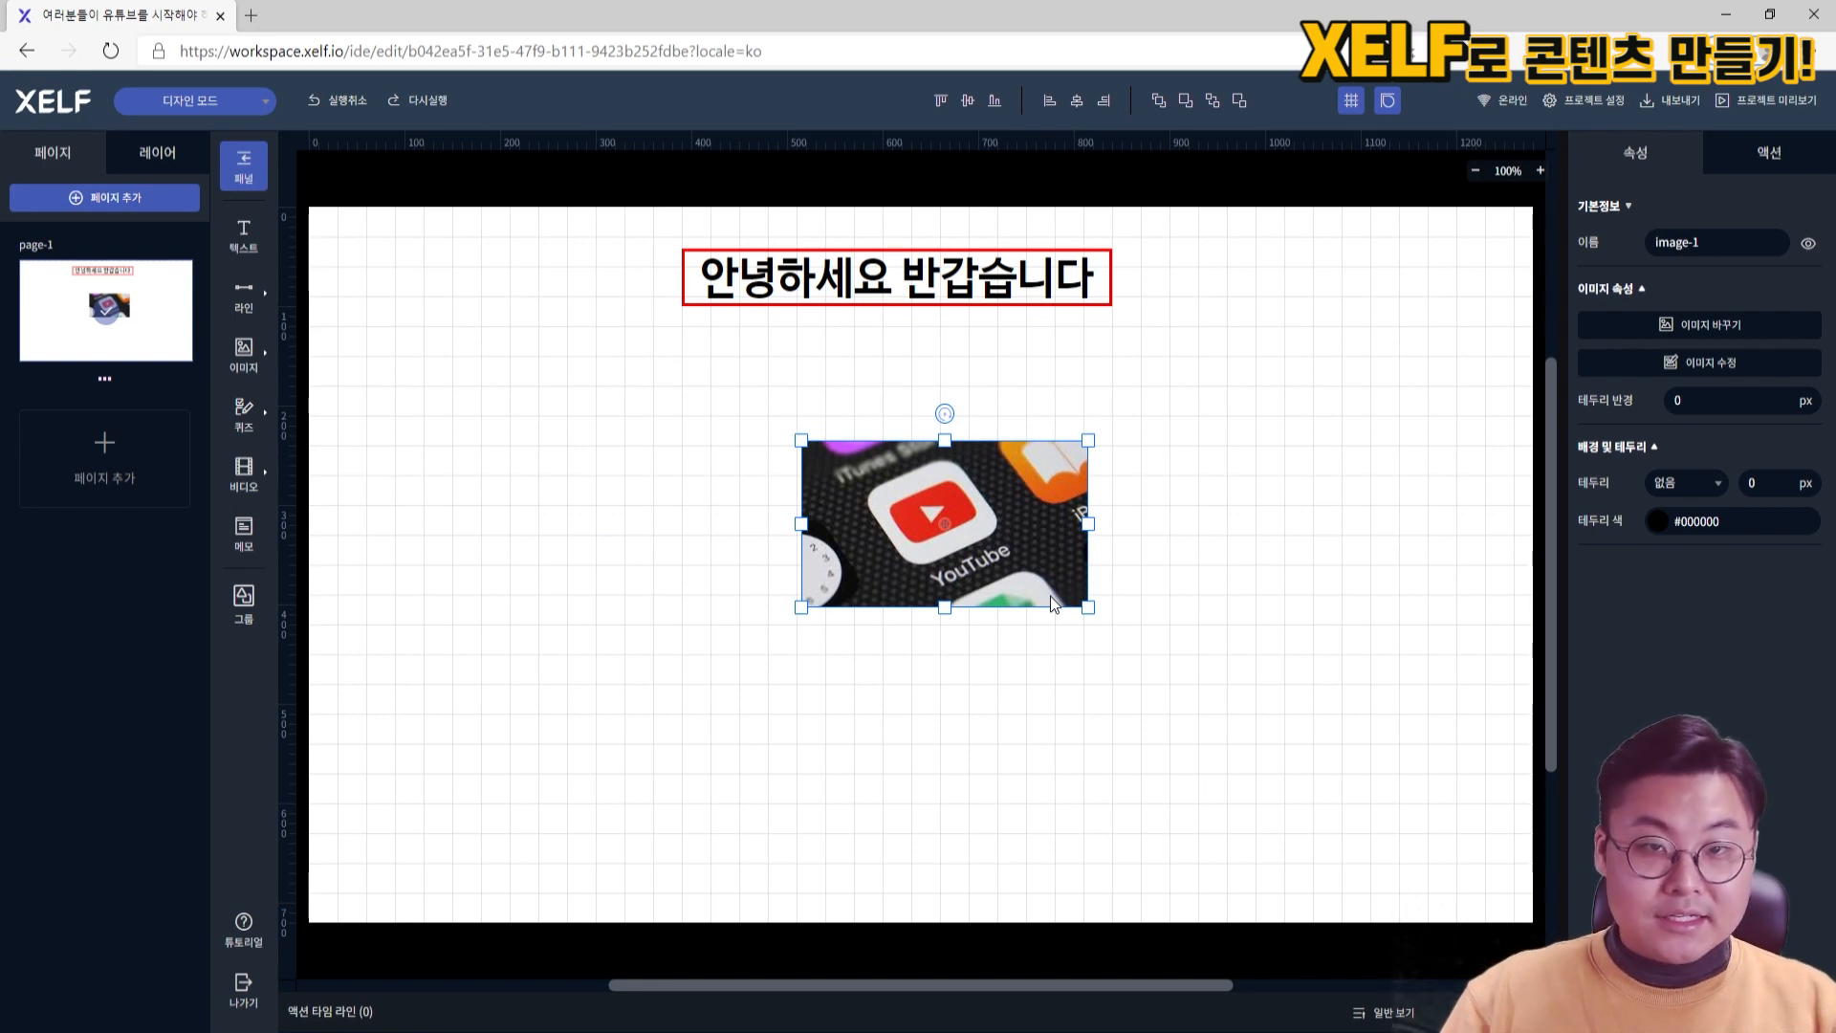
pyautogui.moveTo(1050, 595); pyautogui.dragTo(1370, 885)
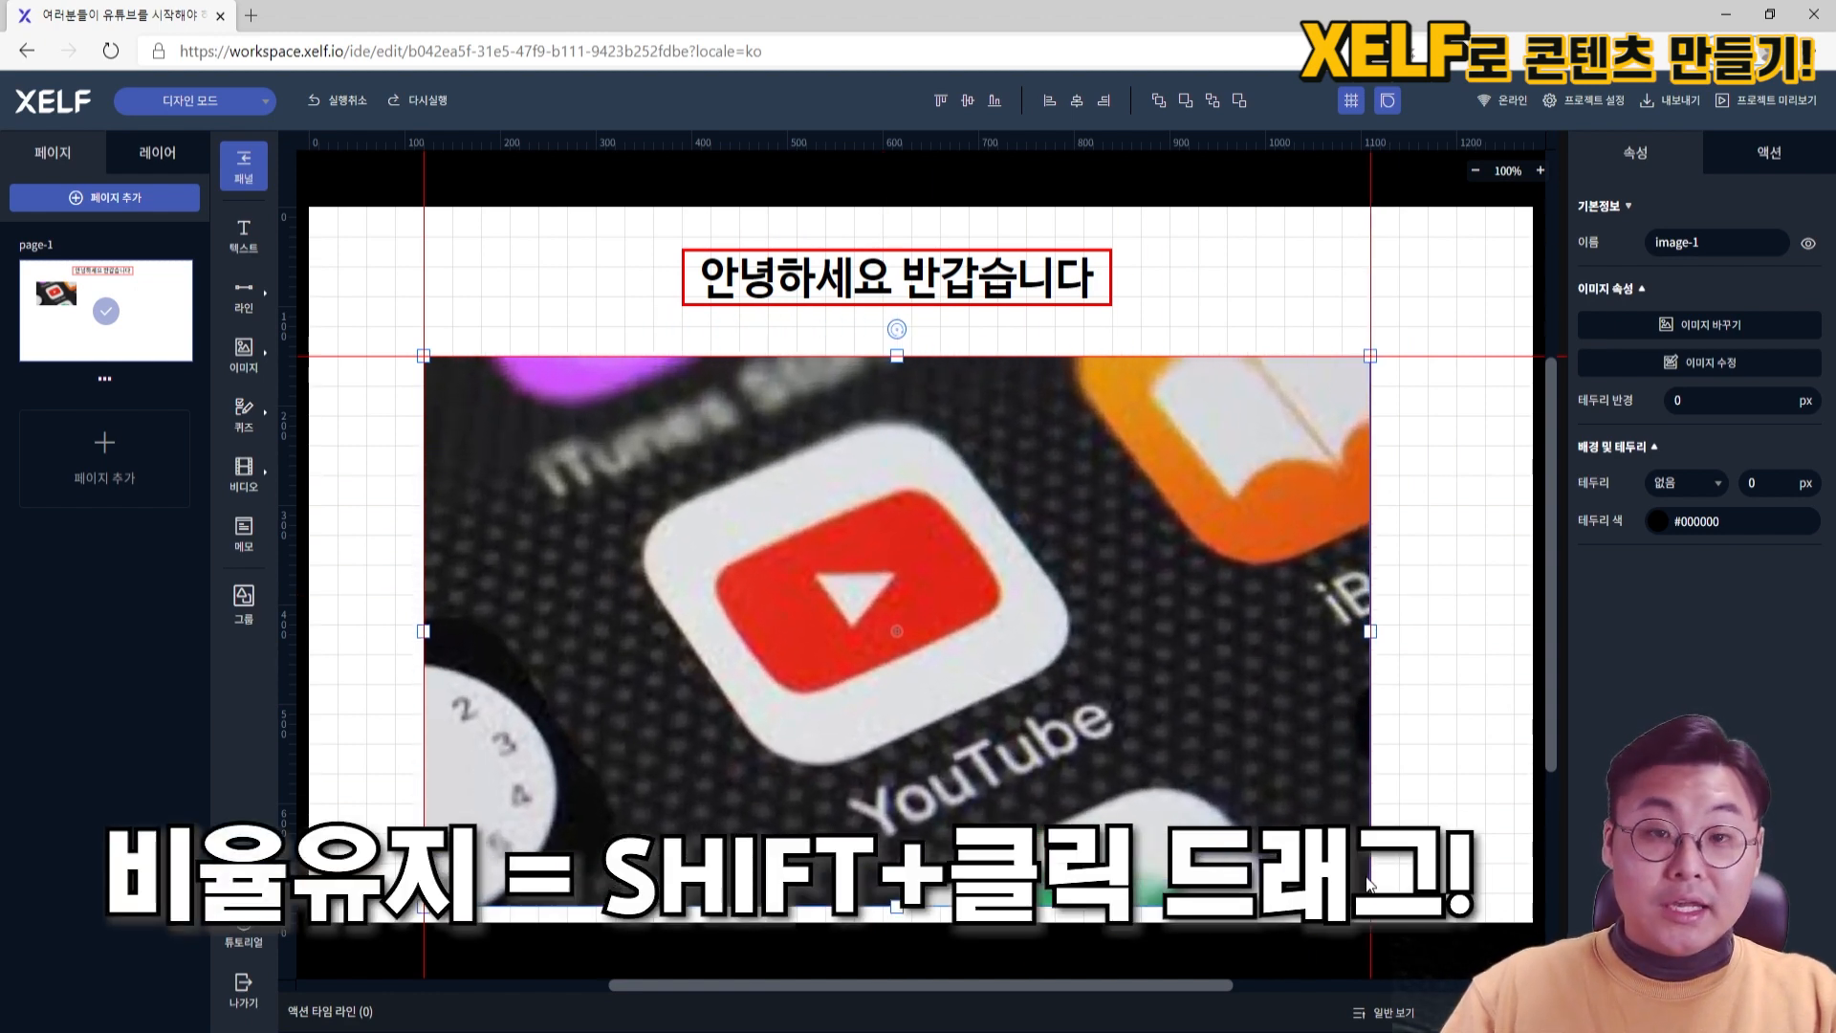
pyautogui.moveTo(1370, 884); pyautogui.dragTo(740, 692)
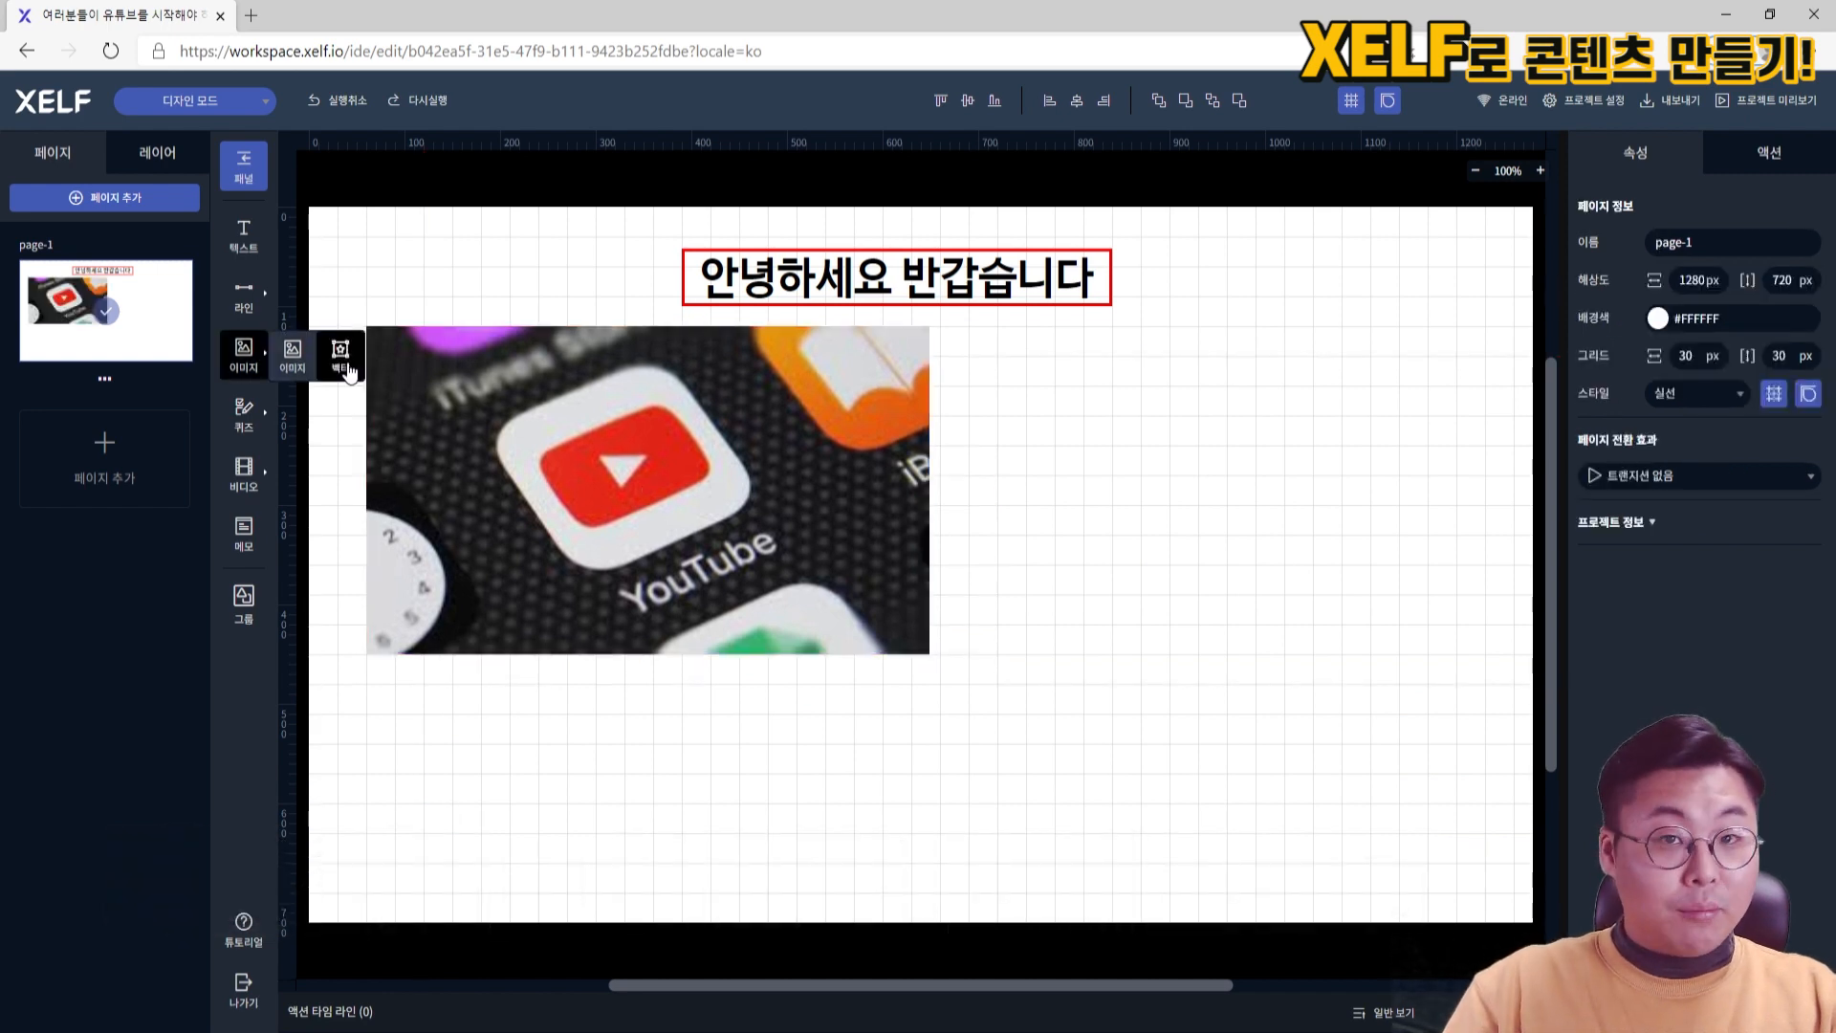
# Insert a vector element, search the vector library for 카메라 and use the camera in the green circle
pyautogui.click(348, 365)
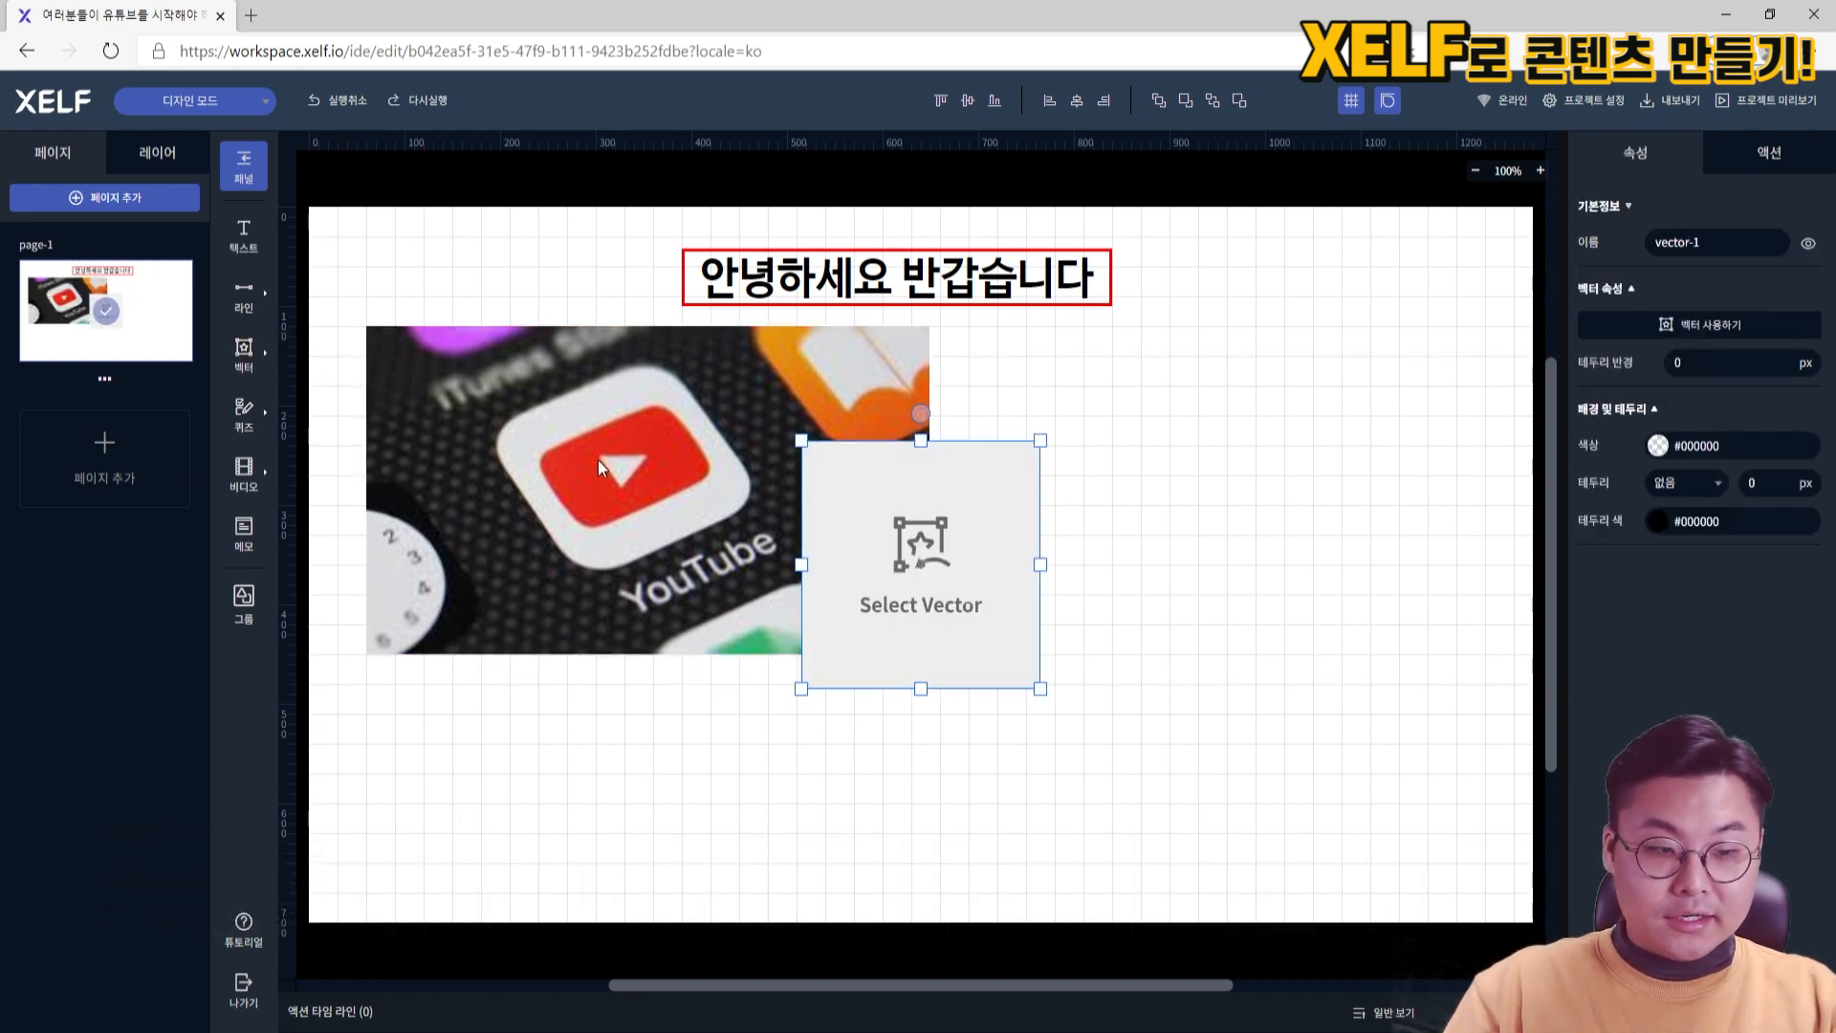
pyautogui.click(922, 552)
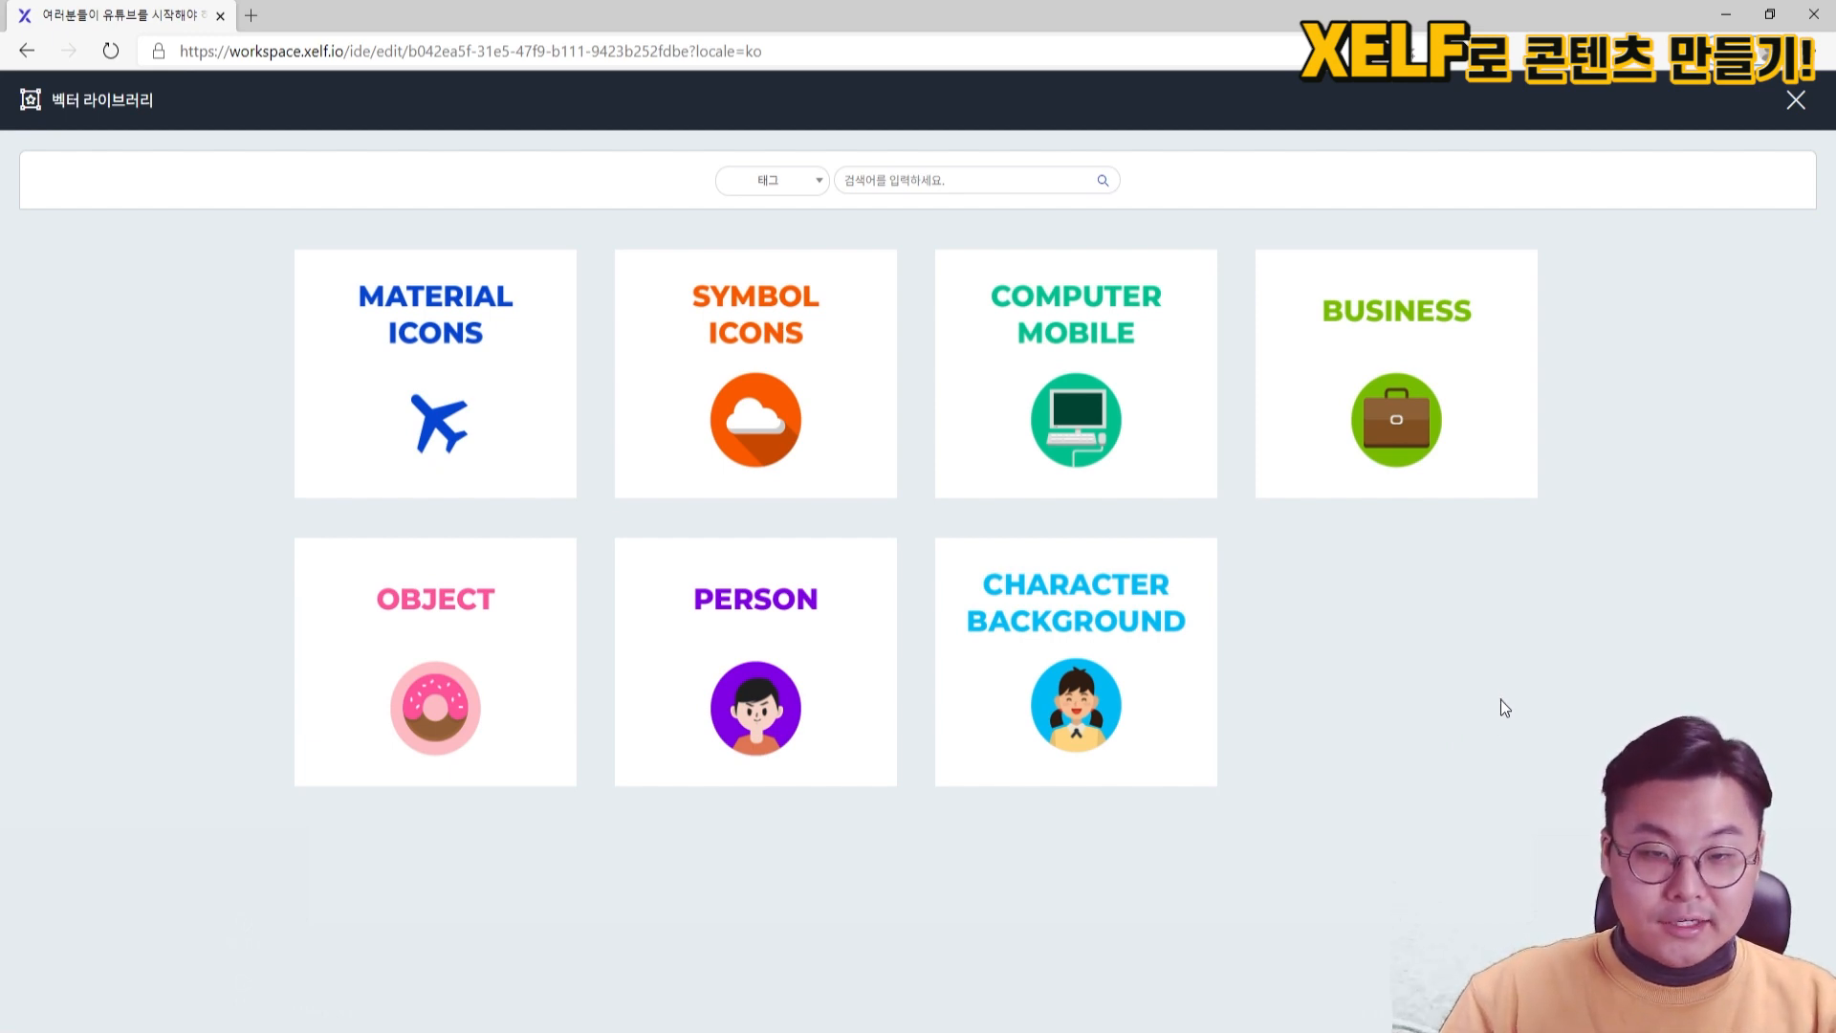
pyautogui.write('컴메라')
pyautogui.press('Return')
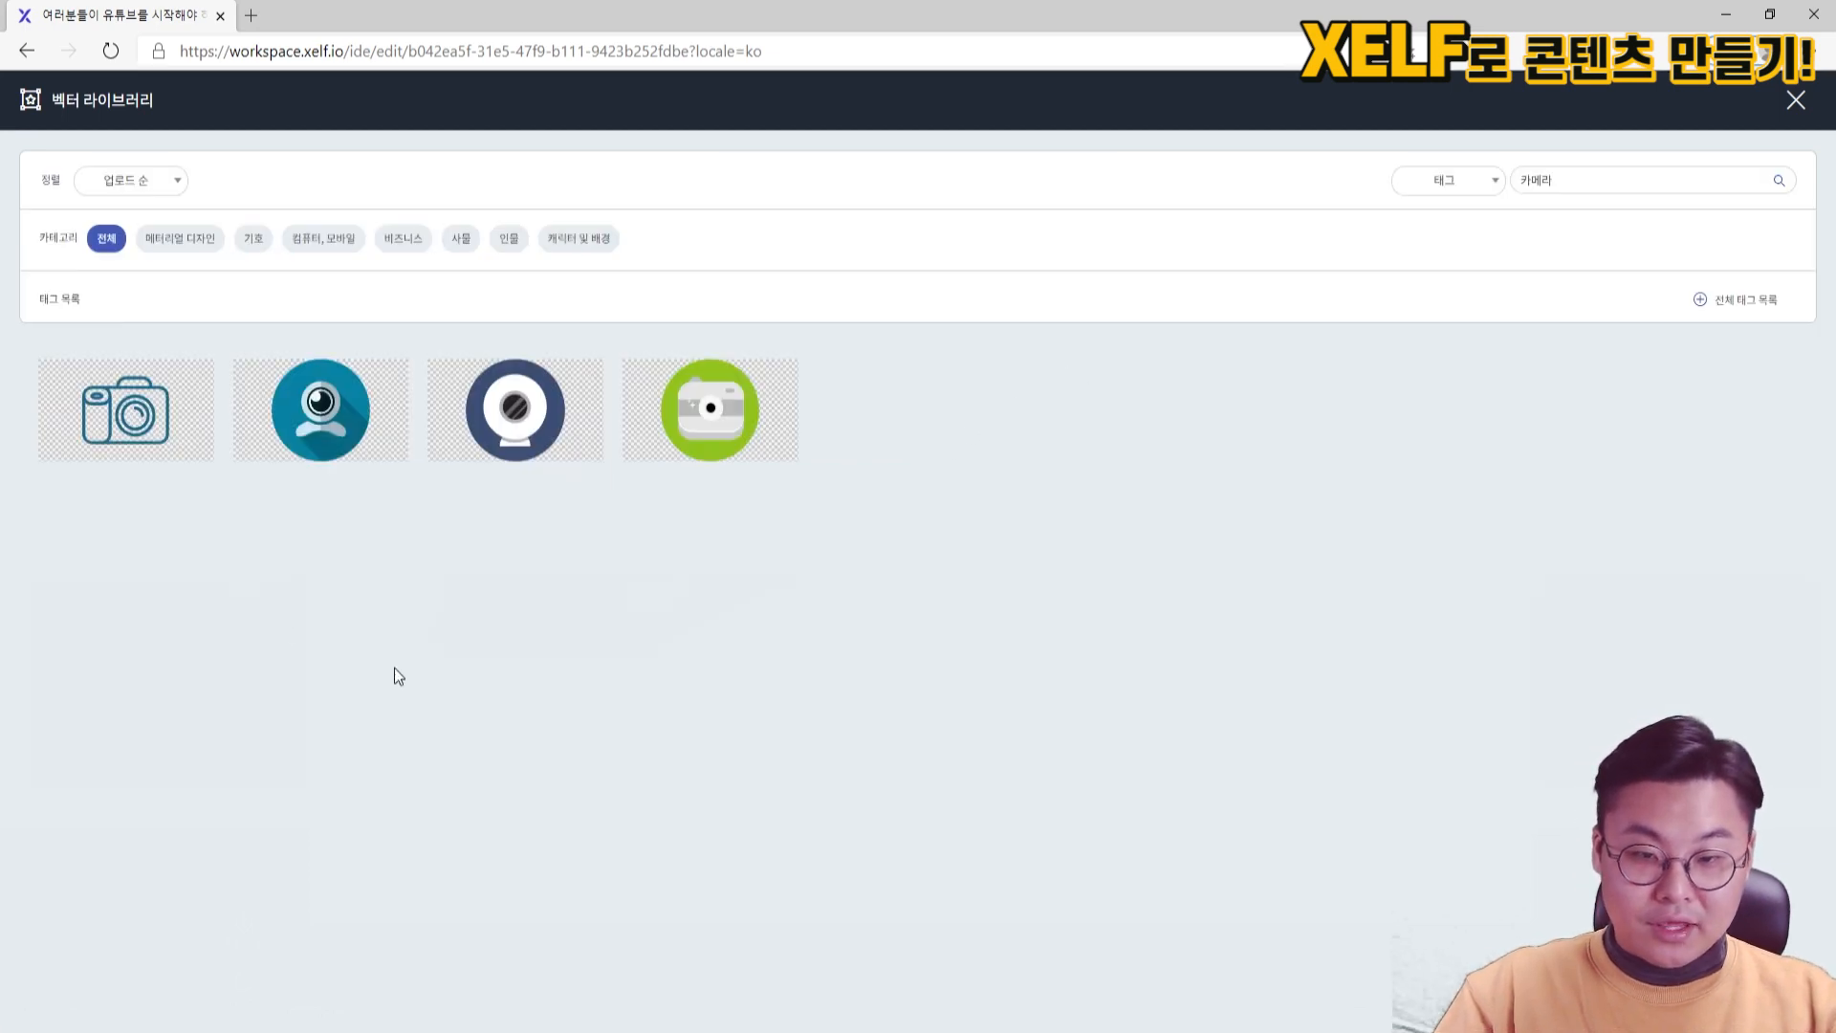
pyautogui.click(713, 418)
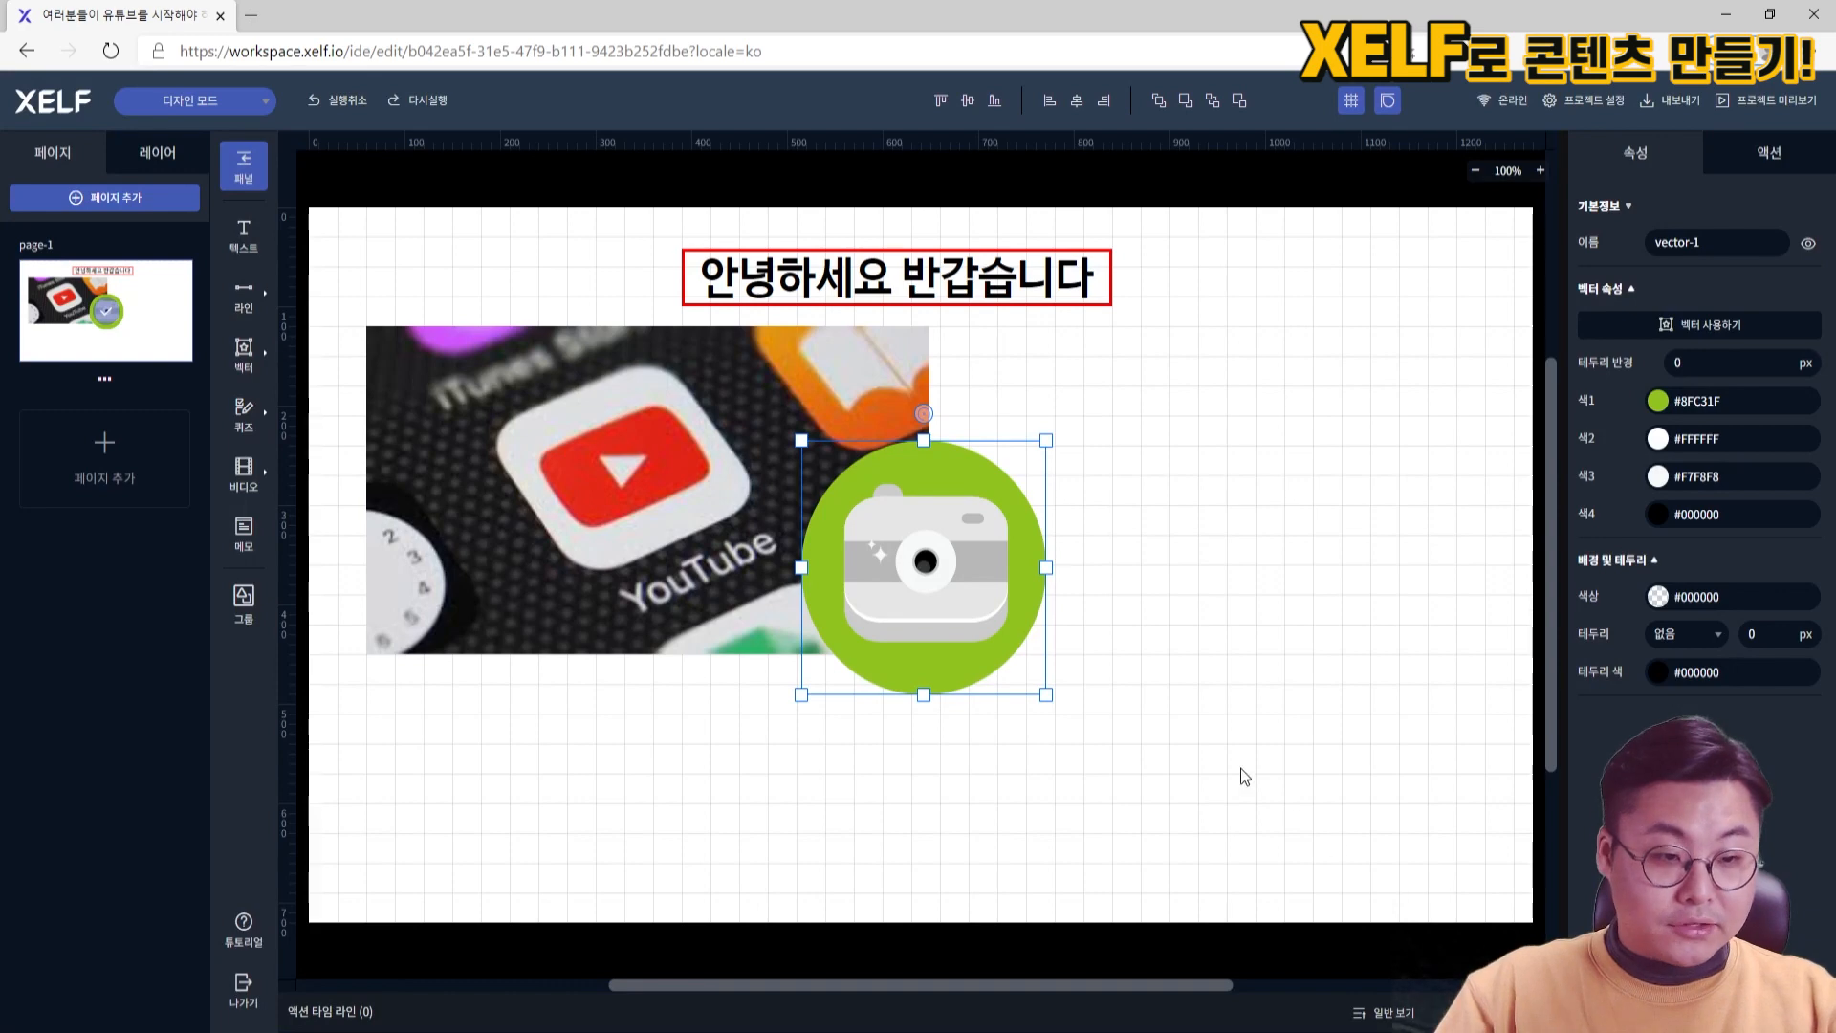
# Shrink the green camera vector and place it in the lower-right corner of the YouTube photo
pyautogui.moveTo(1009, 641); pyautogui.dragTo(747, 594)
pyautogui.moveTo(927, 400); pyautogui.dragTo(884, 616)
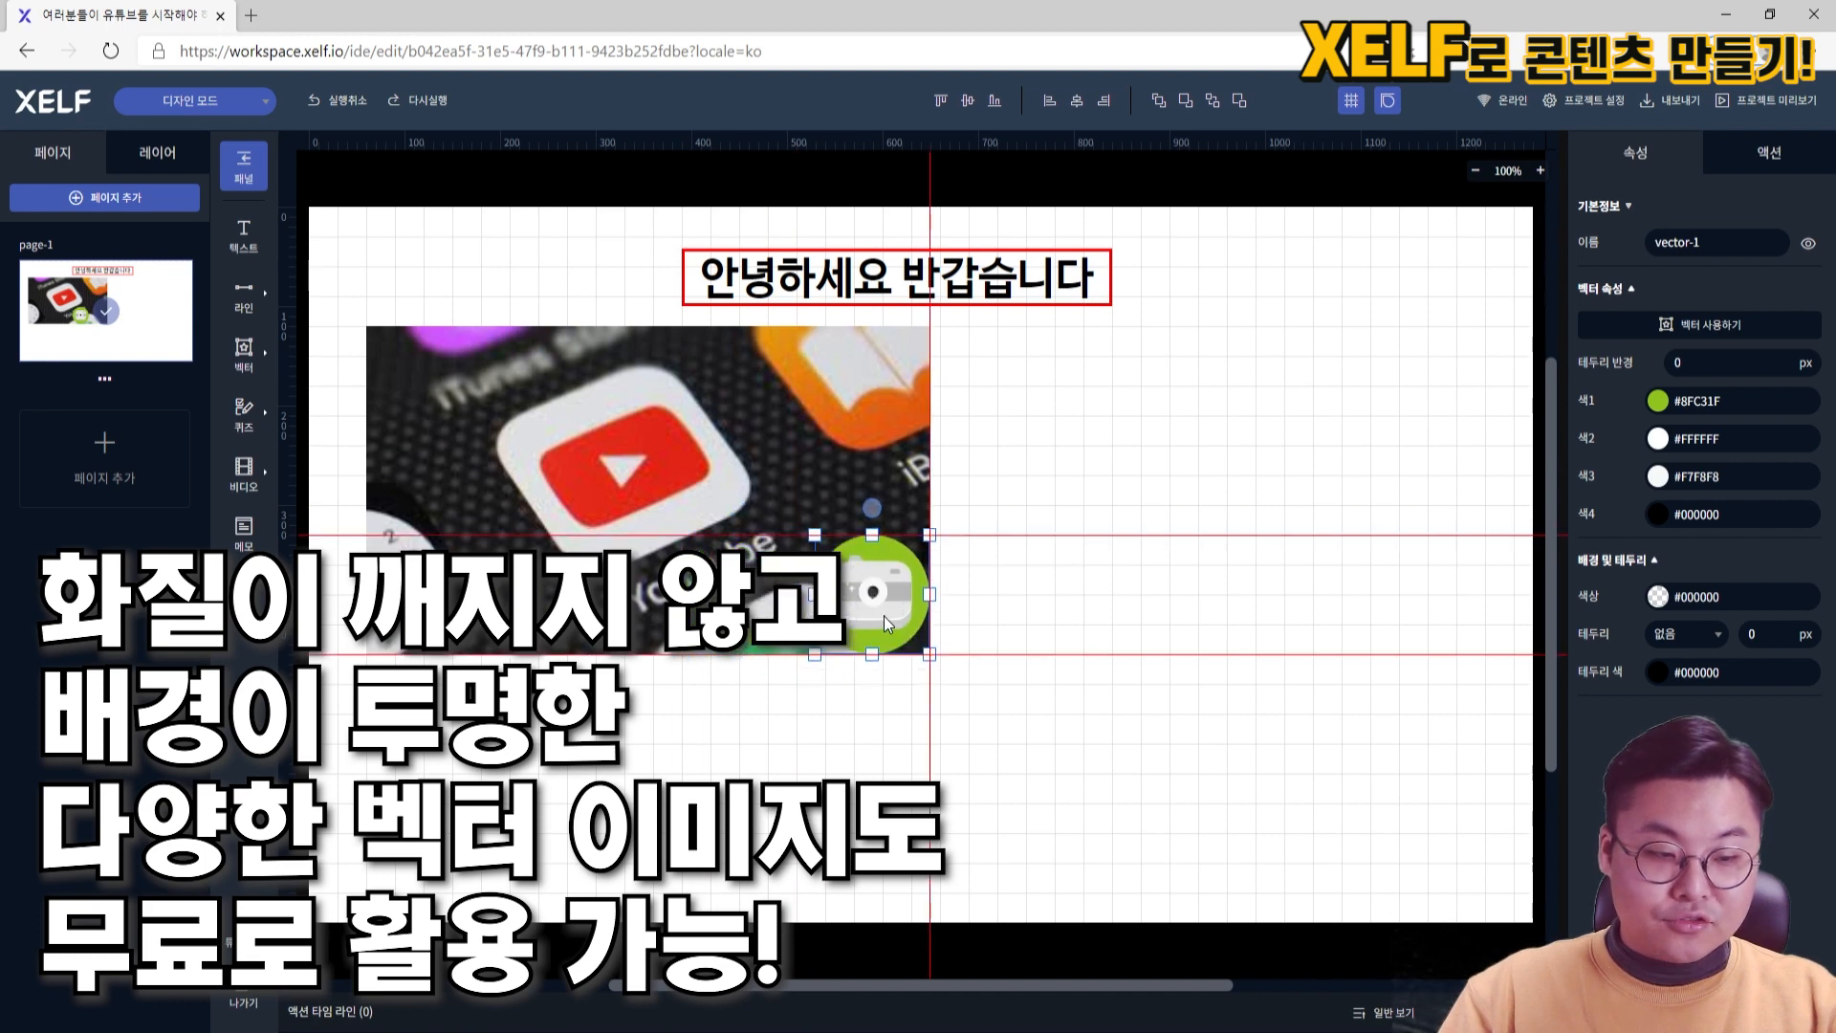
pyautogui.click(1077, 637)
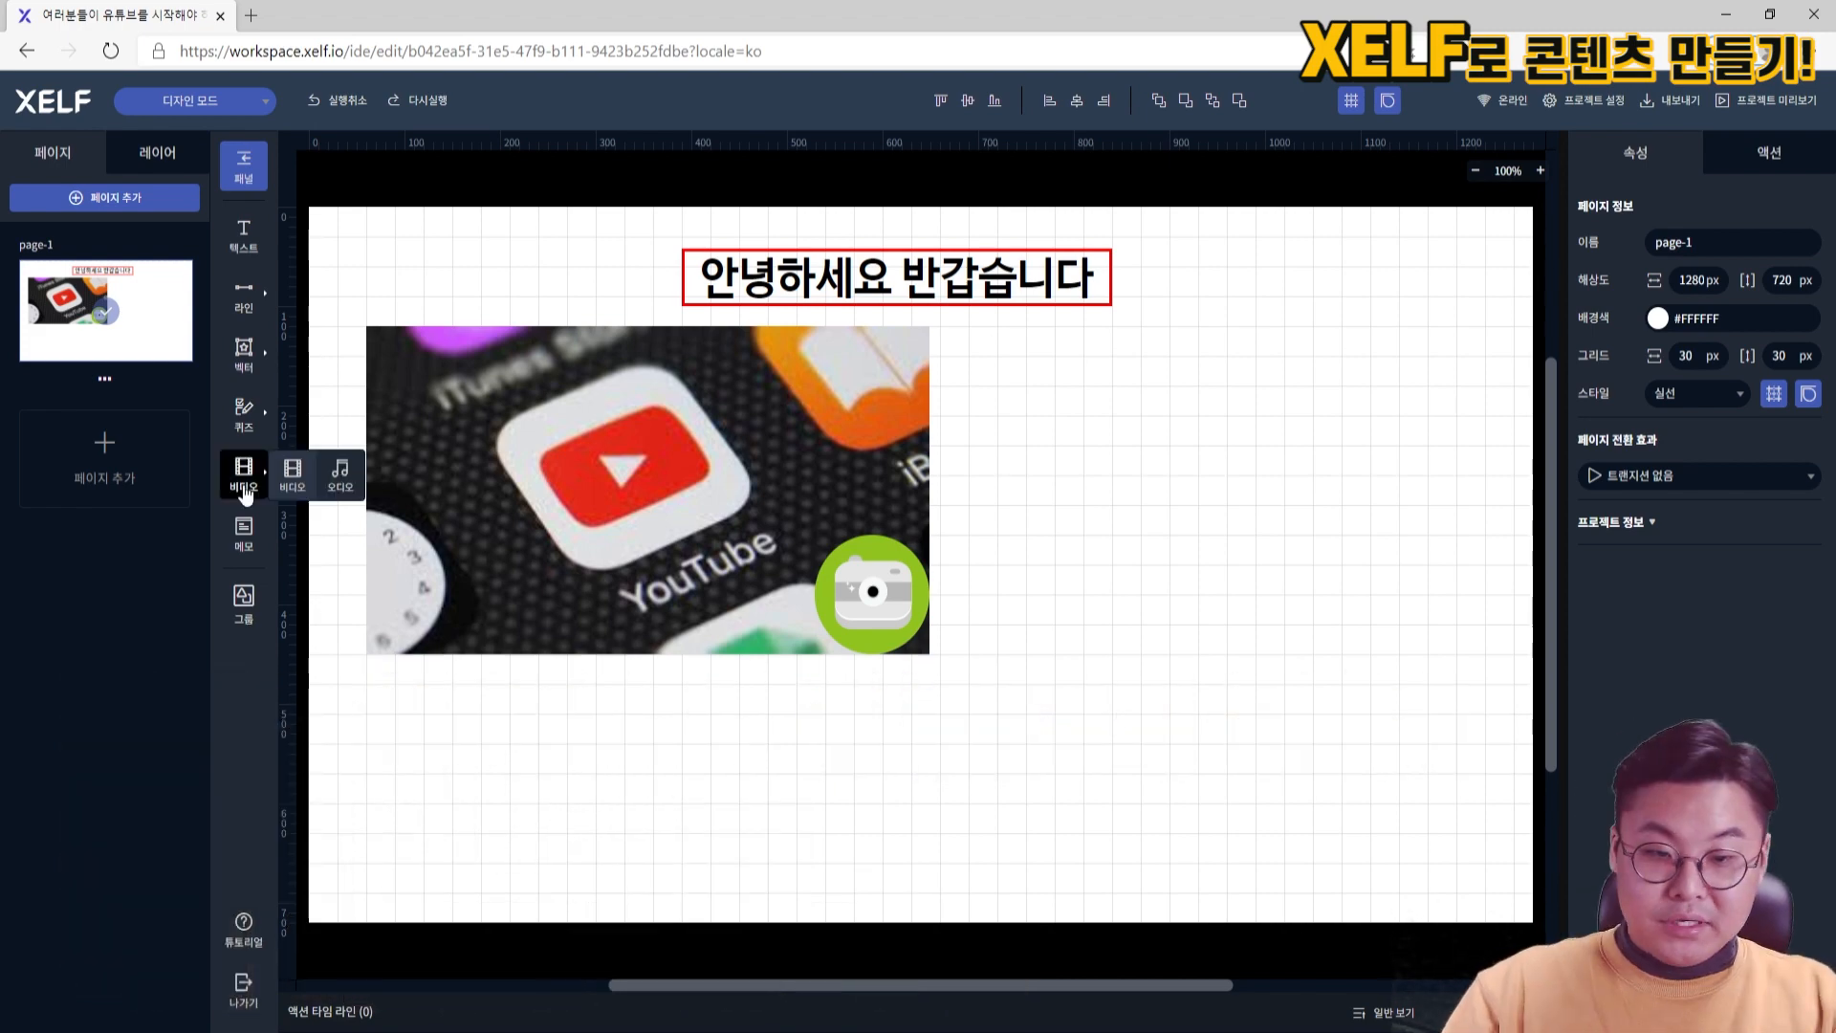
# Insert a video element for the page and copy the share link of the YouTube video about becoming a YouTuber
pyautogui.click(293, 491)
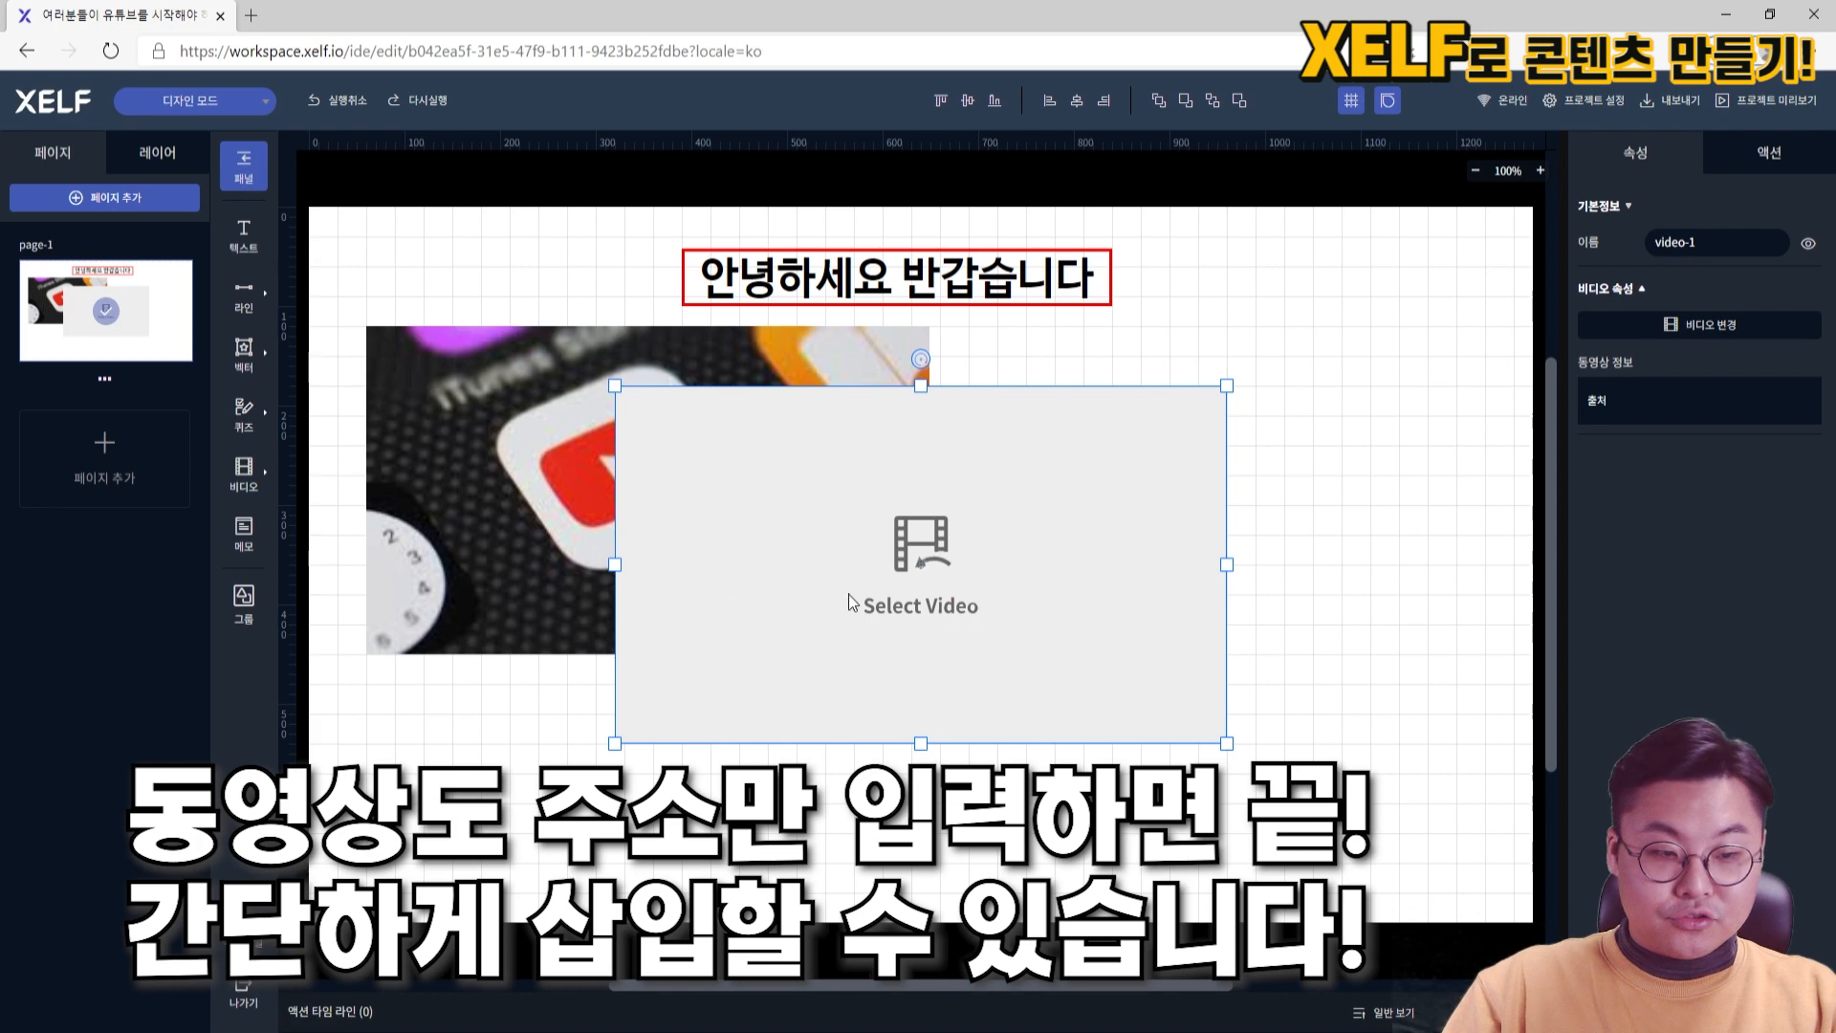
pyautogui.click(939, 604)
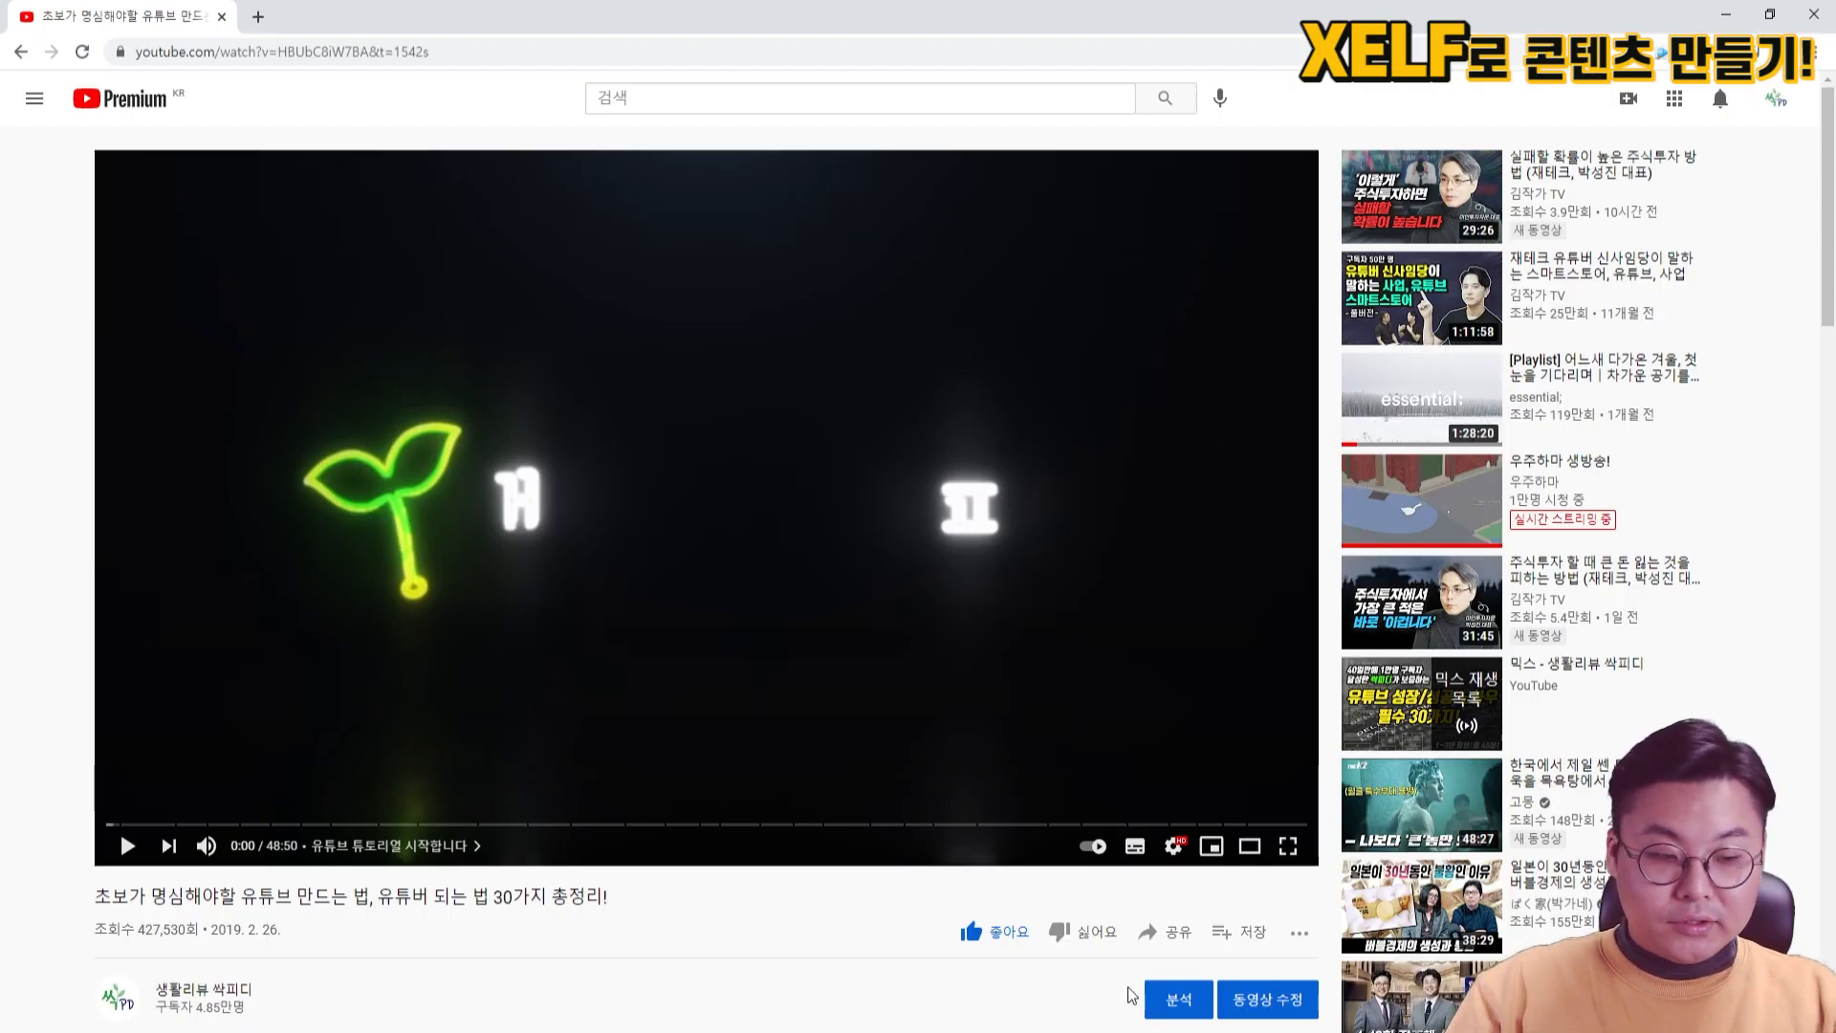
pyautogui.click(1167, 934)
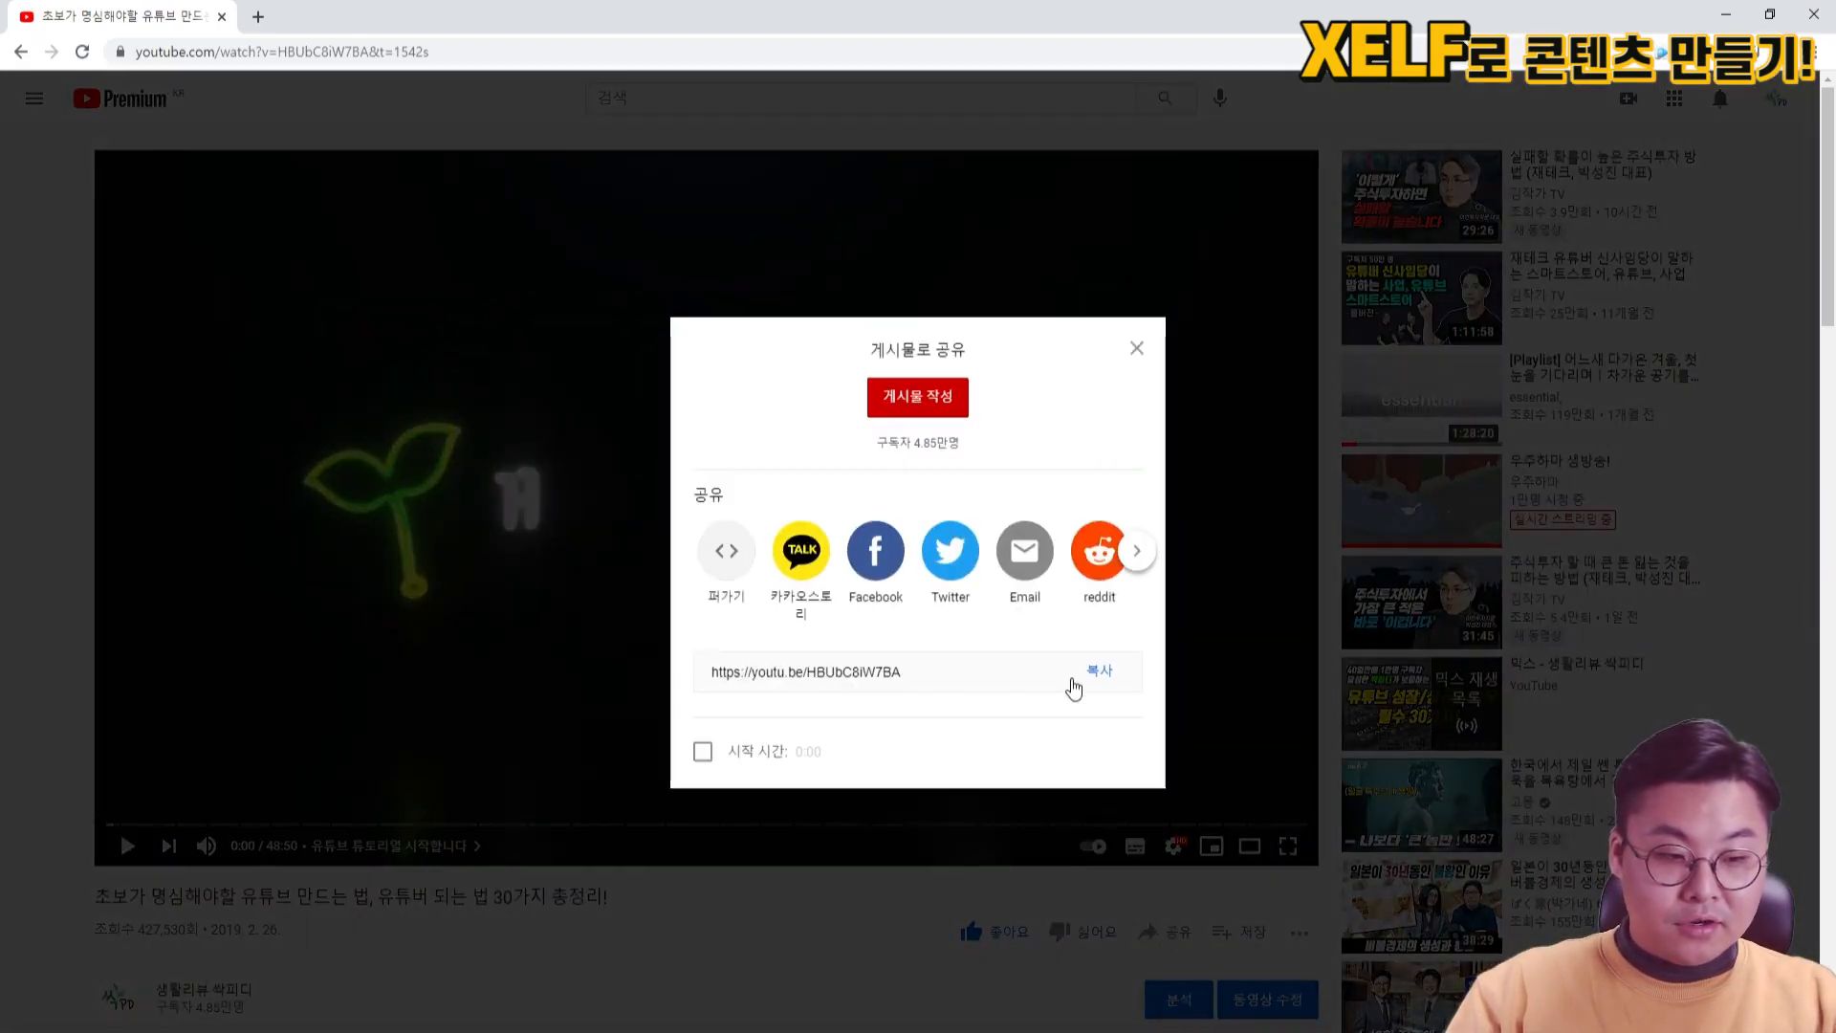
pyautogui.click(1096, 676)
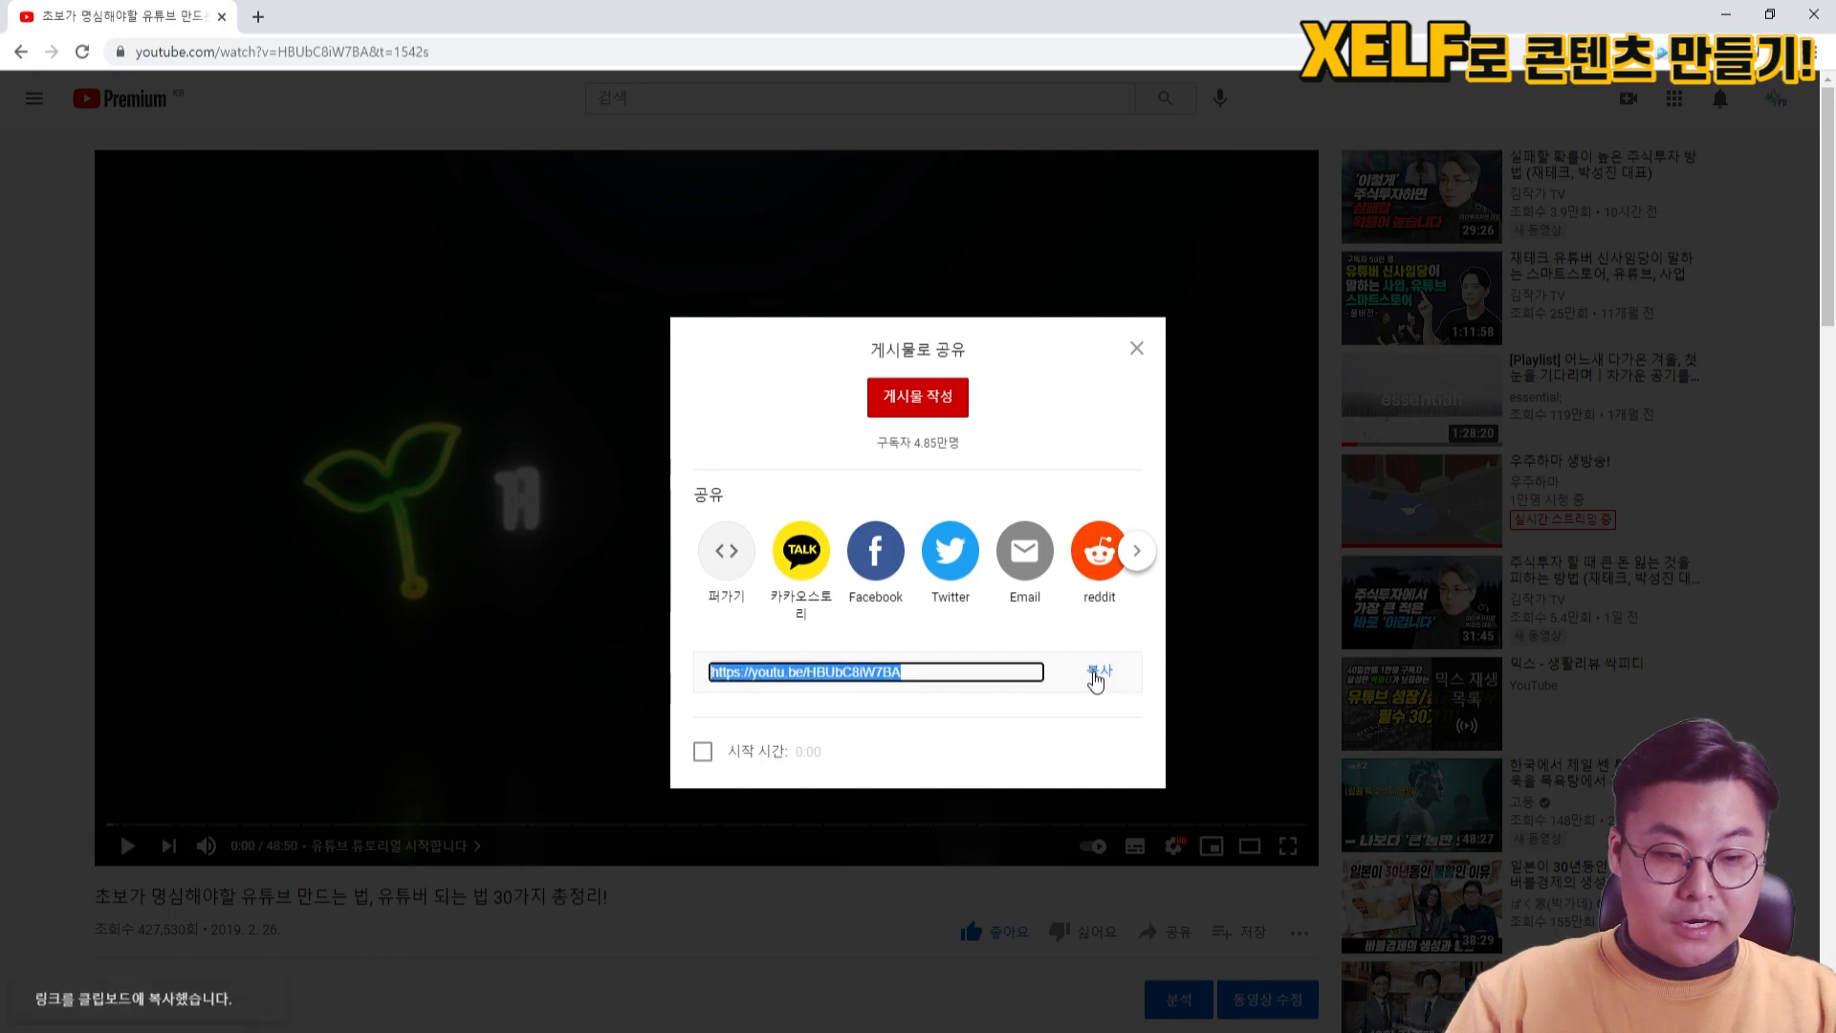
# Return to the XELF editor, load the copied YouTube link into the video element and confirm the insertion
pyautogui.click(1714, 12)
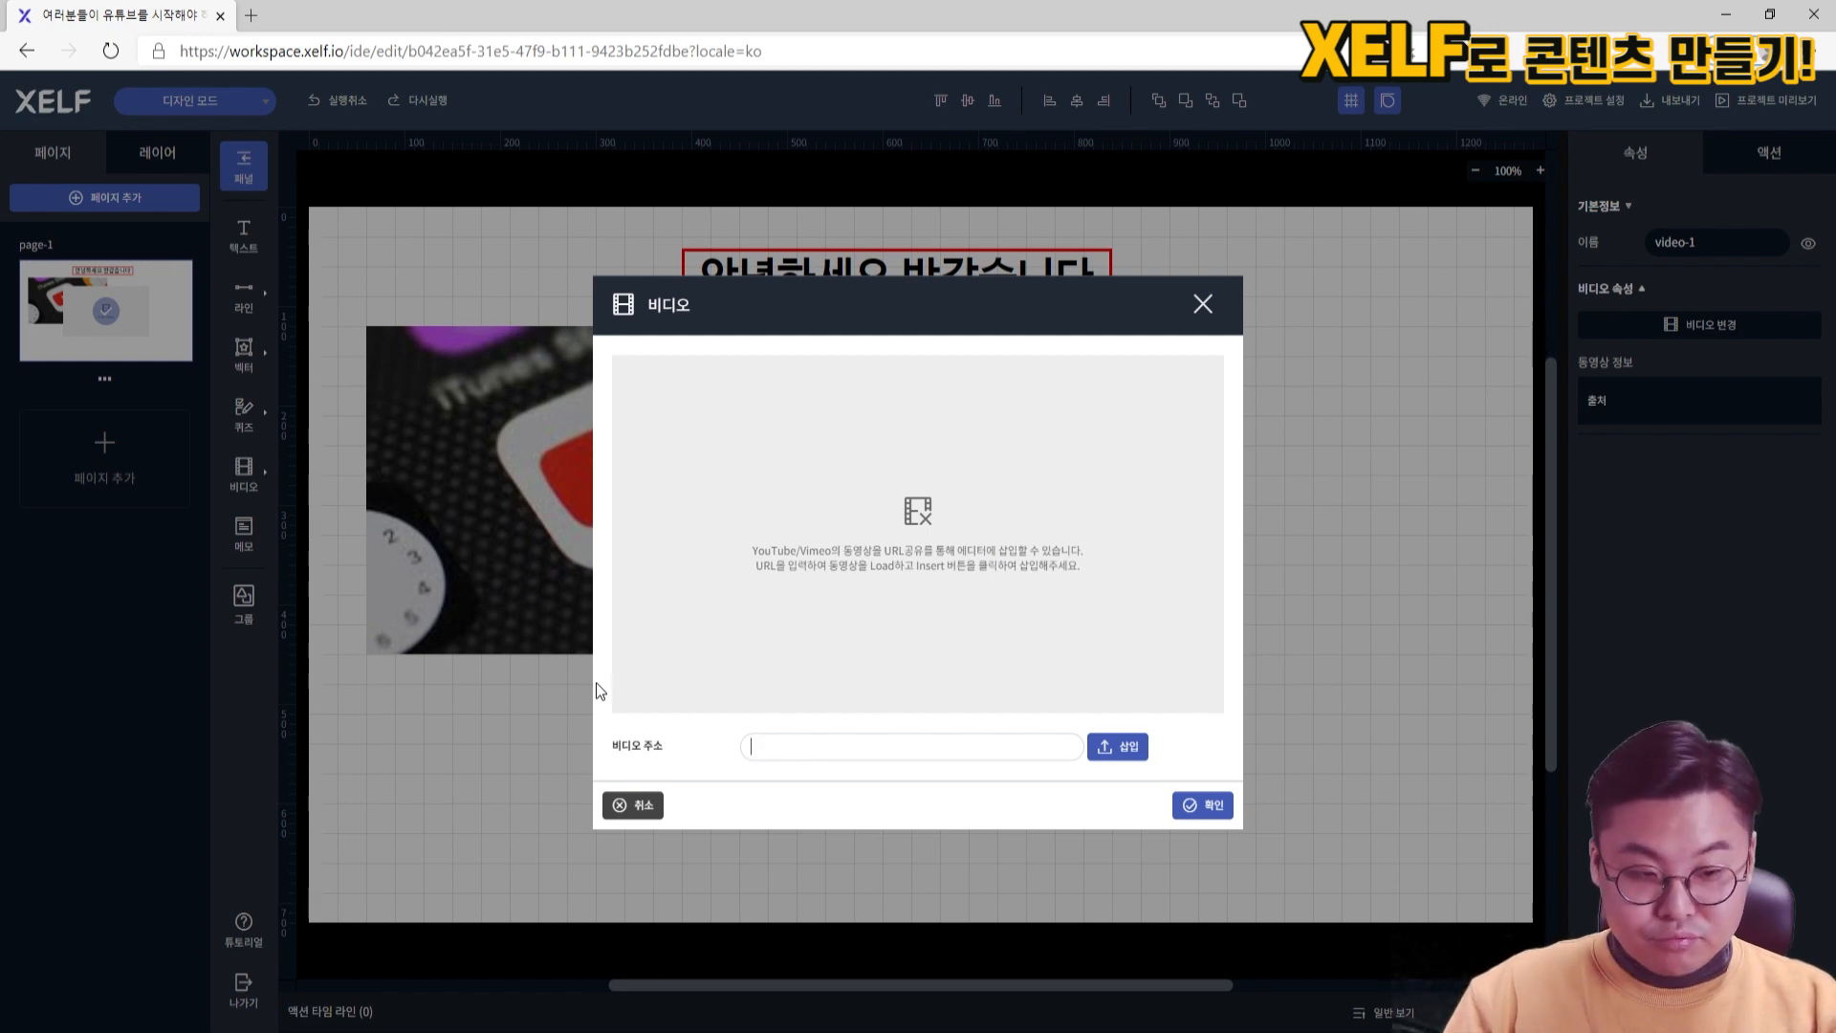
pyautogui.hotkey('ctrl', 'v')
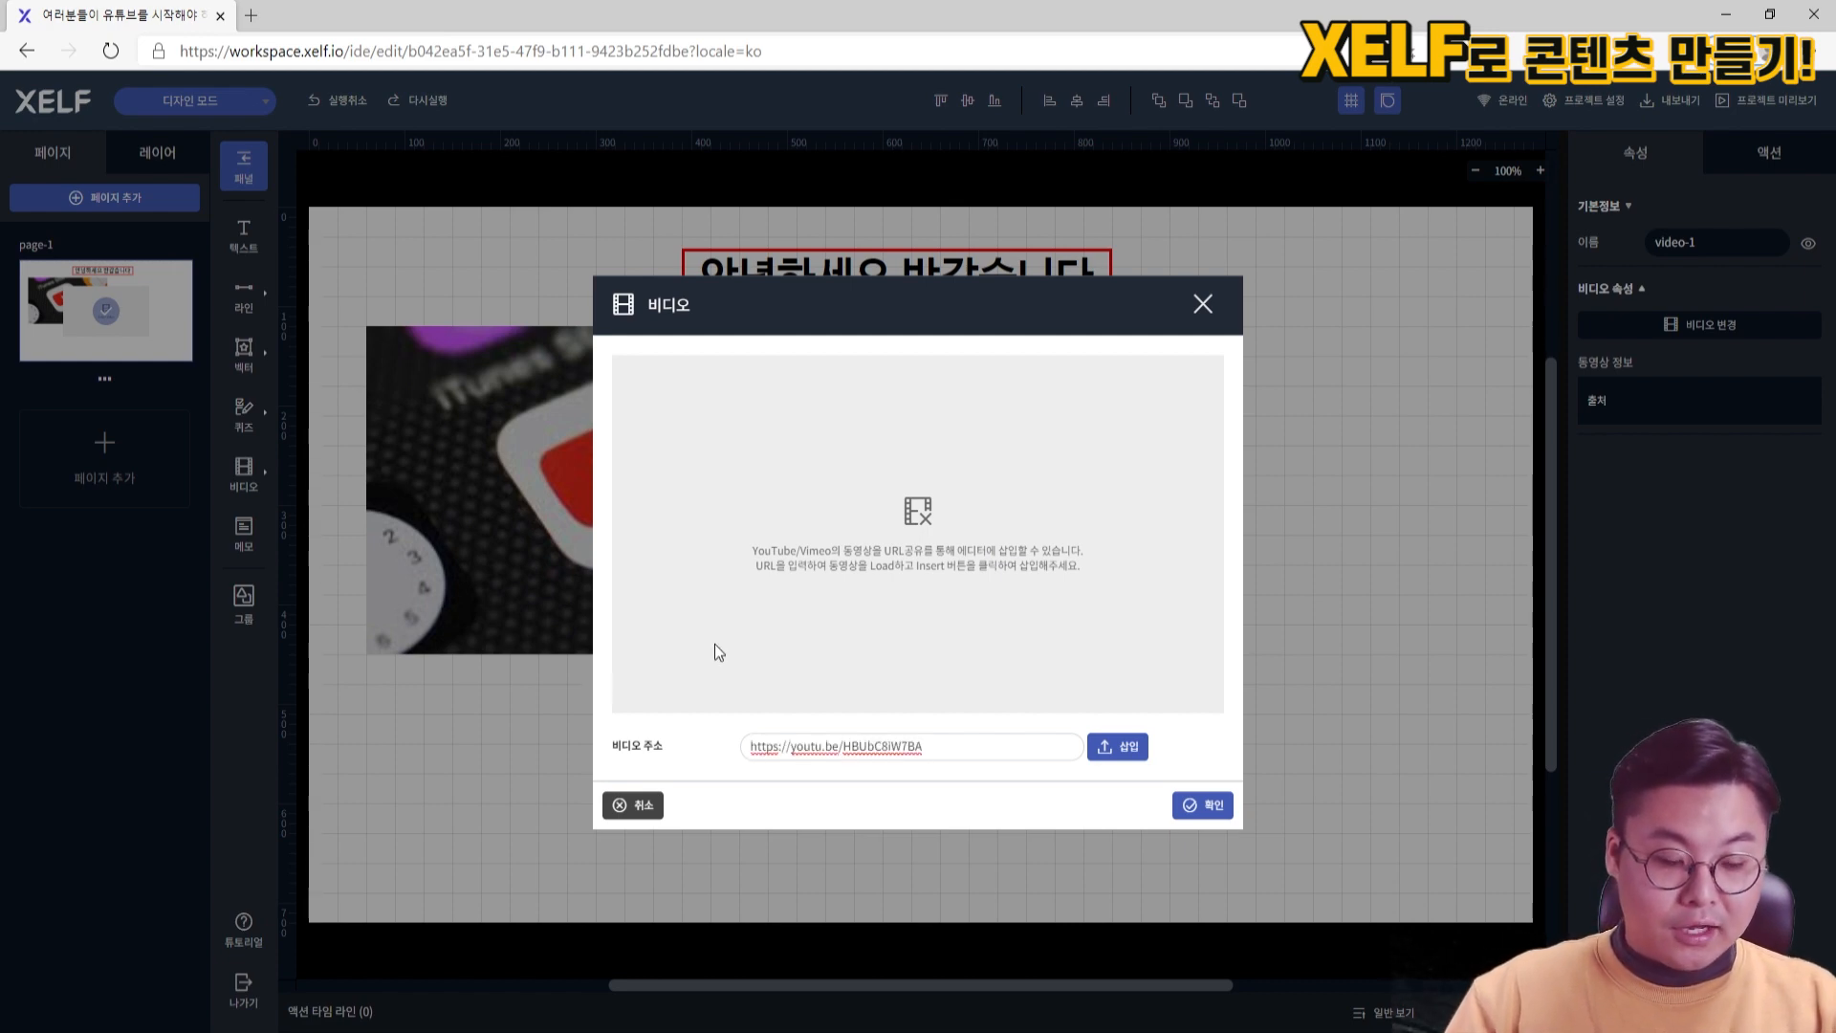
pyautogui.click(1137, 754)
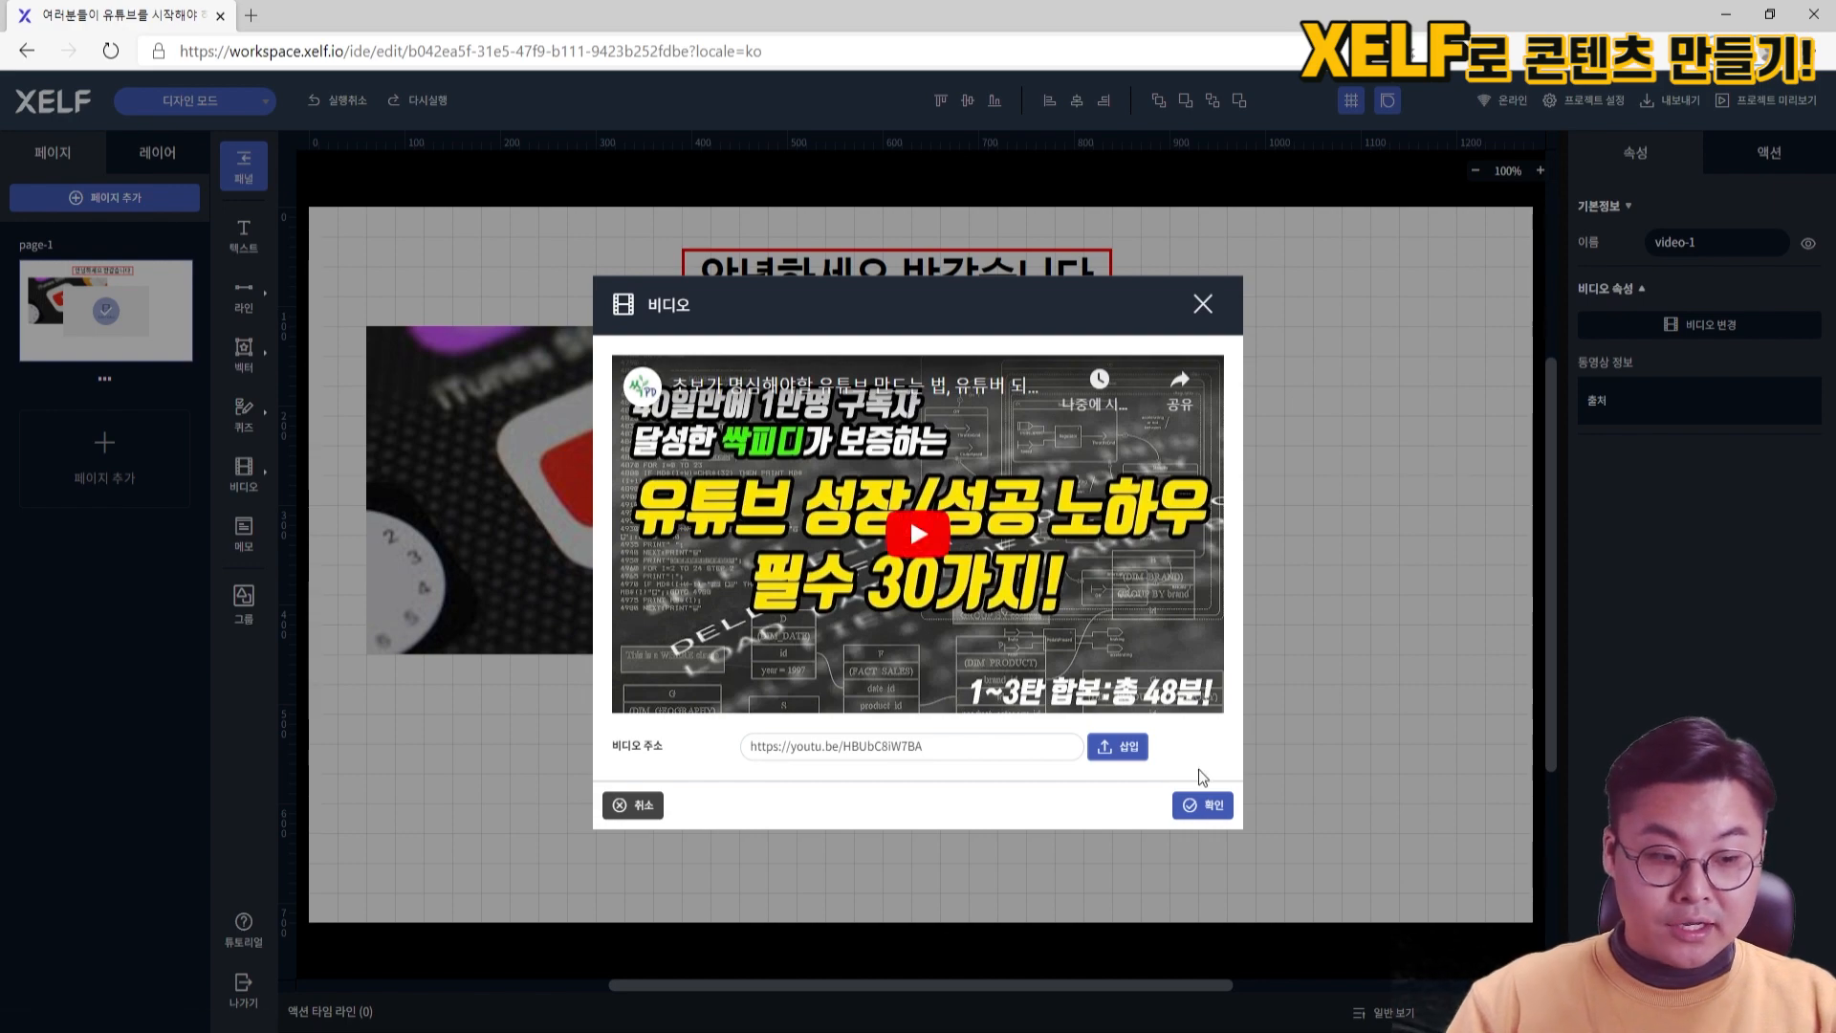
pyautogui.click(1204, 802)
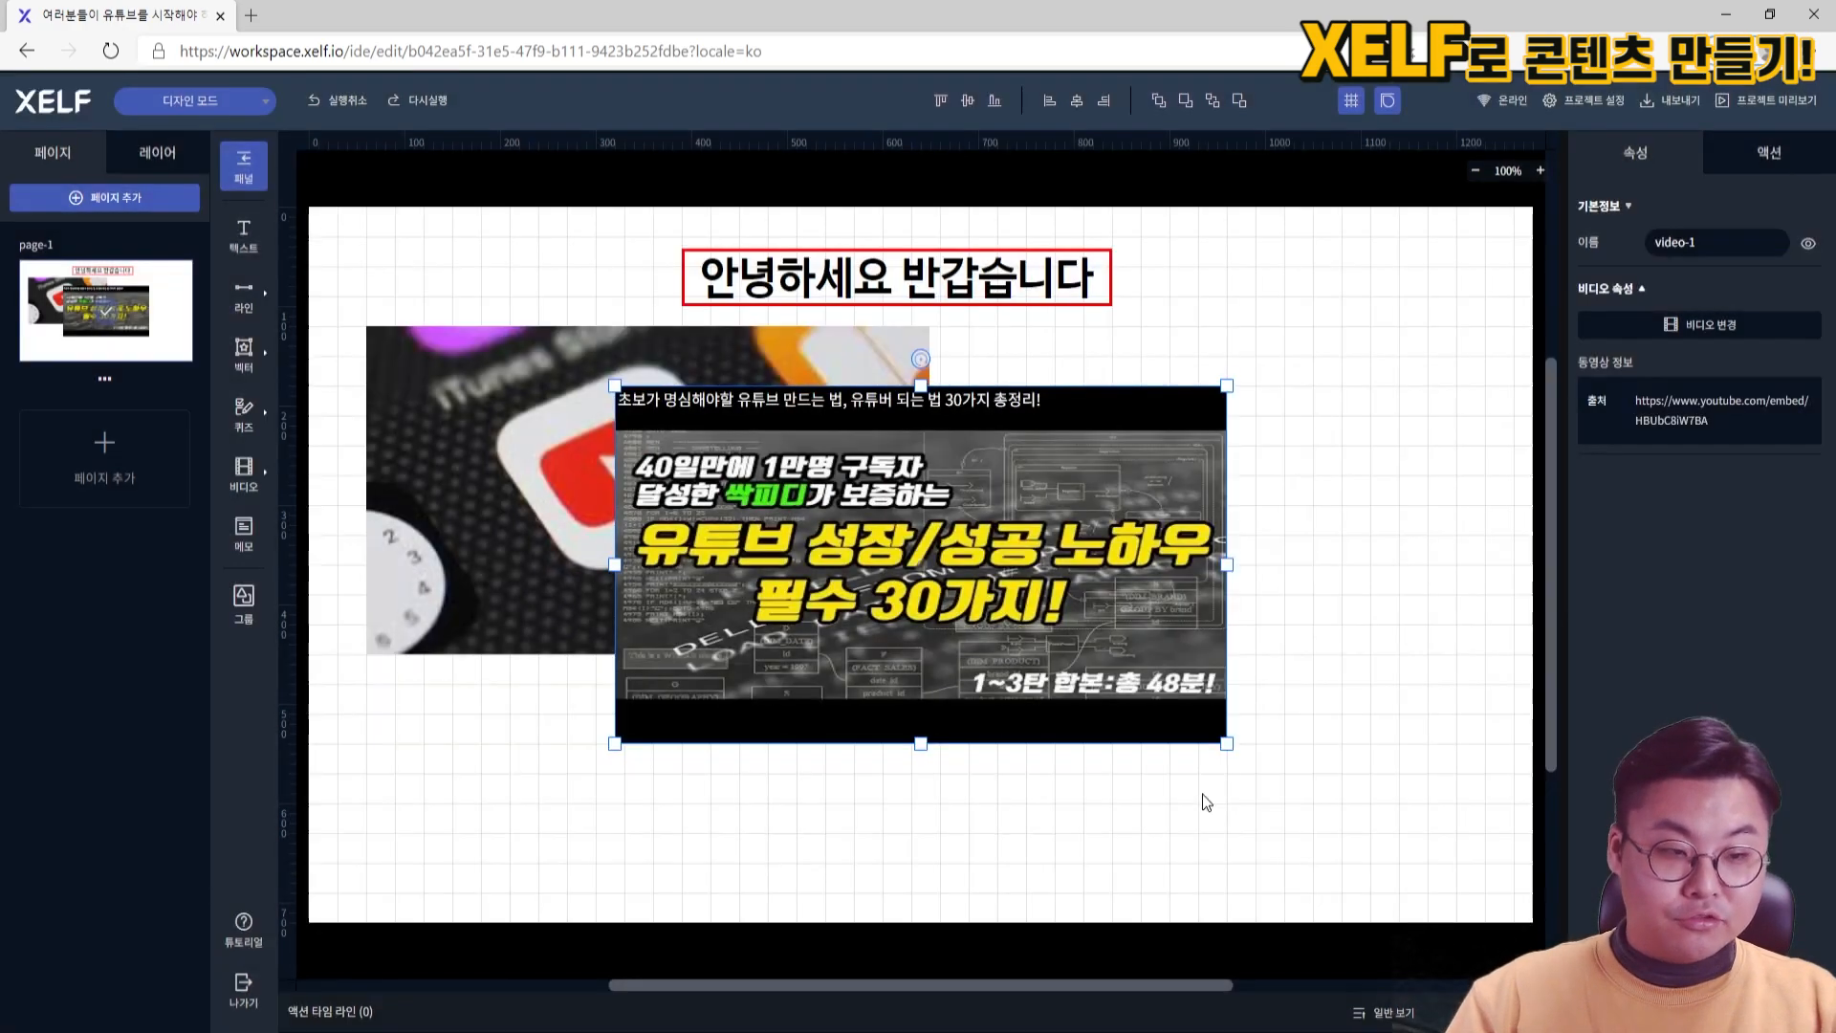
# Move the video beside the YouTube photo and resize it proportionally to match the photo's height
pyautogui.moveTo(1467, 494); pyautogui.dragTo(1315, 679)
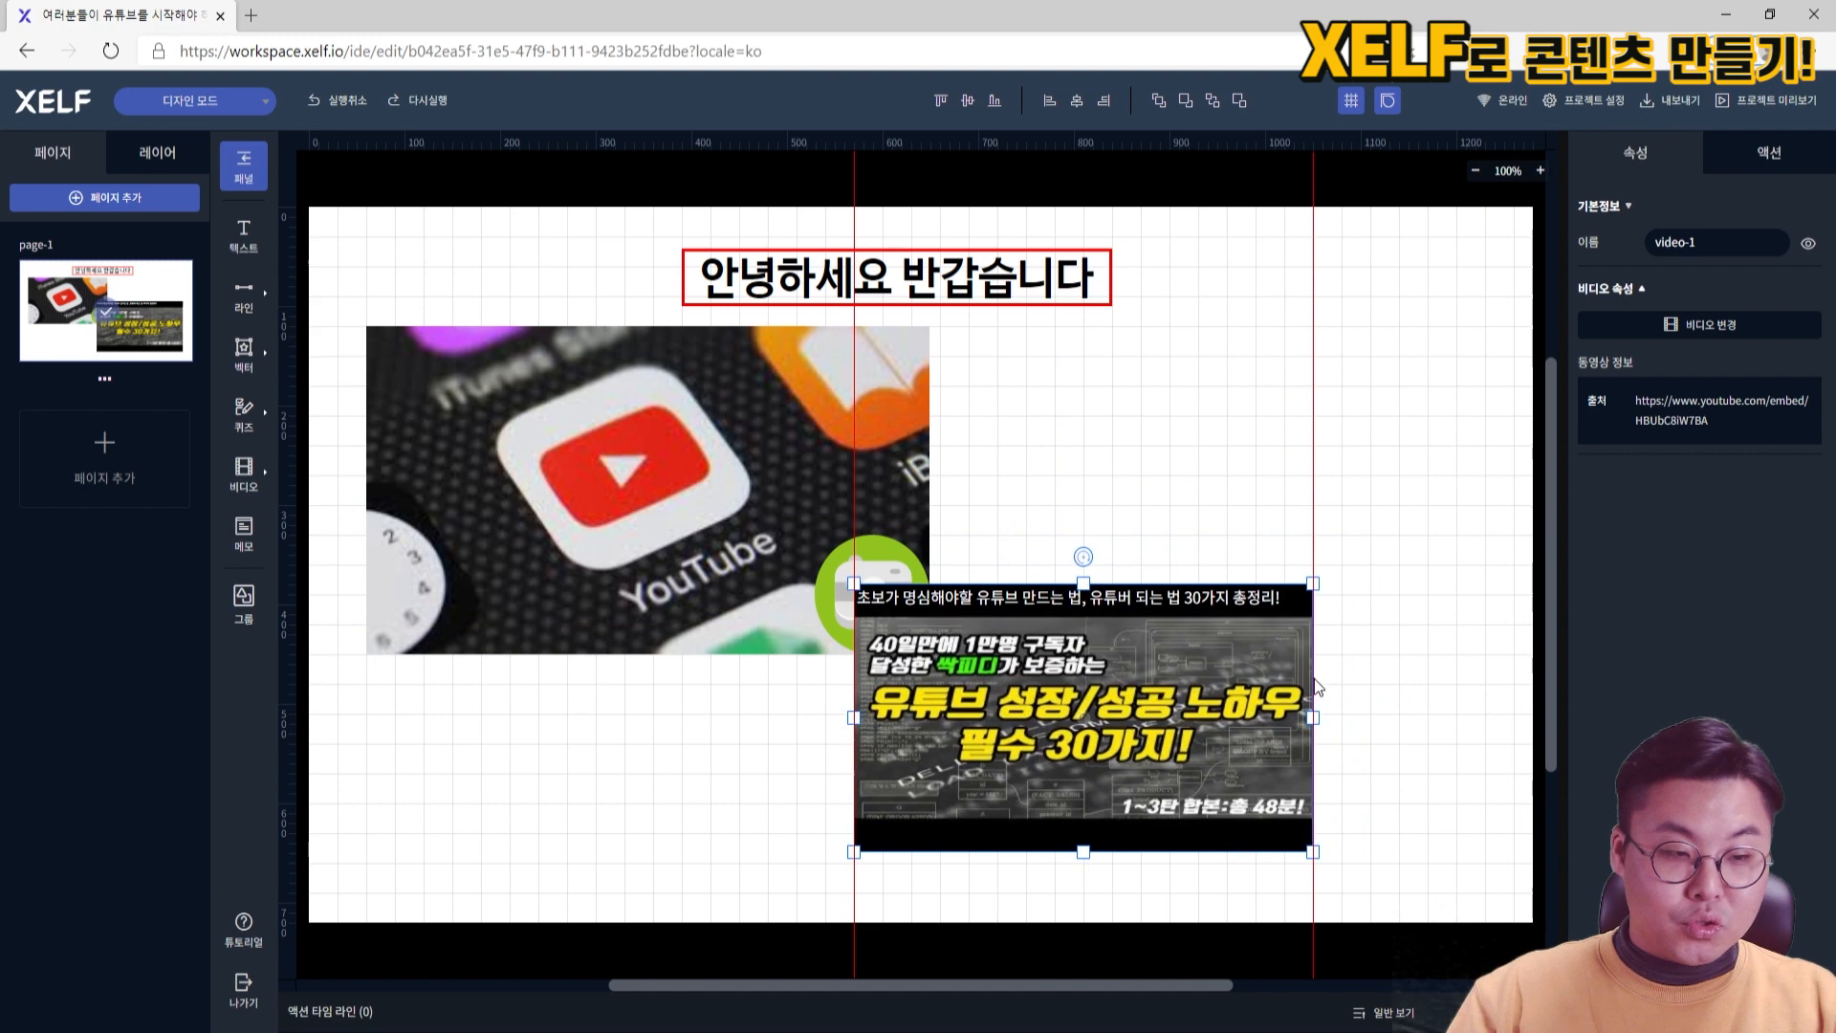
pyautogui.moveTo(1179, 742); pyautogui.dragTo(1265, 485)
pyautogui.click(1371, 151)
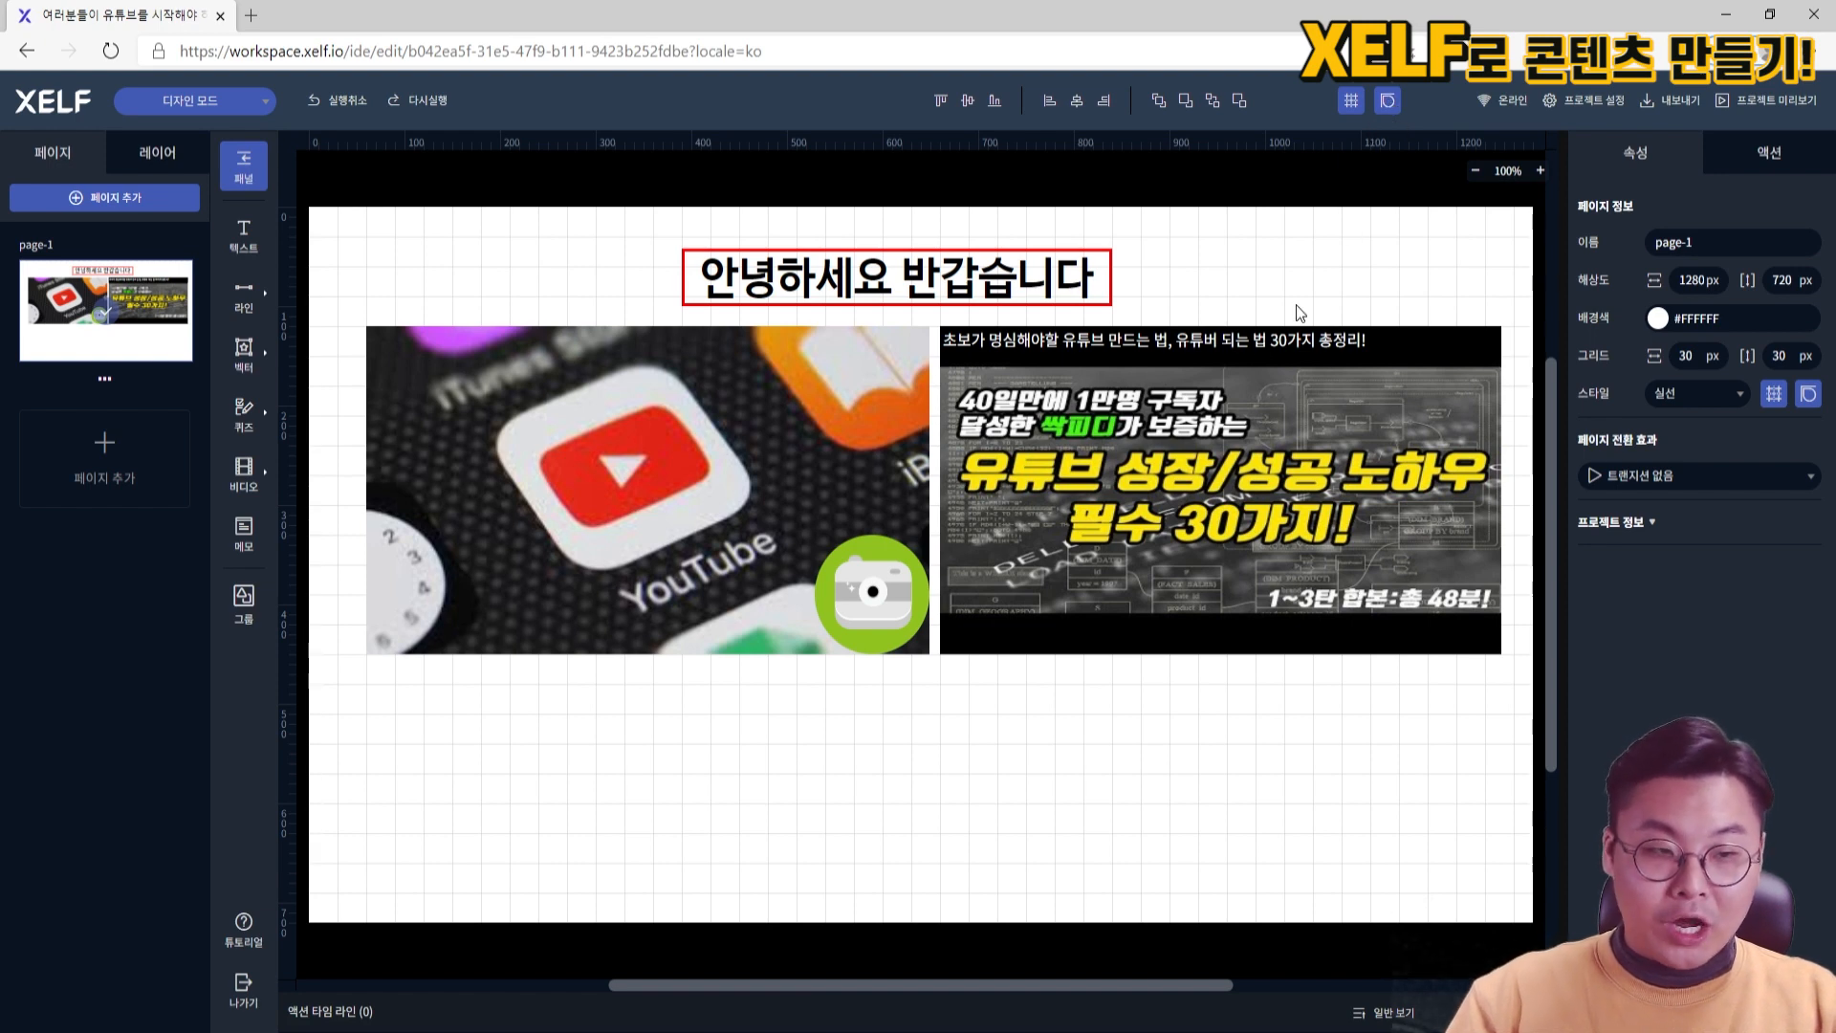
pyautogui.click(1107, 400)
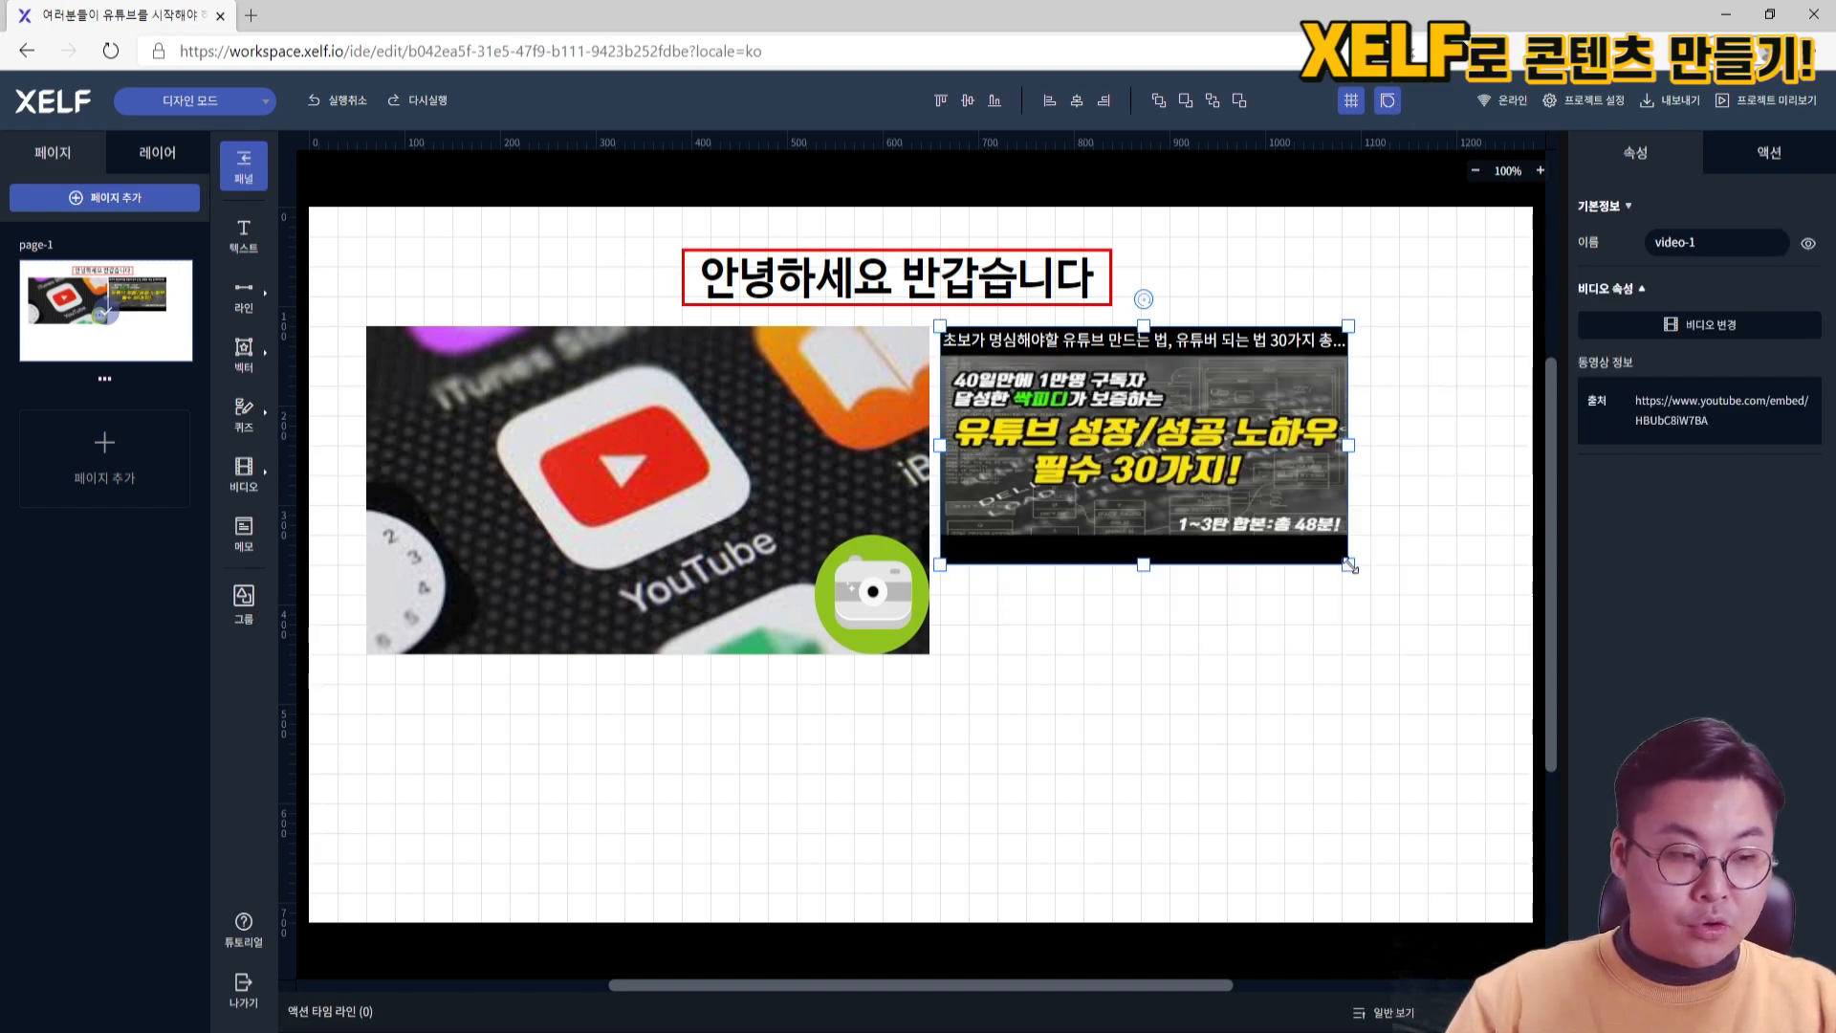
pyautogui.moveTo(1360, 586); pyautogui.dragTo(1461, 657)
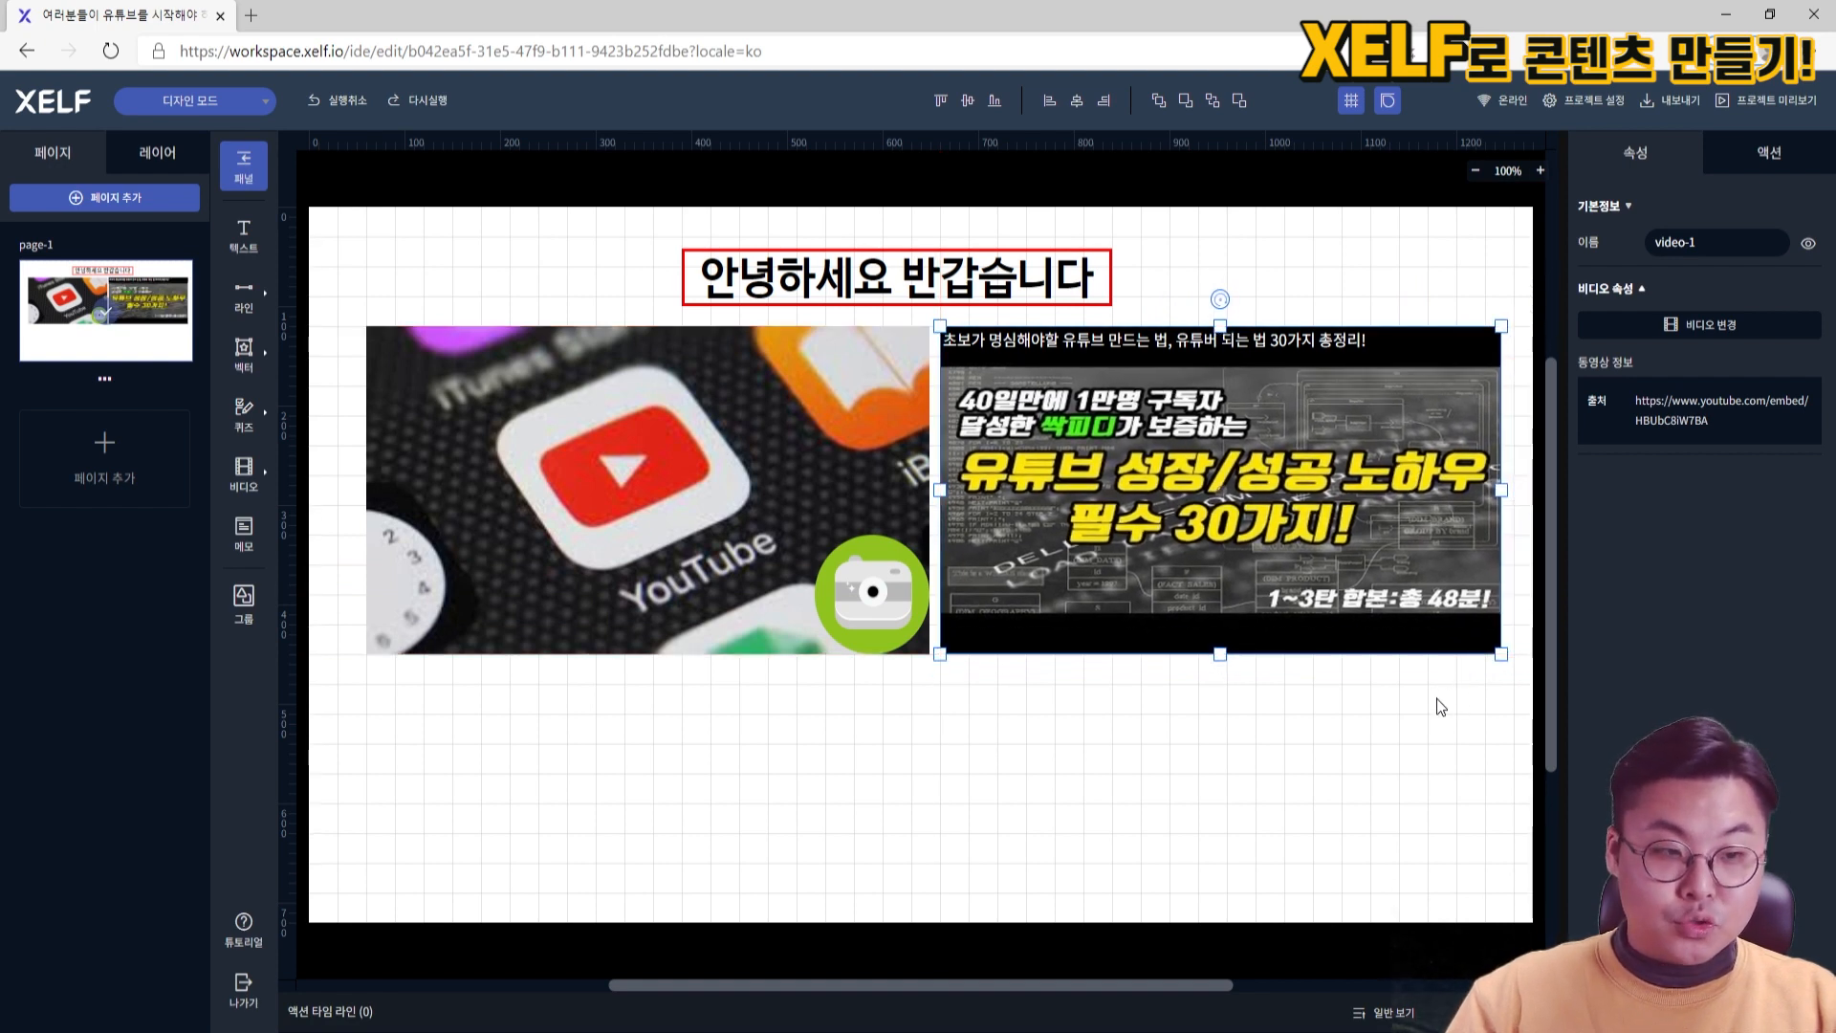
pyautogui.click(1437, 698)
pyautogui.click(1238, 469)
pyautogui.click(889, 450)
pyautogui.click(1249, 472)
pyautogui.click(830, 452)
pyautogui.click(1322, 414)
# Preview the project, play and pause the embedded YouTube video, and close the preview
pyautogui.click(1775, 101)
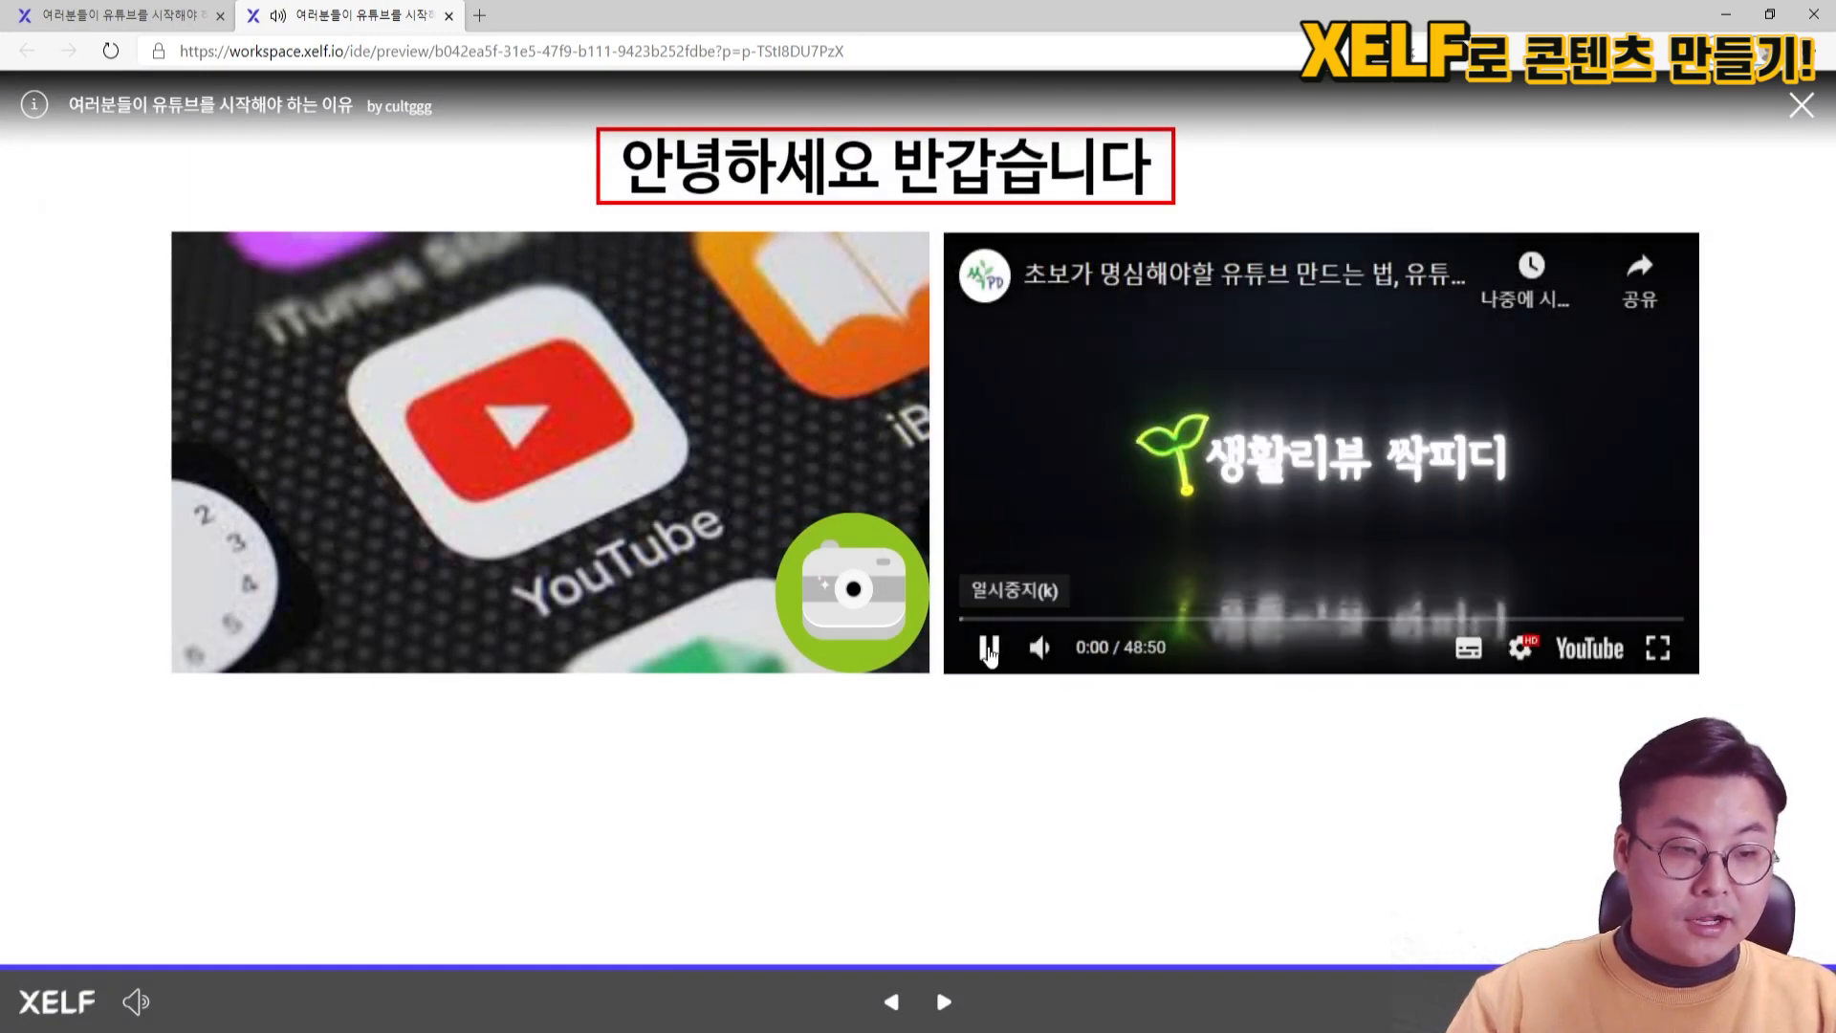
pyautogui.click(989, 649)
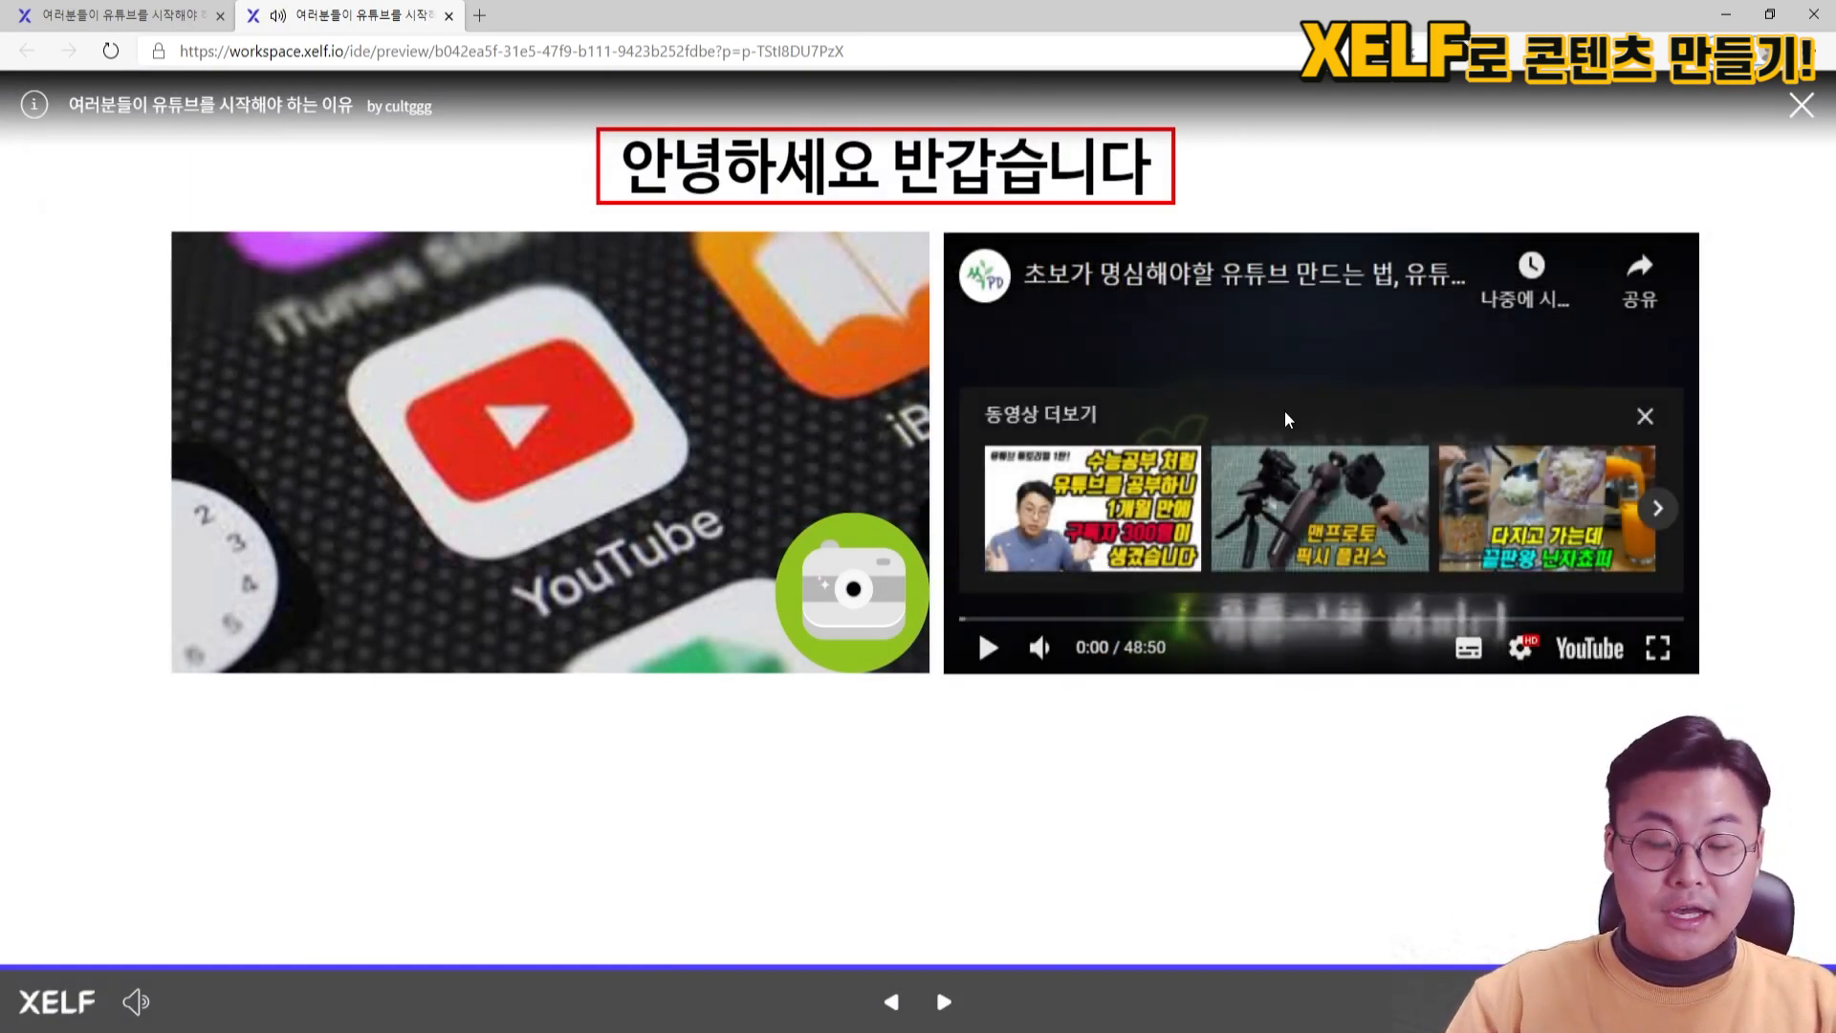
pyautogui.hotkey('ctrl', 'w')
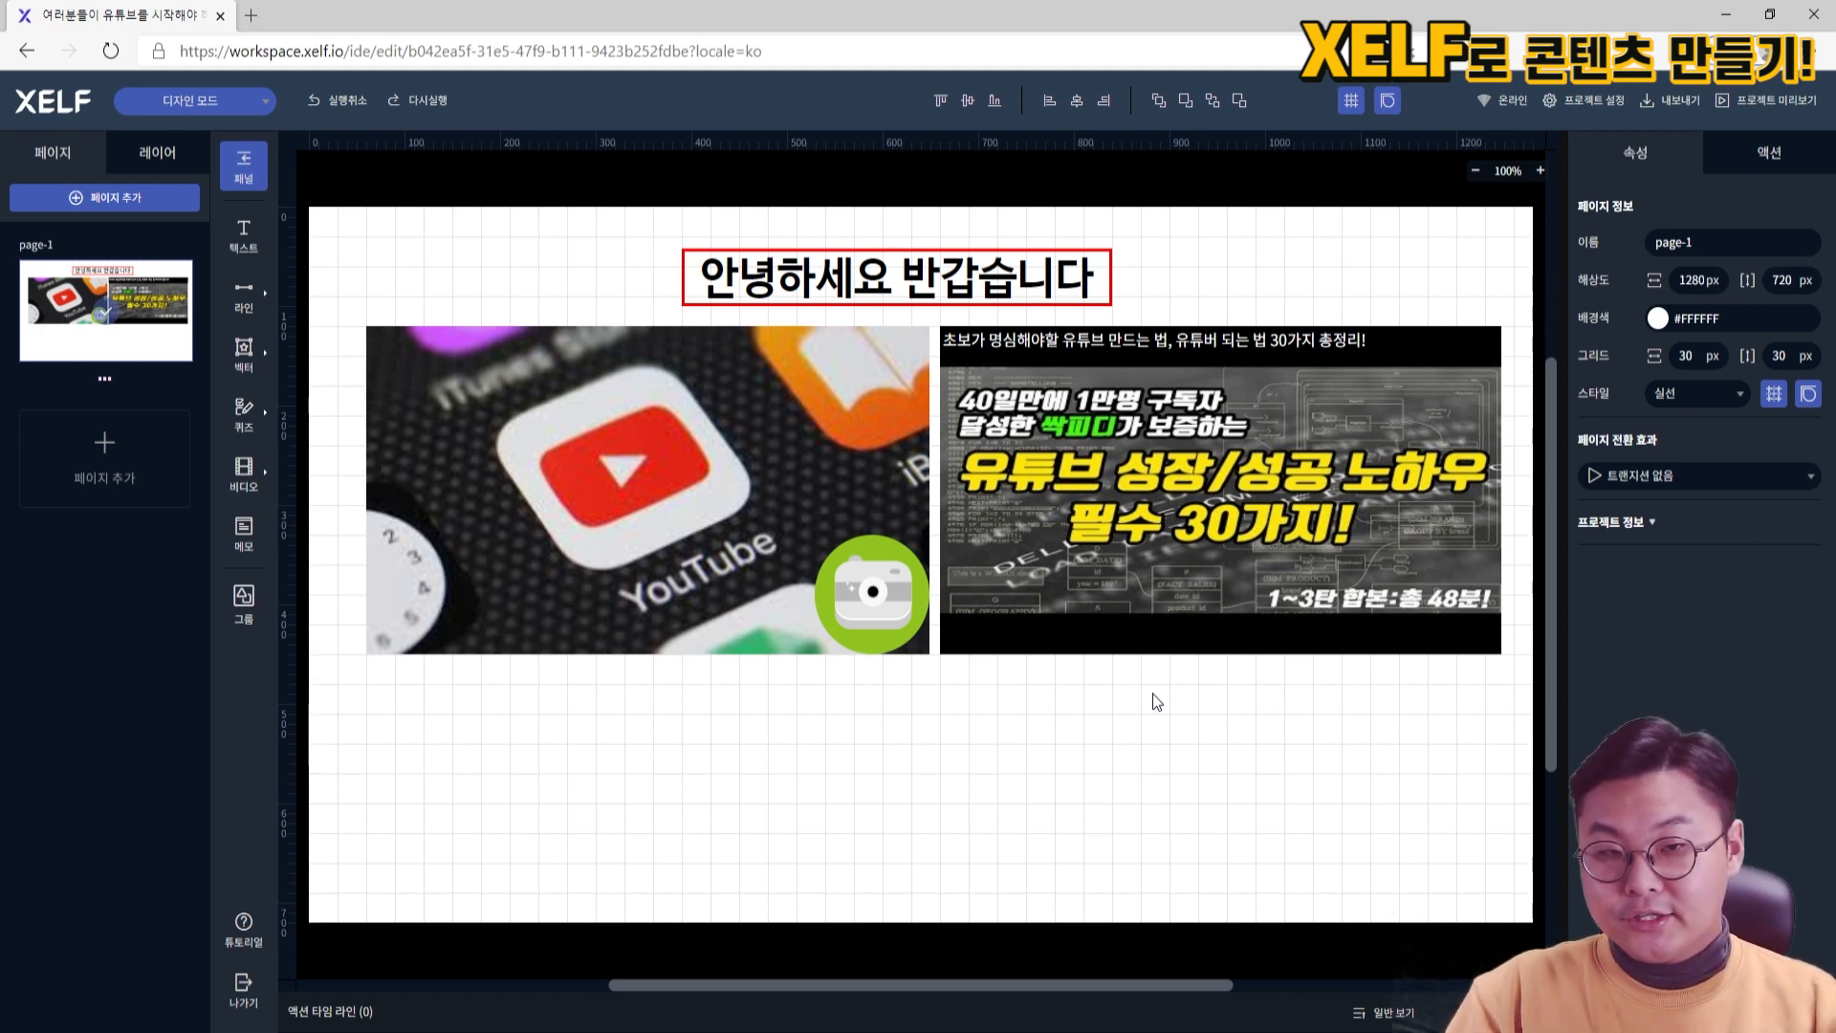
# Add a memo at the page's lower-left with the text 나중에 사진 교체할것 and preview the project
pyautogui.click(244, 533)
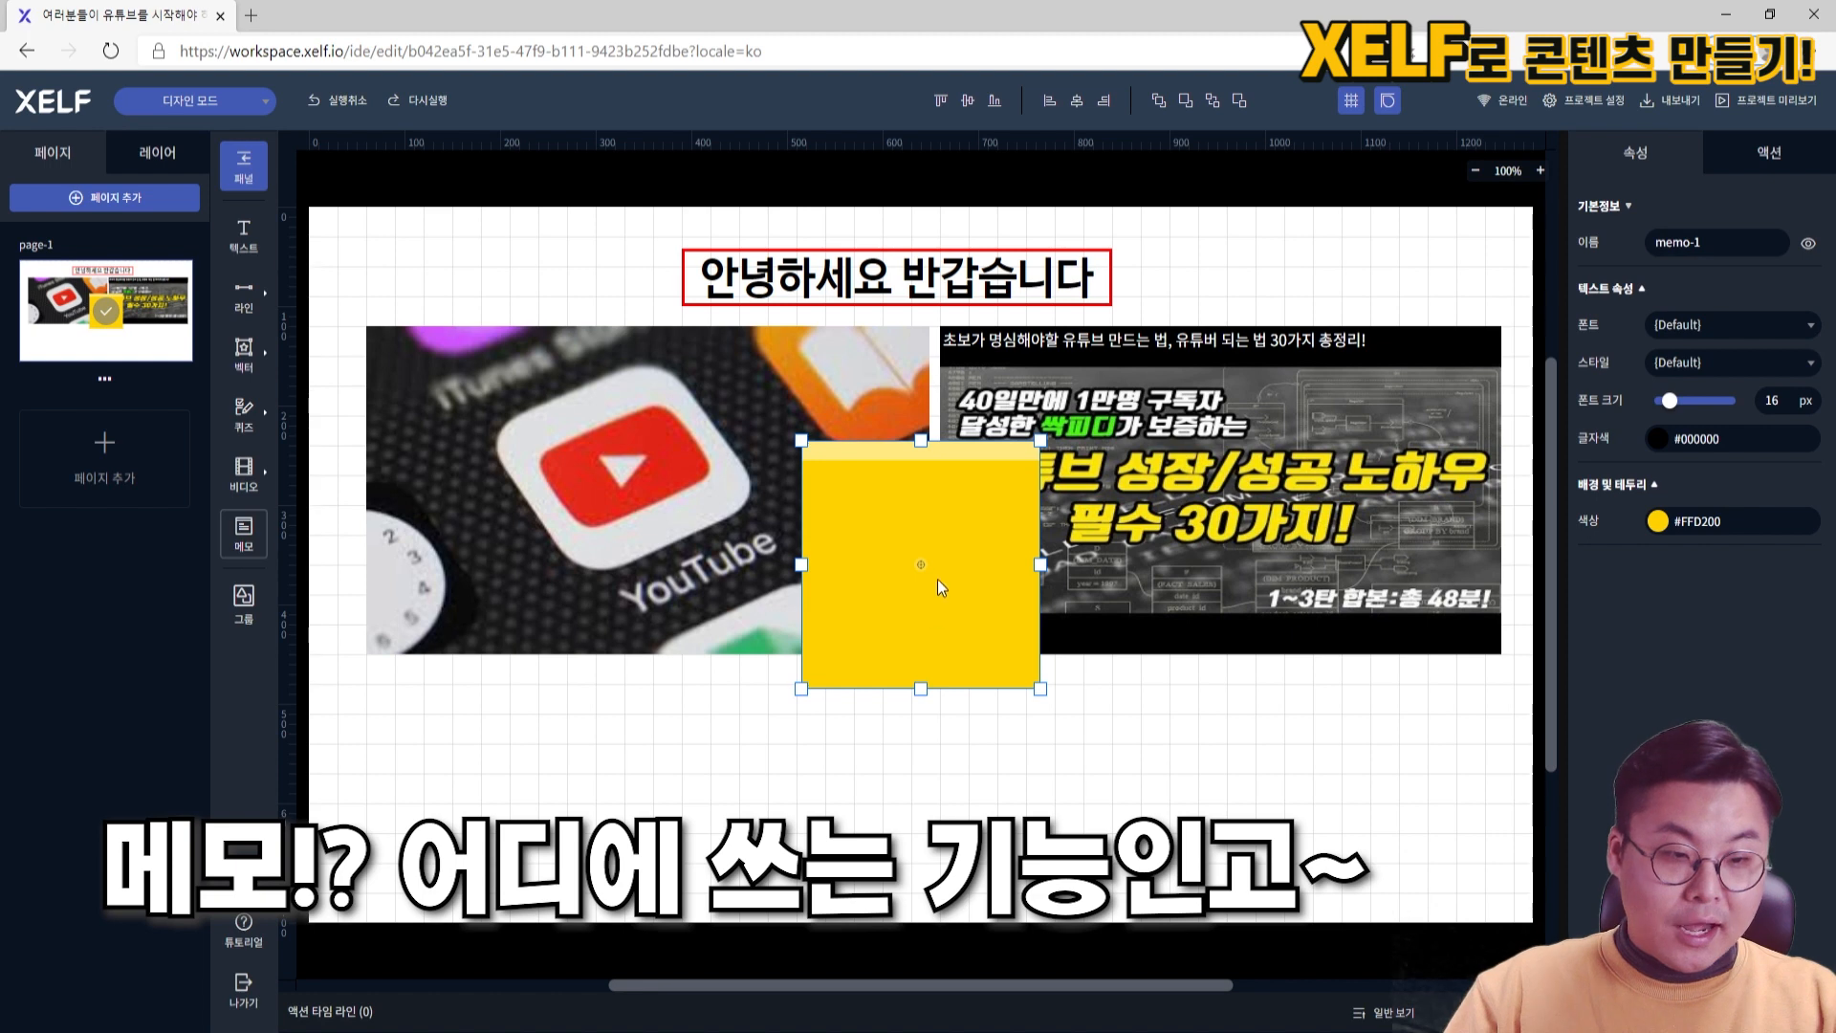
pyautogui.moveTo(897, 450); pyautogui.dragTo(461, 670)
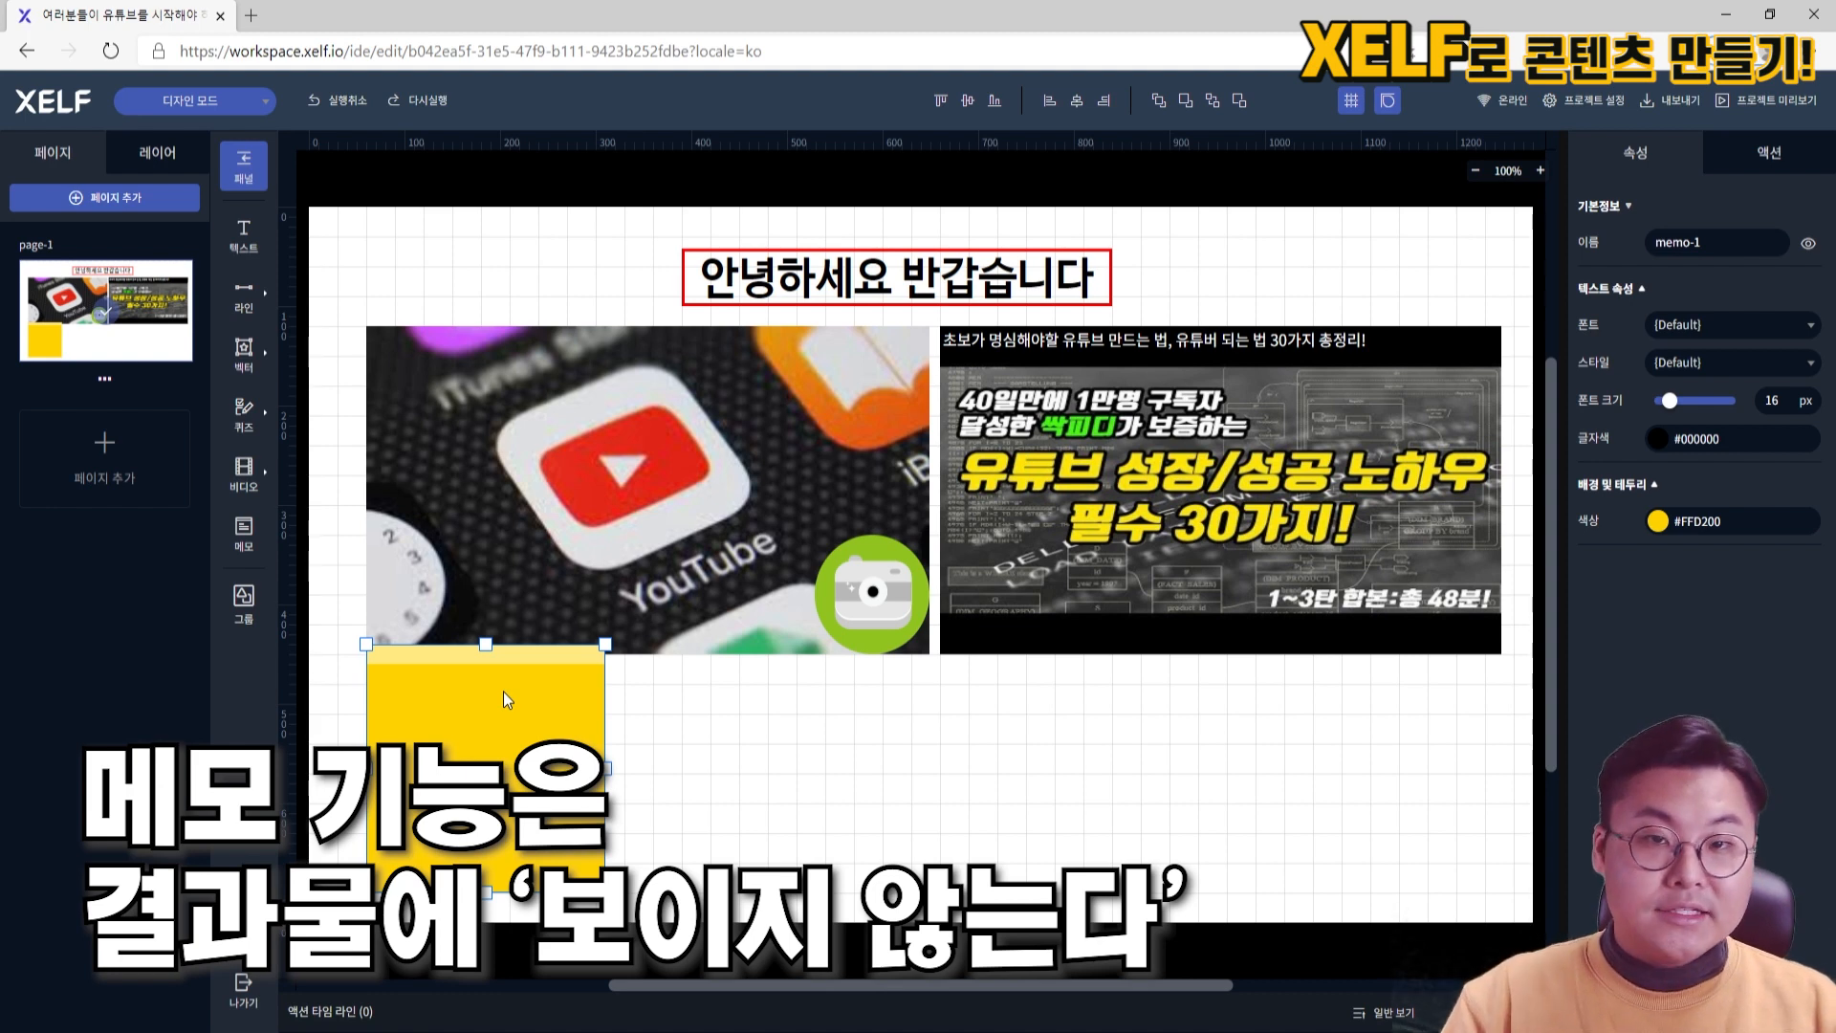
pyautogui.doubleClick(484, 733)
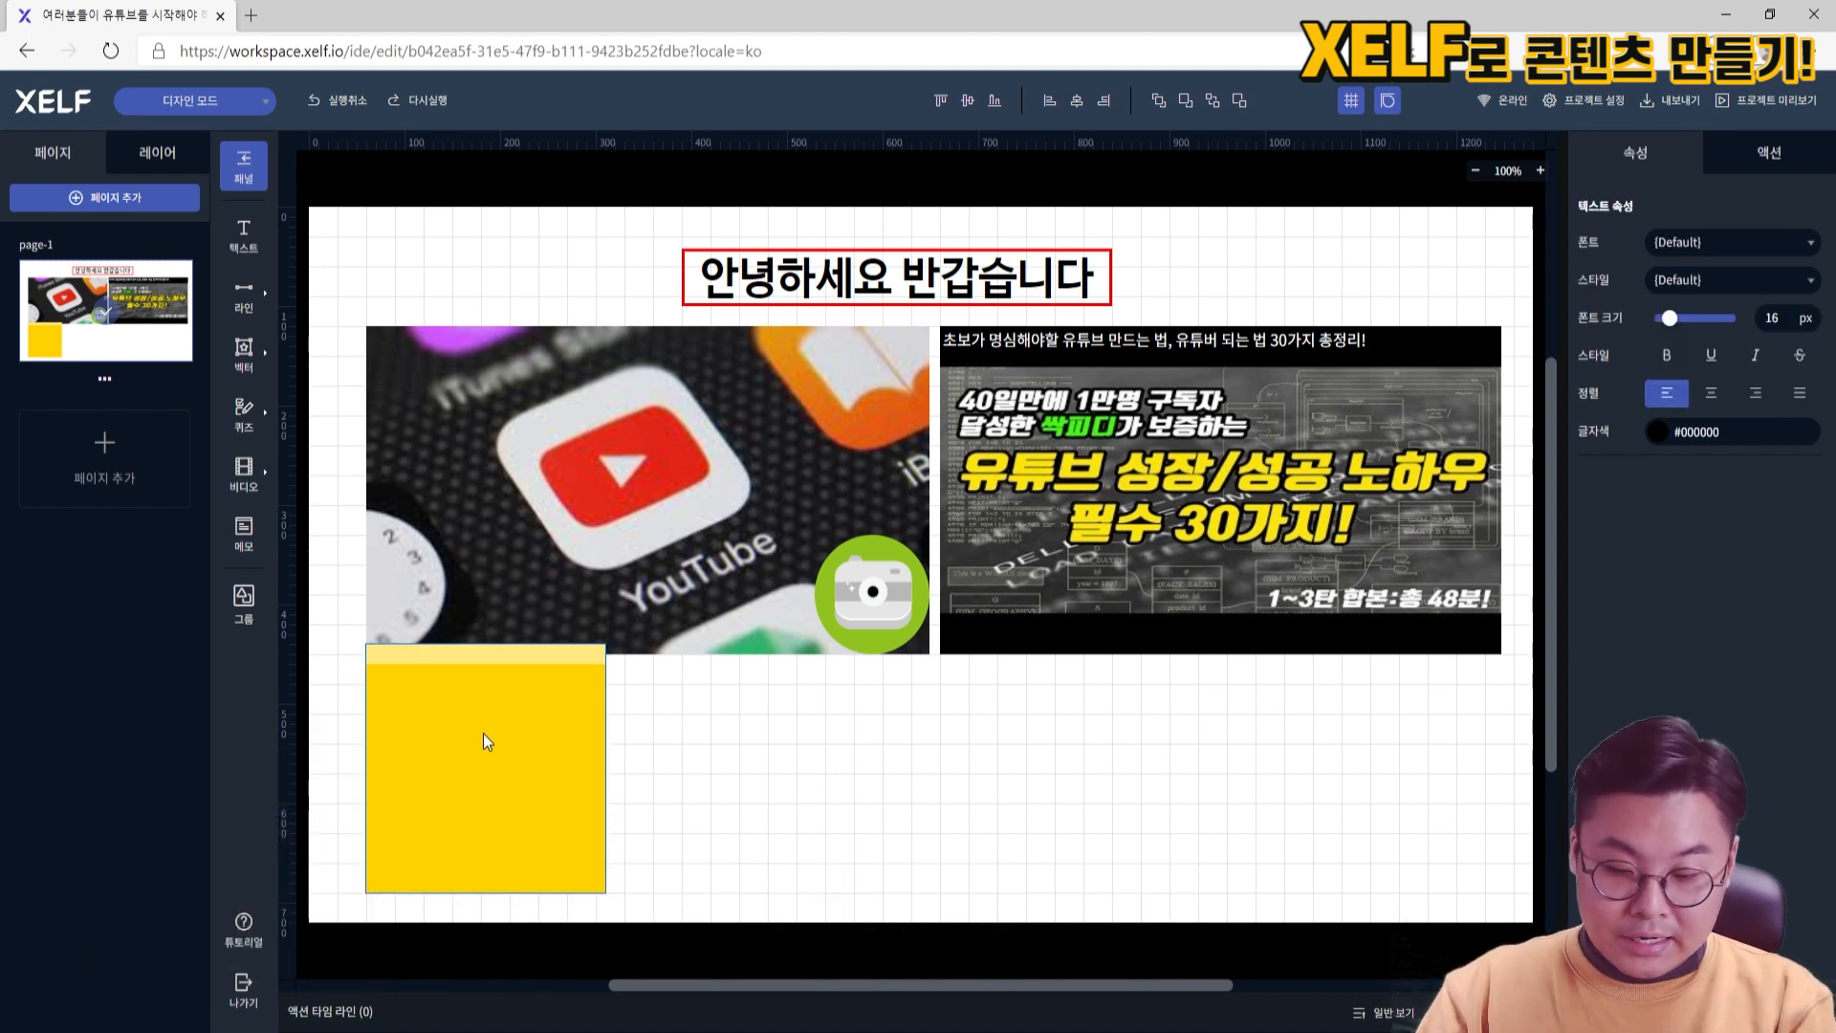
pyautogui.write('나중ㅇ에 사진 교체할것')
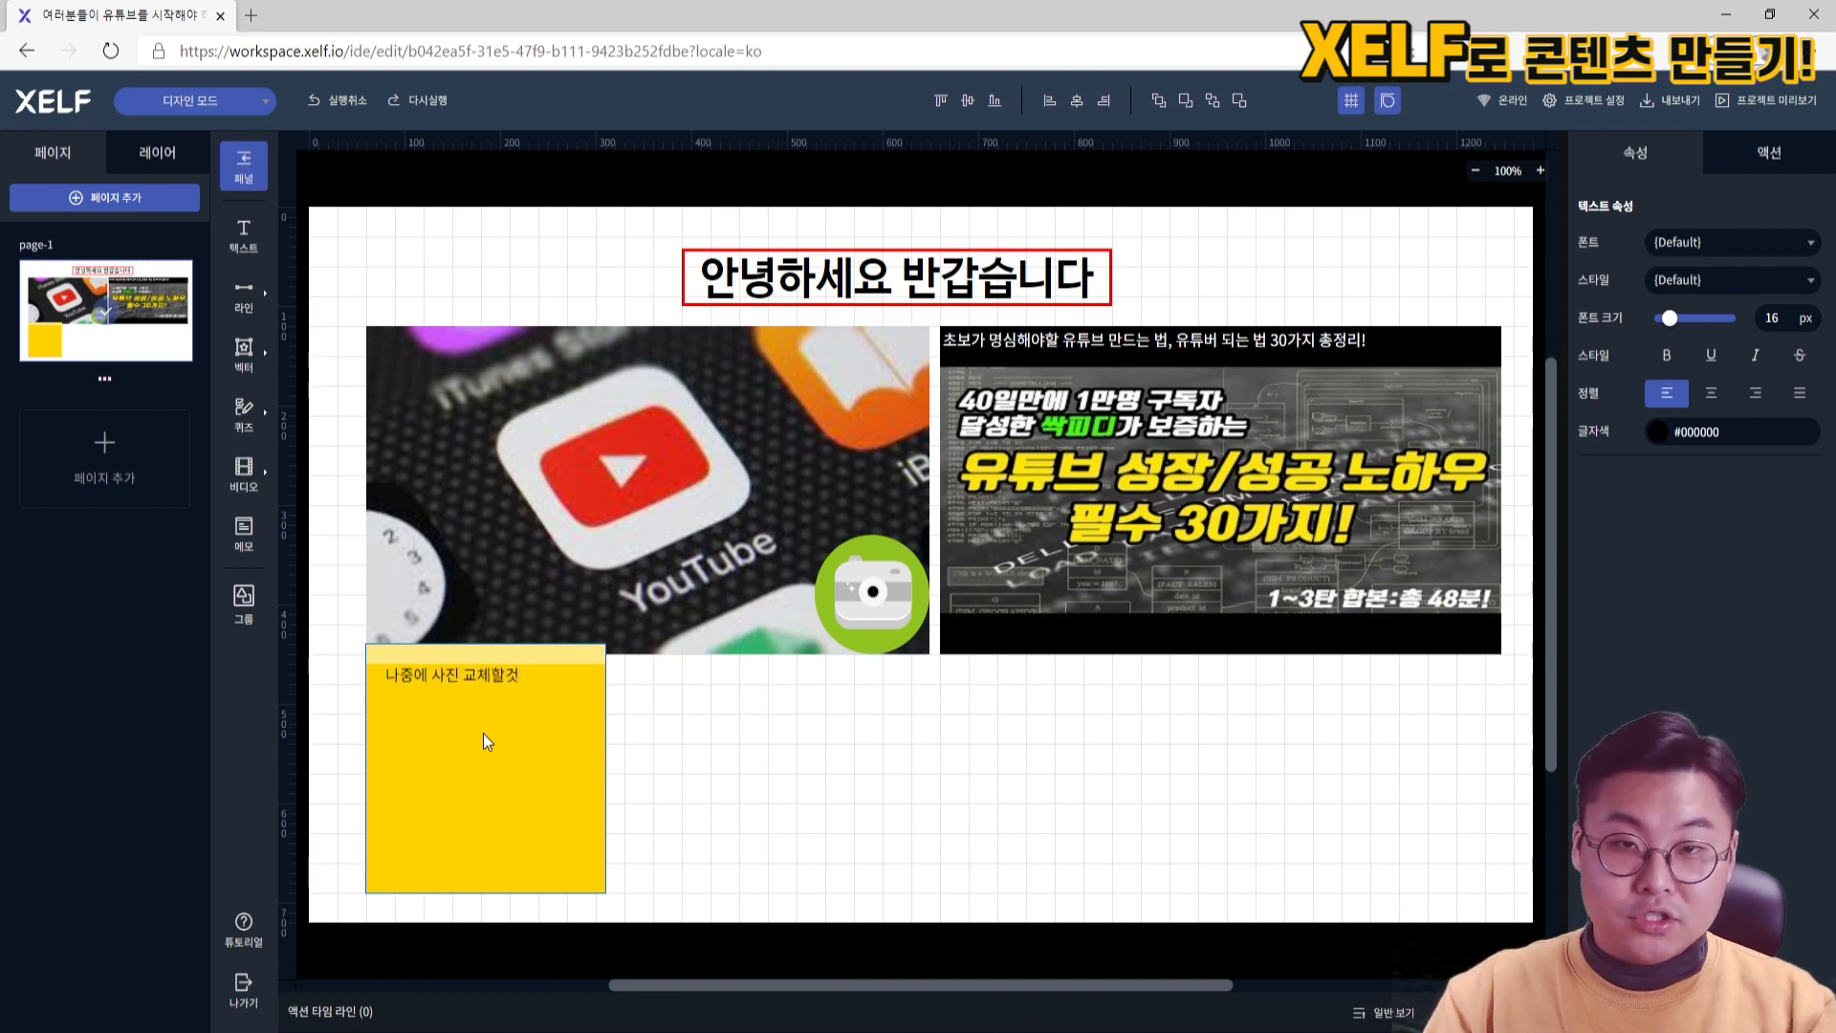
pyautogui.click(1752, 103)
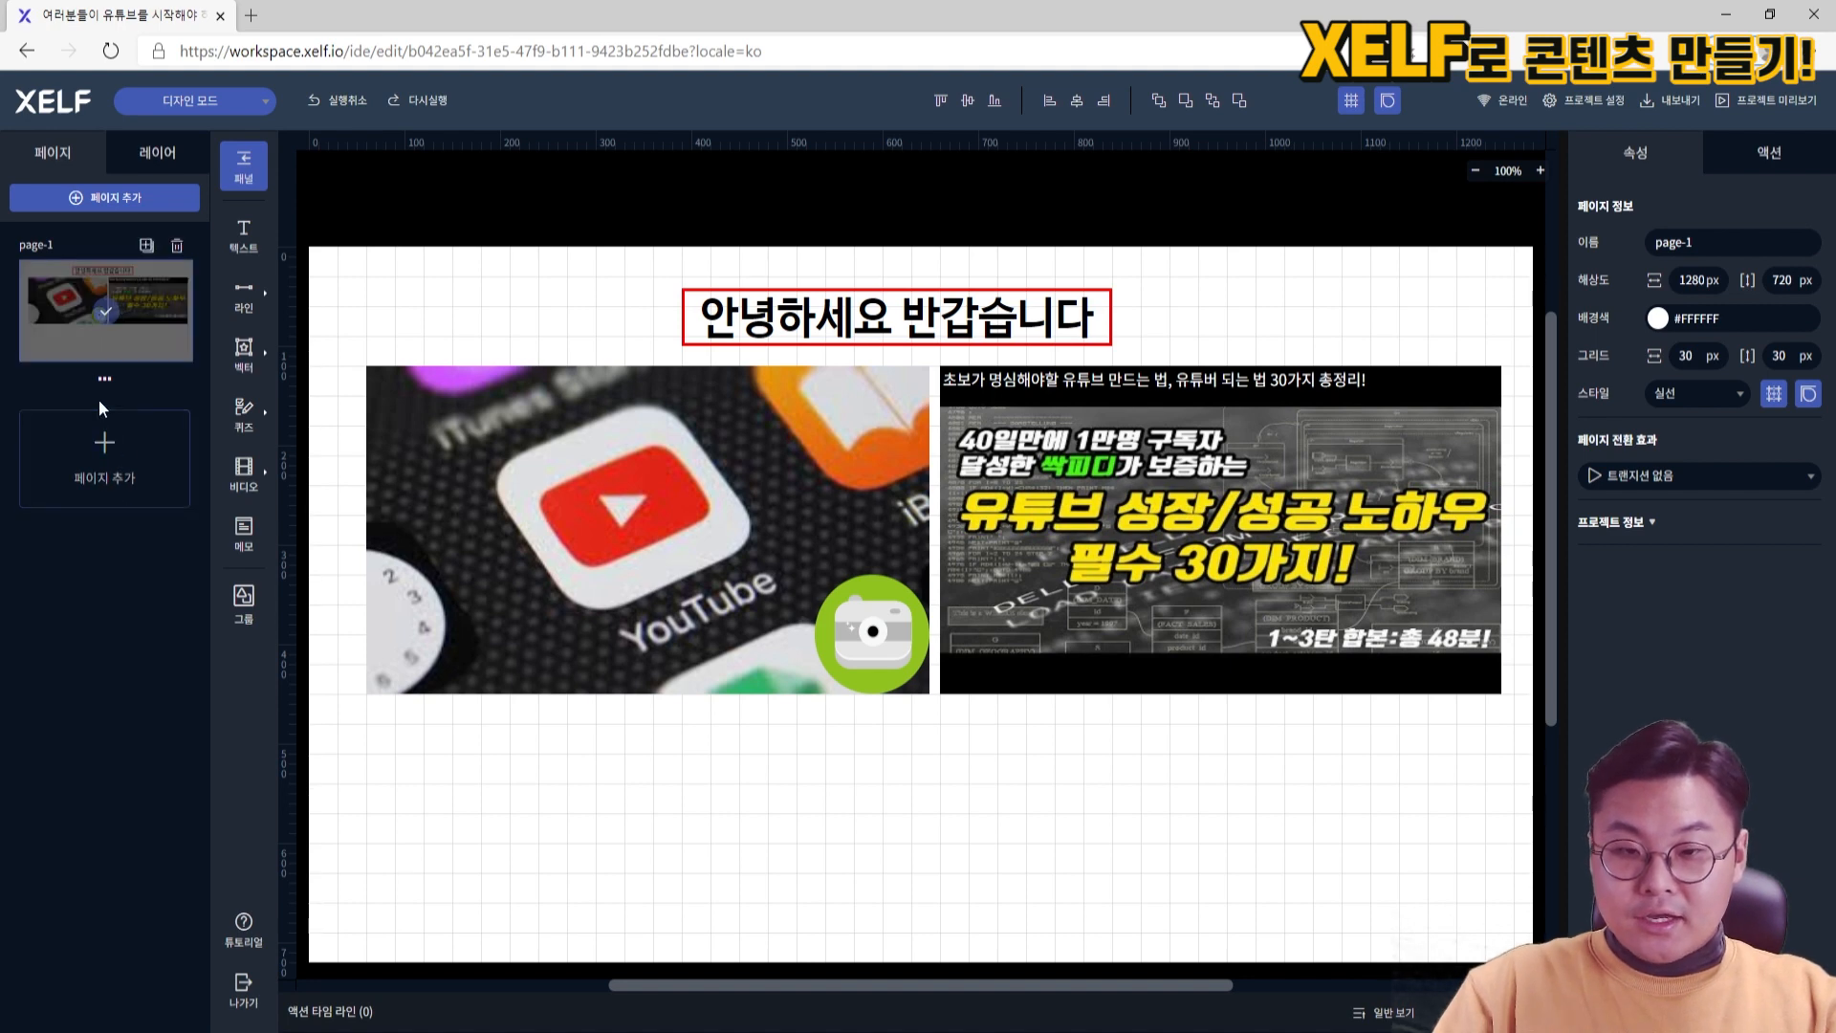
# Add a blank page below page-1 and delete that new page again
pyautogui.click(130, 460)
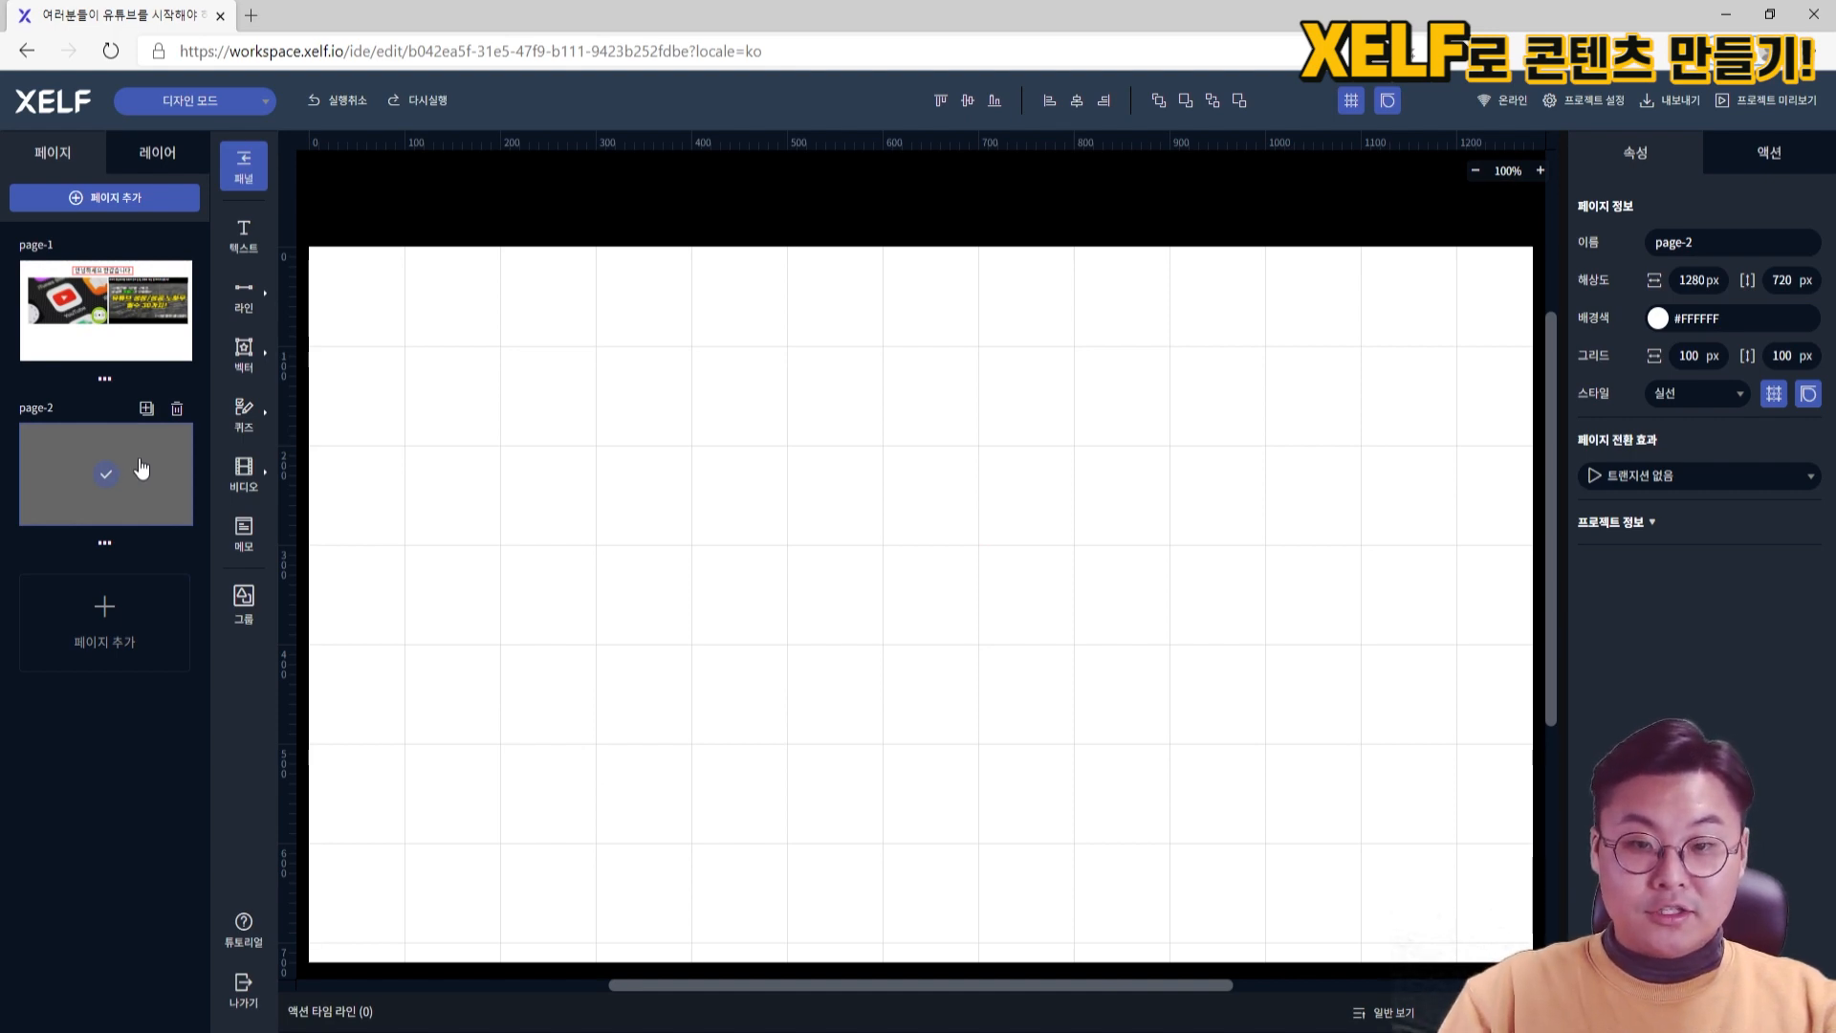
pyautogui.click(177, 409)
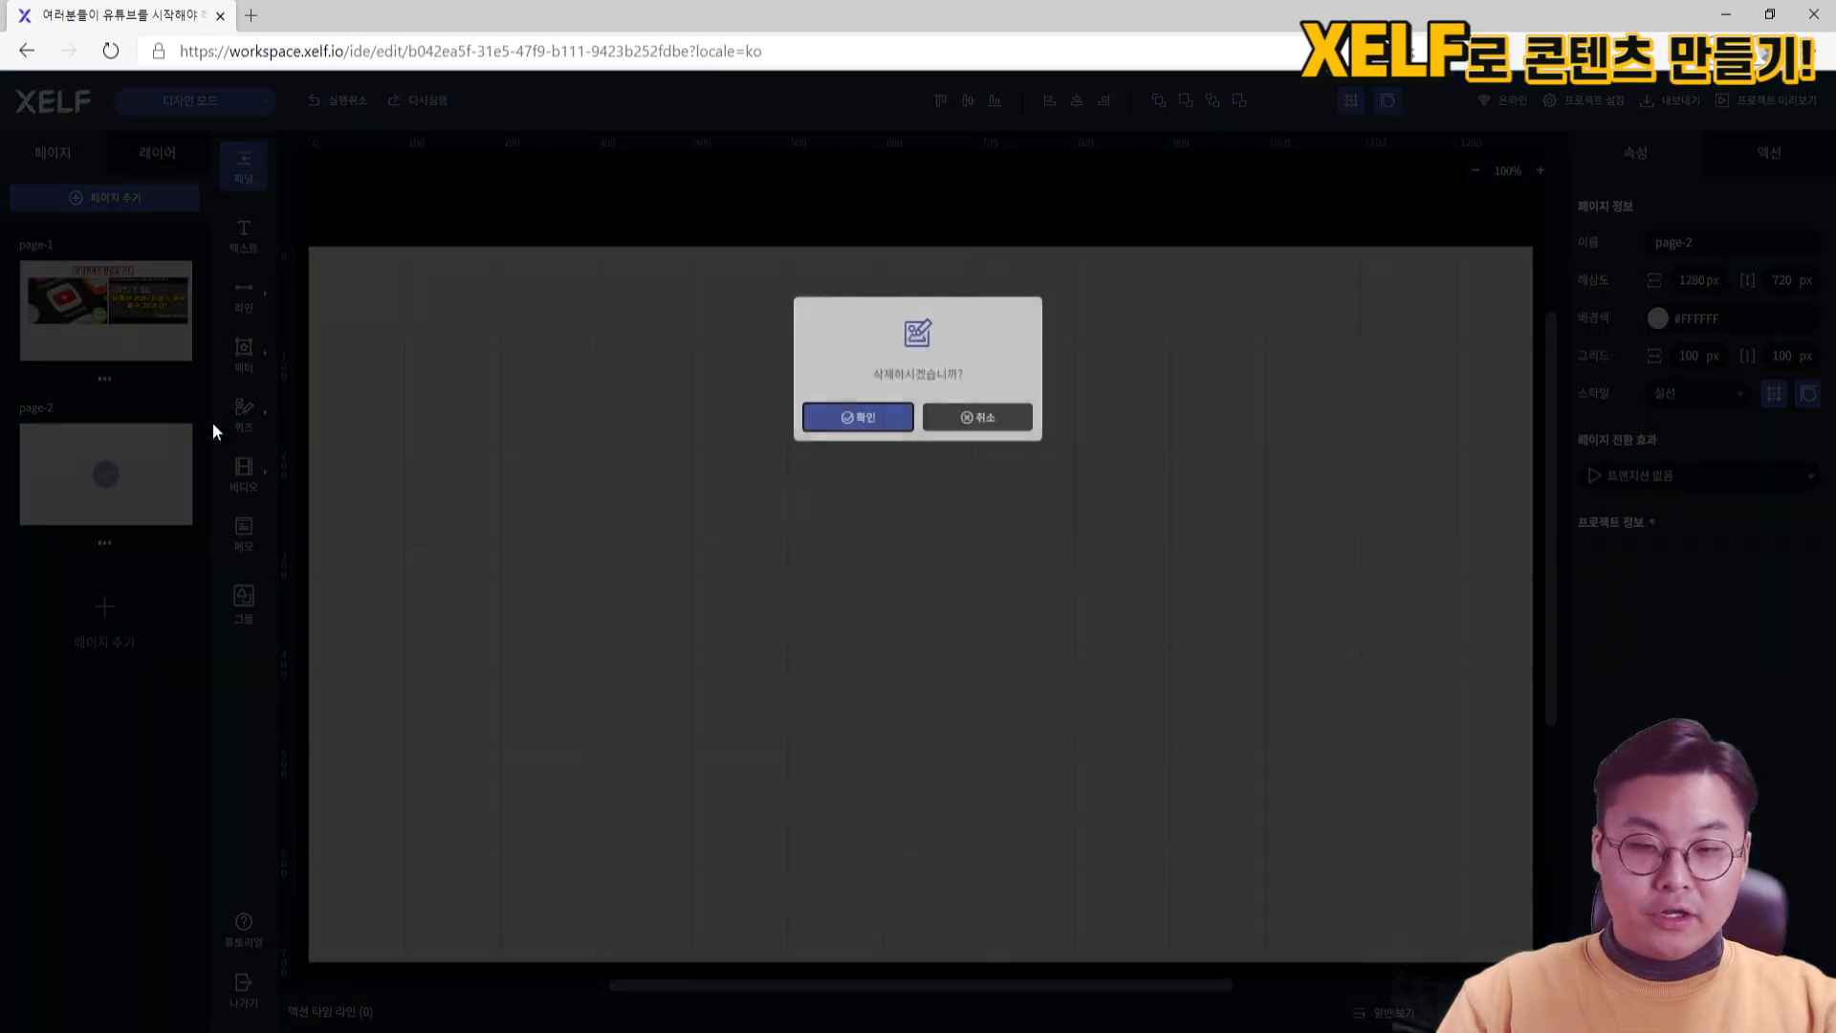
pyautogui.click(848, 428)
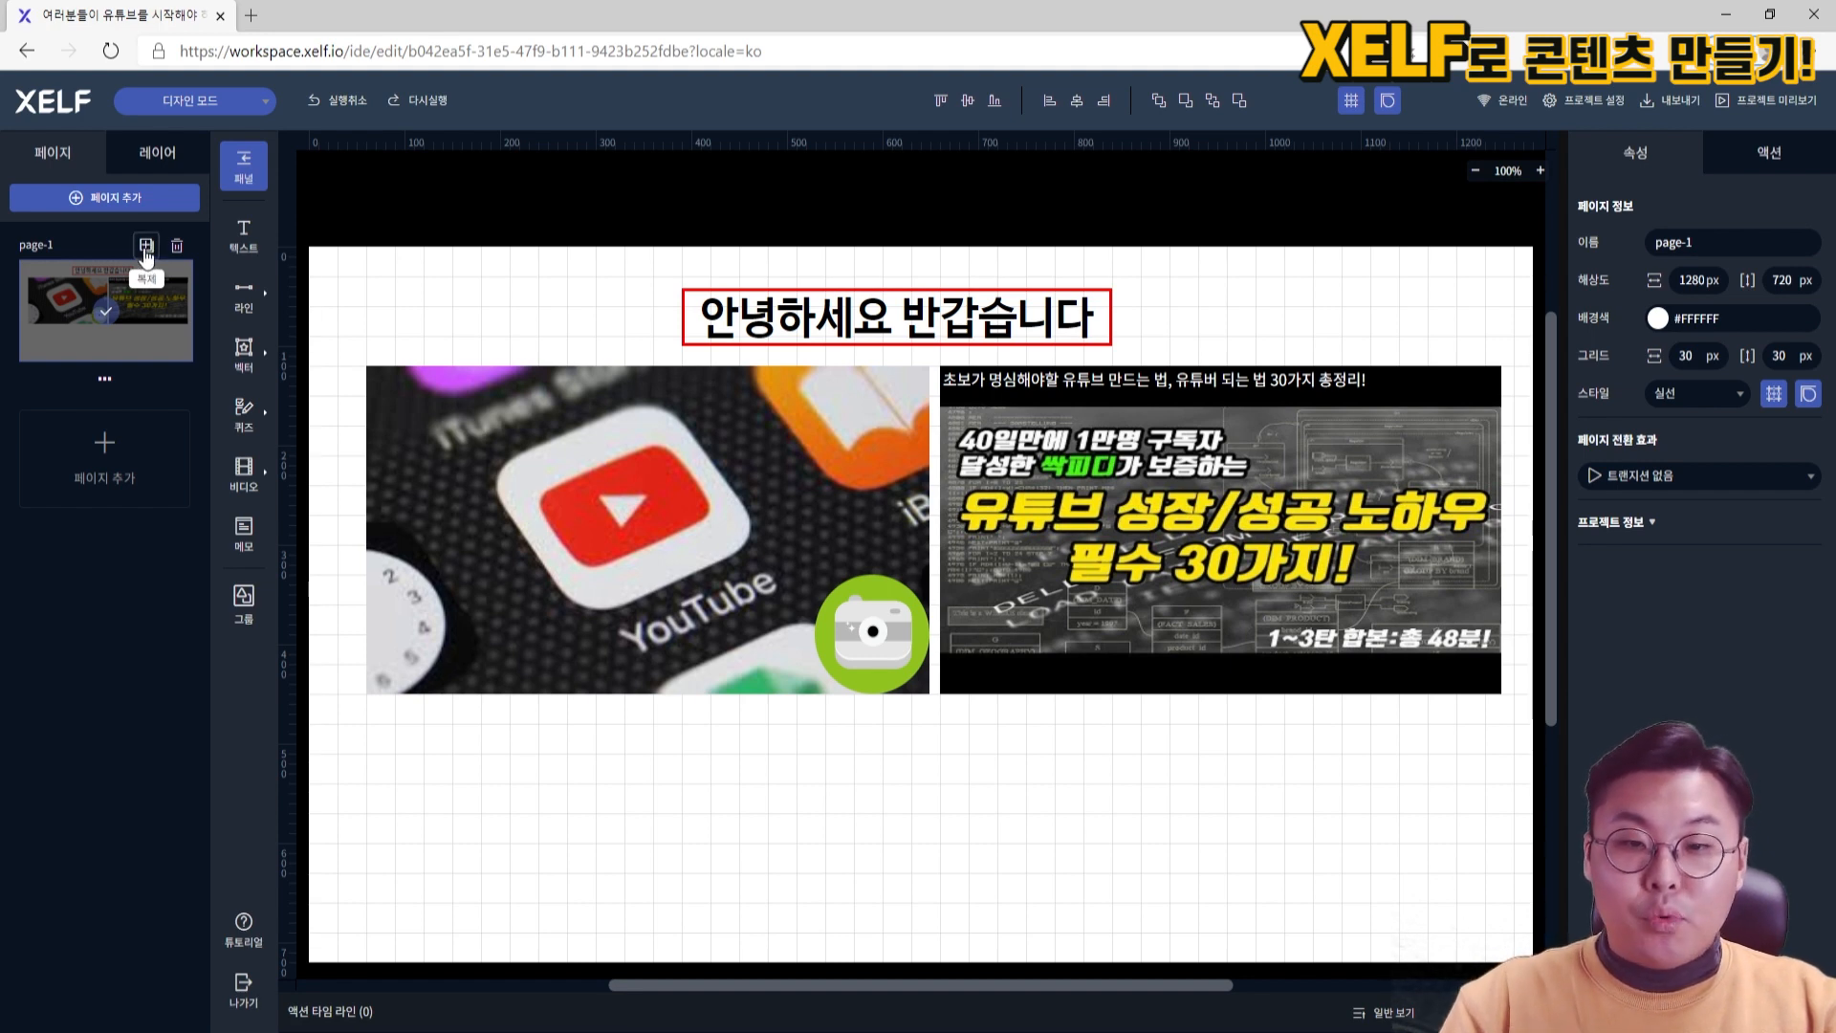
# Duplicate page-1 and rename the copy 페이지2
pyautogui.click(146, 251)
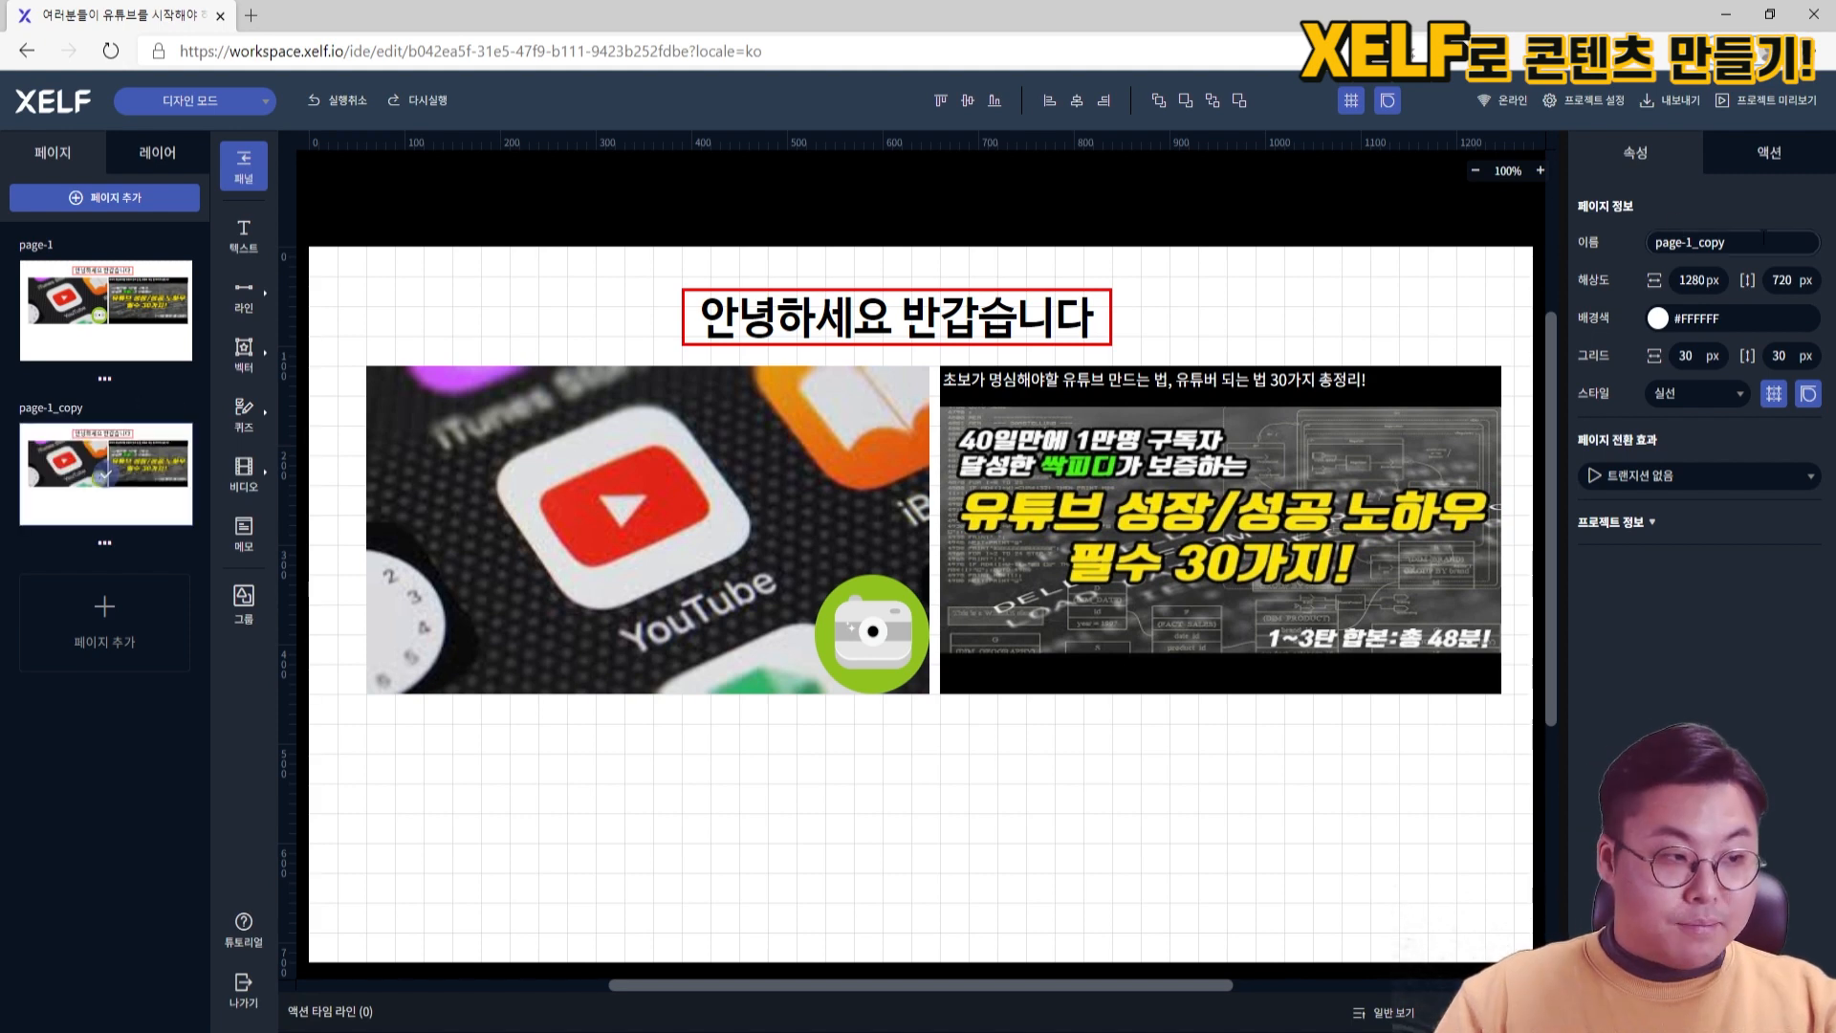
pyautogui.click(1637, 242)
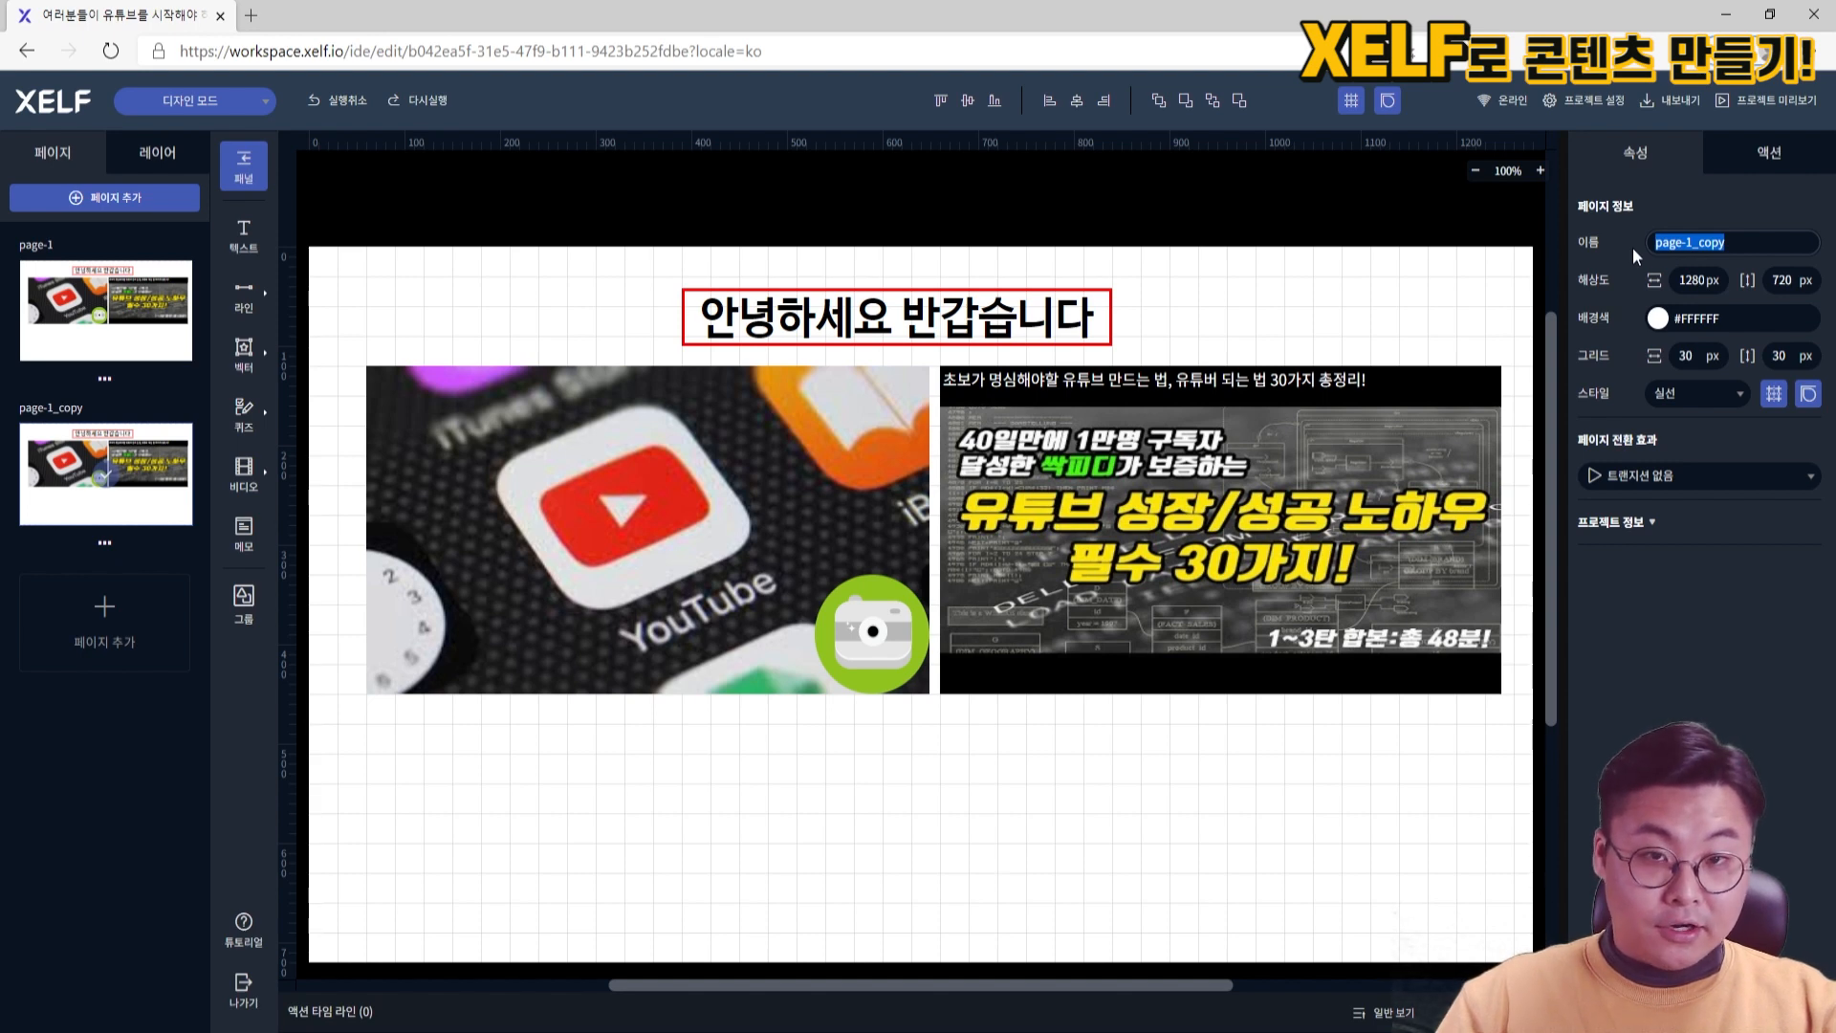
pyautogui.write('페이지2')
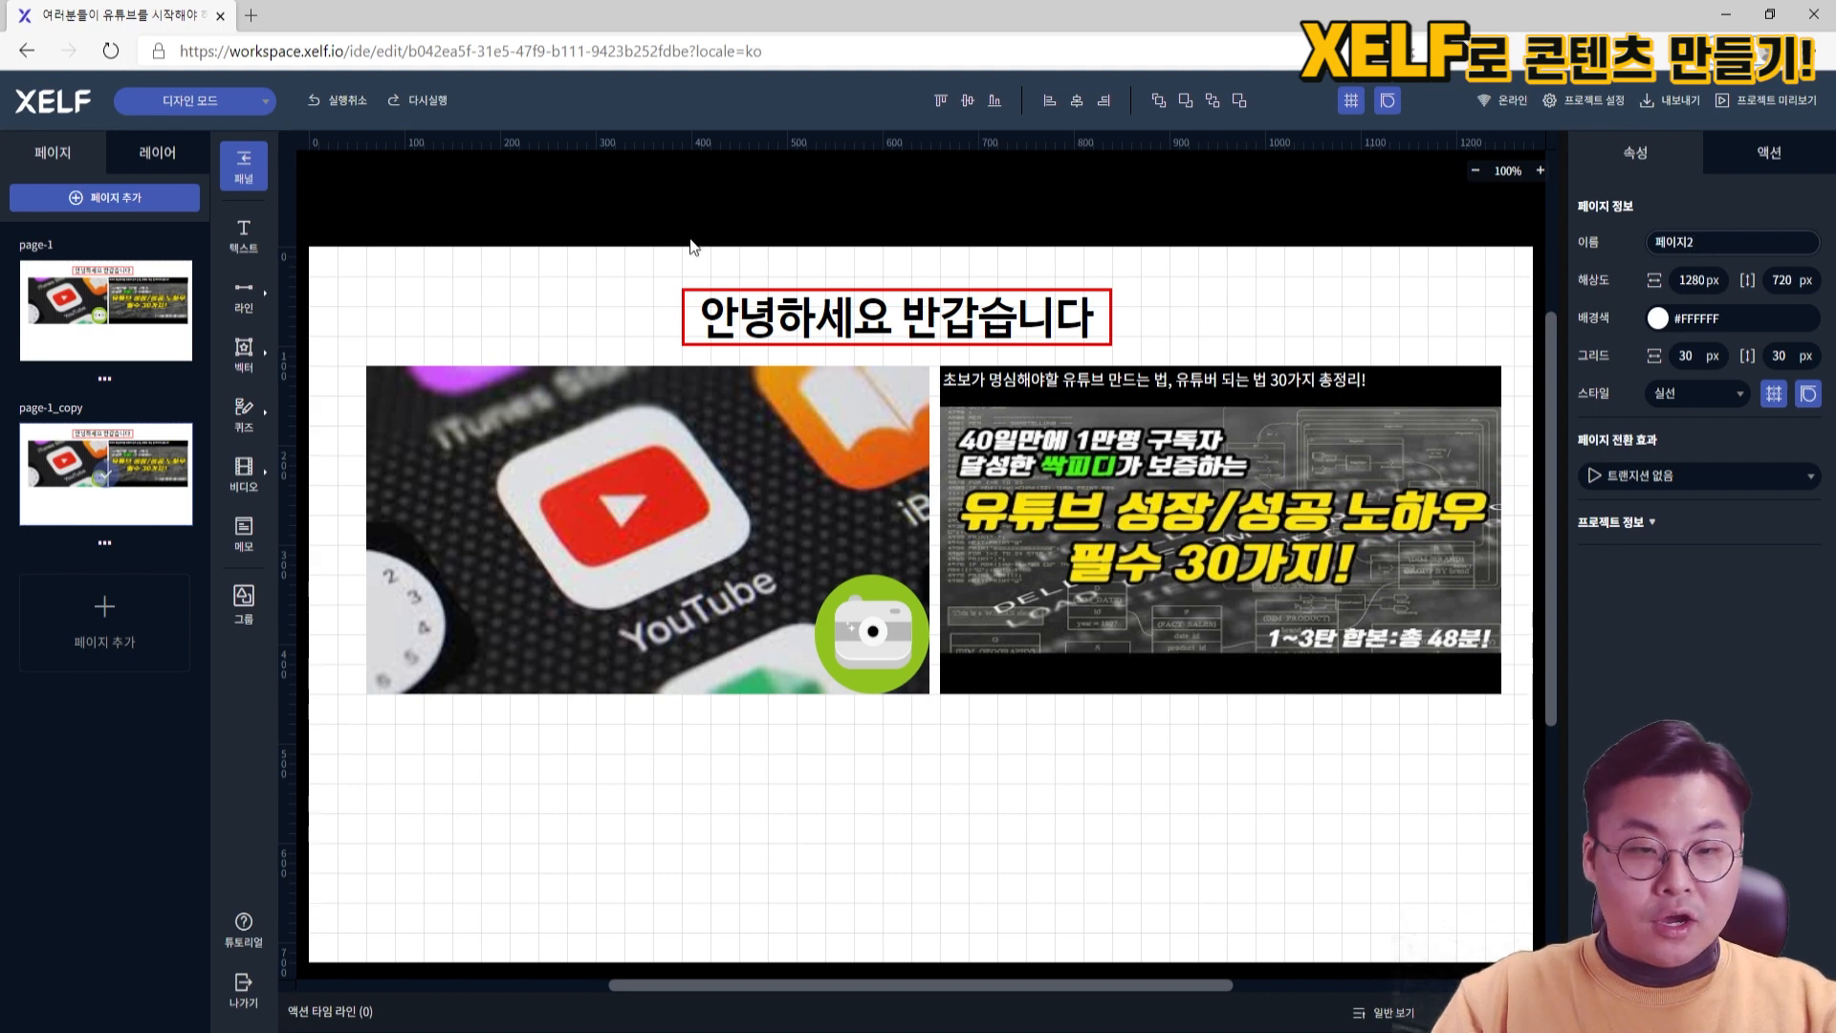
pyautogui.click(627, 197)
pyautogui.moveTo(35, 417)
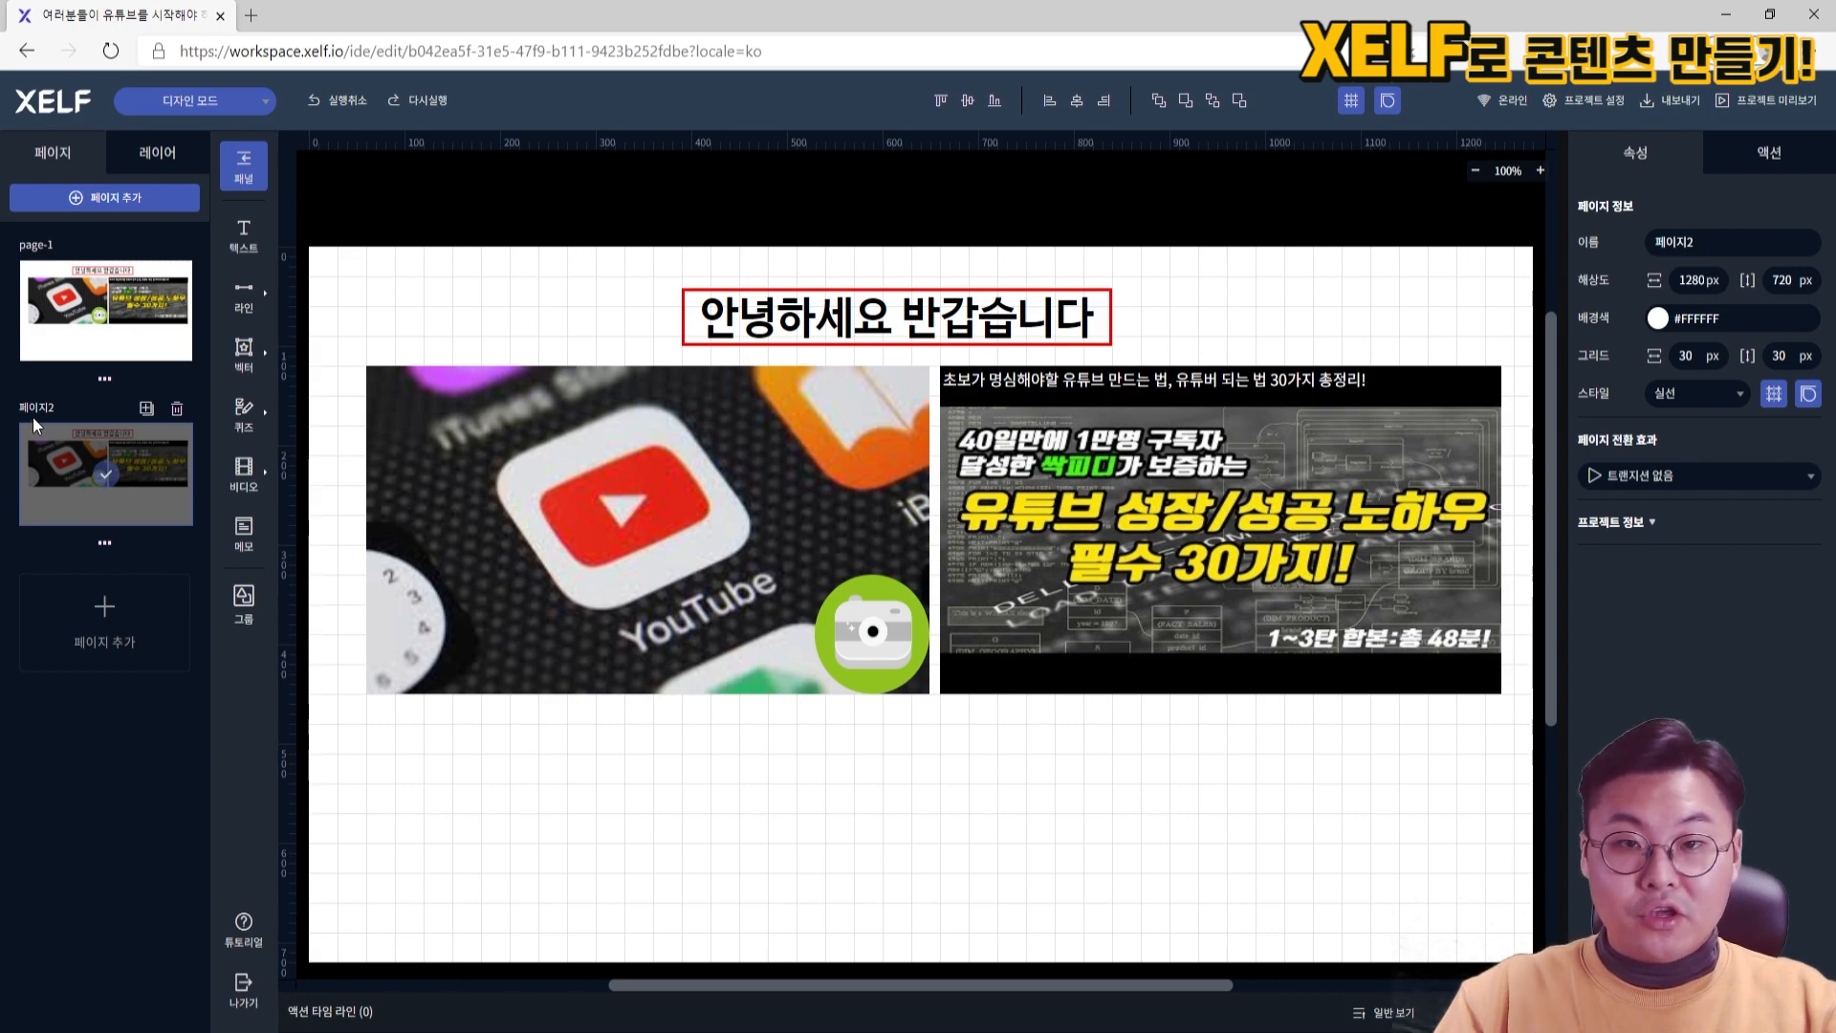
# Delete the duplicated page 페이지2 and add a new blank page after page-1
pyautogui.click(176, 408)
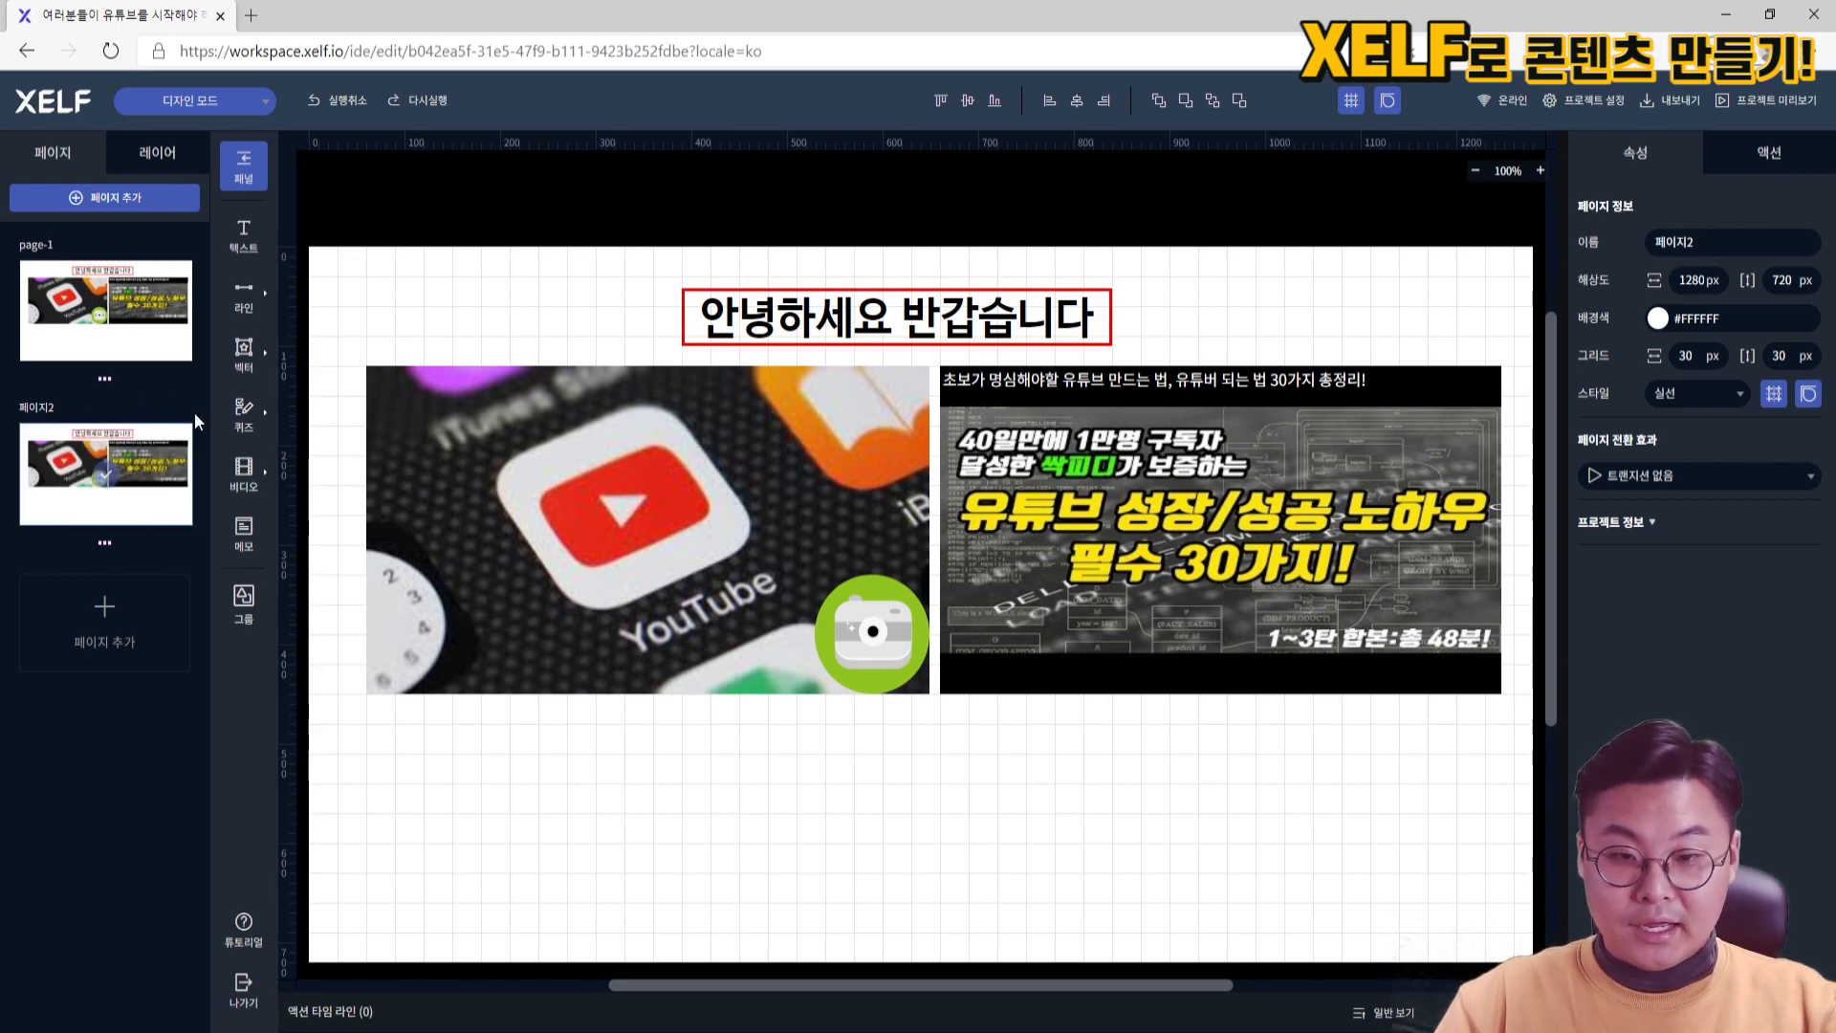
pyautogui.click(856, 418)
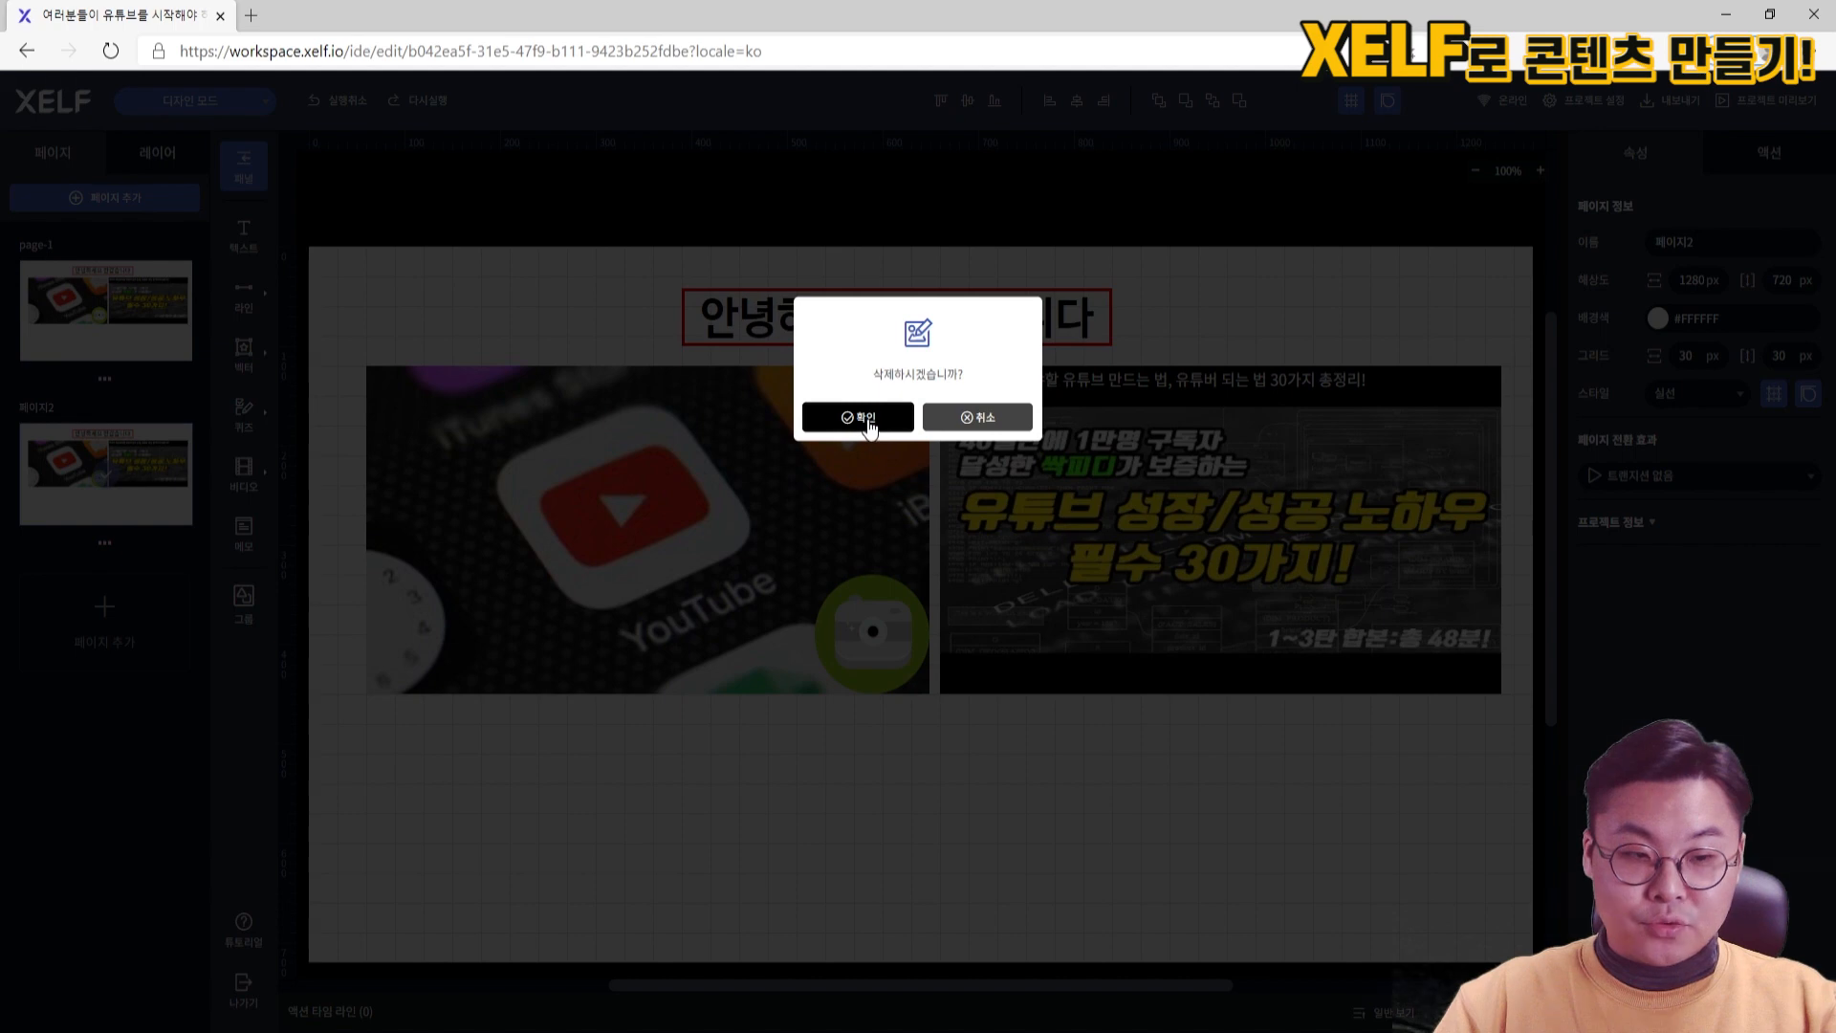
pyautogui.click(95, 445)
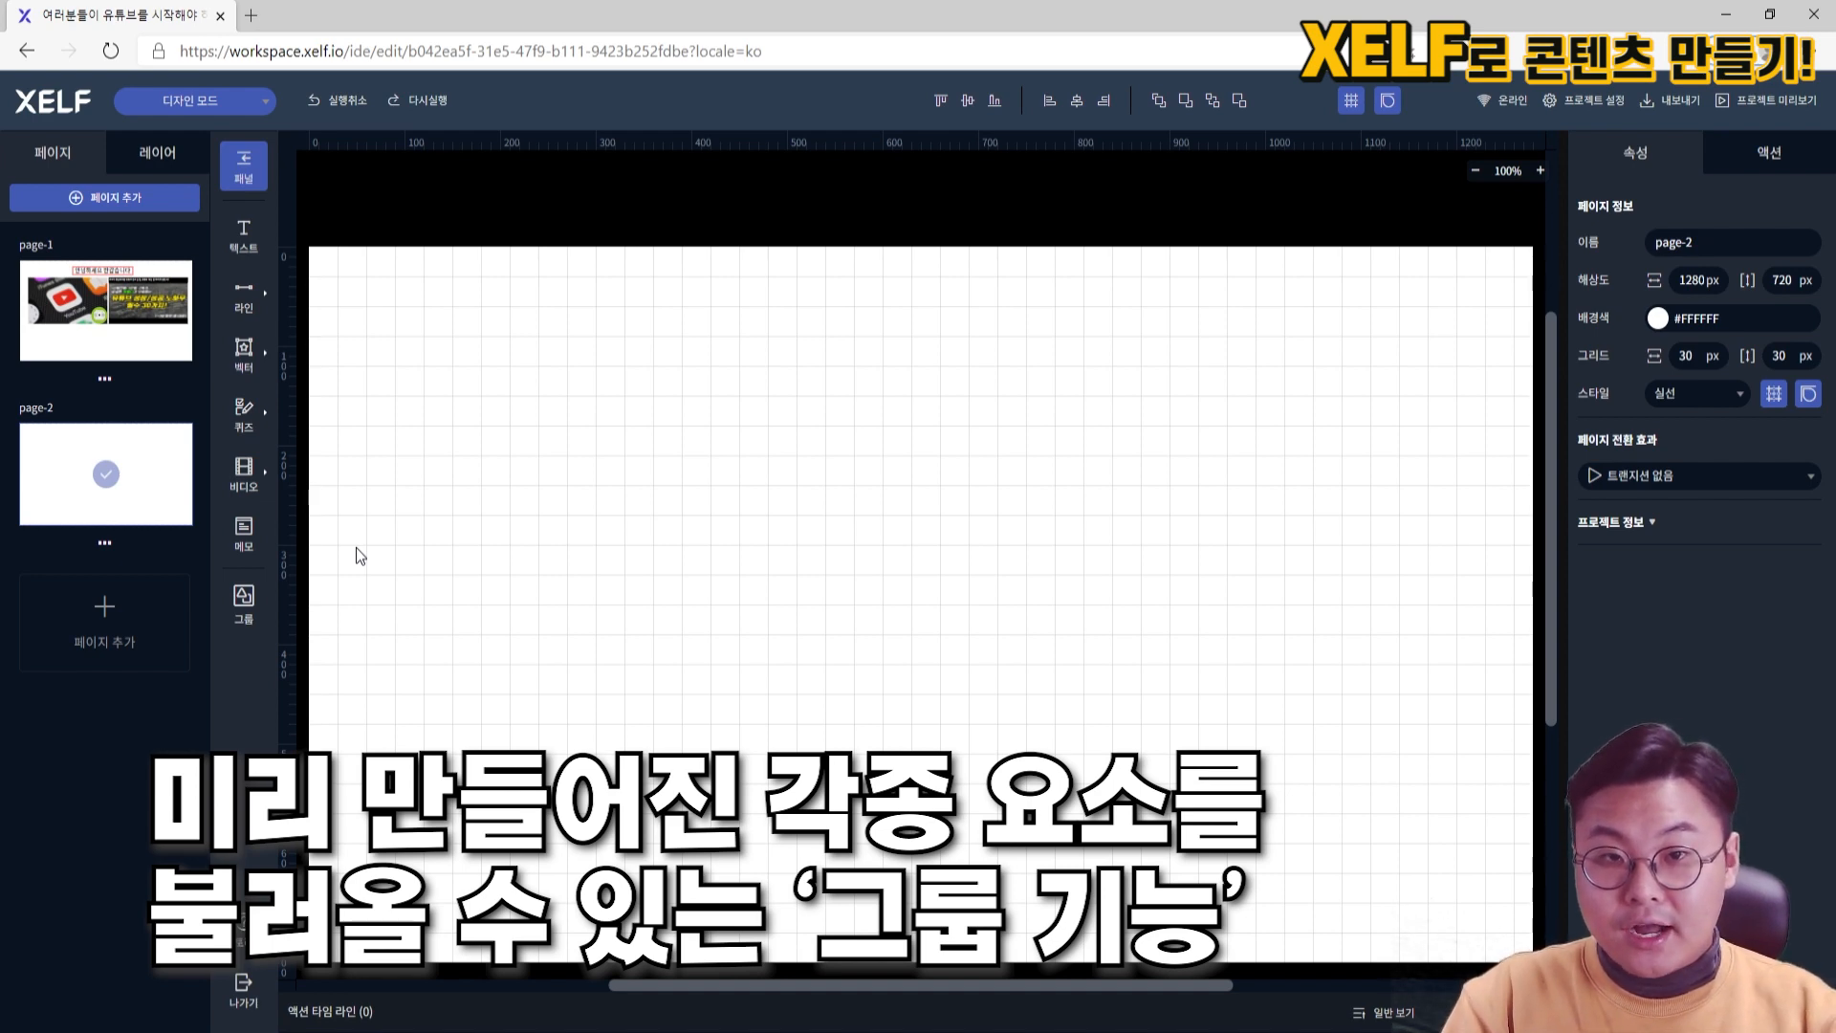
# Browse the 배경 category of the group library and insert the light-blue office illustration on page-2
pyautogui.click(244, 600)
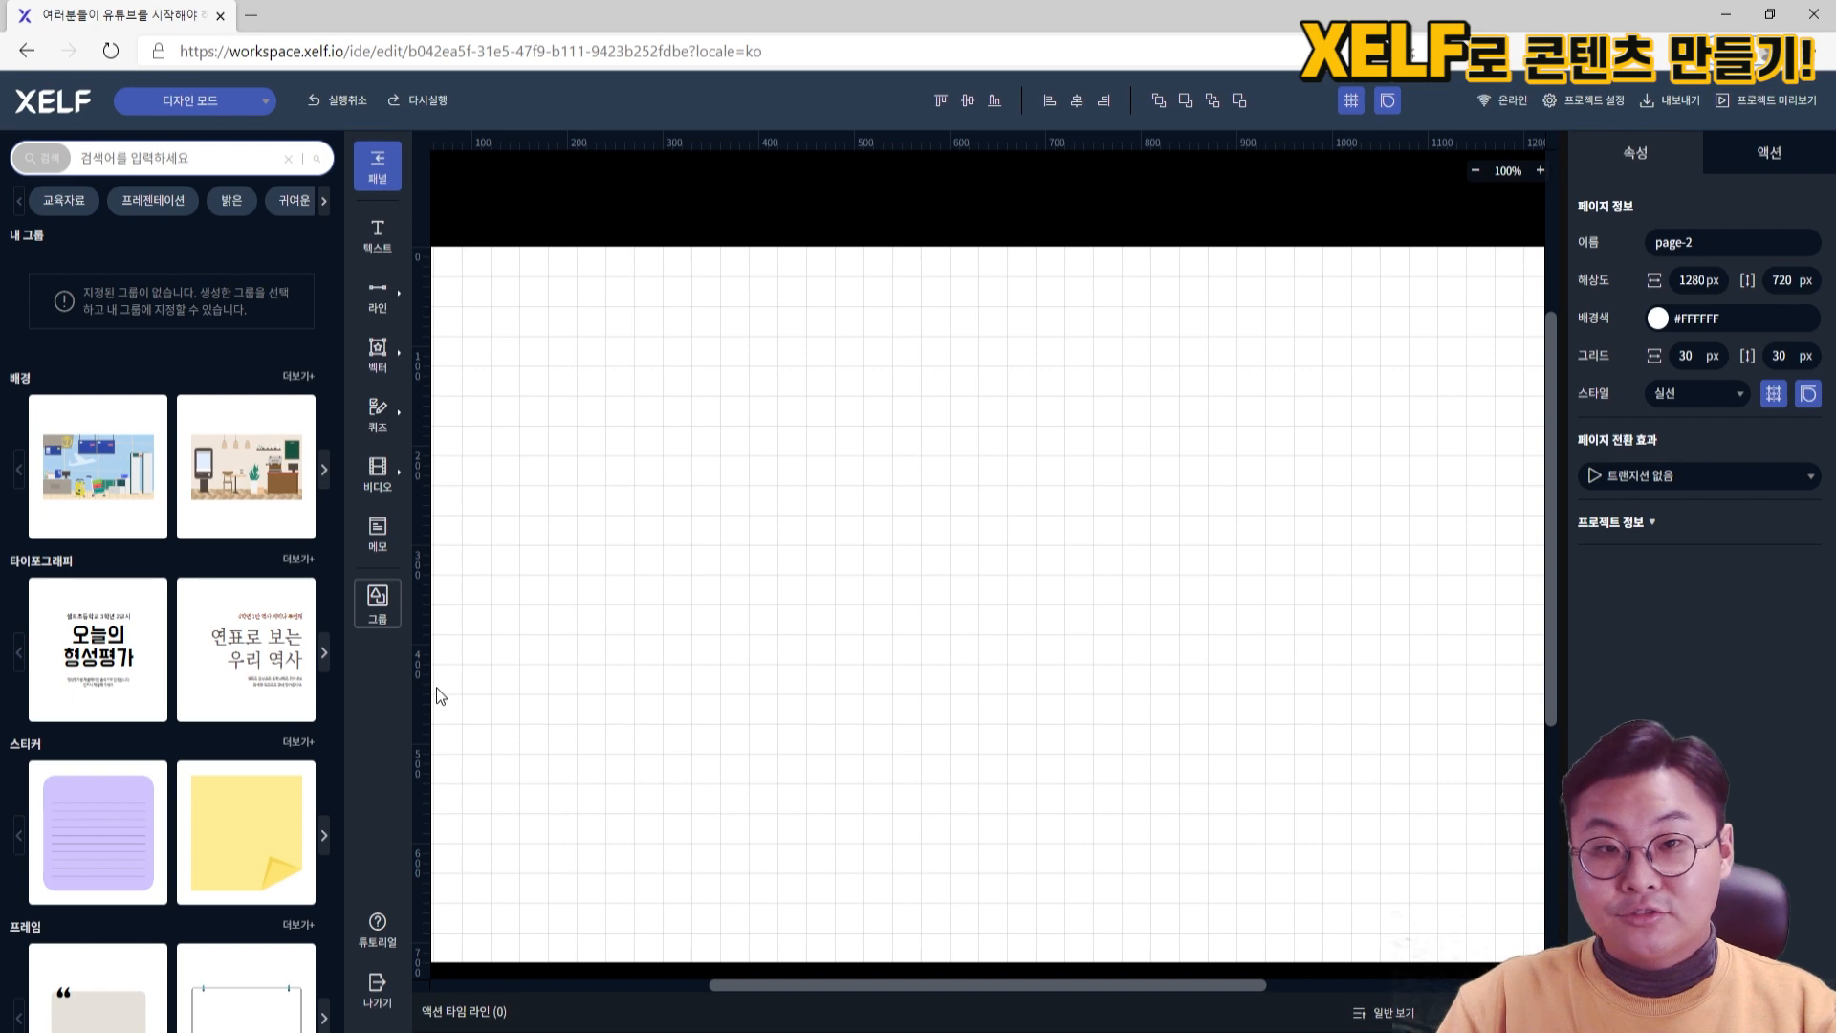
pyautogui.click(299, 376)
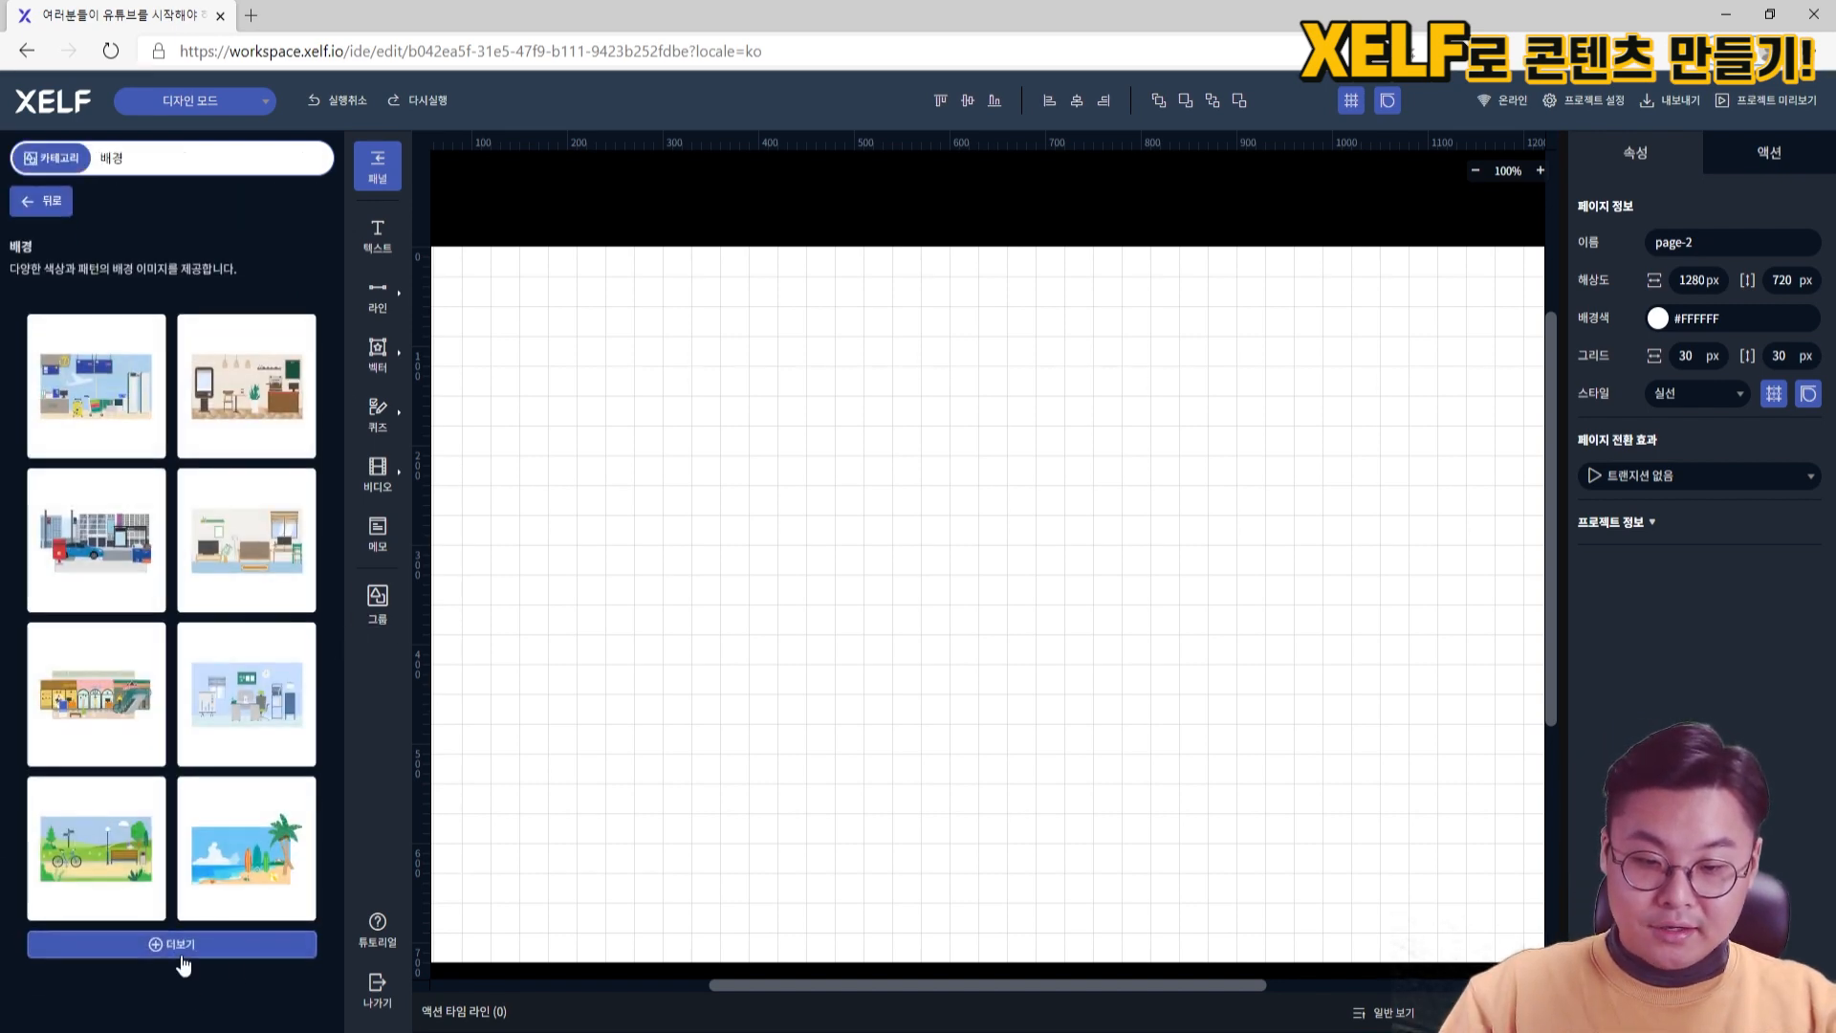
pyautogui.click(183, 966)
pyautogui.scroll(-5, 278, 765)
pyautogui.scroll(-4, 277, 861)
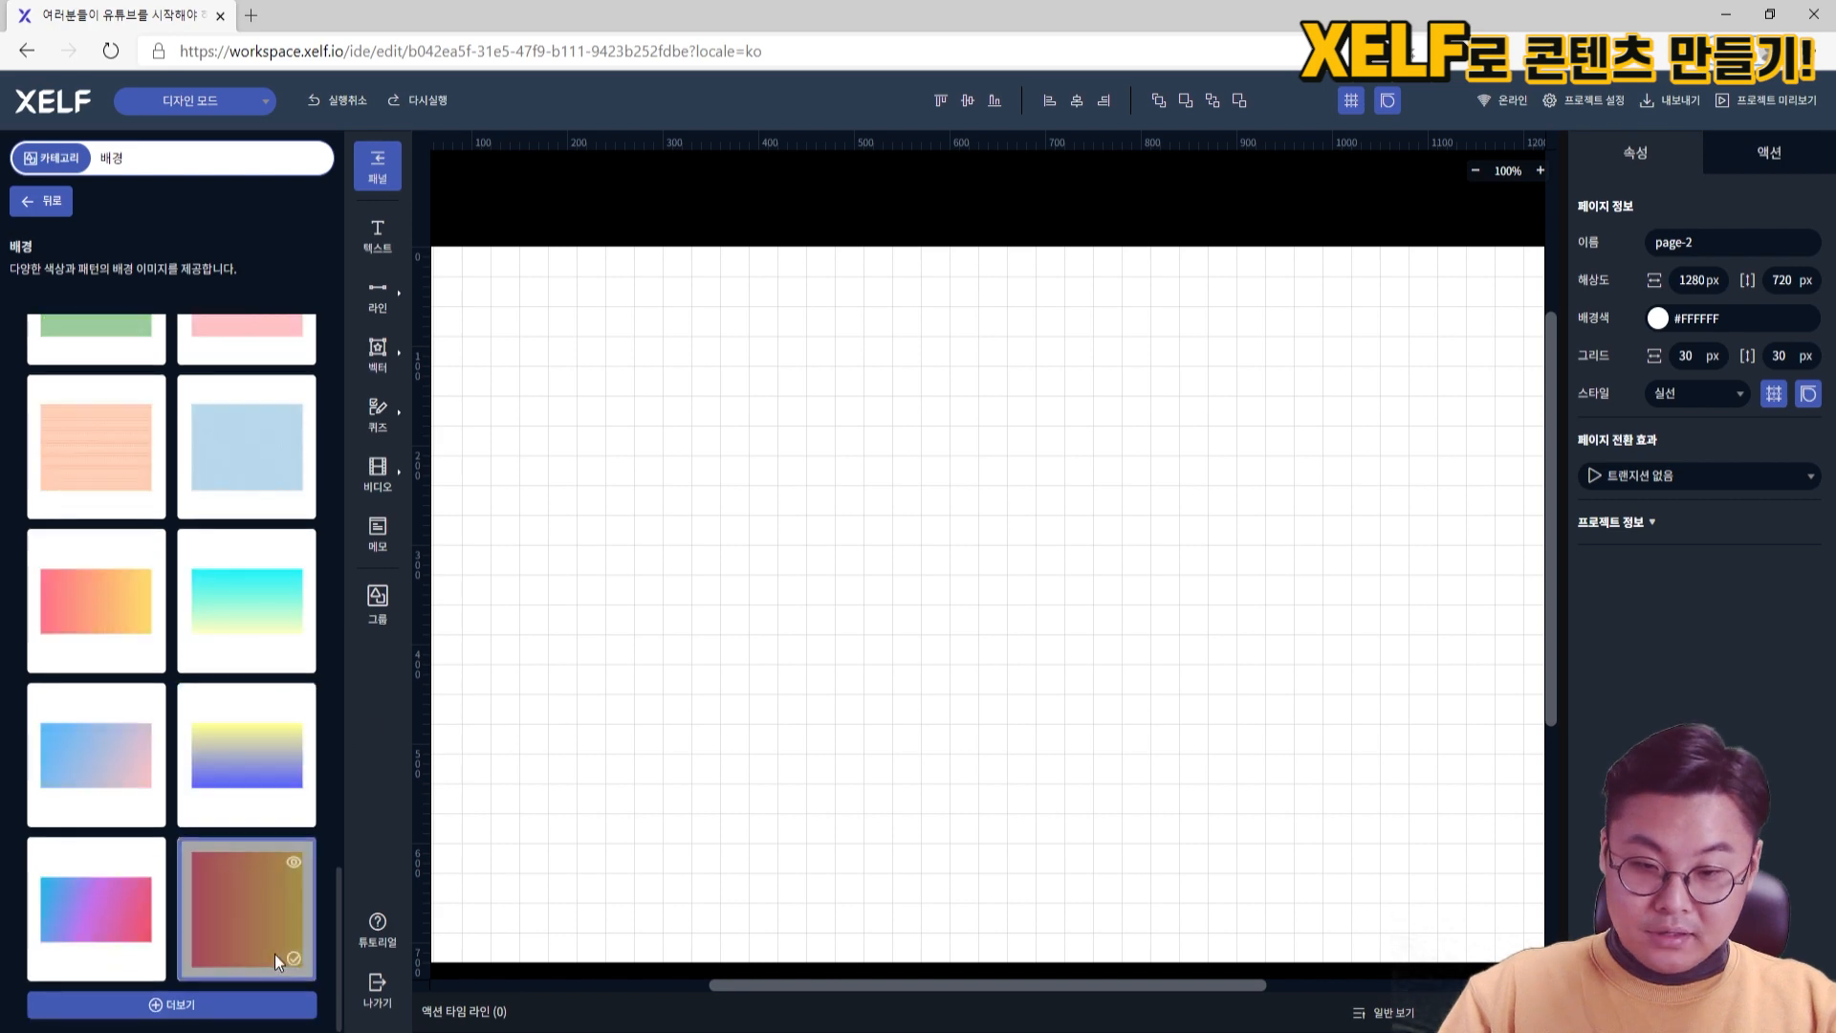
pyautogui.scroll(15, 278, 910)
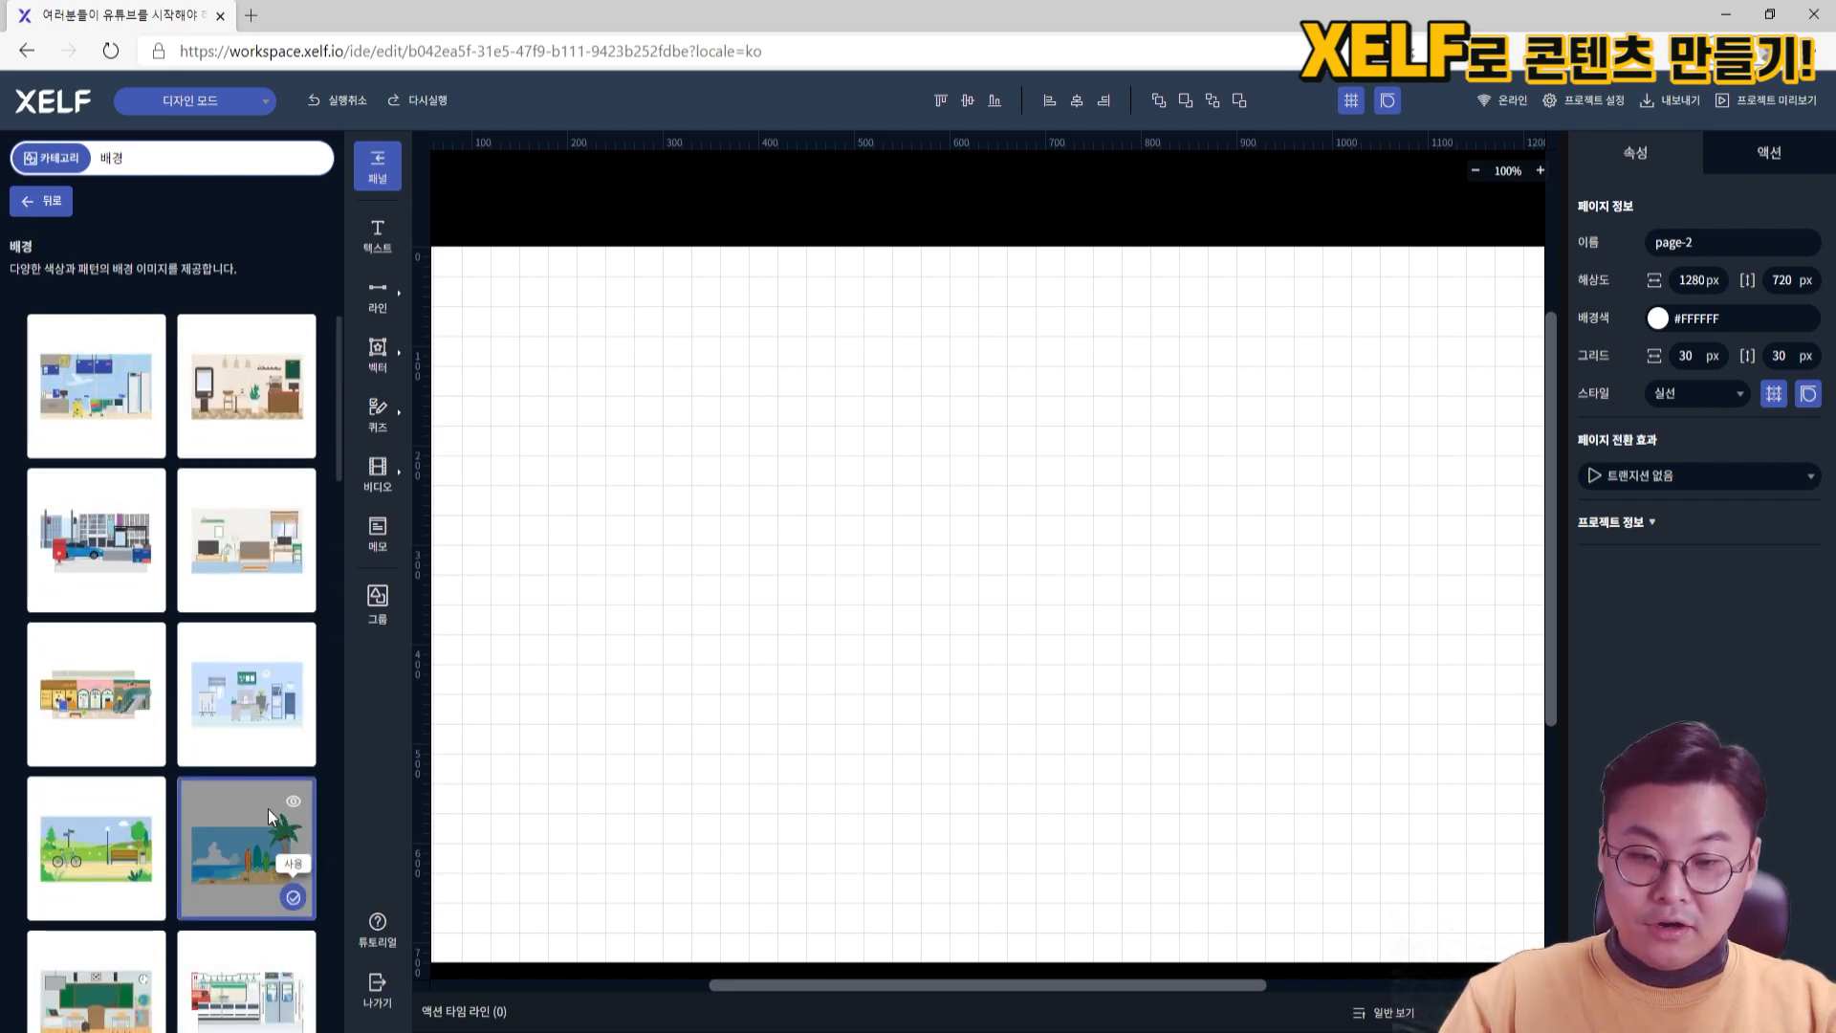
pyautogui.scroll(-10, 276, 785)
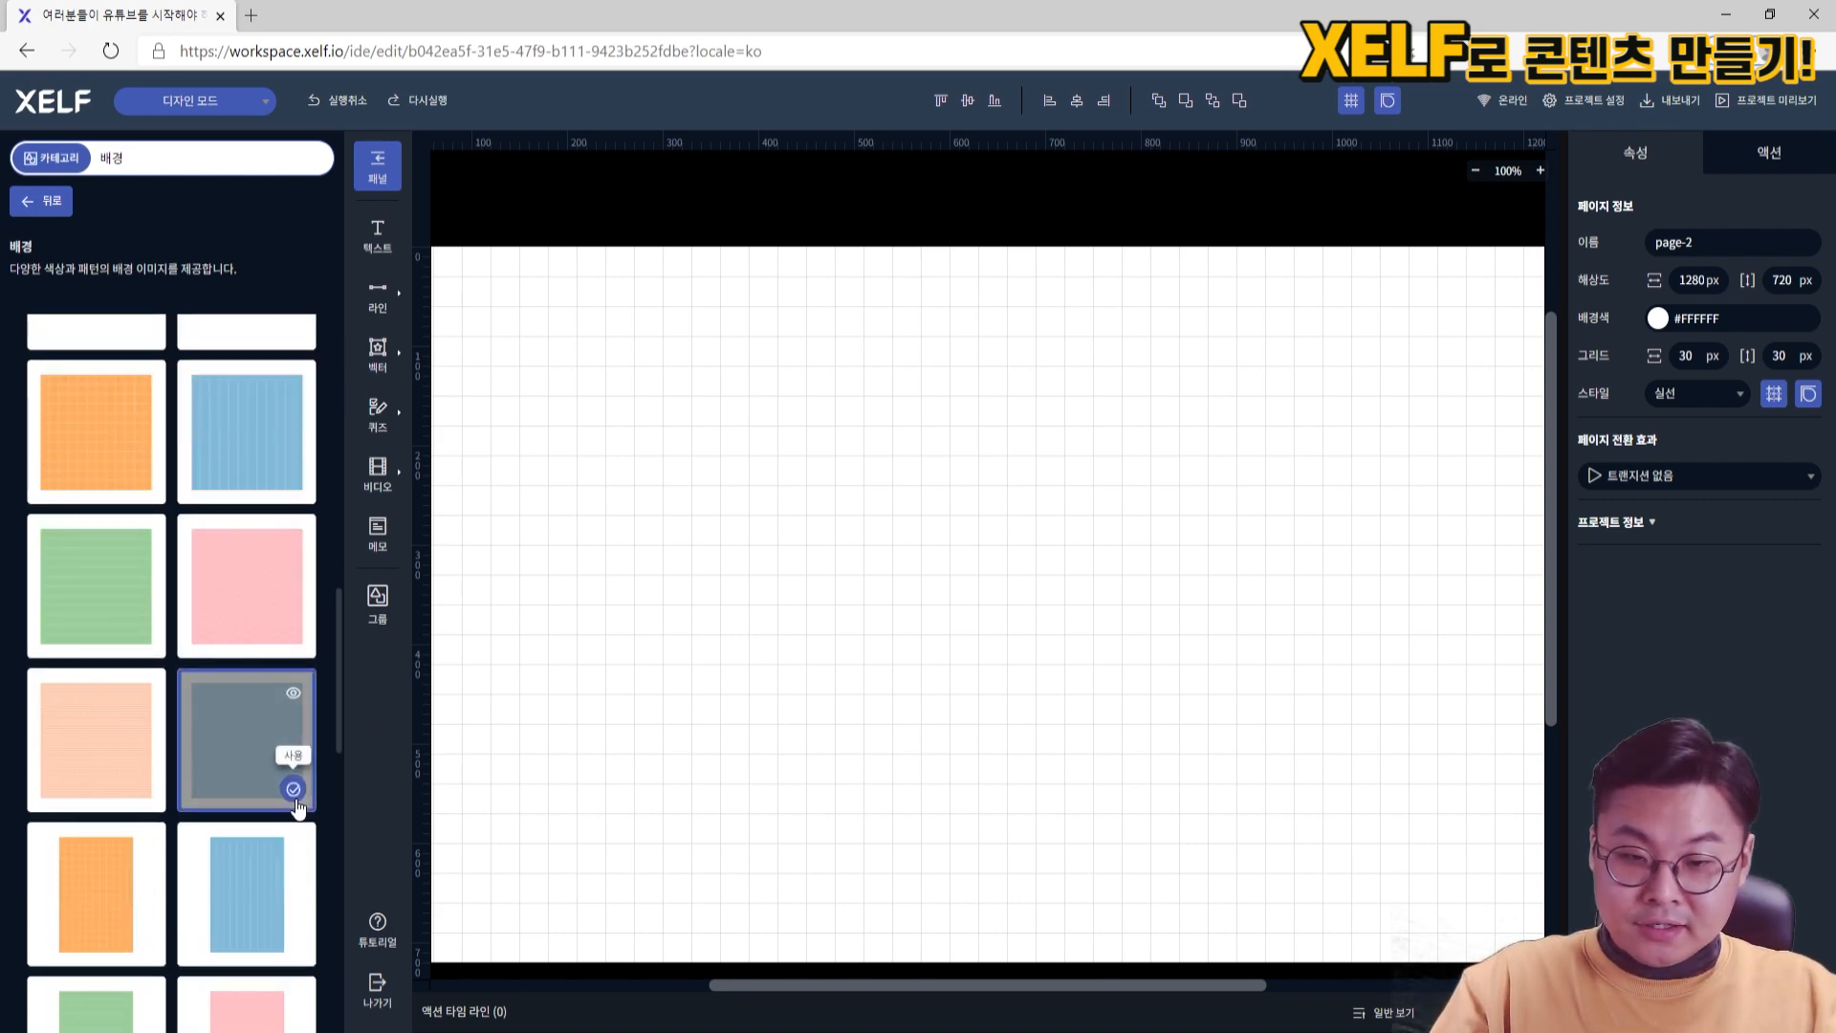
pyautogui.scroll(5, 295, 799)
pyautogui.scroll(1, 474, 801)
pyautogui.scroll(6, 223, 751)
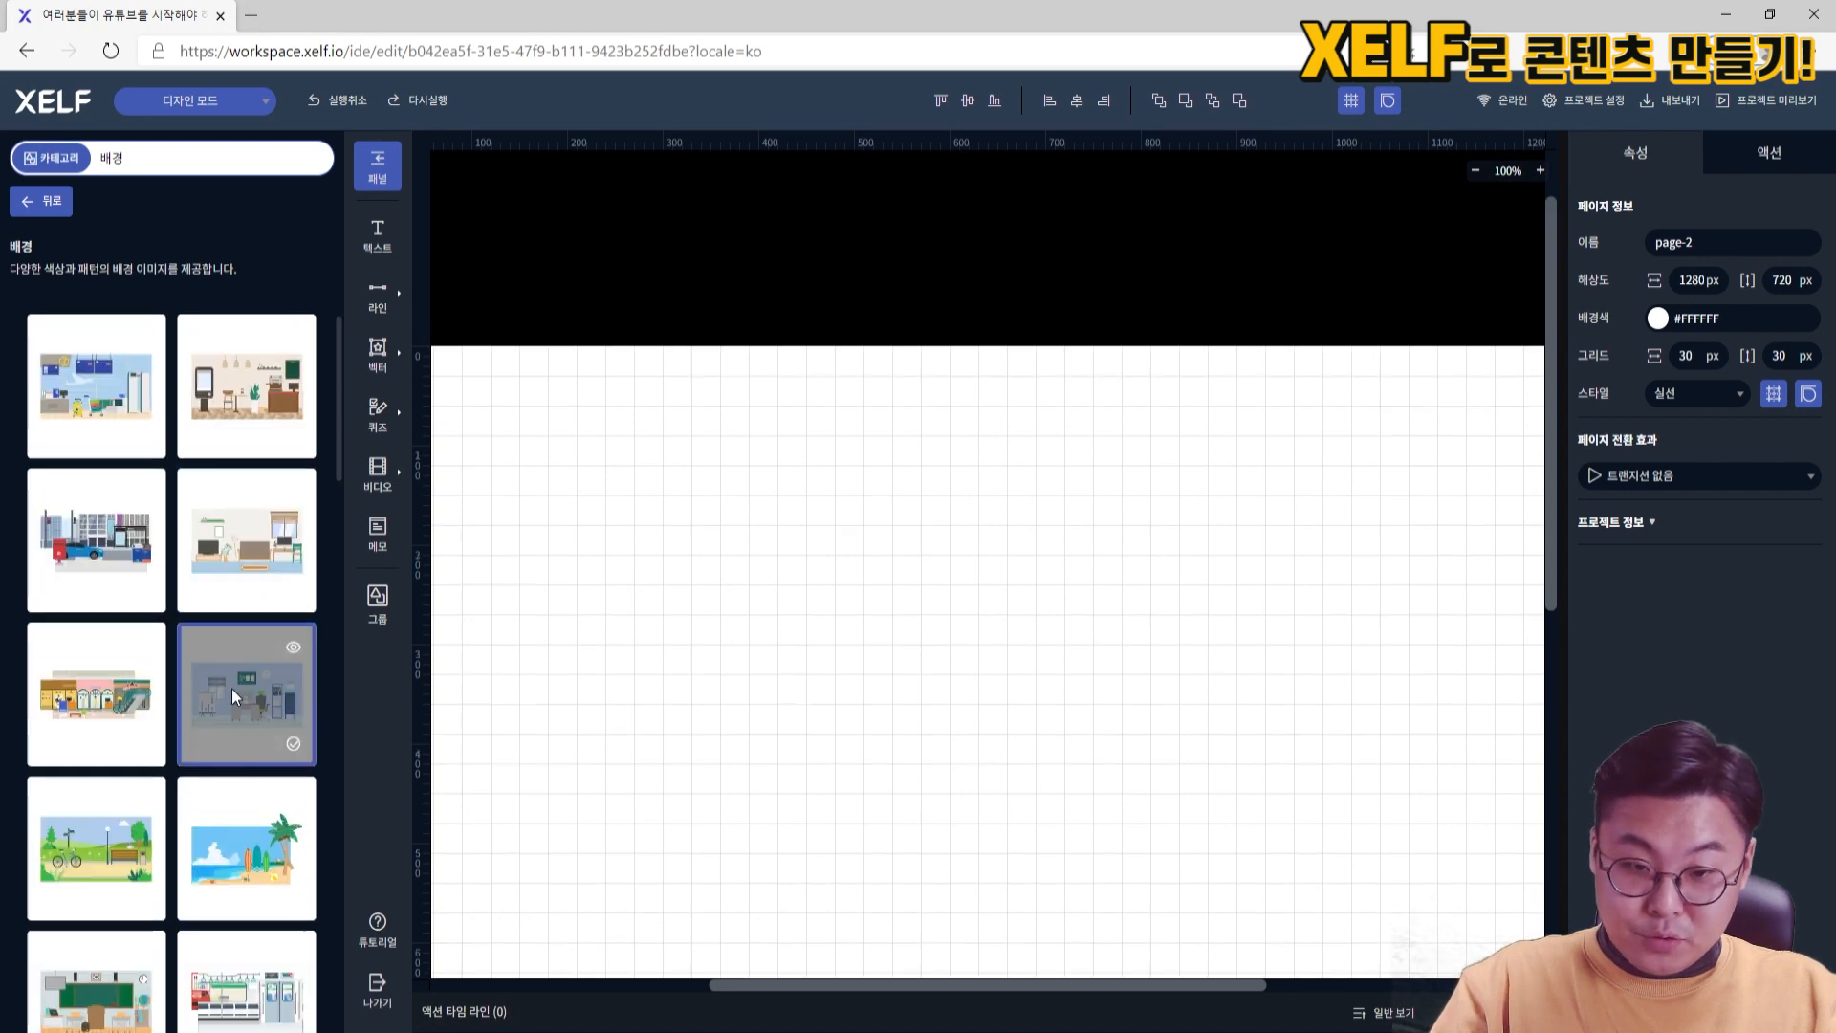
pyautogui.click(232, 689)
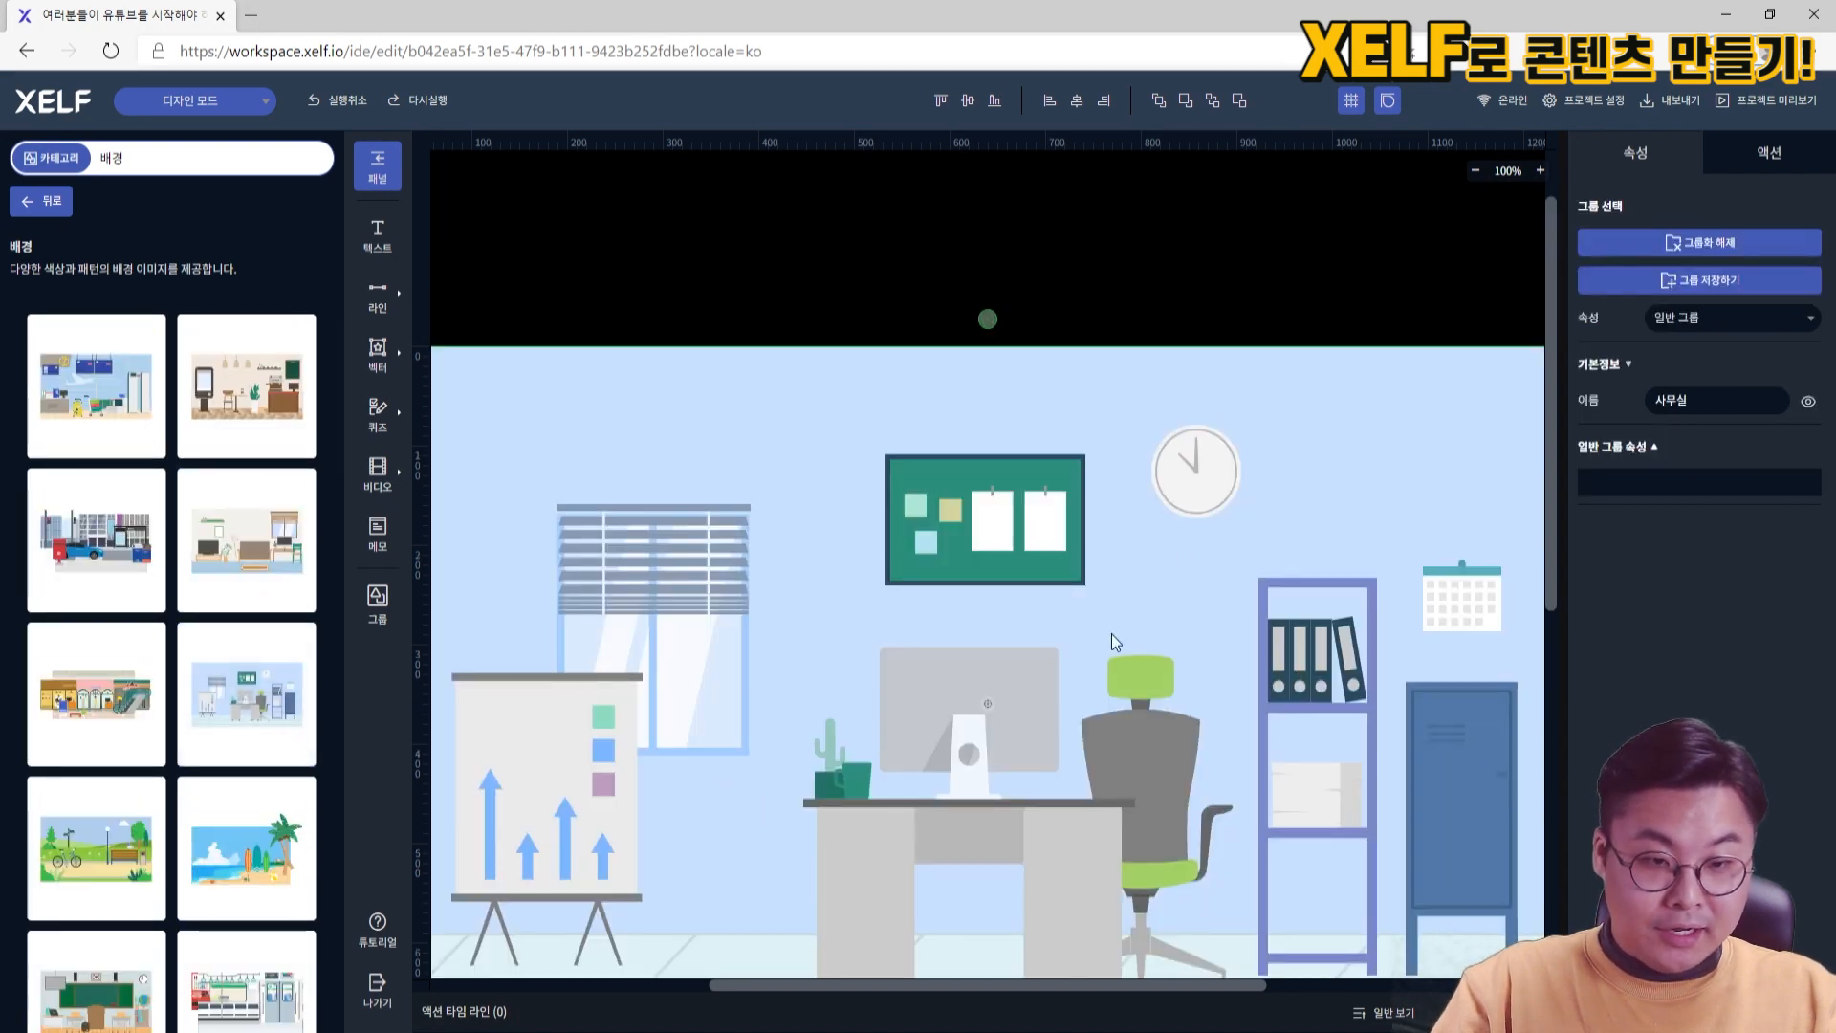
# Hide the group library to show the whole page and deselect the office background group
pyautogui.scroll(-5, 1100, 622)
pyautogui.scroll(3, 1228, 543)
pyautogui.scroll(-3, 1116, 623)
pyautogui.scroll(3, 970, 571)
pyautogui.scroll(1, 1014, 561)
pyautogui.scroll(-1, 1006, 541)
pyautogui.click(378, 165)
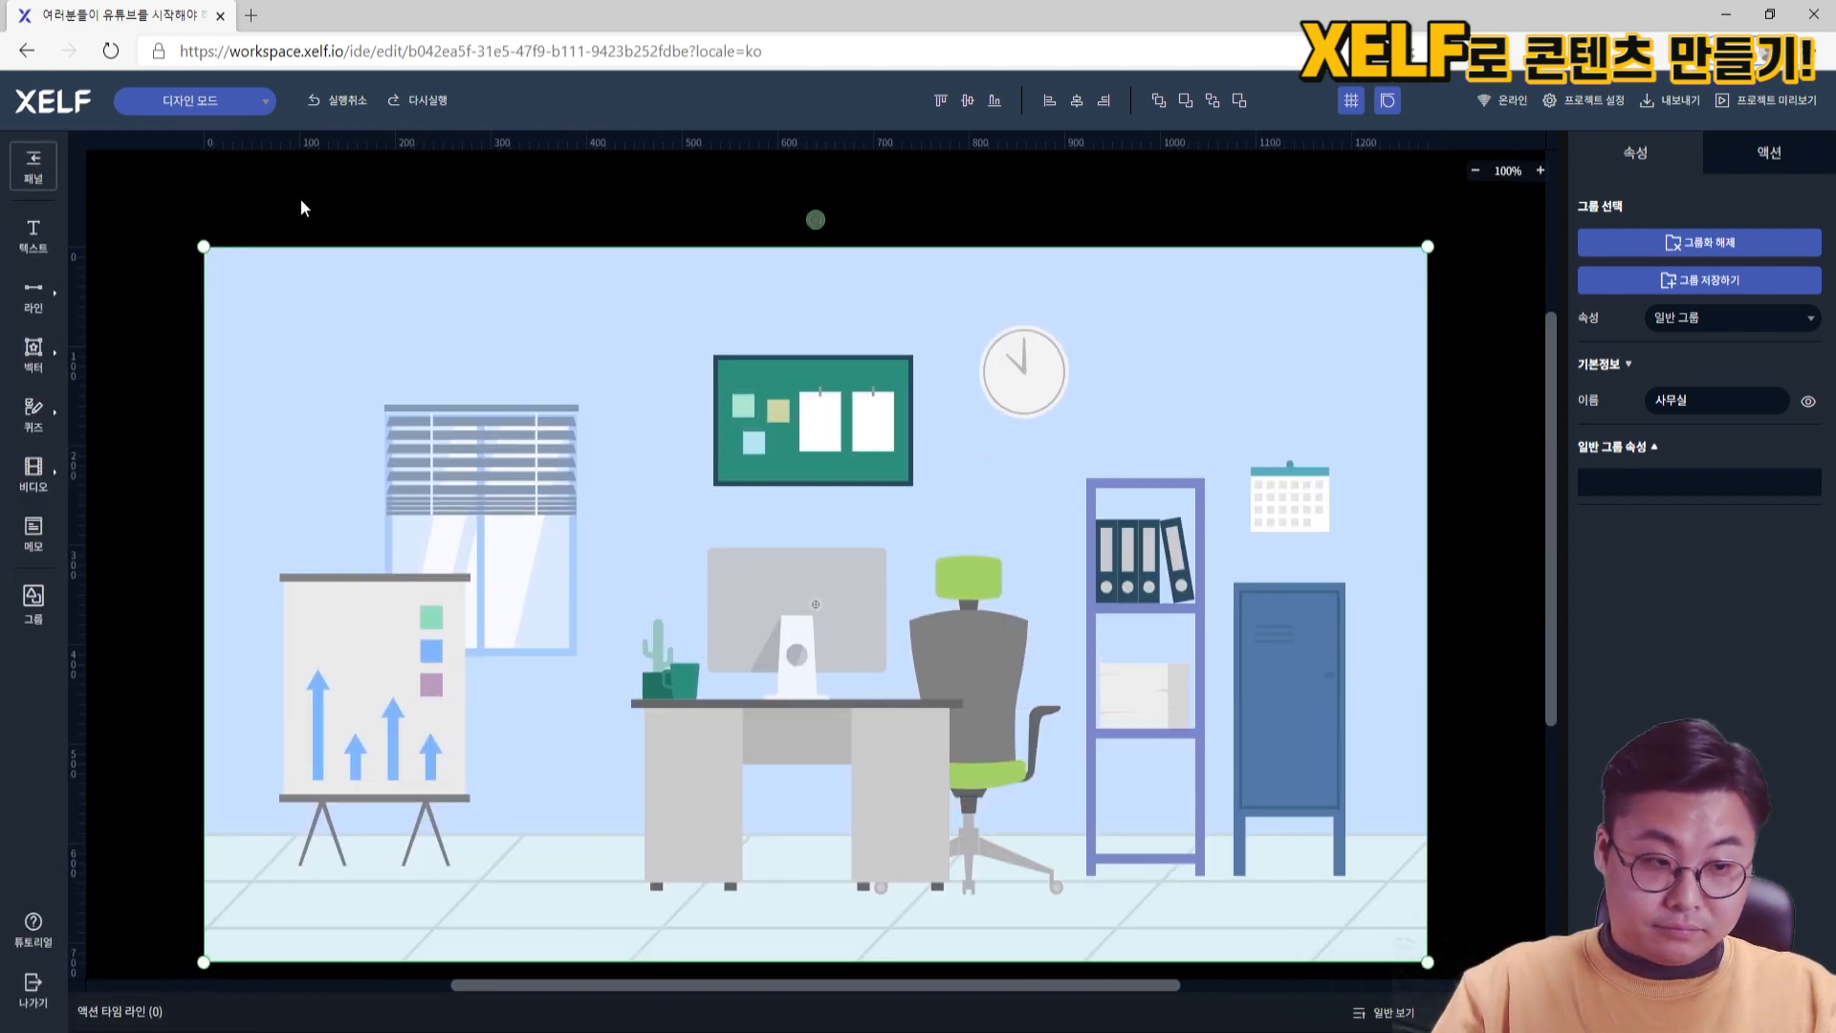
pyautogui.click(1486, 508)
pyautogui.scroll(1, 1486, 507)
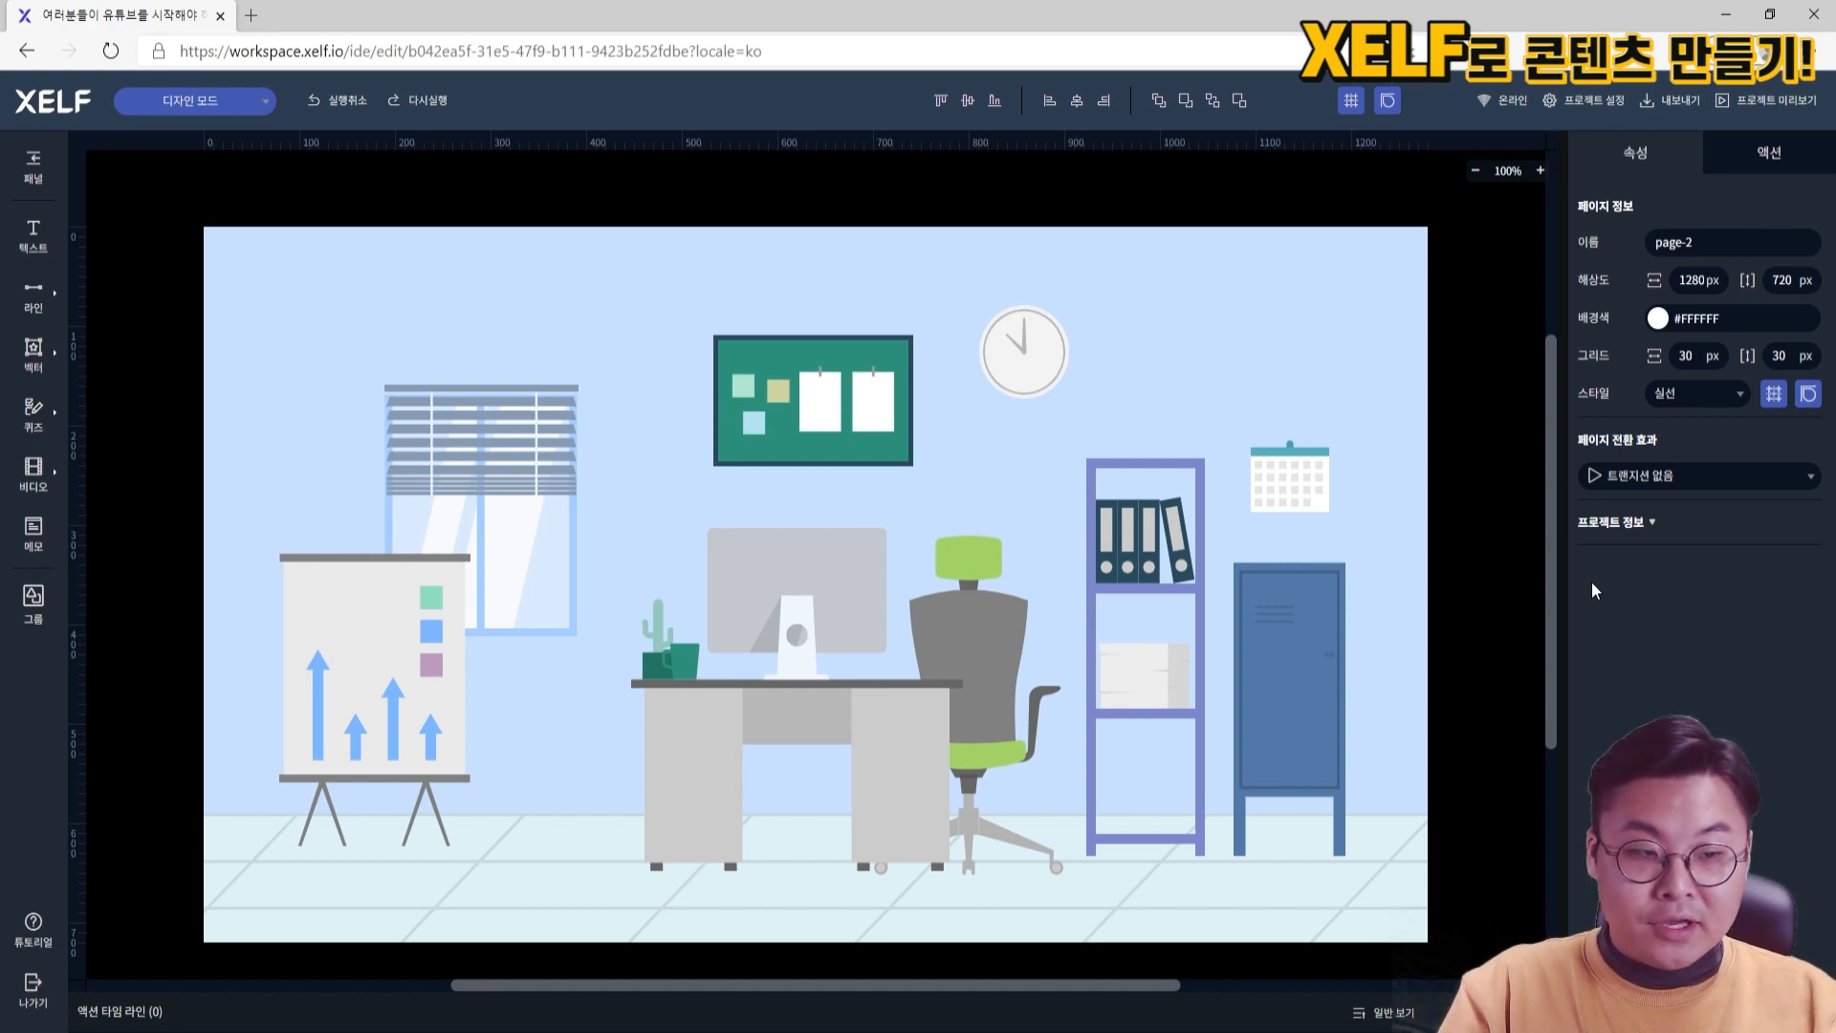
# Insert the pink 음악수업 오리엔테이션 title group from the 타이포그래피 category and place it in the upper-left area of page-2
pyautogui.click(33, 165)
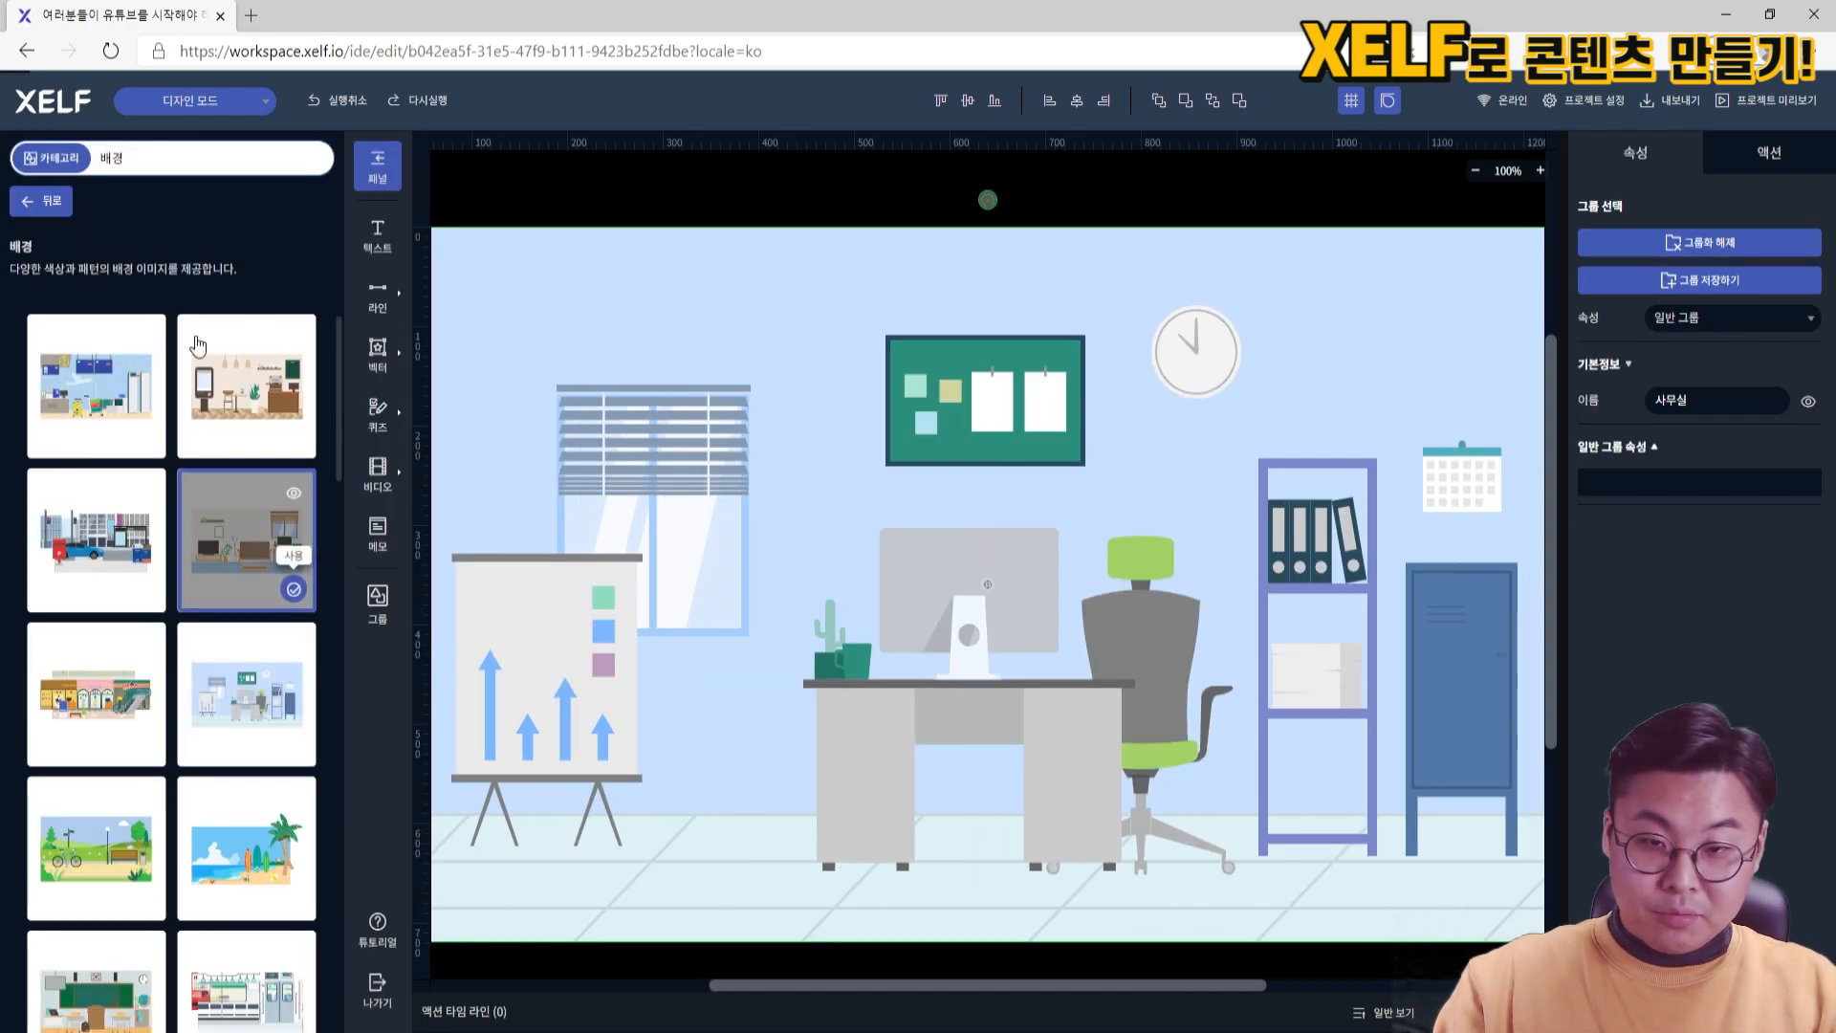
pyautogui.click(41, 203)
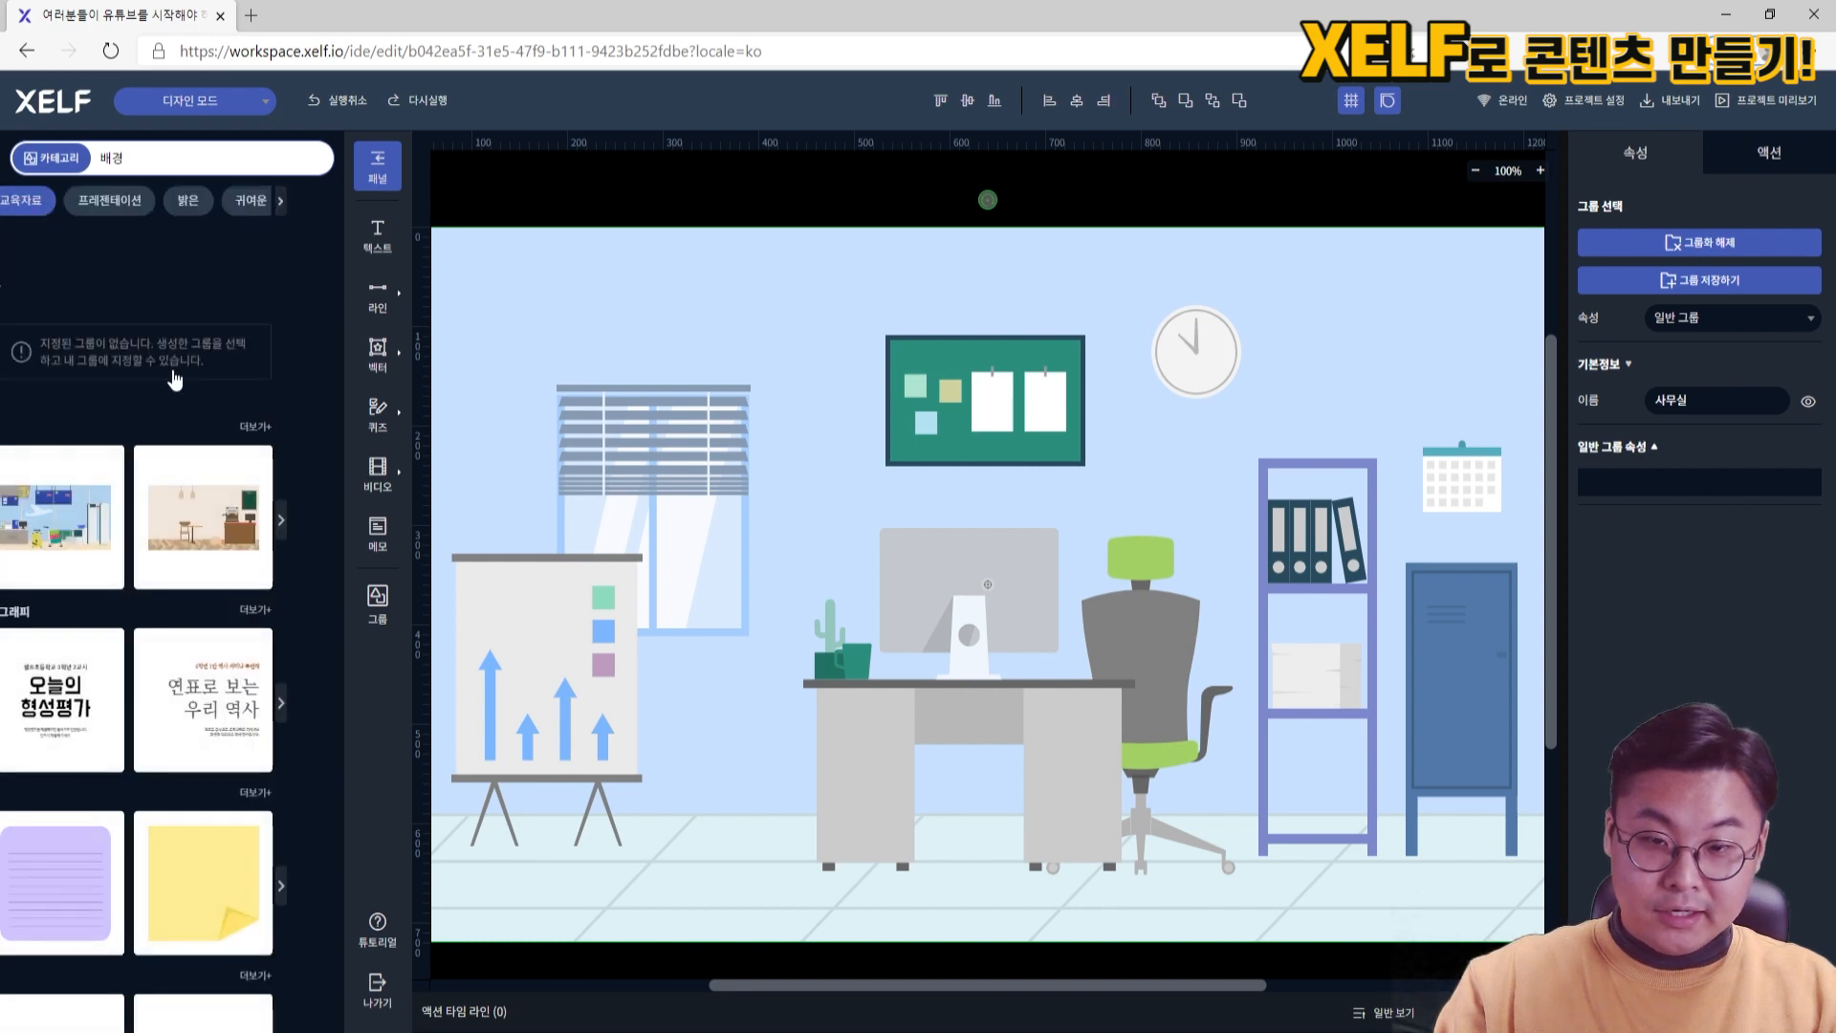
pyautogui.click(300, 439)
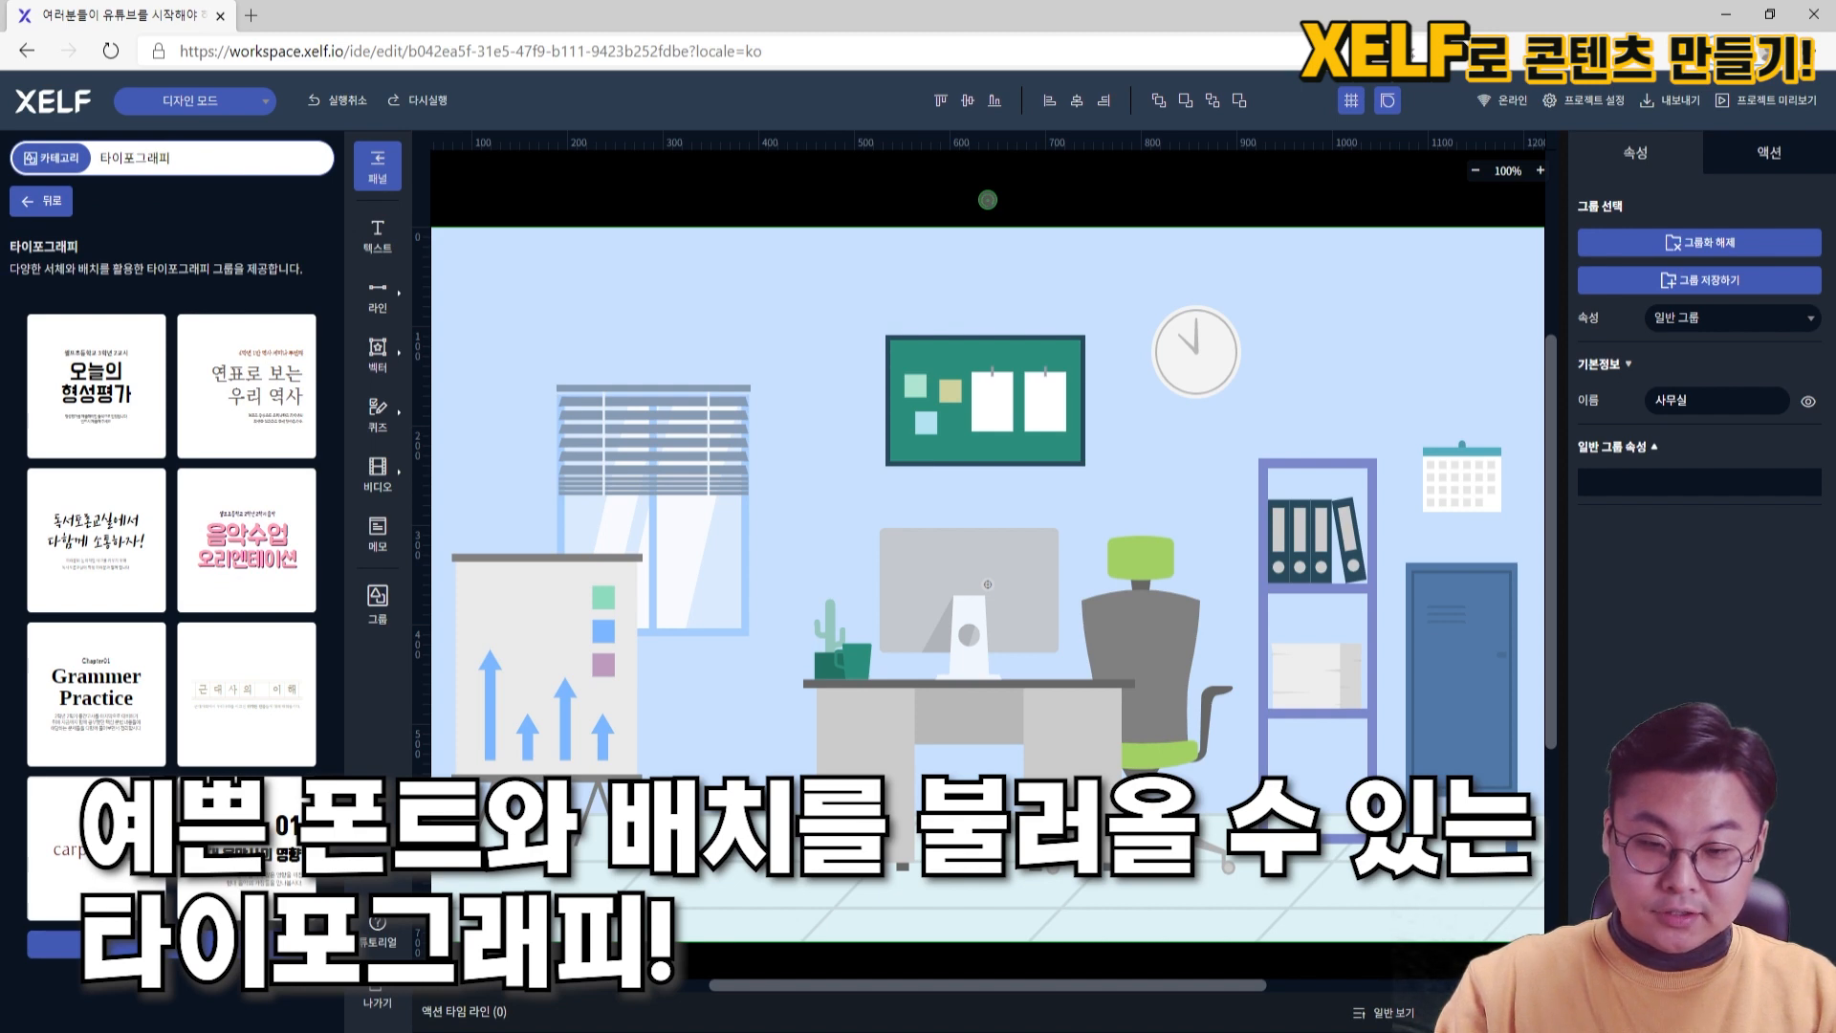
pyautogui.scroll(-5, 325, 880)
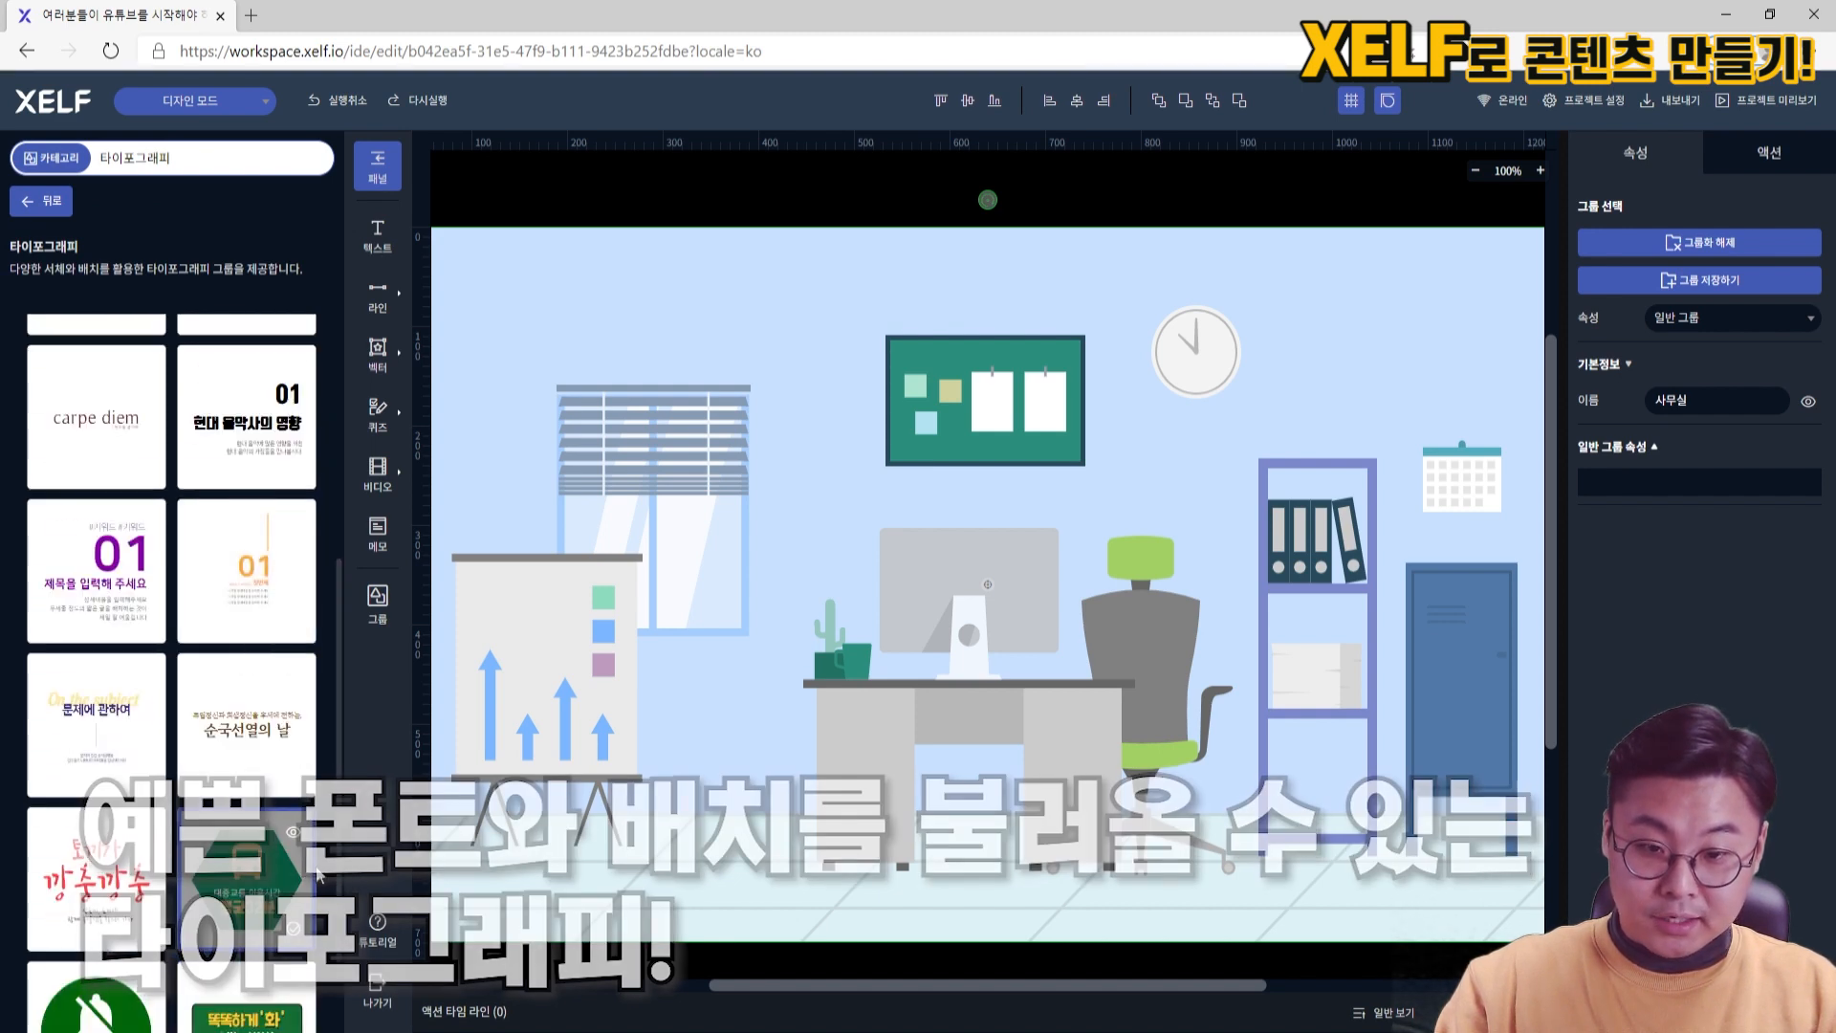
pyautogui.scroll(5, 262, 670)
pyautogui.click(261, 535)
pyautogui.moveTo(942, 597); pyautogui.dragTo(622, 423)
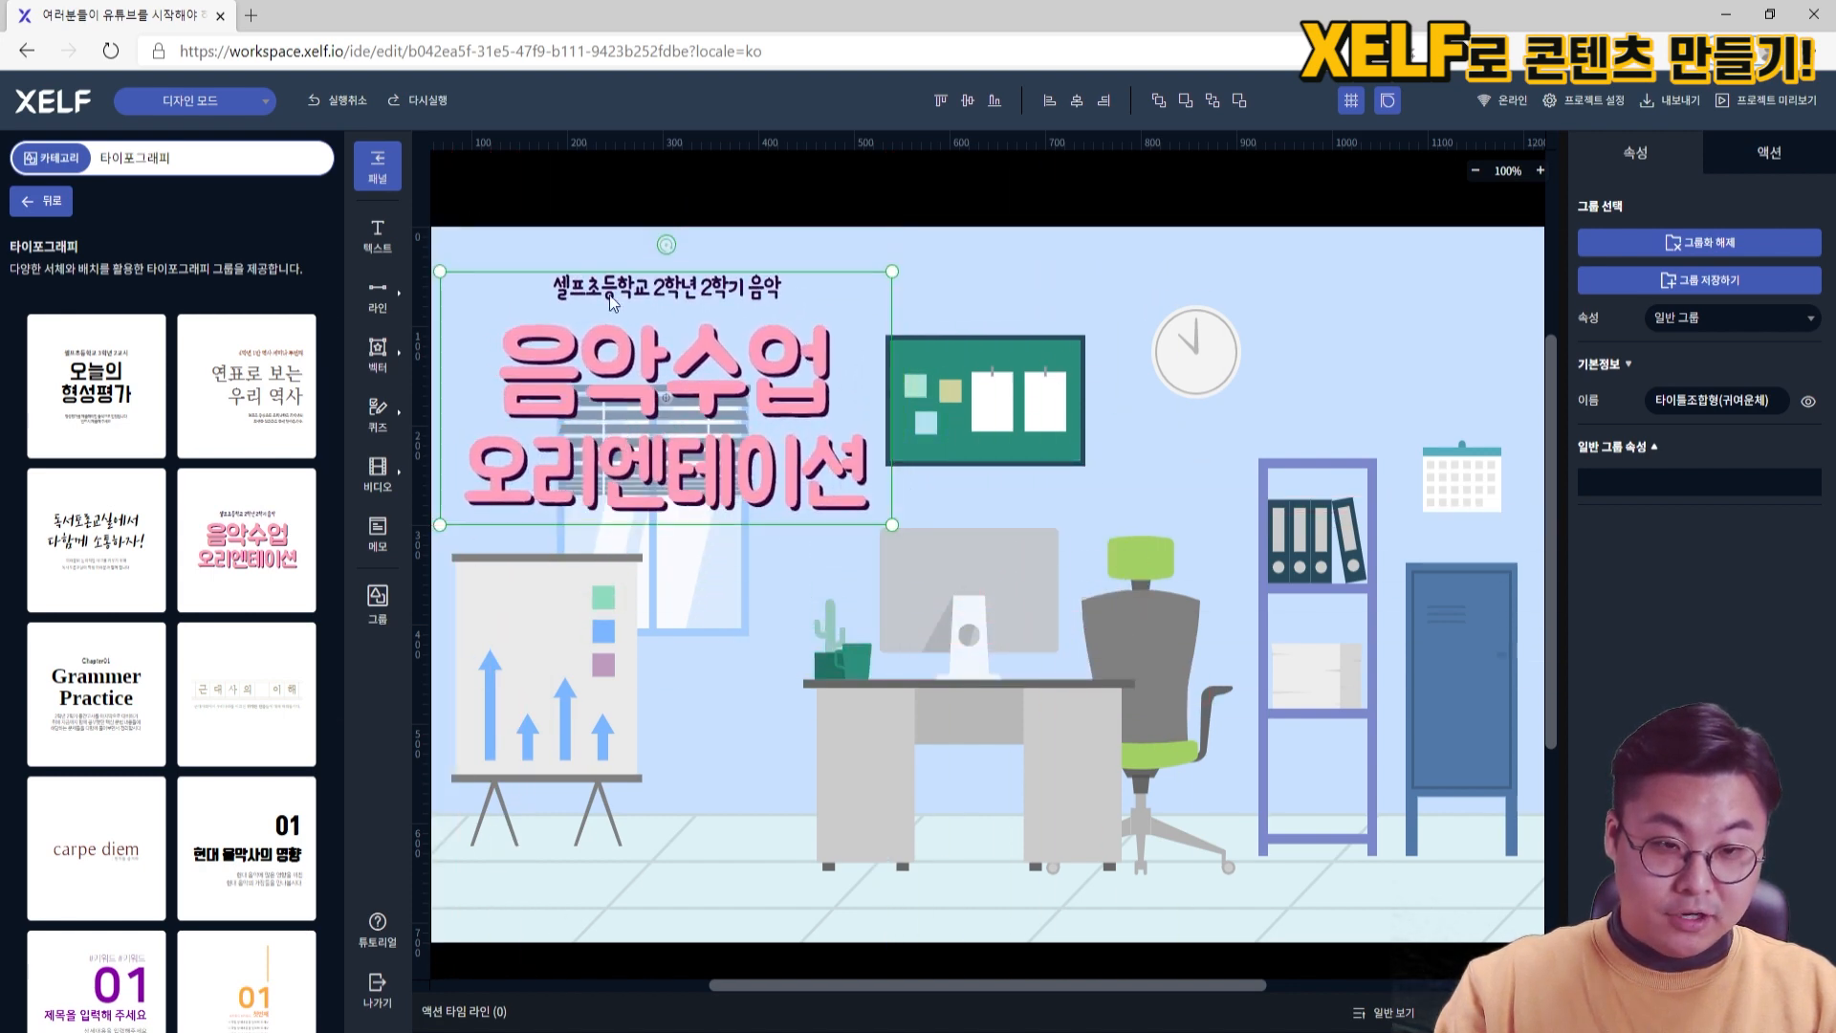
# Replace the small subtitle above the pink title with "직장인도 할 수 있다!"
pyautogui.doubleClick(599, 286)
pyautogui.moveTo(552, 288); pyautogui.dragTo(883, 303)
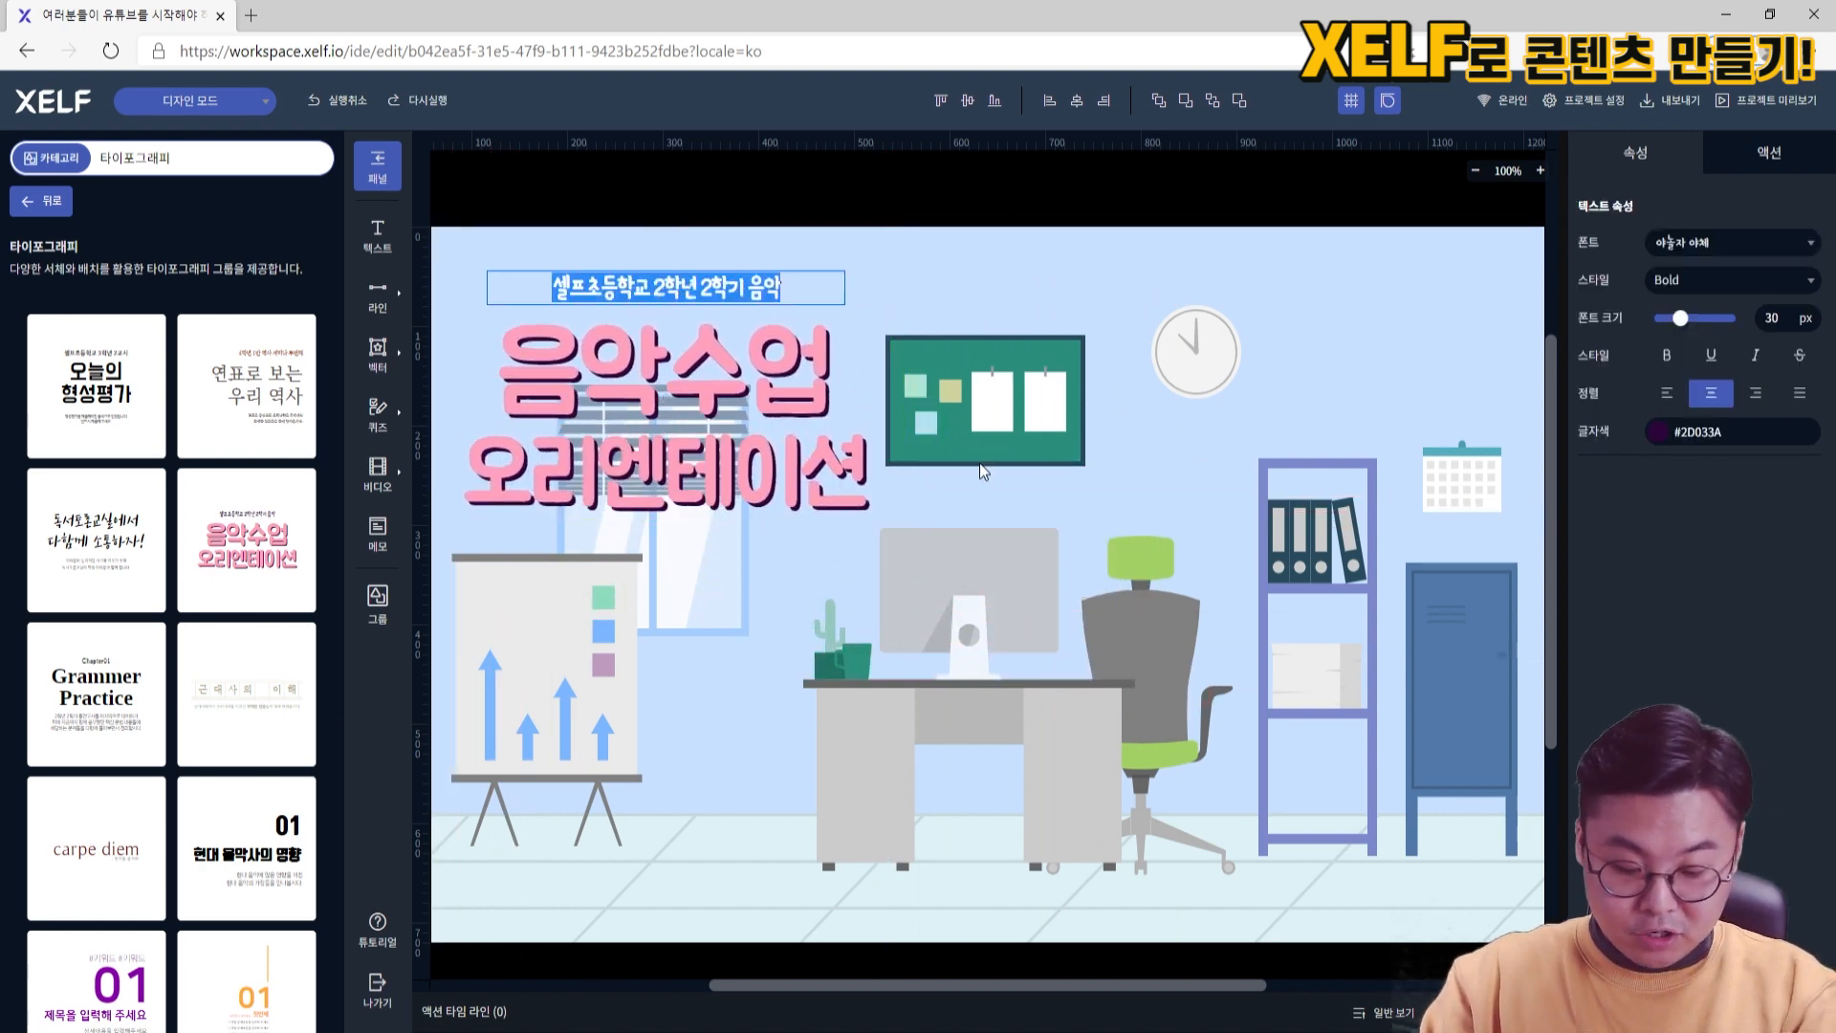
pyautogui.write('직장인도 할 수 있다!')
# Change the main title and its shadow text to "당신이 유튜브를 해야 하는 이유!" and align the two copies on top of each other
pyautogui.doubleClick(610, 381)
pyautogui.moveTo(469, 474); pyautogui.dragTo(865, 473)
pyautogui.write('유튜브를 해야 한')
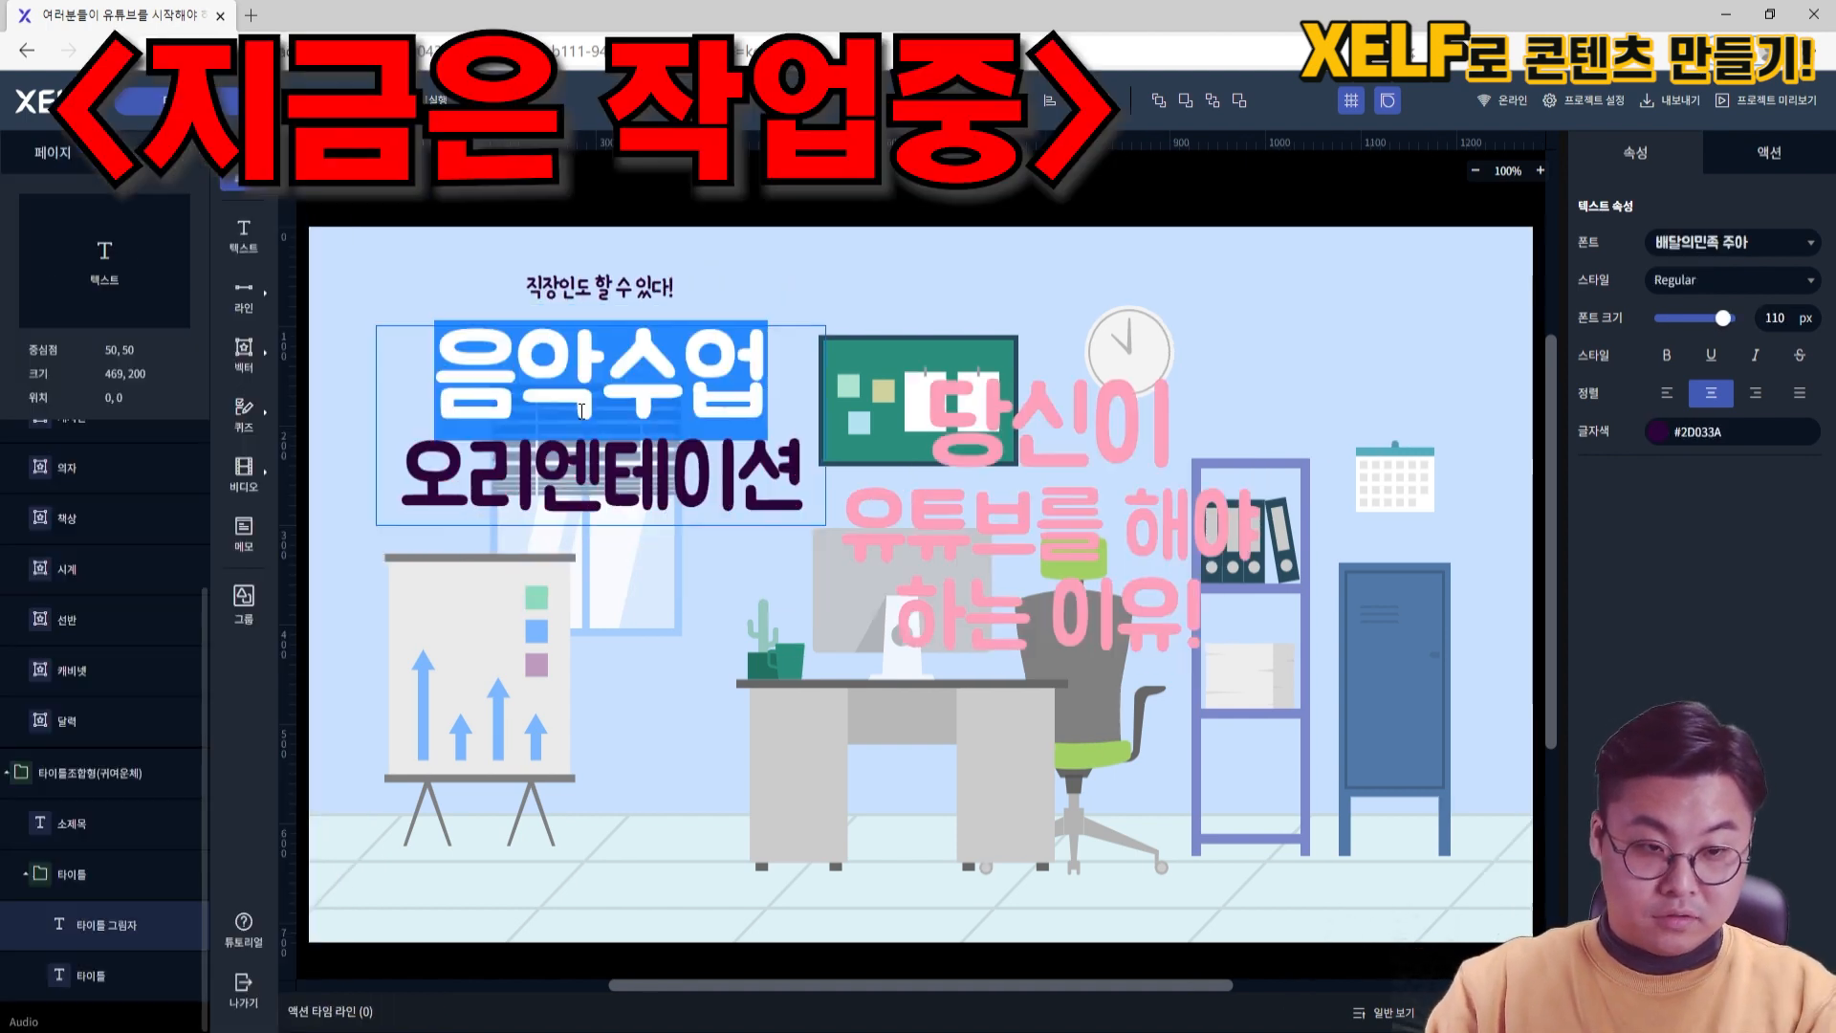
pyautogui.write('당신이')
pyautogui.moveTo(402, 475); pyautogui.dragTo(806, 476)
pyautogui.write('유튜브를 해야 하는 이유!')
pyautogui.moveTo(1070, 525); pyautogui.dragTo(621, 474)
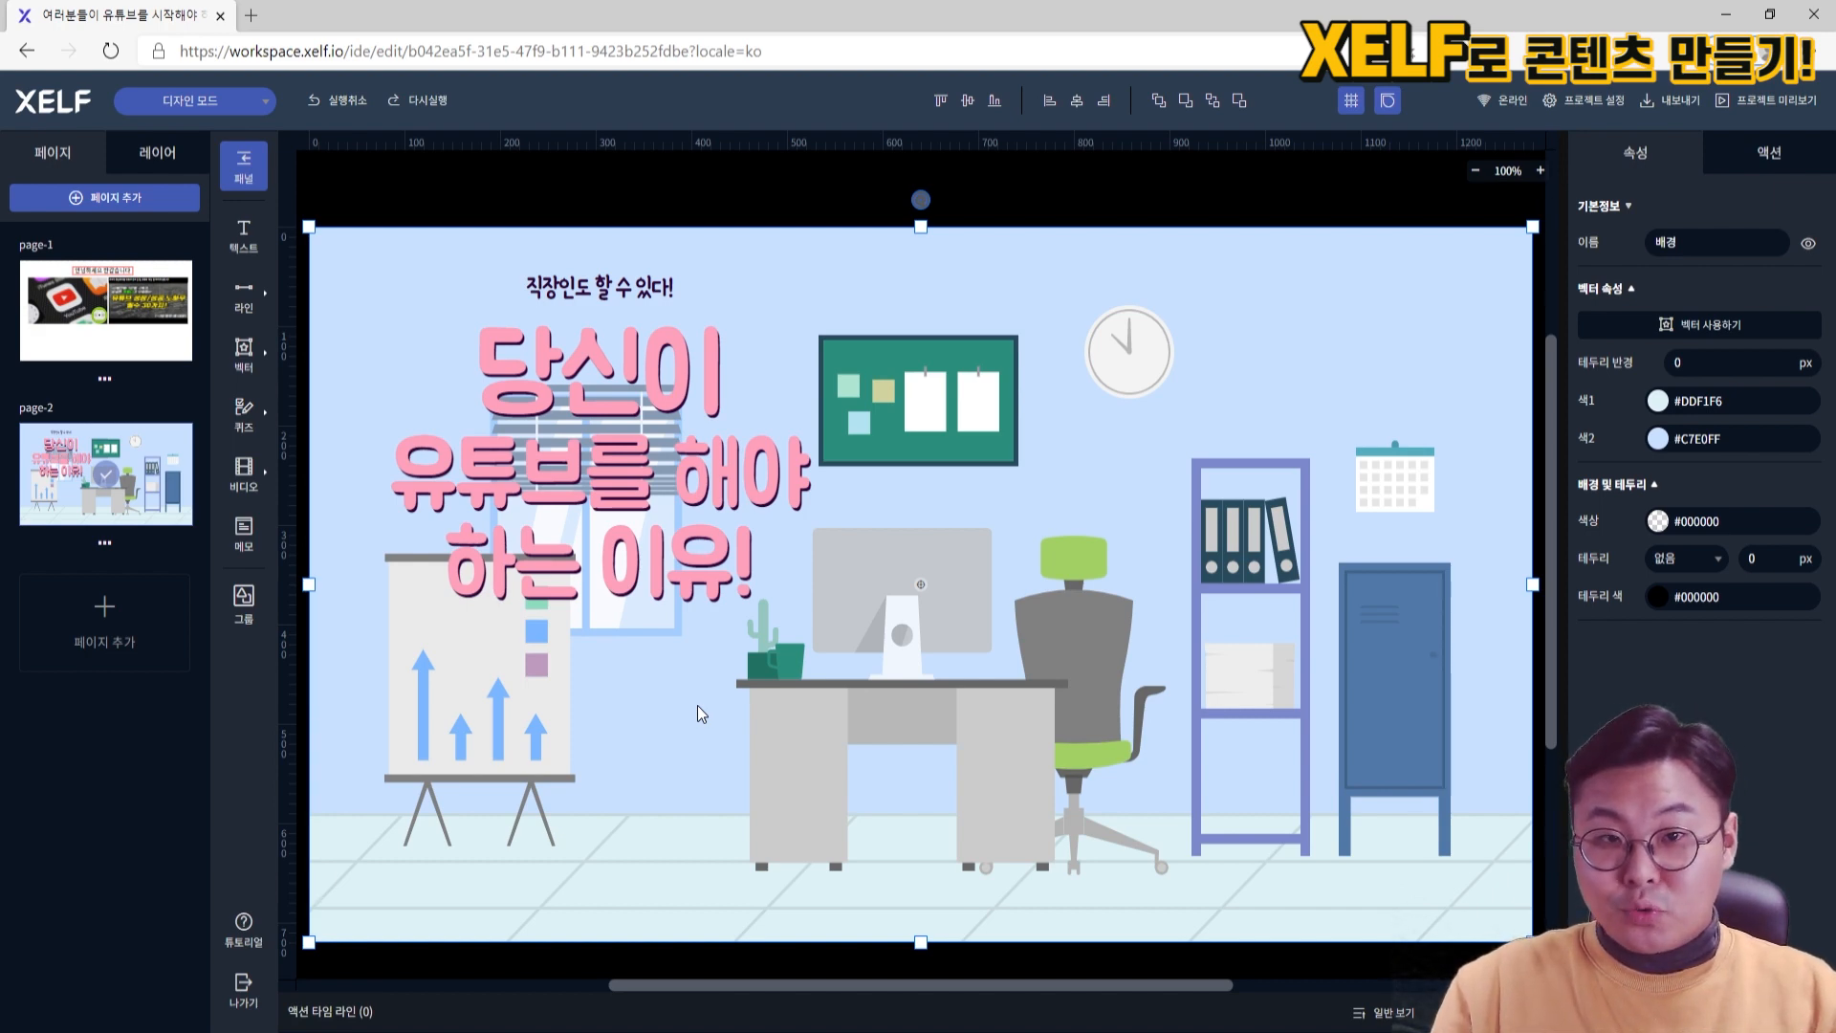
# Add a rectangle shape to page-2 and stretch it to cover the whole page
pyautogui.click(972, 216)
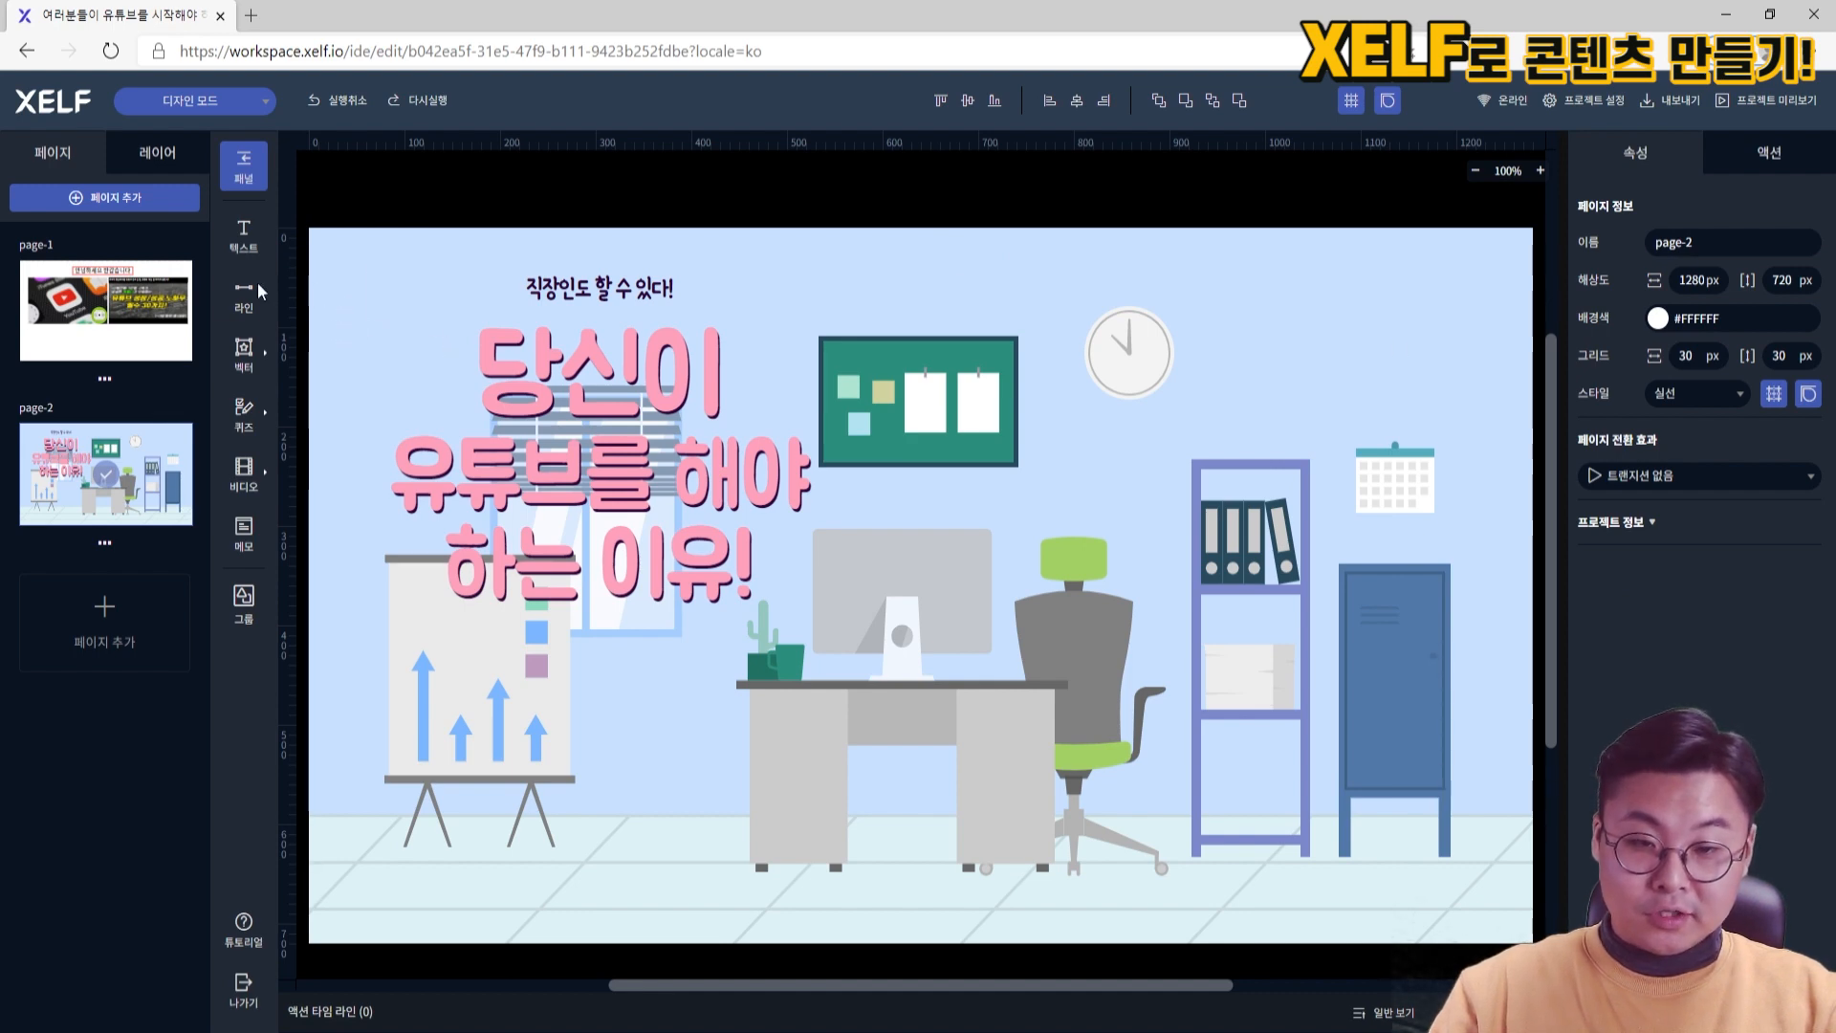
pyautogui.click(292, 303)
pyautogui.moveTo(985, 583); pyautogui.dragTo(492, 350)
pyautogui.moveTo(548, 476); pyautogui.dragTo(1533, 943)
# Fill the rectangle with semi-transparent black #000000, send it behind the title group, and shift the title slightly toward the upper-left corner
pyautogui.click(1658, 648)
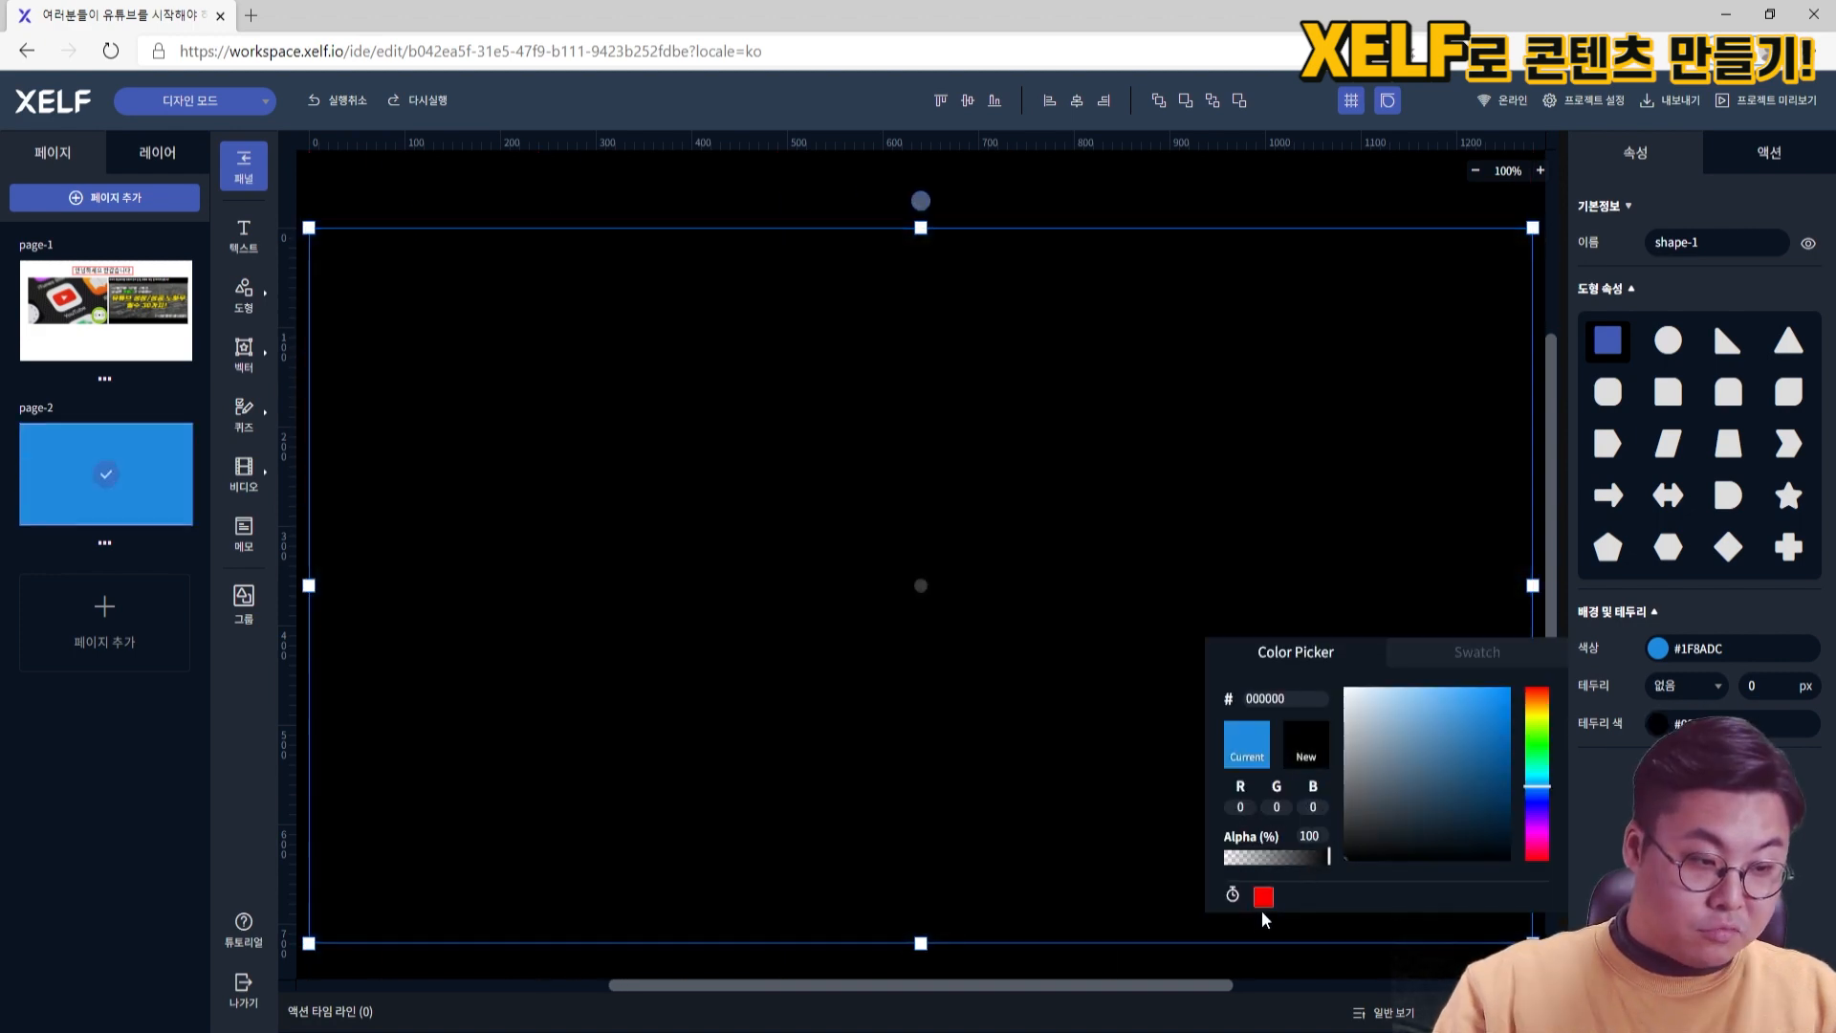
pyautogui.moveTo(1311, 857); pyautogui.dragTo(1266, 866)
pyautogui.click(1251, 233)
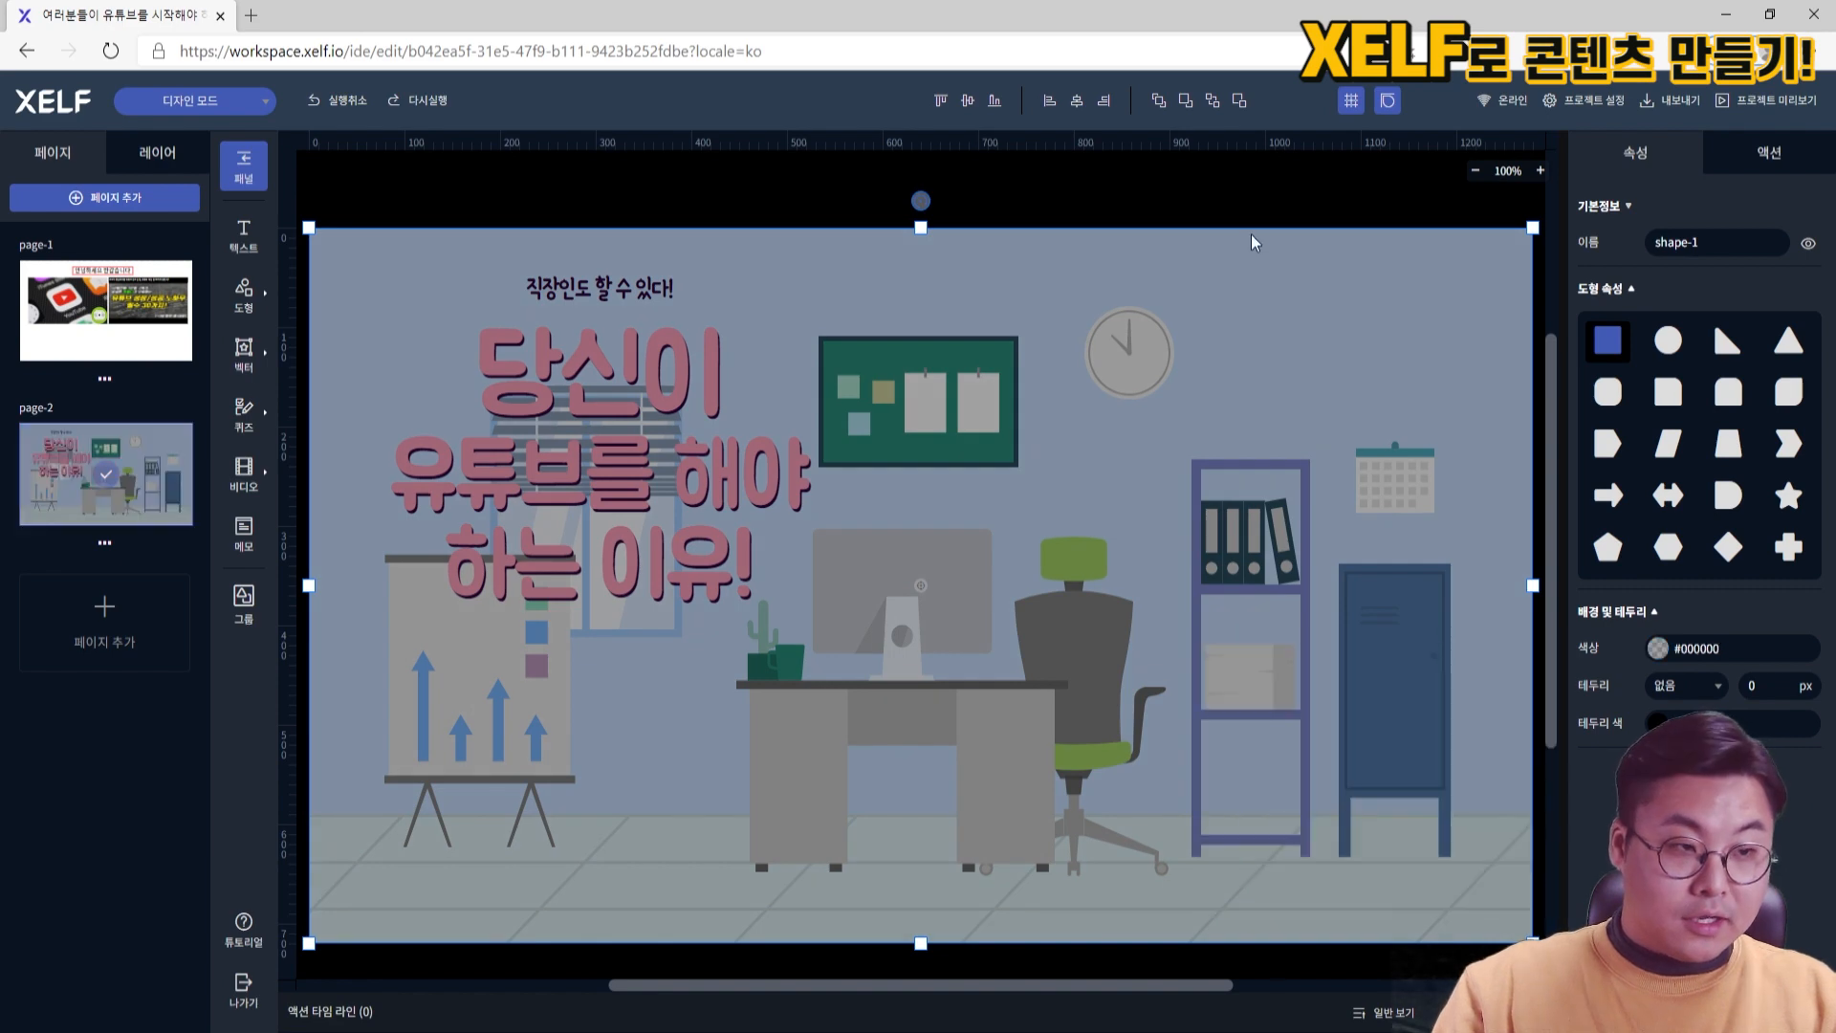
pyautogui.click(1240, 105)
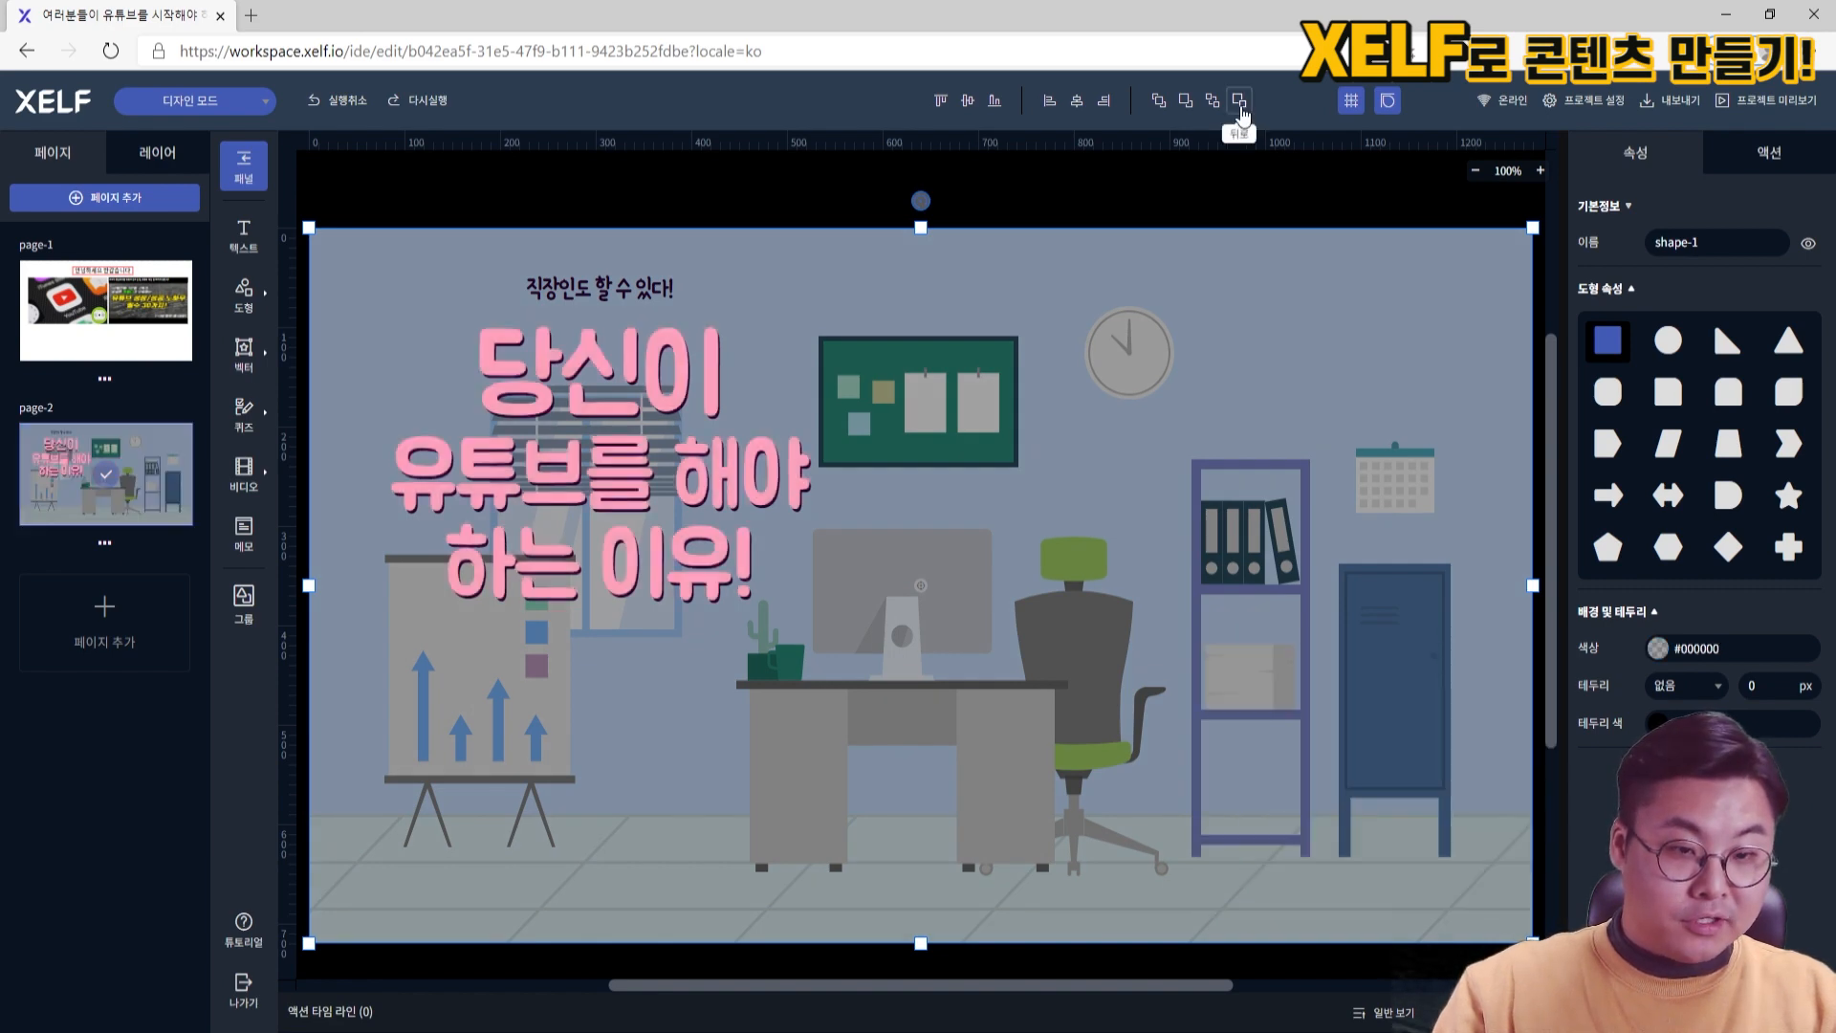
pyautogui.click(628, 289)
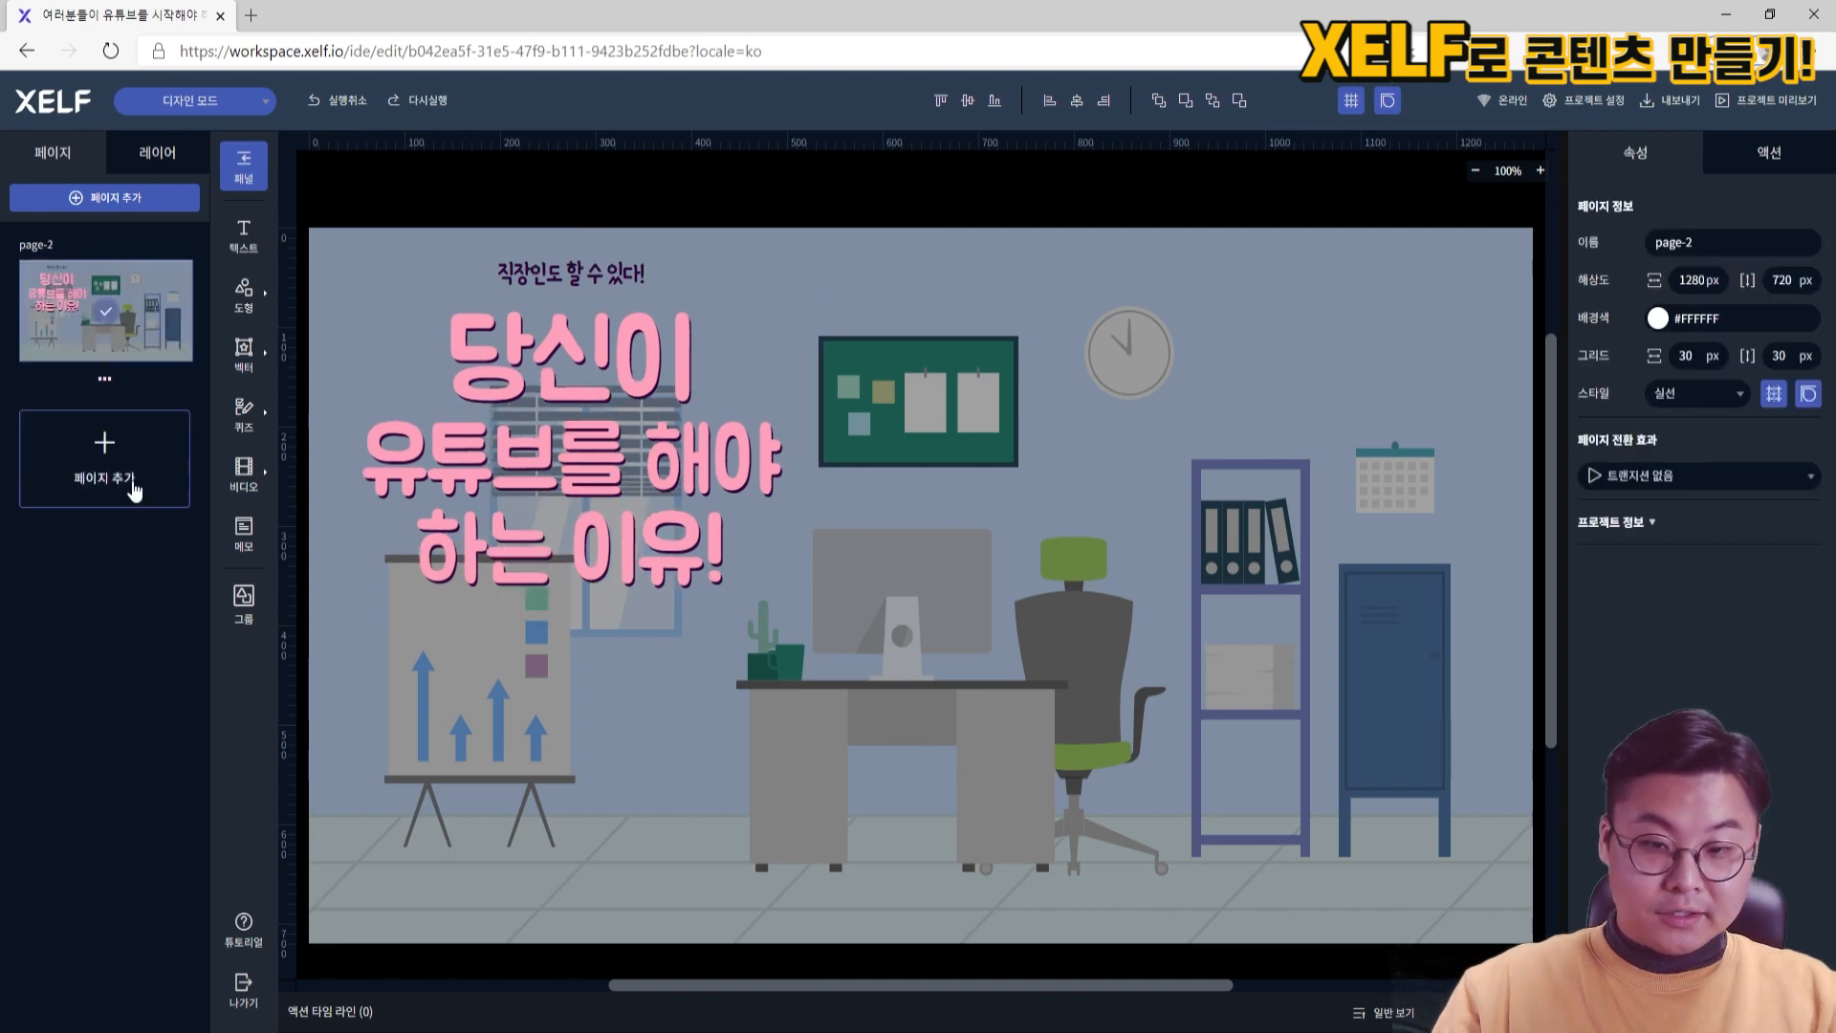
# Add page-3 with the pink zigzag background, then insert the blue folded-corner line frame from the 프레임 category
pyautogui.click(135, 490)
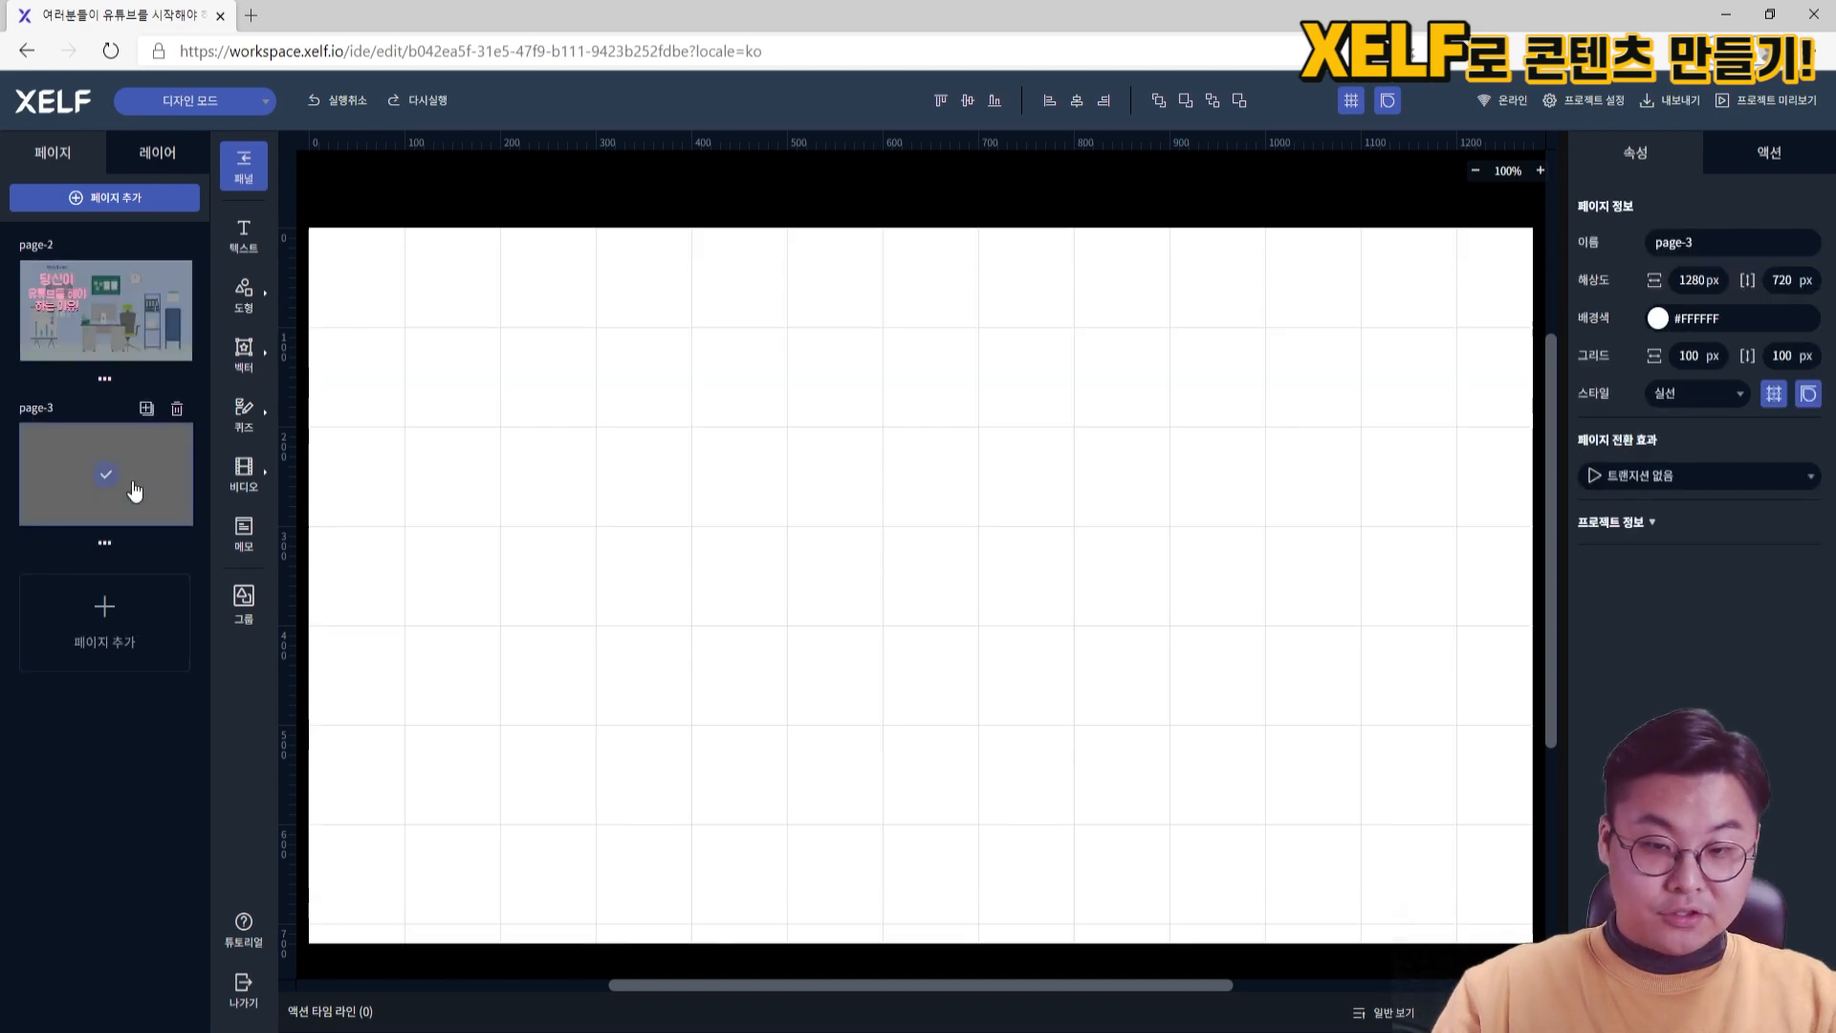
pyautogui.click(262, 599)
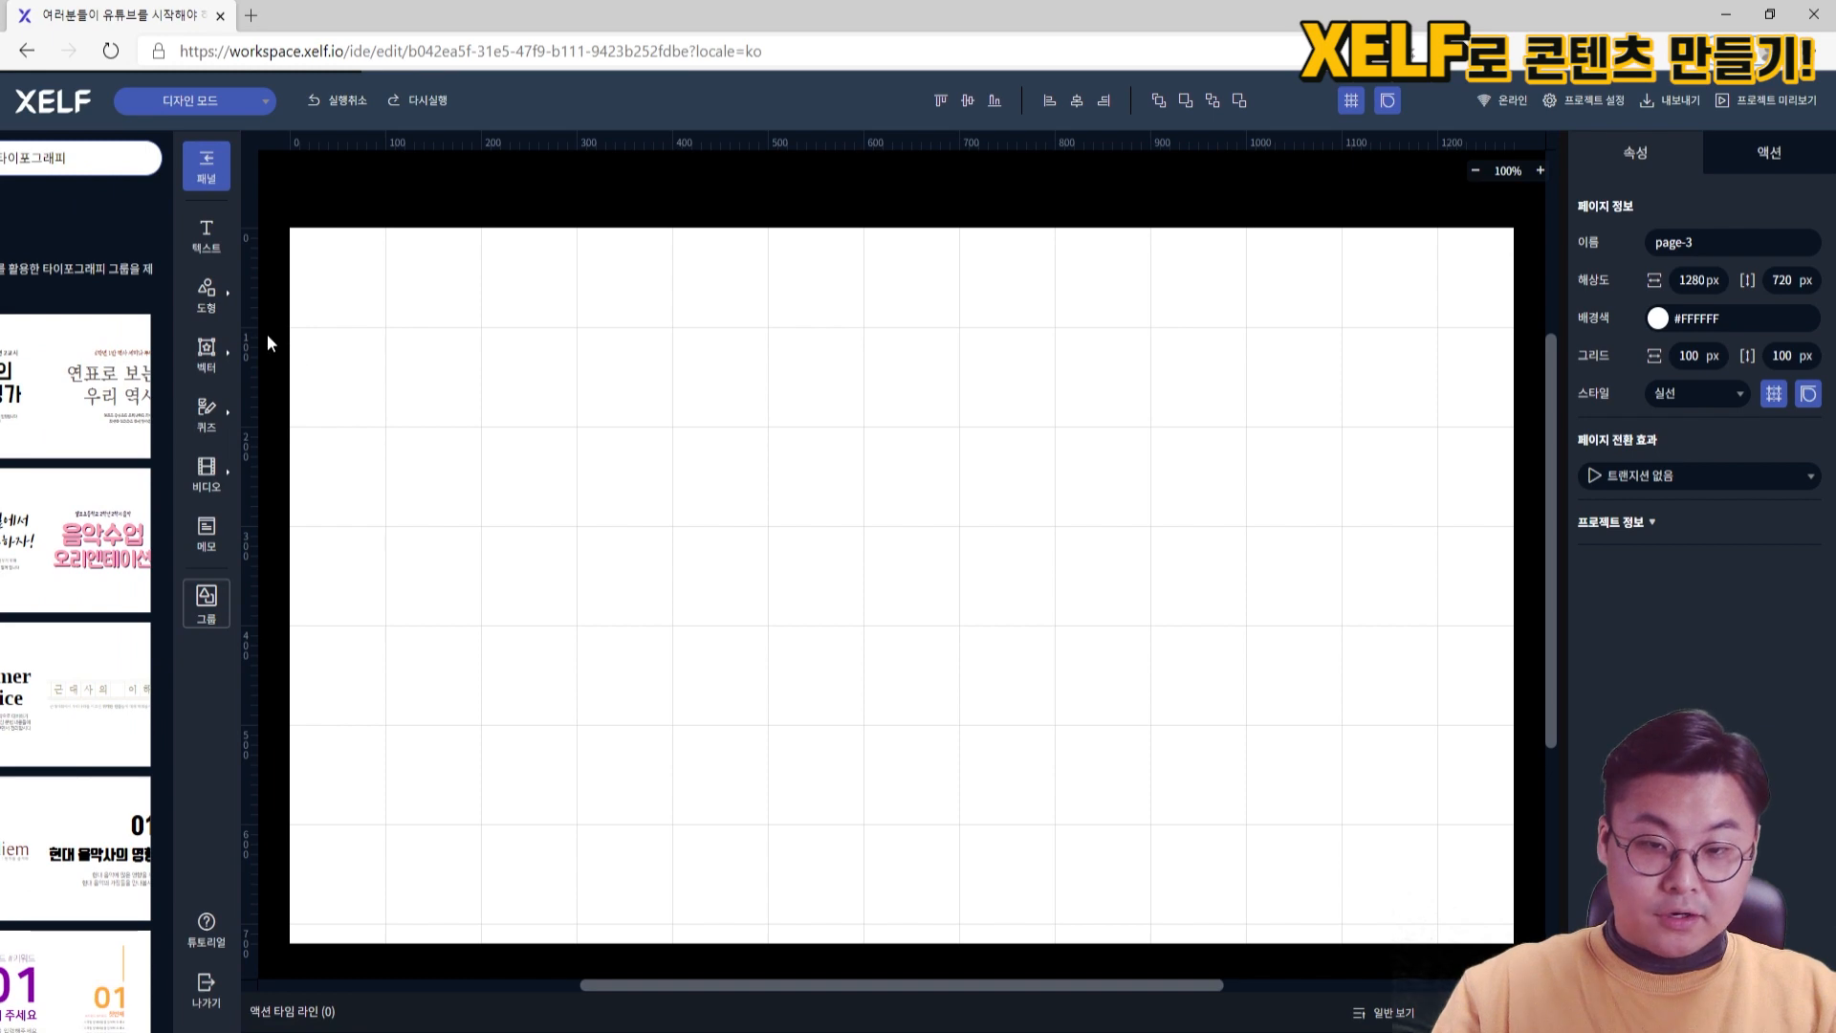
pyautogui.click(41, 206)
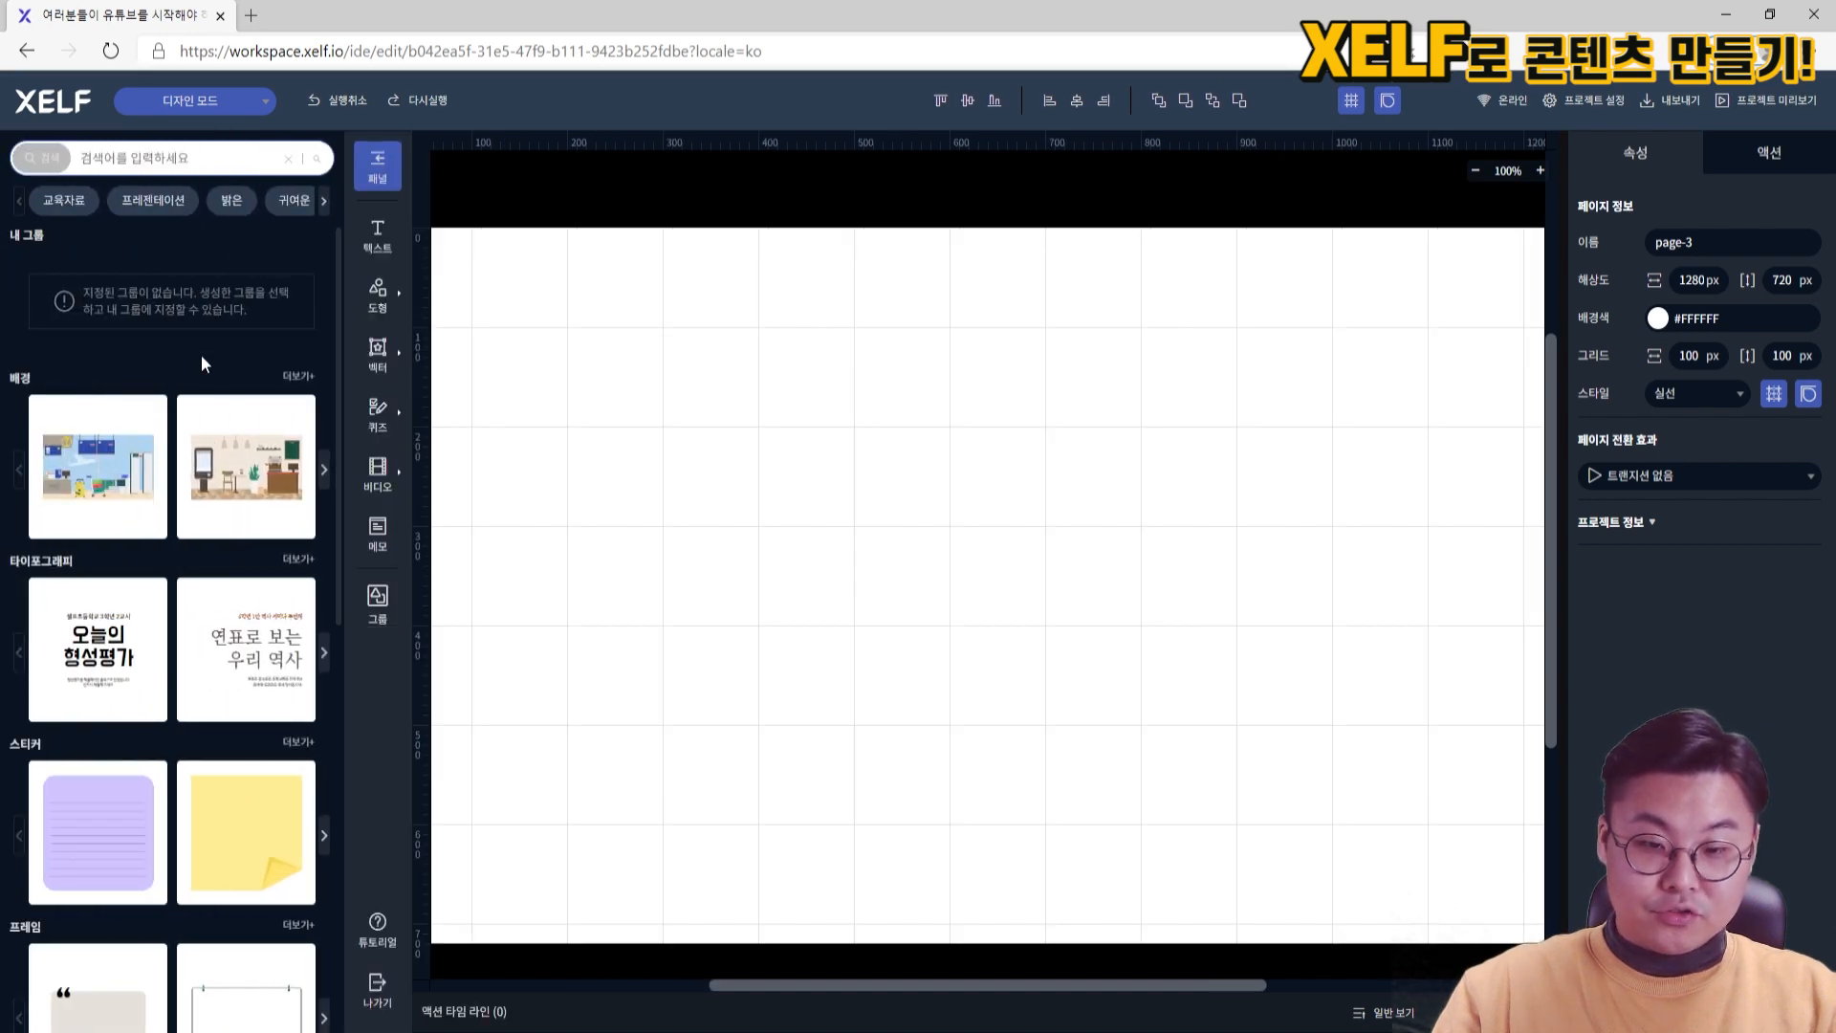
pyautogui.click(247, 755)
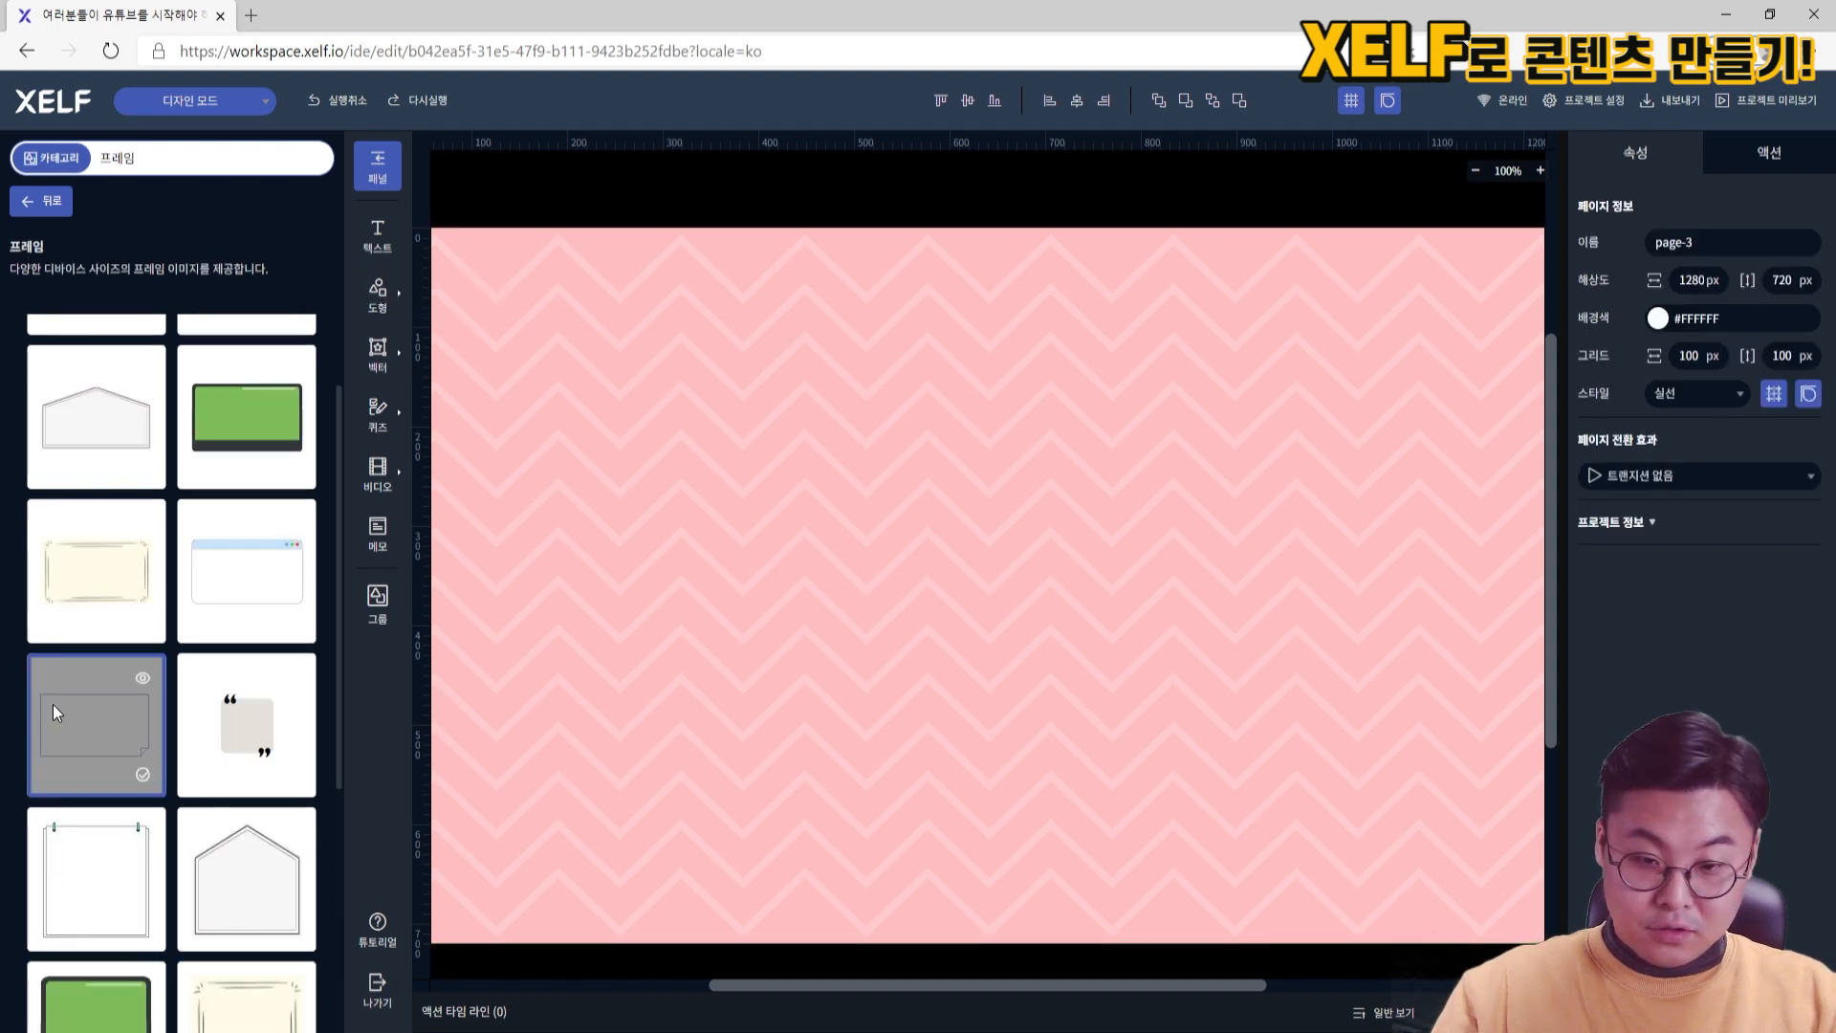
pyautogui.click(92, 732)
# Try zooming the canvas in and out, and settle on 80% so the whole of page-3 is in view
pyautogui.scroll(1, 507, 360)
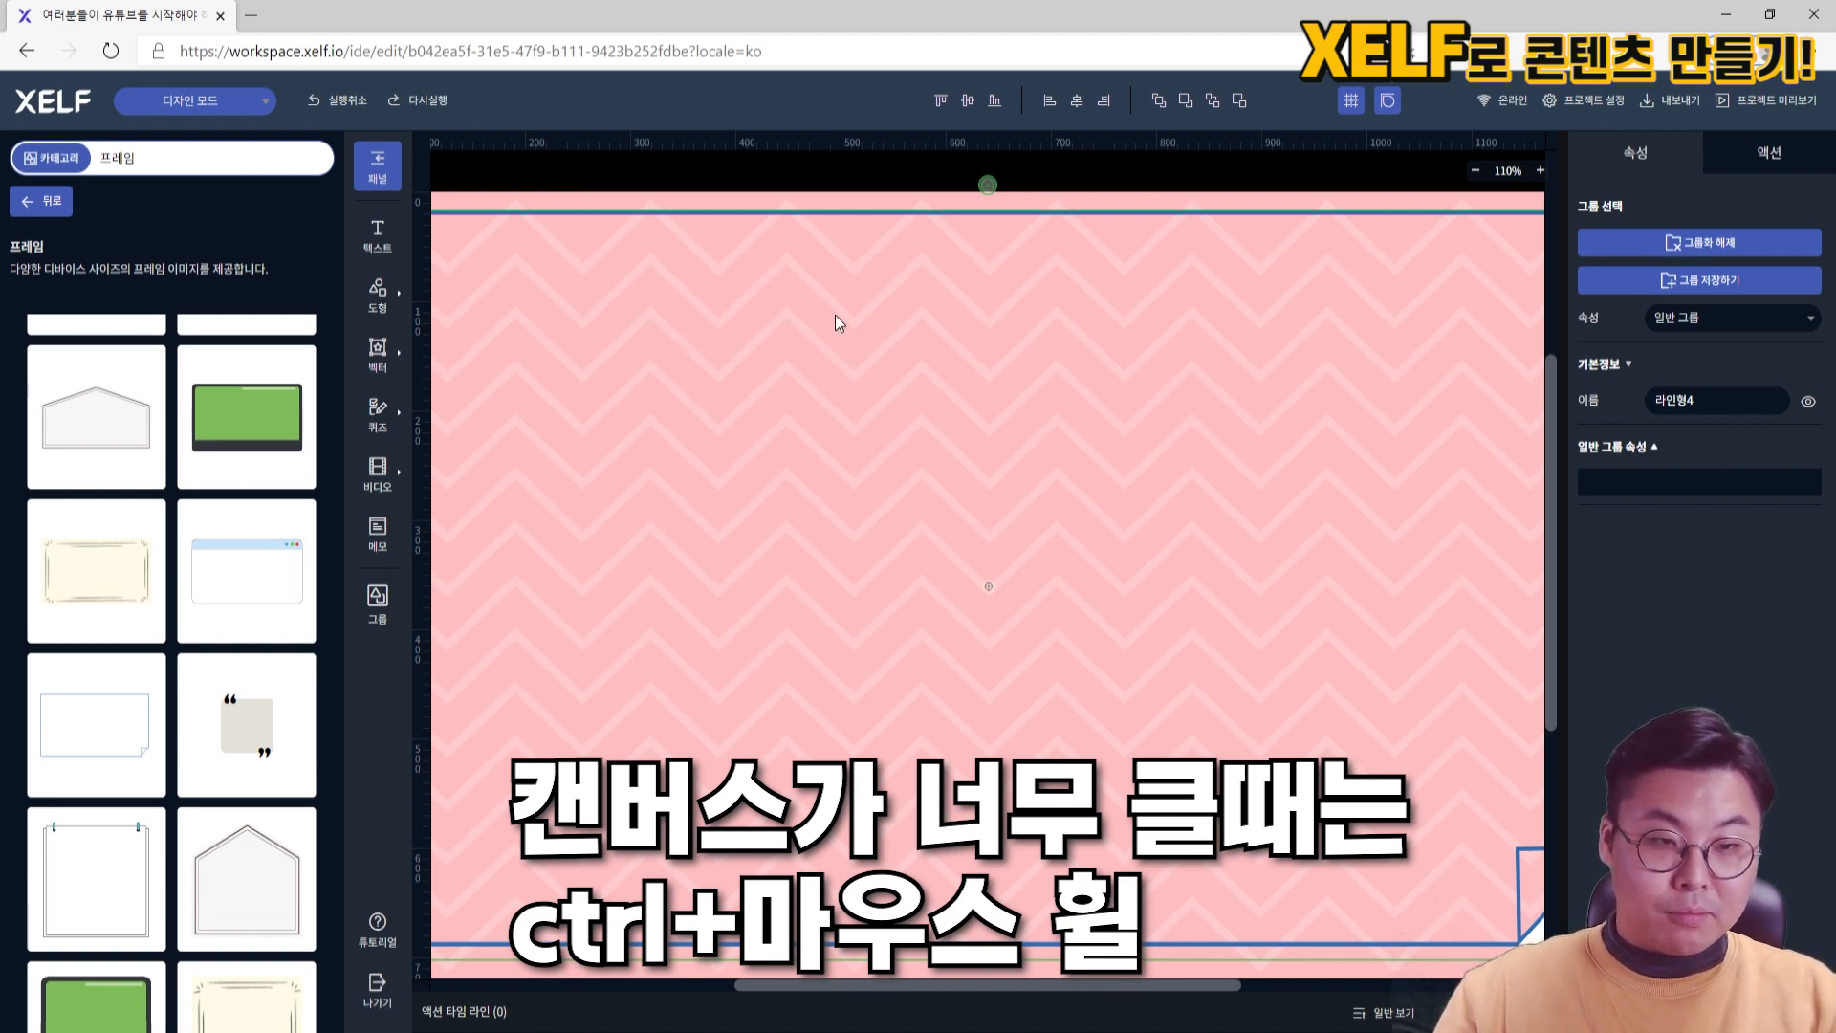
pyautogui.scroll(-3, 835, 313)
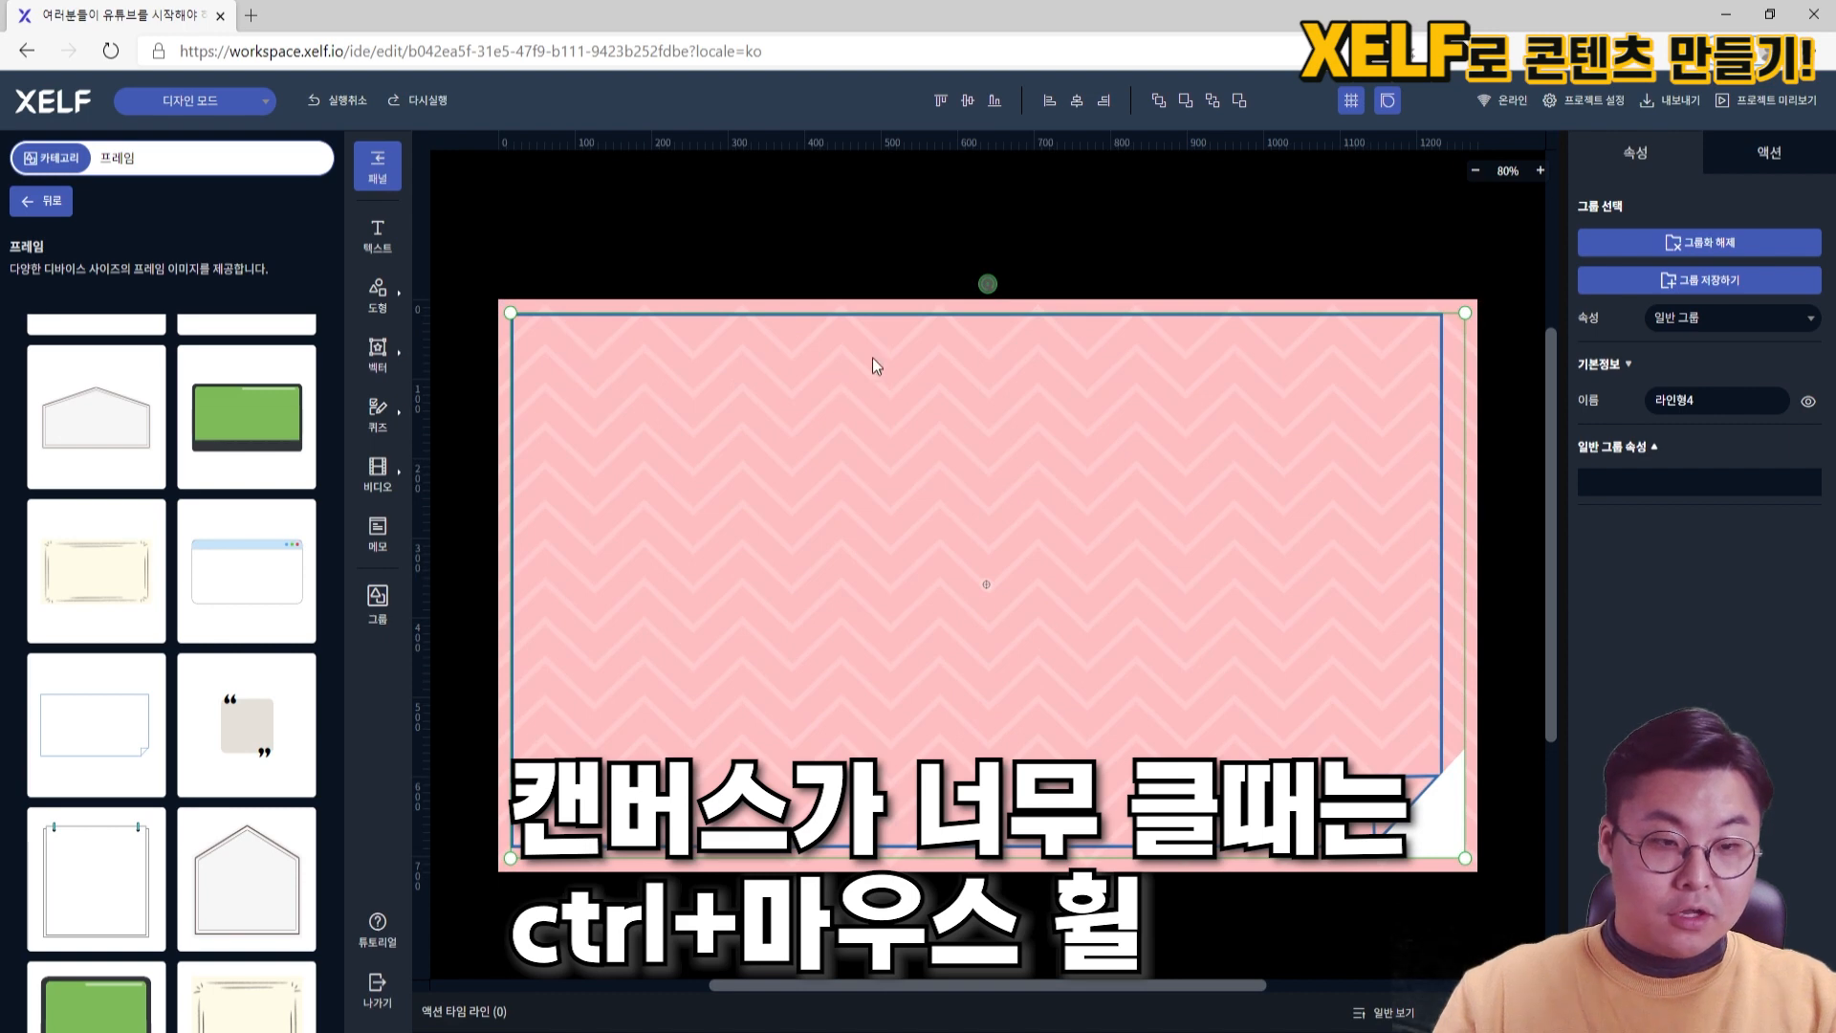
pyautogui.scroll(-3, 872, 373)
pyautogui.scroll(4, 875, 402)
pyautogui.scroll(-1, 876, 410)
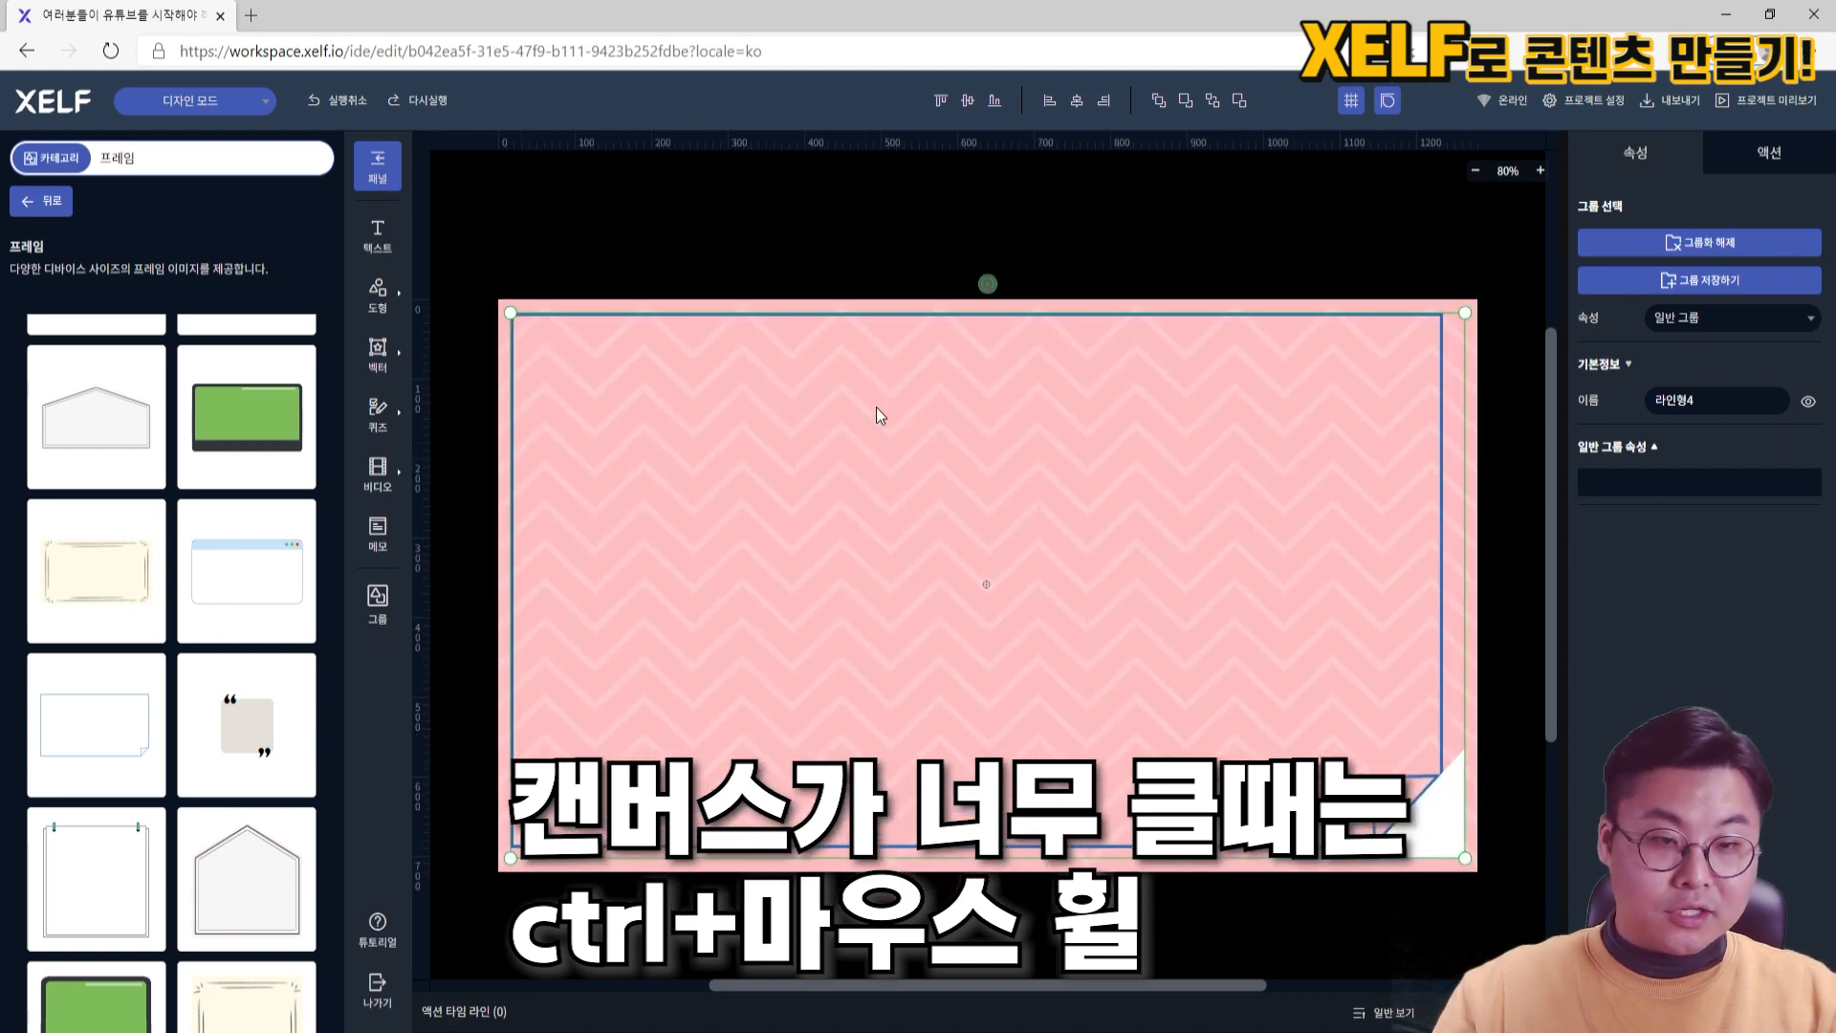
pyautogui.scroll(4, 877, 406)
pyautogui.scroll(-1, 801, 444)
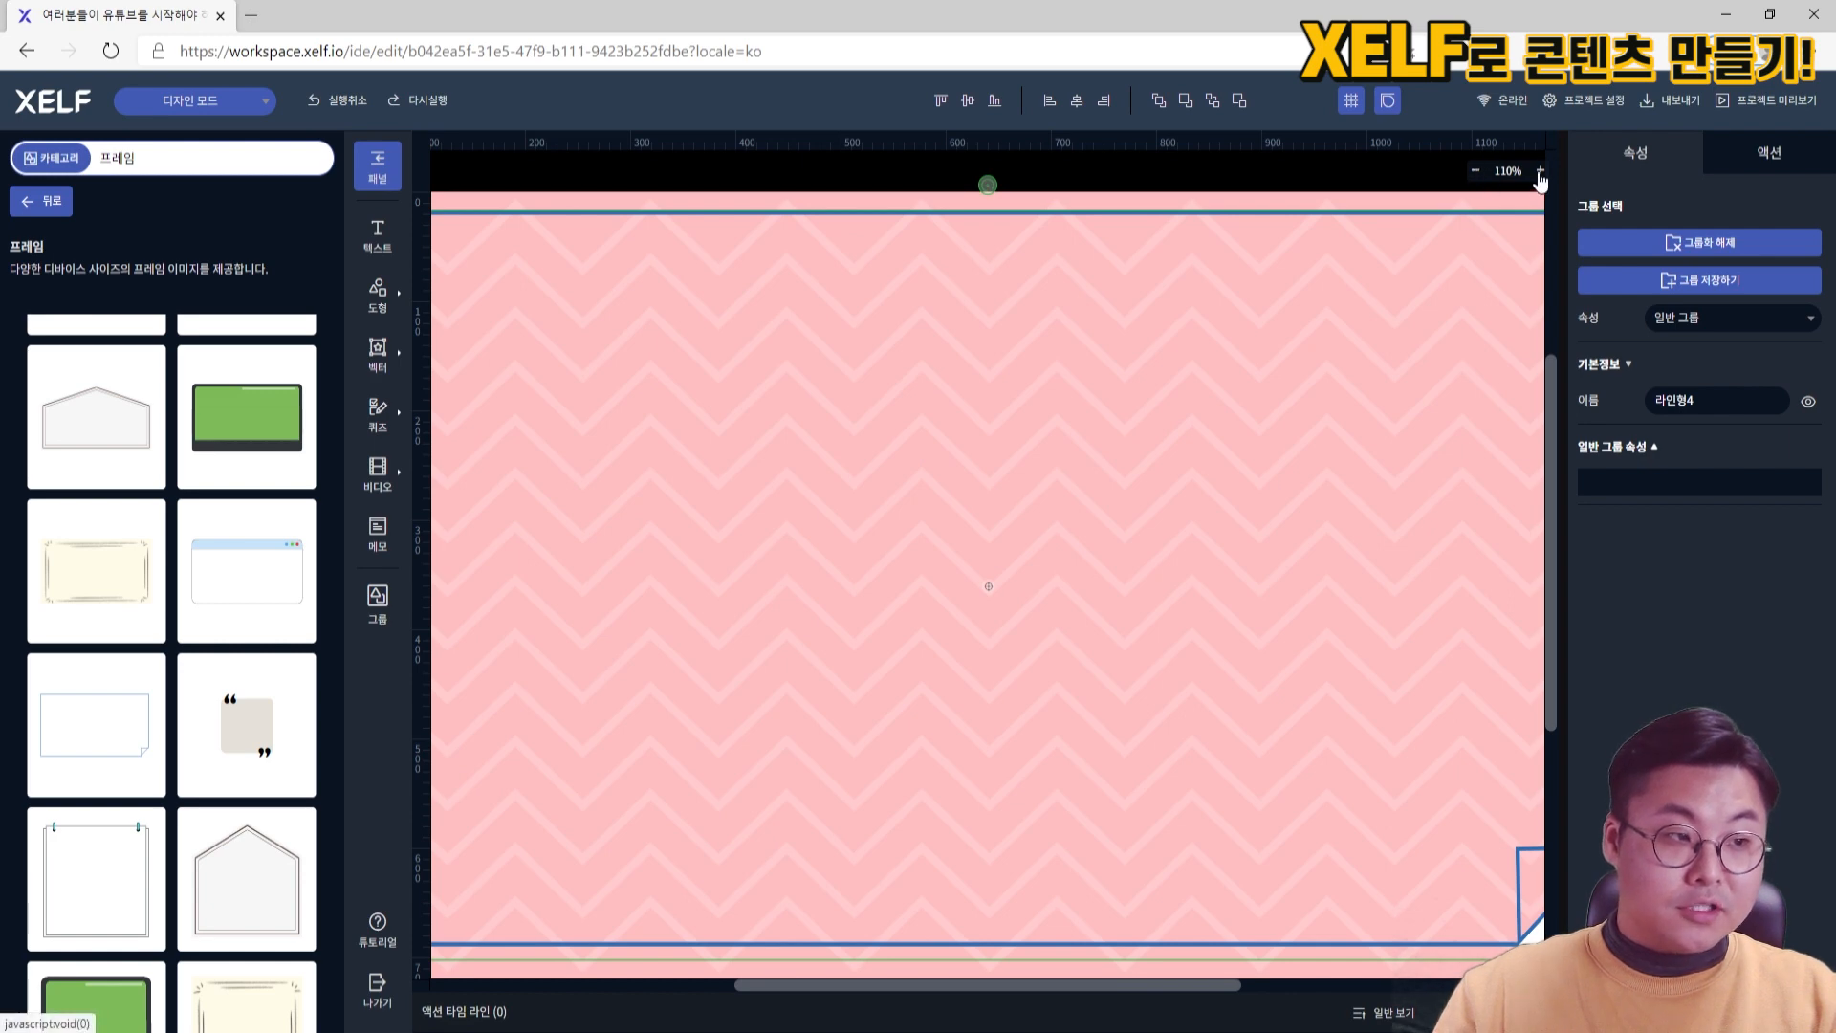
pyautogui.click(1475, 170)
pyautogui.click(1475, 171)
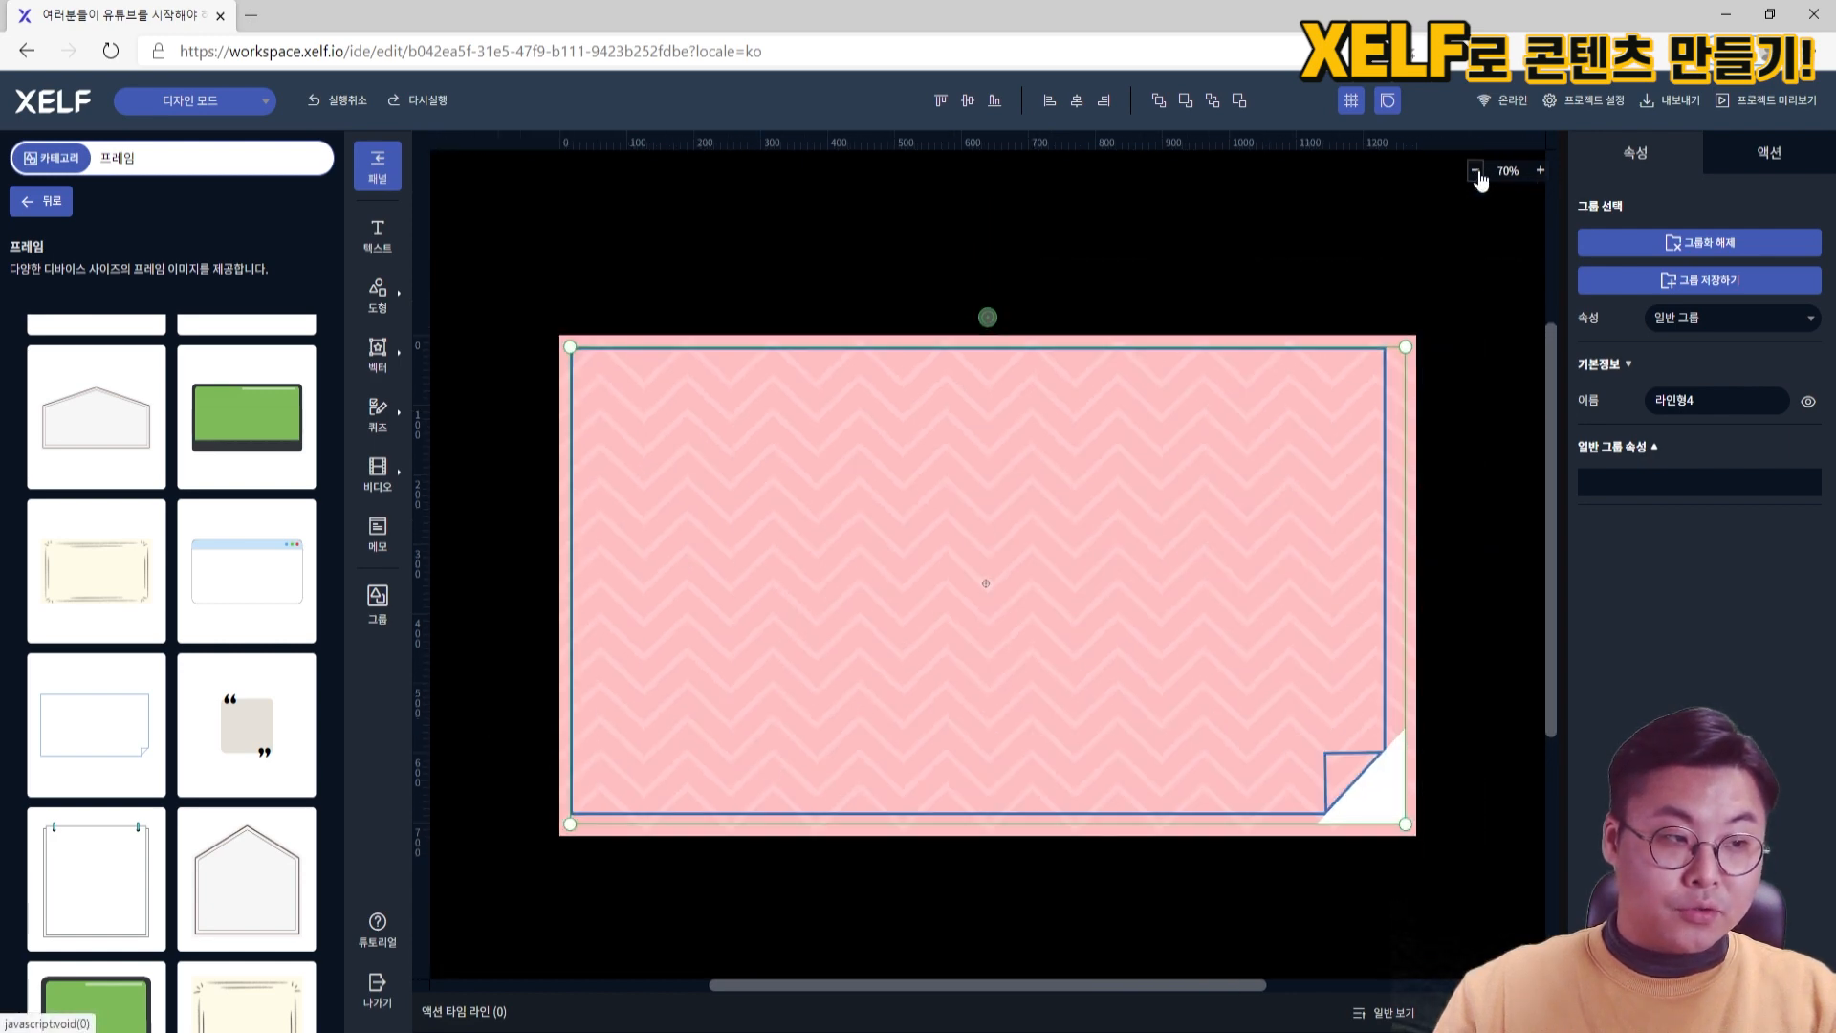
pyautogui.click(1540, 170)
pyautogui.click(1475, 170)
pyautogui.click(794, 582)
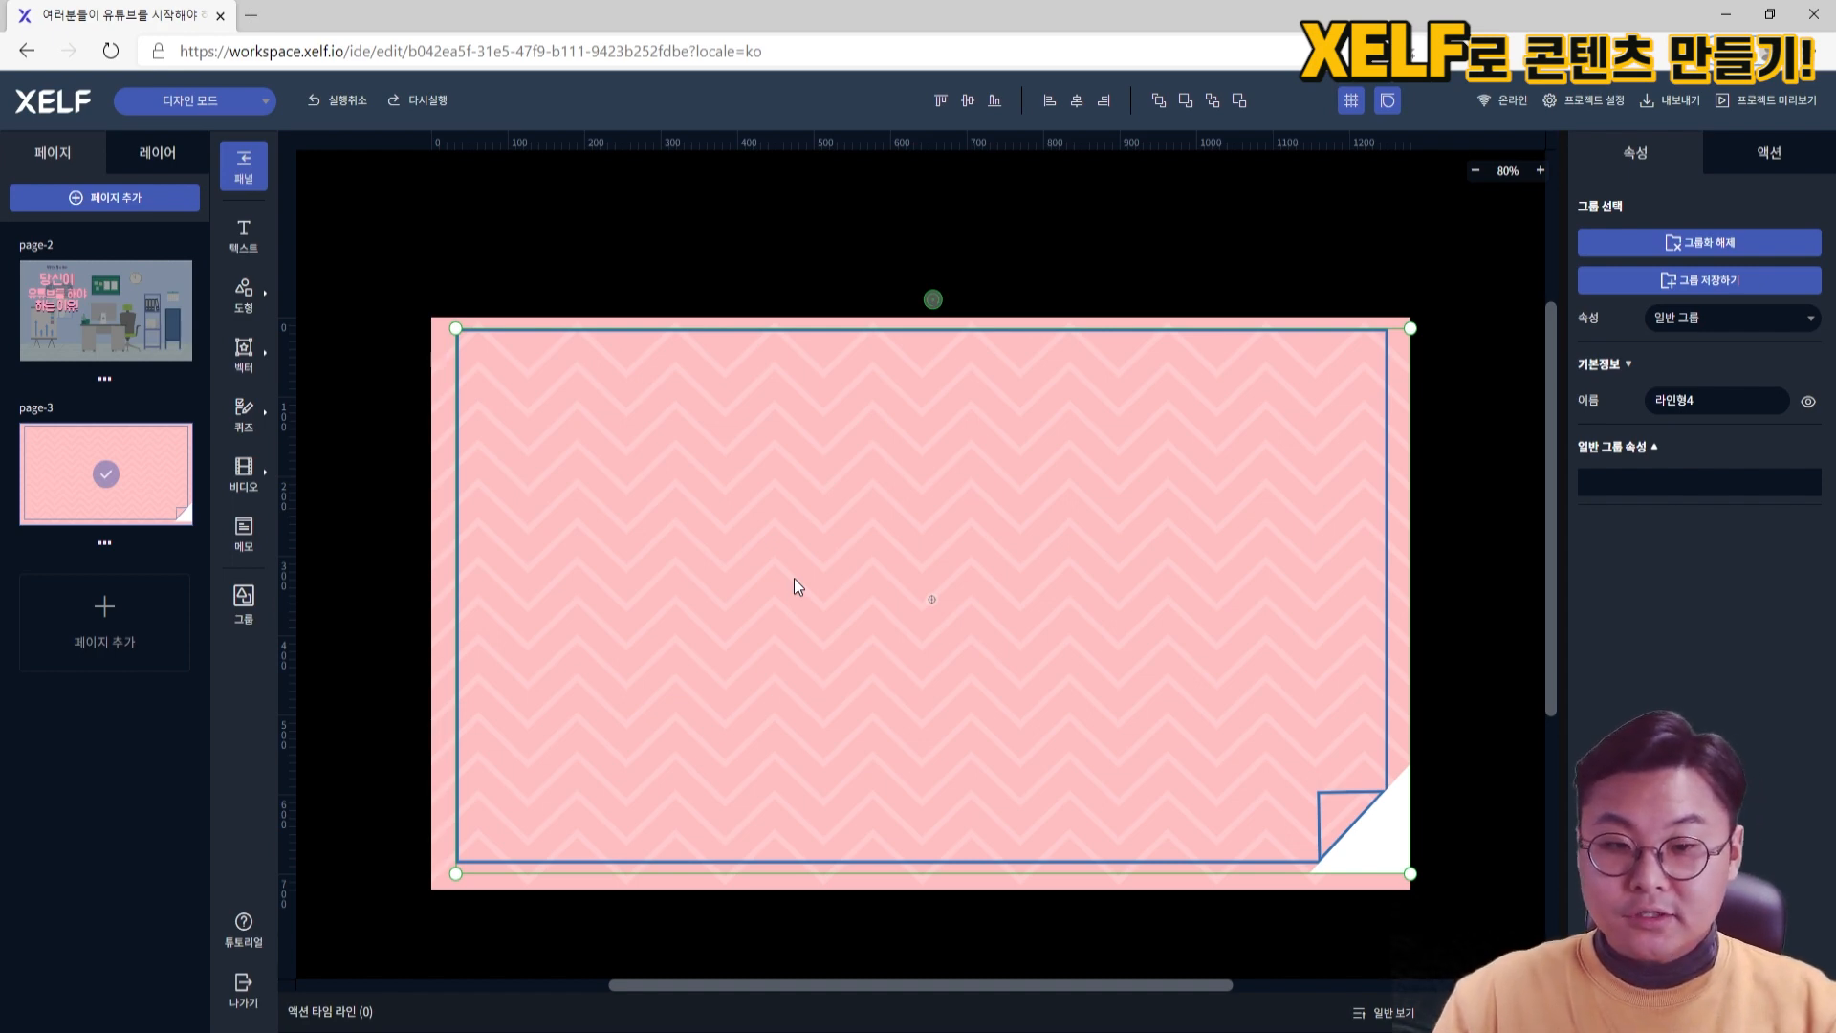
# Insert an OX선택형 quiz asking "당신은 유튜버가 되고 싶다는 생각을 해본적이 있으신가요?" with O as the correct answer
pyautogui.moveTo(251, 419)
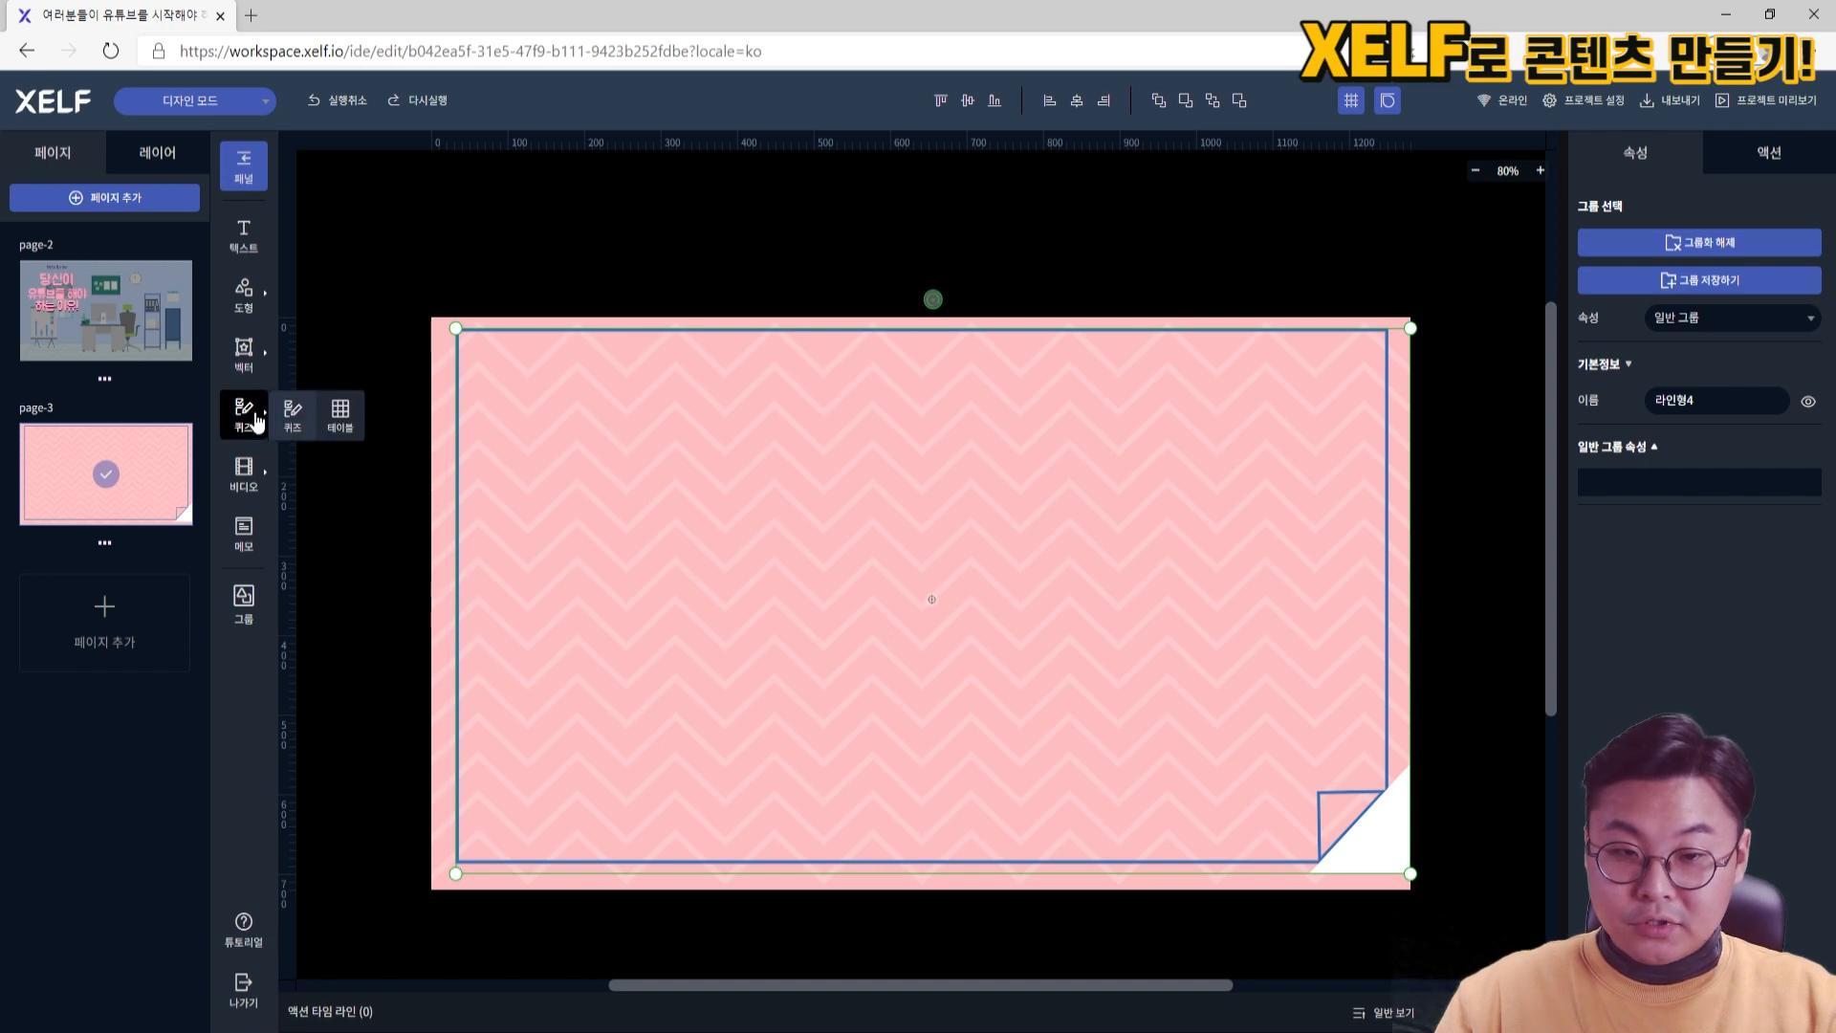
pyautogui.click(294, 428)
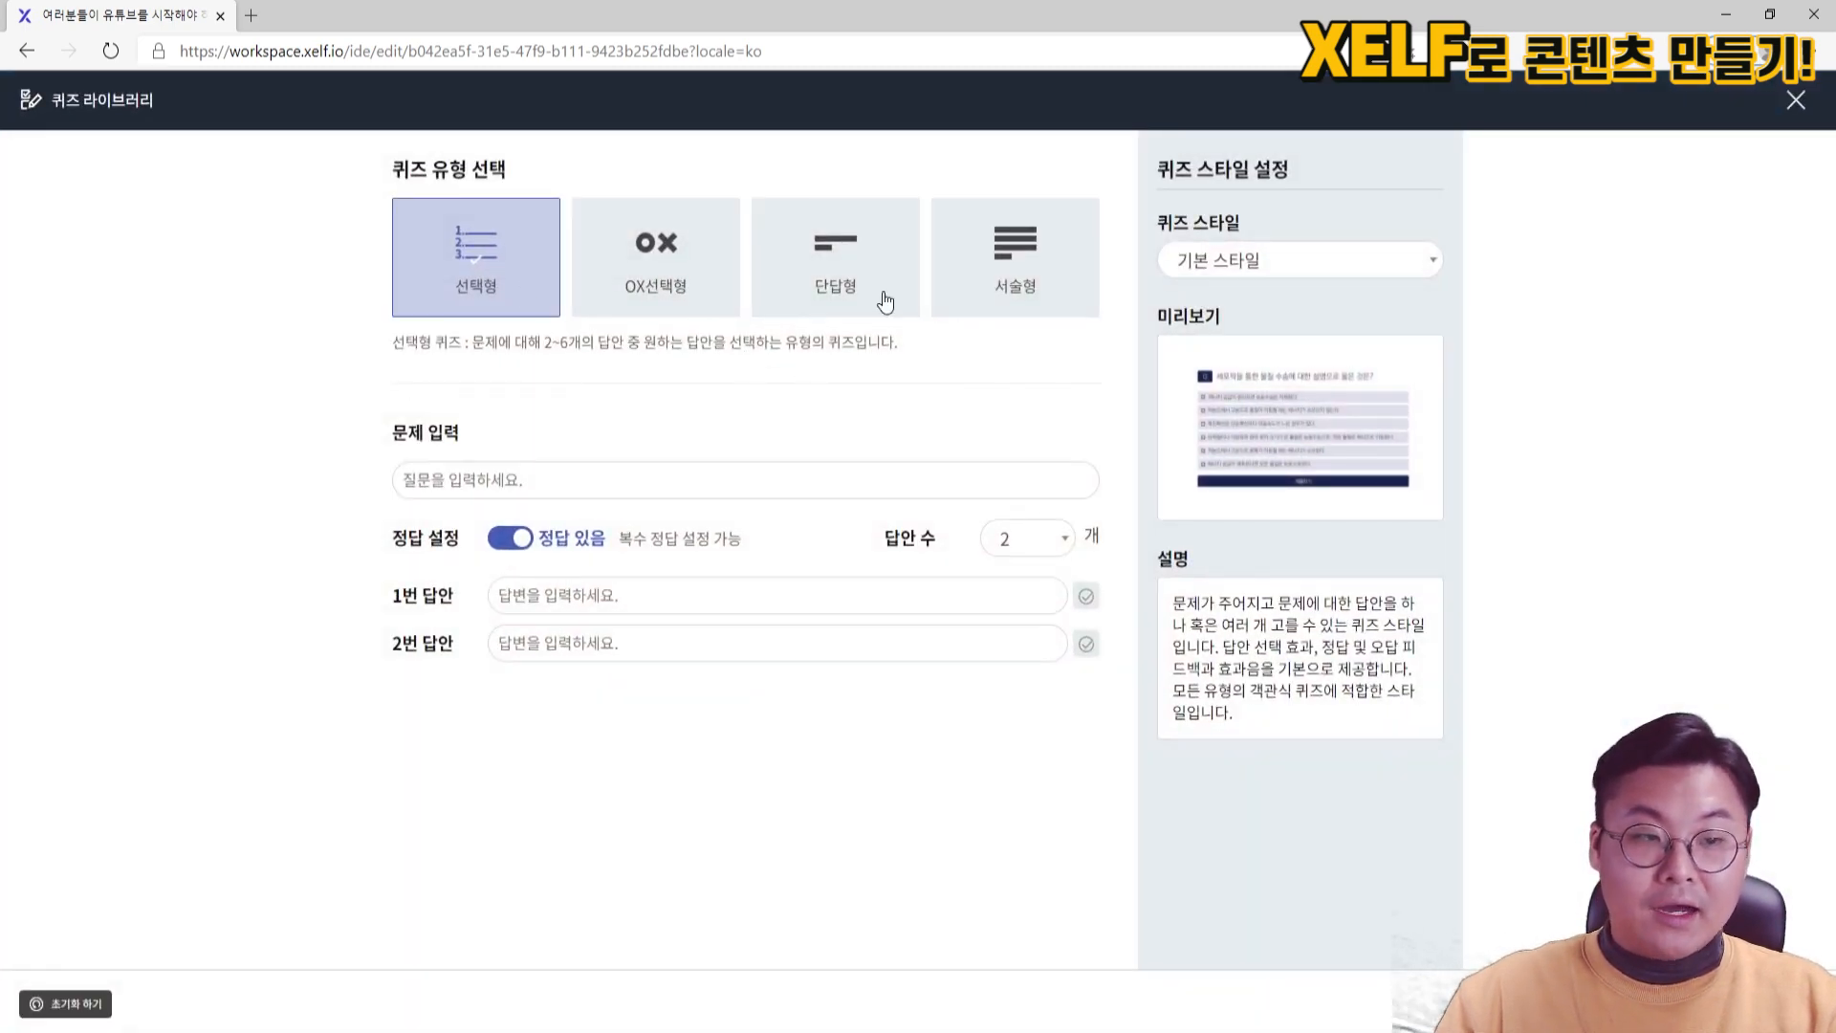
pyautogui.click(660, 272)
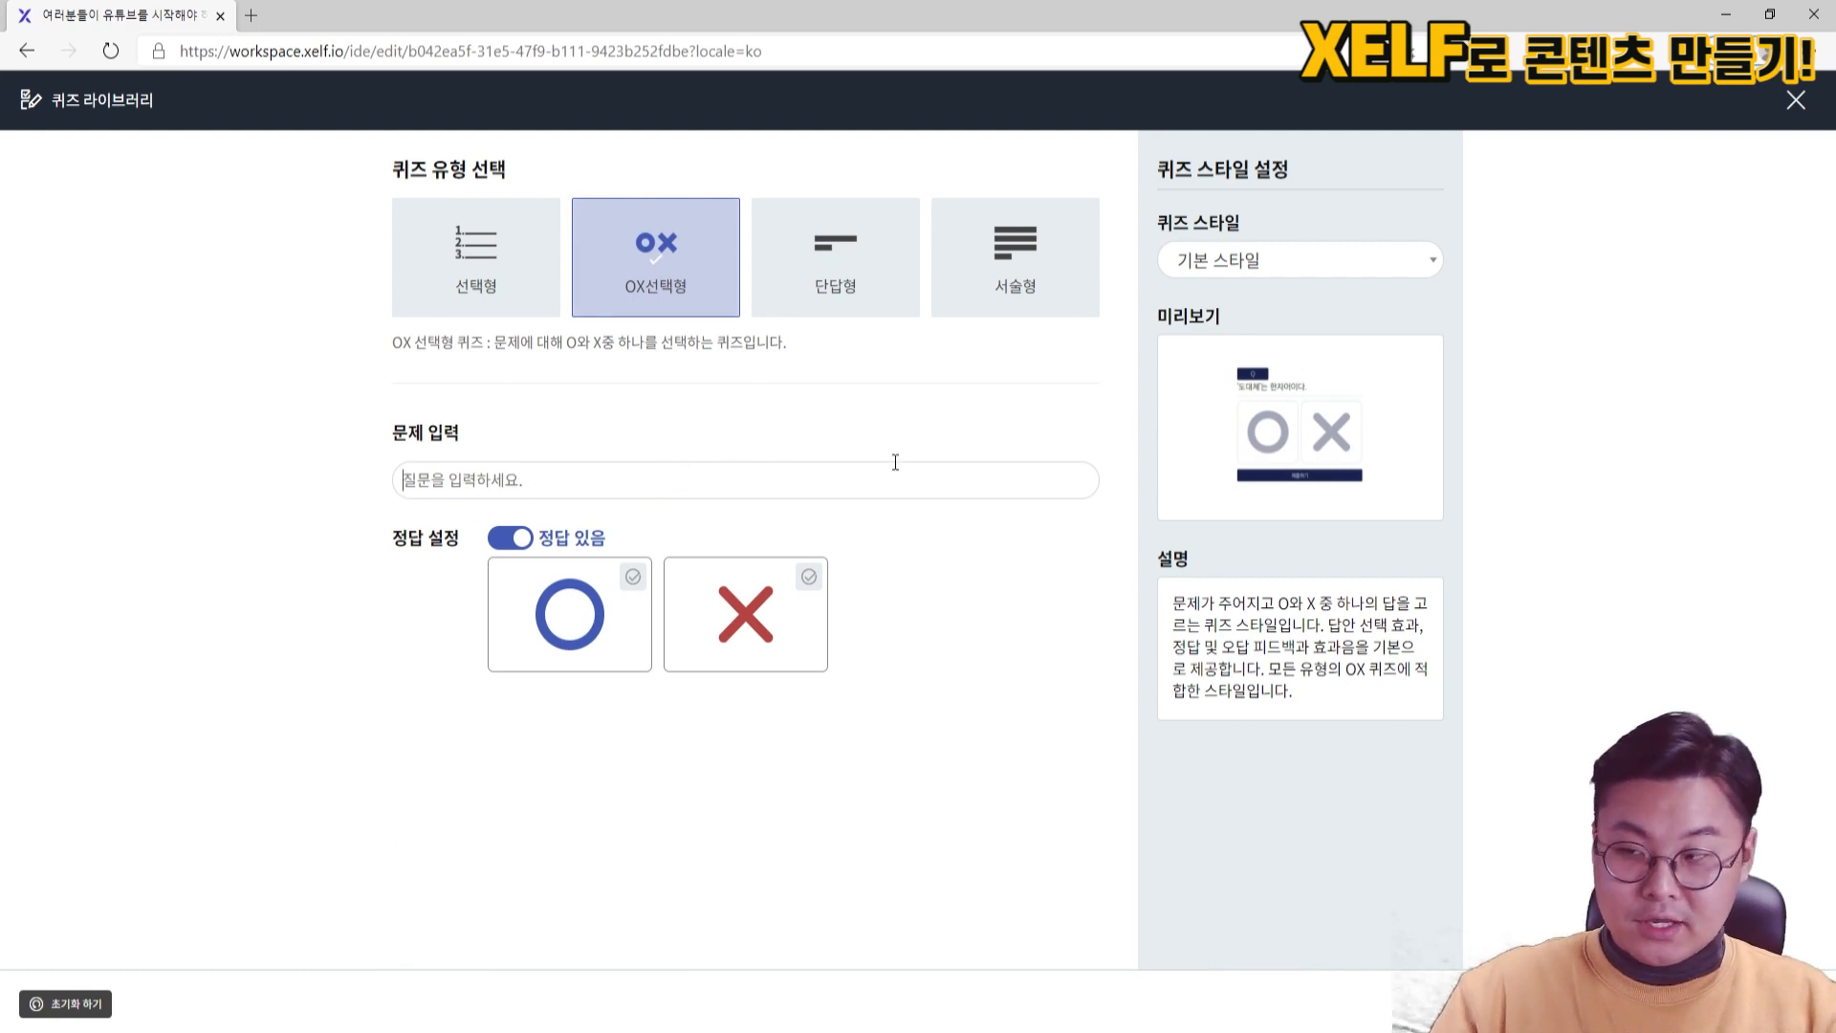
pyautogui.write('닭')
pyautogui.write('신은 유튜버가')
pyautogui.write(' 되고 싶다는 생각을 해보')
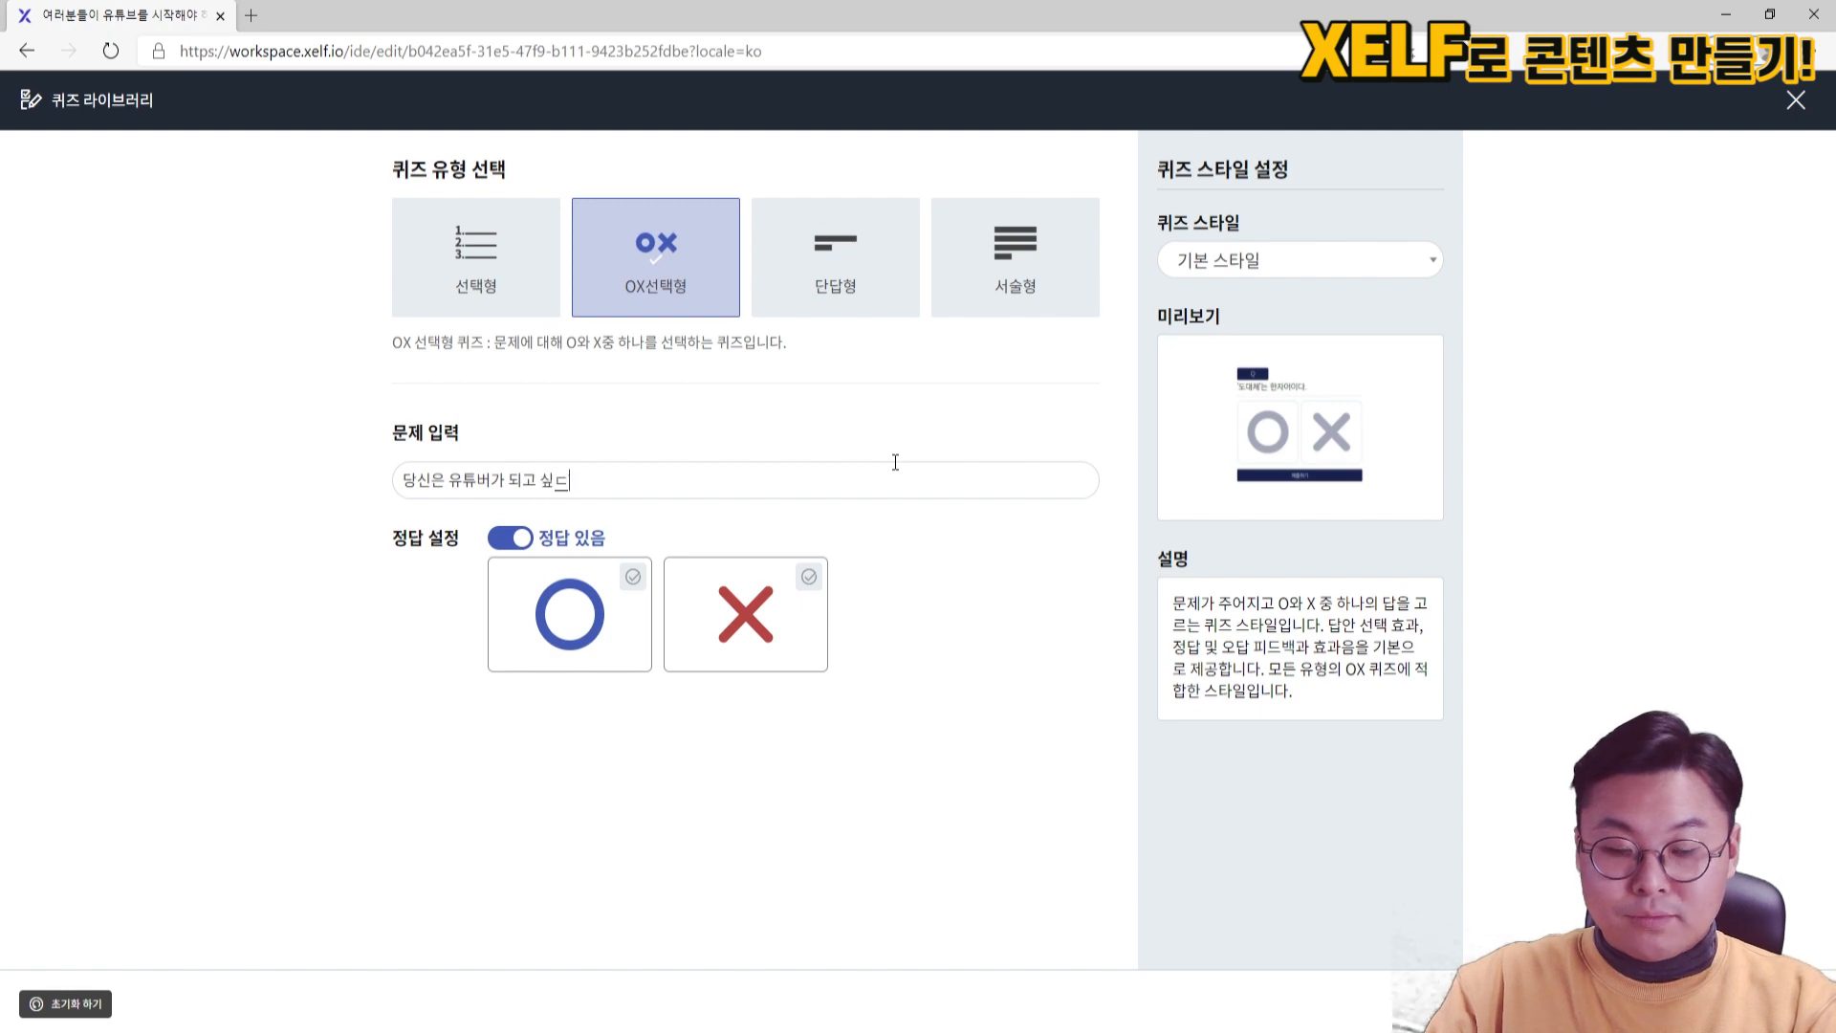
pyautogui.write('ㄴ적이 이')
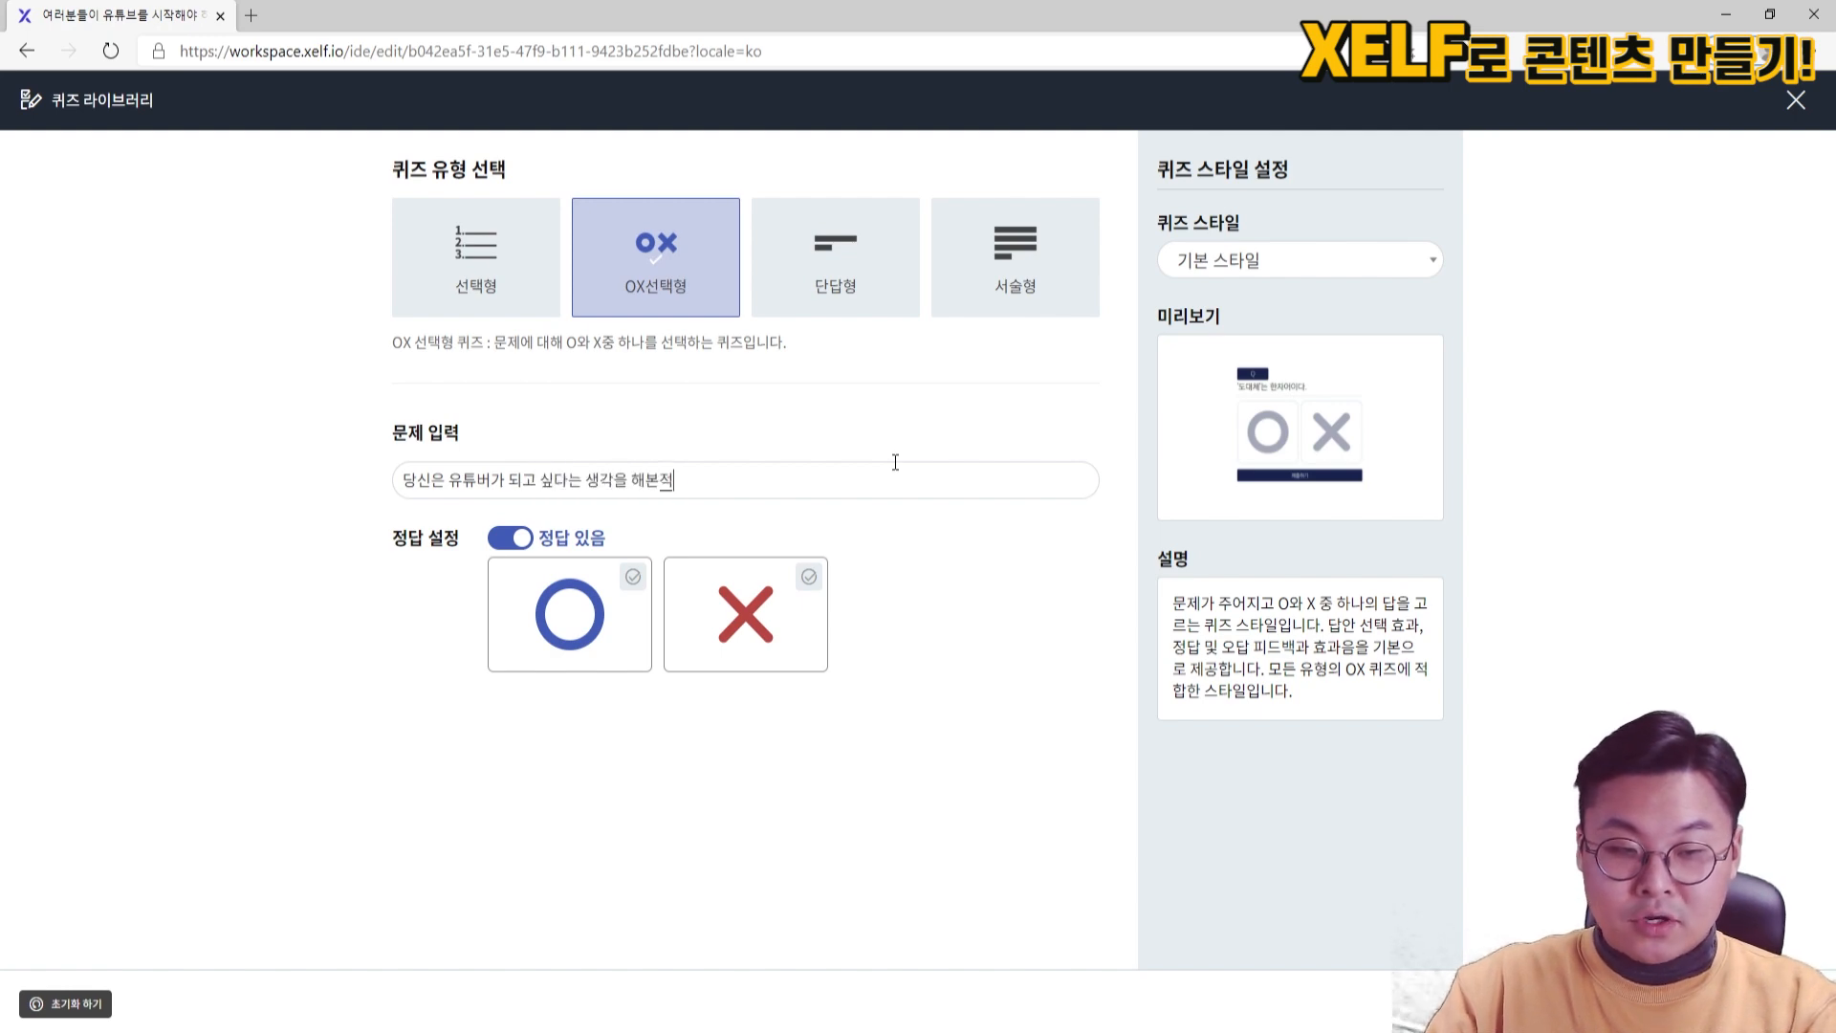
pyautogui.write('으신가요?')
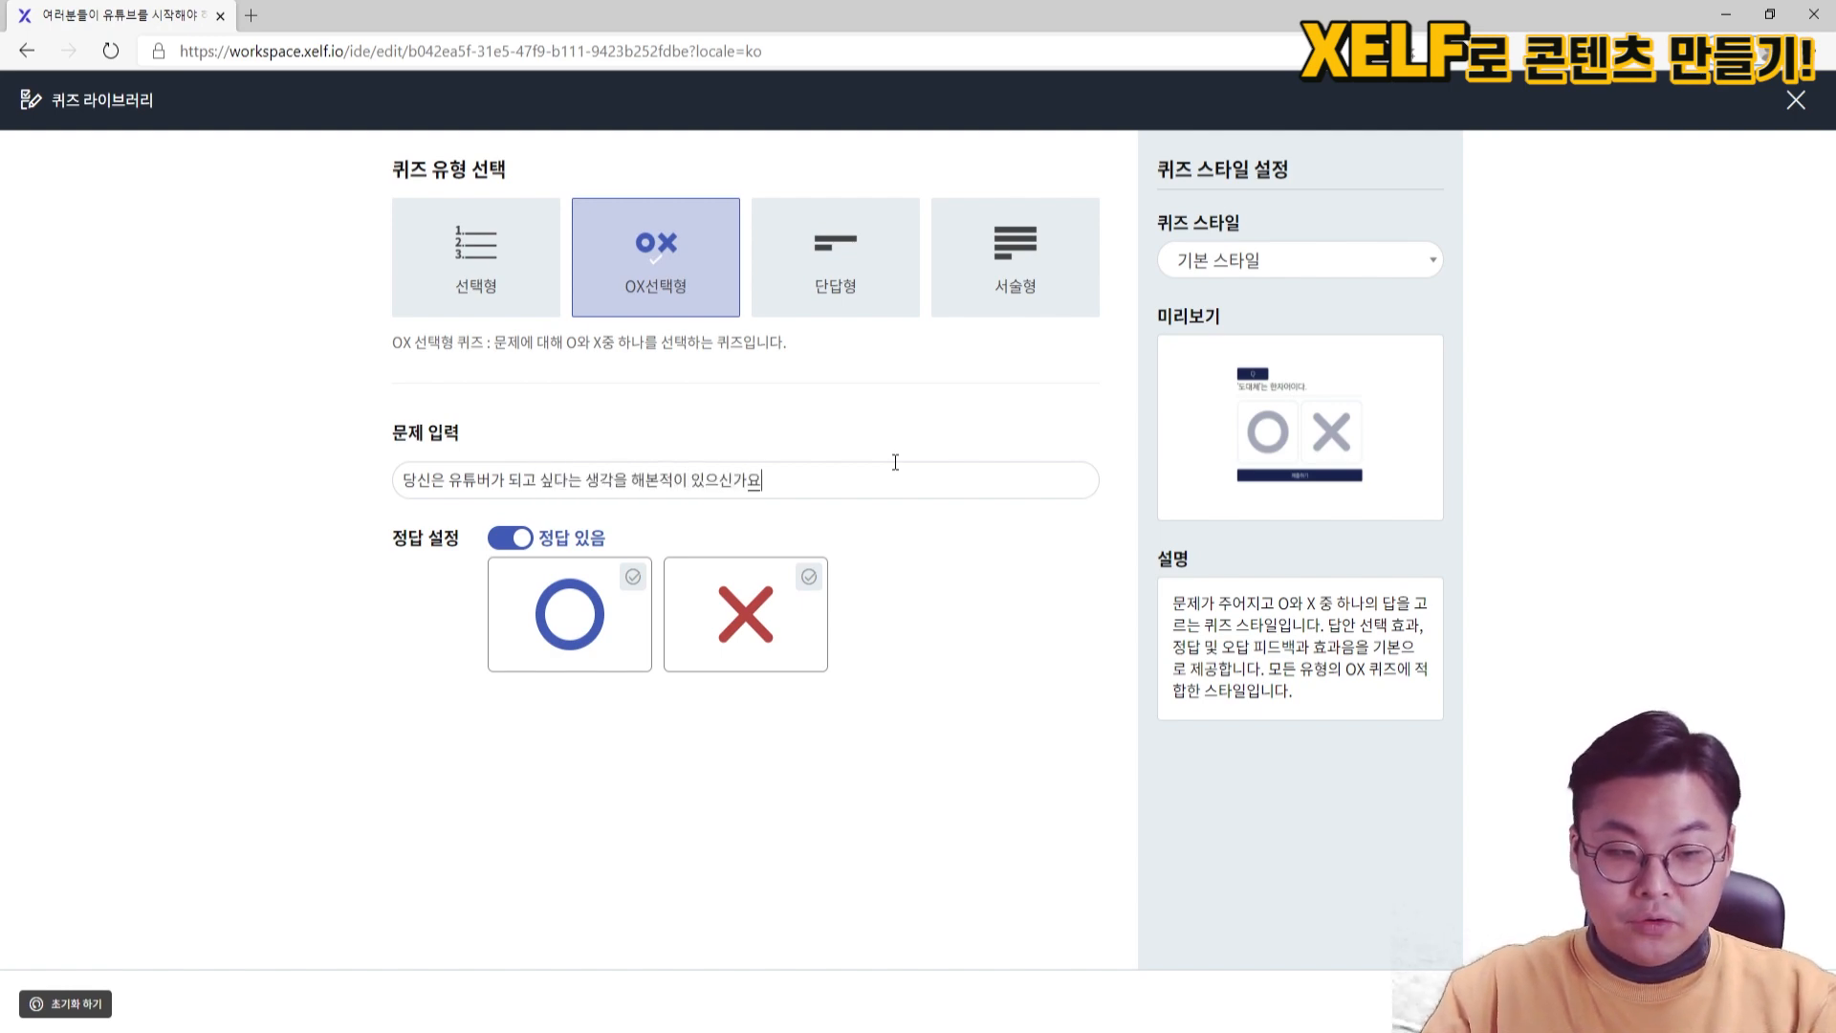
pyautogui.click(634, 578)
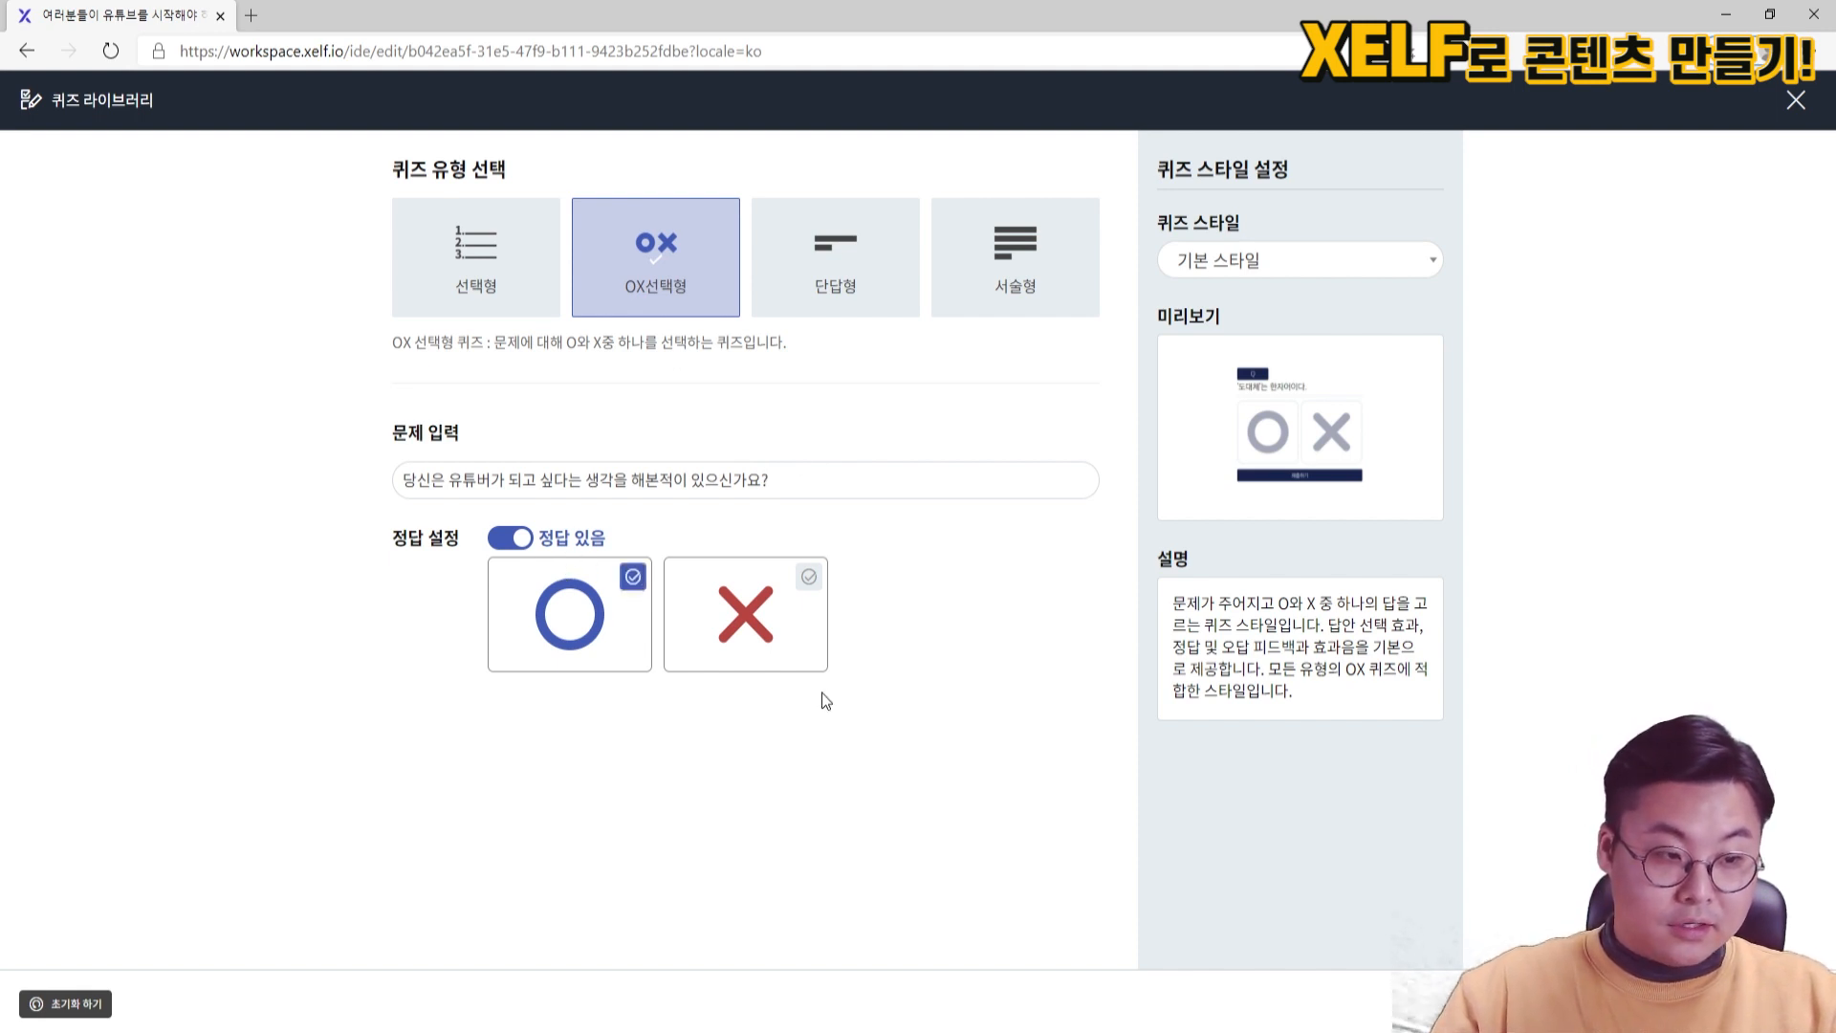
pyautogui.click(1772, 1003)
# Fit the quiz inside the frame, then make the question text slightly smaller and centre it on two lines
pyautogui.moveTo(905, 658)
pyautogui.mouseDown()
pyautogui.moveTo(873, 641)
pyautogui.moveTo(898, 658)
pyautogui.mouseUp()
pyautogui.moveTo(1171, 345); pyautogui.dragTo(1076, 442)
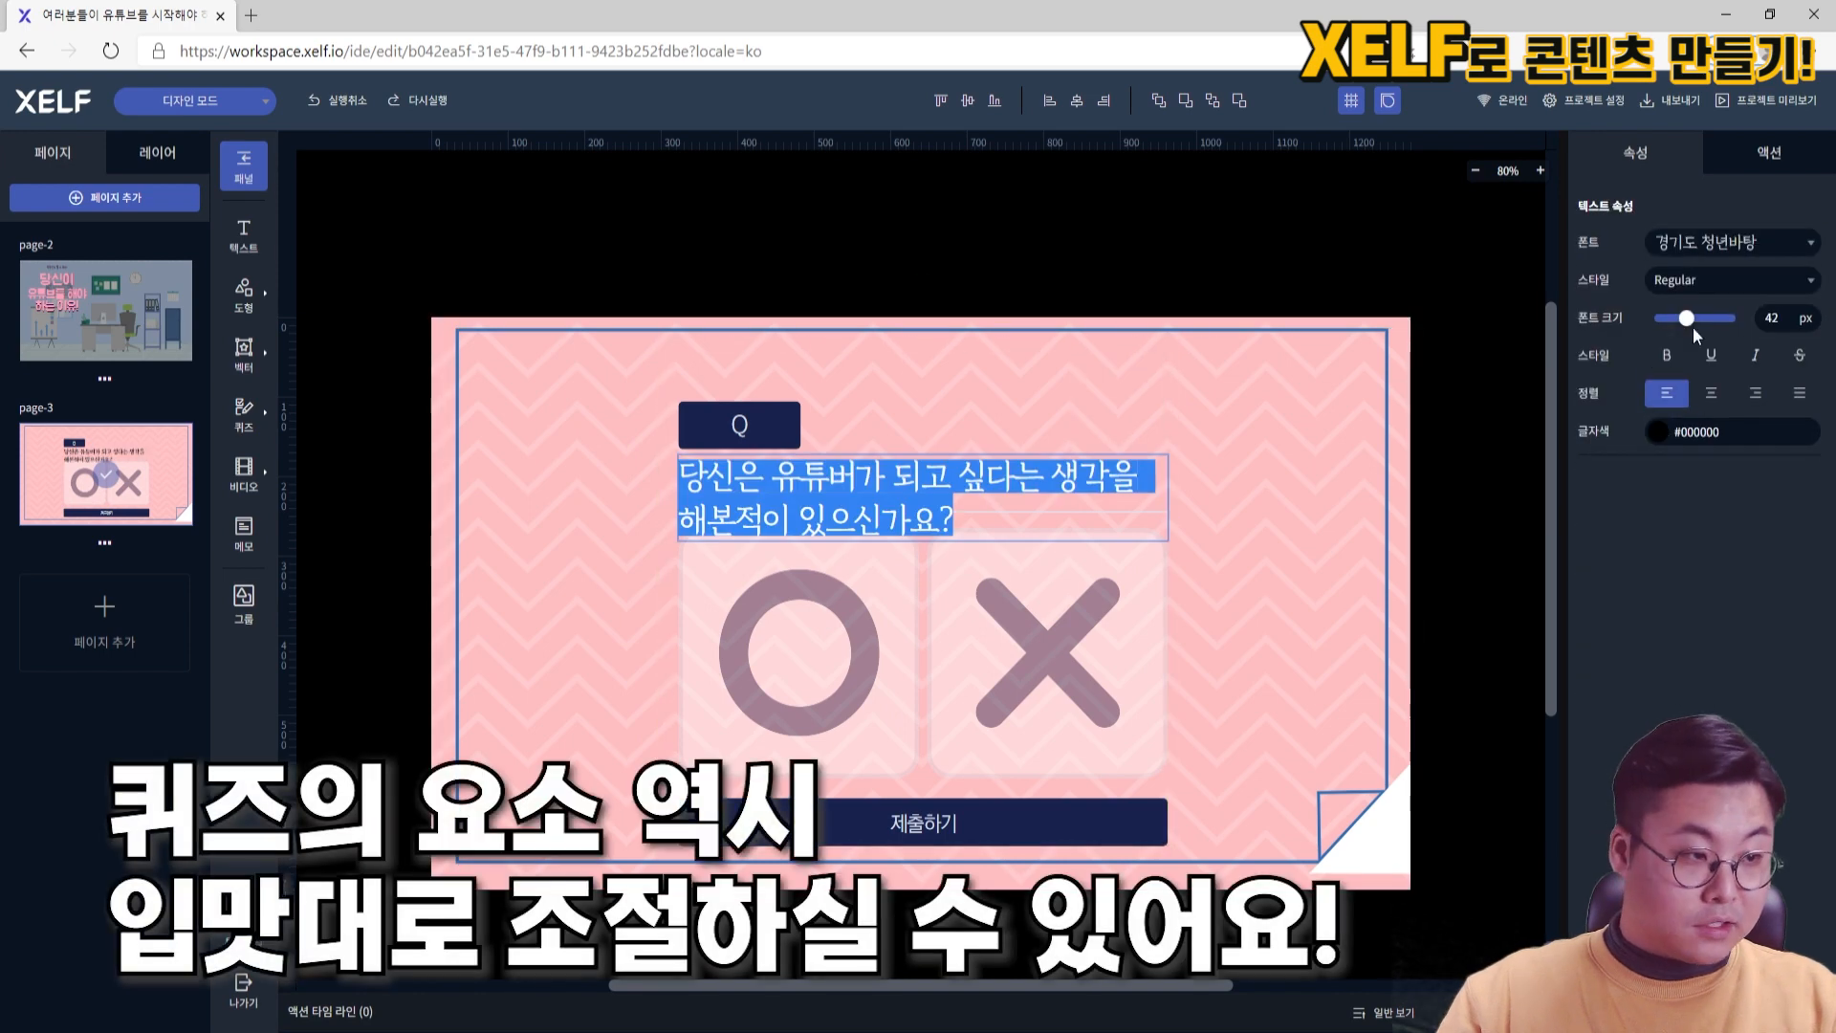
pyautogui.moveTo(1687, 320); pyautogui.dragTo(1686, 322)
pyautogui.click(1712, 394)
pyautogui.click(1129, 477)
pyautogui.press('Return')
# Nudge the question text upward, away from the O and X answer boxes, and deselect it
pyautogui.click(574, 536)
pyautogui.click(737, 523)
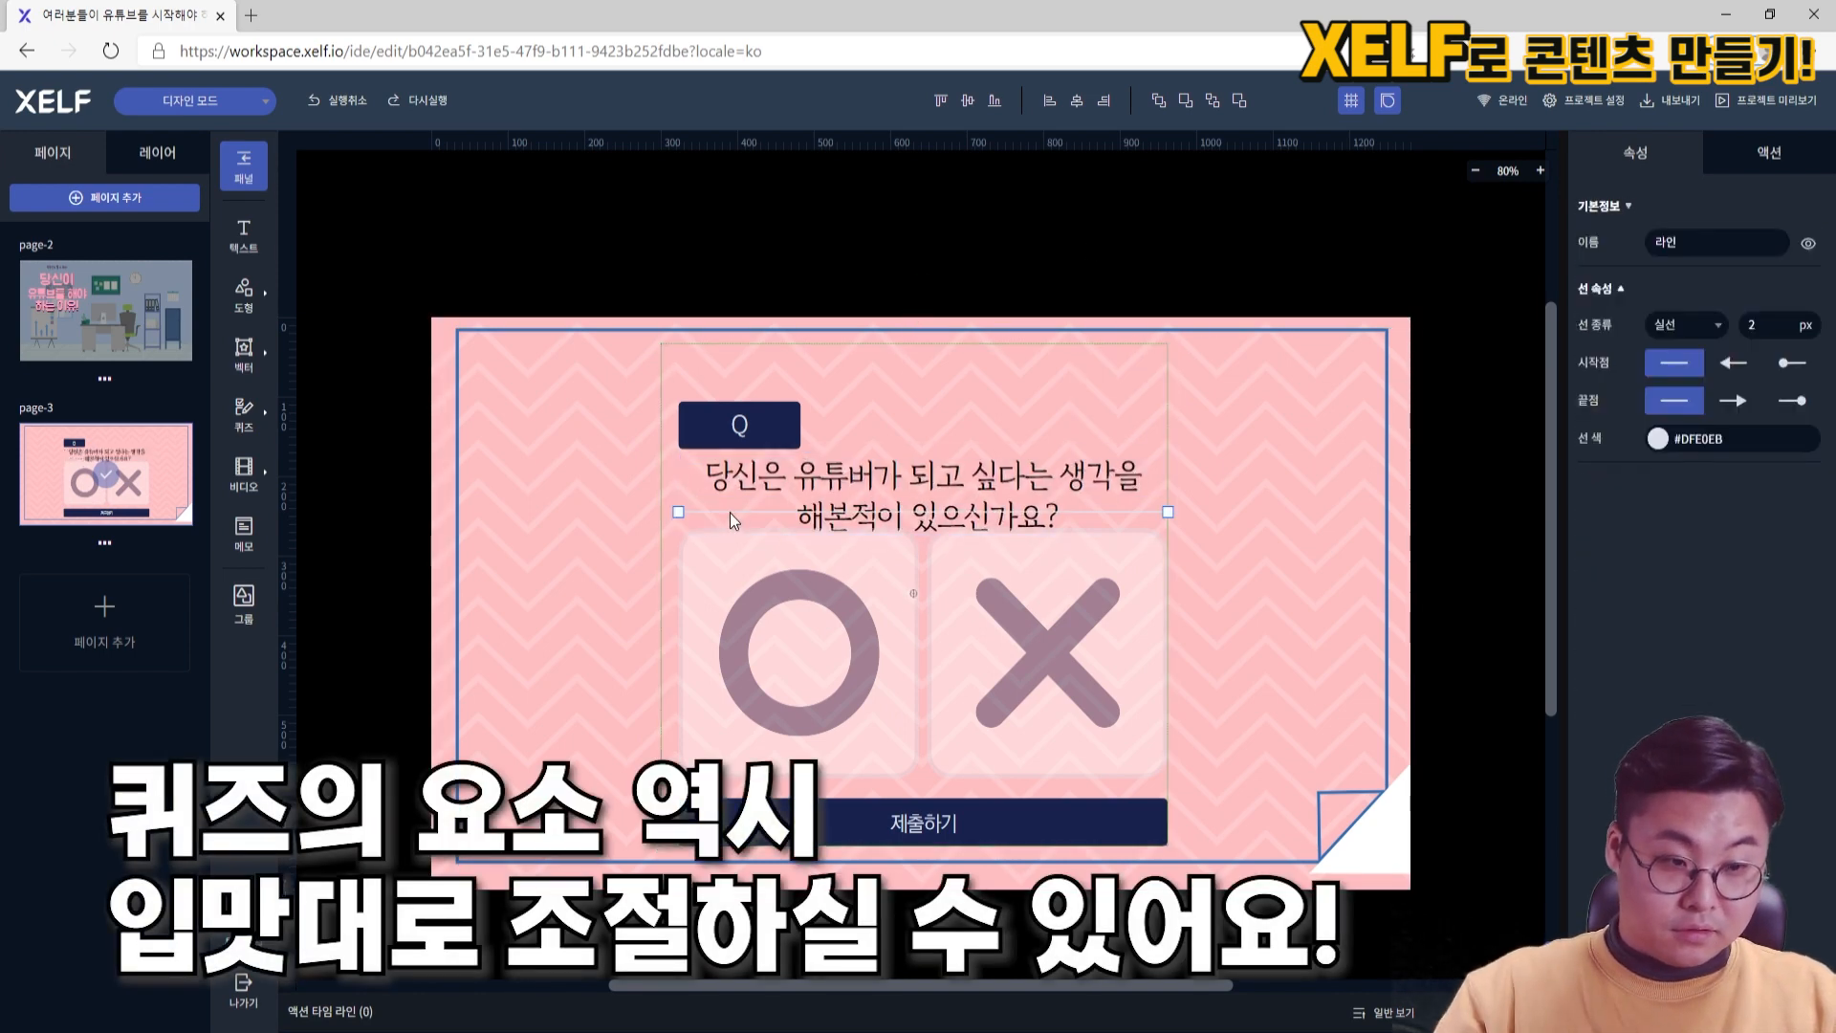
pyautogui.moveTo(739, 478); pyautogui.dragTo(740, 470)
pyautogui.click(373, 535)
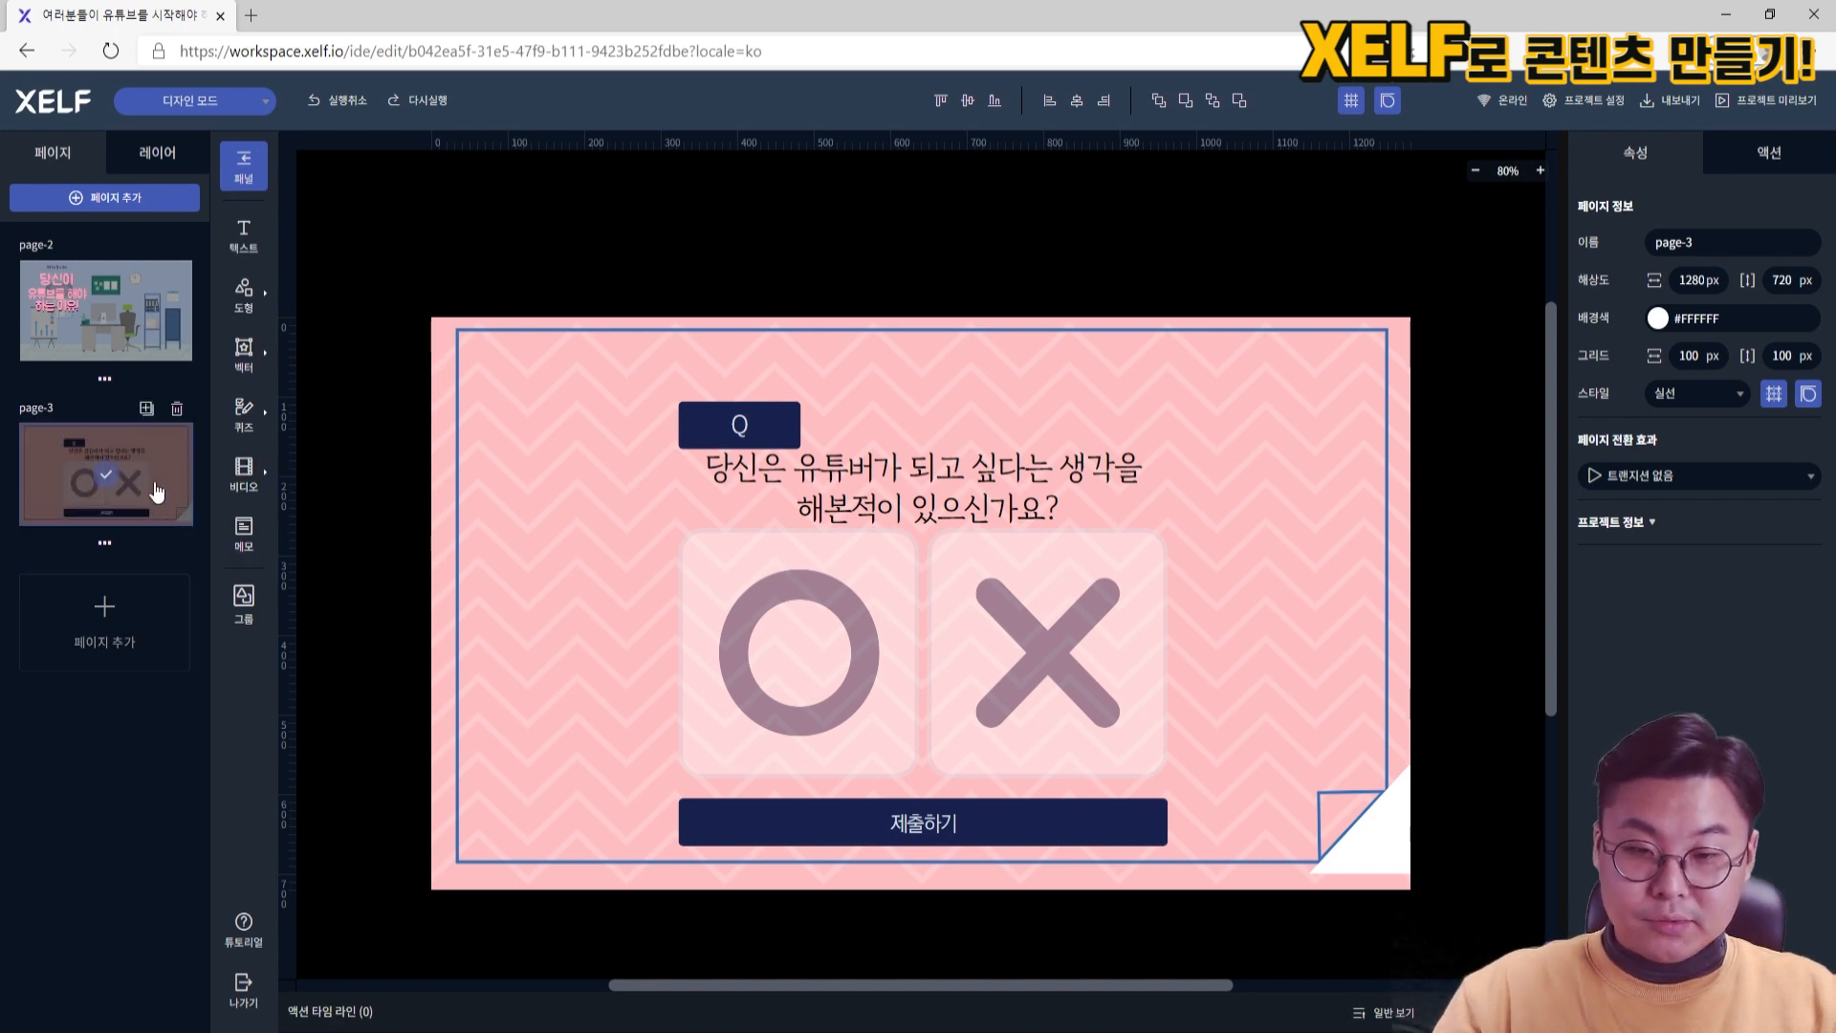
# Duplicate page-3 and delete the whole quiz from the copy, keeping its background and frame
pyautogui.click(146, 409)
pyautogui.click(186, 655)
pyautogui.click(1033, 642)
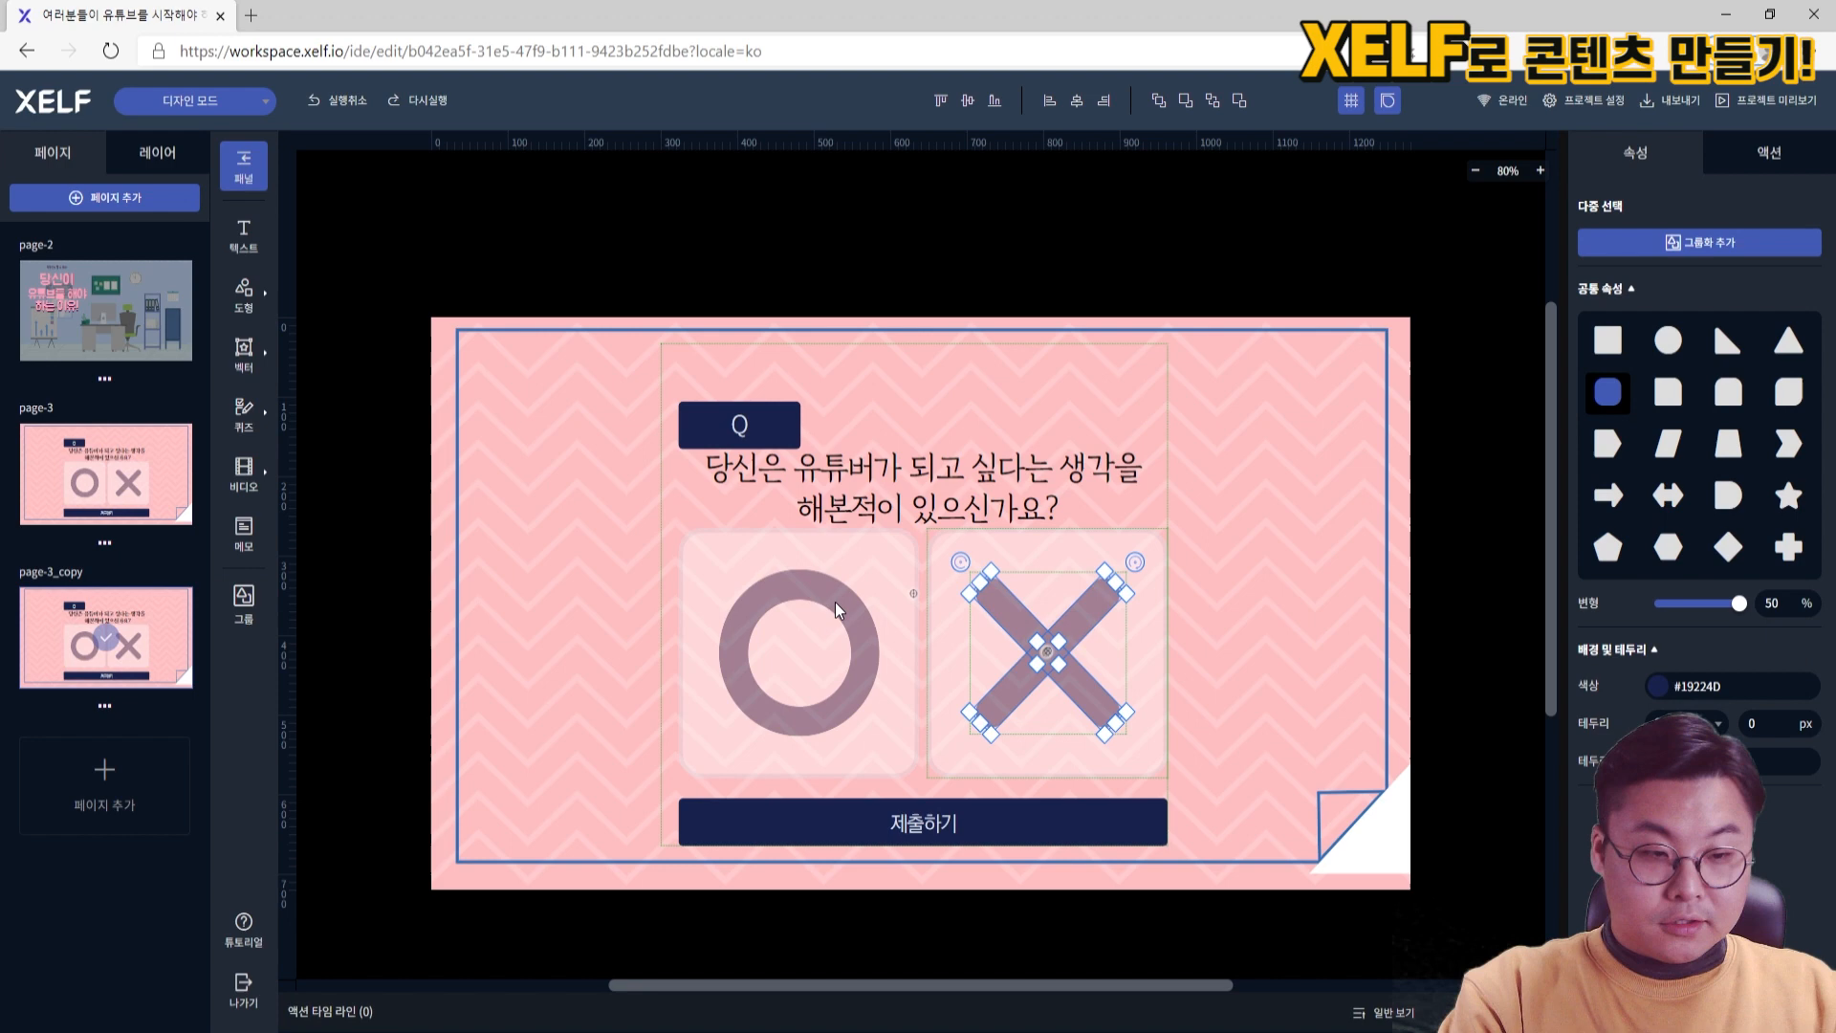
pyautogui.click(812, 217)
pyautogui.click(827, 406)
pyautogui.click(742, 489)
pyautogui.press('Delete')
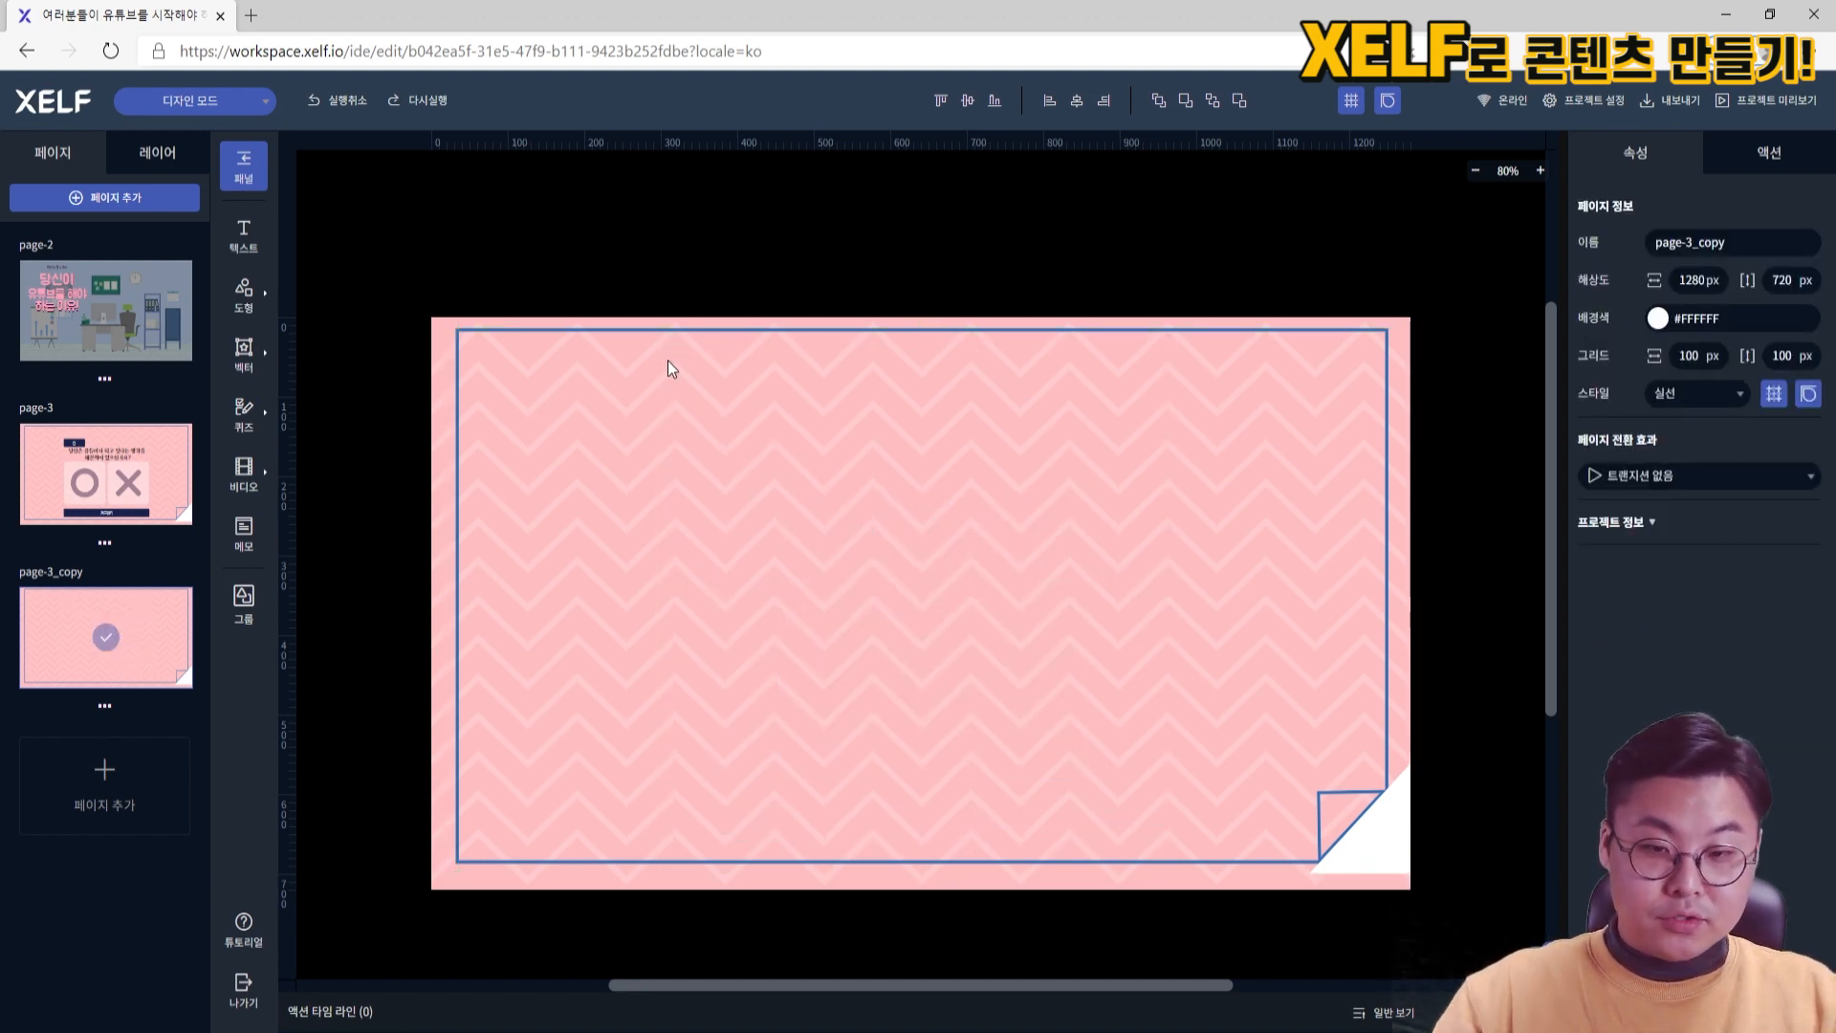
# Insert the character of a man holding a laptop and place it at the left side of page-3_copy
pyautogui.click(244, 601)
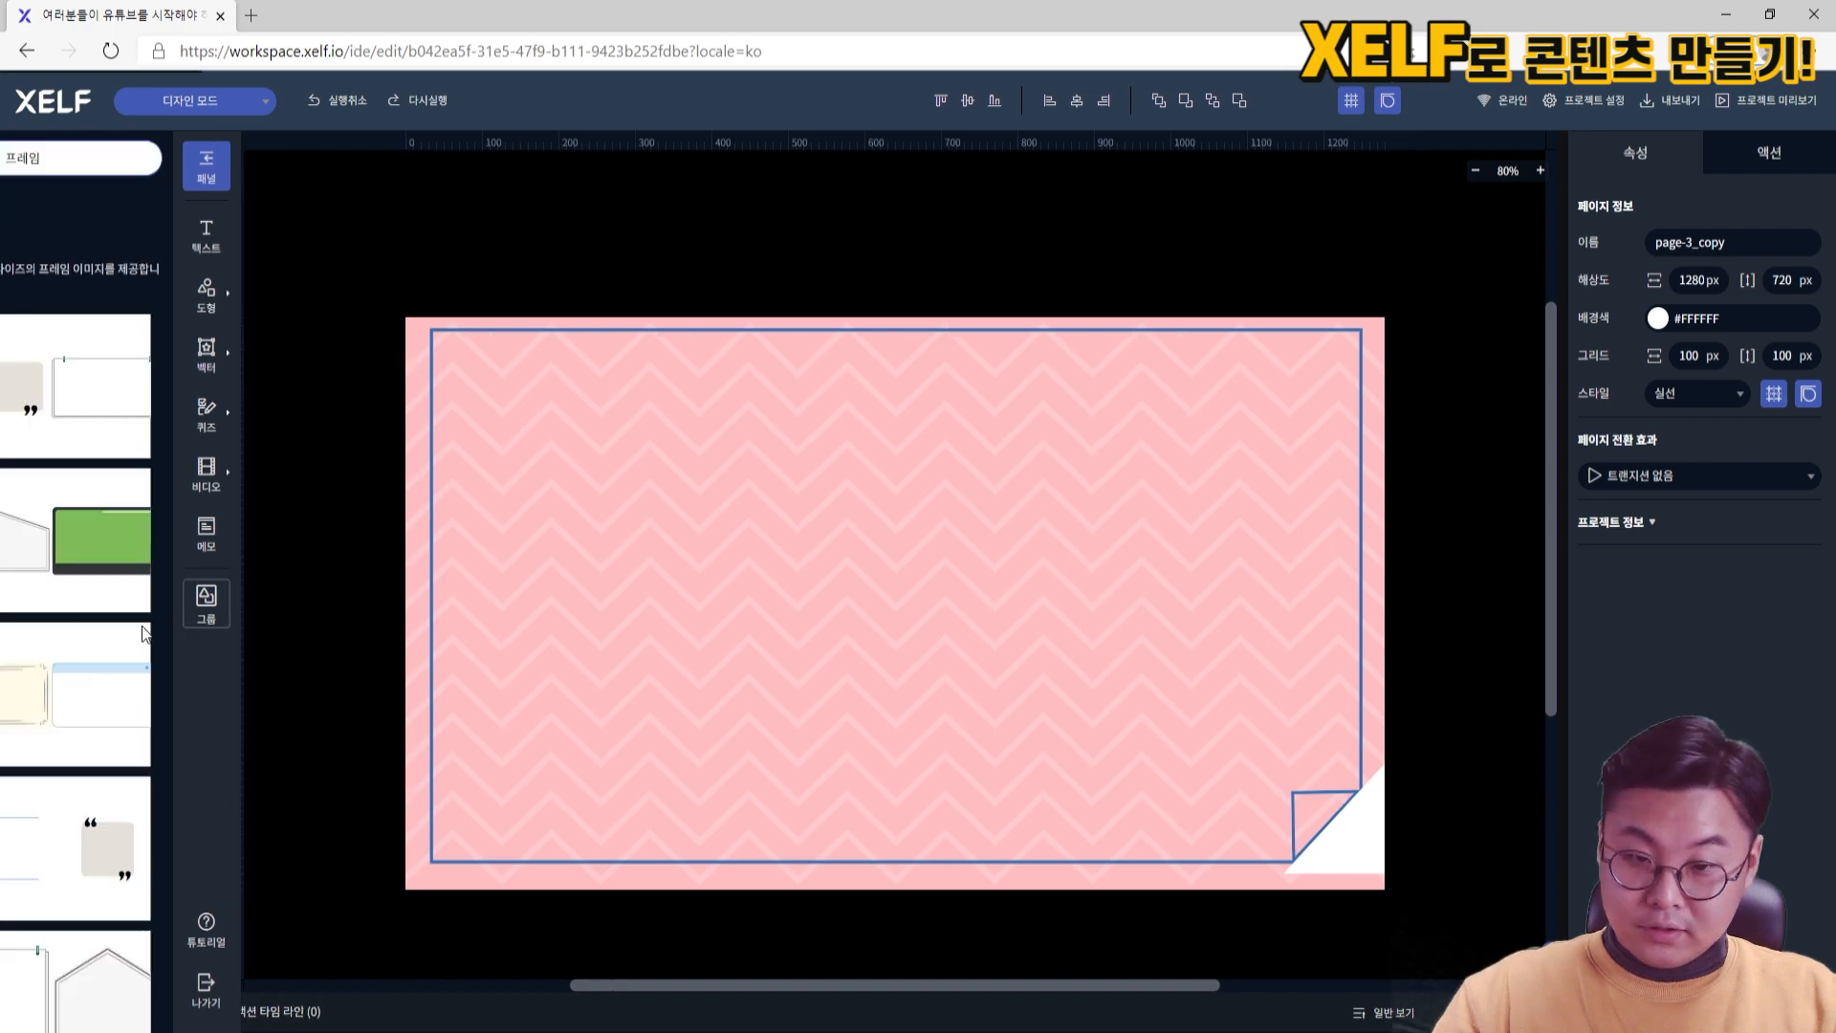
pyautogui.click(45, 204)
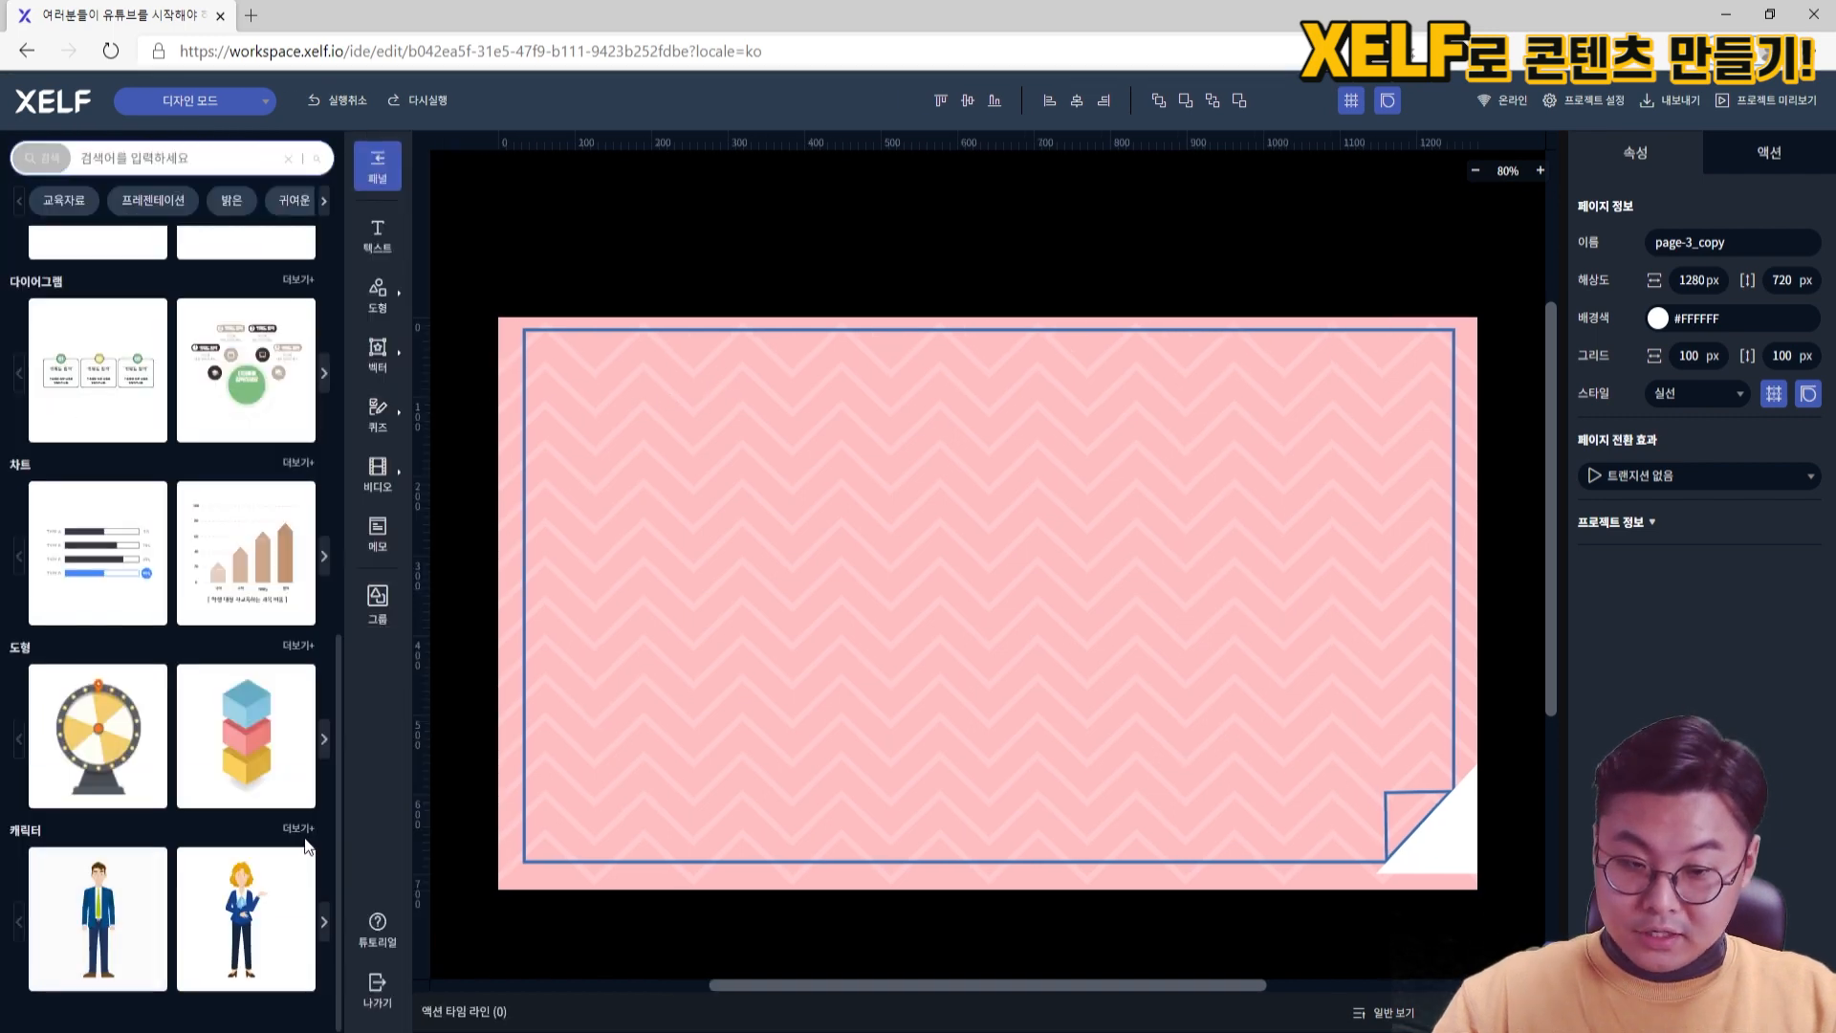
pyautogui.click(300, 830)
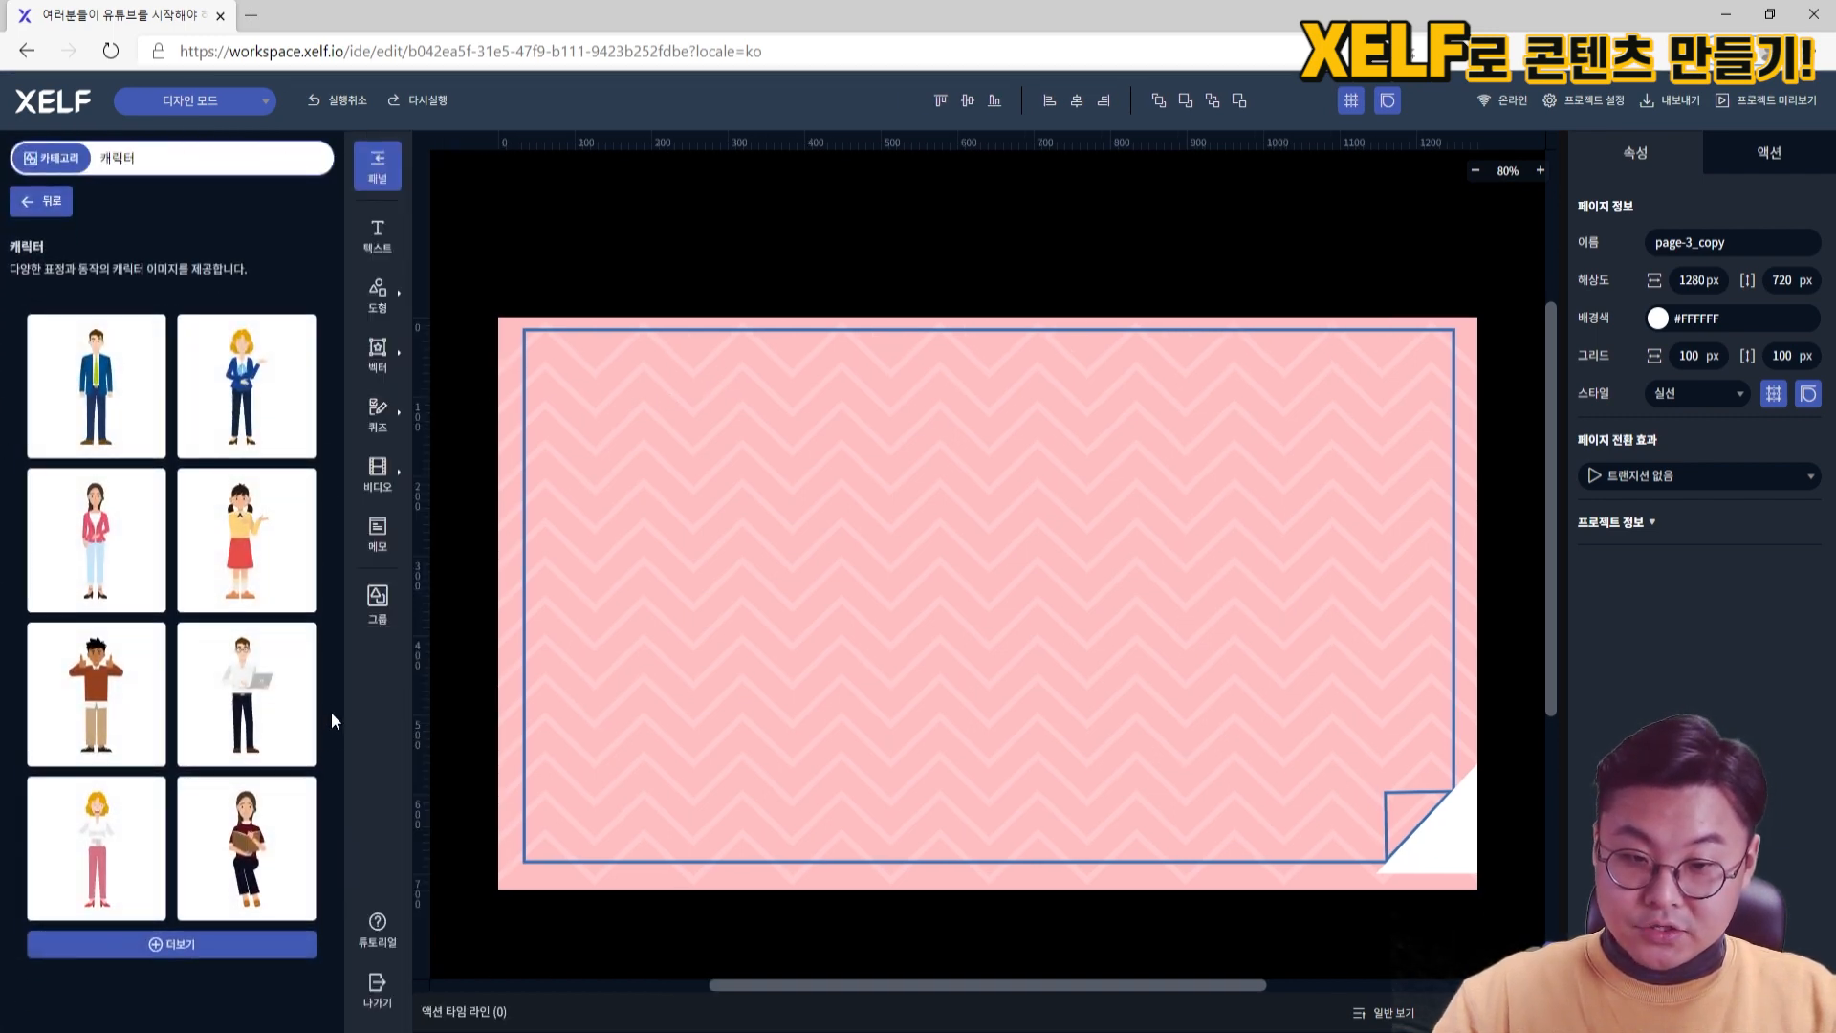
pyautogui.click(243, 691)
pyautogui.moveTo(961, 566); pyautogui.dragTo(633, 565)
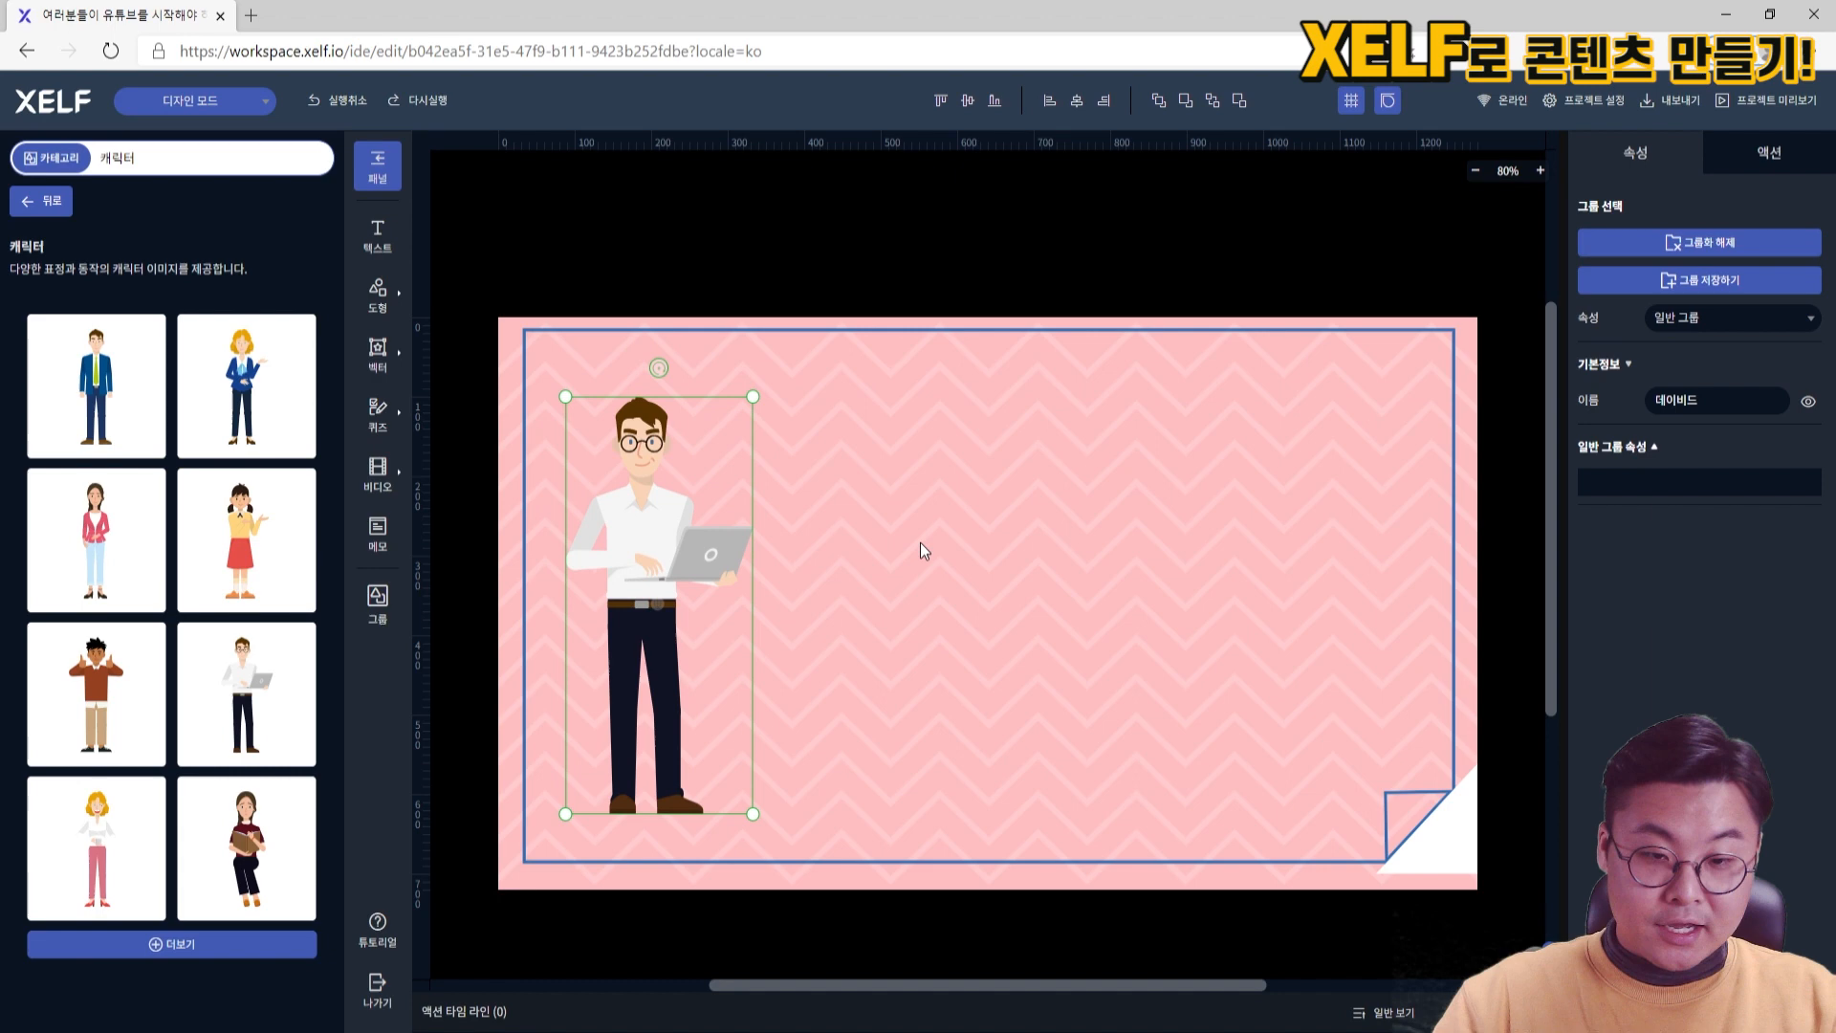
pyautogui.click(553, 216)
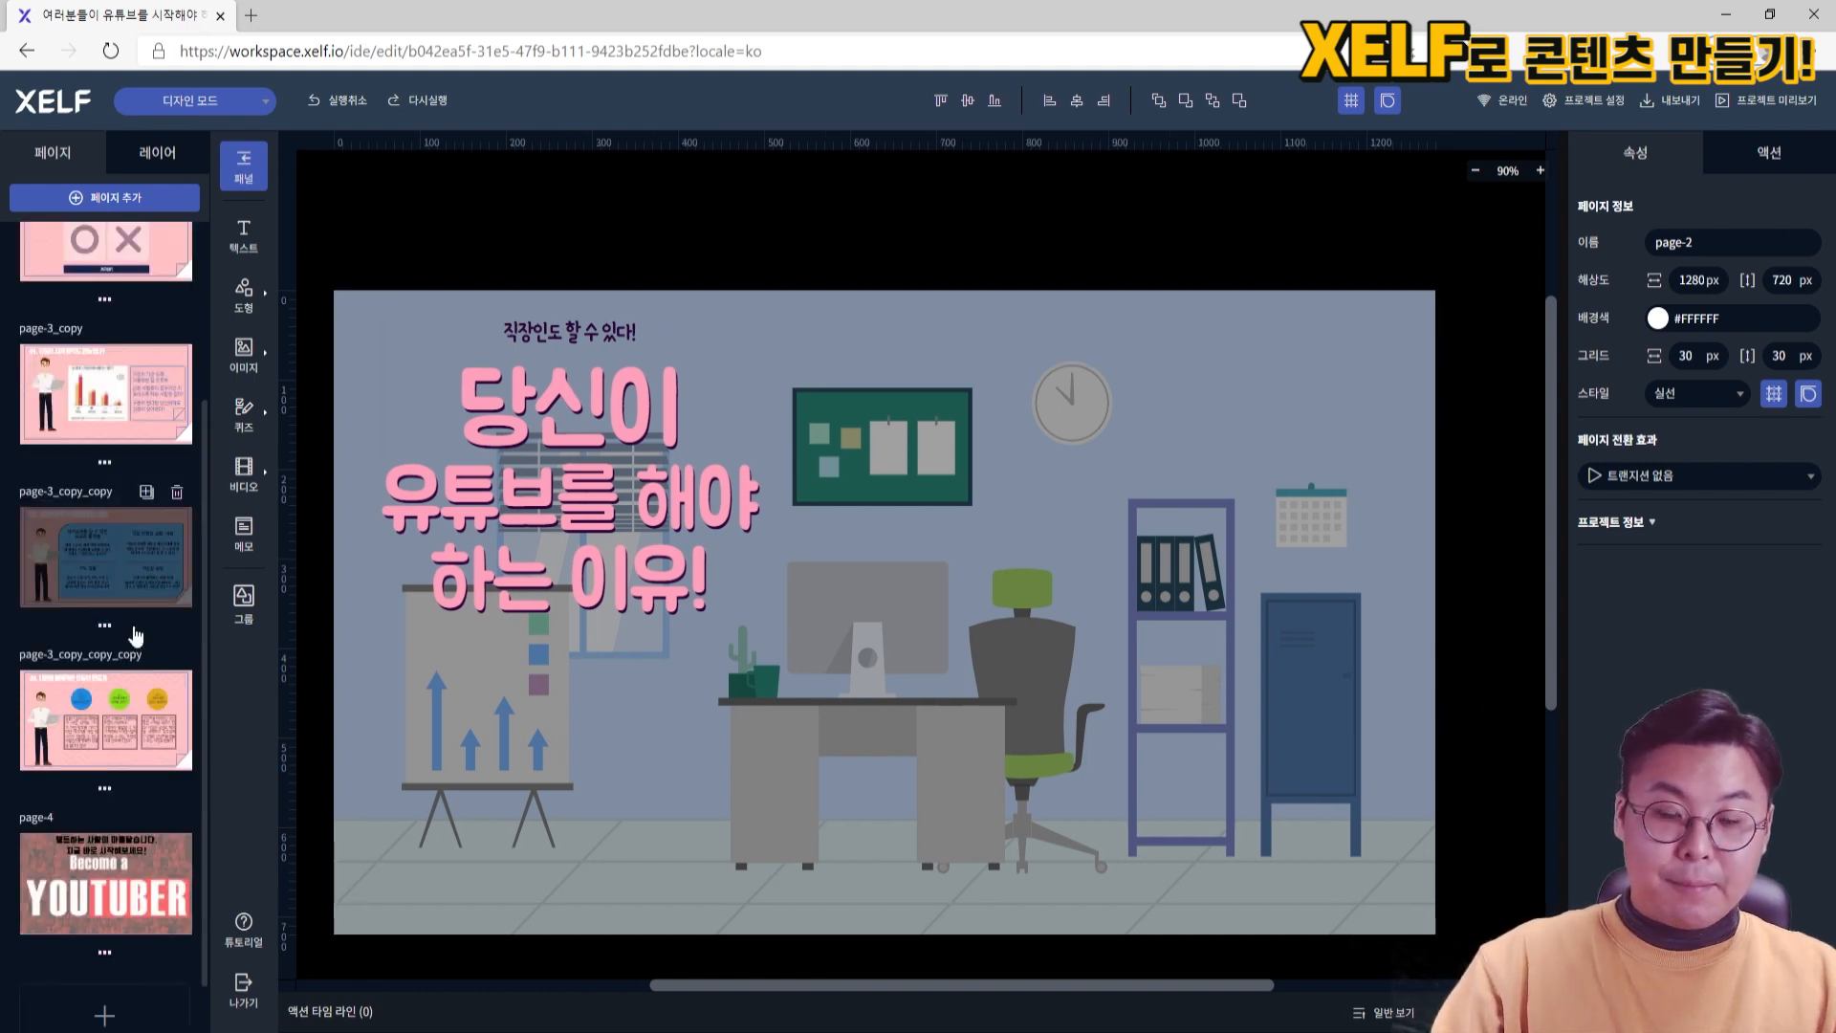
# Set the page transition of page-2 to 왼쪽으로 이동 (move to left) and of page-3 to 맨 위로 이동 (move to top)
pyautogui.scroll(5, 135, 525)
pyautogui.moveTo(132, 330)
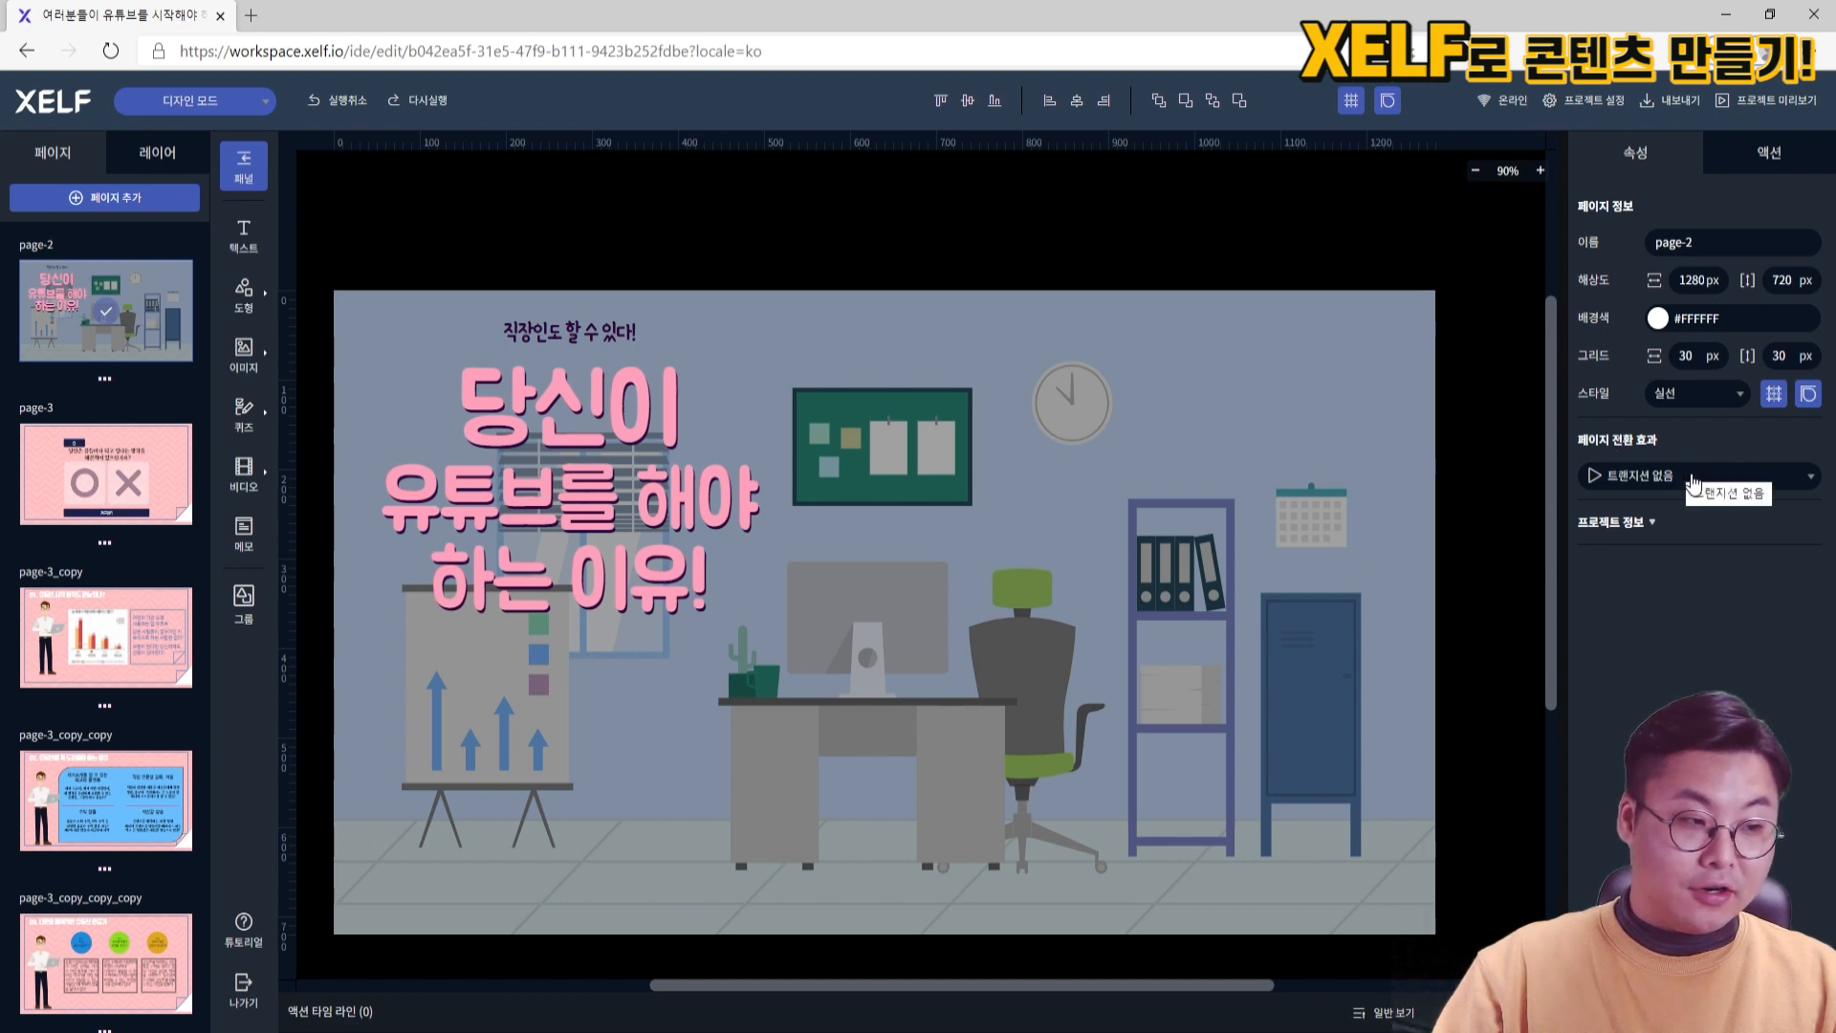
pyautogui.click(1692, 481)
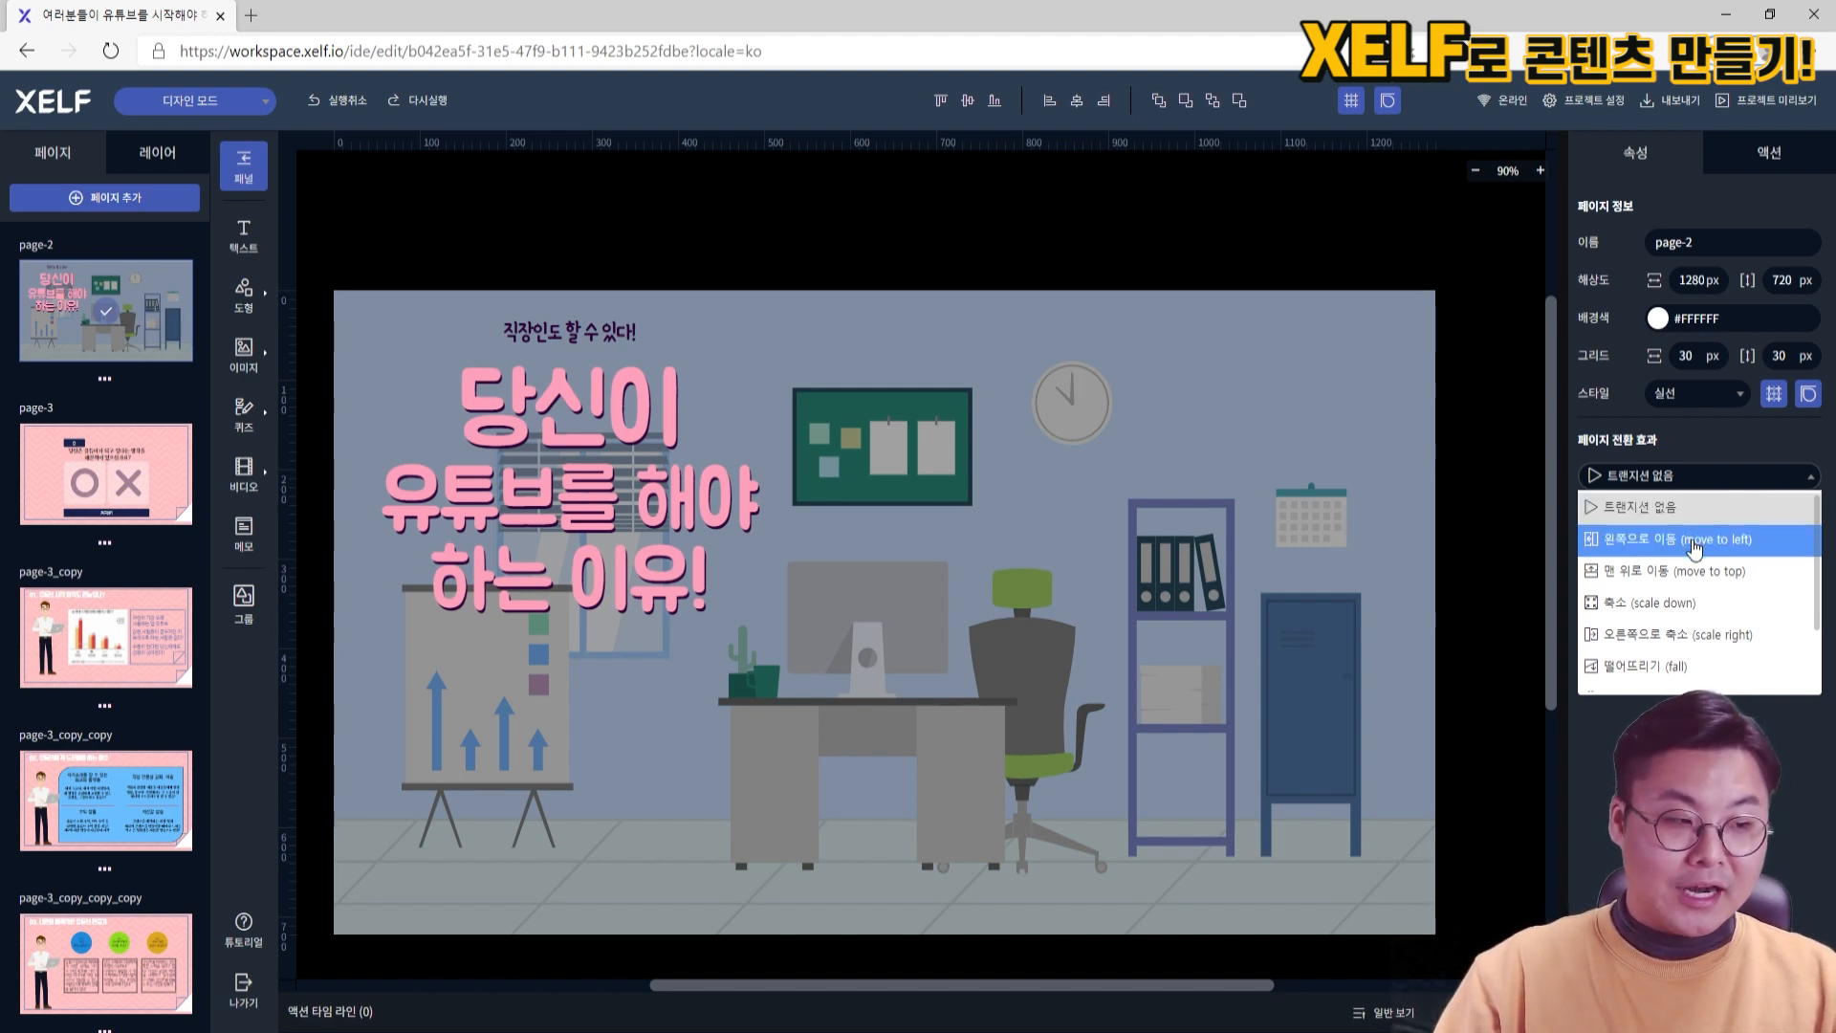
pyautogui.click(1696, 539)
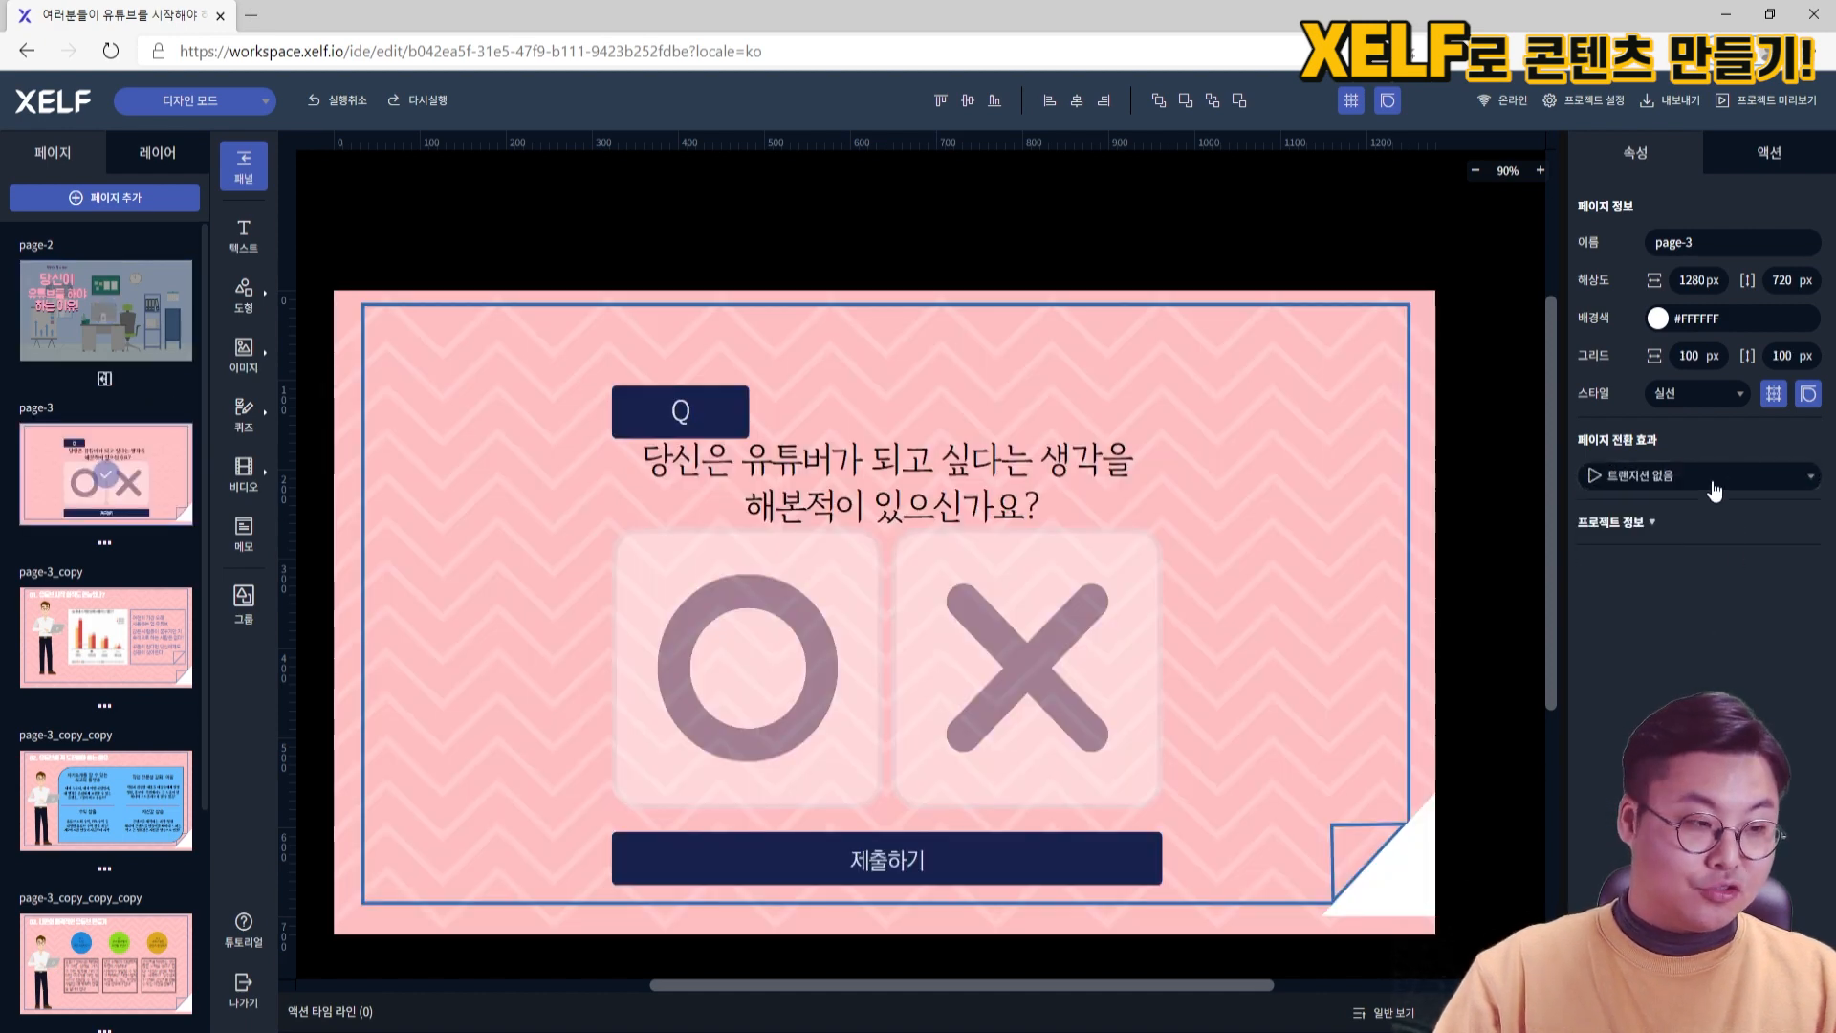
pyautogui.click(1717, 481)
pyautogui.click(1665, 571)
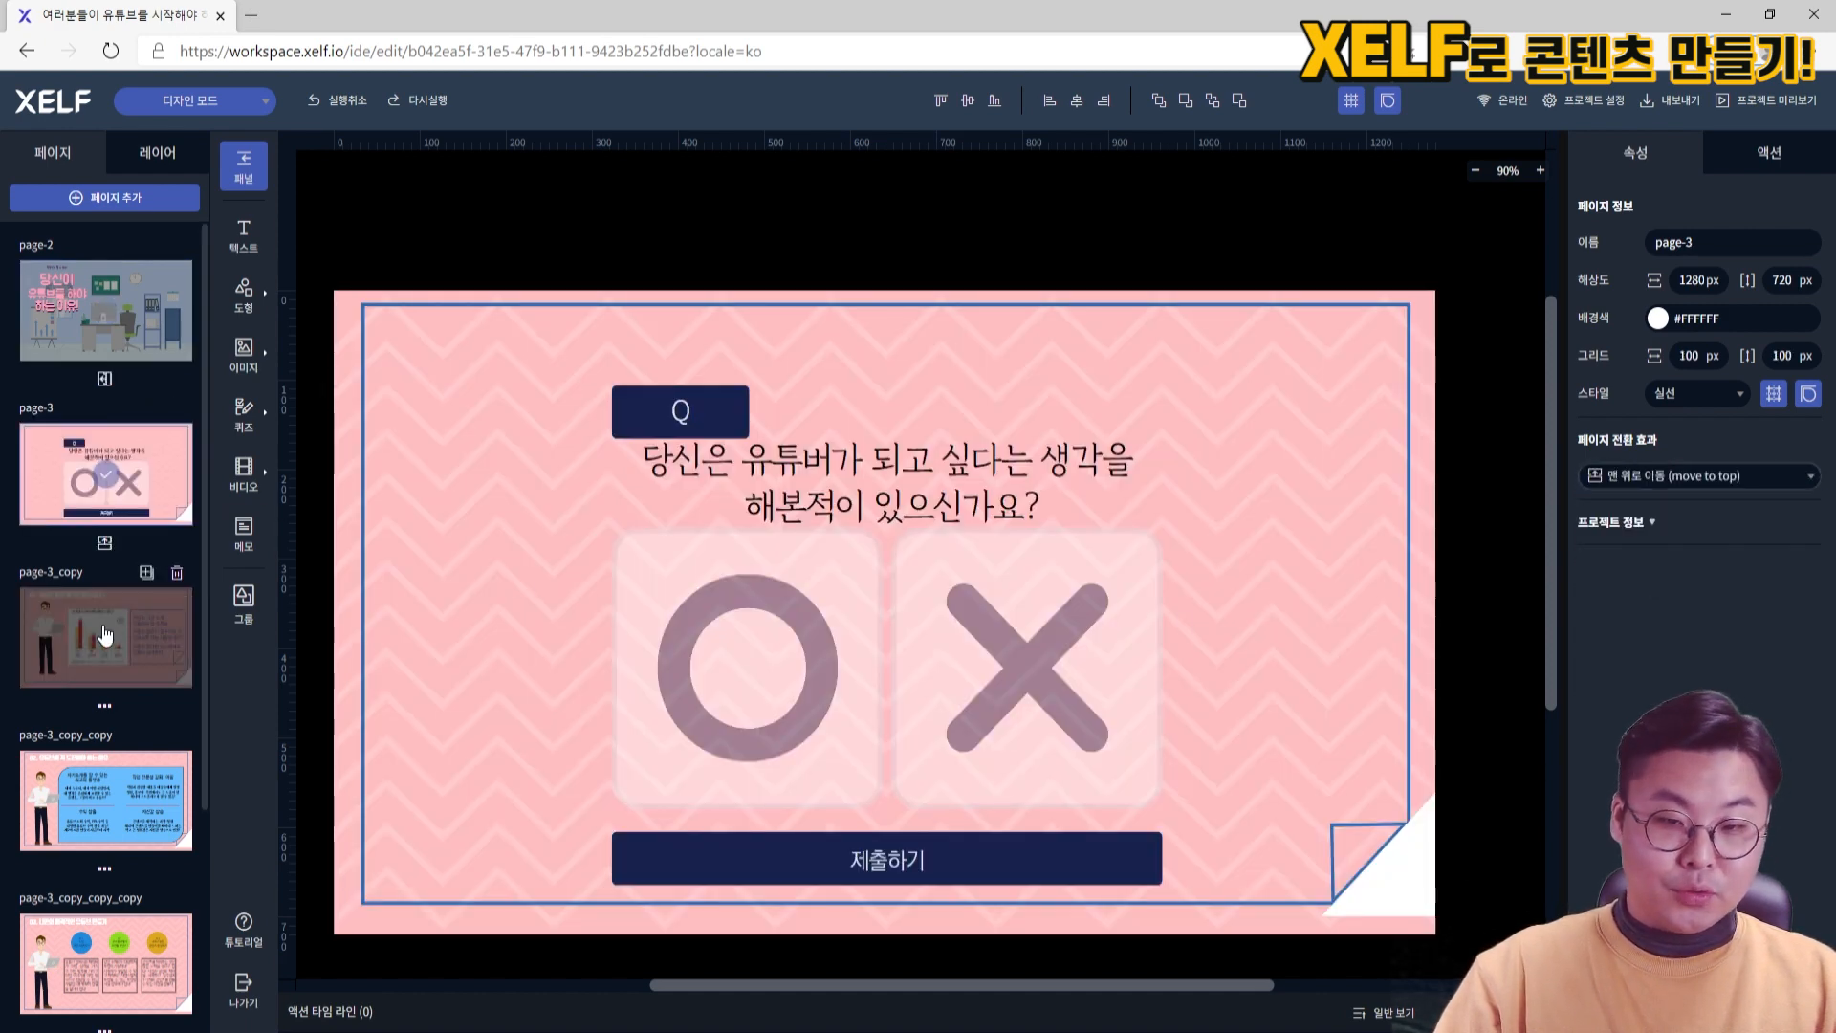
# Set the page transition of page-3_copy to 축소 (scale down) and of page-3_copy_copy to 오른쪽으로 축소 (scale right)
pyautogui.click(105, 635)
pyautogui.click(1701, 475)
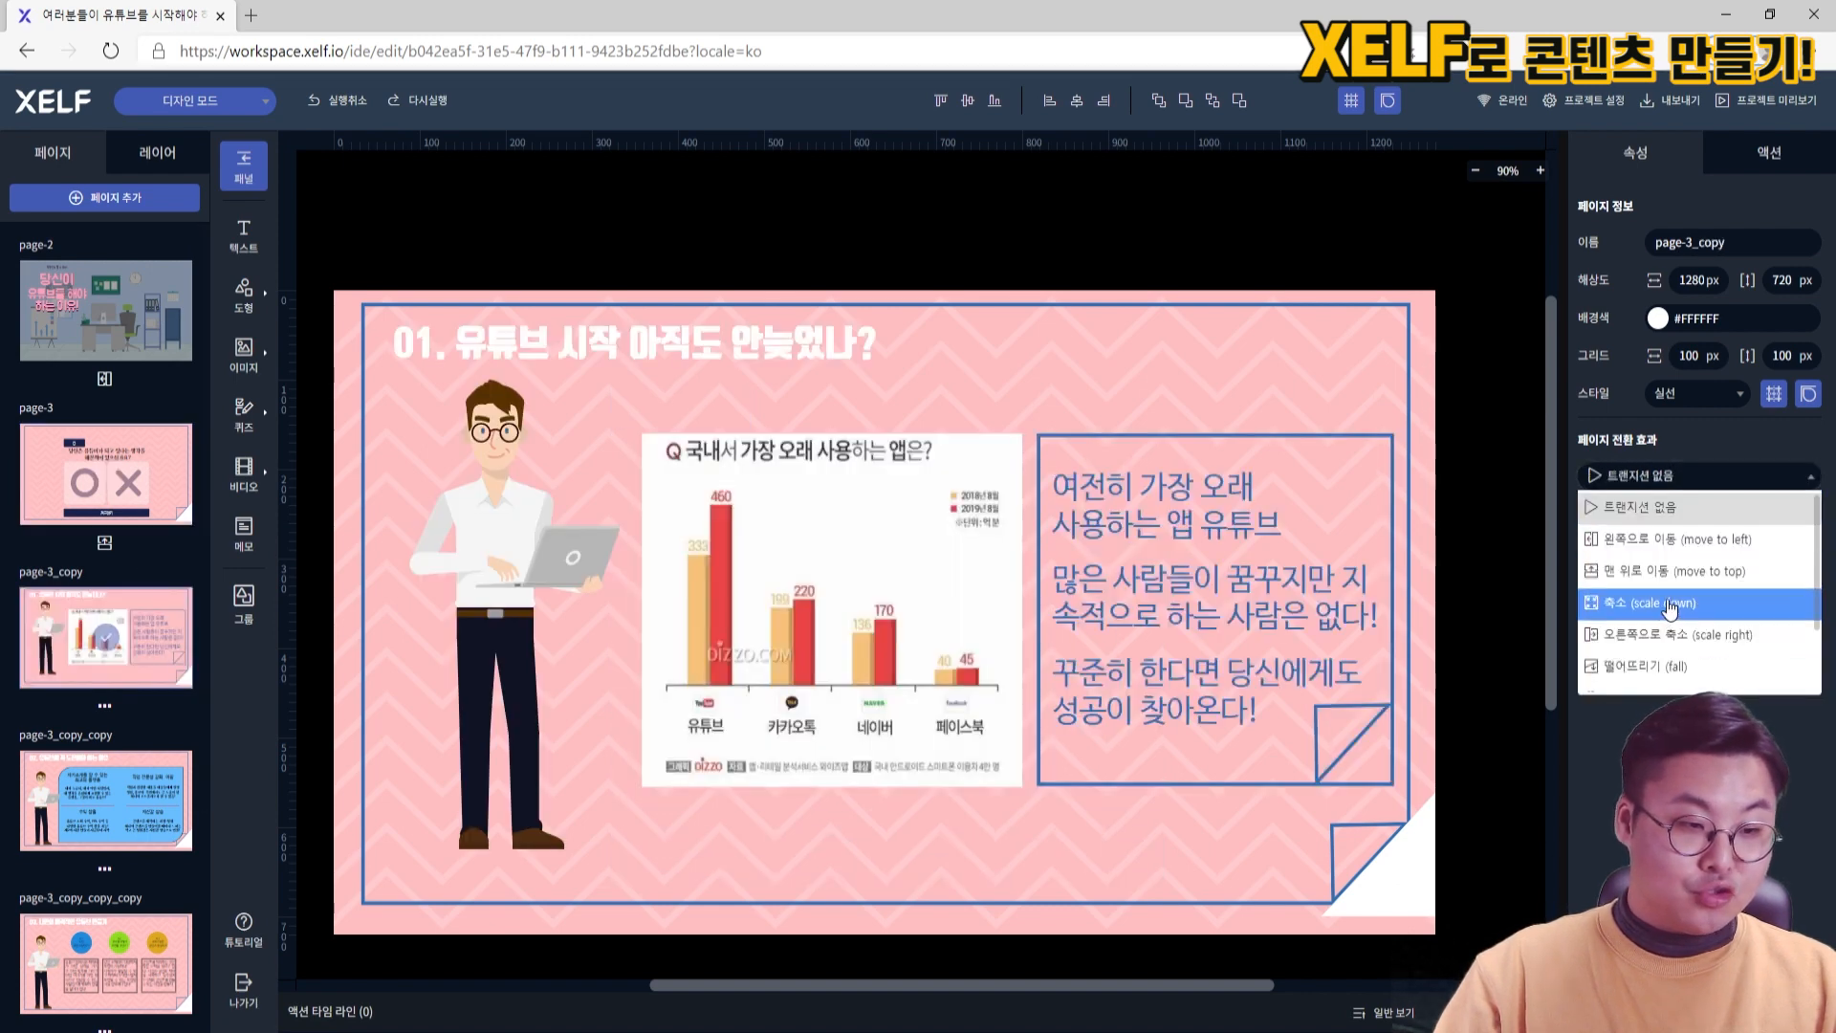
pyautogui.click(1672, 604)
pyautogui.click(105, 801)
pyautogui.click(1727, 478)
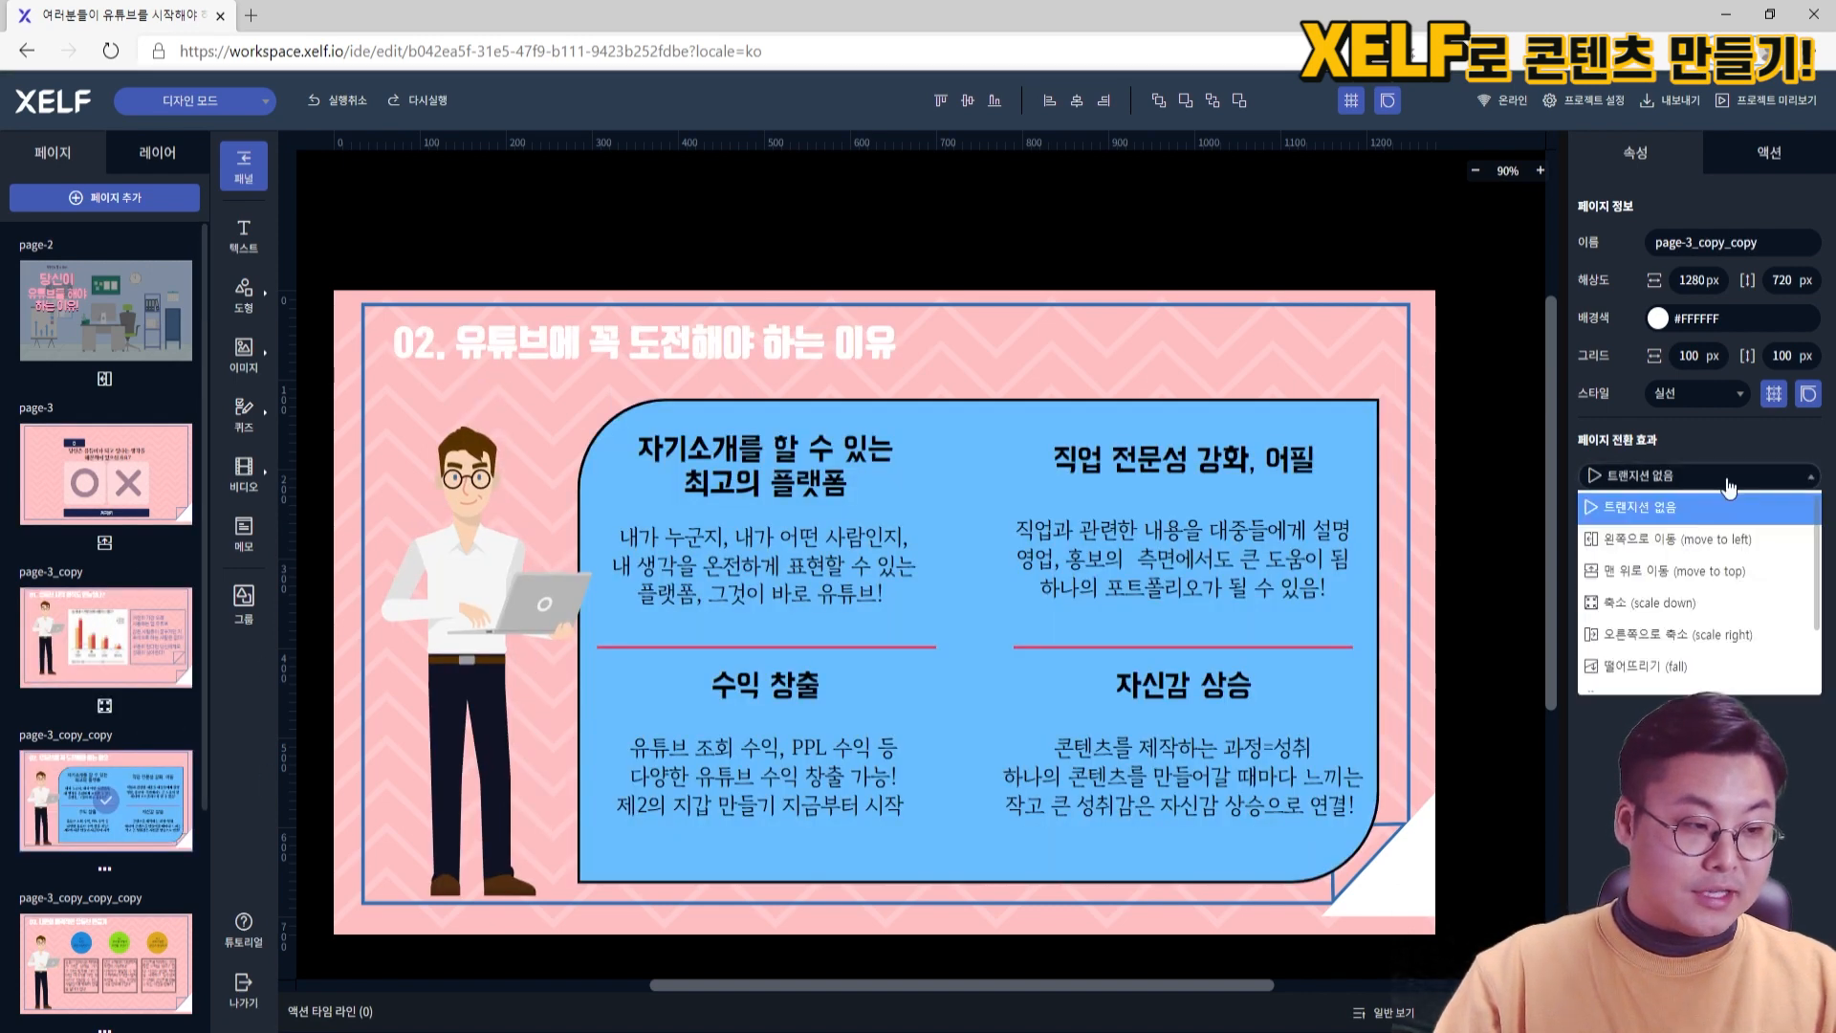
pyautogui.click(1679, 634)
# Apply the 떨어뜨리기 (fall) transition to page-3_copy_copy_copy and preview the whole project
pyautogui.scroll(-3, 105, 813)
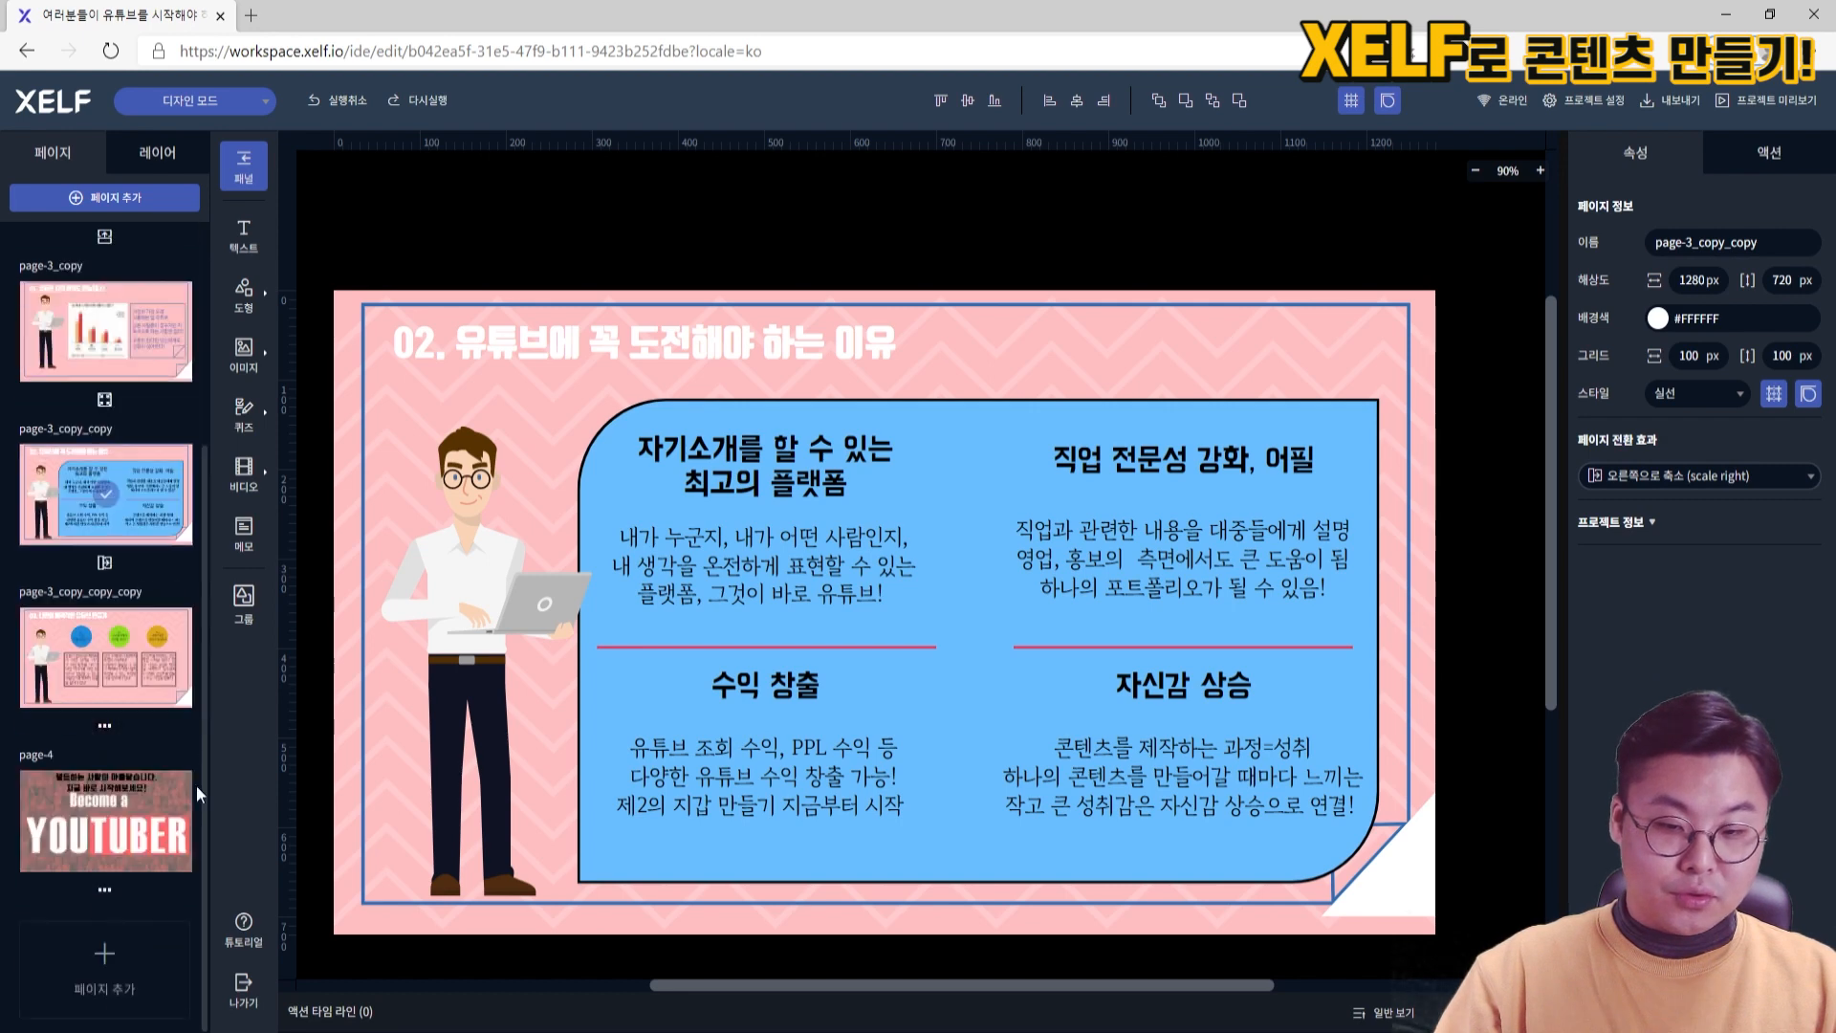
pyautogui.click(105, 658)
pyautogui.click(1728, 477)
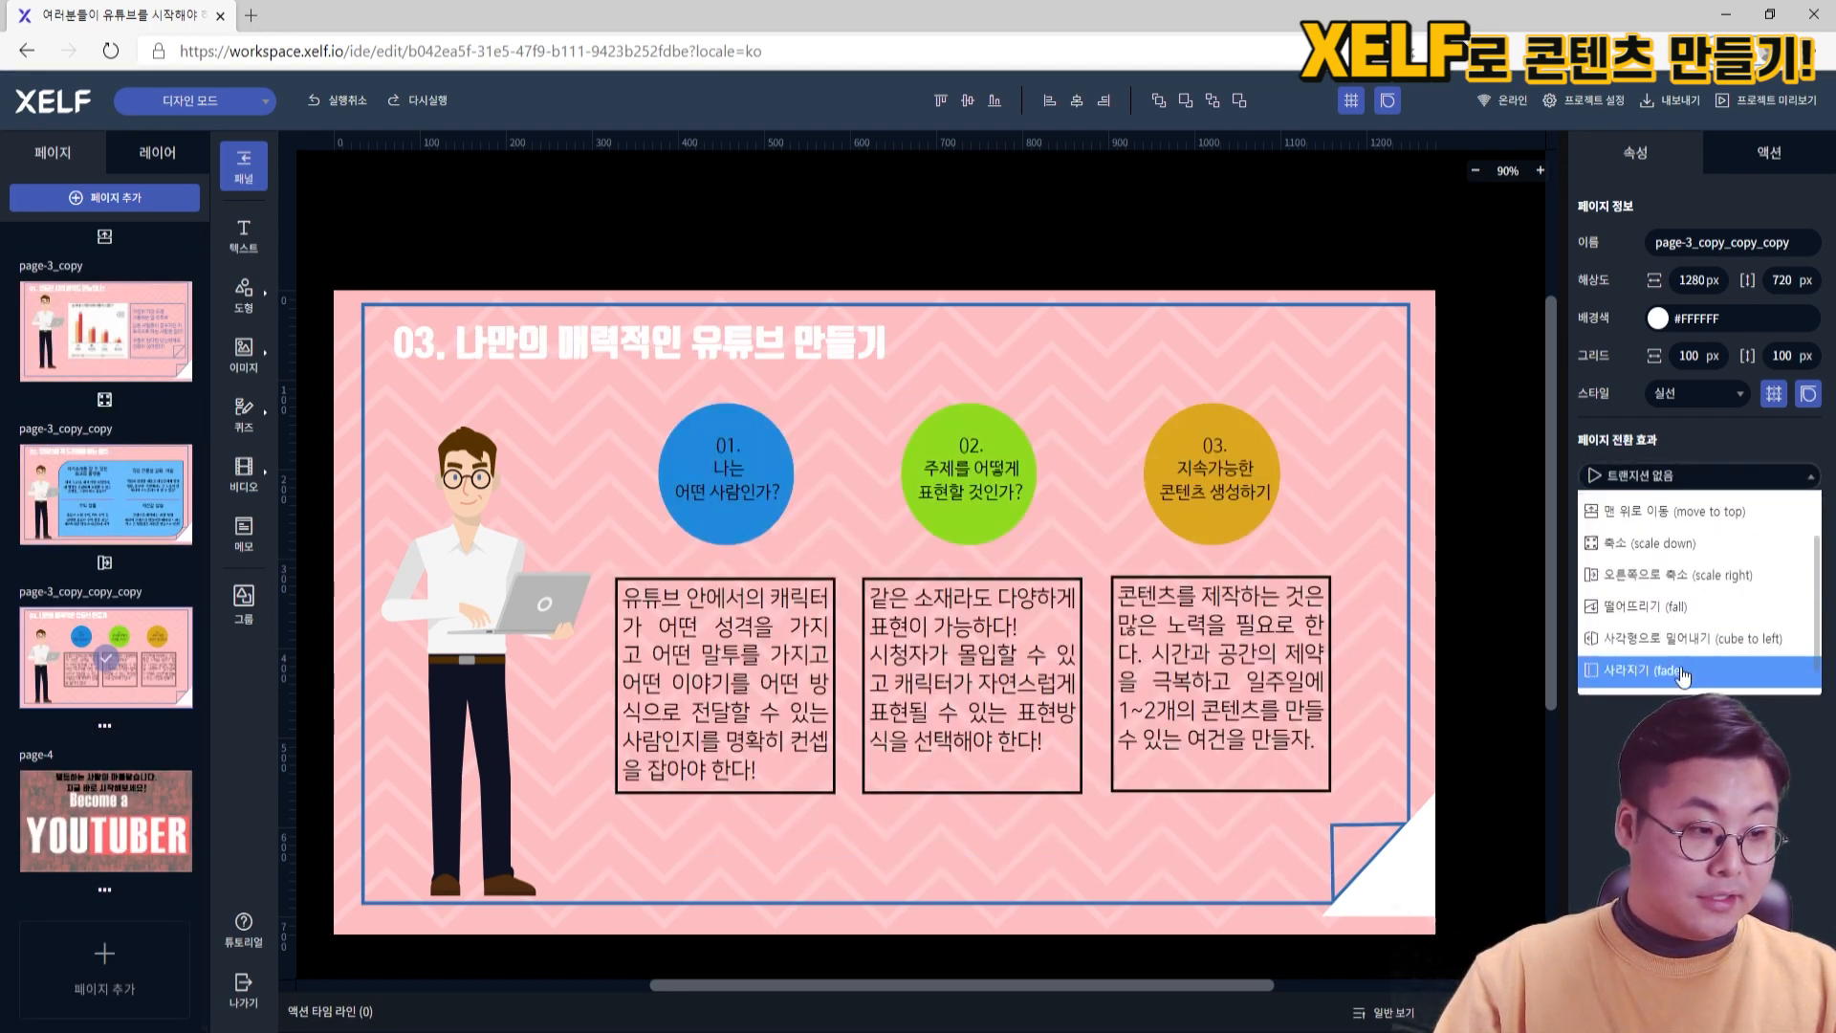
pyautogui.click(1672, 605)
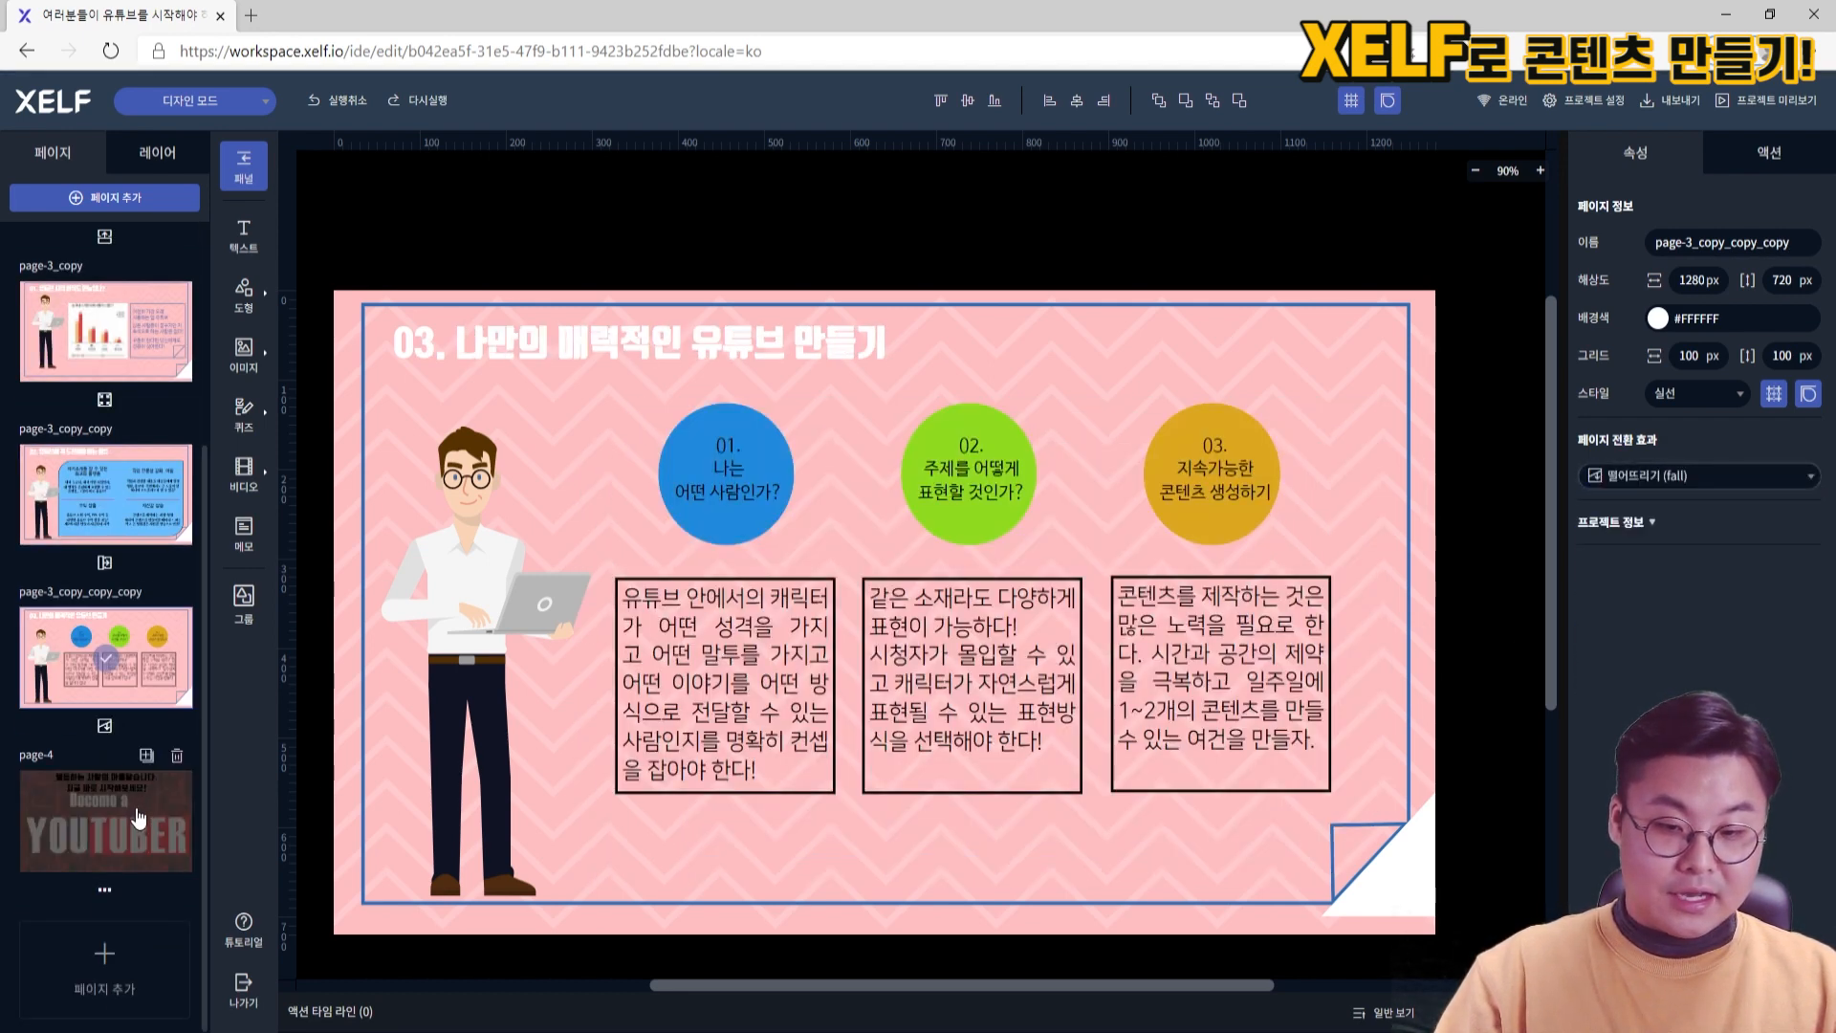
pyautogui.scroll(3, 148, 818)
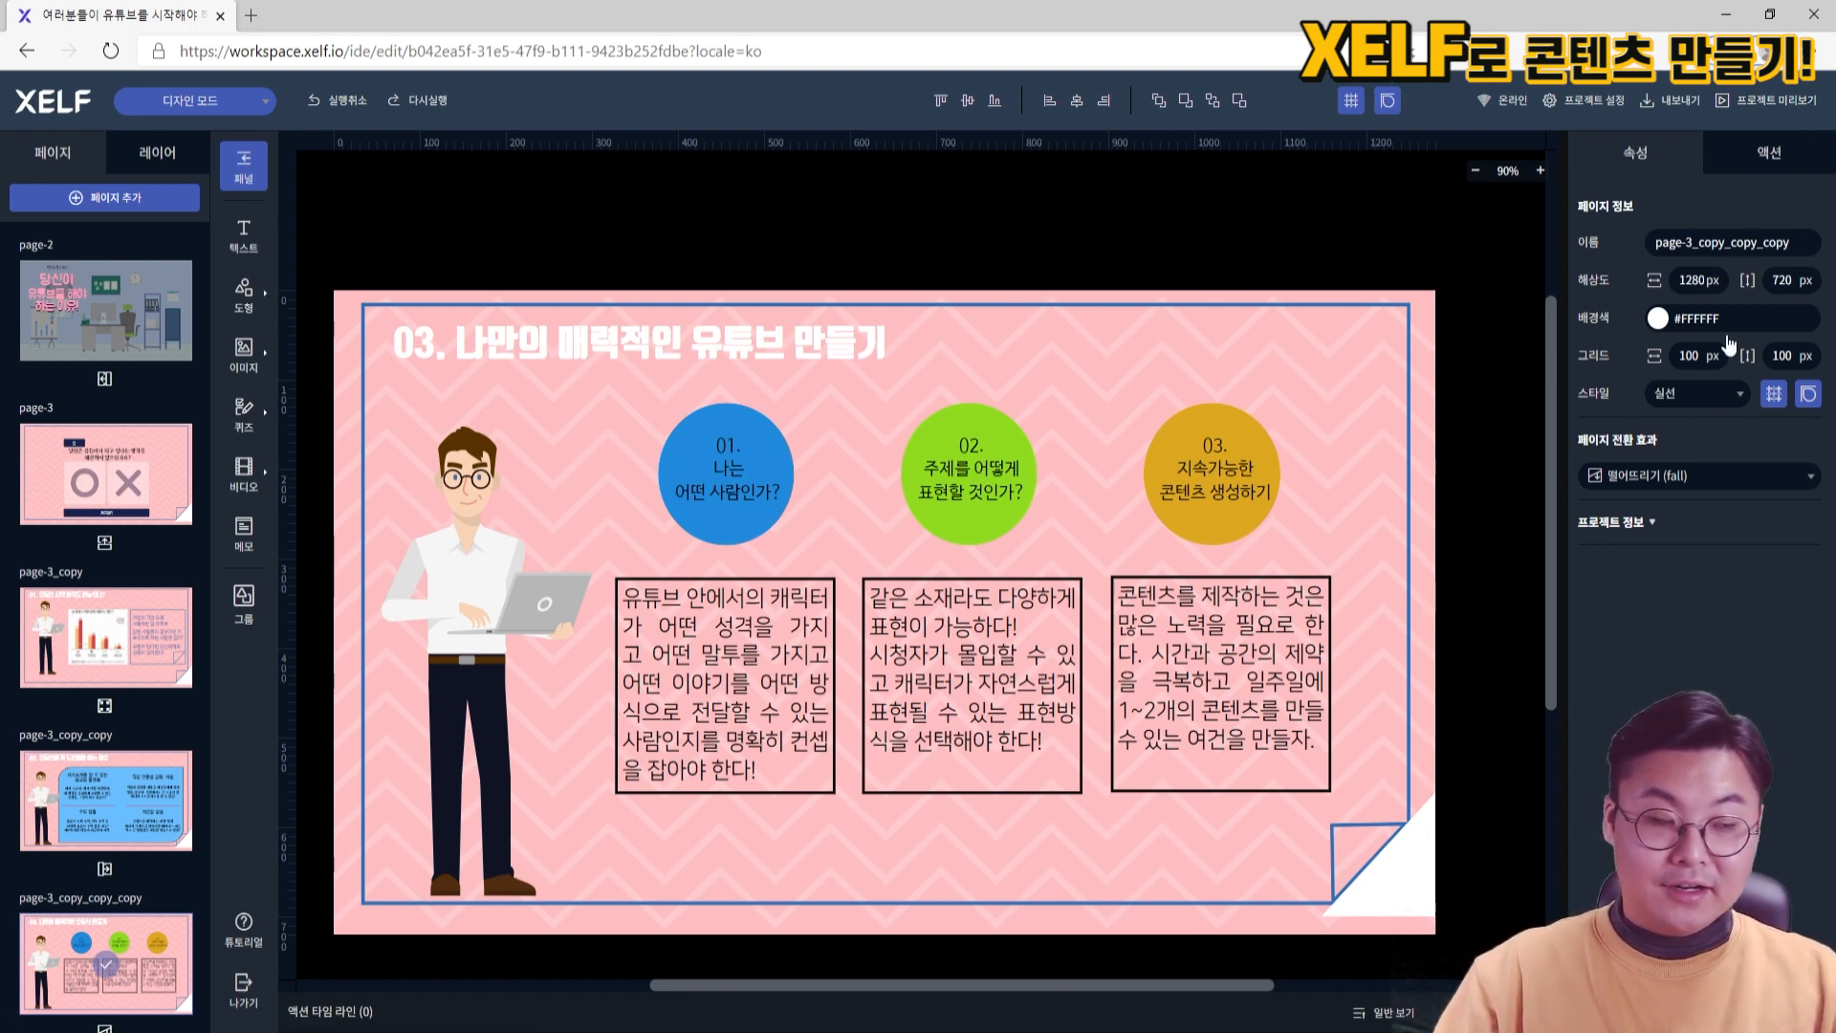
pyautogui.click(1768, 100)
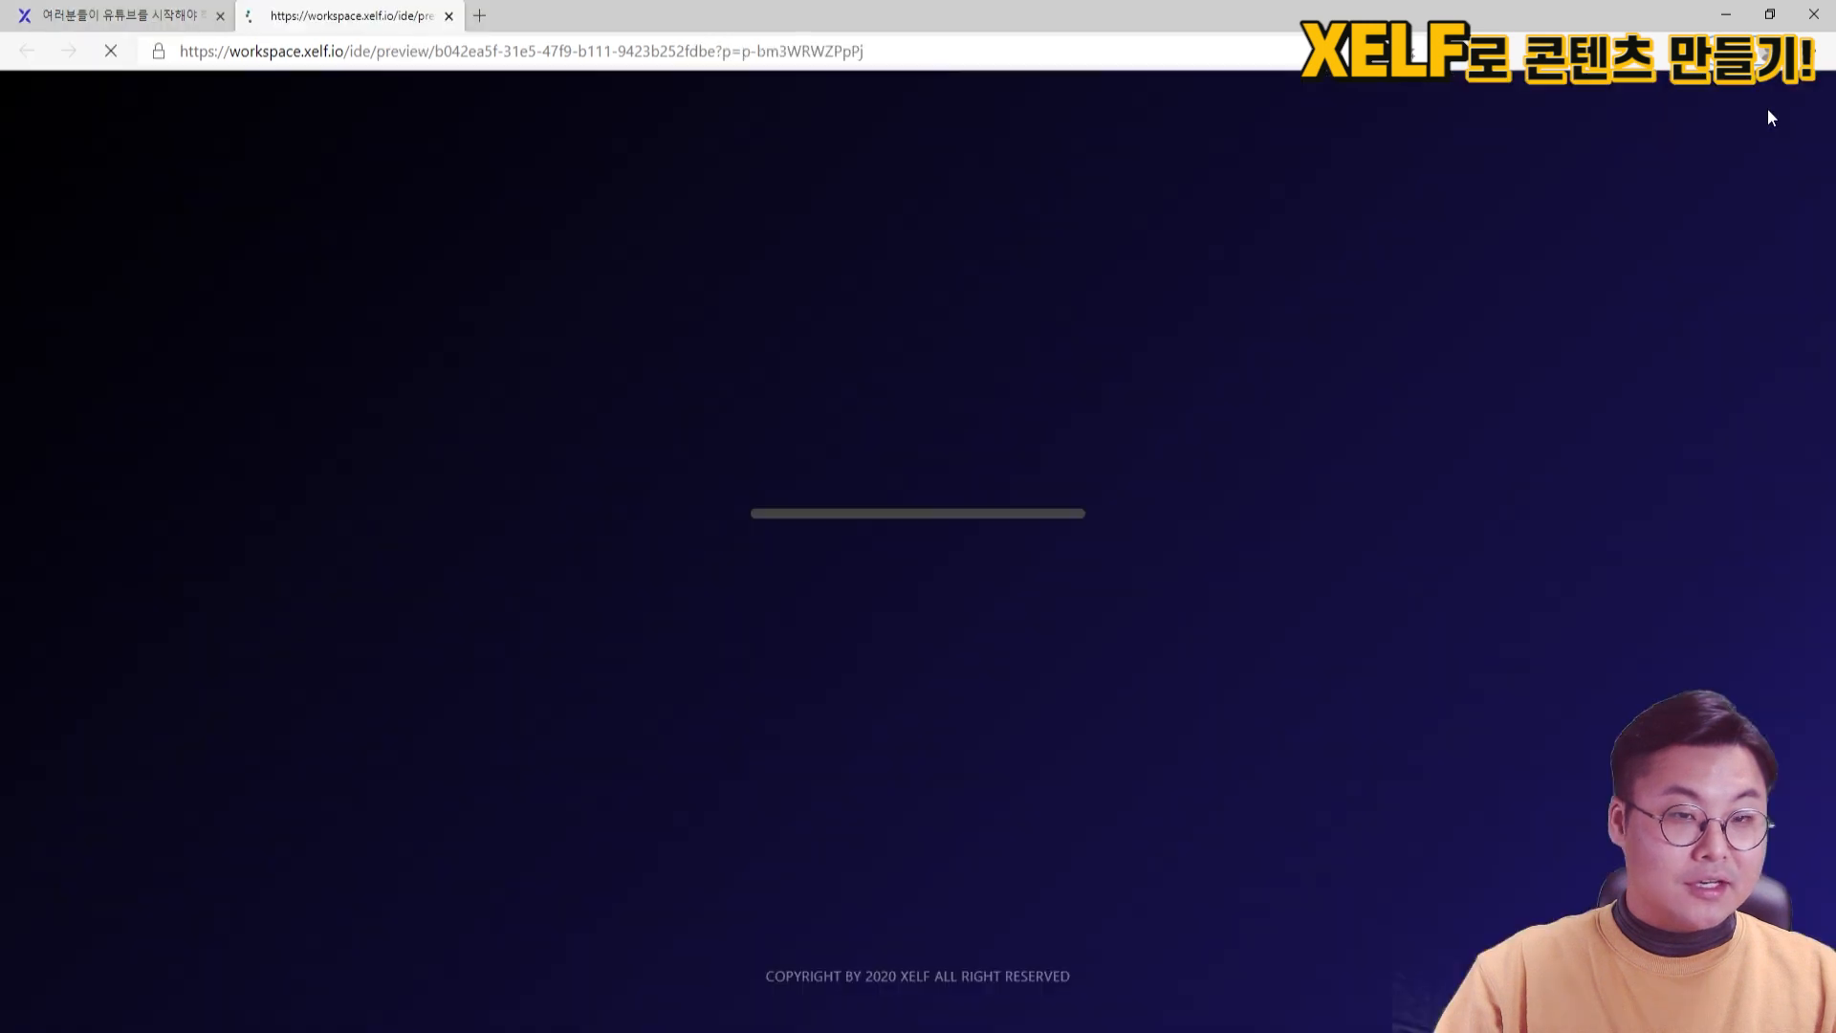
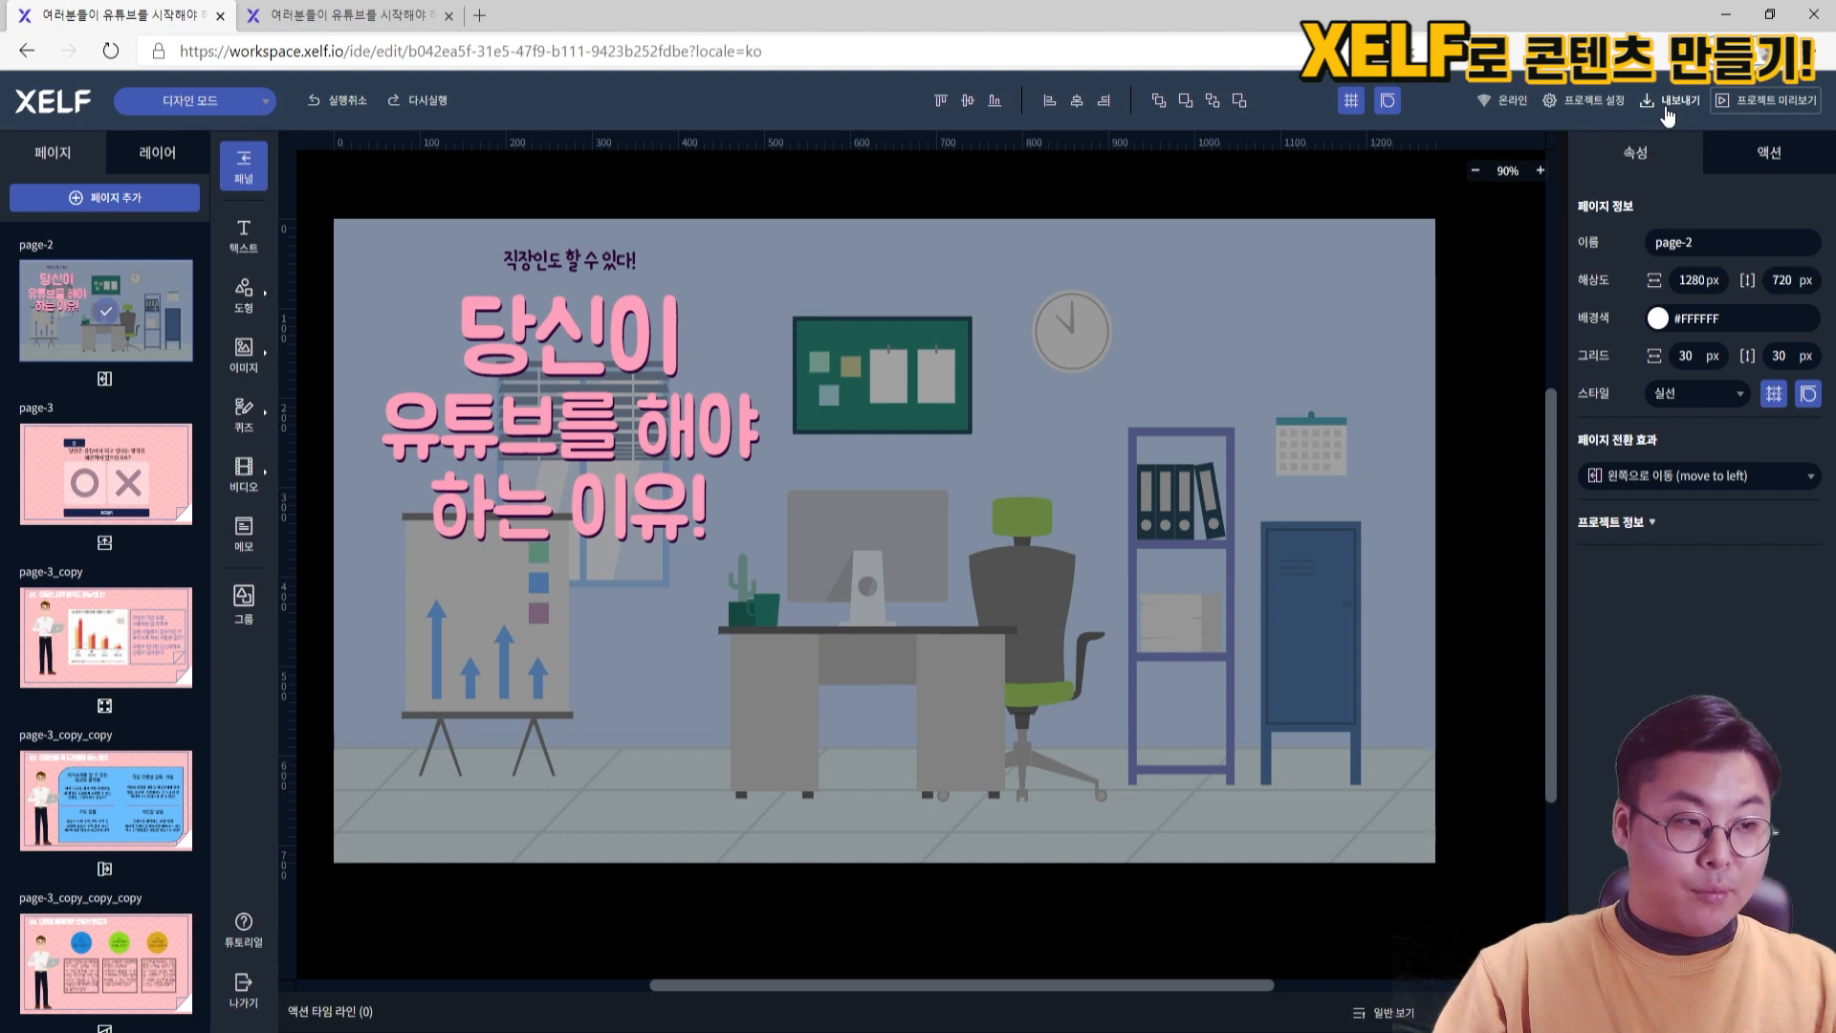
# Export the project with 내보내기 and open the sharing options of the exported content
pyautogui.click(1668, 116)
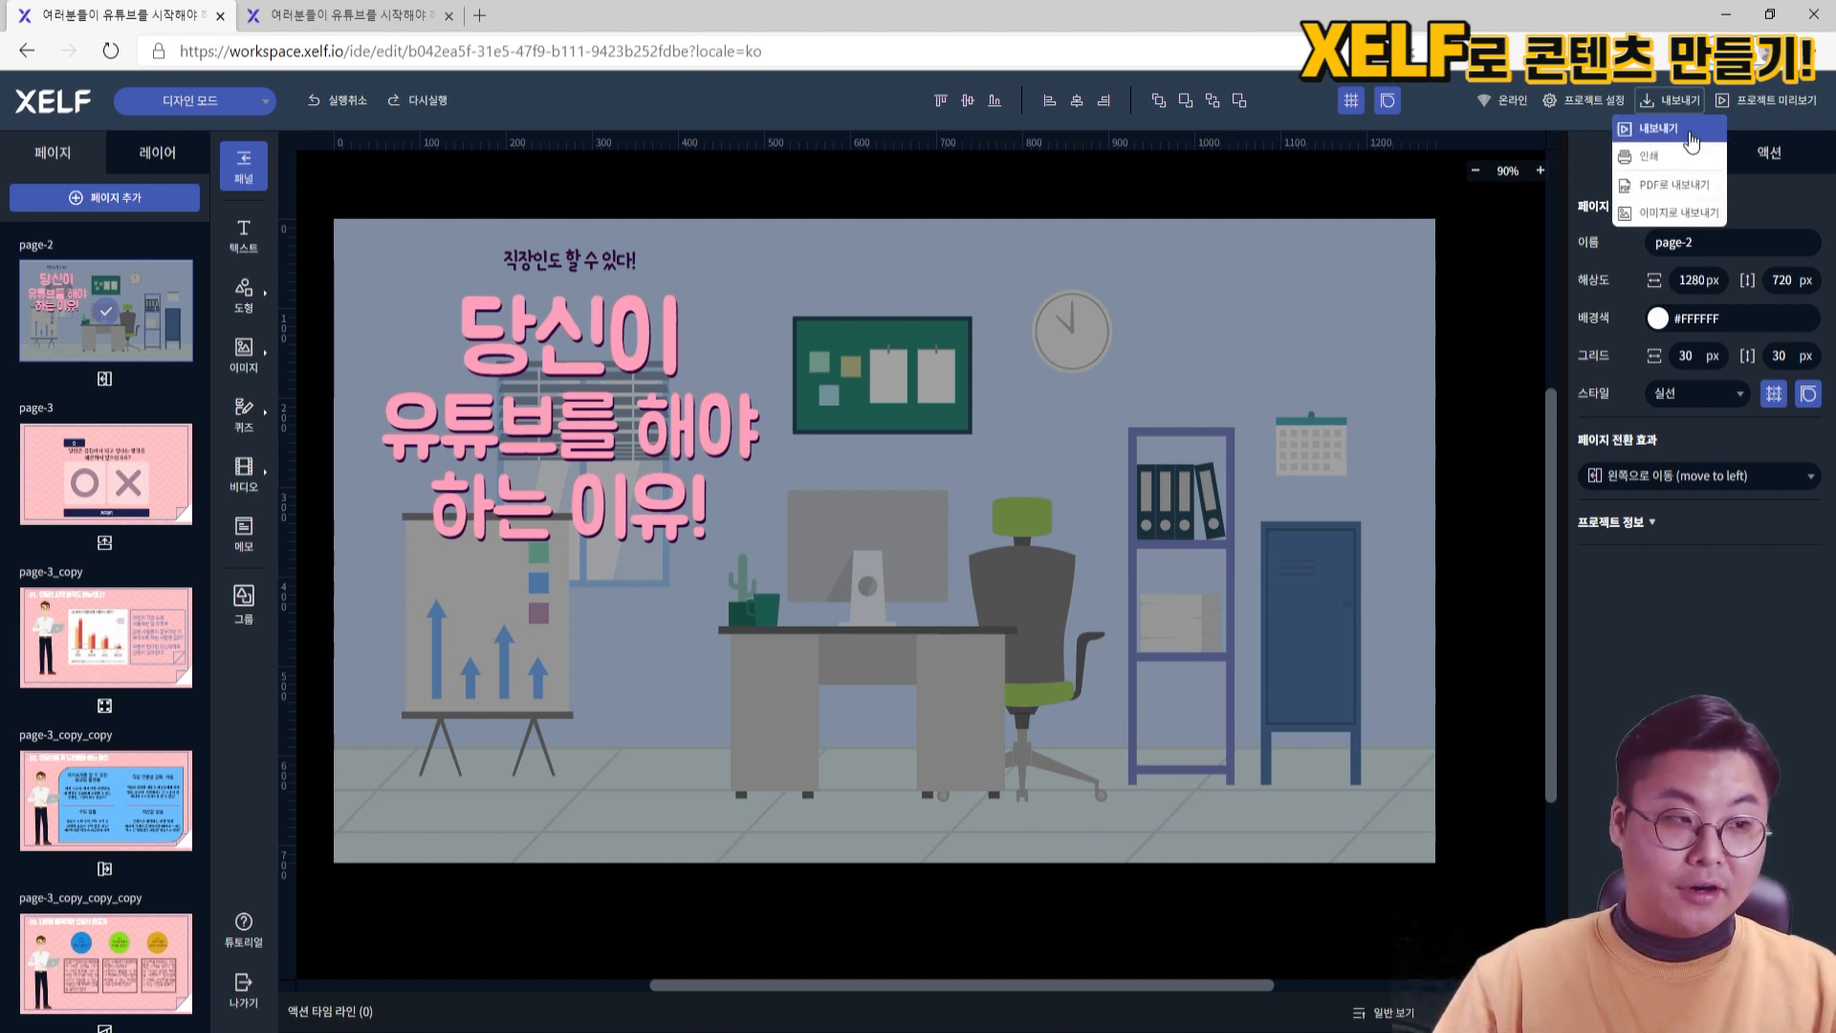
pyautogui.click(1690, 129)
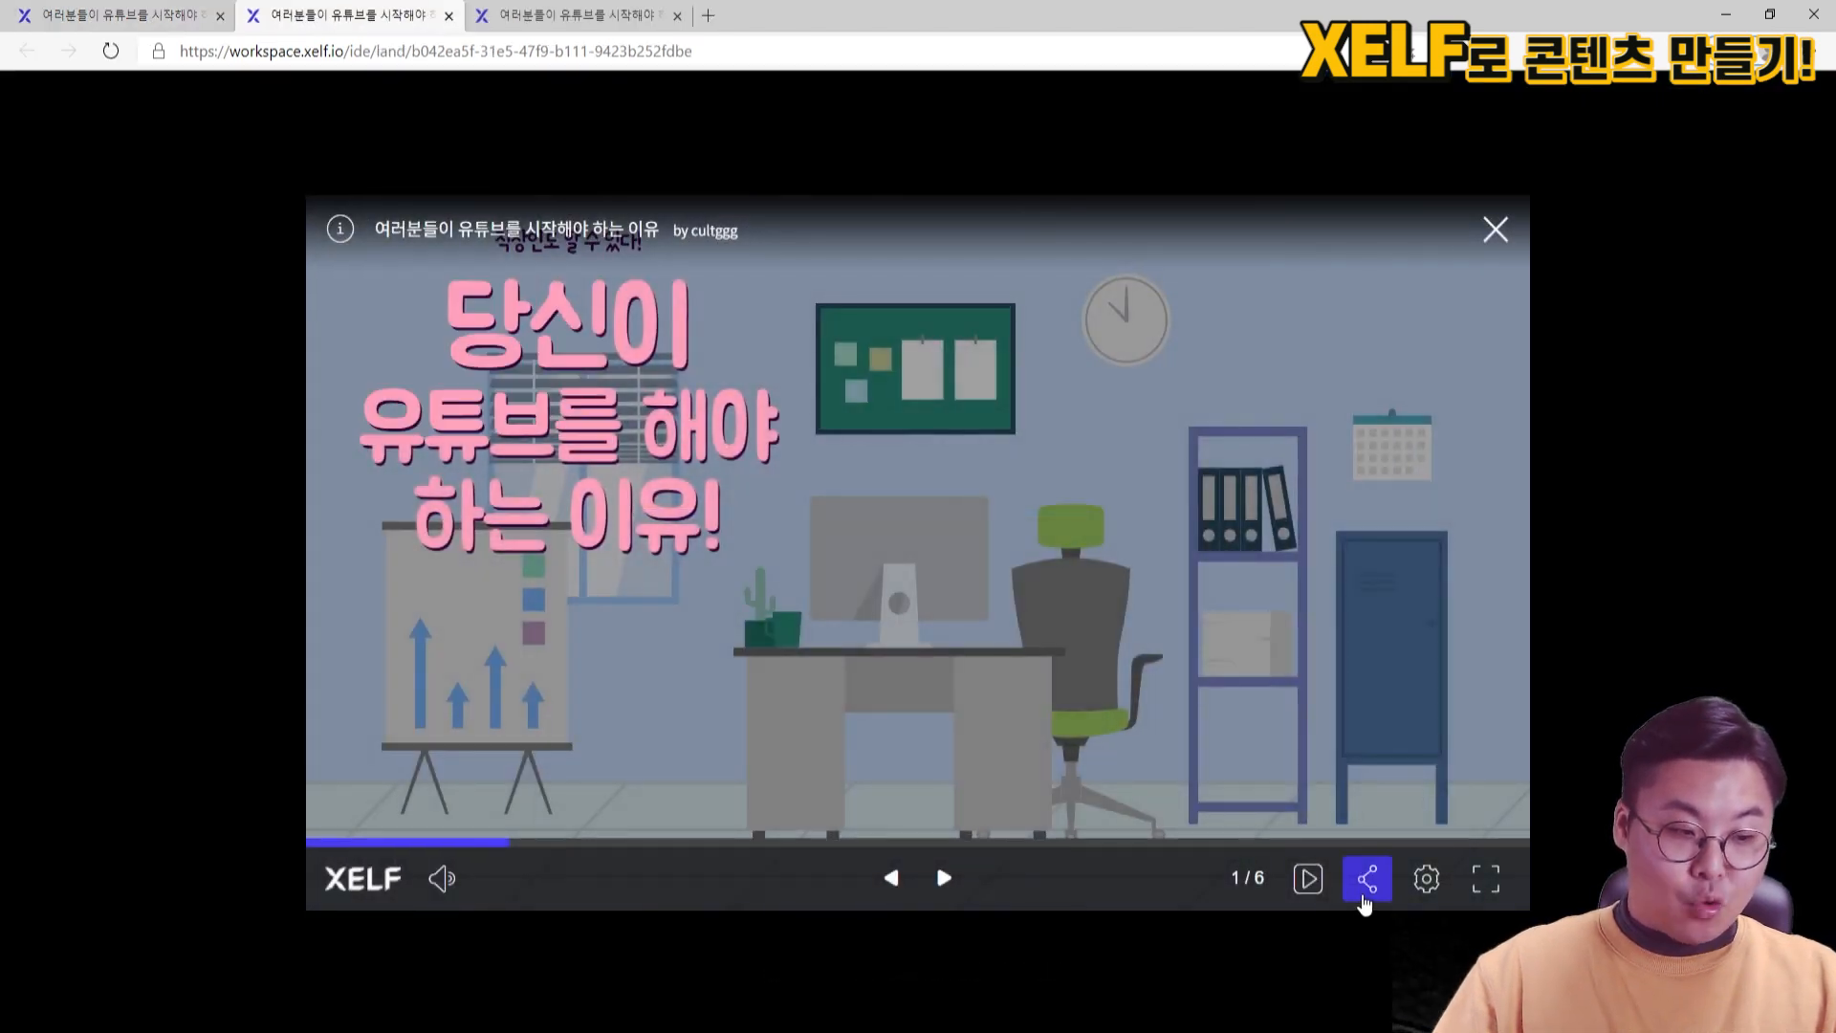
pyautogui.click(1366, 904)
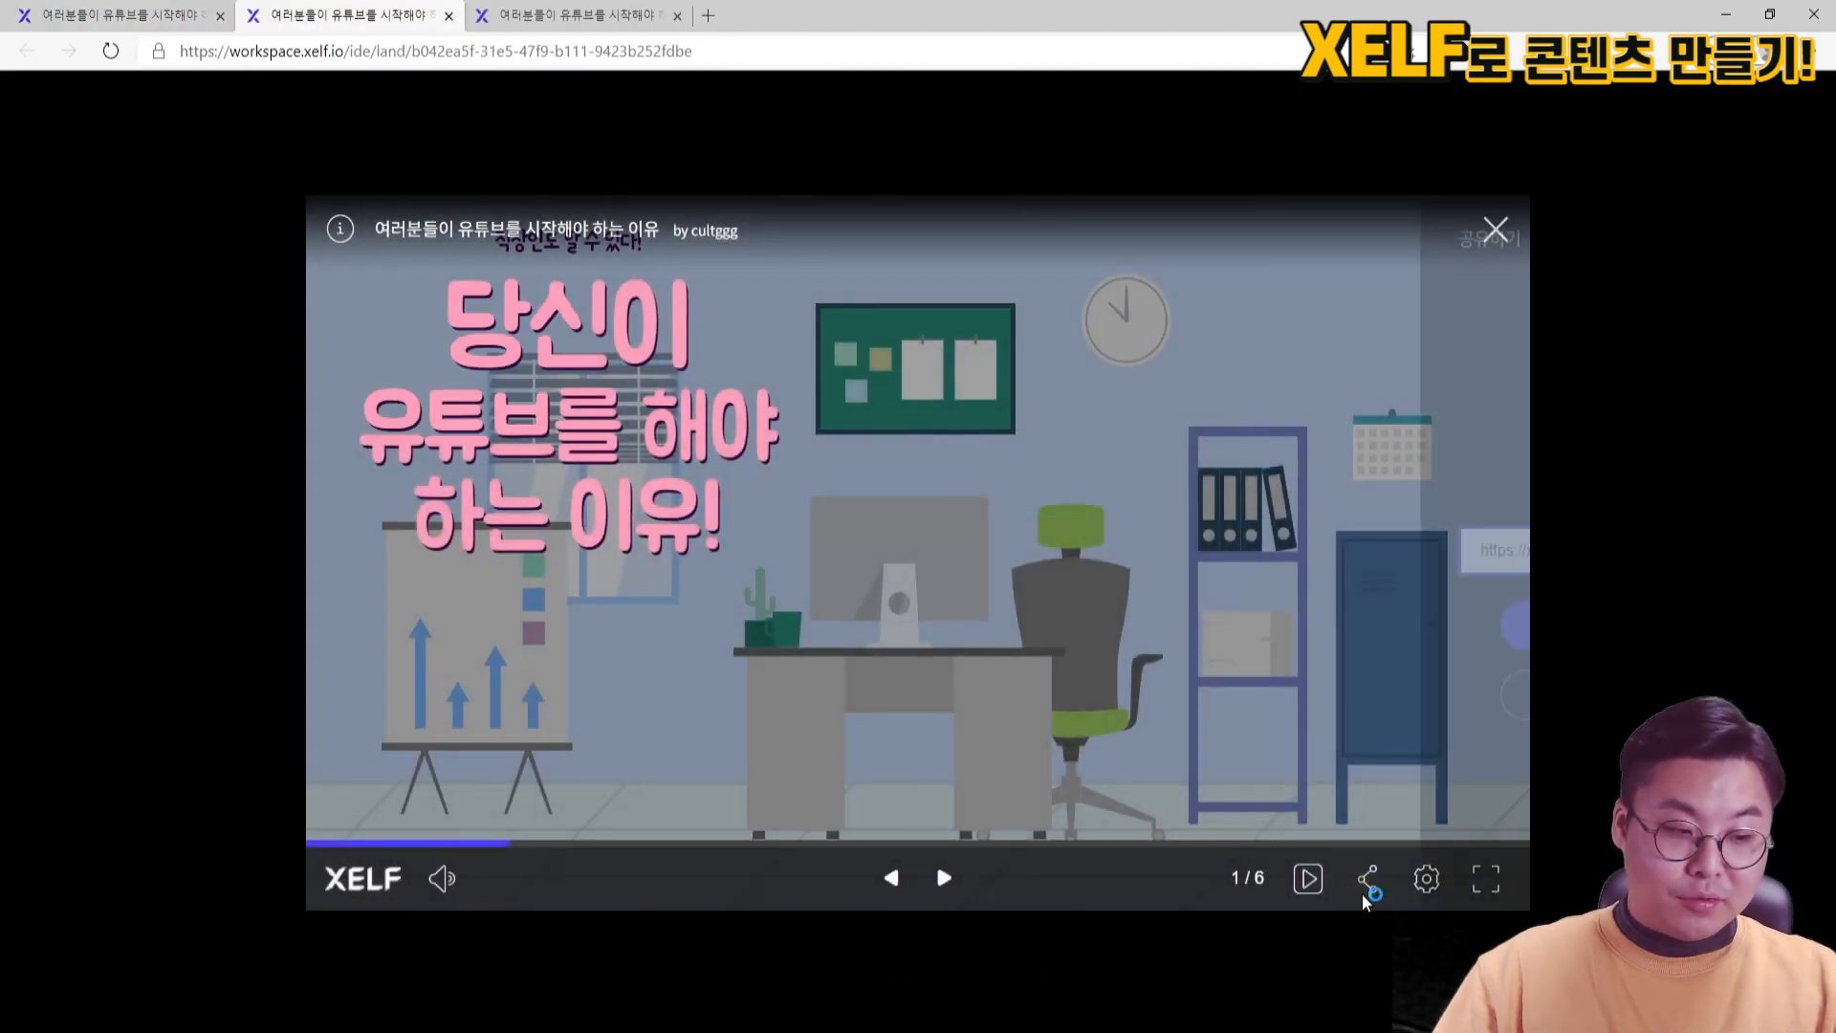
# Copy the content's share link and display its QR code
pyautogui.click(1471, 555)
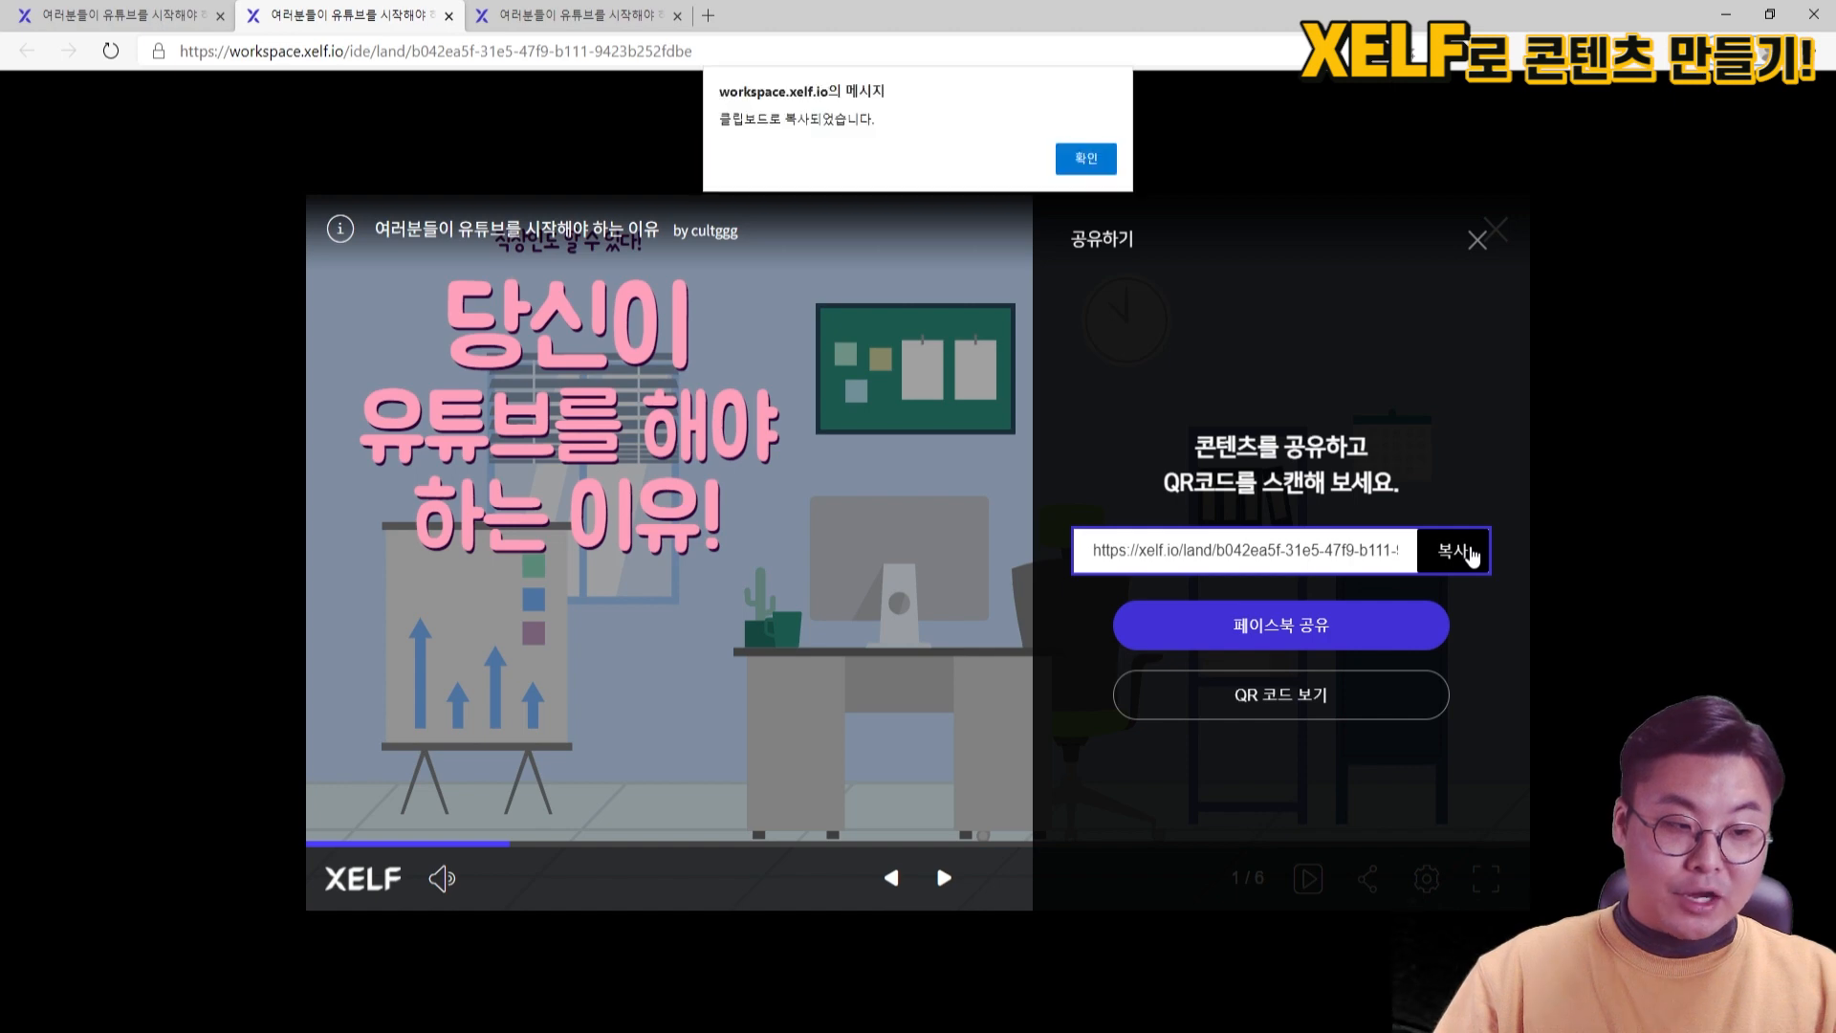
pyautogui.click(1084, 158)
pyautogui.click(1226, 696)
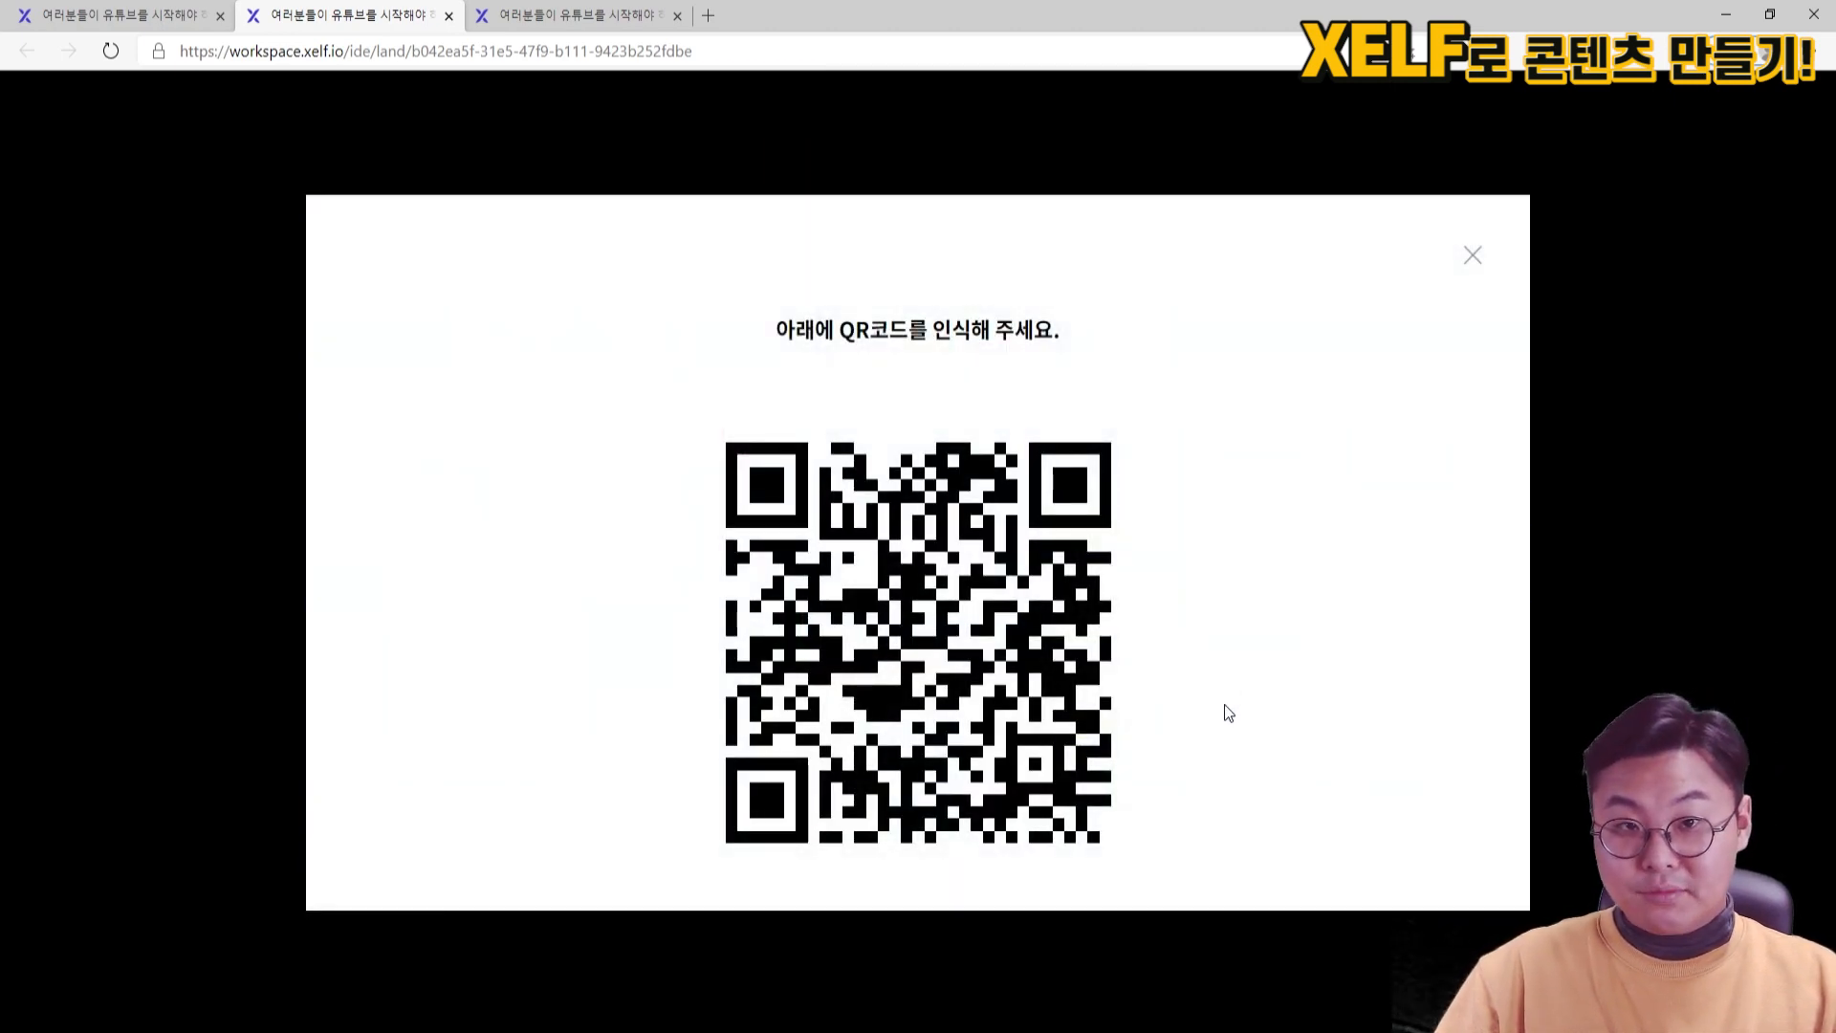
pyautogui.click(1787, 402)
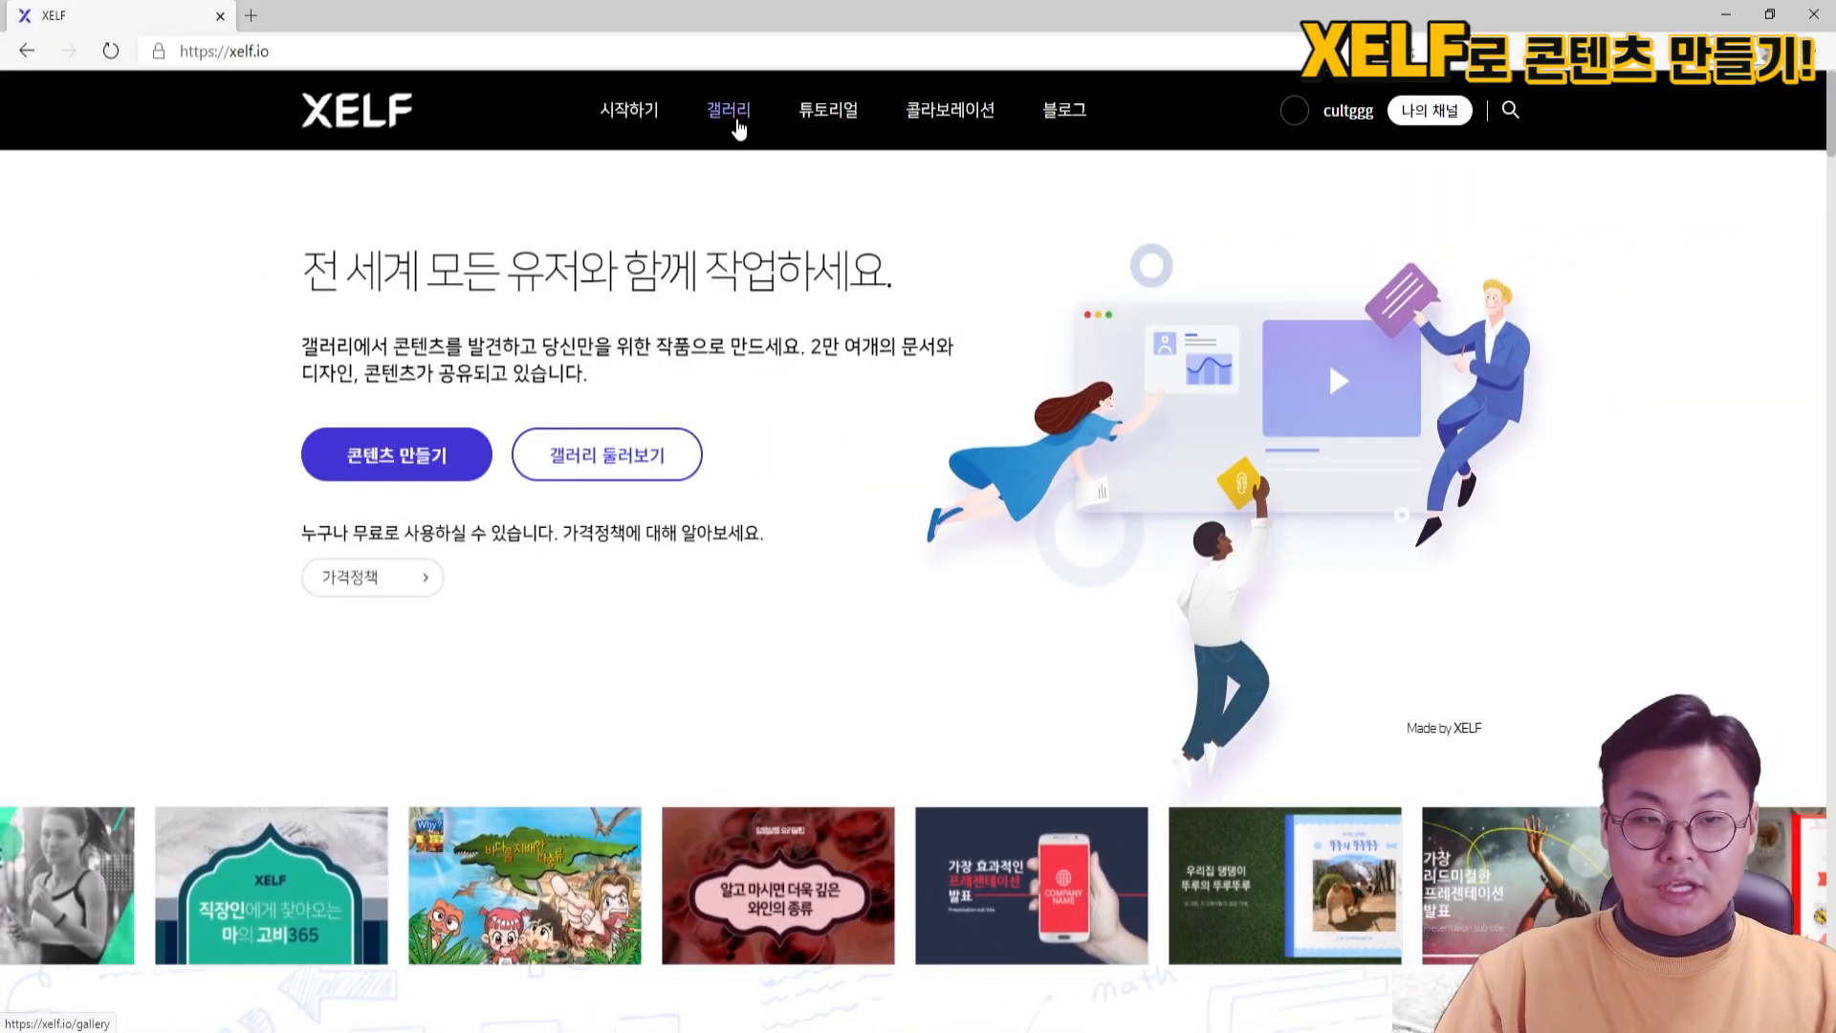
# Browse the XELF gallery and open 가장 리드미컬한 템플릿 from the #템플릿 section
pyautogui.click(738, 125)
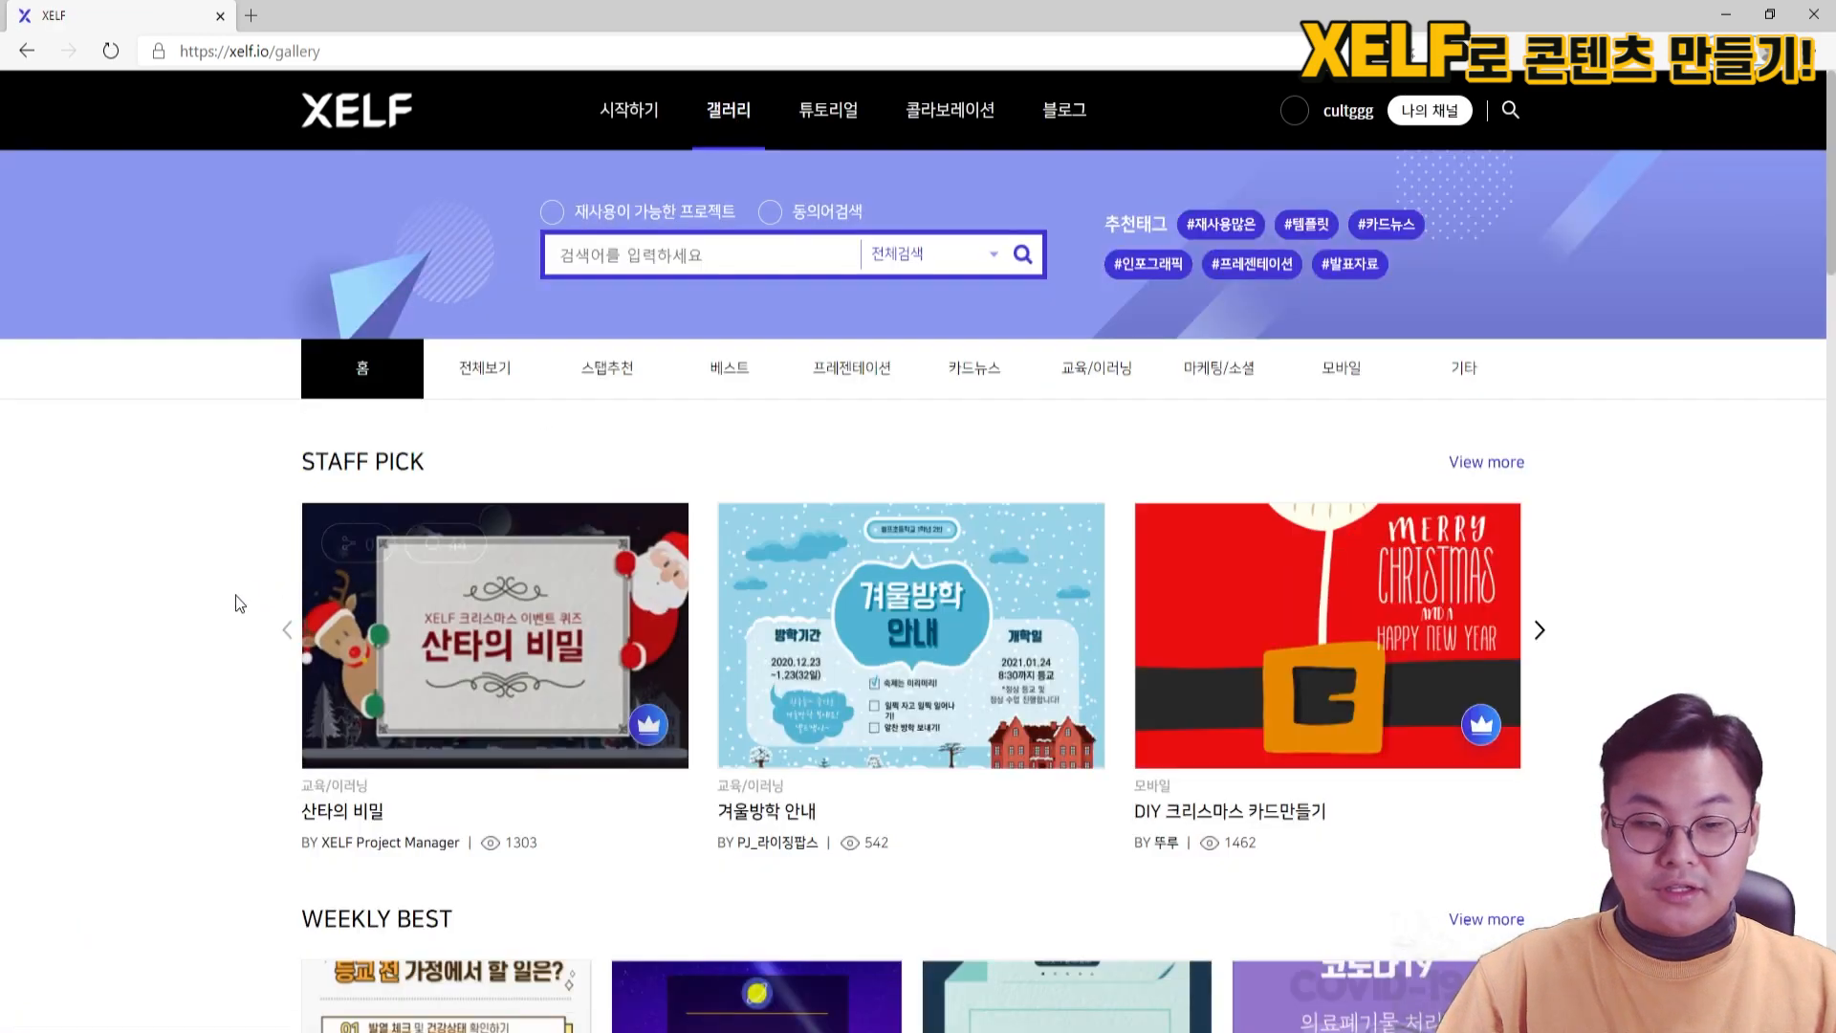
pyautogui.scroll(-6, 220, 612)
pyautogui.scroll(3, 188, 640)
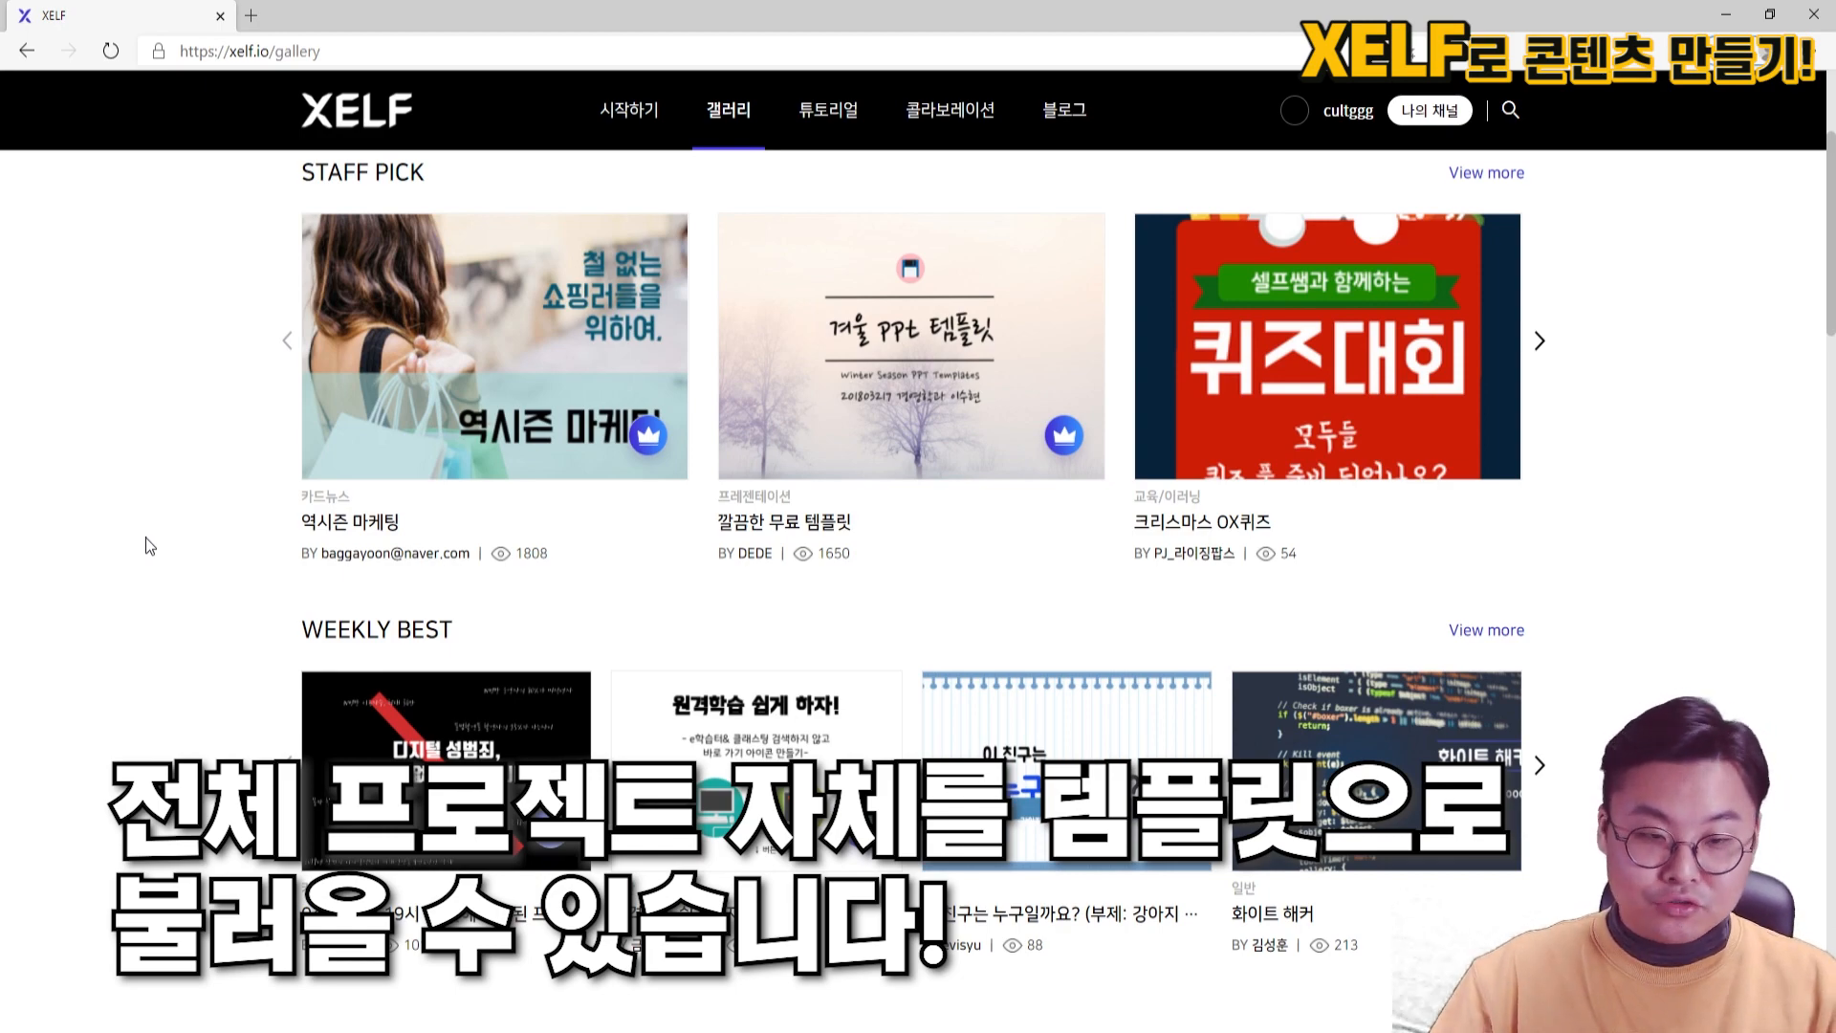
pyautogui.scroll(-10, 237, 426)
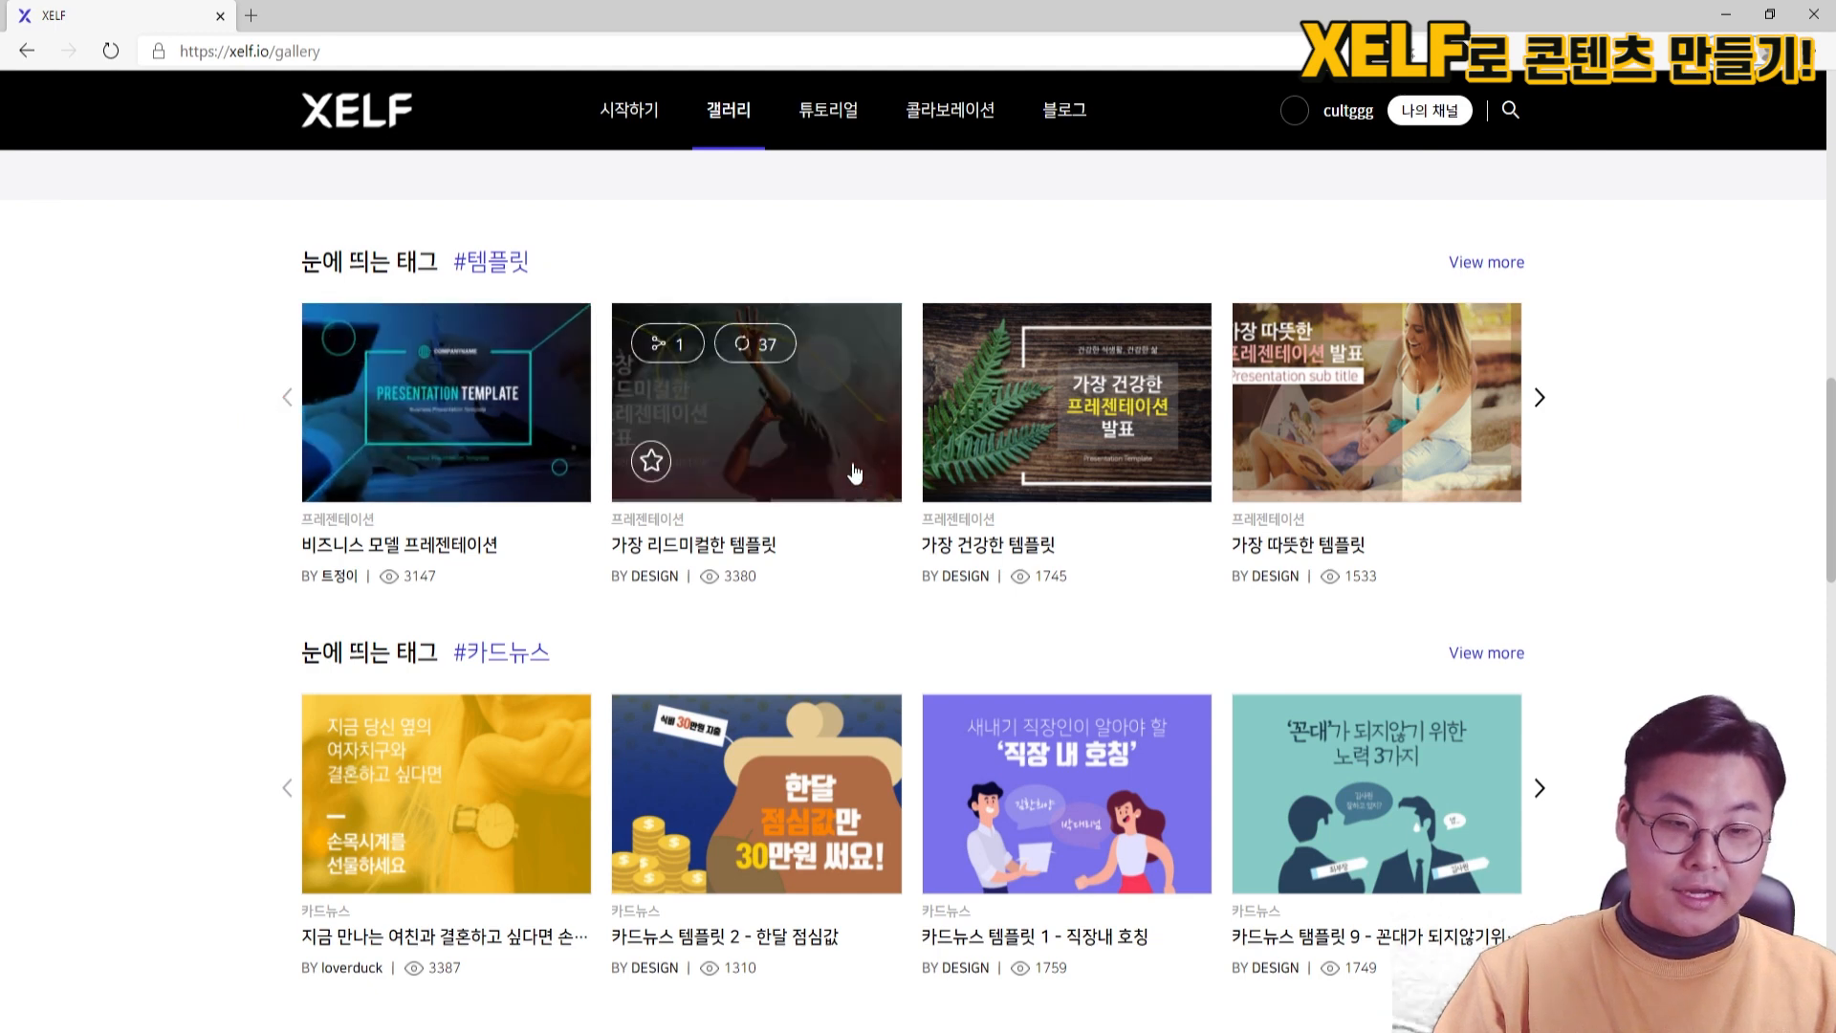
pyautogui.click(760, 560)
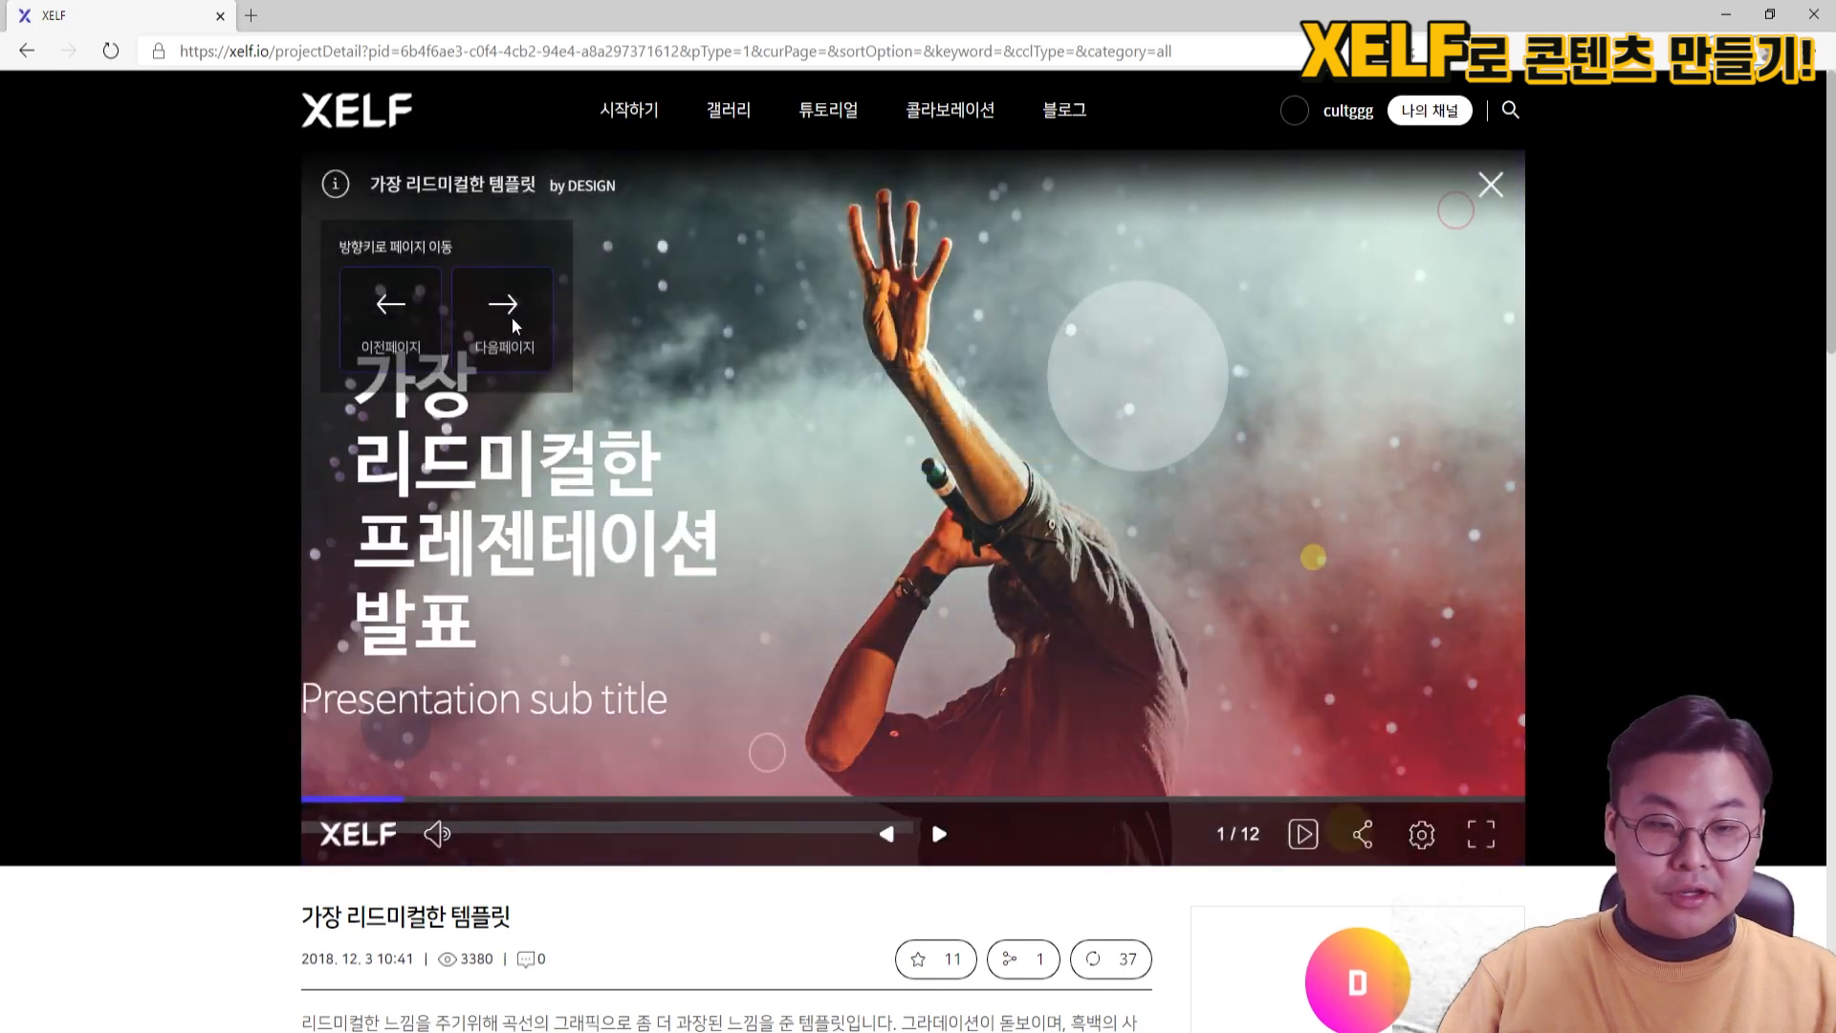
# Page forward through the template's slides to examine their layouts and designs
pyautogui.click(937, 833)
pyautogui.click(938, 833)
pyautogui.click(937, 833)
pyautogui.click(938, 836)
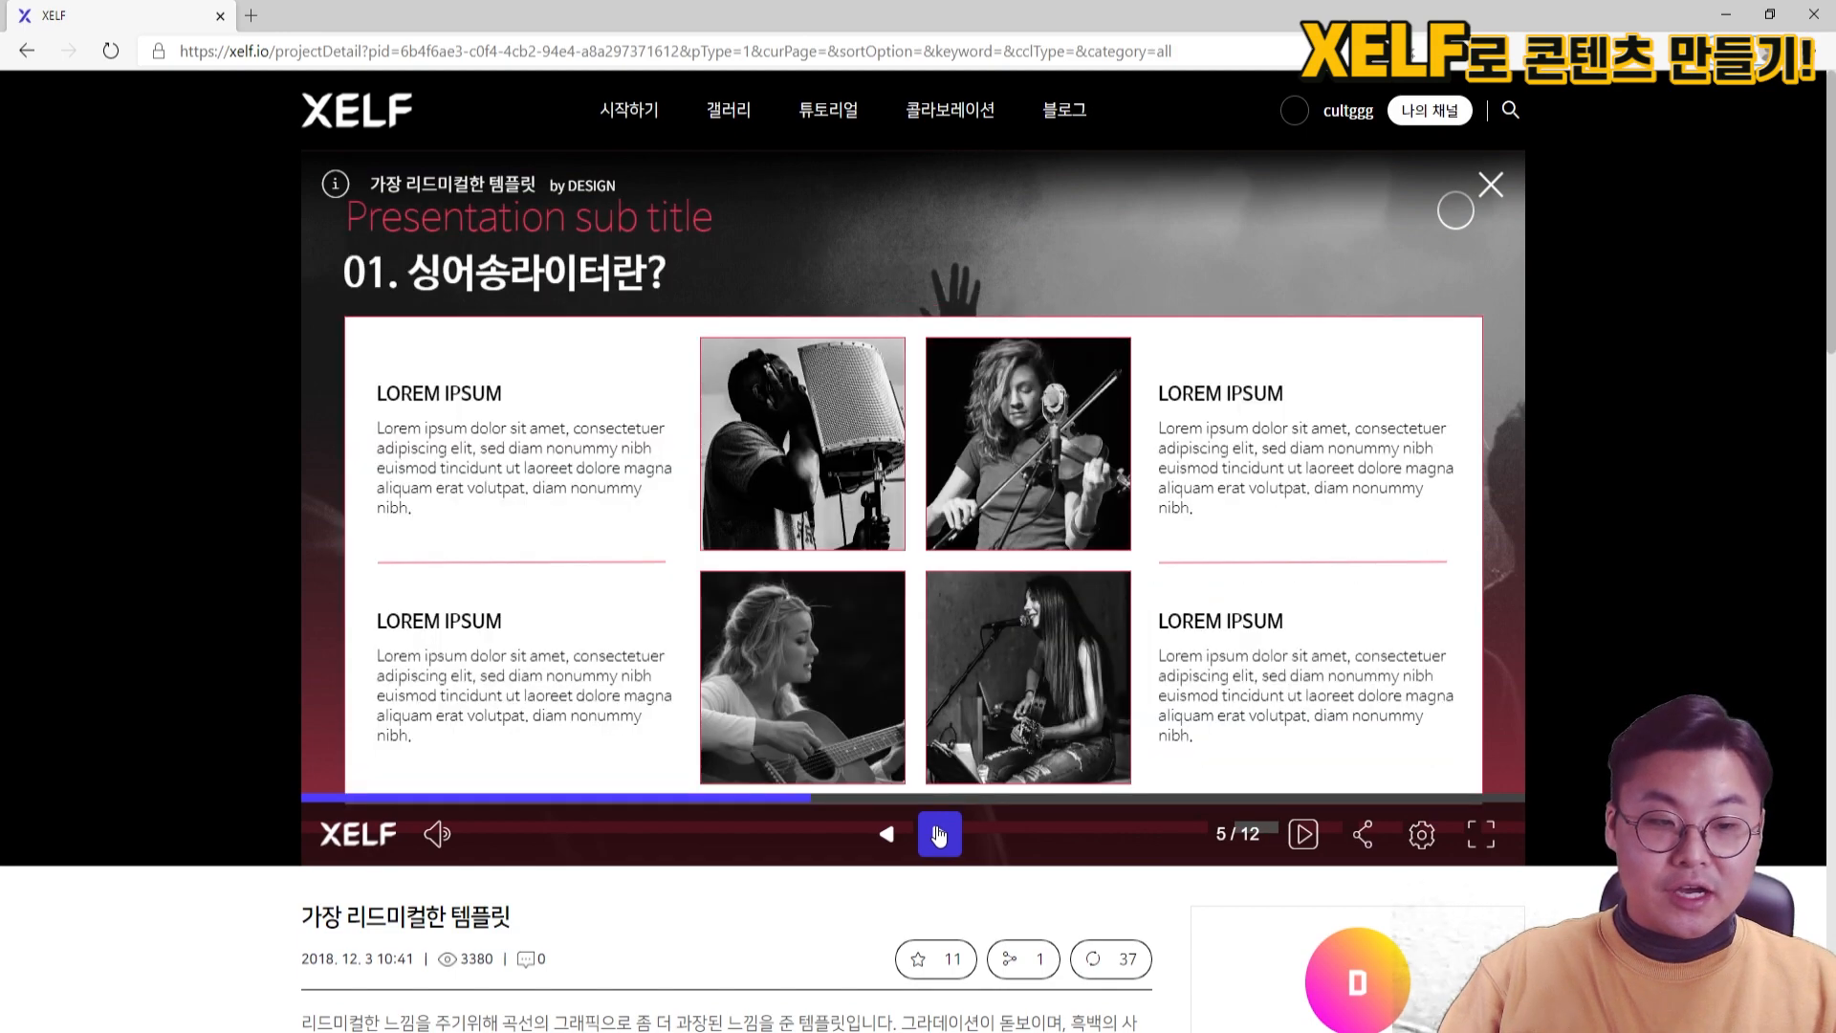
pyautogui.click(938, 836)
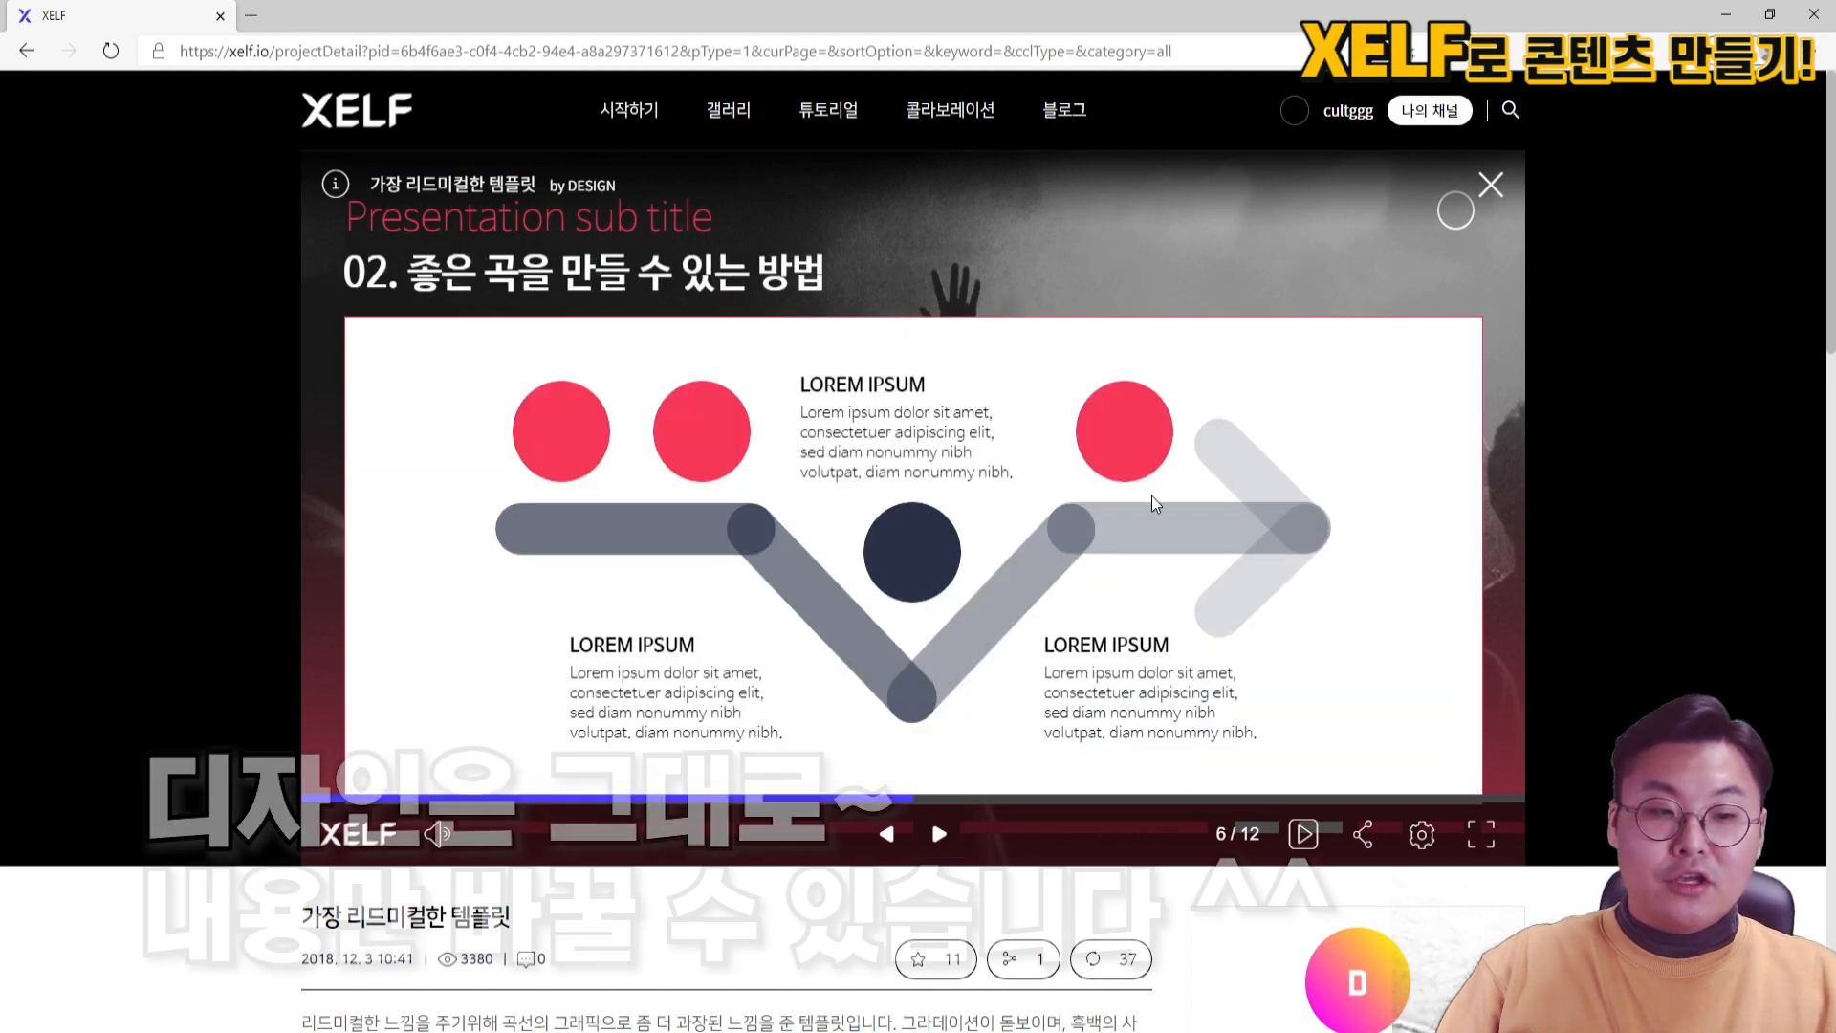
pyautogui.click(939, 838)
pyautogui.click(940, 838)
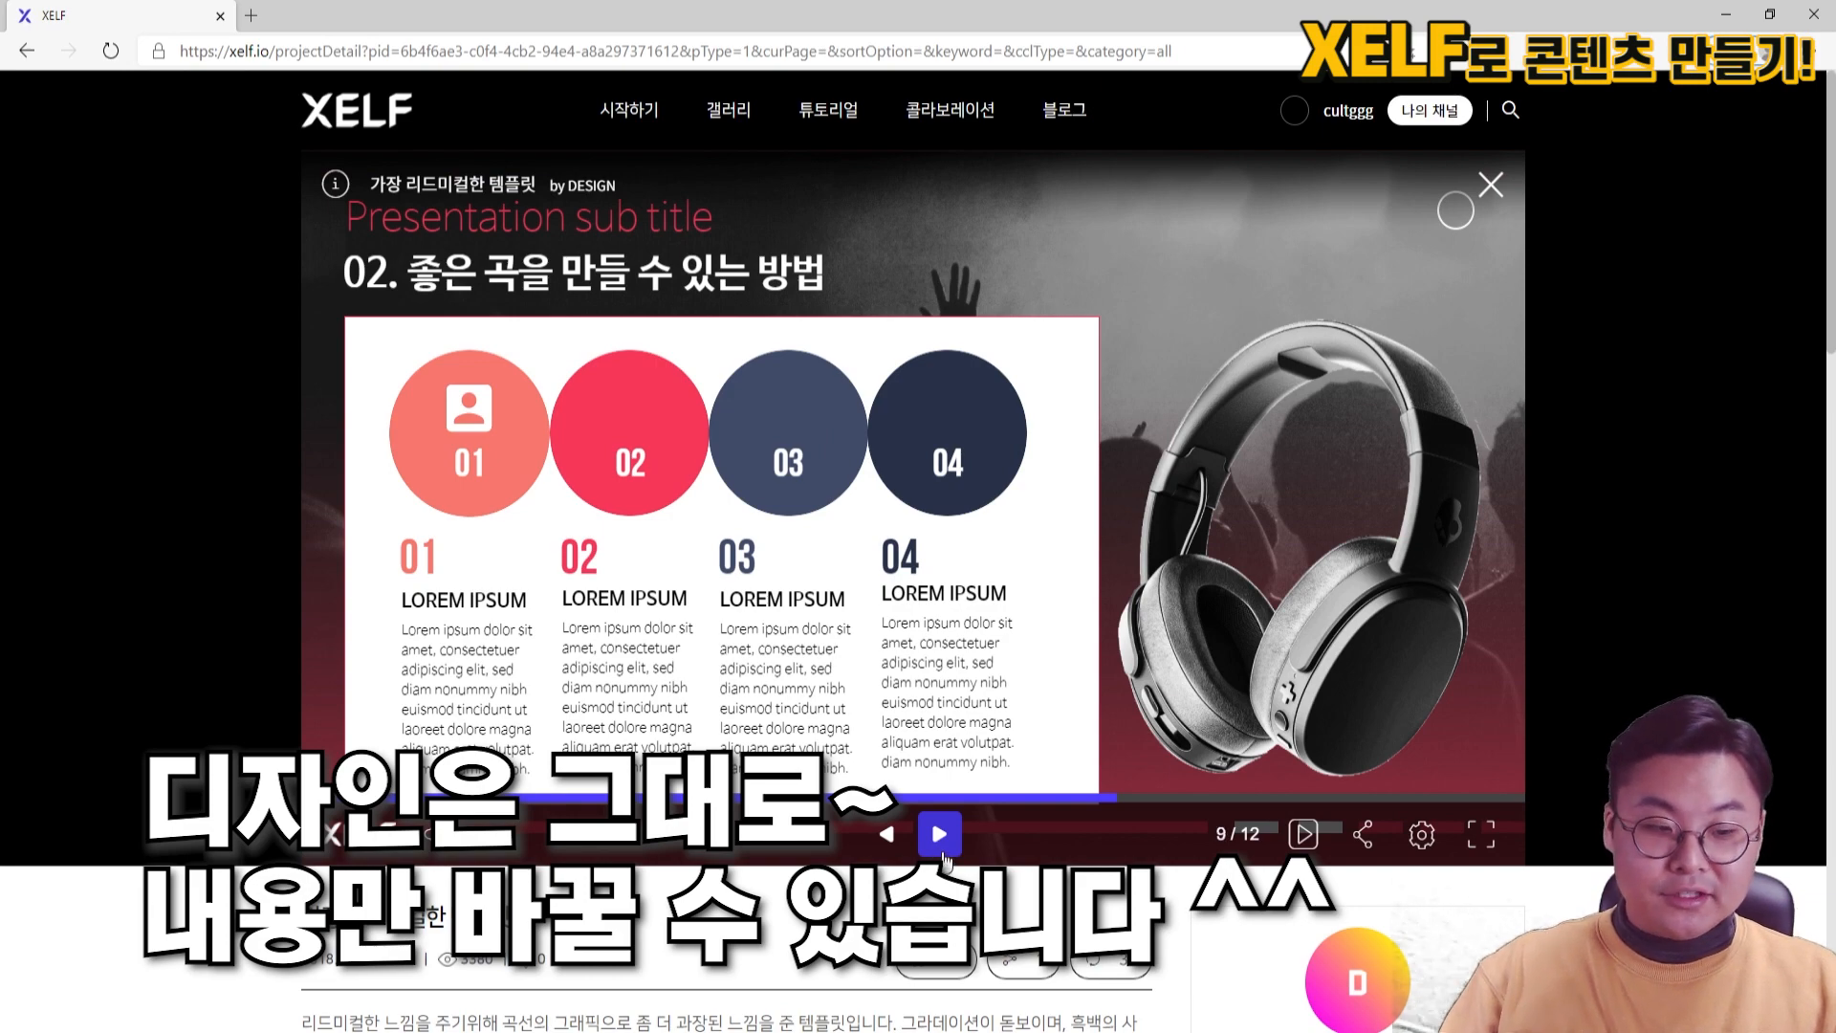
pyautogui.click(941, 845)
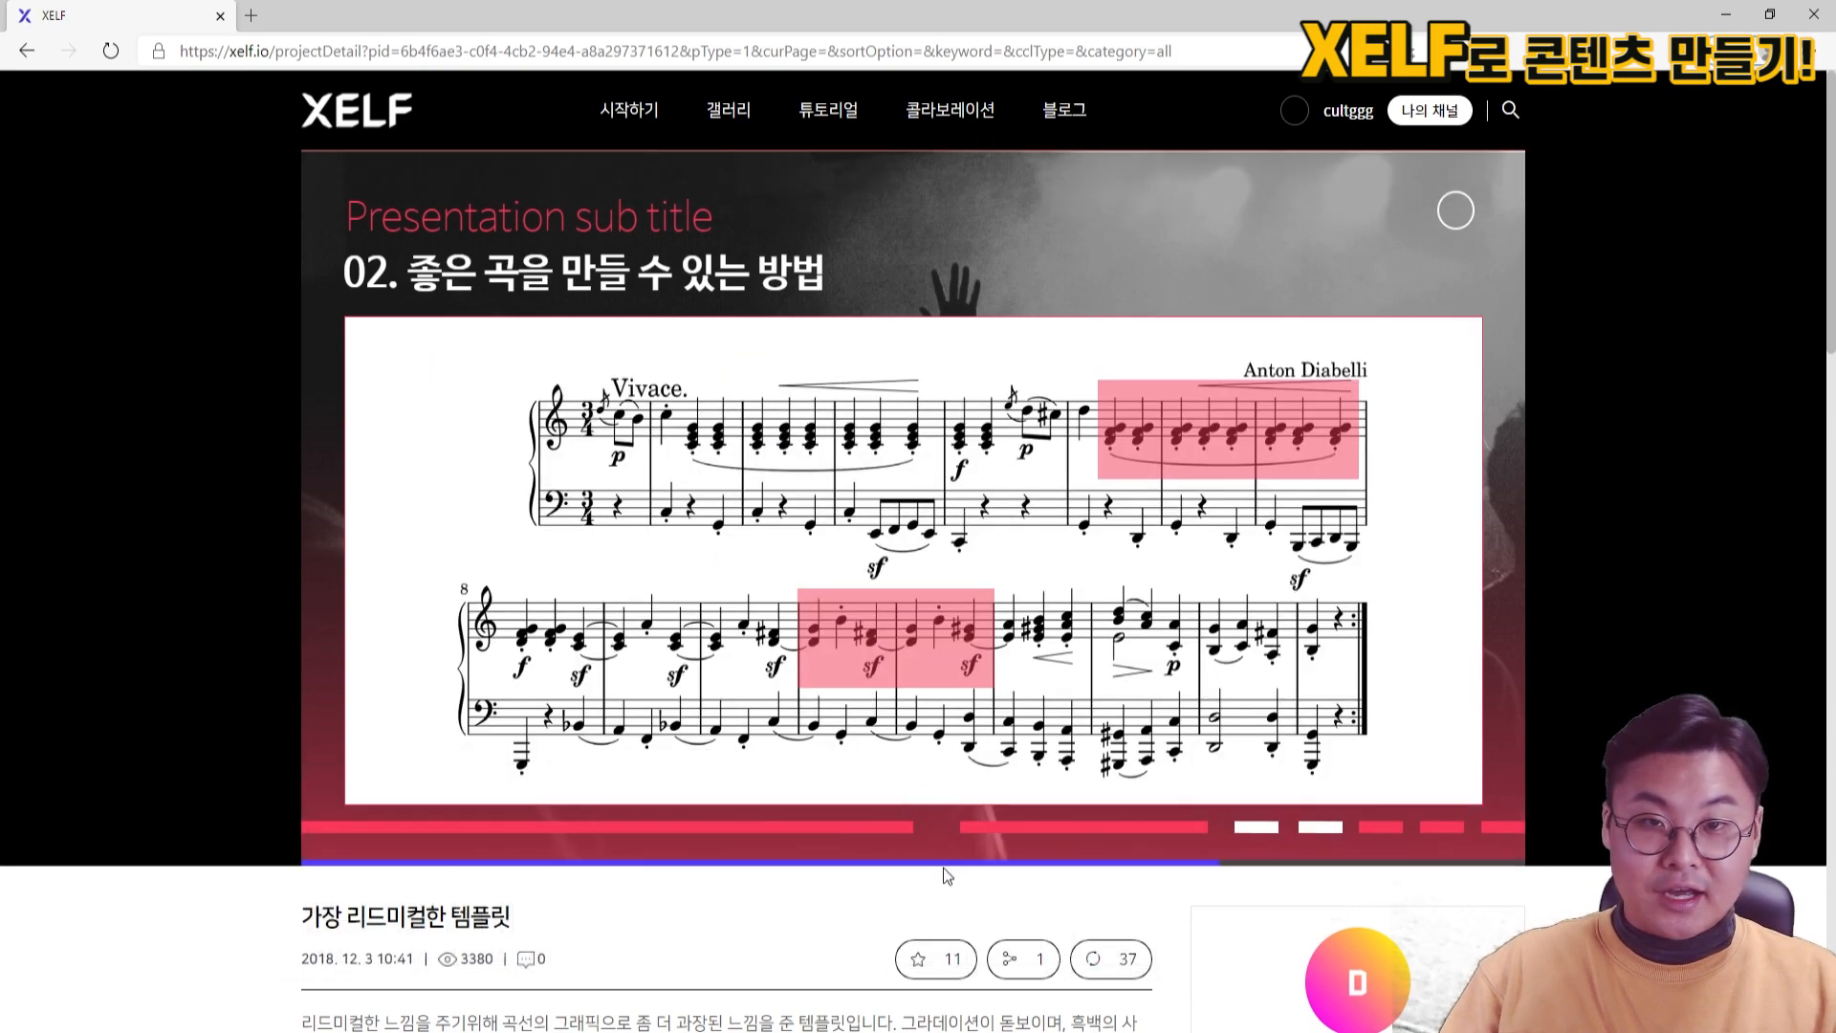
# Reuse the gallery template as a new project named 새로운 콘텐츠
pyautogui.scroll(-3, 943, 868)
pyautogui.scroll(3, 939, 824)
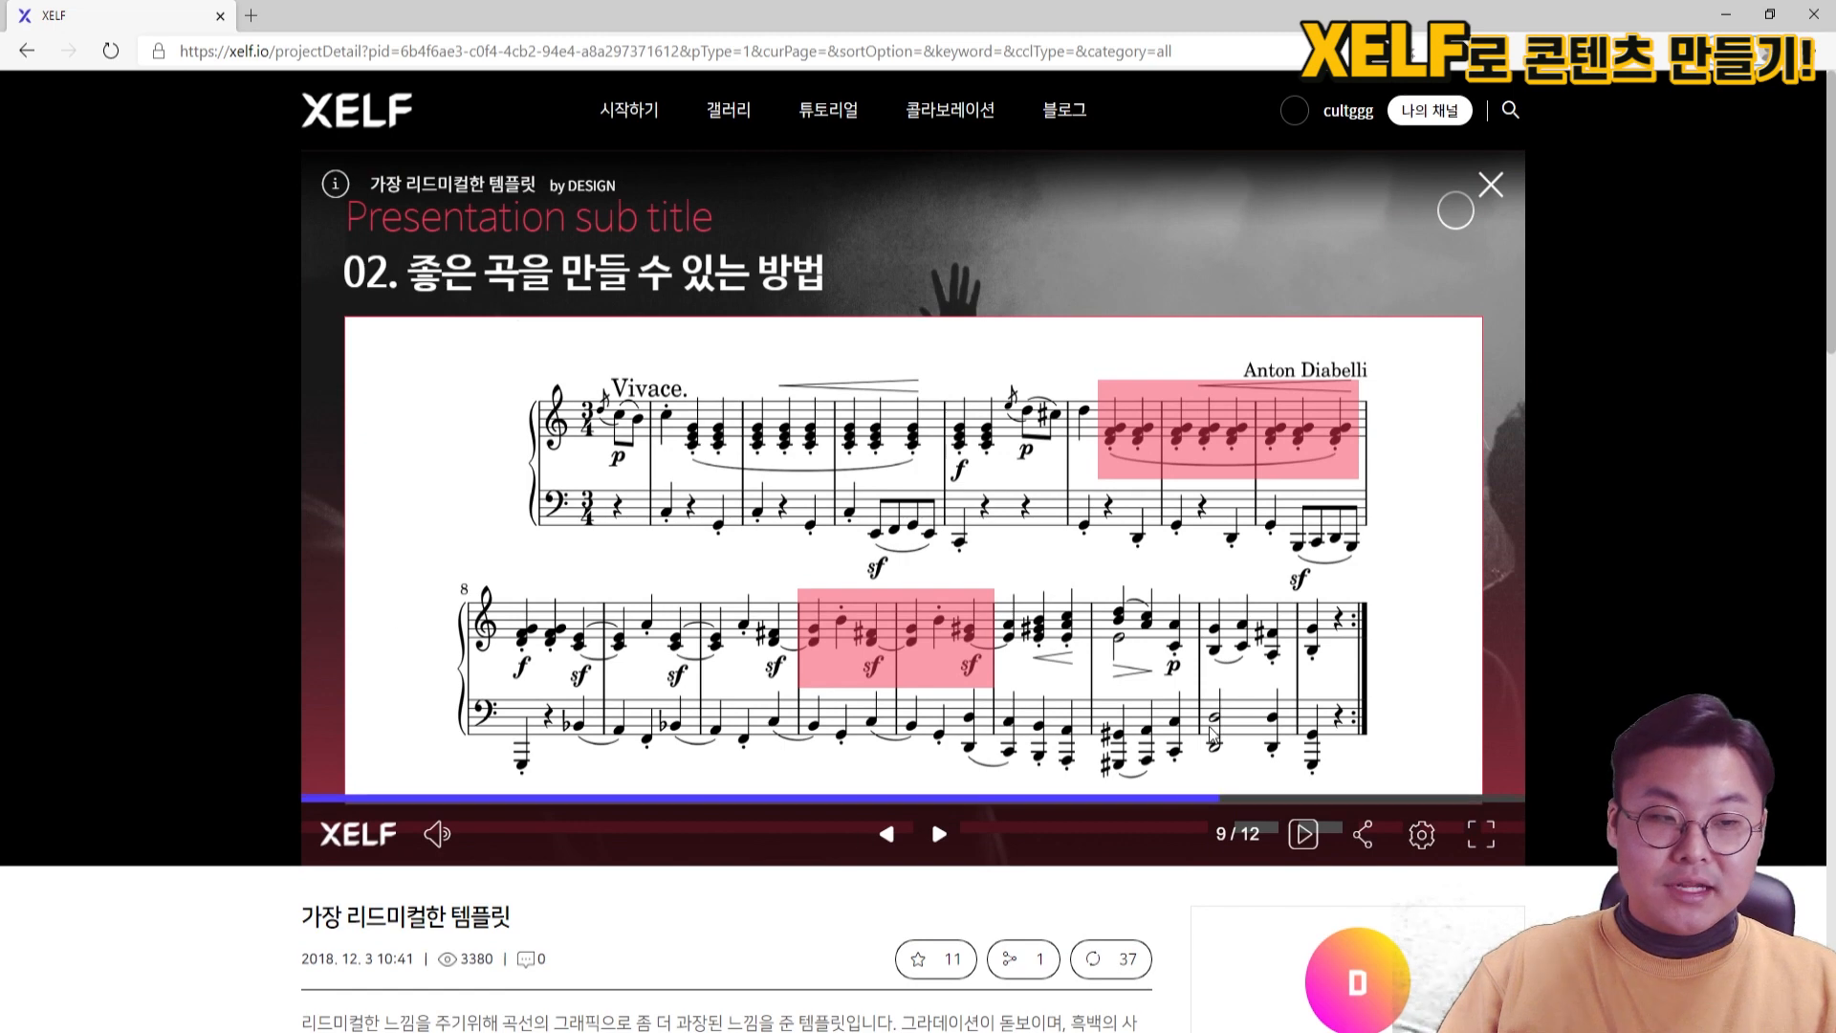
pyautogui.scroll(-3, 1151, 656)
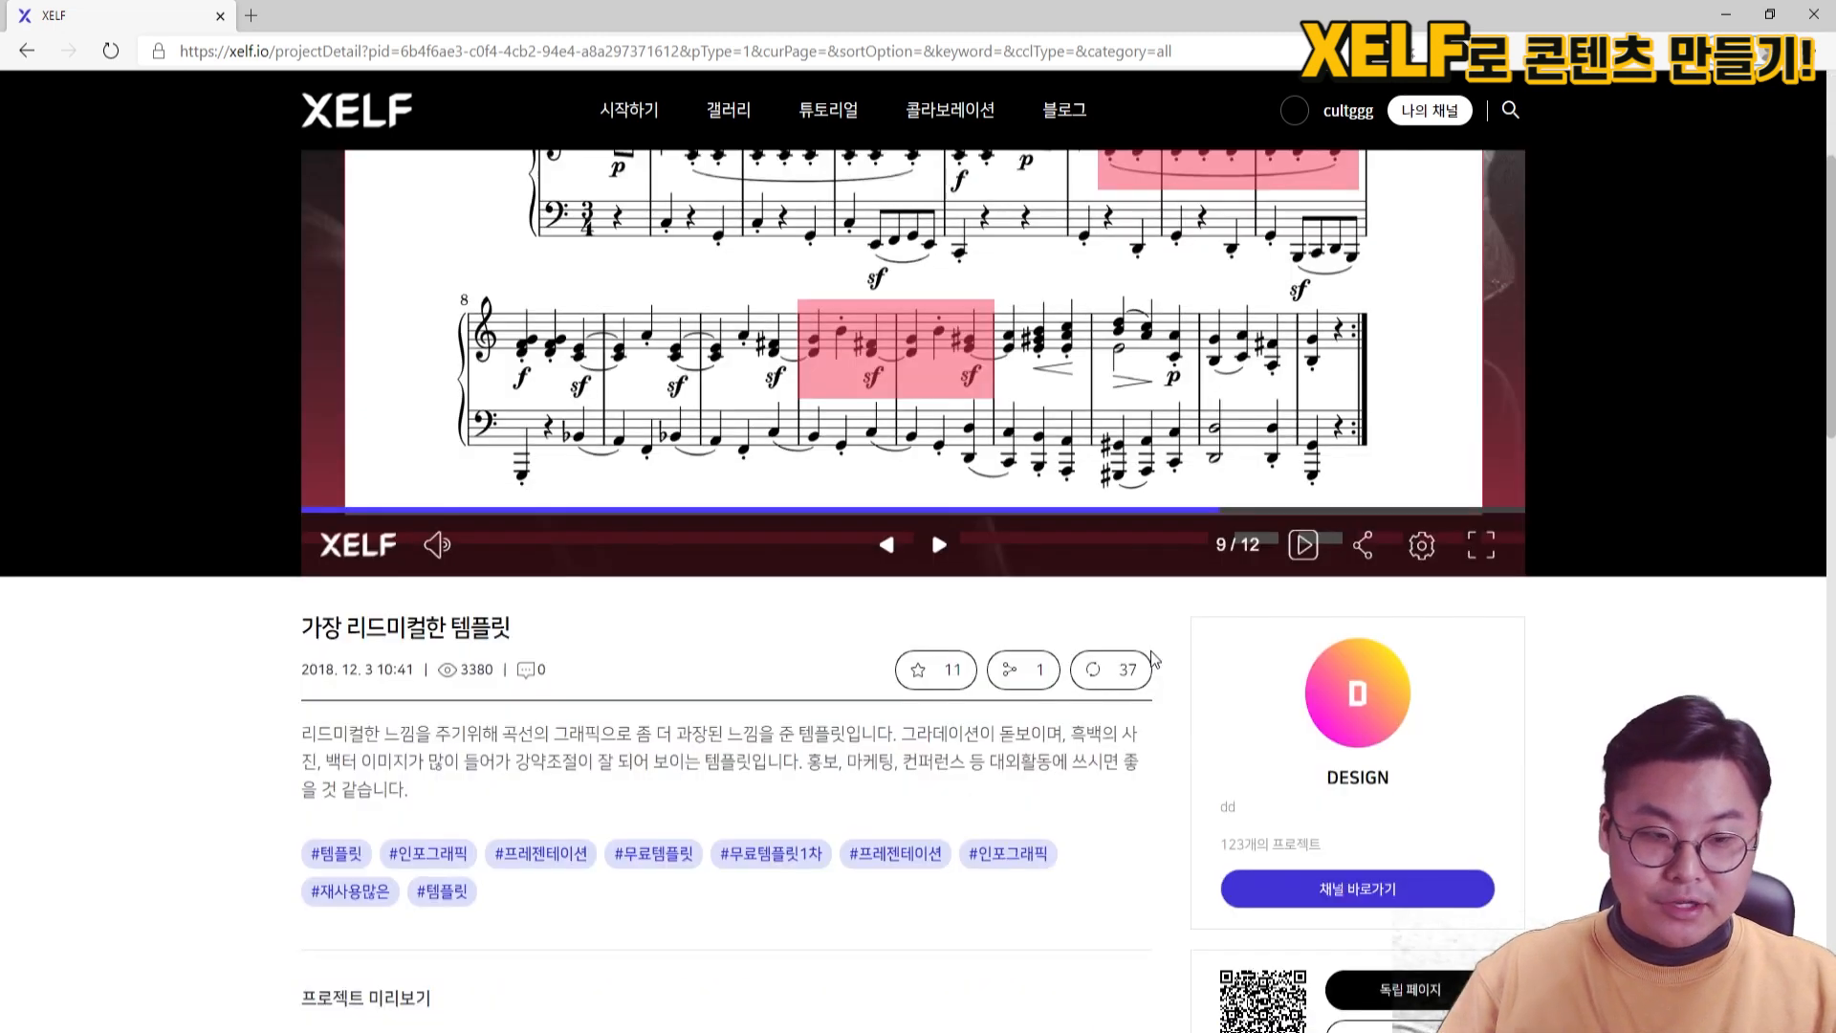
pyautogui.click(1109, 679)
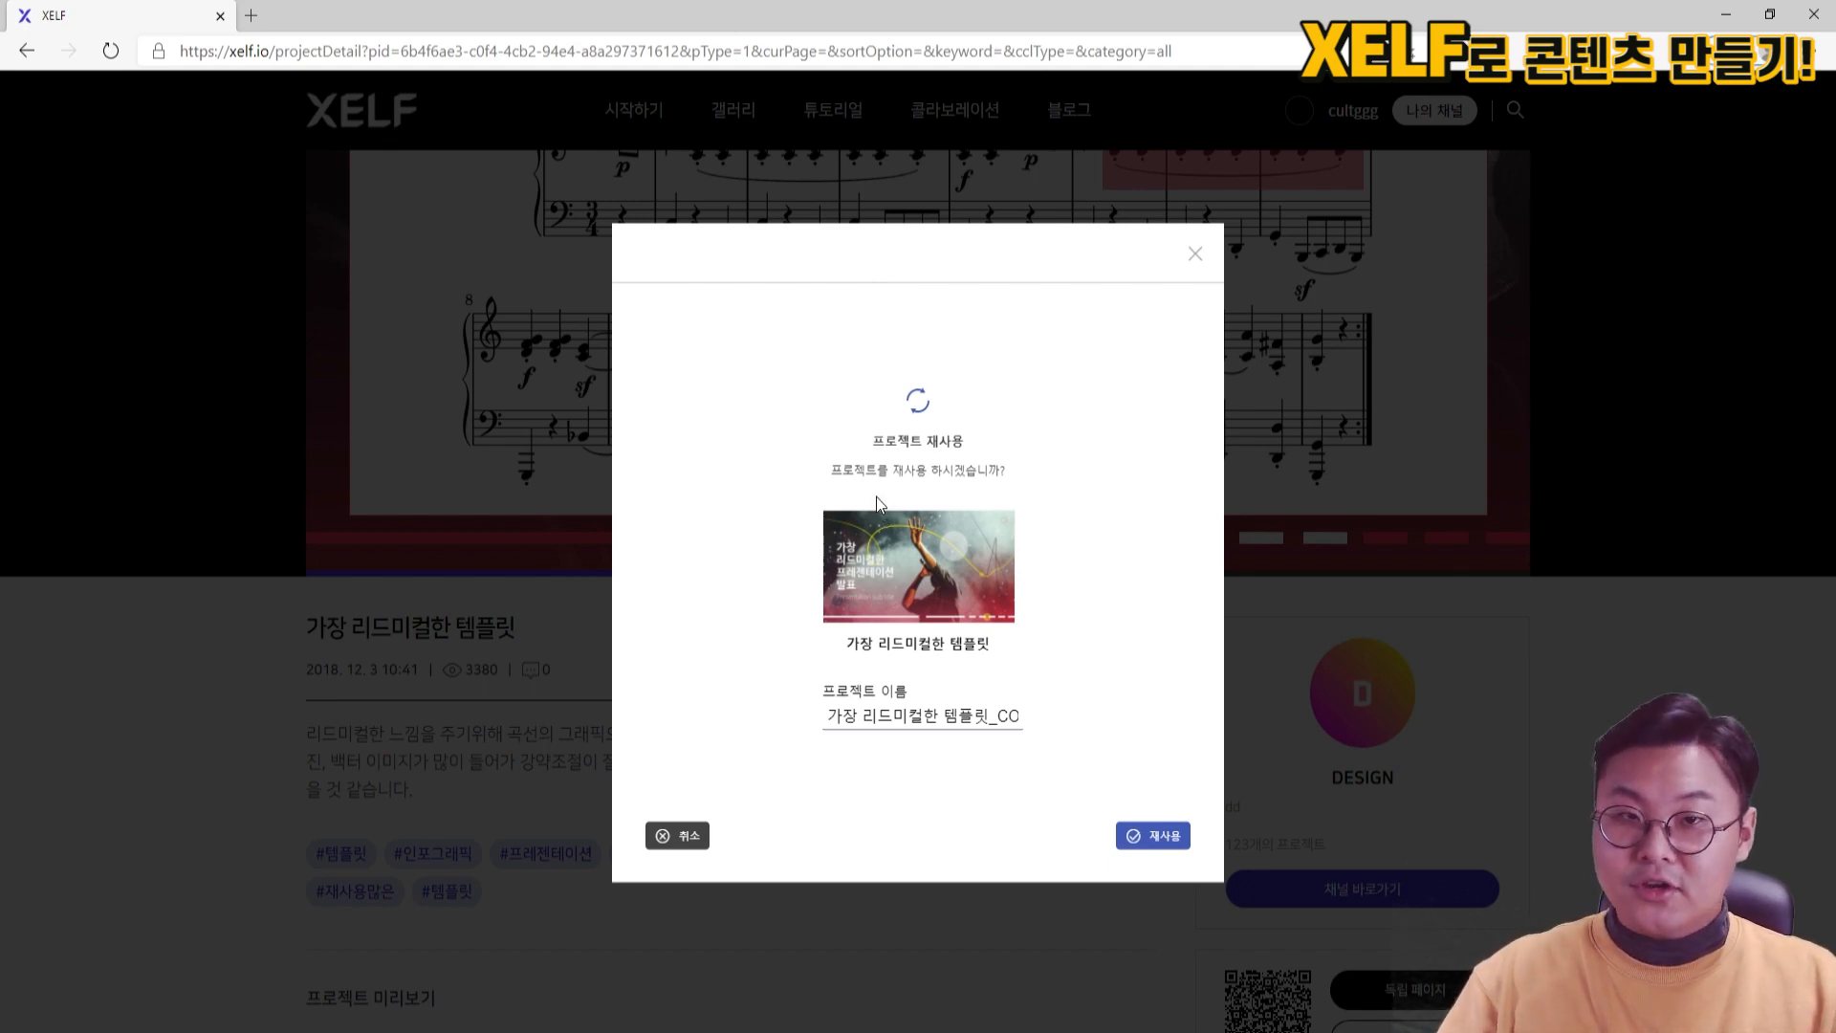
pyautogui.doubleClick(980, 717)
pyautogui.tripleClick(981, 717)
pyautogui.press('BackSpace')
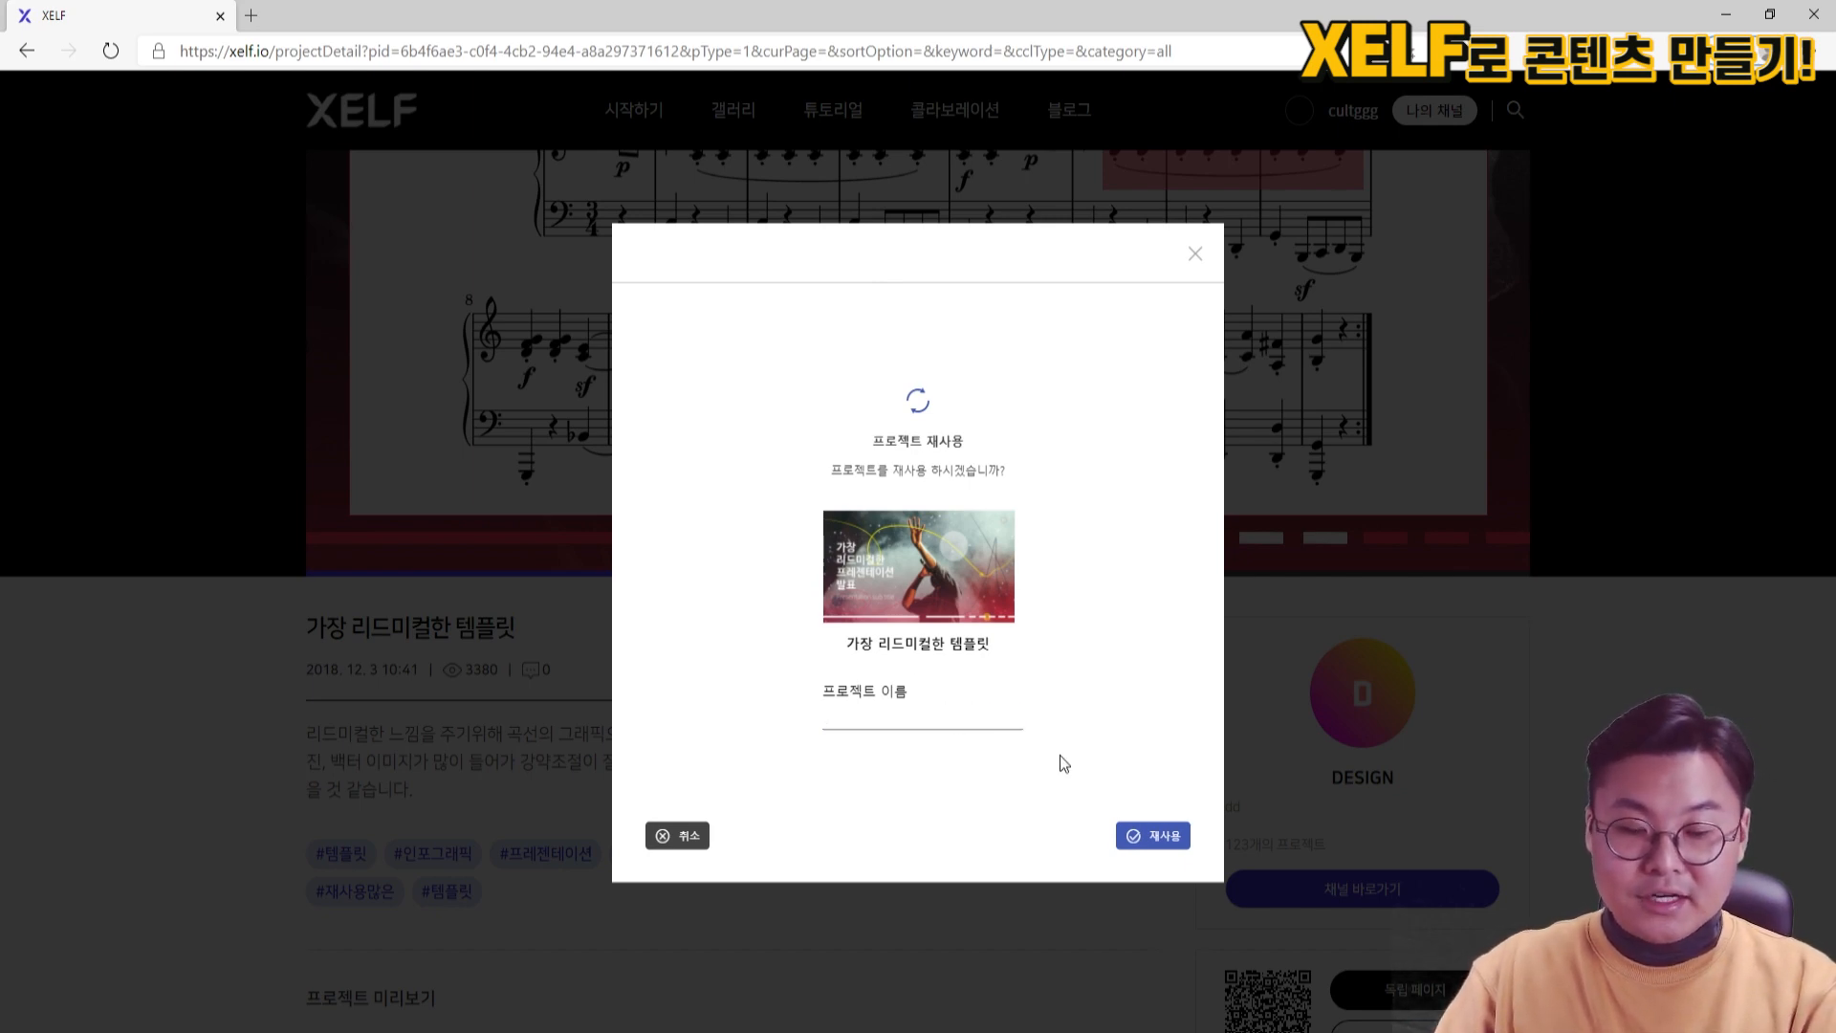
pyautogui.write('새로')
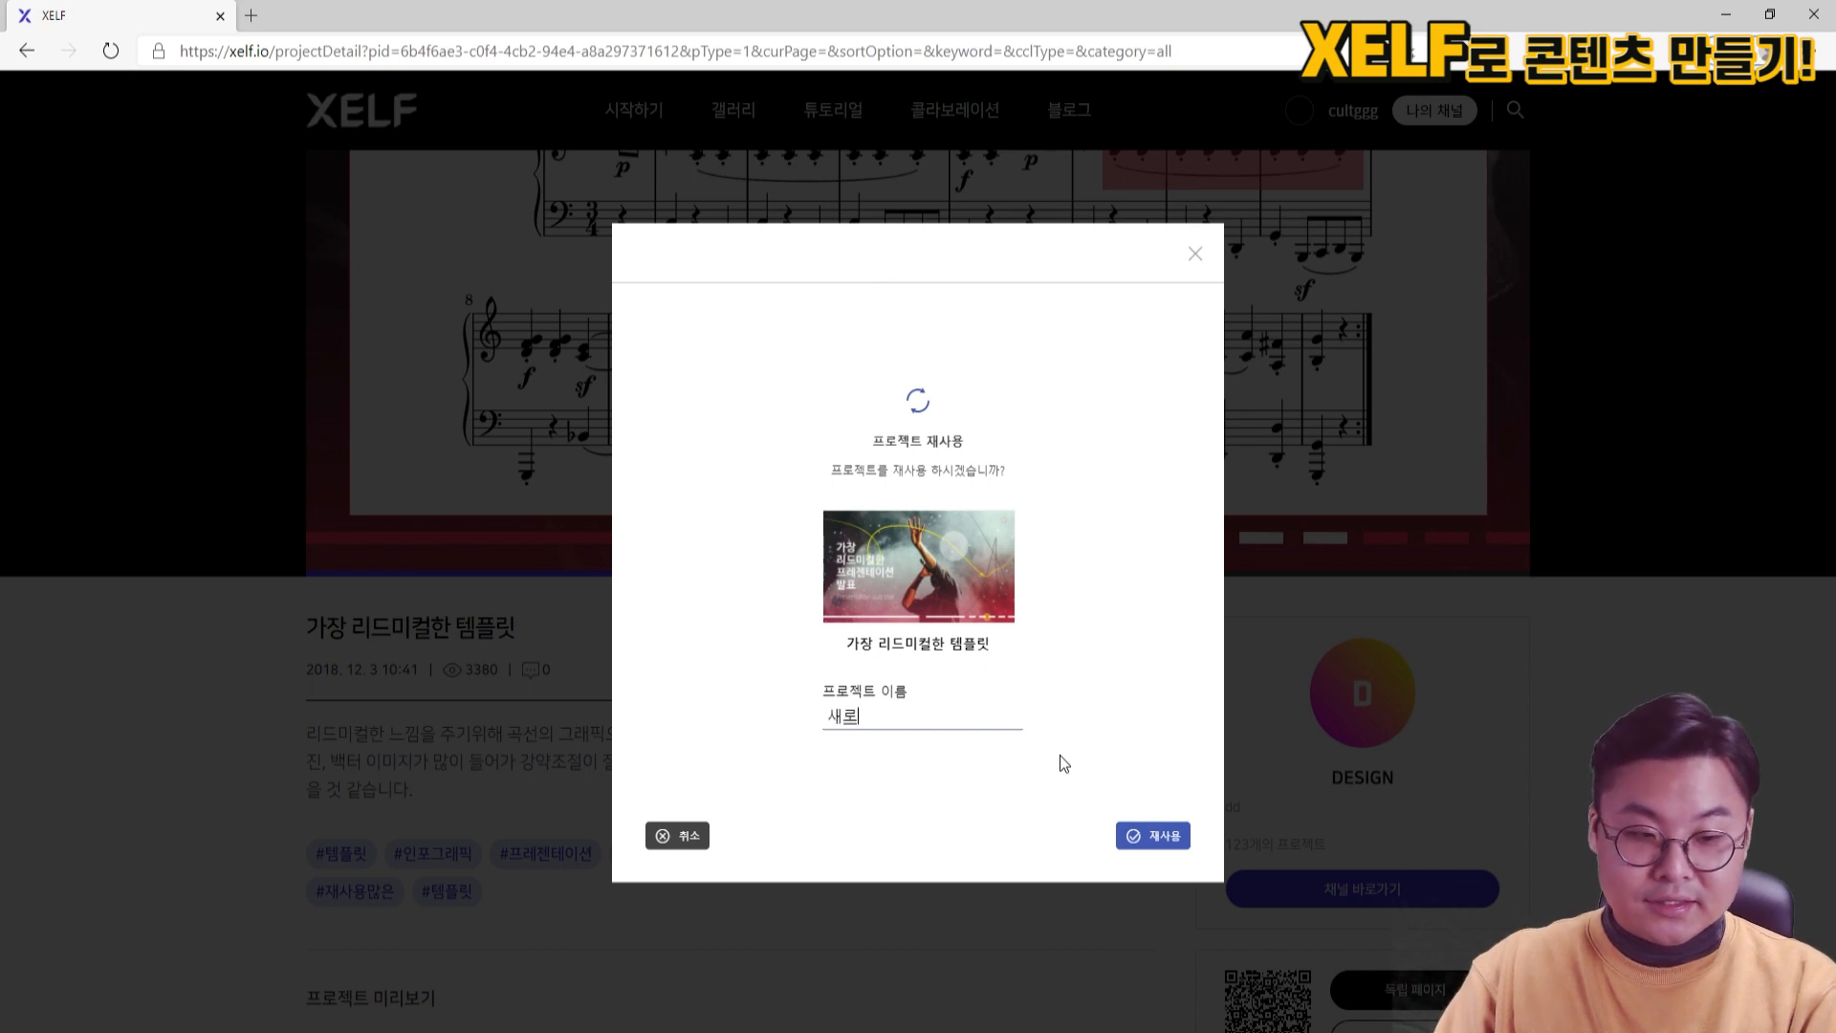
pyautogui.write('운 콘텐츠')
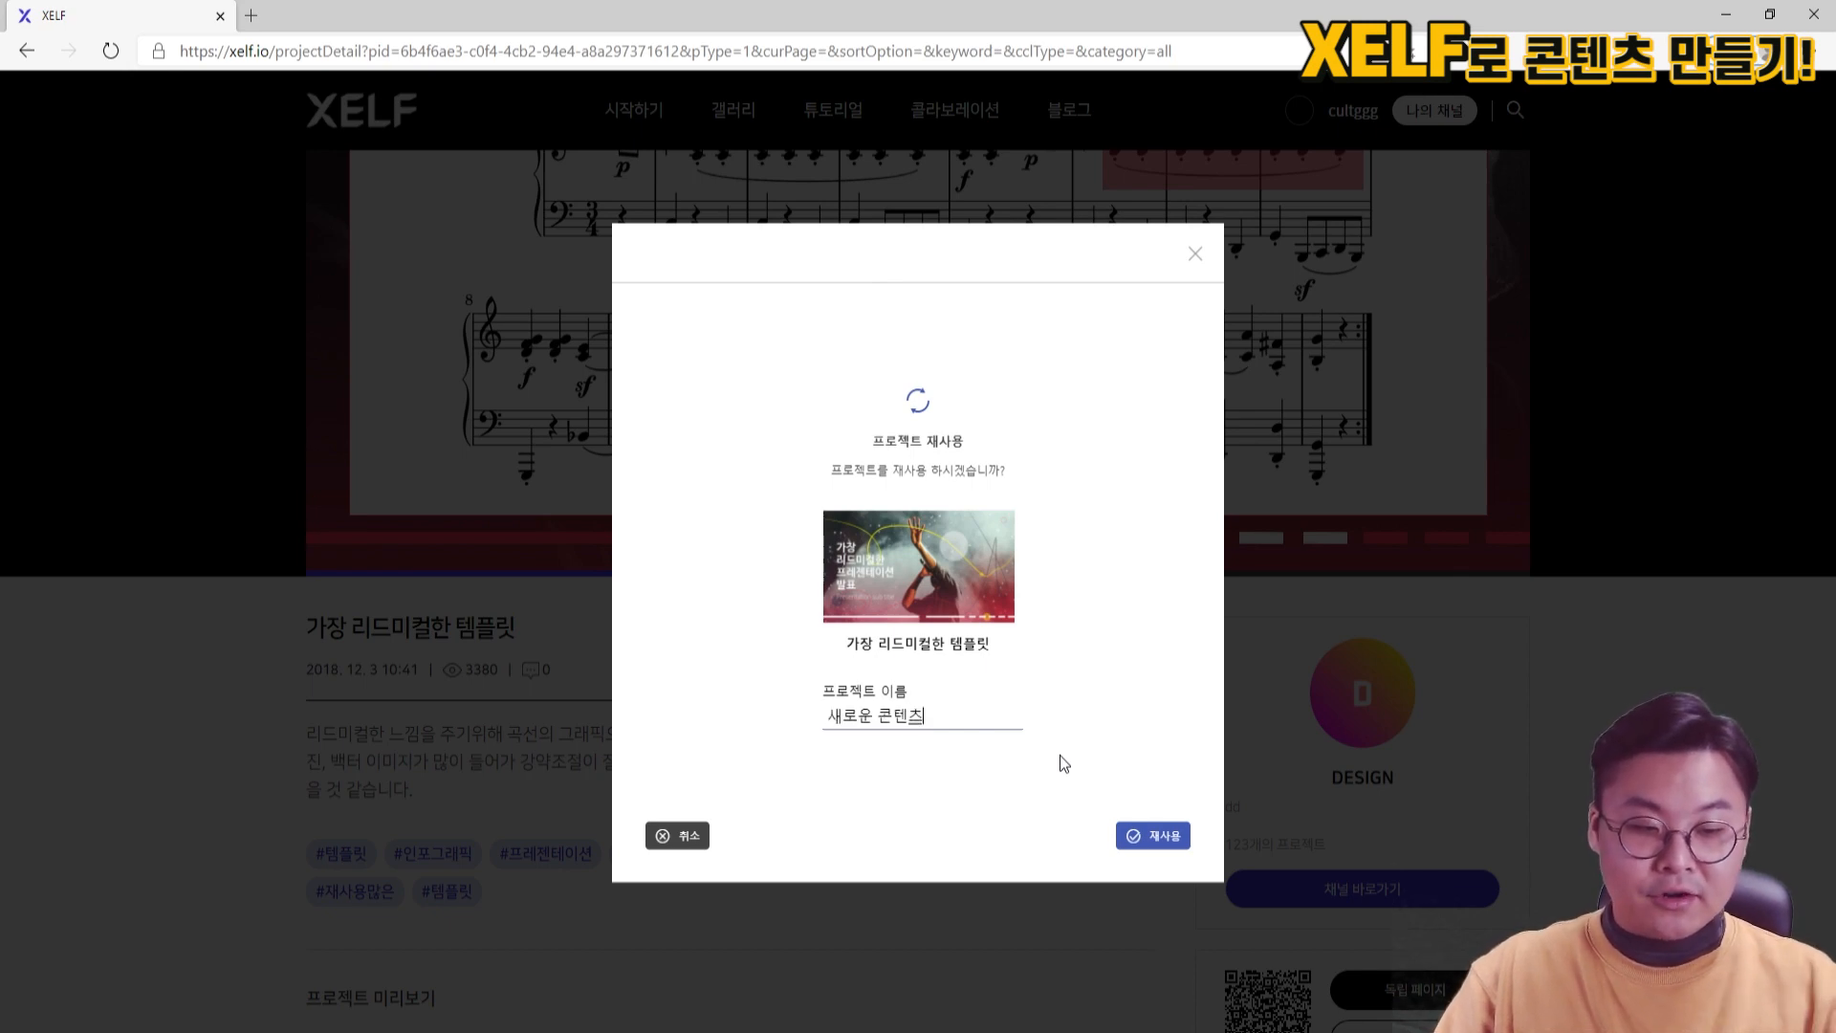
pyautogui.click(1156, 850)
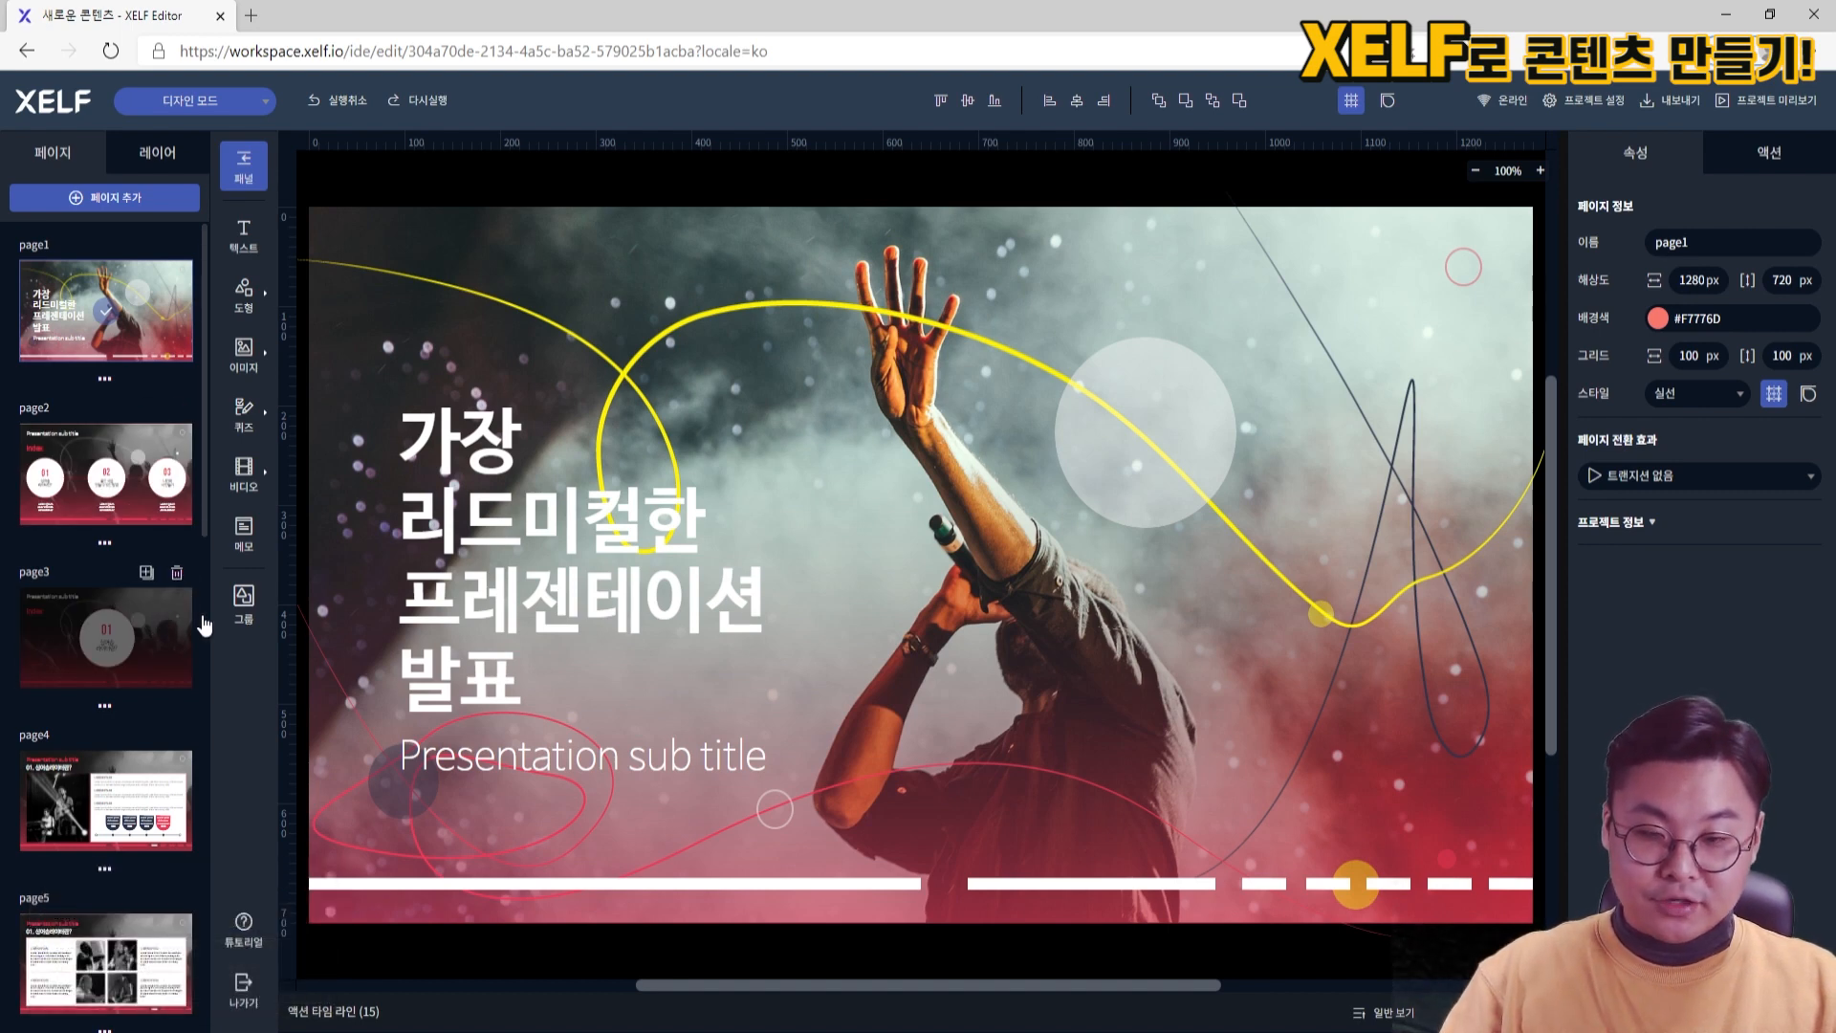
# Replace page1's main title text with 새로운 콘텐츠 and delete the Presentation sub title text below it
pyautogui.doubleClick(532, 576)
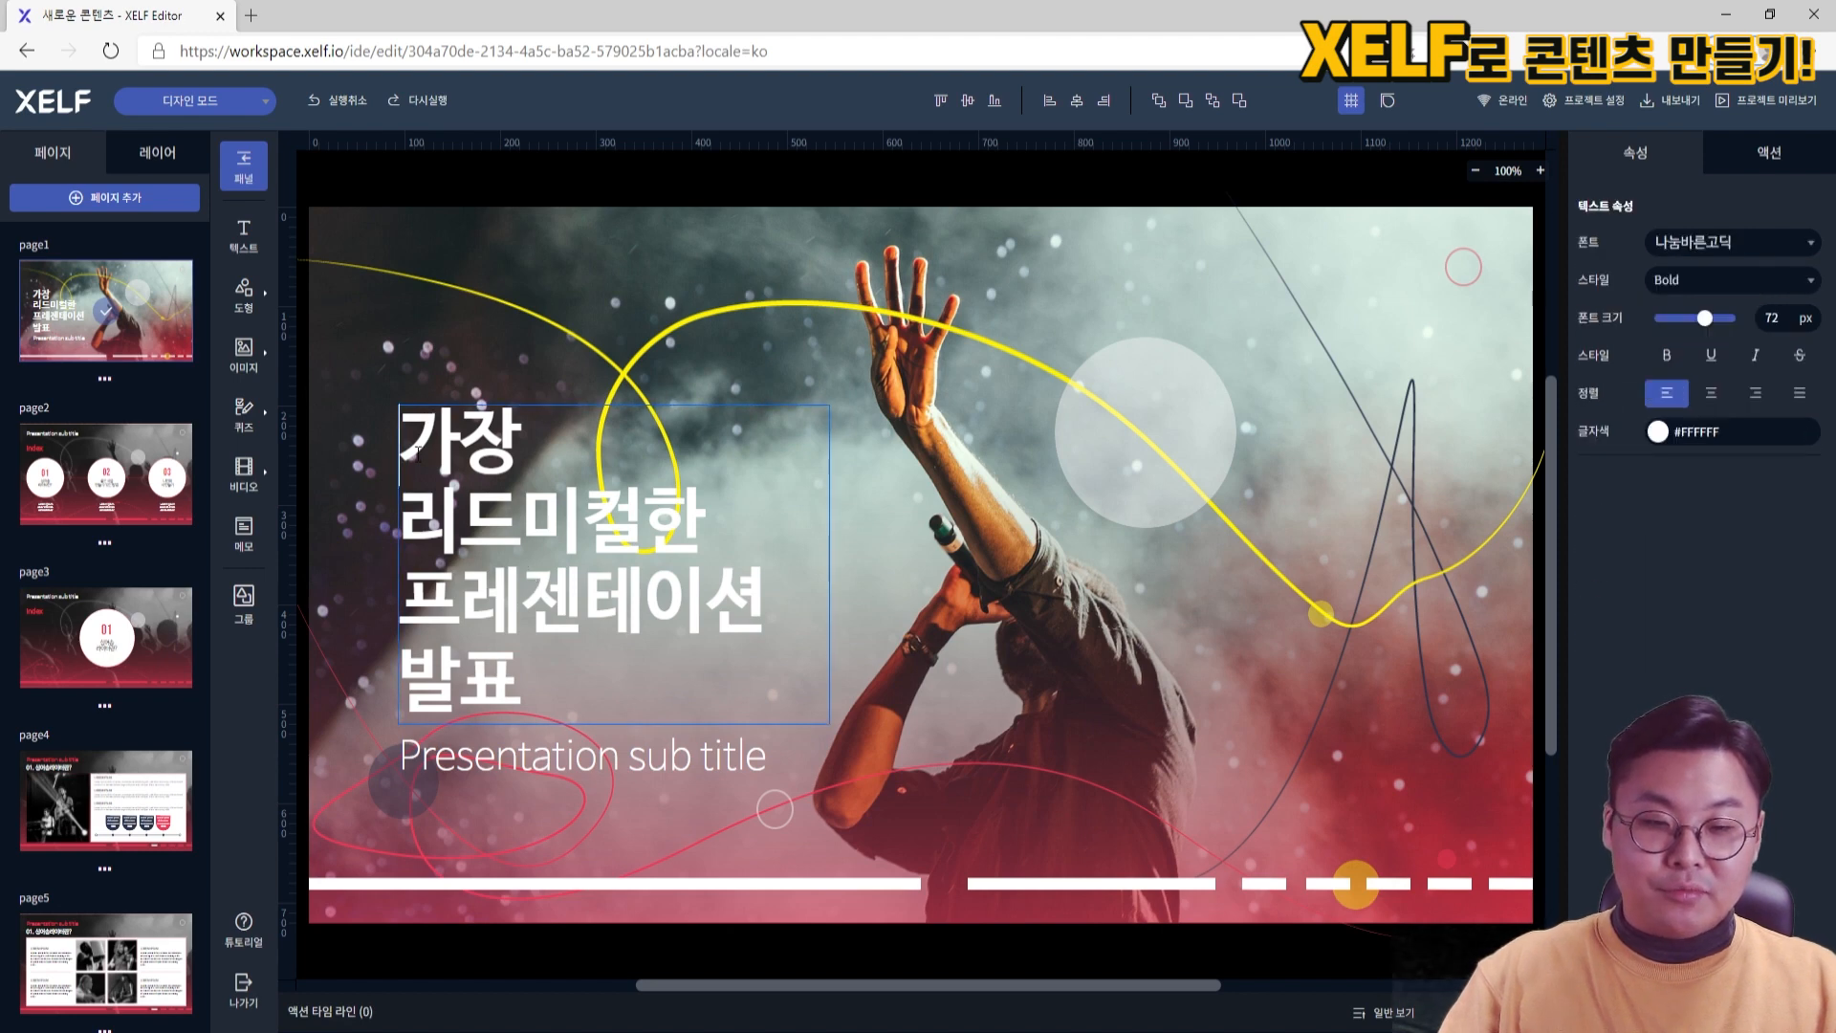
pyautogui.moveTo(418, 453); pyautogui.dragTo(851, 795)
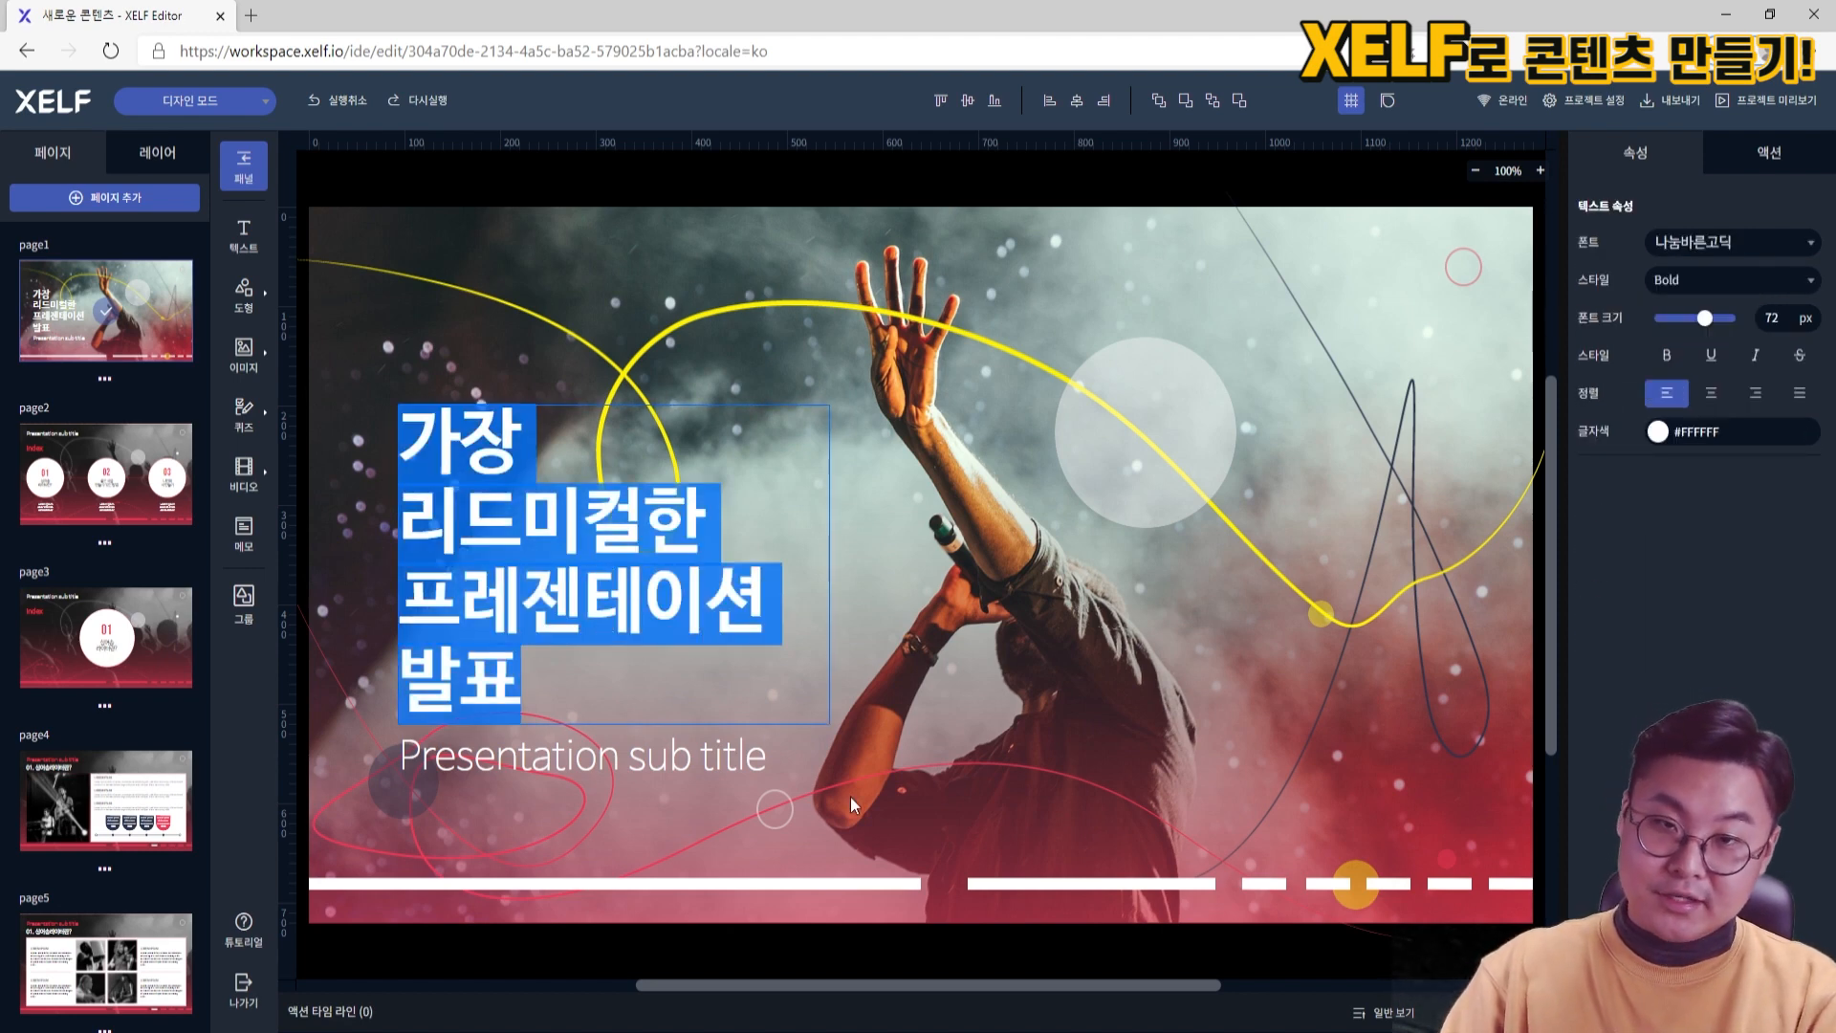
pyautogui.write('새로운 콘텐')
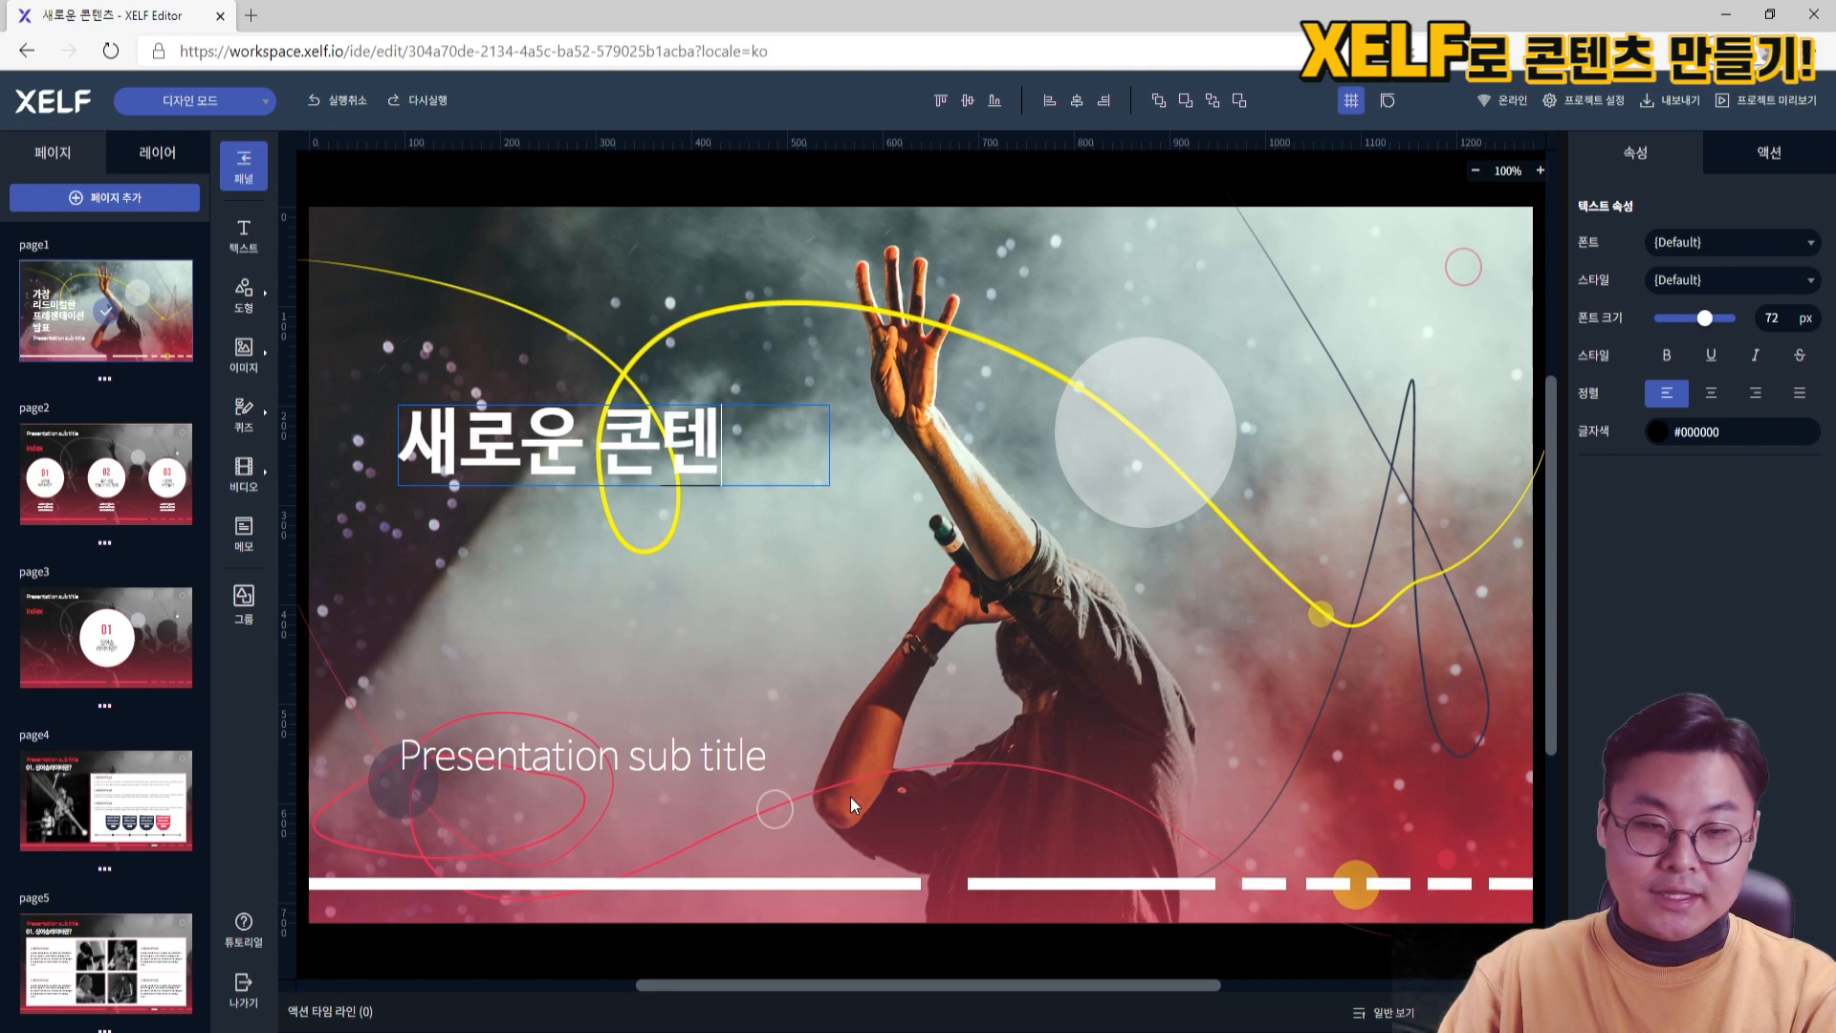
pyautogui.write('츠')
pyautogui.click(631, 779)
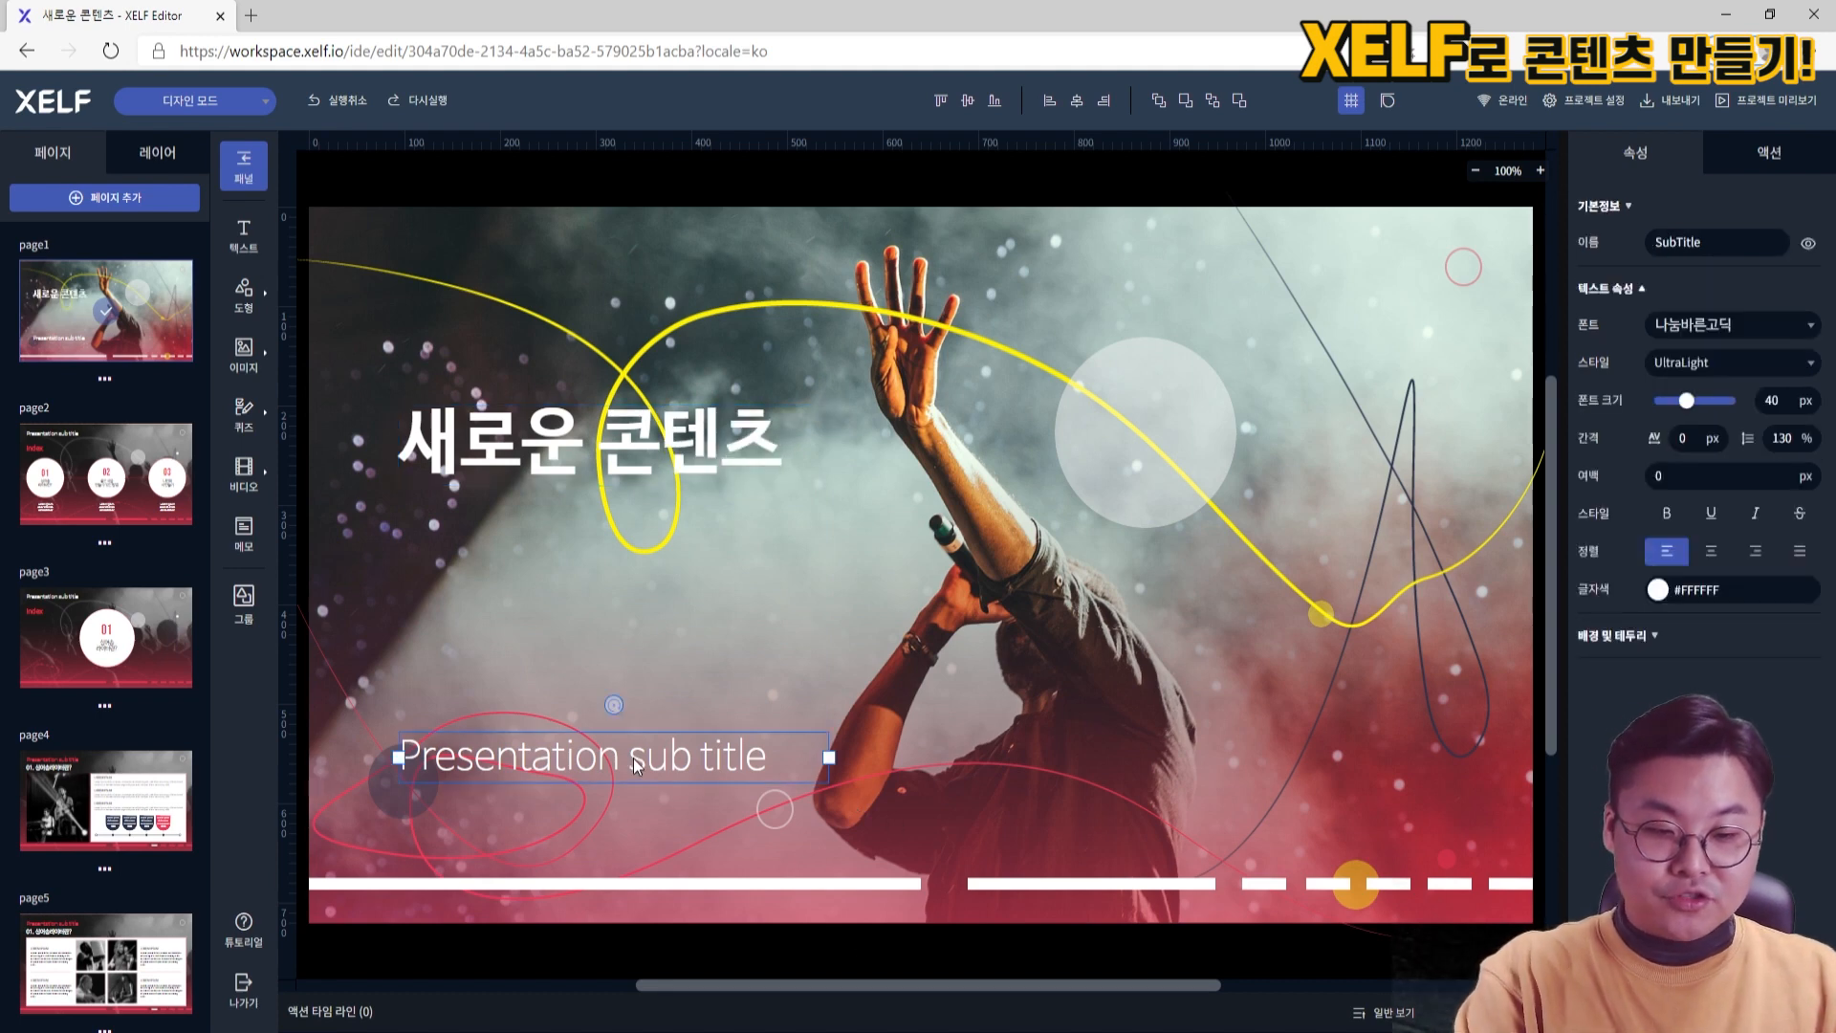
pyautogui.press('Delete')
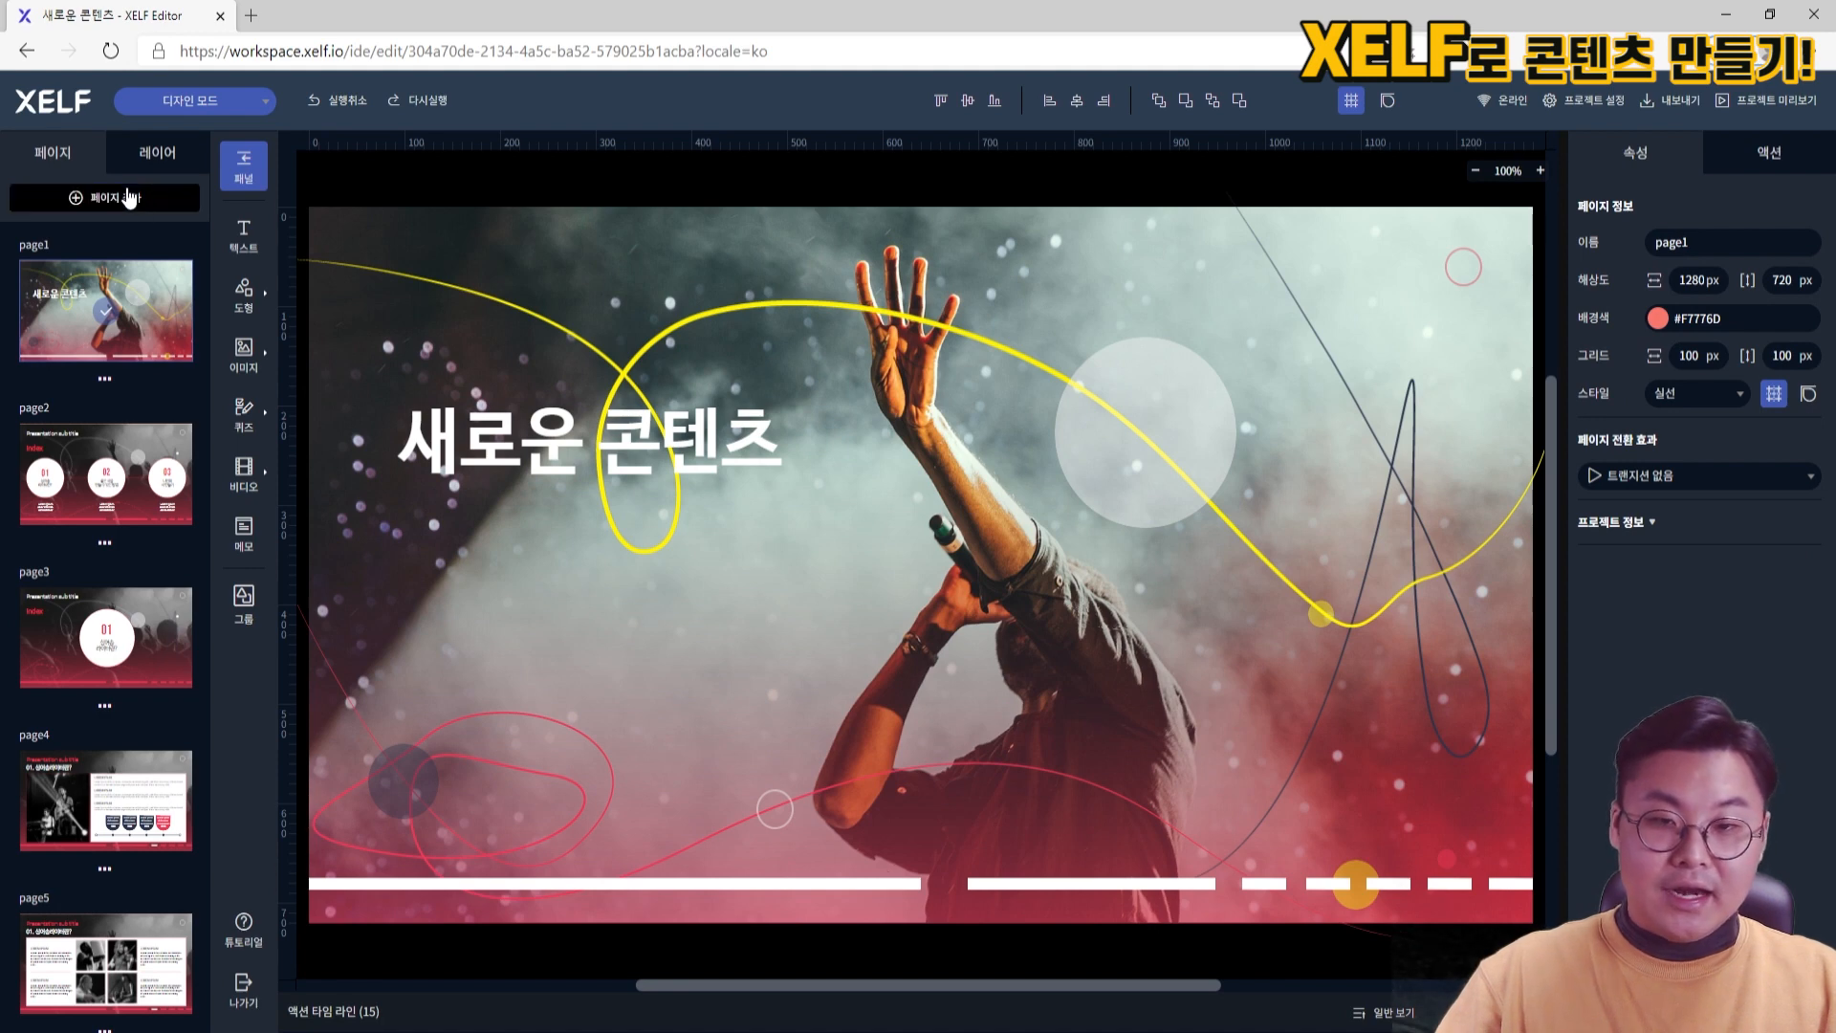
# Show page1's layers and switch the bg layer's visibility off and on to check what it contains
pyautogui.click(151, 172)
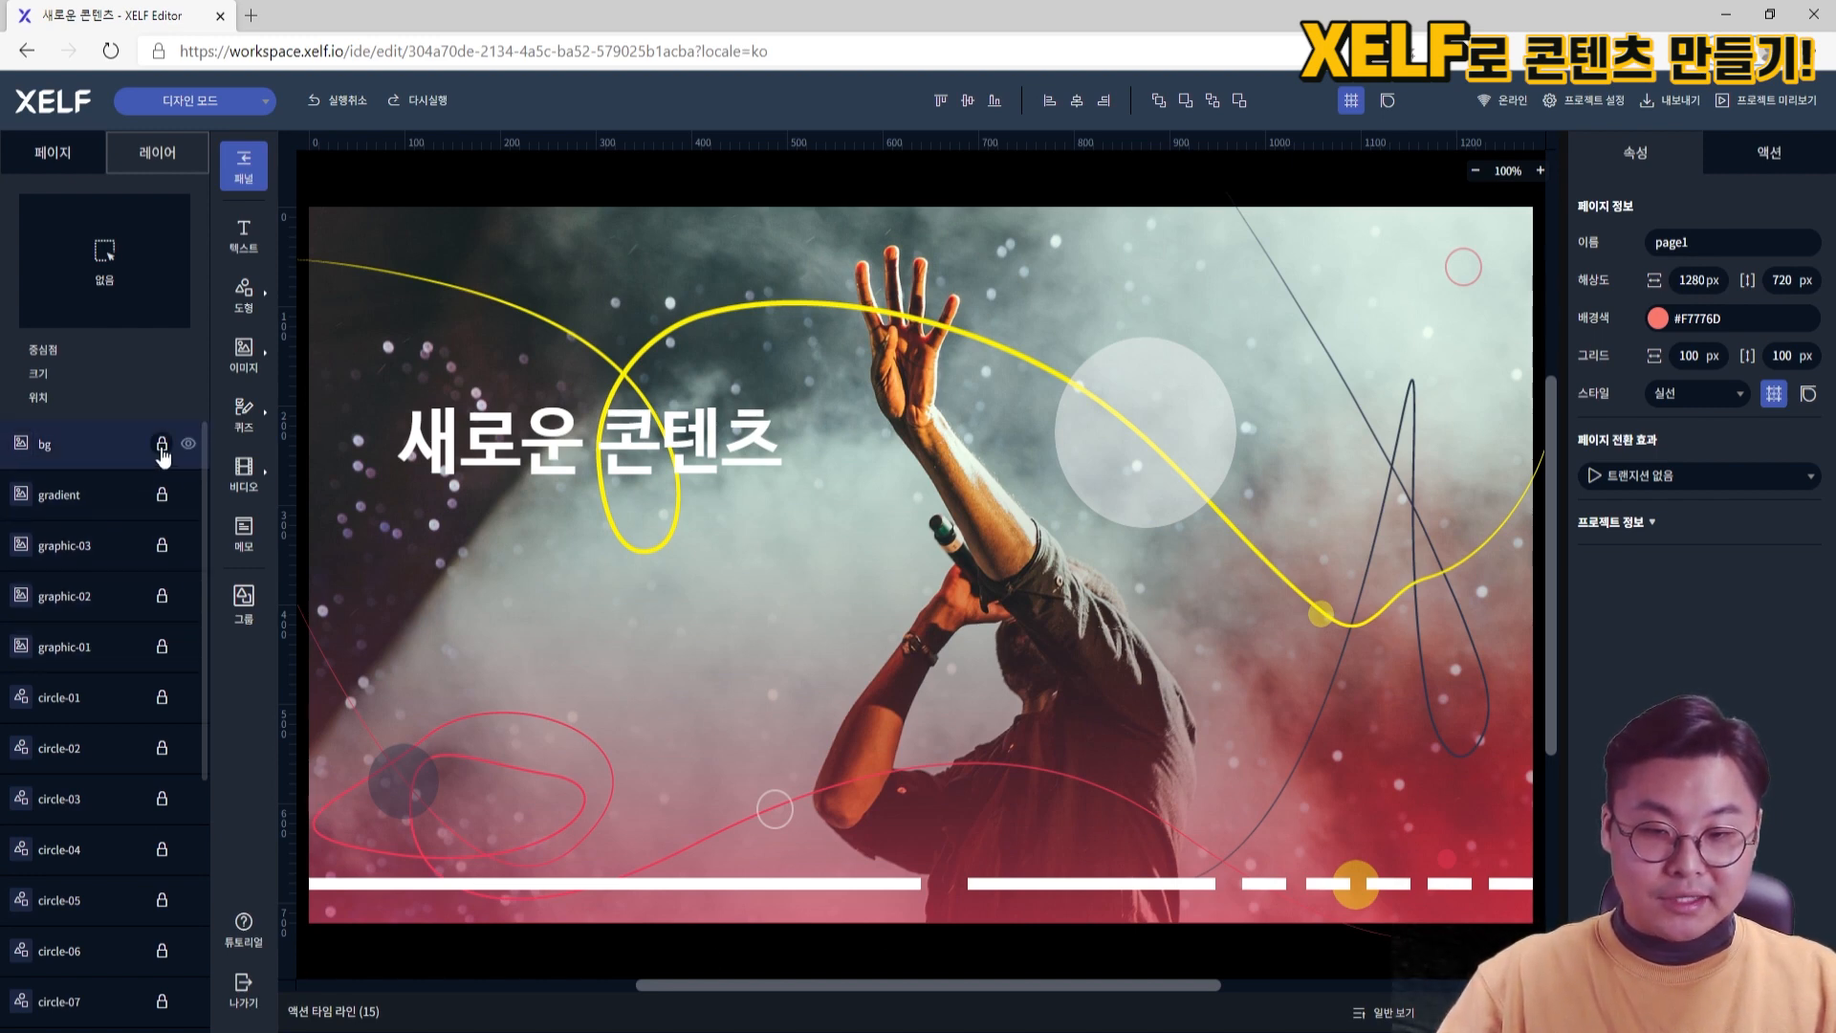
pyautogui.click(187, 447)
pyautogui.click(188, 448)
pyautogui.click(188, 446)
pyautogui.click(188, 446)
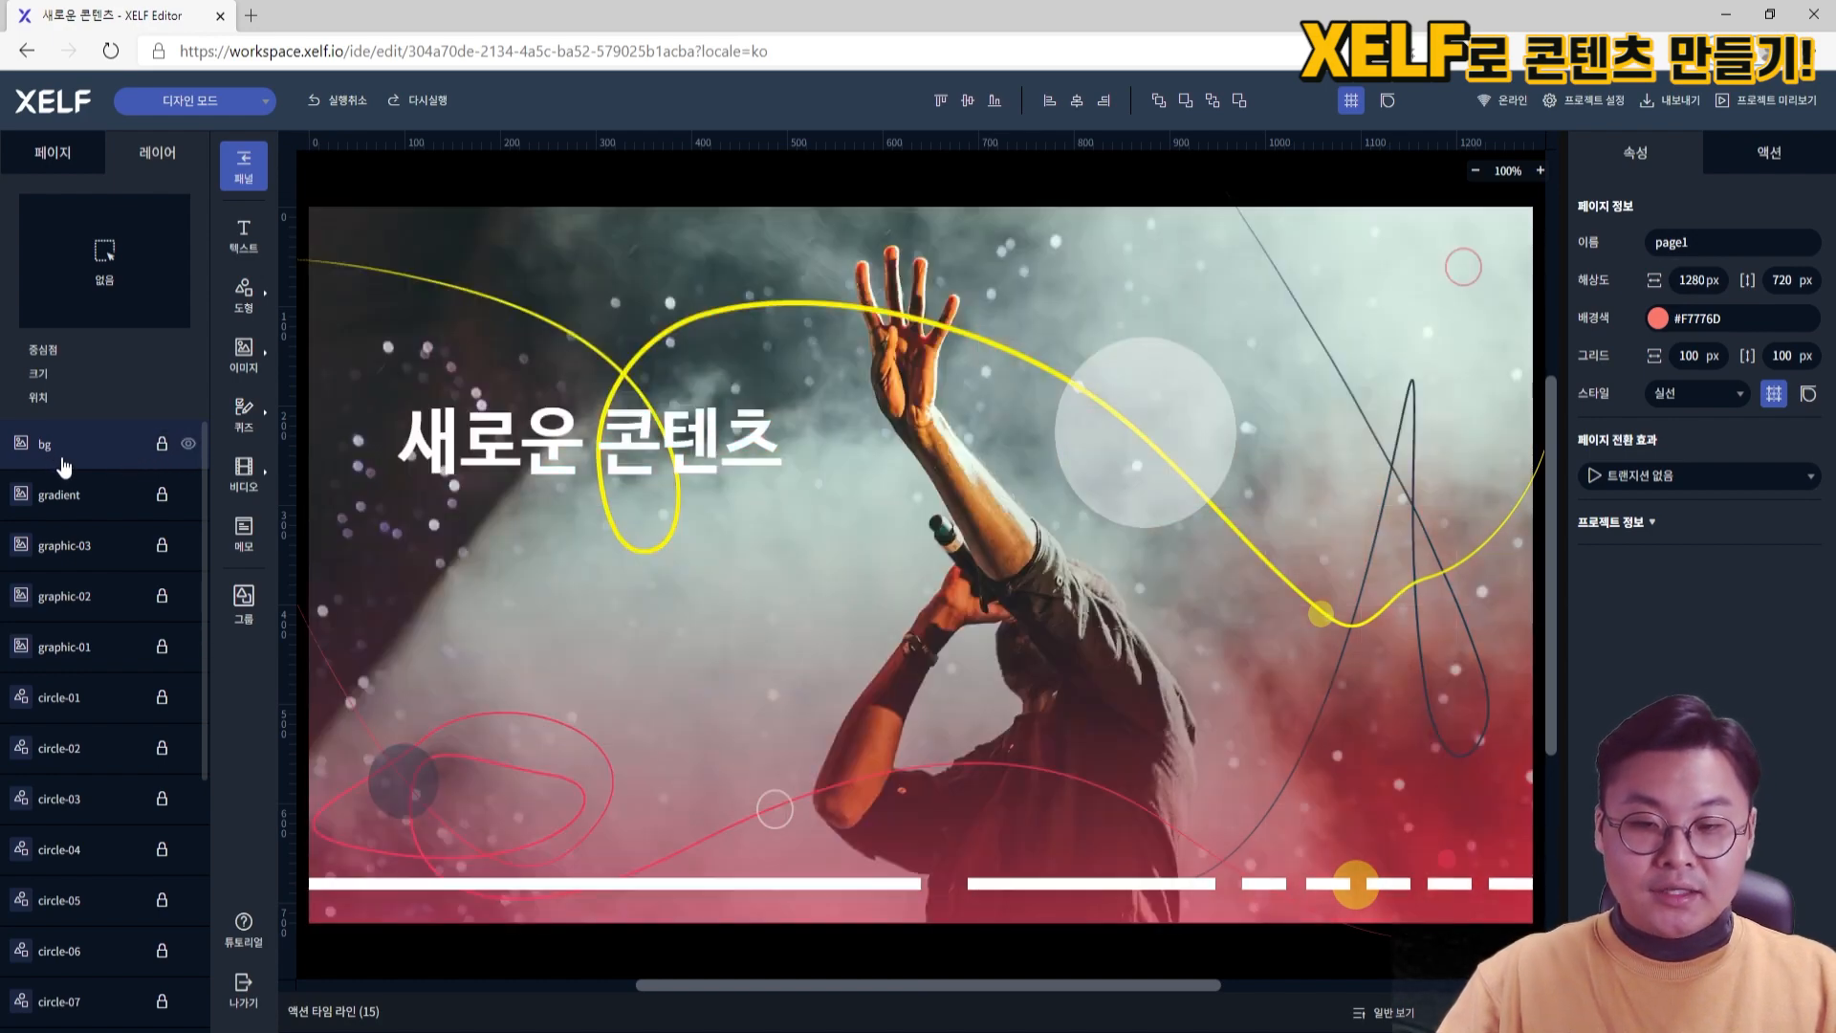
pyautogui.click(187, 445)
pyautogui.click(187, 445)
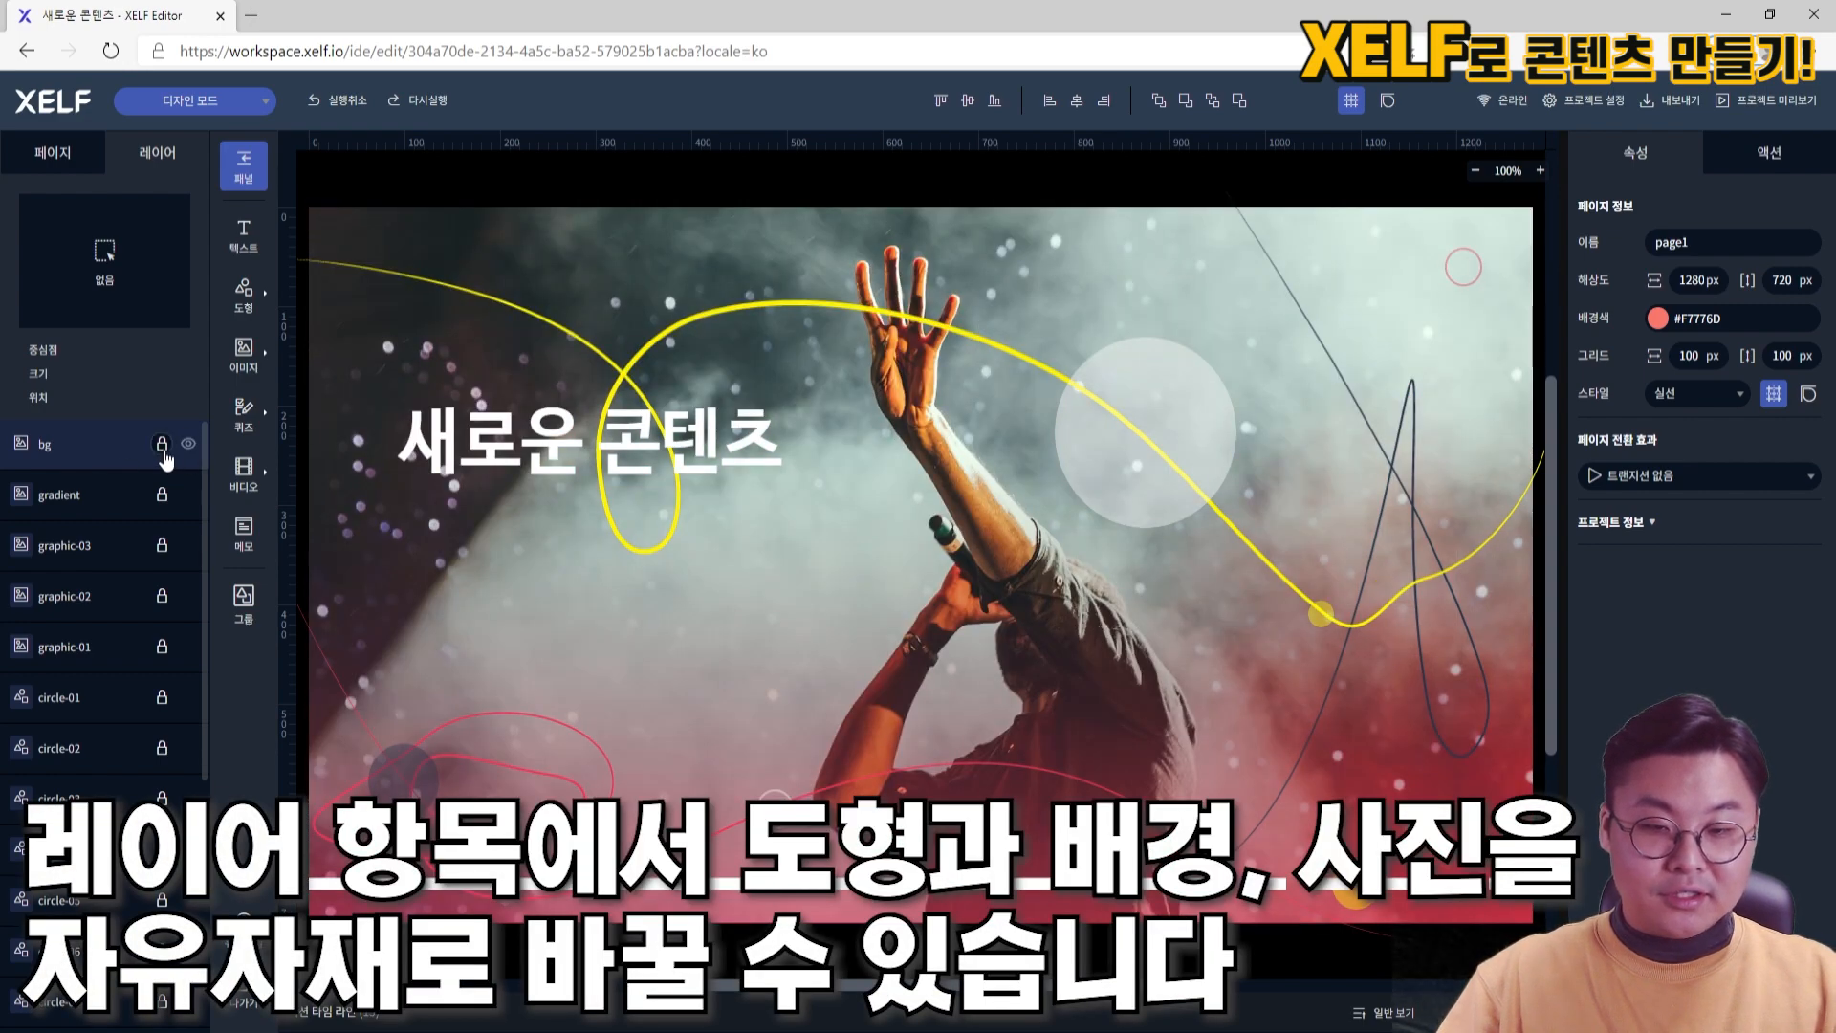
# Unlock the bg layer and replace its image with the colourful YouTube collage of a woman's face from 나의 이미지
pyautogui.click(170, 459)
pyautogui.click(1771, 330)
pyautogui.click(629, 375)
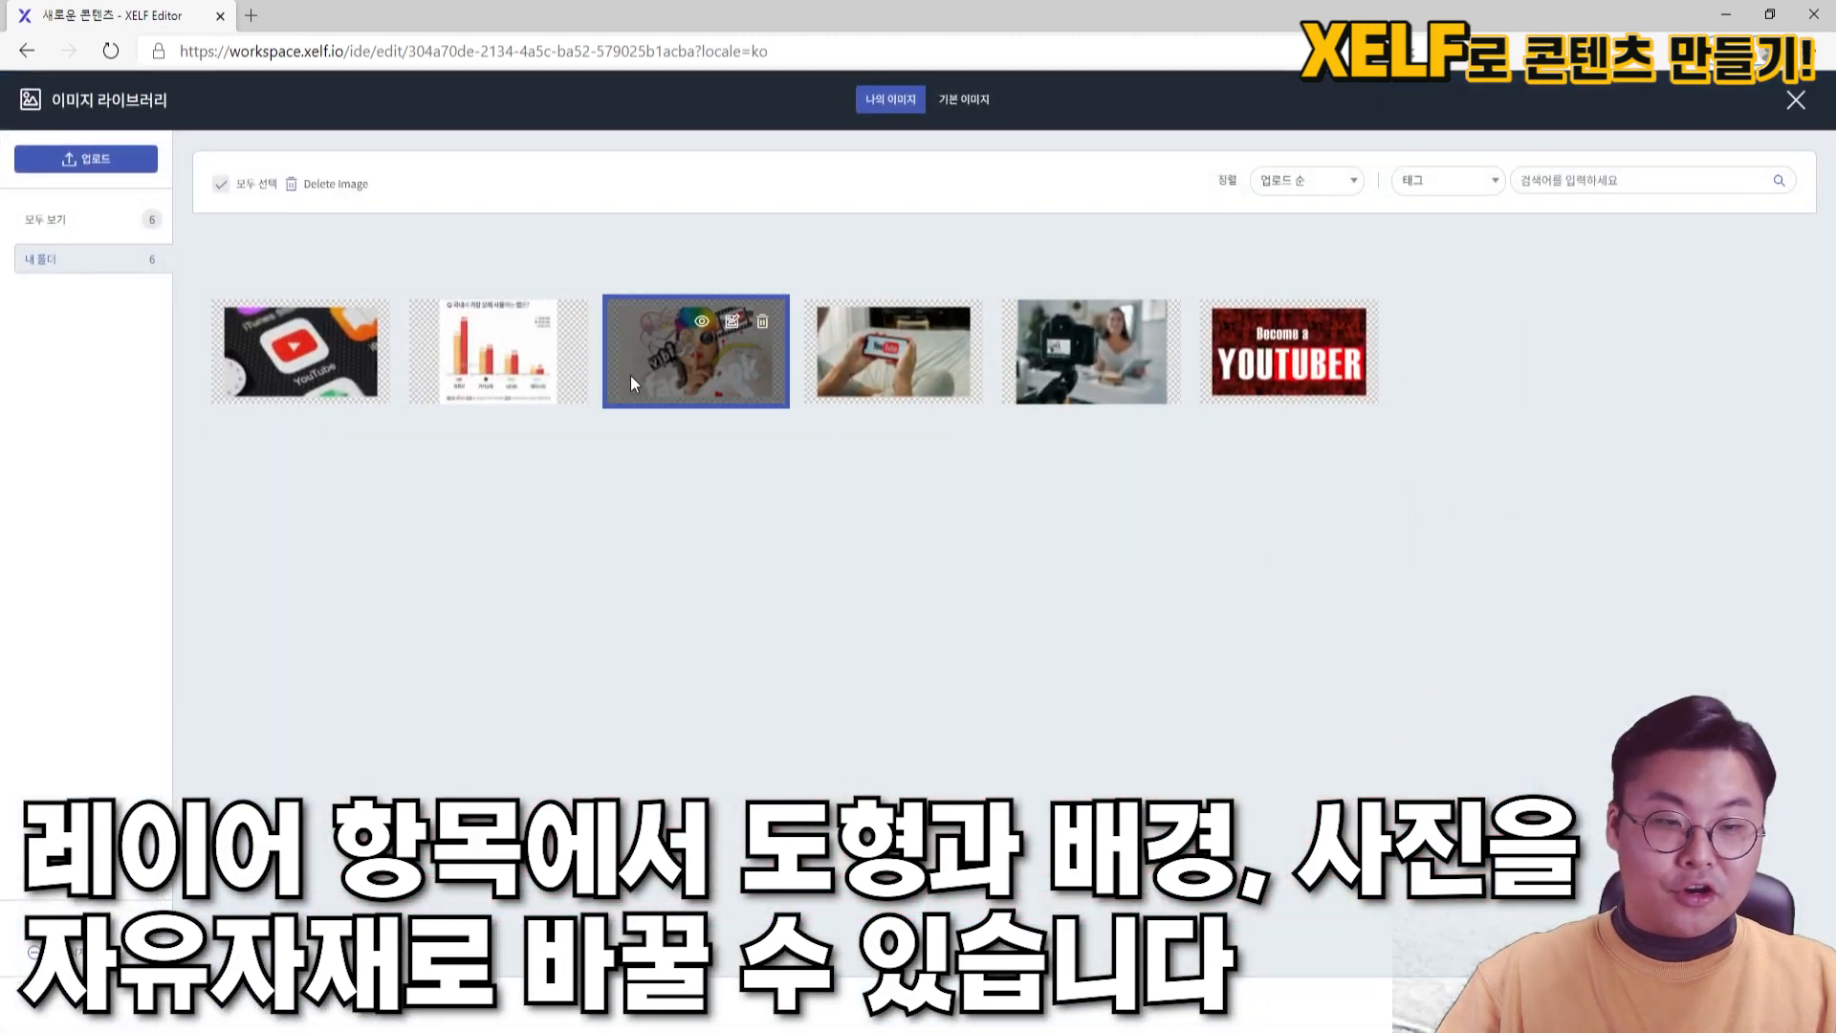
pyautogui.click(1762, 1000)
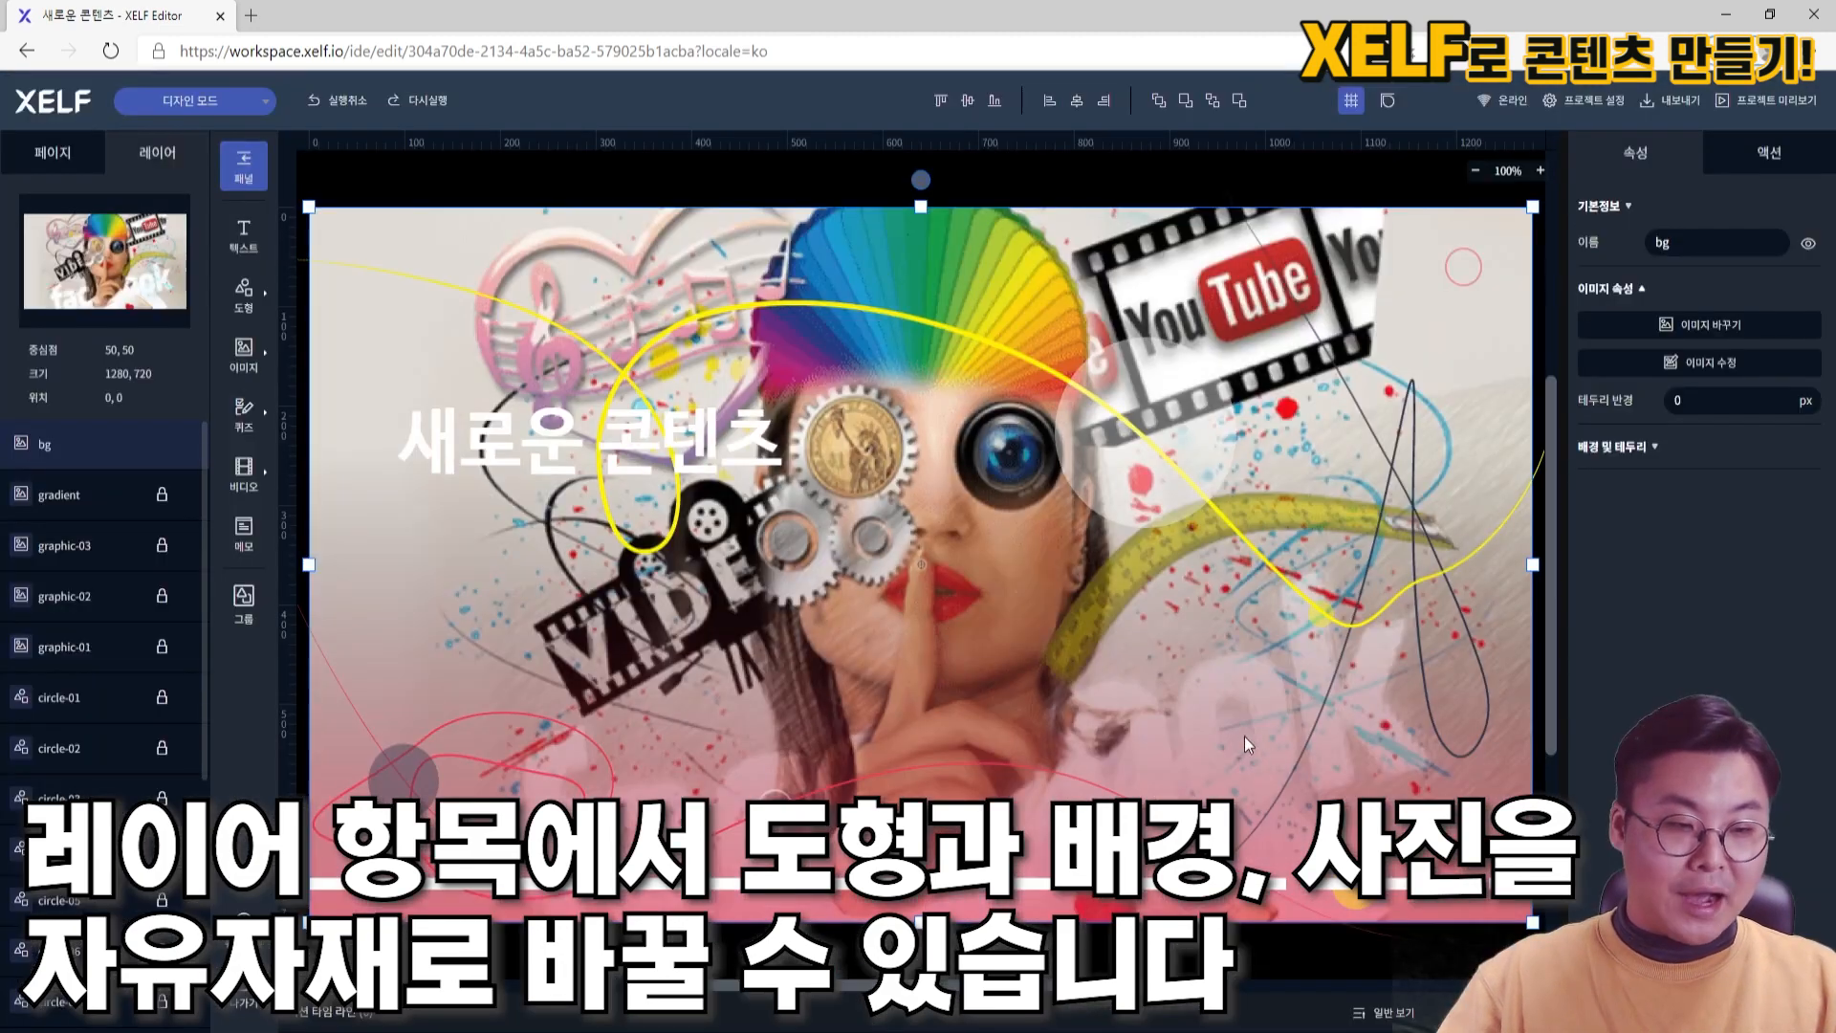